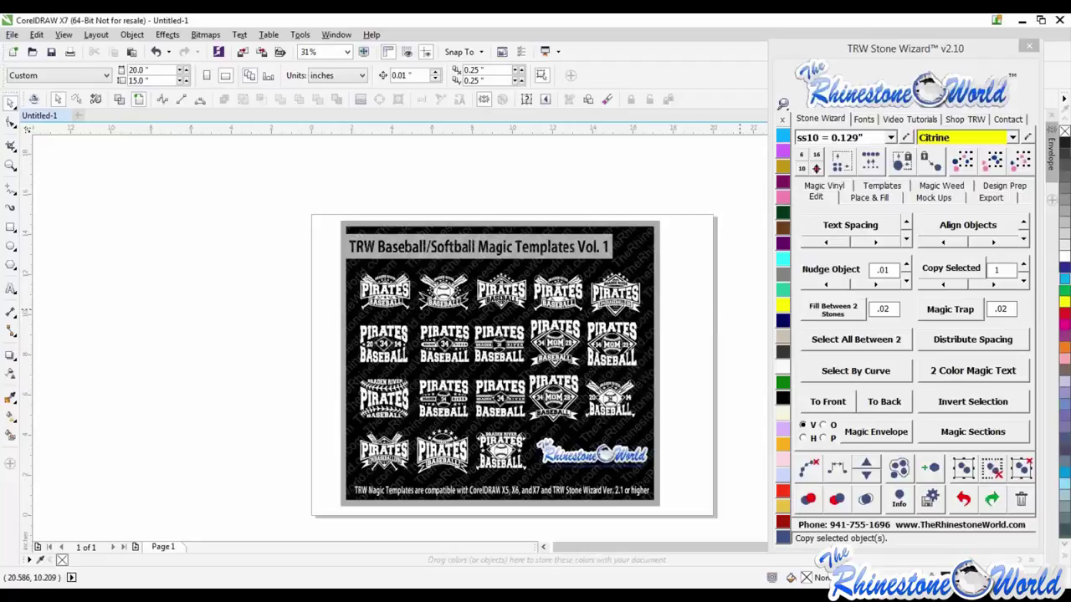
Shrink the Stone Wizard window with its zoom setting, enlarge it to 125%, and reposition it so the whole window shows
click(783, 103)
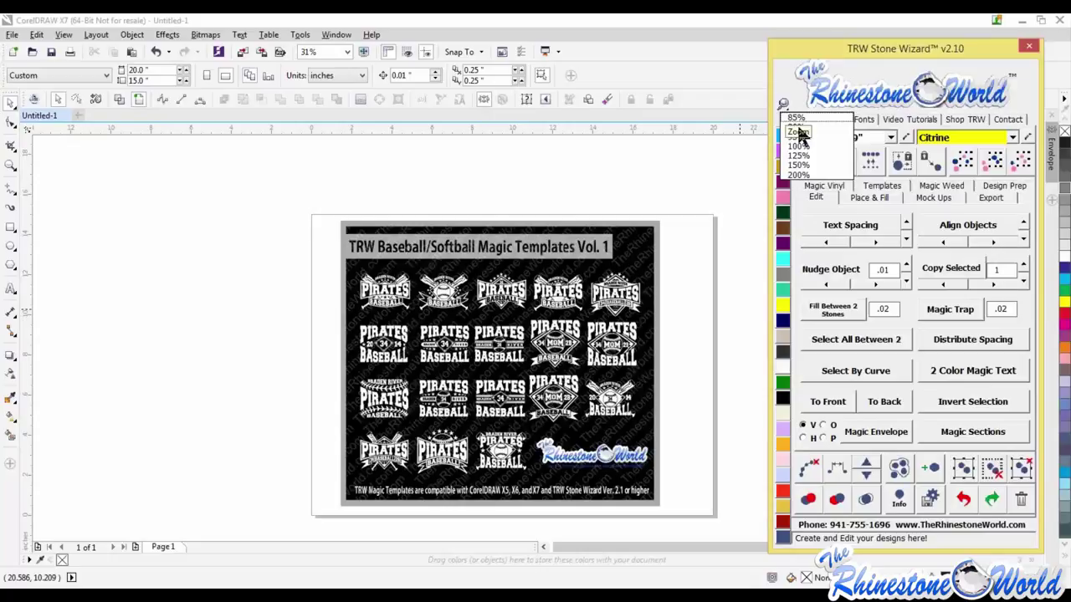
click(797, 131)
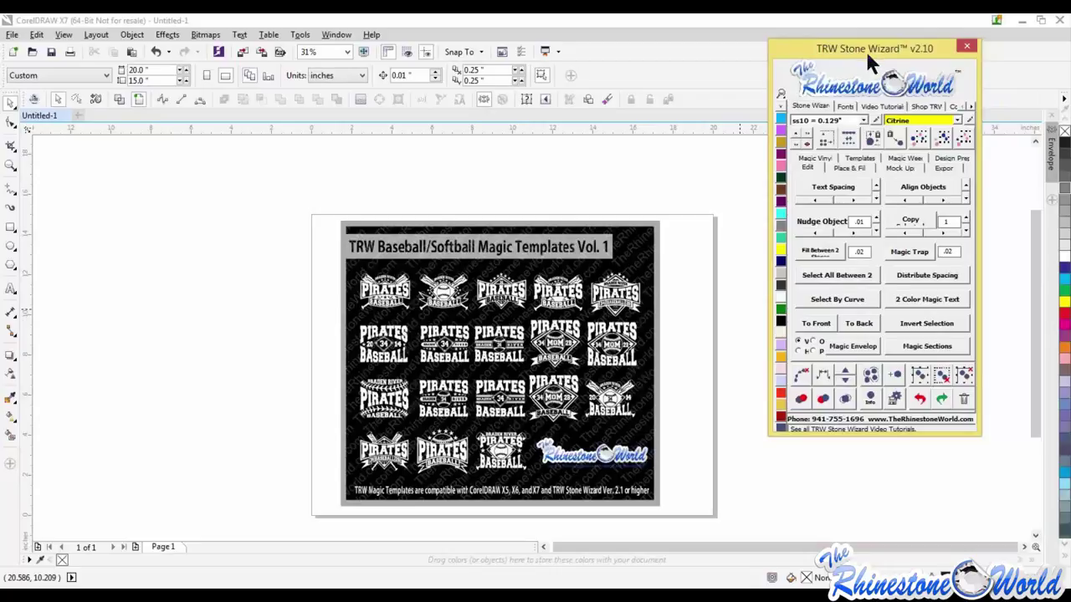
drag(865, 49, 865, 92)
click(786, 138)
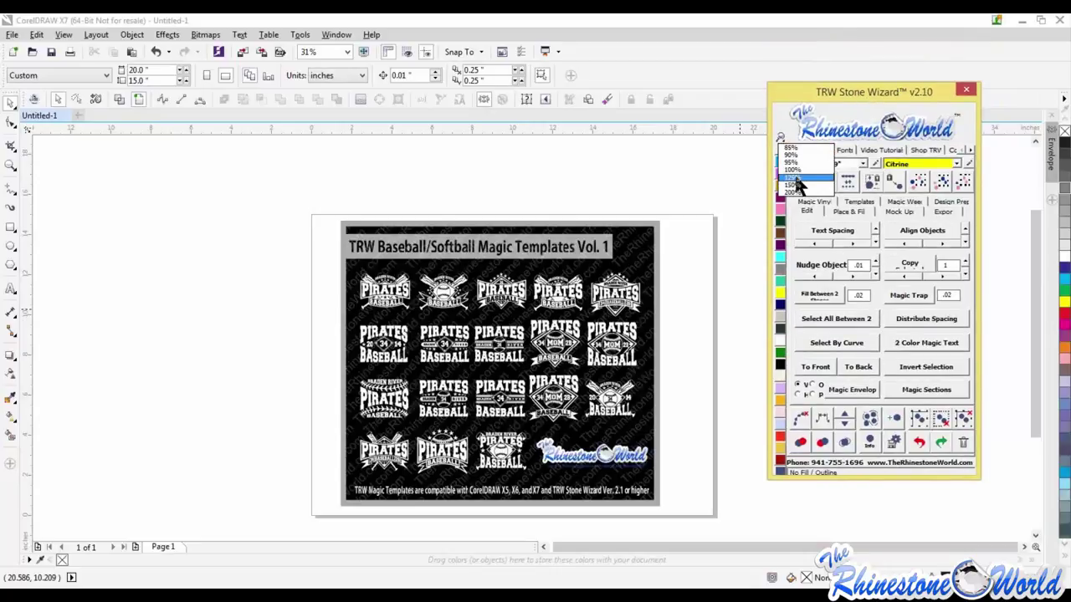
click(791, 177)
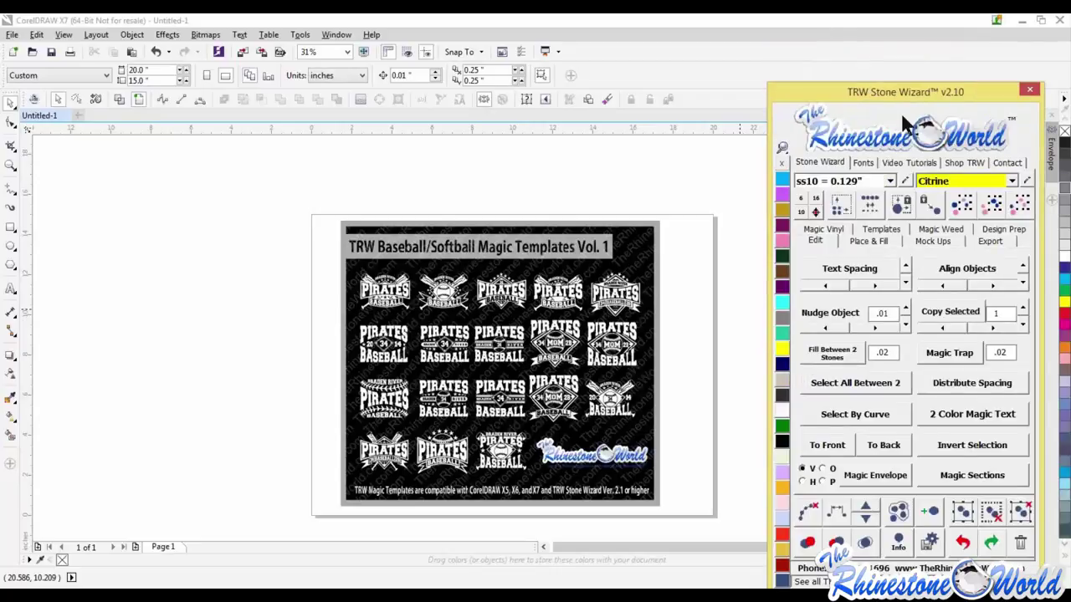
drag(899, 90, 896, 57)
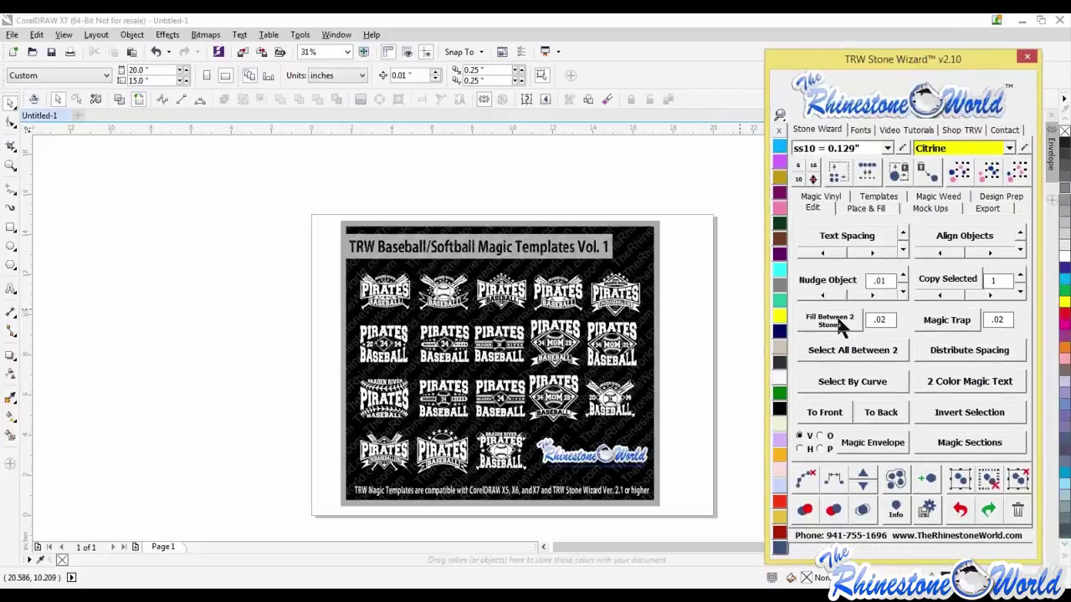
Try the Stone Wizard window at 200% zoom and move it to the upper part of the workspace
click(781, 117)
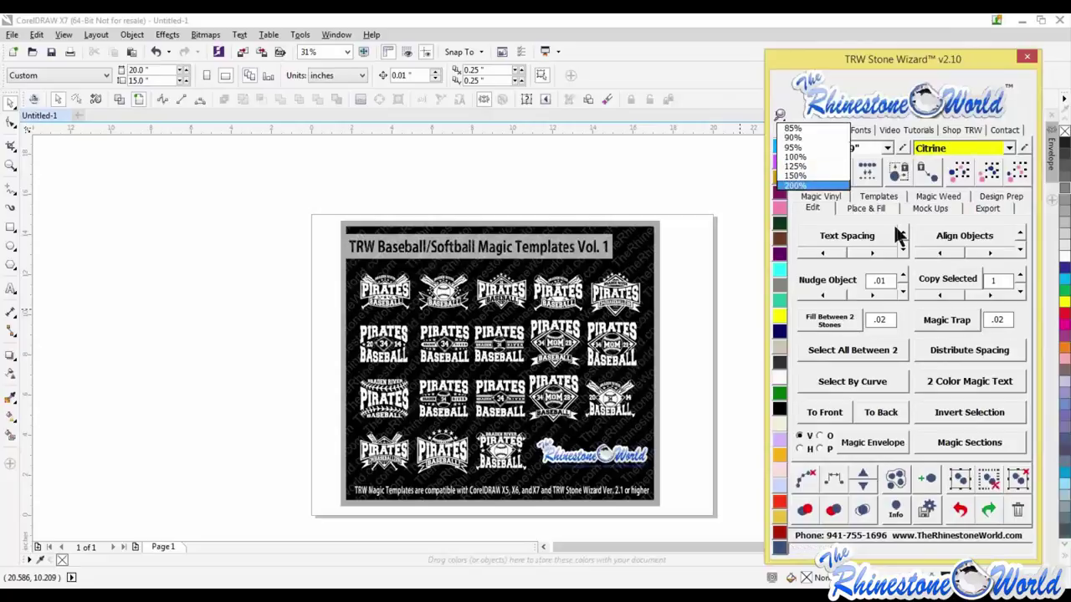
click(804, 186)
drag(863, 54, 707, 18)
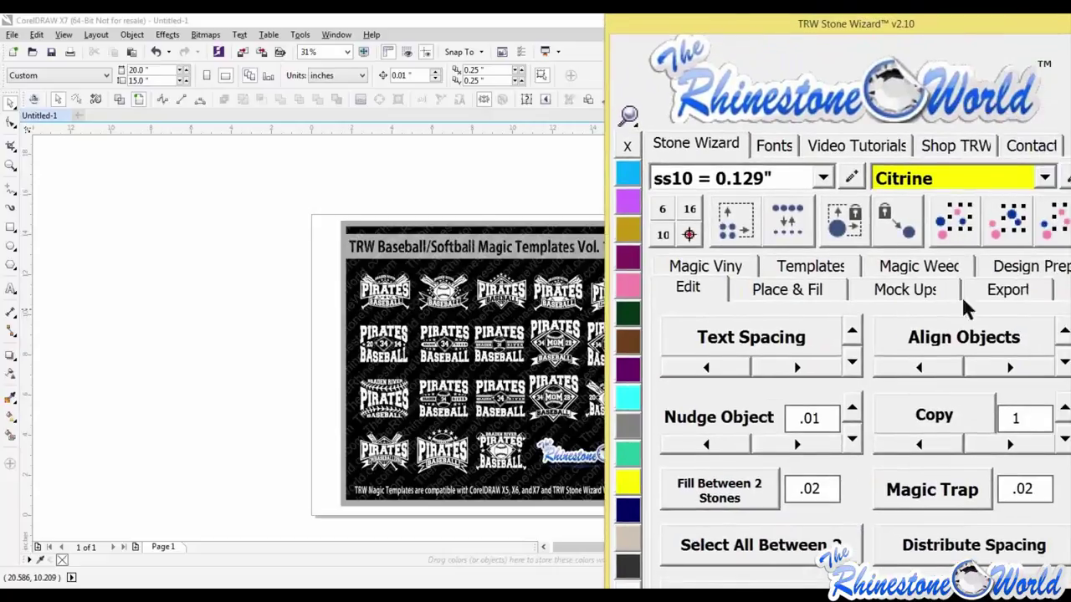
Bring the Stone Wizard window down to 95% zoom beside the page, and finally set its zoom to 100%
click(630, 117)
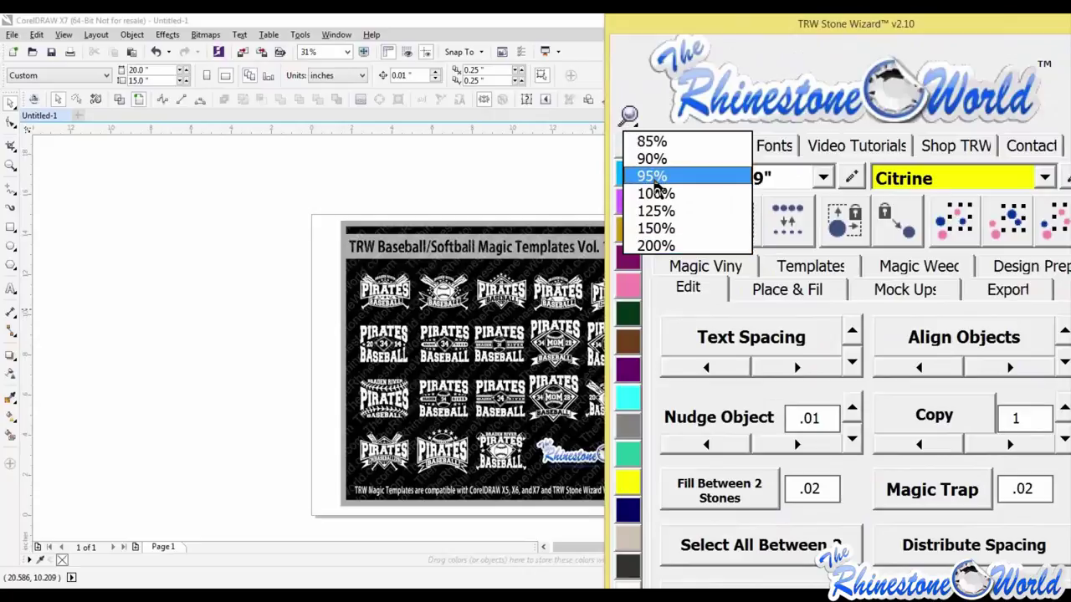
click(654, 177)
drag(712, 21, 720, 29)
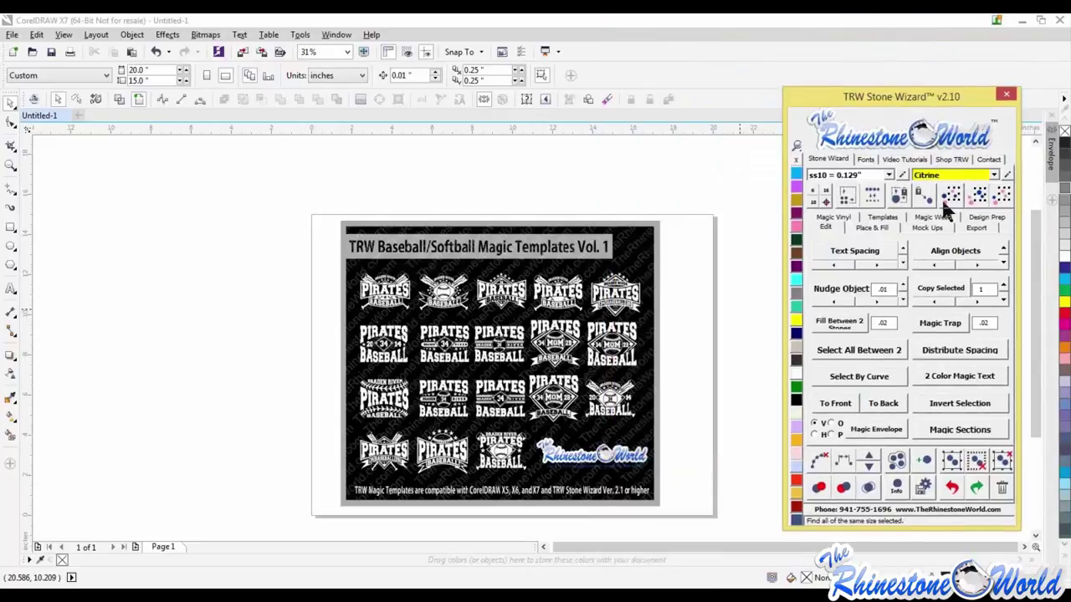
mouse_move(940, 95)
mouse_down()
mouse_move(957, 238)
mouse_move(938, 48)
mouse_move(939, 101)
mouse_up()
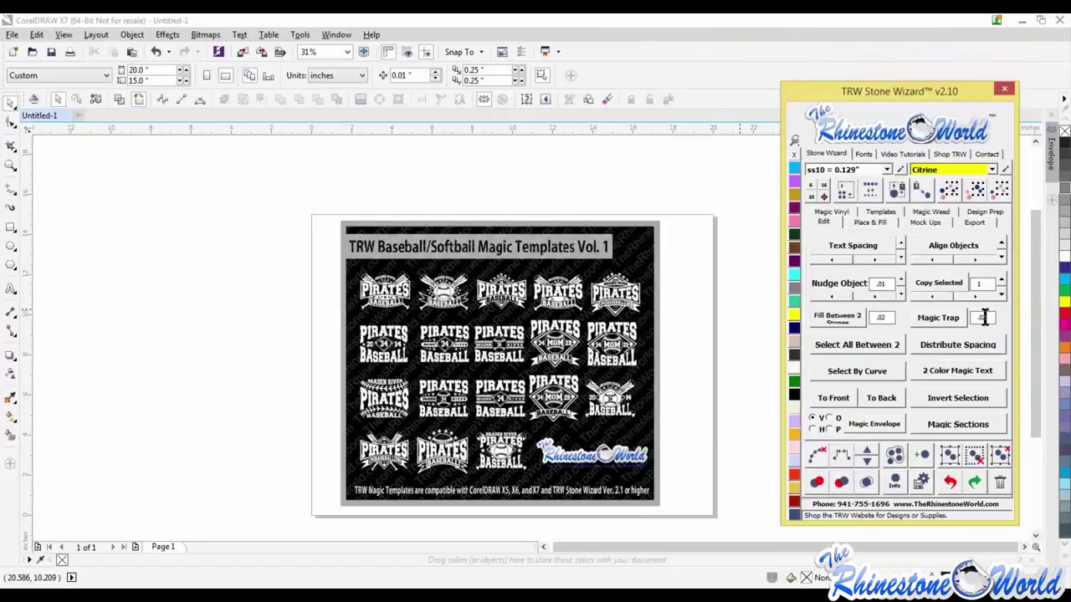
click(795, 148)
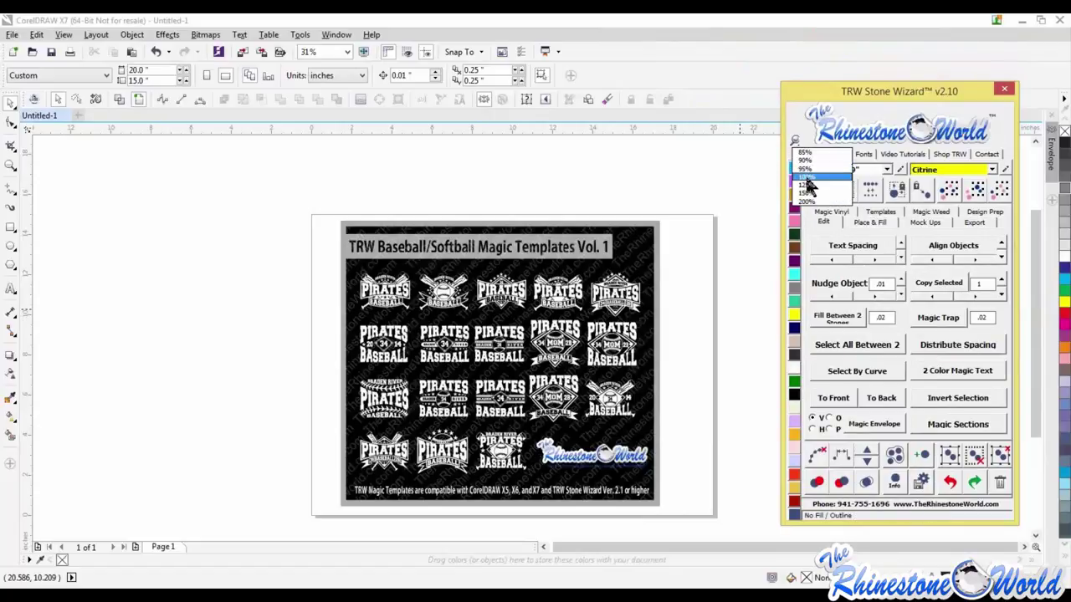
click(807, 179)
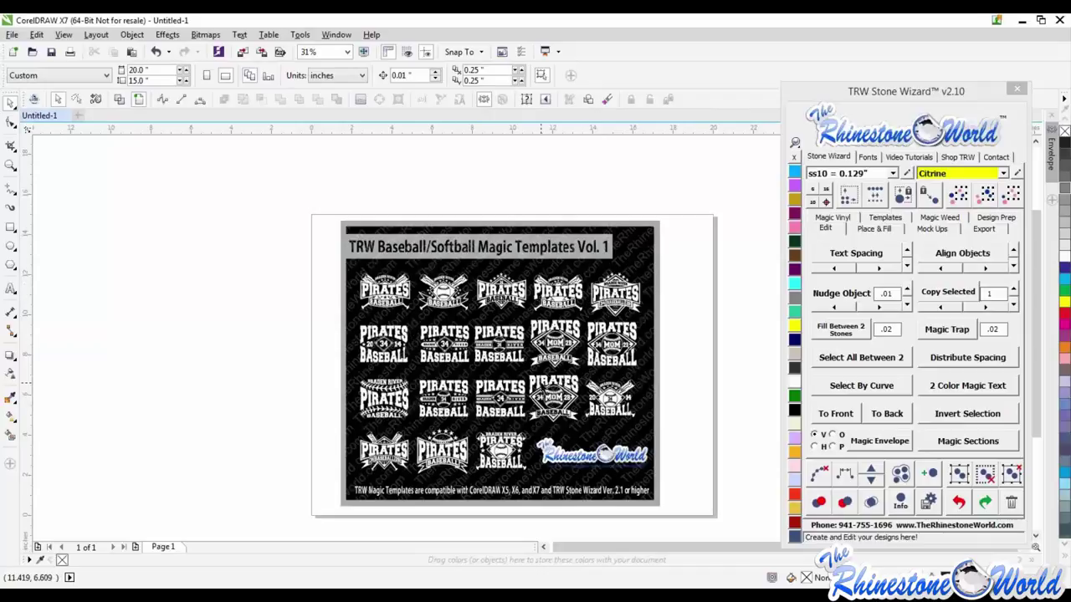
Enlarge the Baseball/Softball Magic Templates preview bitmap proportionally to about 20 by 17.9 inches and deselect it
click(540, 381)
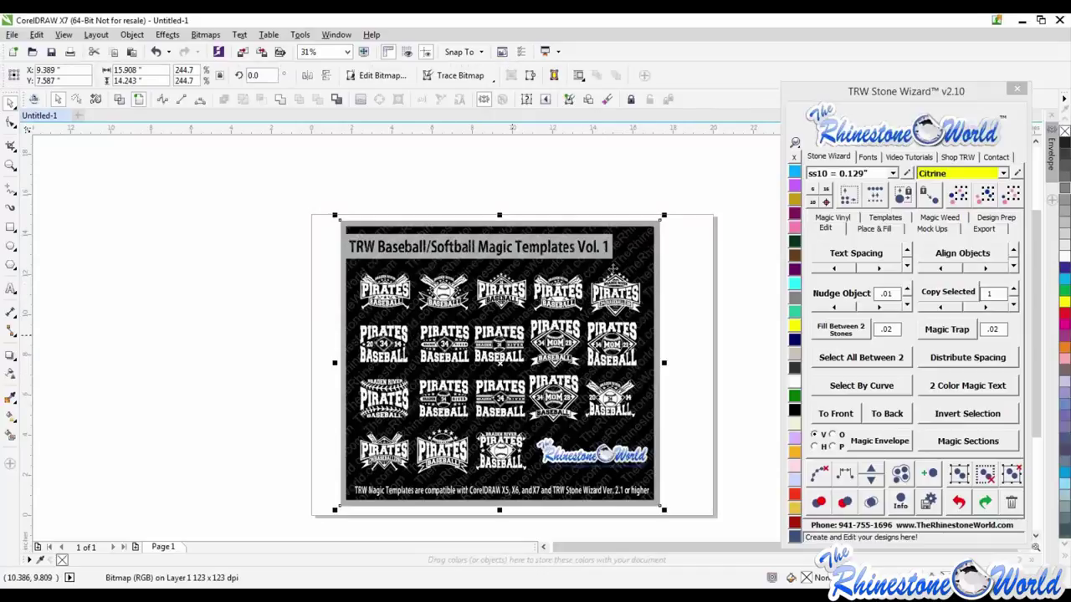
drag(666, 218, 740, 152)
key(Escape)
key(Escape)
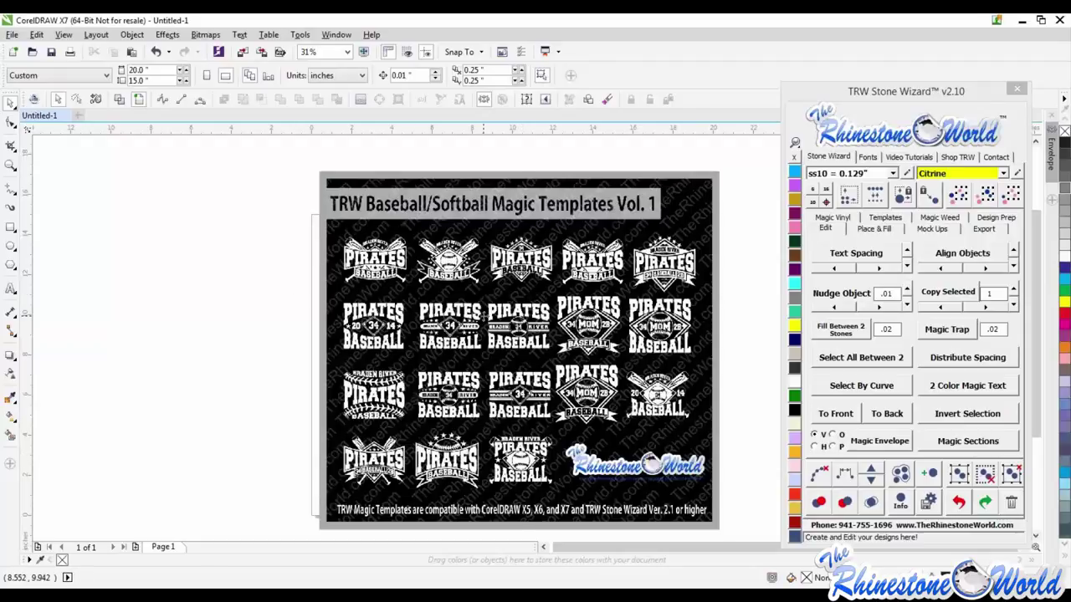
Delete the Baseball/Softball Magic Templates preview bitmap from the page
click(483, 314)
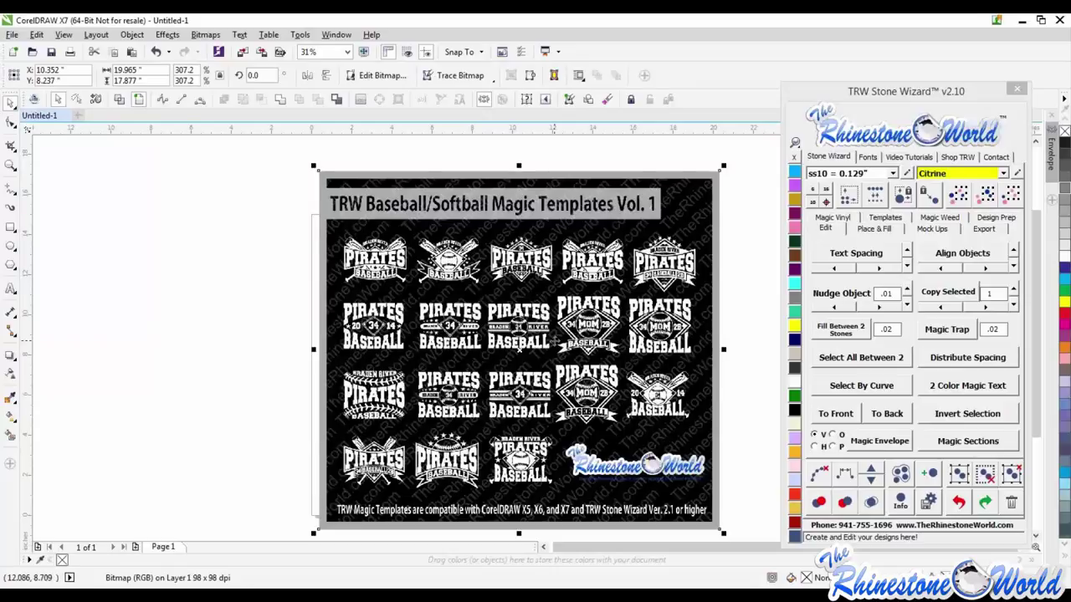
scroll(552, 338, down, 2)
click(663, 374)
click(594, 387)
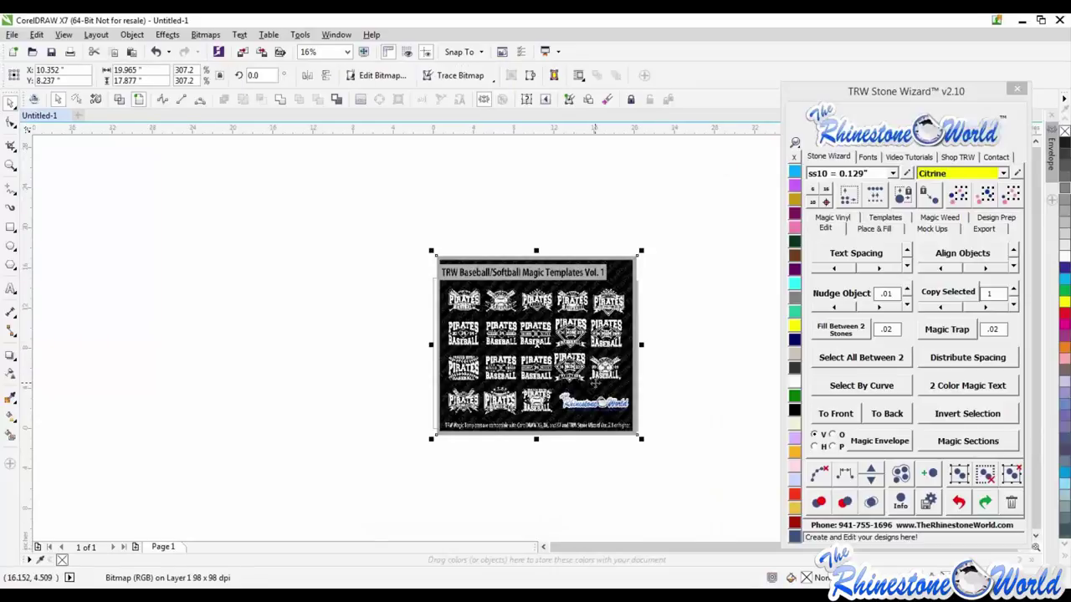
key(Delete)
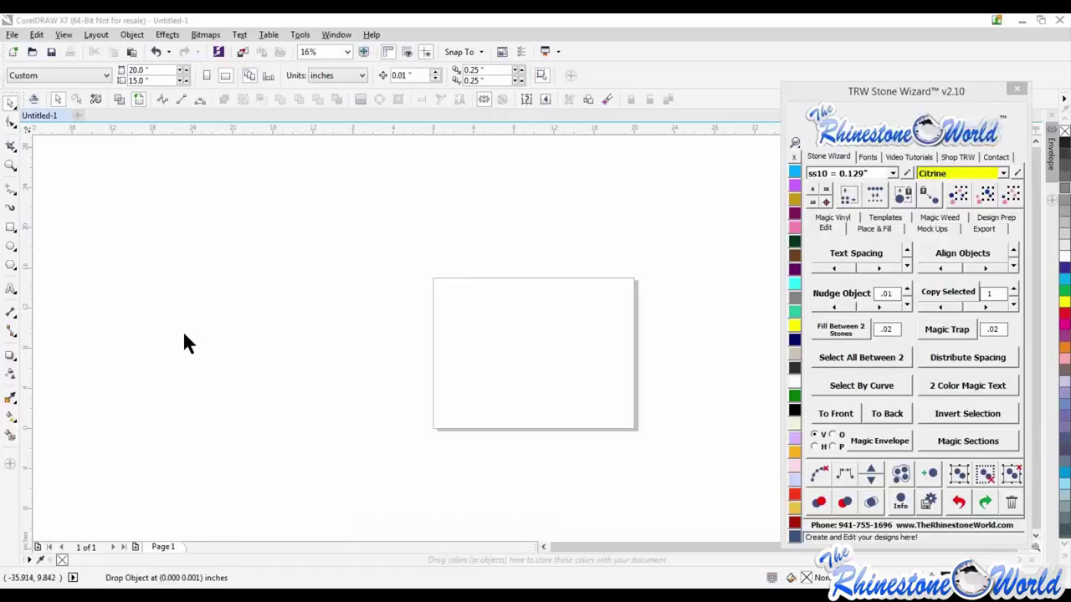
Import the three baseball template EPS files as editable artwork with their text as curves
click(484, 388)
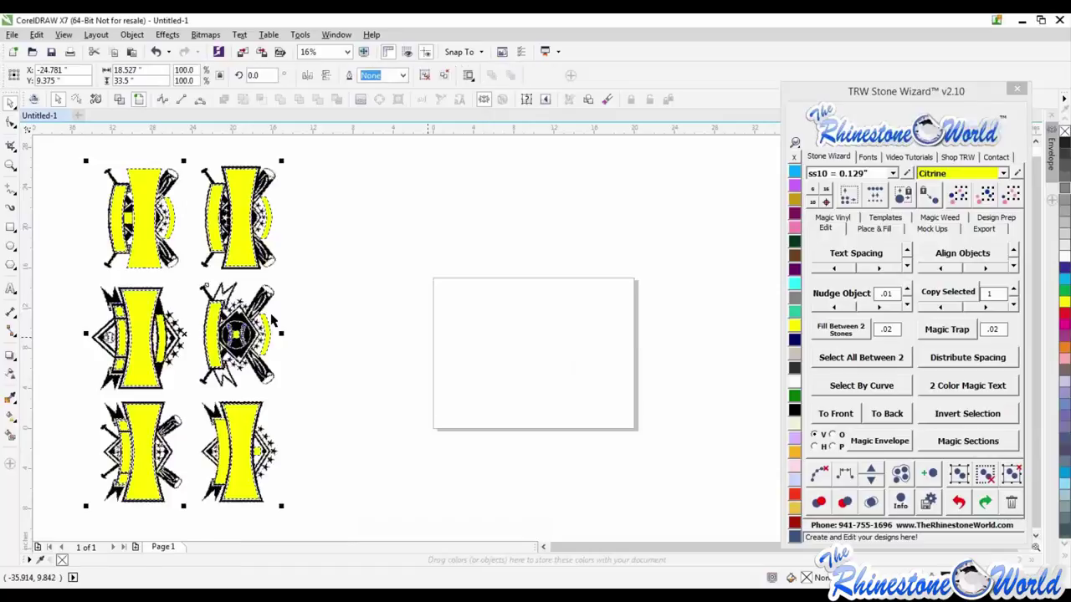
key(Return)
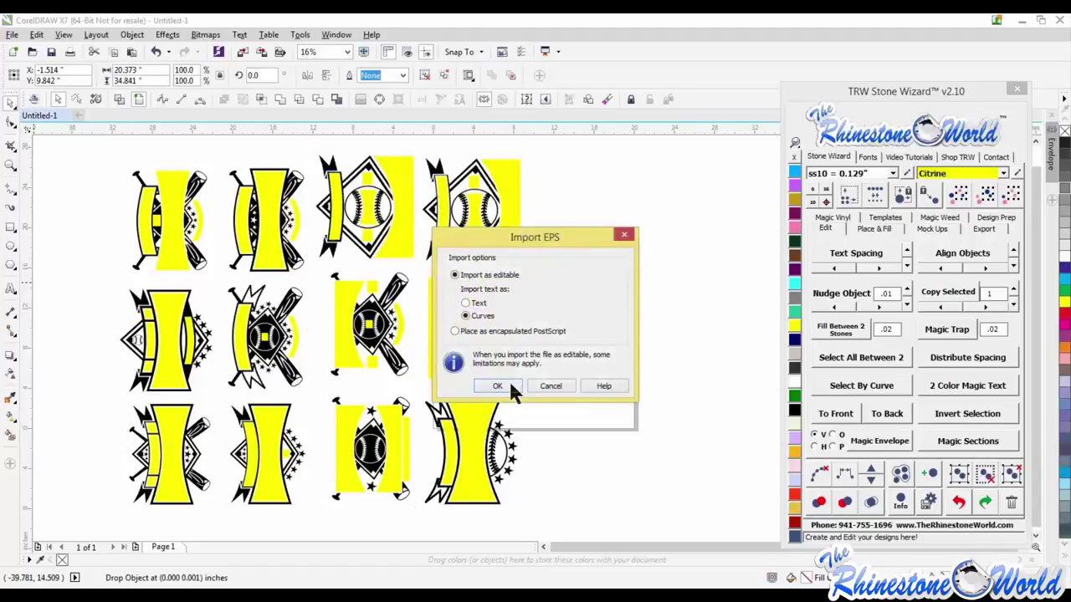
click(497, 386)
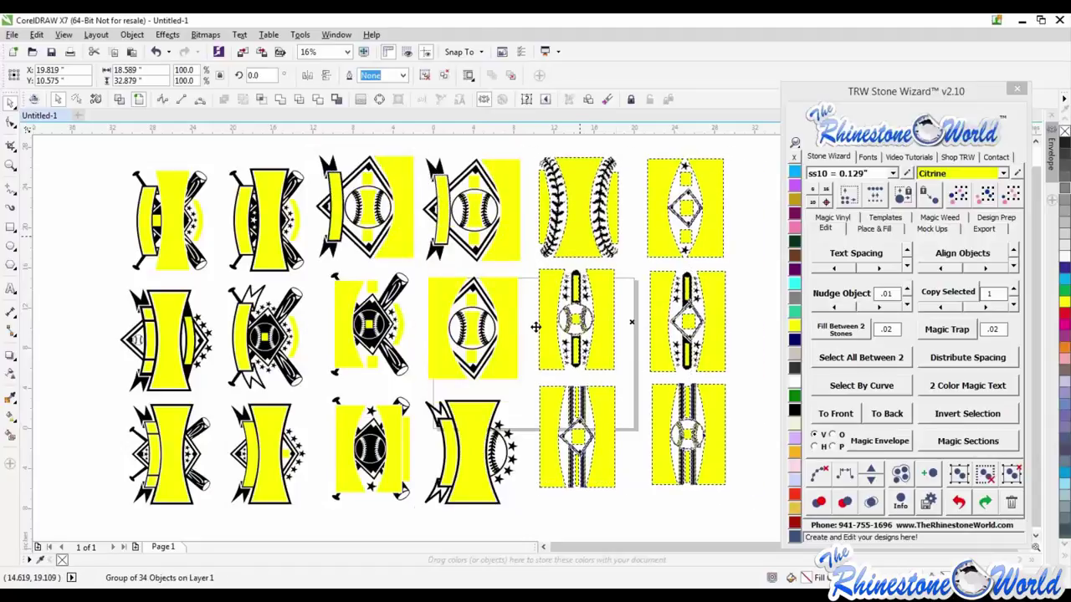
click(527, 343)
scroll(525, 345, down, 2)
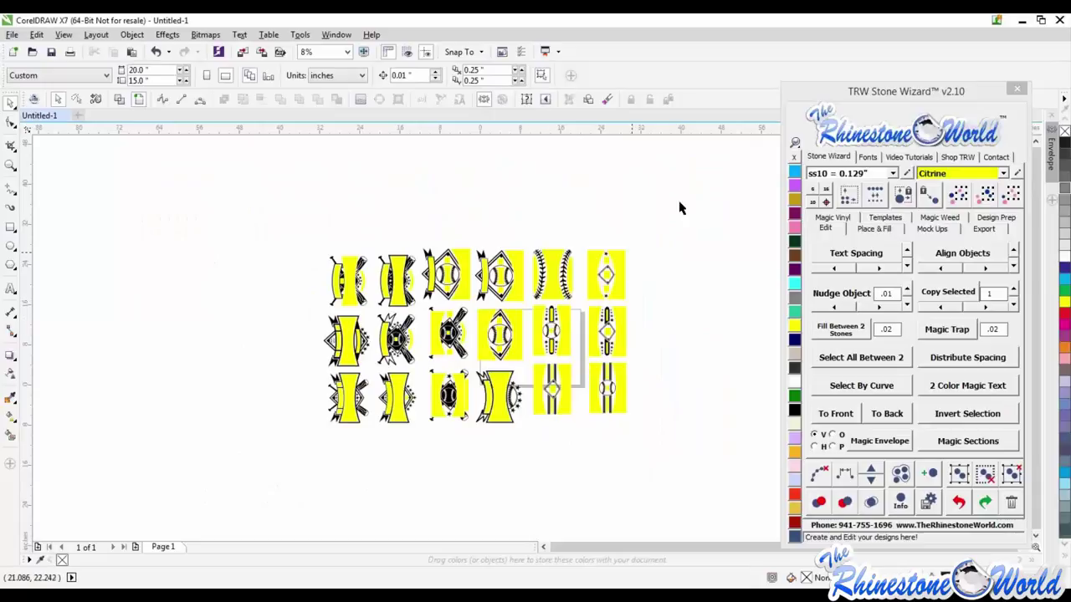
Rotate all three imported template groups together by 90 degrees and deselect them
drag(679, 208, 263, 509)
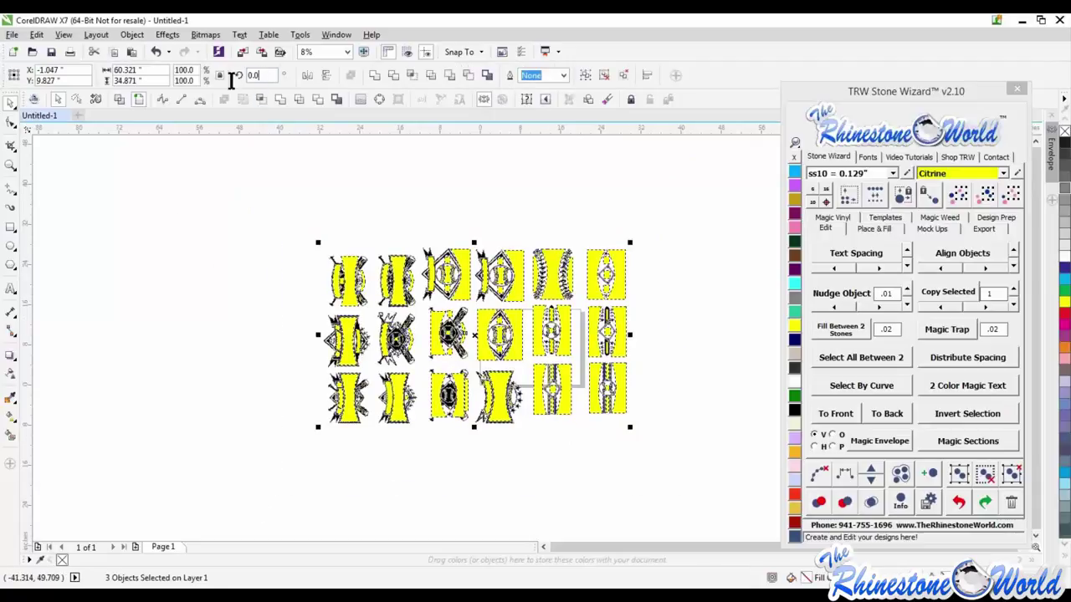
text(90)
key(Return)
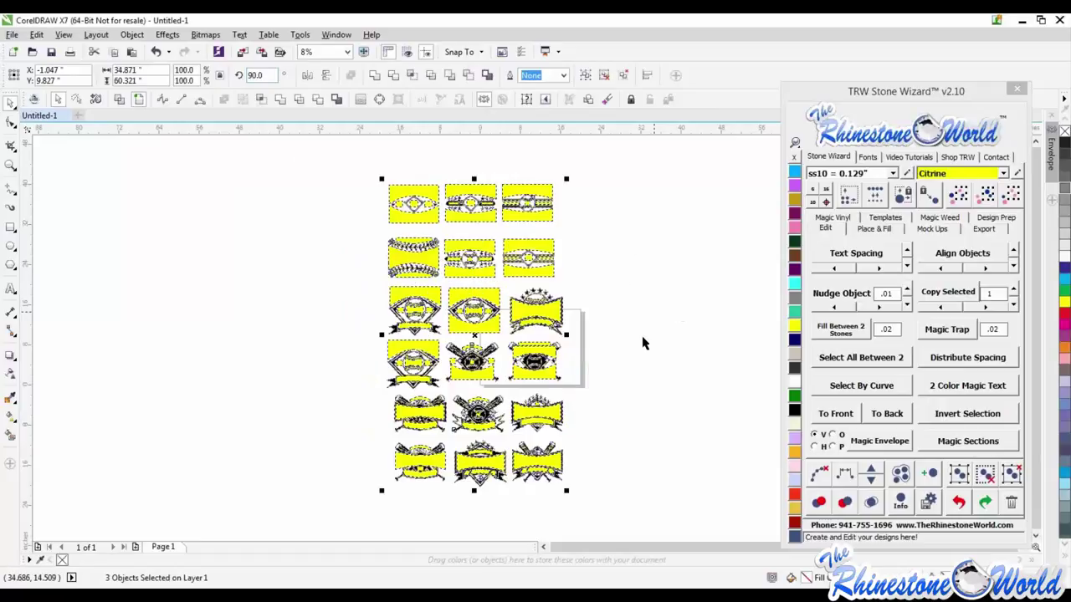
key(Escape)
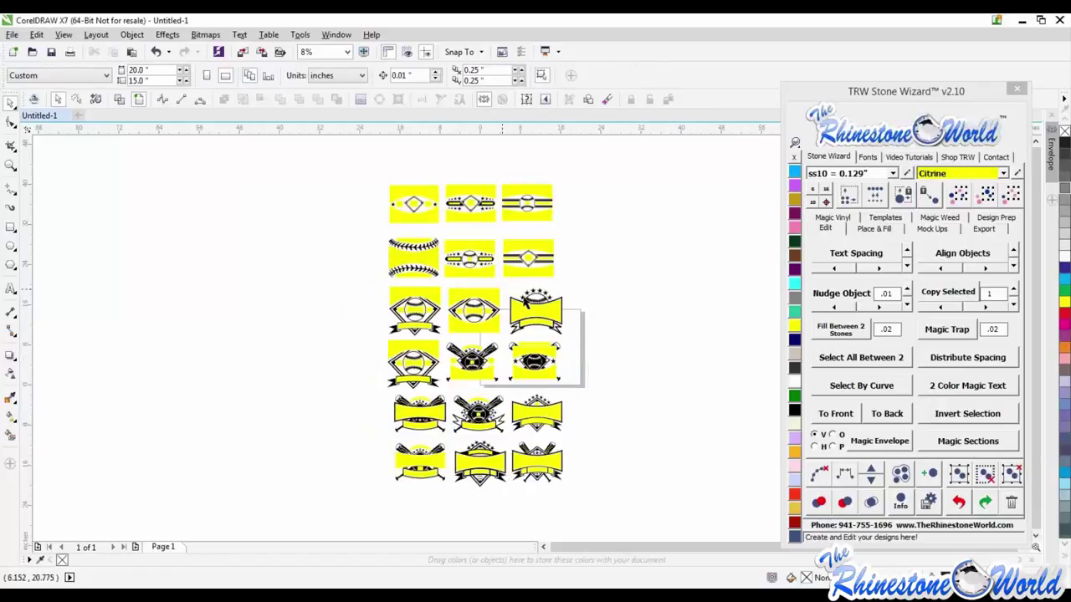
scroll(523, 298, up, 1)
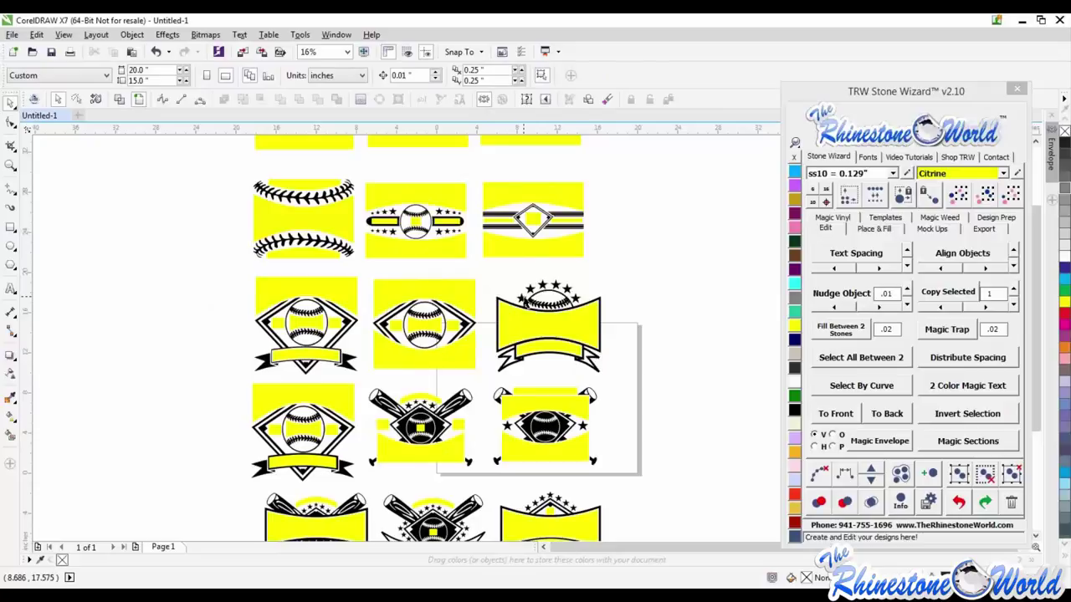
scroll(522, 296, down, 2)
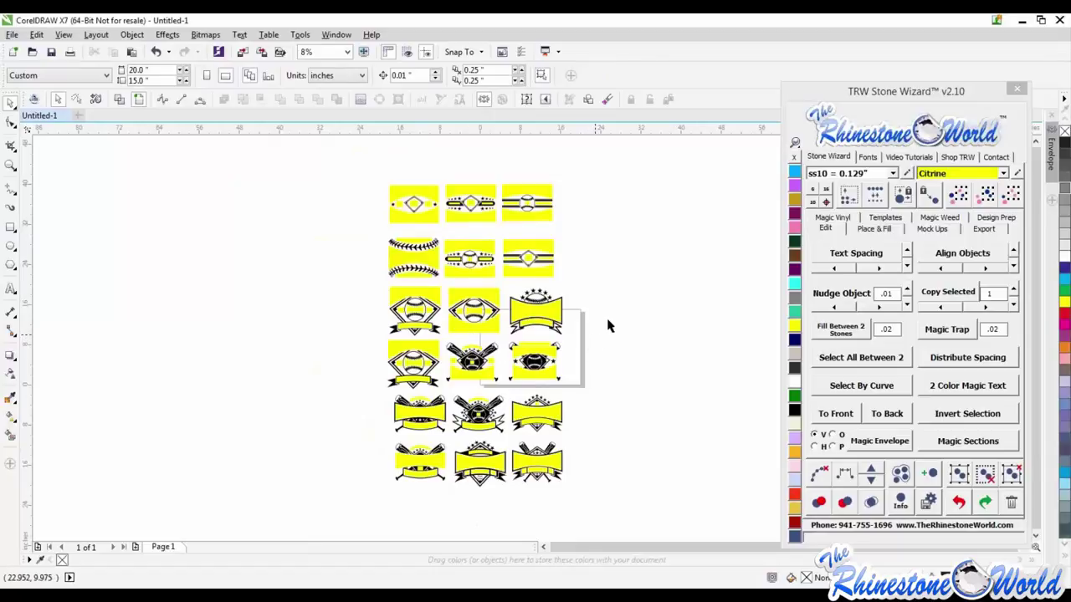
scroll(640, 303, down, 1)
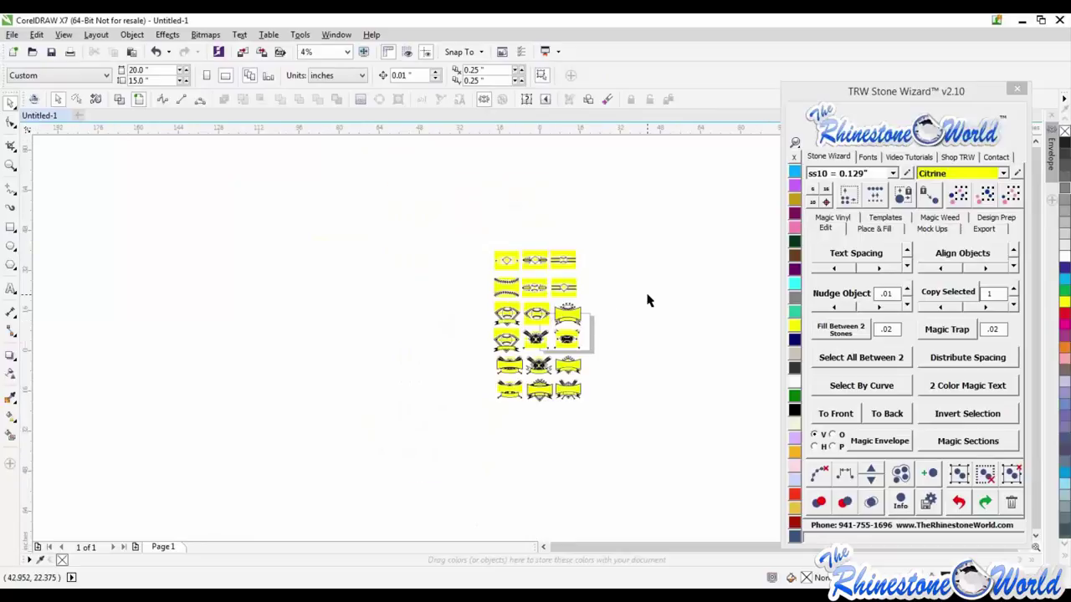
scroll(647, 300, up, 1)
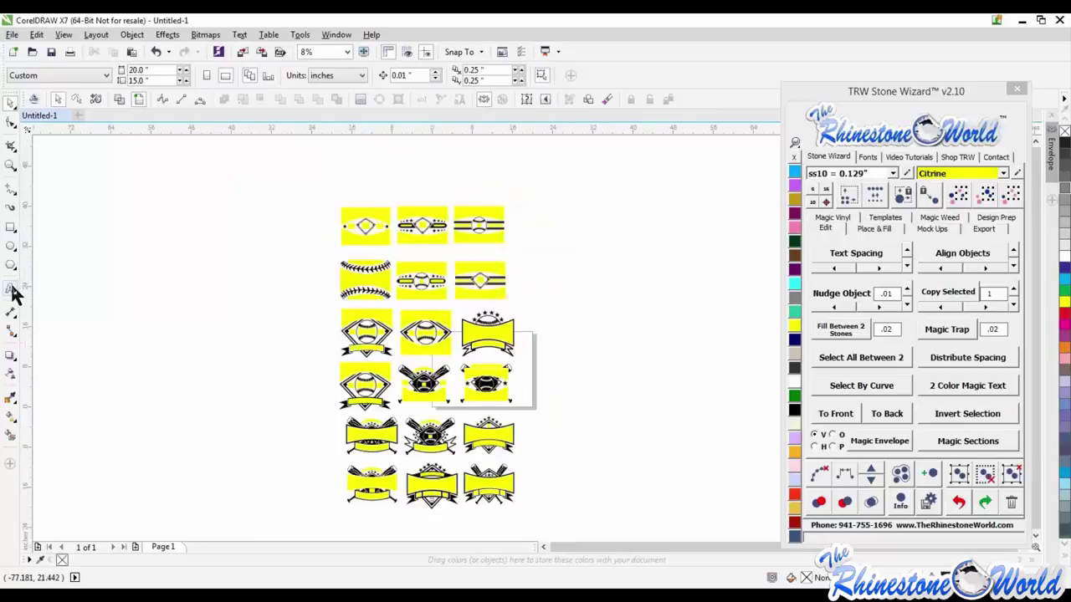
click(11, 289)
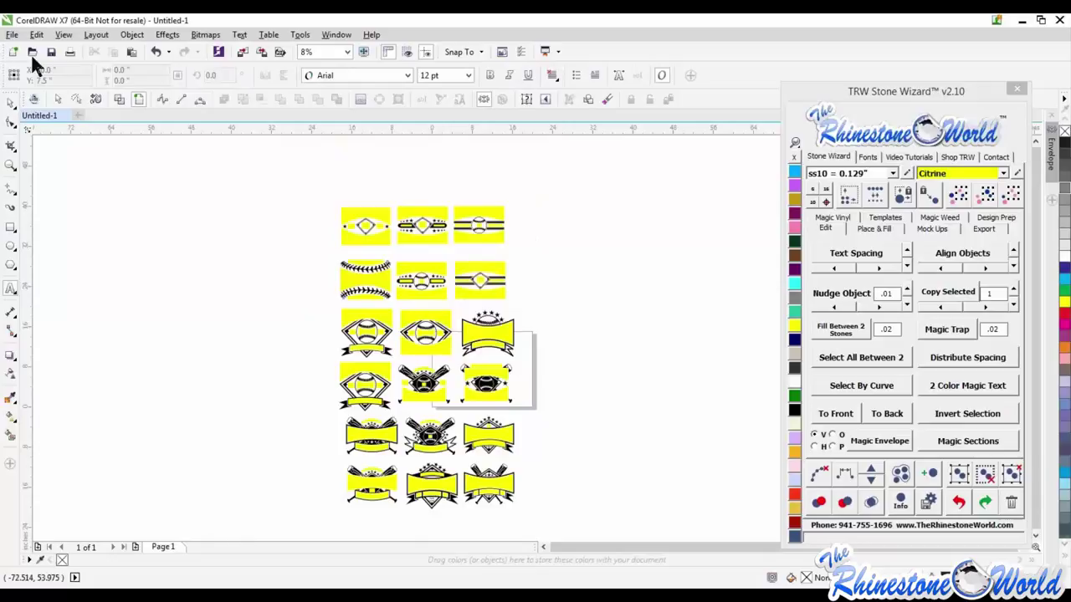
click(10, 102)
Select all the baseball templates and ungroup everything, including nested groups
click(483, 210)
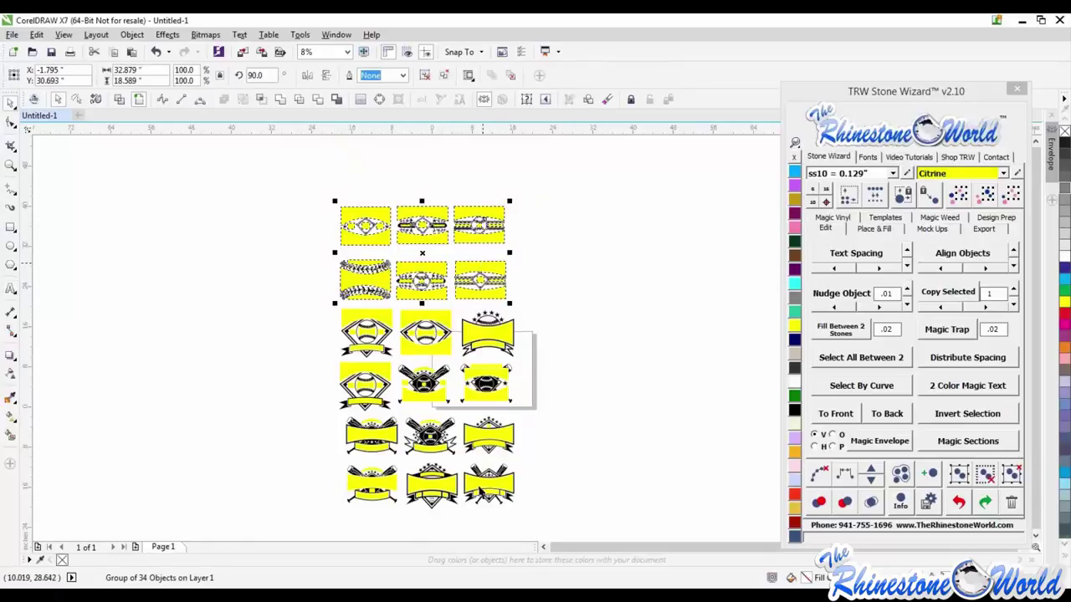
drag(535, 180, 314, 539)
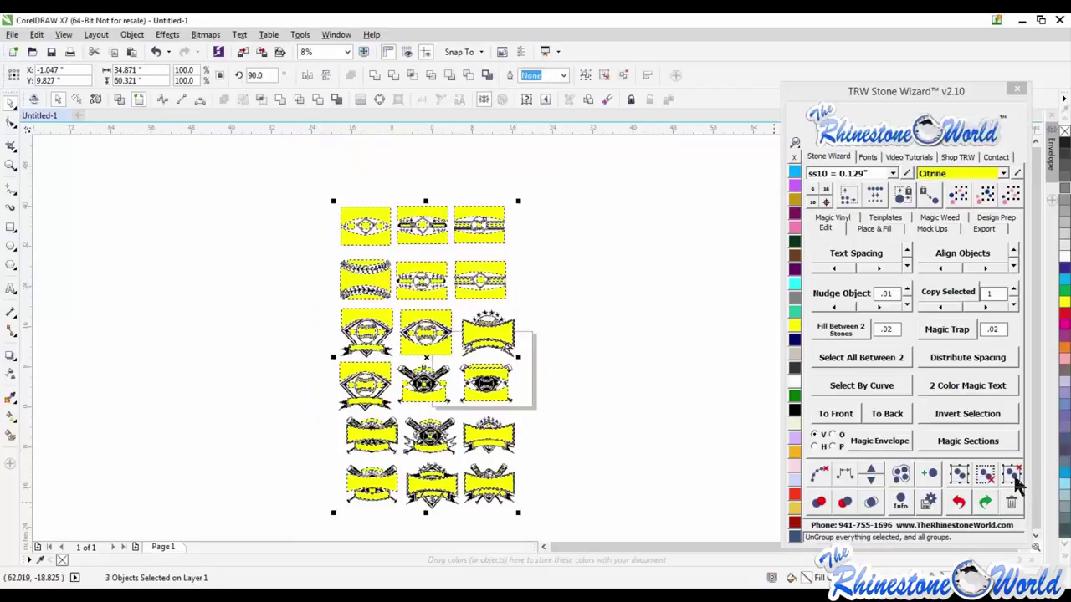
click(1015, 481)
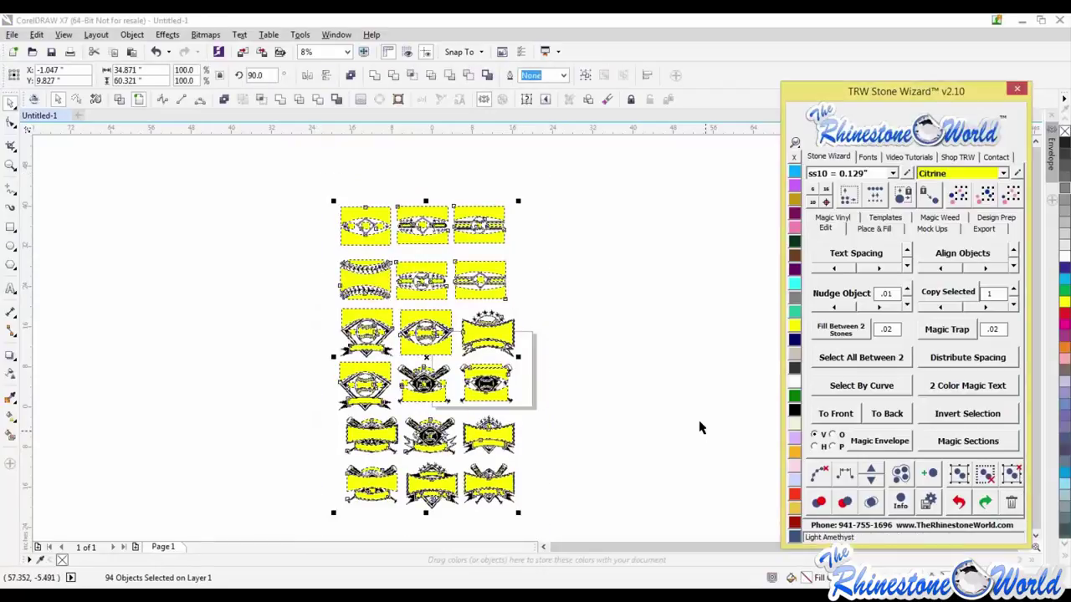
Try moving the lower yellow shape and the black artwork out of the upper-right template, and undo both moves
drag(468, 242, 498, 269)
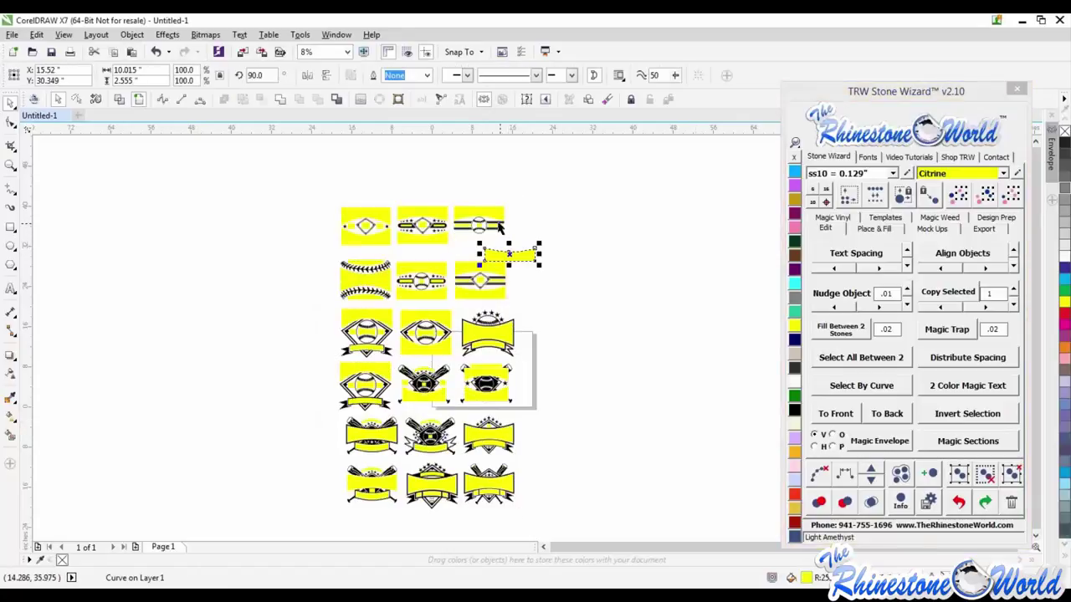
drag(502, 226, 560, 257)
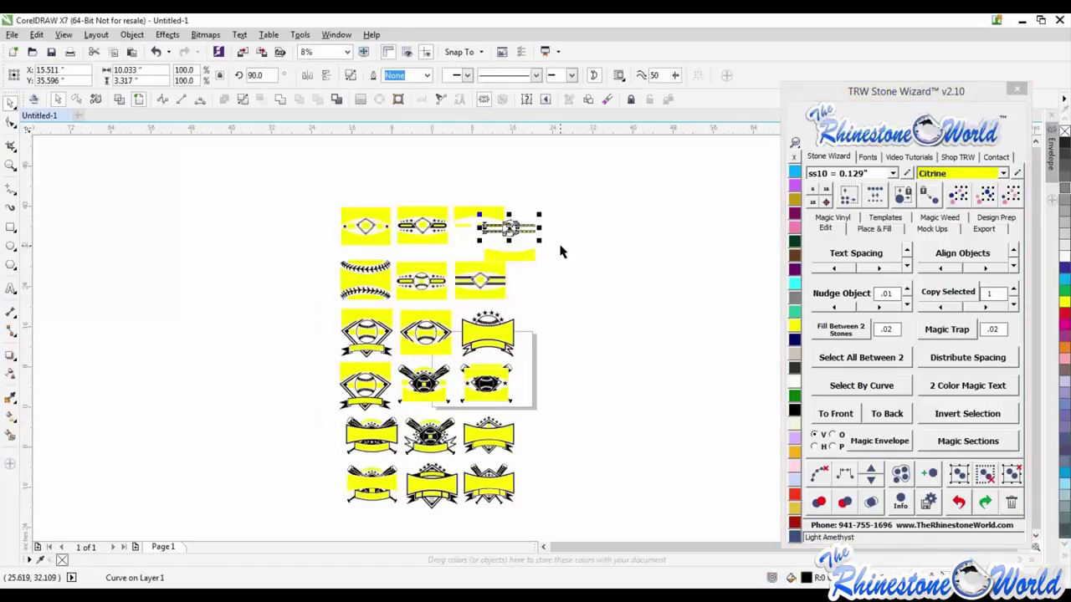
key(ctrl+z)
key(ctrl+z)
click(531, 353)
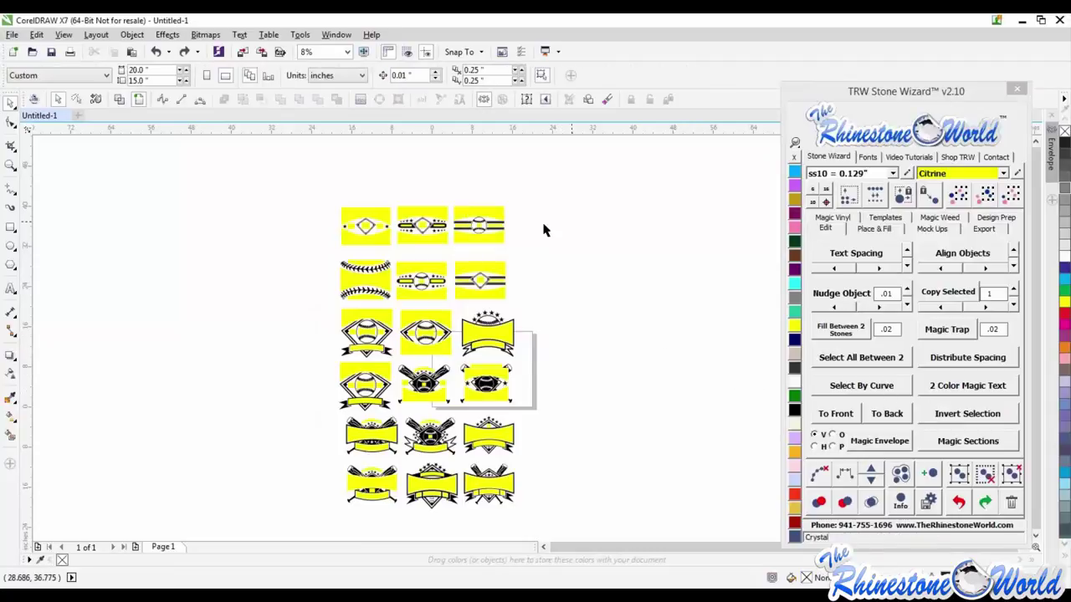
Add the artistic text NORTHWEST in College-Black at 175 pt in the empty area beside the templates
click(9, 289)
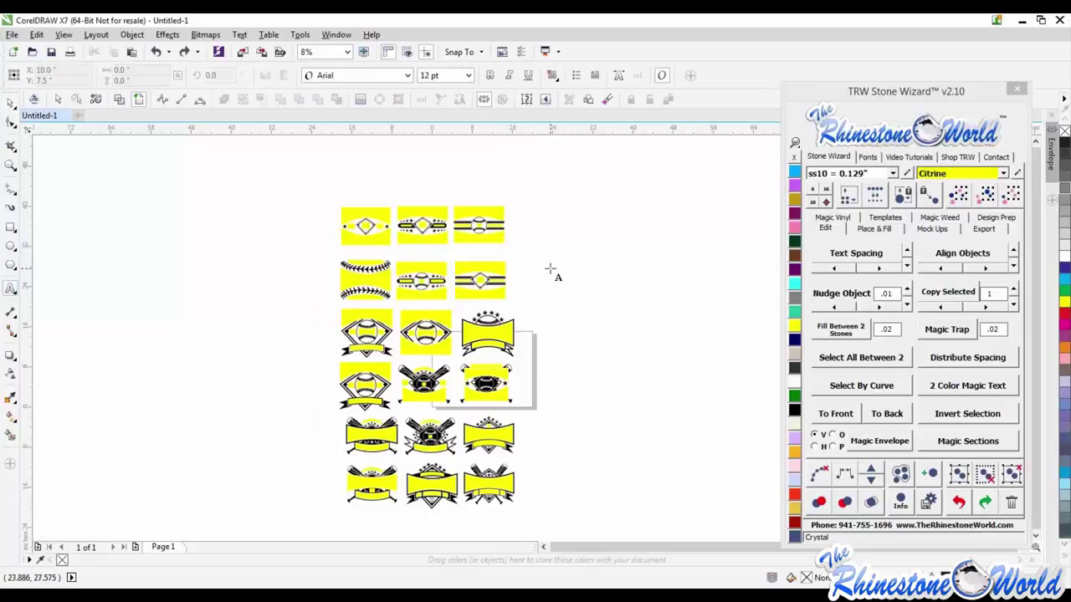
click(611, 311)
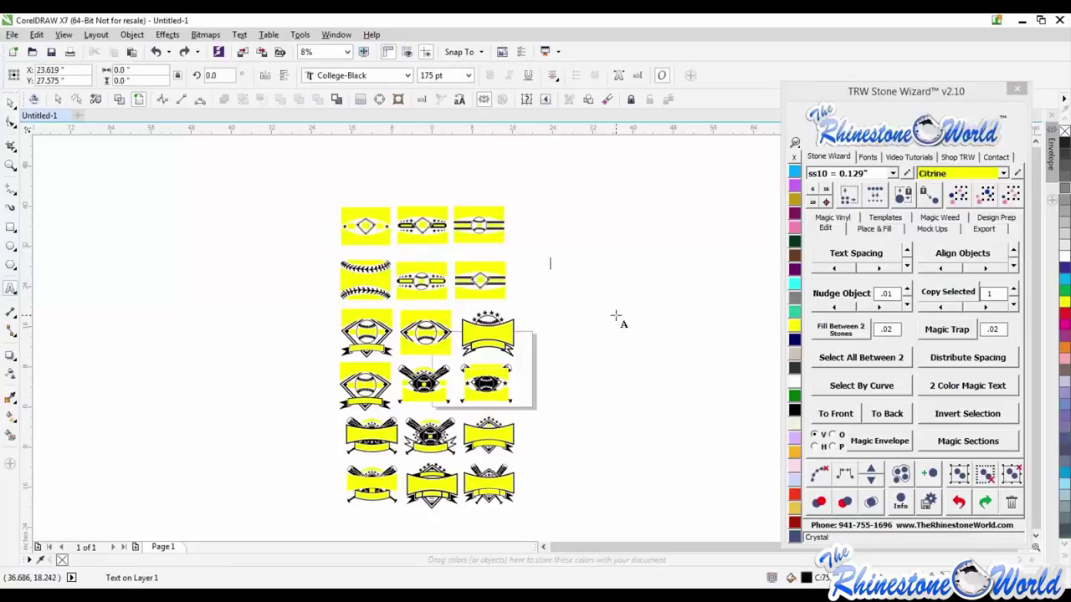
text(NORTHWEST)
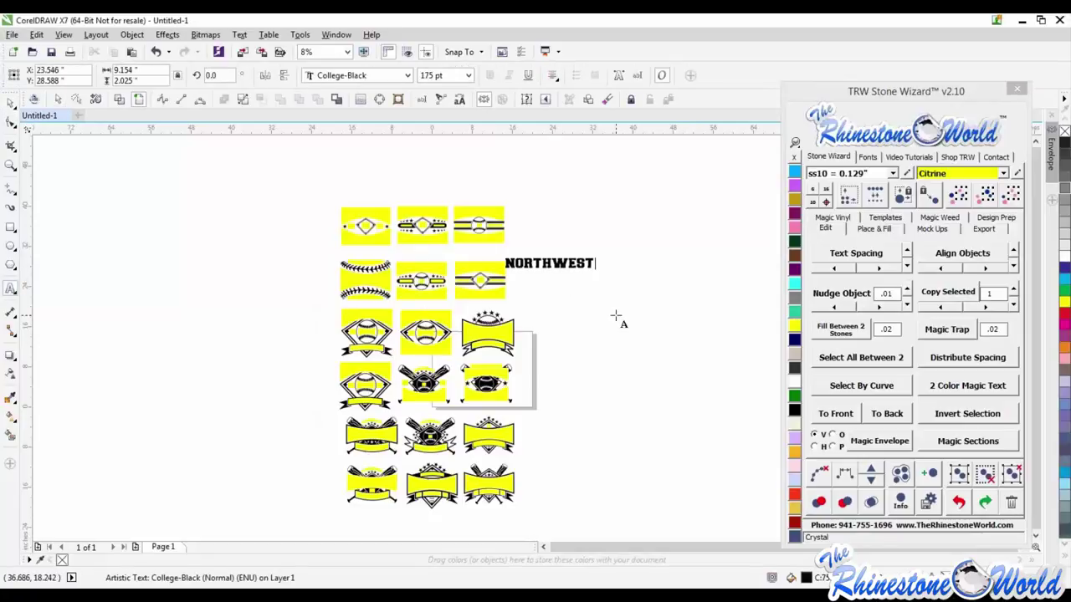
click(10, 102)
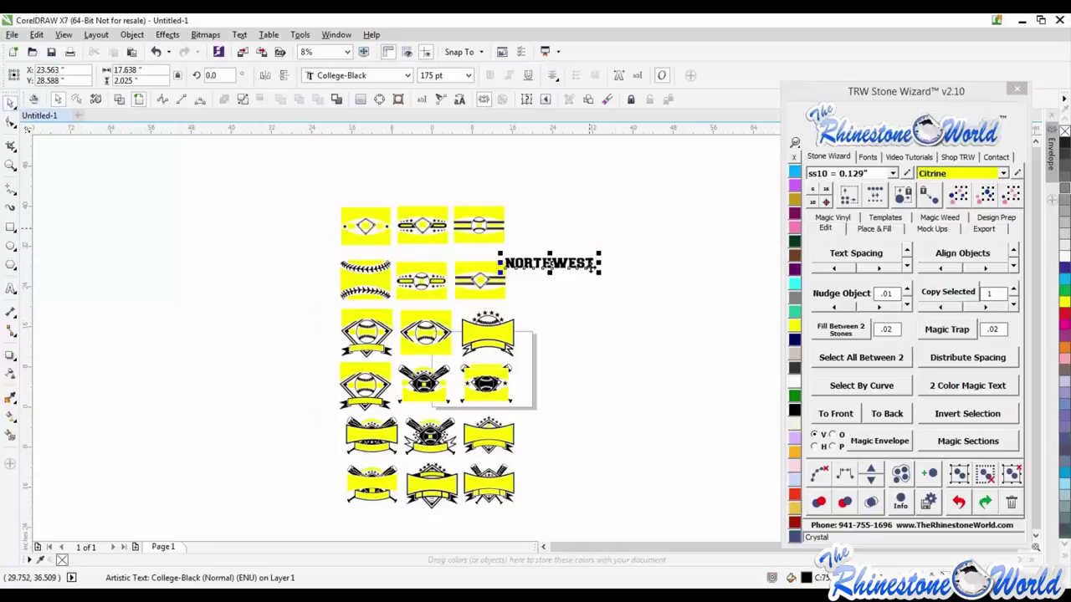
Place a copy of the NORTHWEST text below the original and change its wording to LIONS
mouse_move(592, 266)
mouse_down()
mouse_move(609, 255)
mouse_move(589, 283)
mouse_up()
double_click(569, 276)
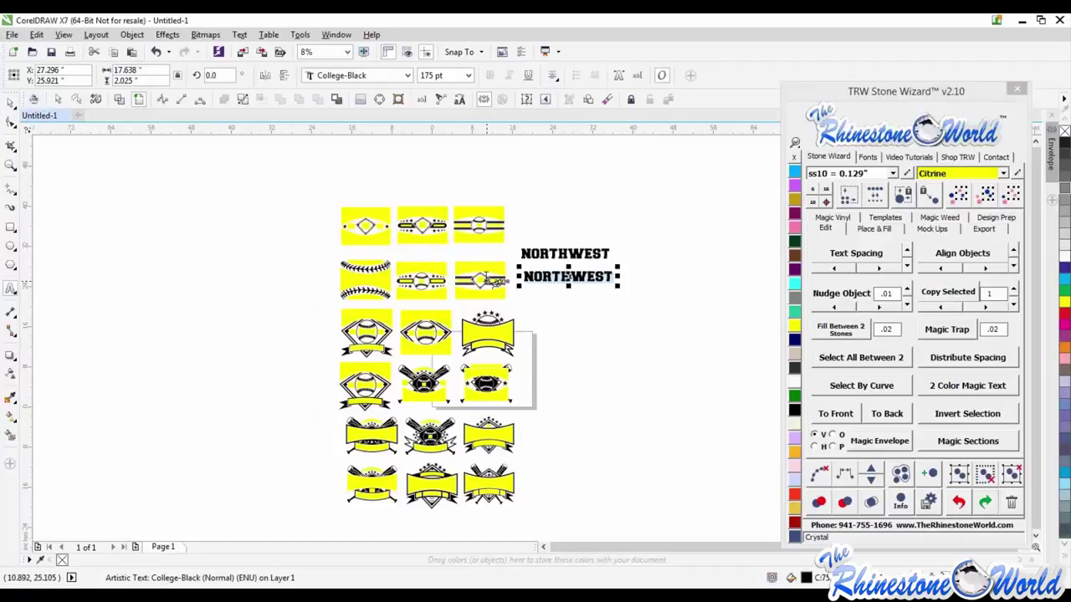
text(LIONS)
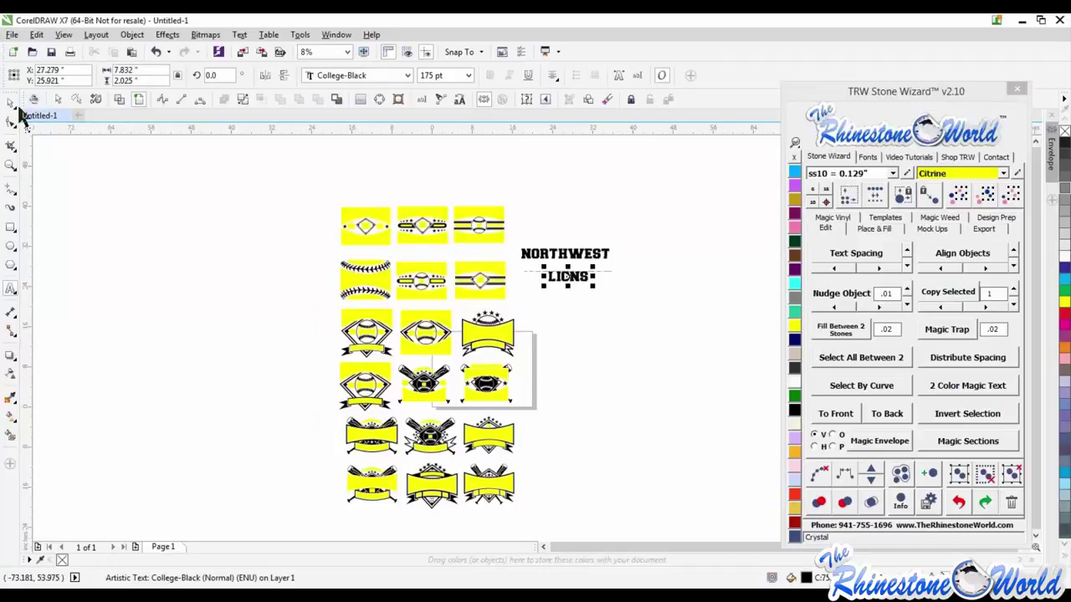
click(12, 103)
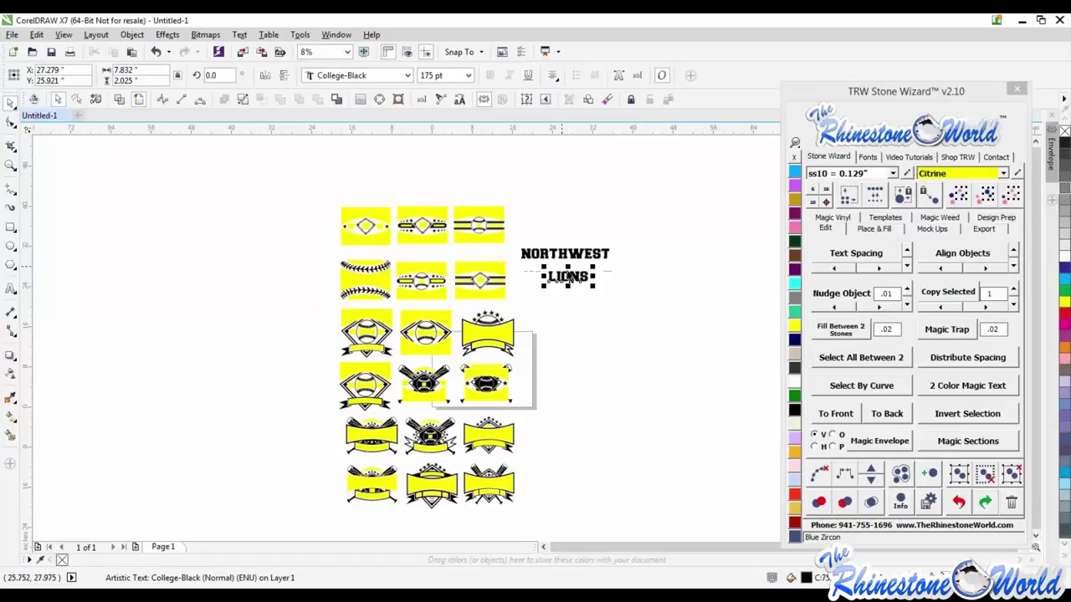
Enlarge the LIONS text to about 254 pt and place a copy below it reading 27
scroll(568, 276, up, 2)
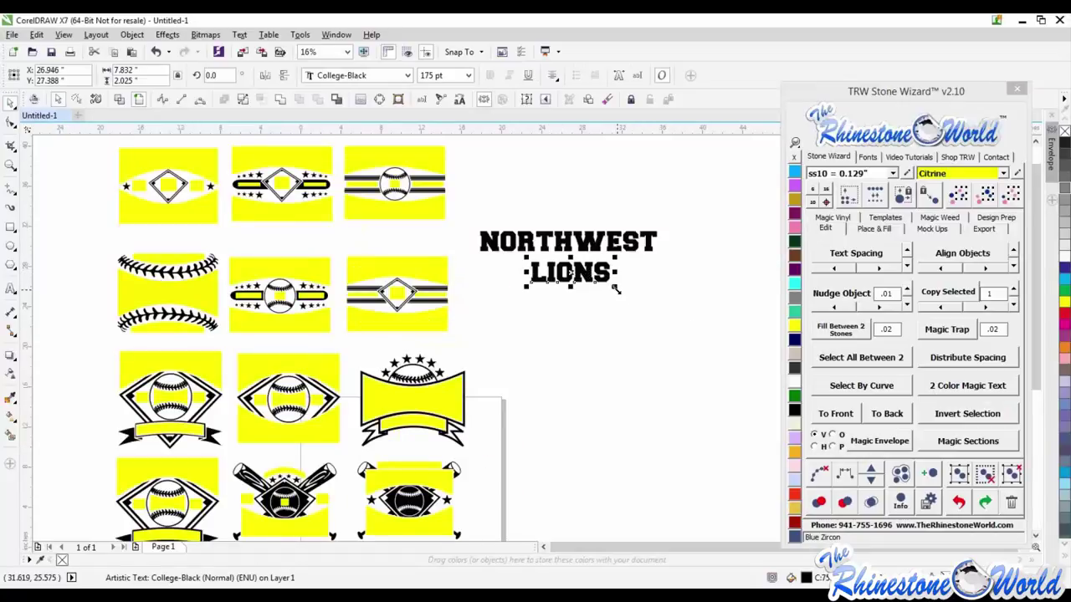
drag(616, 287, 629, 349)
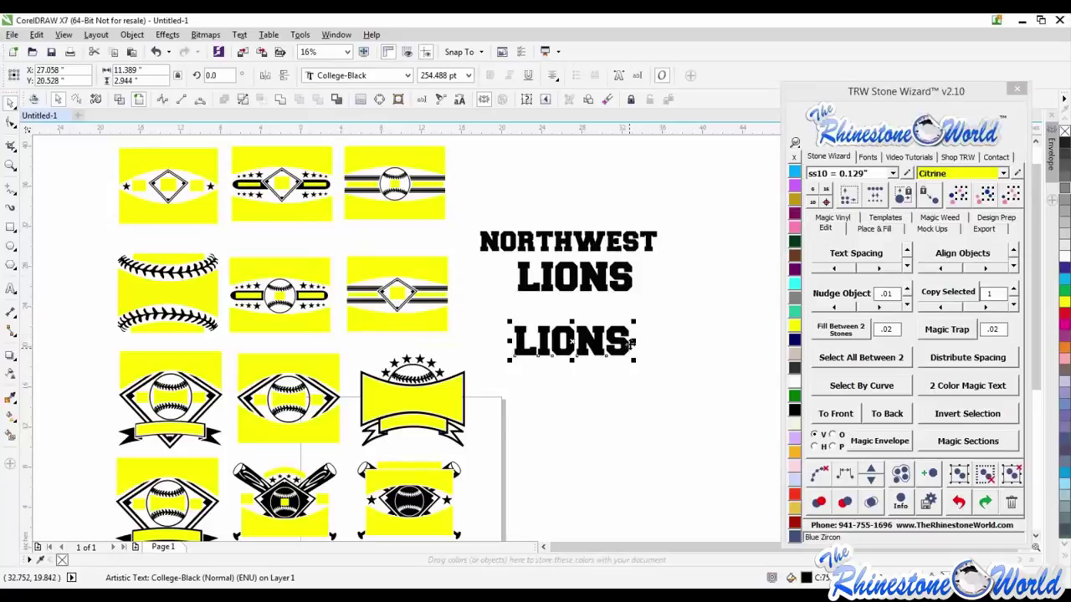
double_click(630, 343)
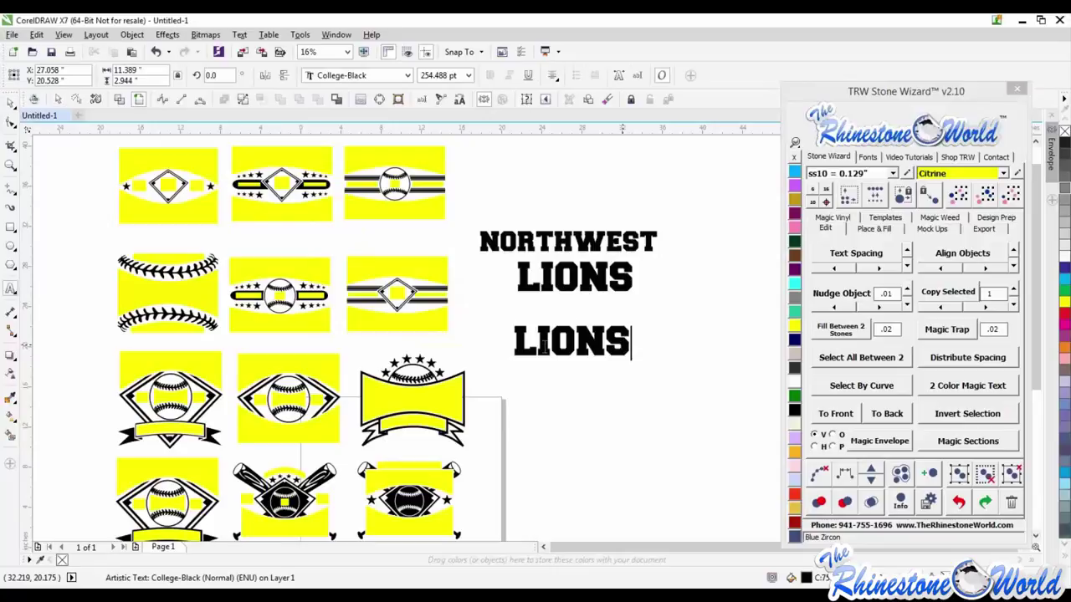
drag(630, 343, 511, 339)
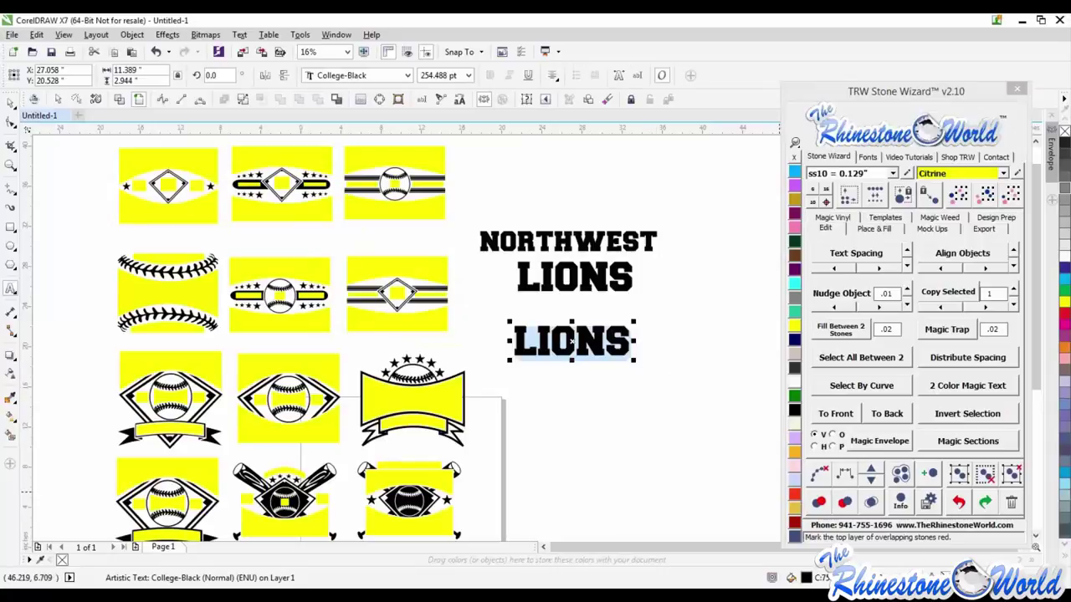
text(27)
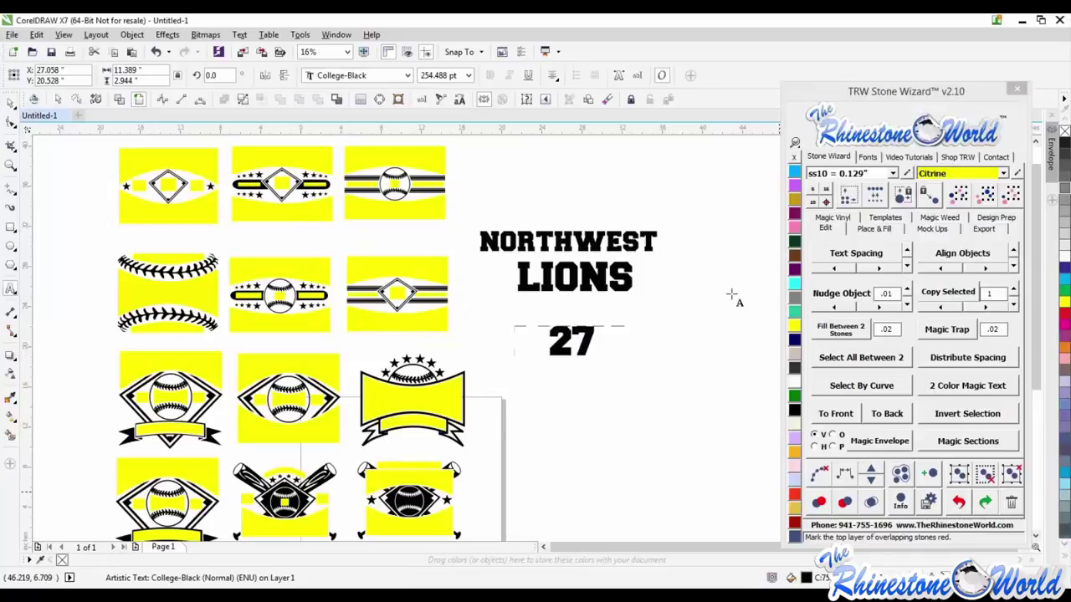
click(10, 102)
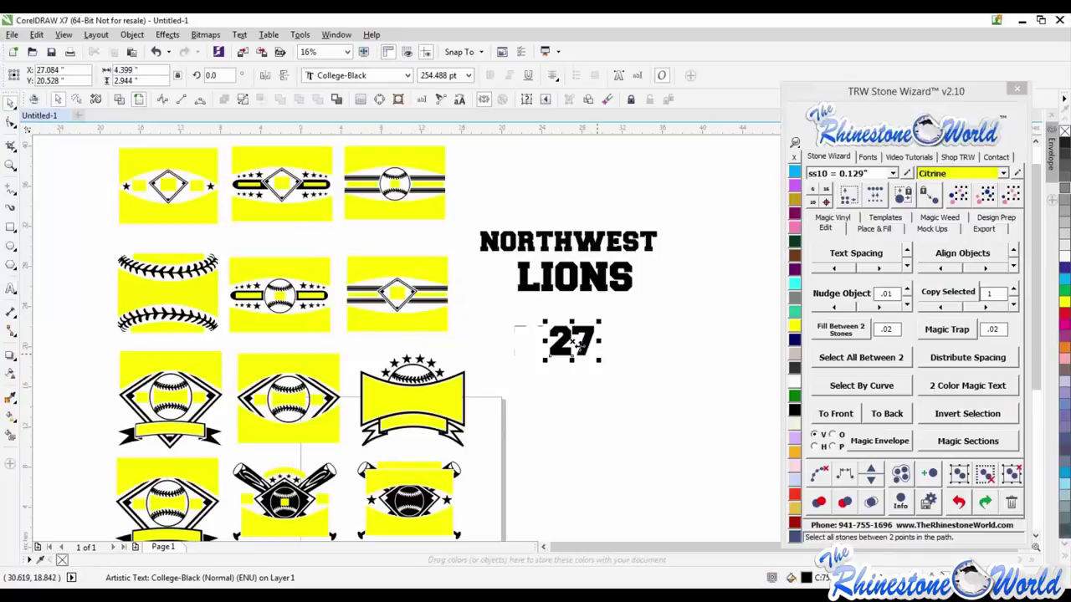
Place a copy of the number 27 beside it, change the copy to 2B, and deselect it
drag(589, 348, 626, 339)
double_click(626, 339)
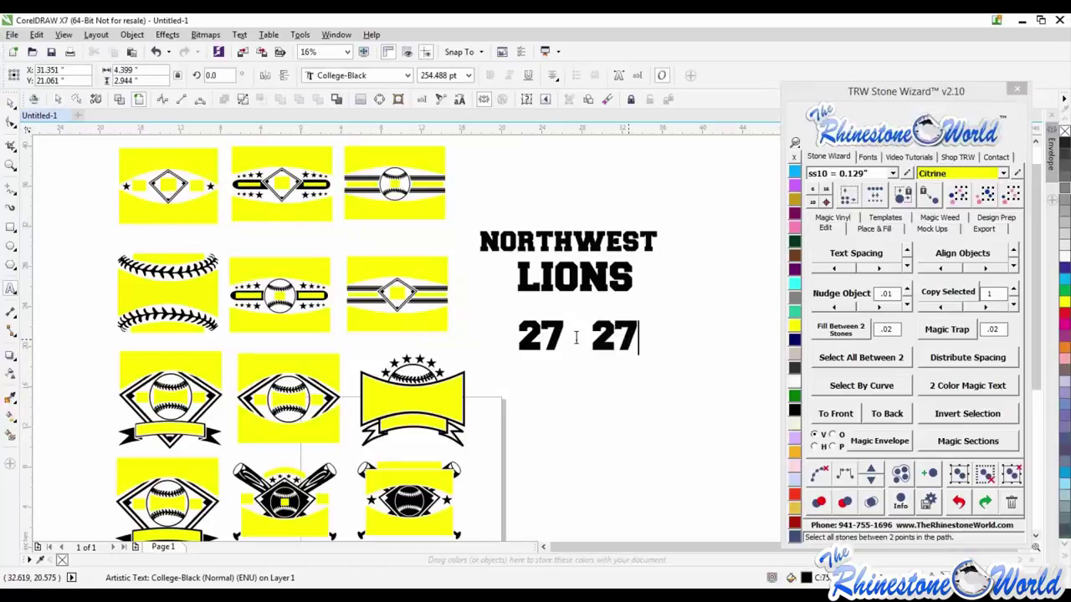
key(ctrl+a)
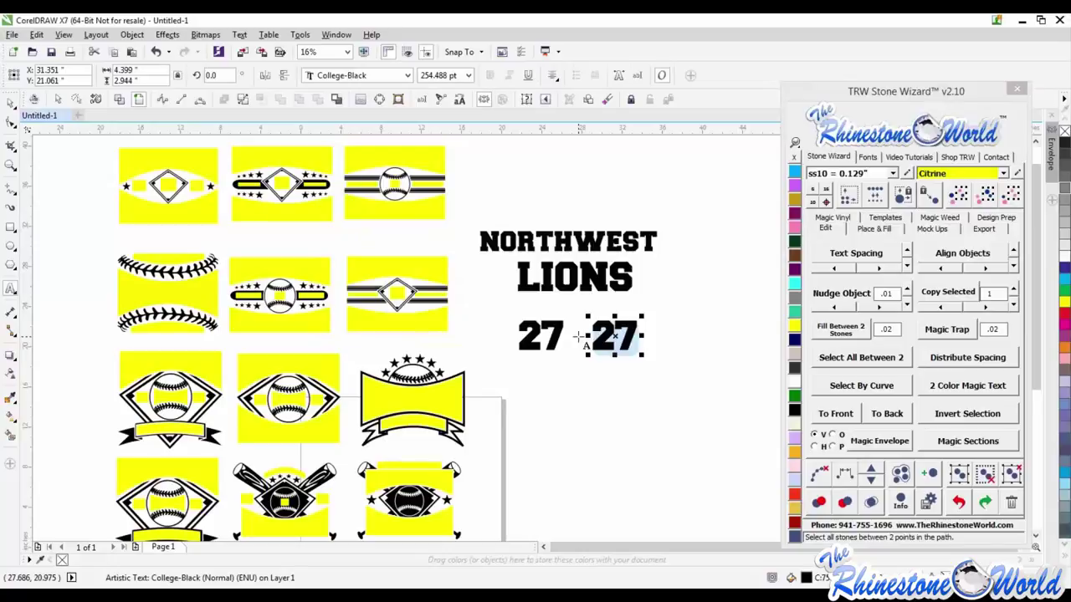
text(2B)
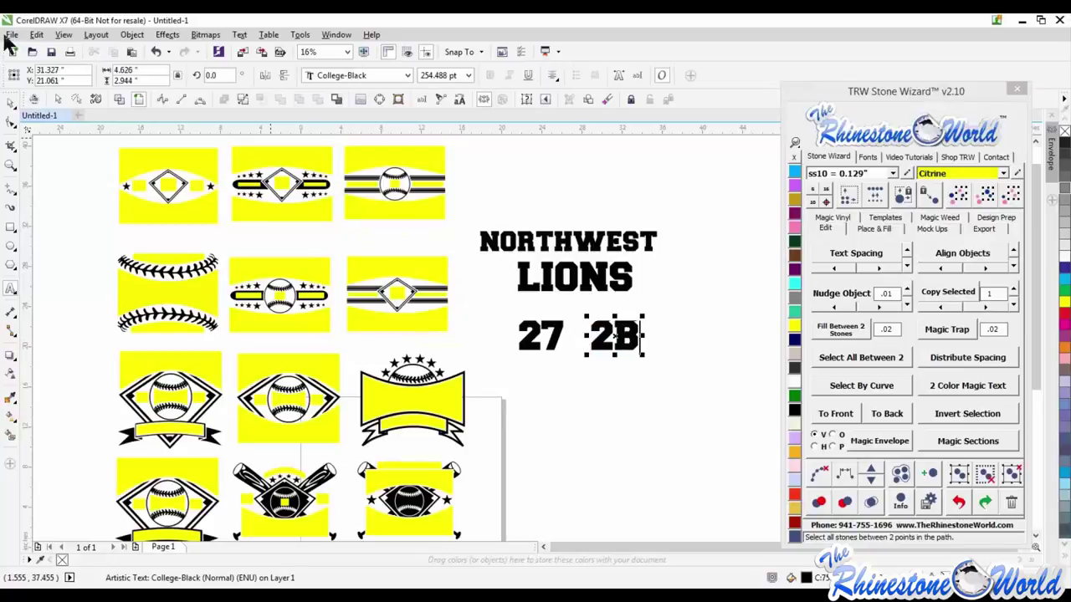
click(10, 101)
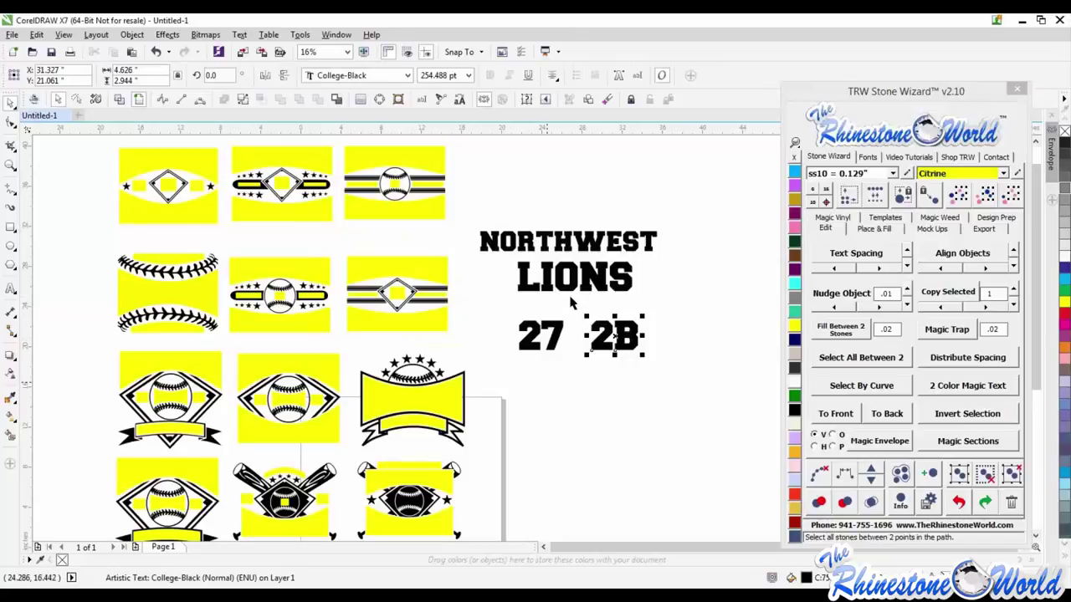
click(618, 414)
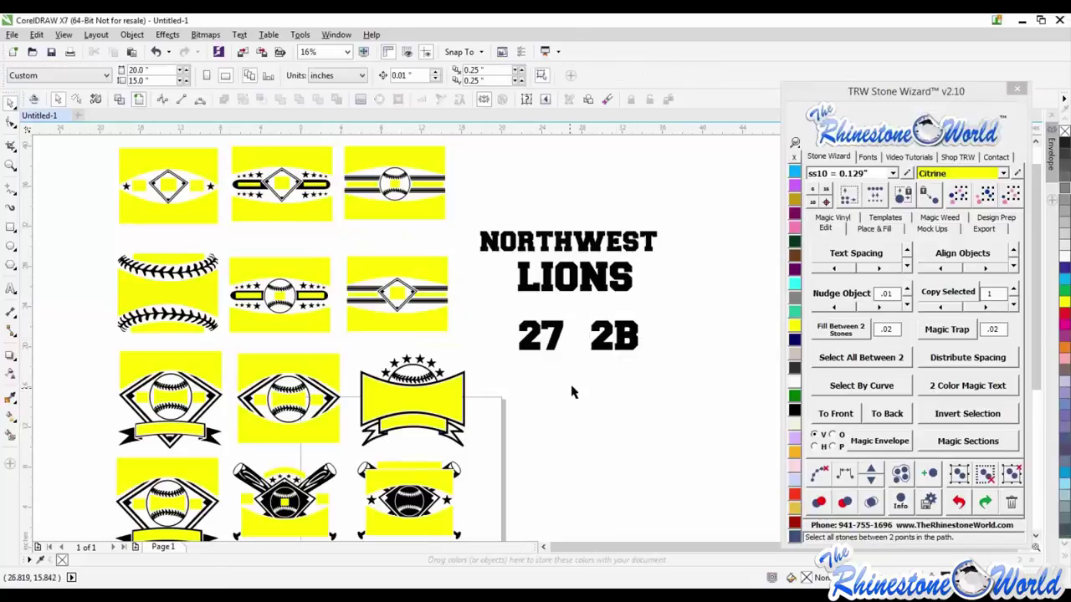
Fit the NORTHWEST text into the upper yellow shape of the upper-right template with Magic Envelope
scroll(573, 391, down, 2)
scroll(449, 294, up, 3)
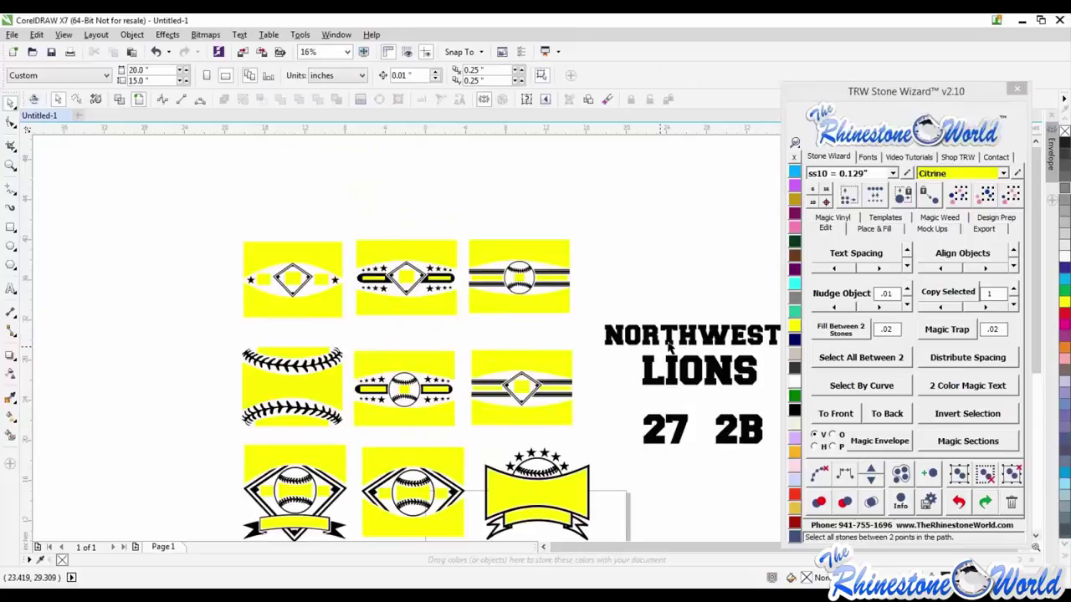
click(669, 339)
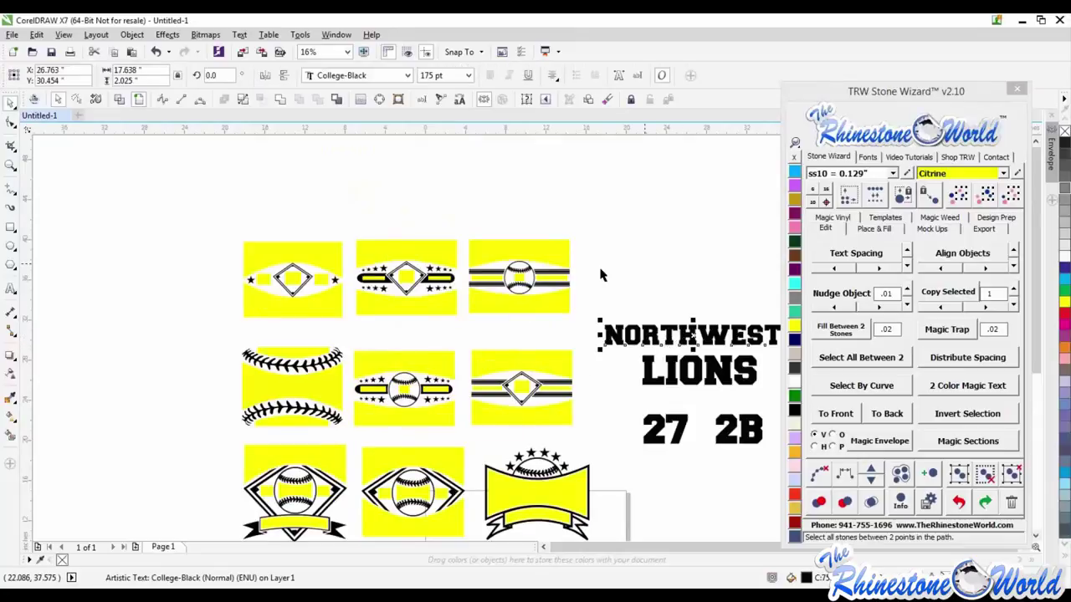
click(555, 254)
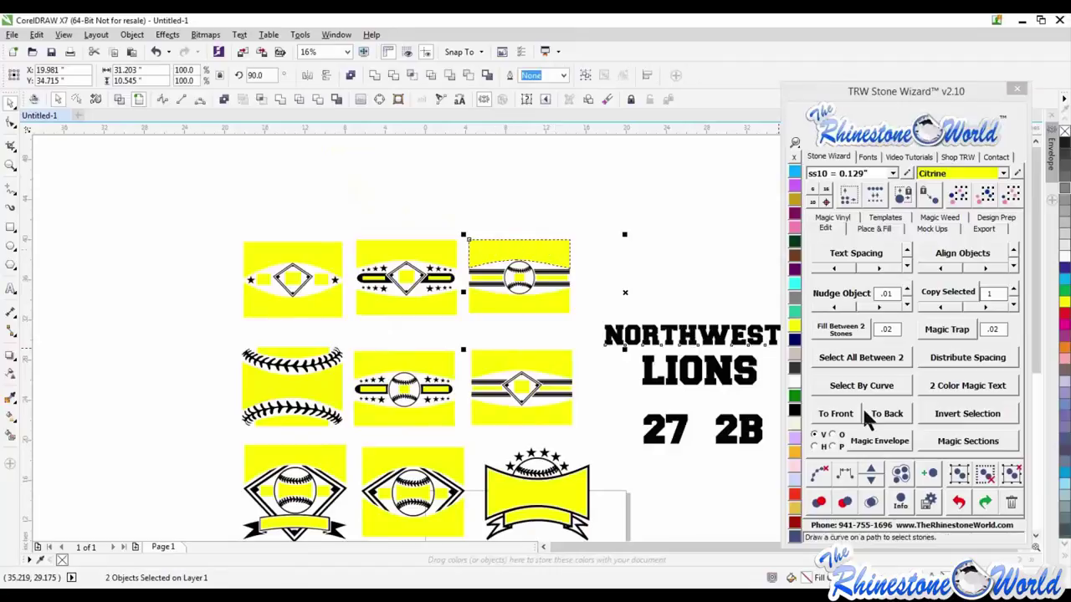
click(878, 441)
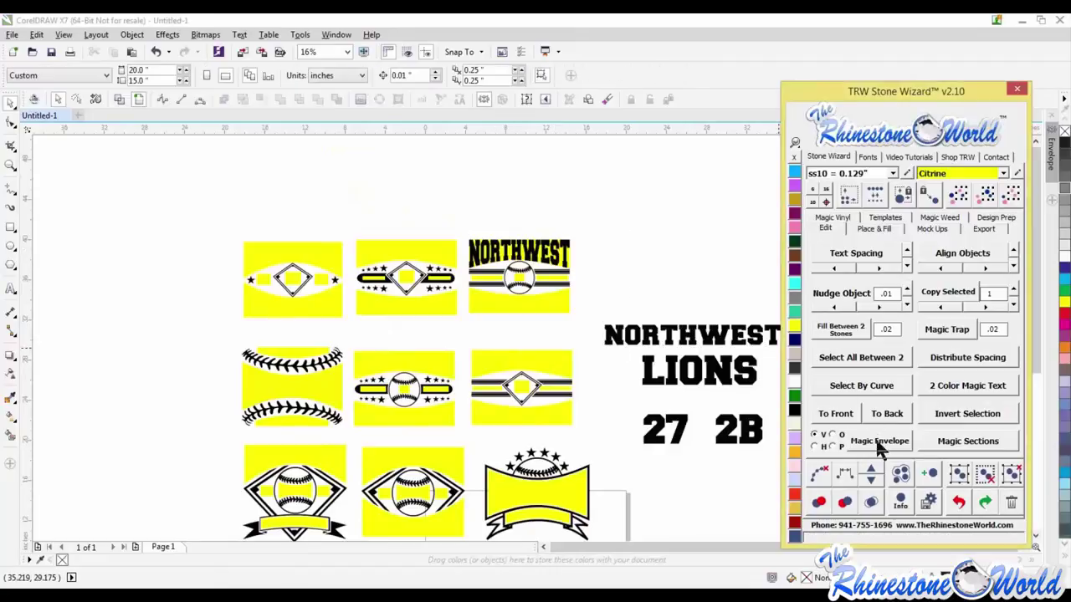
click(658, 281)
scroll(499, 226, up, 2)
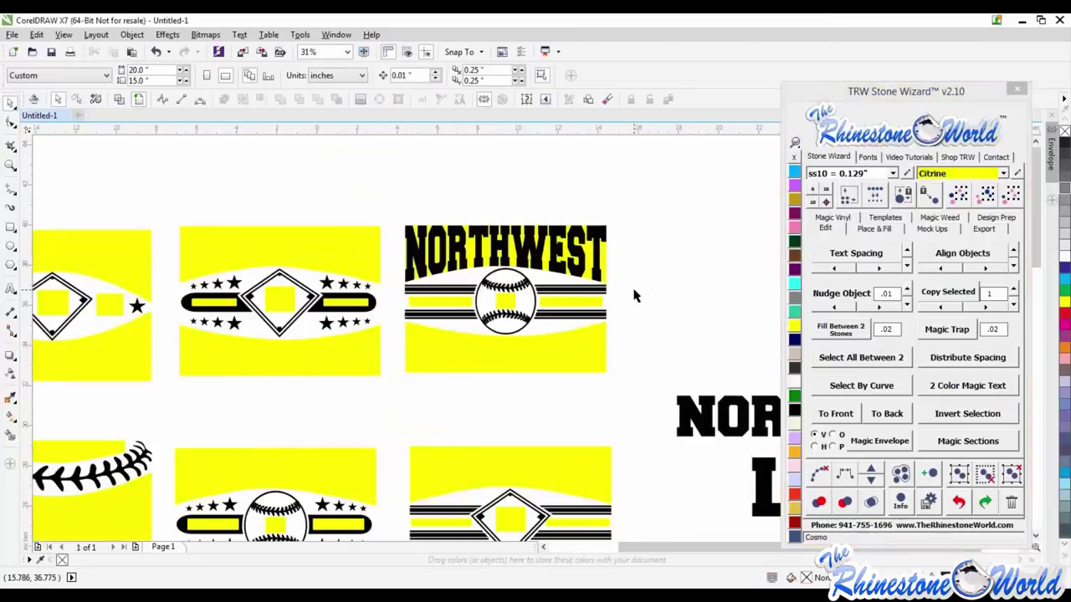
scroll(573, 312, down, 2)
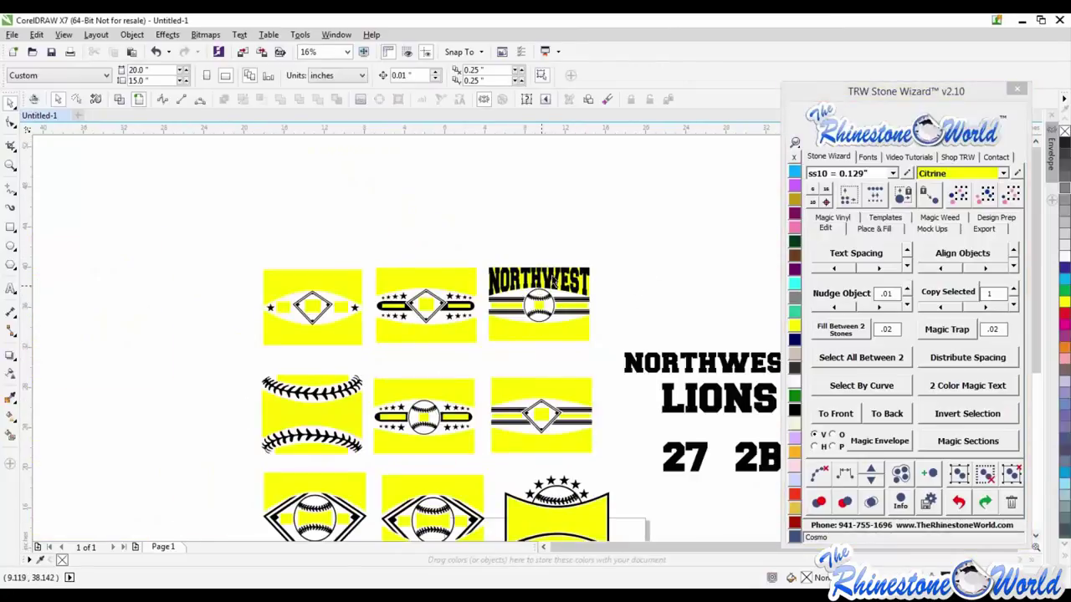
Fit the LIONS text into the lower yellow shape of the upper-right template with Magic Envelope
click(689, 405)
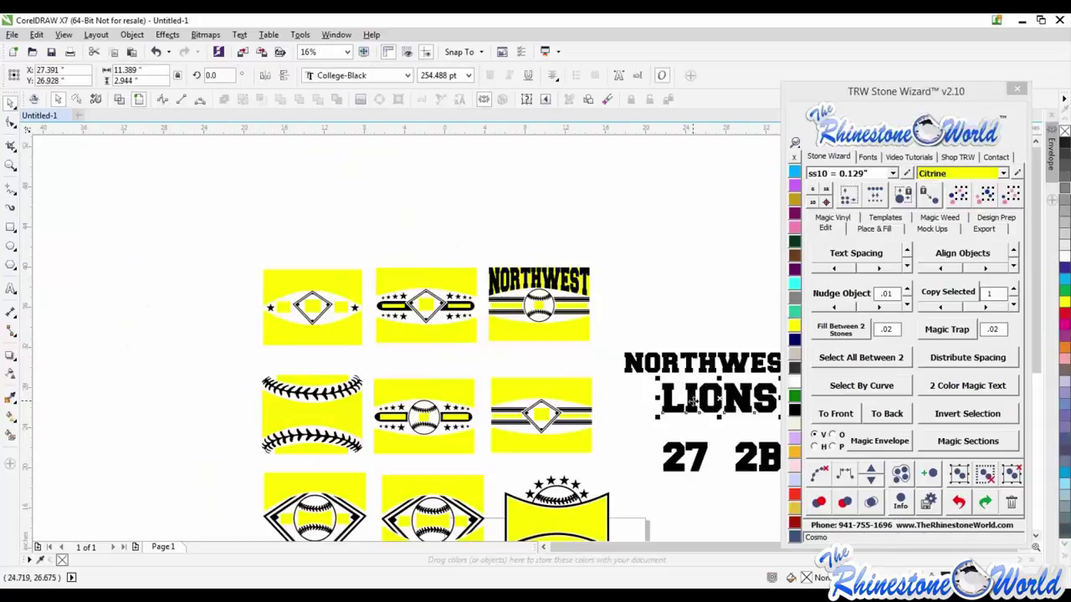
shift+click(575, 338)
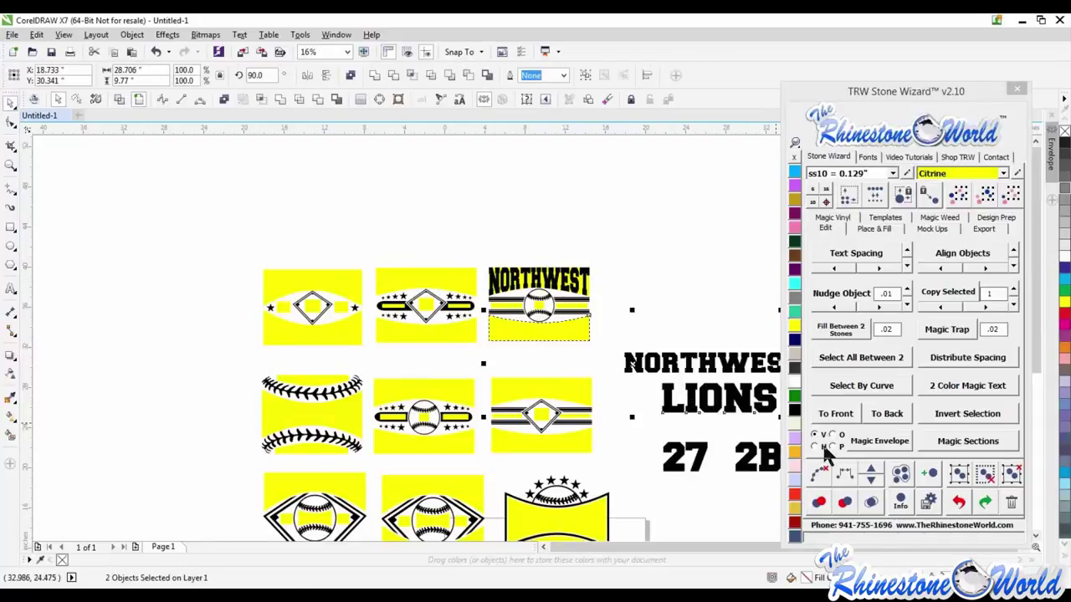
click(870, 441)
click(682, 310)
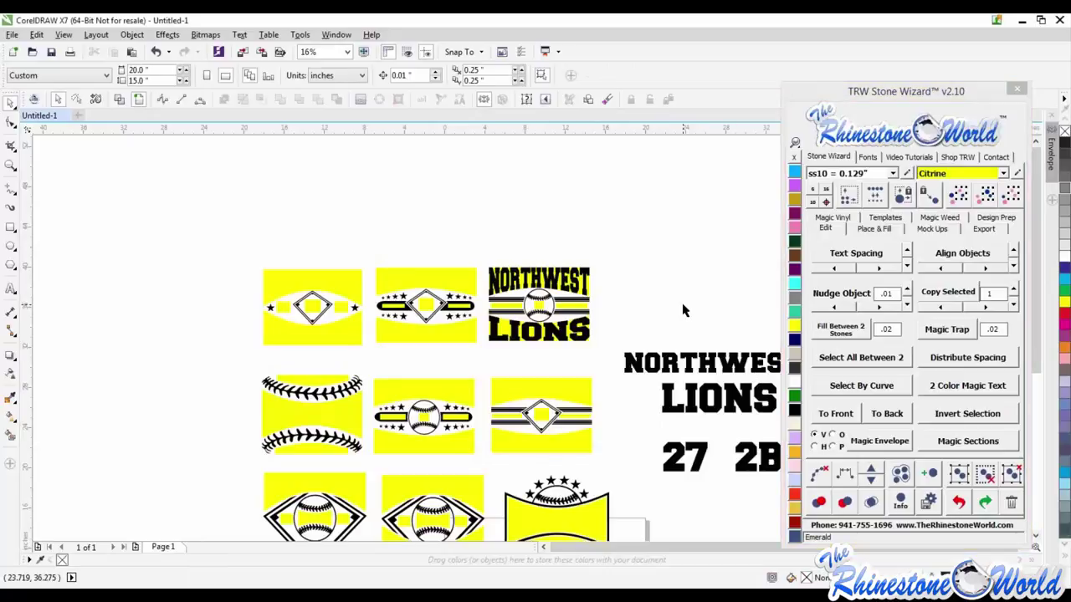
Undo the LIONS envelope and delete the enveloped NORTHWEST text from the upper-right template
key(ctrl+z)
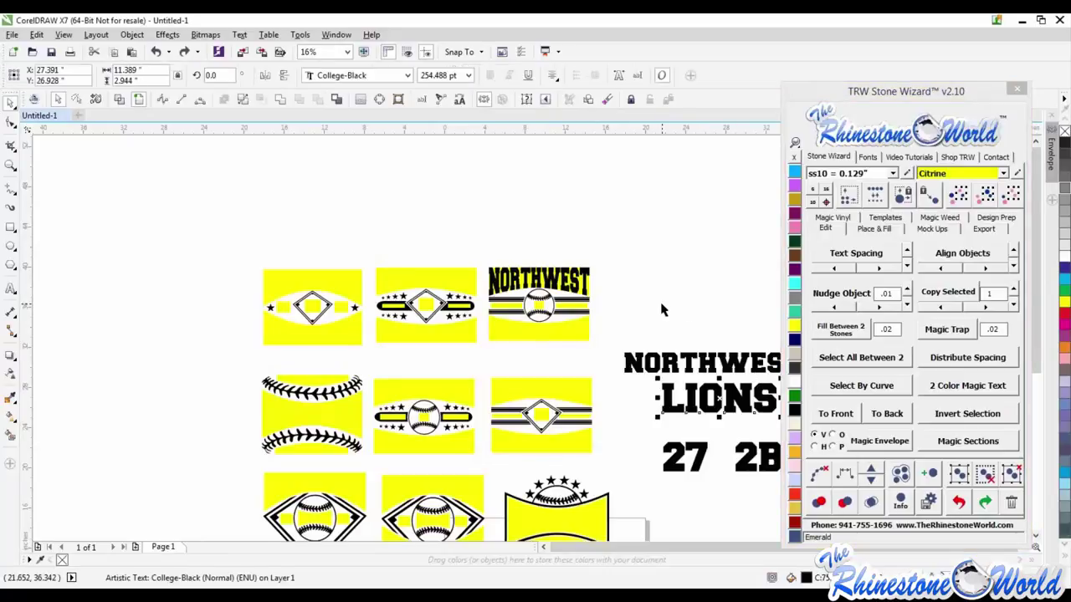
key(Escape)
click(576, 286)
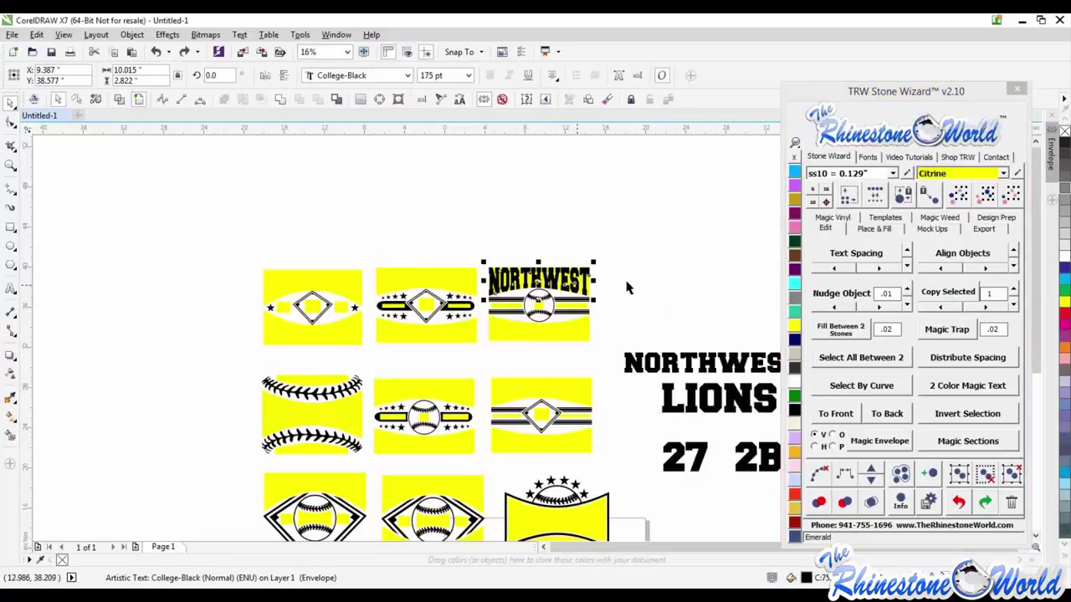
key(Delete)
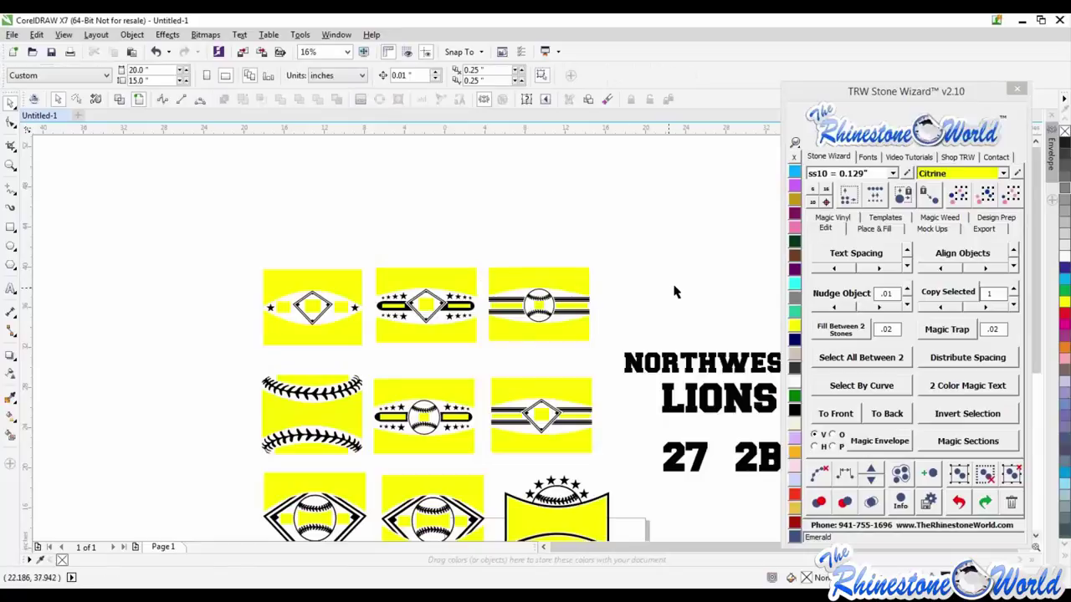
Apply Magic Envelope to shape the LIONS text to the upper yellow area of the upper-right template
click(693, 401)
shift+click(583, 288)
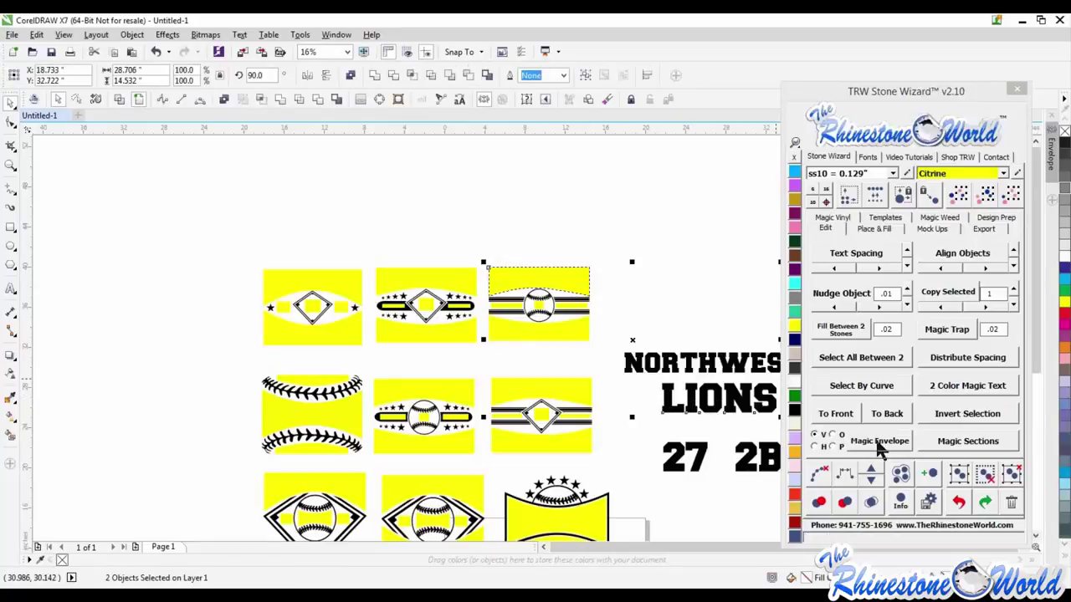
click(880, 441)
Place a copy of the NORTHWEST text above the original and change its wording to BASEBALL
drag(689, 374, 693, 323)
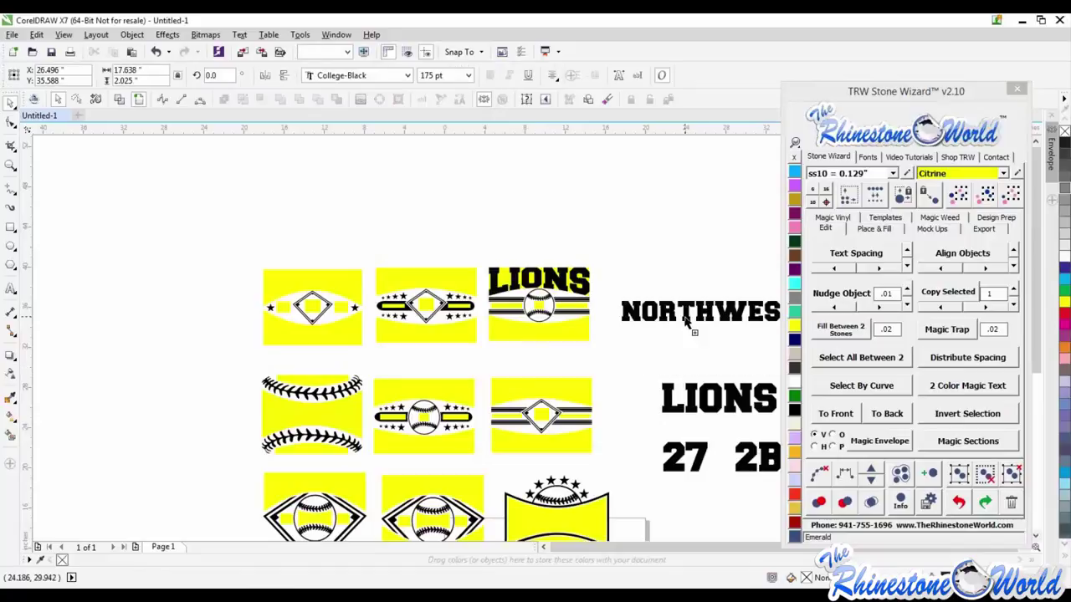
right_click(693, 323)
key(F8)
key(ctrl+a)
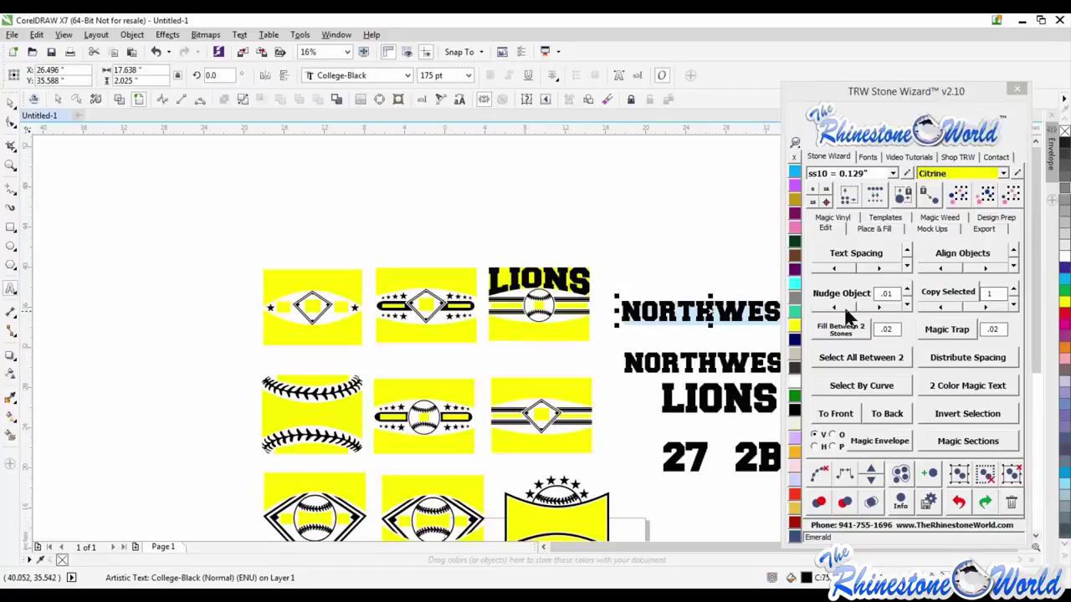
text(BASEBALL)
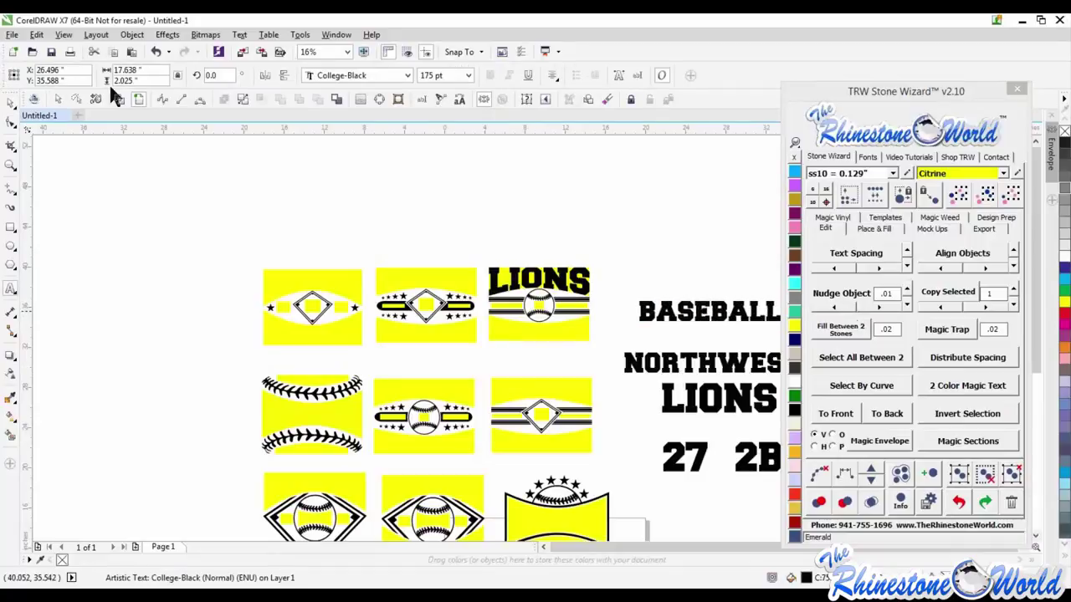
click(11, 100)
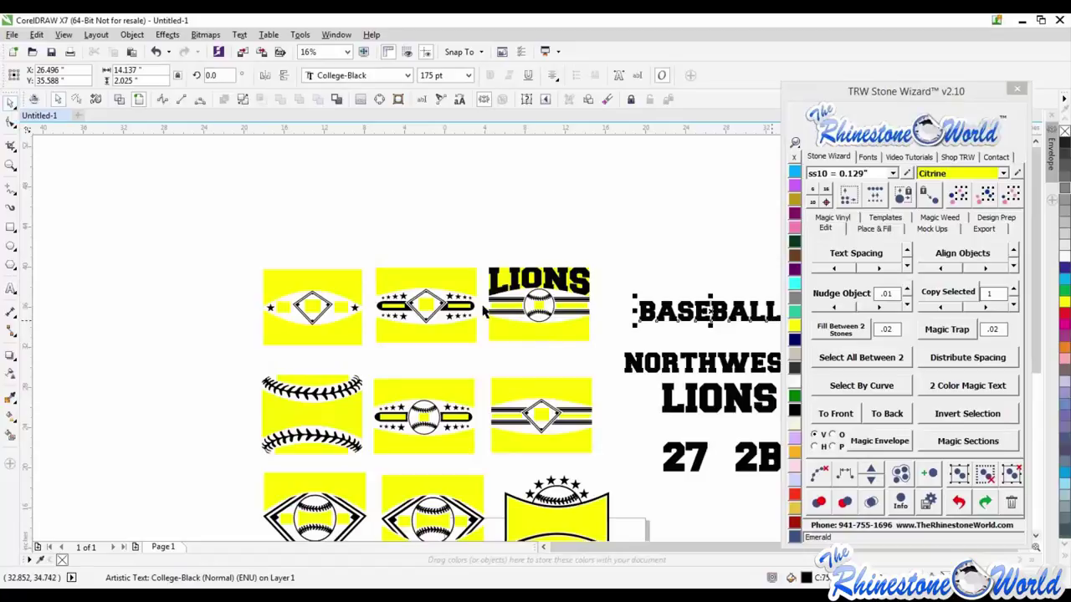
Apply Magic Envelope to fit the BASEBALL text into the lower yellow area of the upper-right template
shift+click(577, 339)
click(880, 441)
click(644, 261)
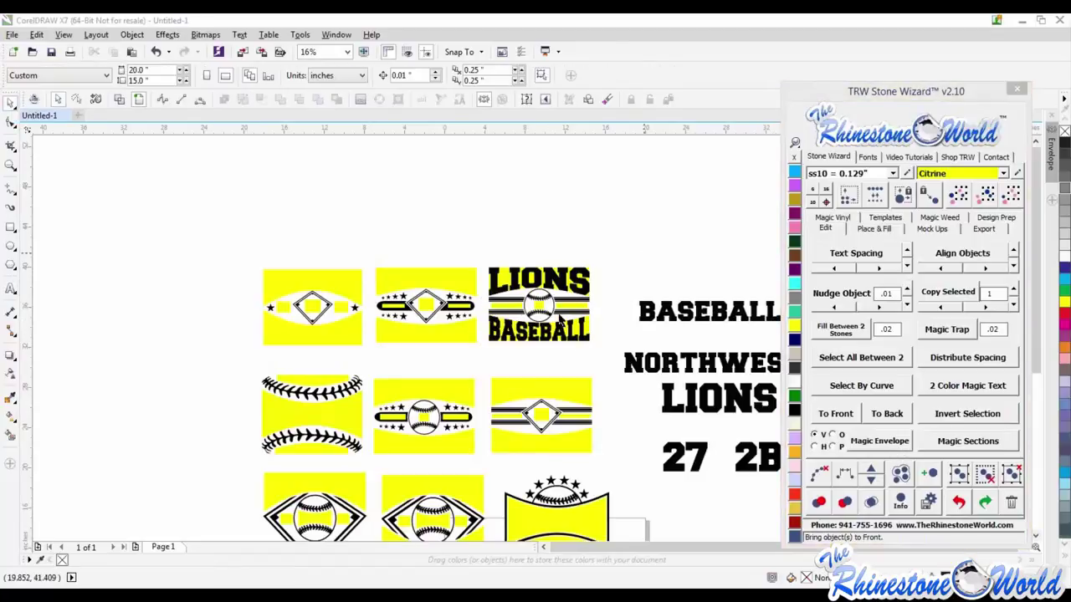
Apply Magic Envelope to fit the number 27 into the yellow shape inside the baseball of the upper-right template
click(678, 374)
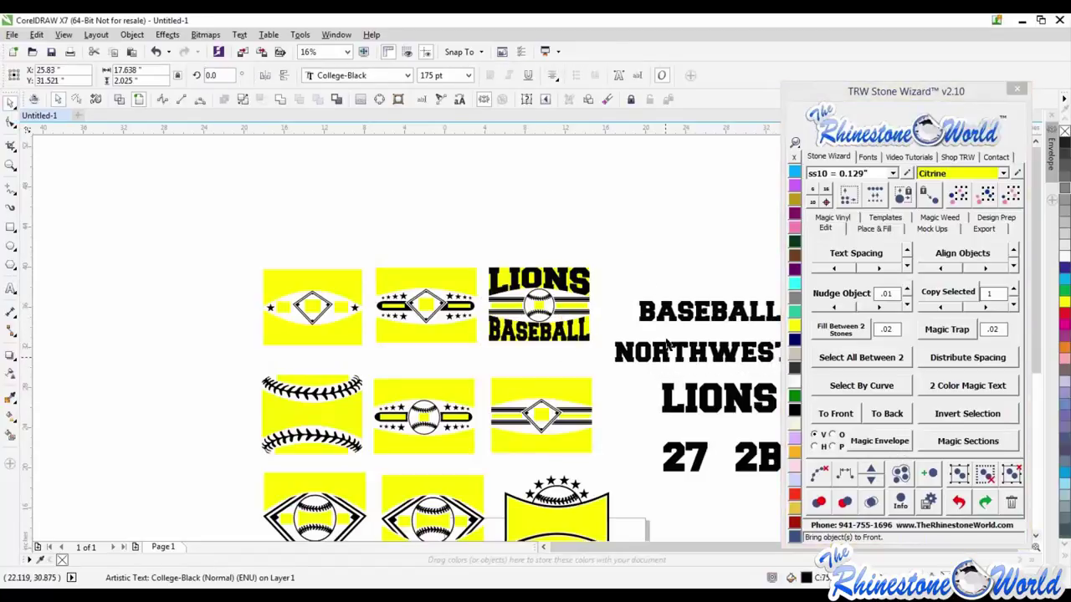
scroll(677, 372, up, 2)
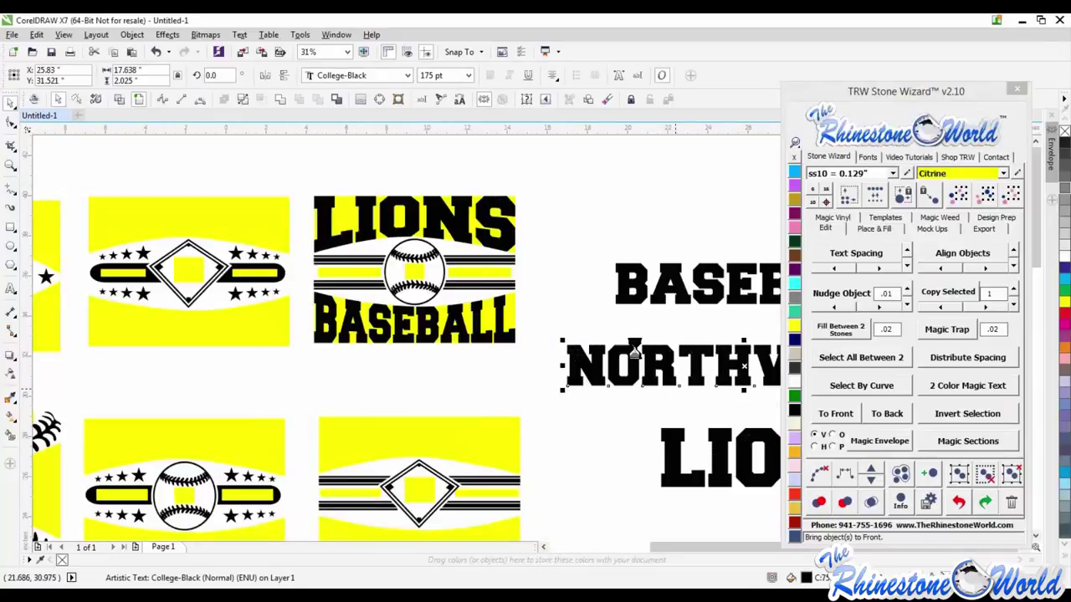
scroll(627, 347, down, 2)
click(681, 466)
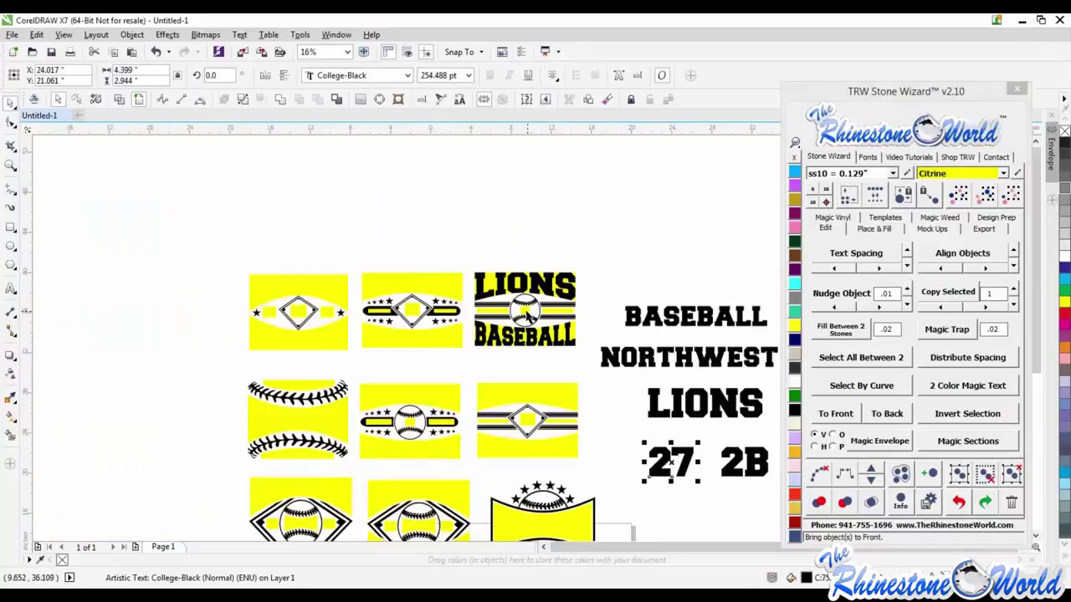
shift+click(524, 312)
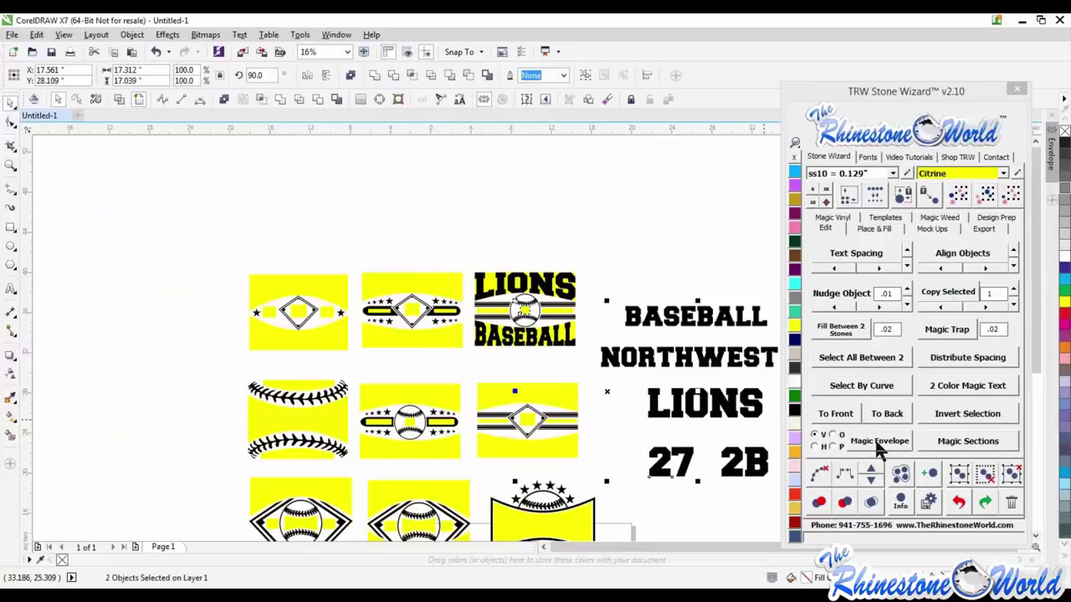
click(877, 442)
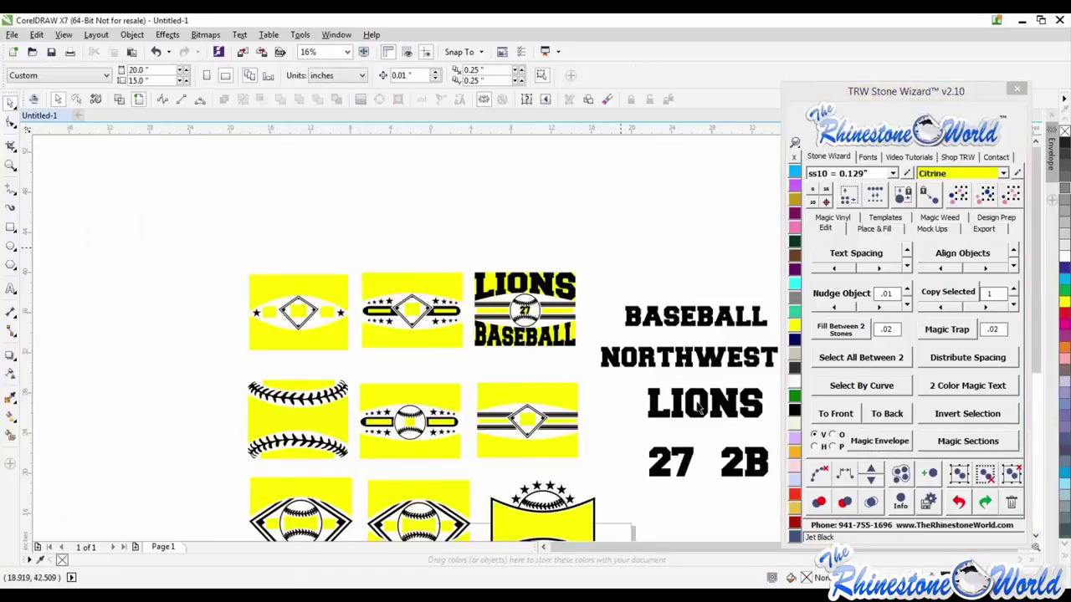
Apply Magic Envelope to fit the NORTHWEST text into the yellow bar left of the baseball in the upper-right template
click(683, 358)
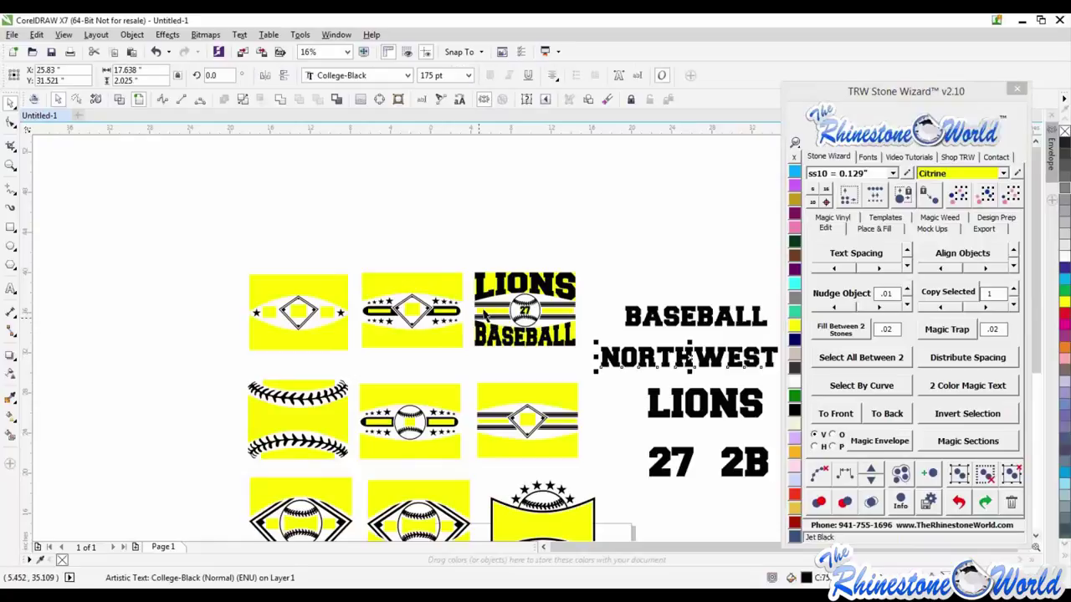
shift+click(488, 314)
click(857, 441)
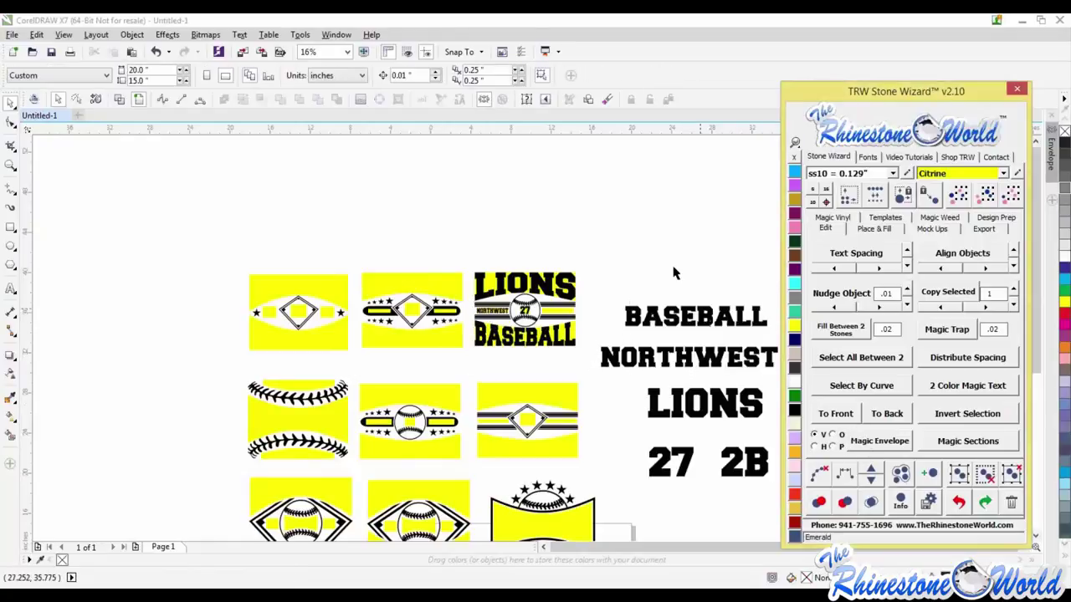
Place a copy of the NORTHWEST text above the loose BASEBALL text
drag(708, 368, 704, 284)
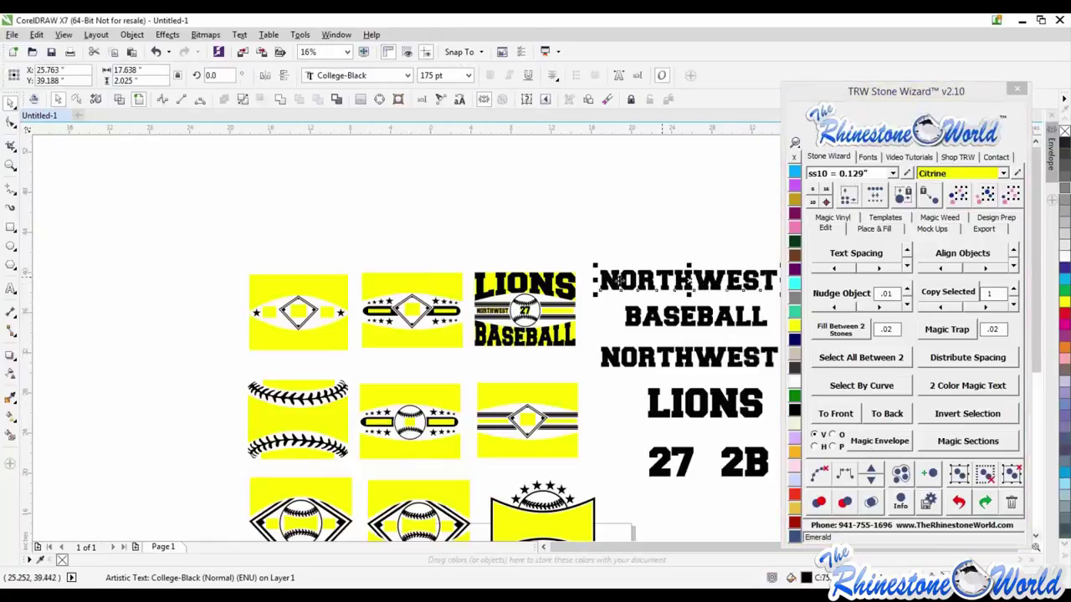
double_click(614, 281)
key(ctrl+a)
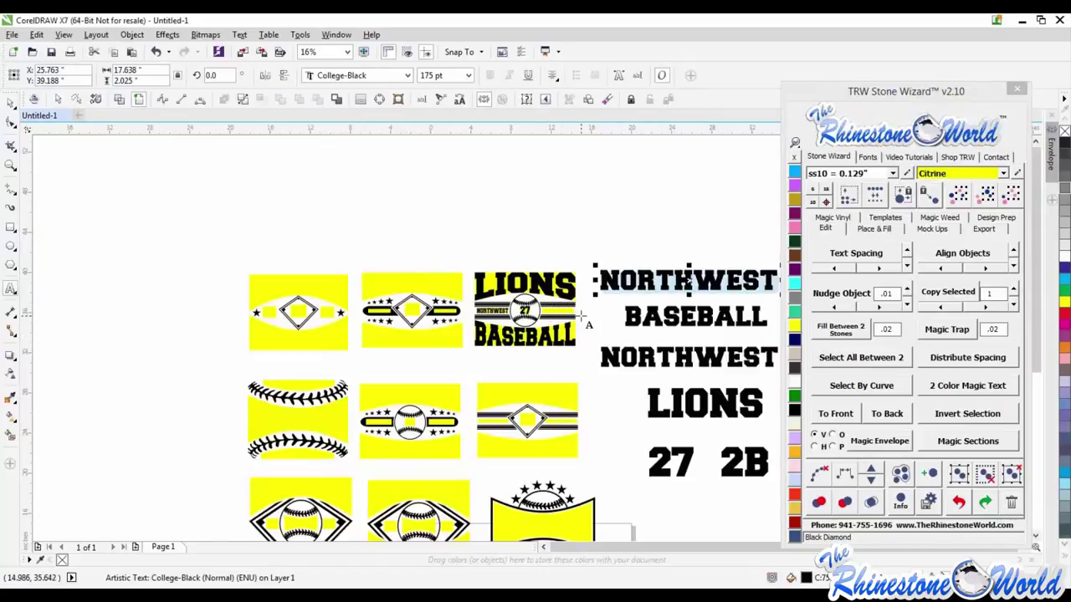
click(10, 102)
click(420, 248)
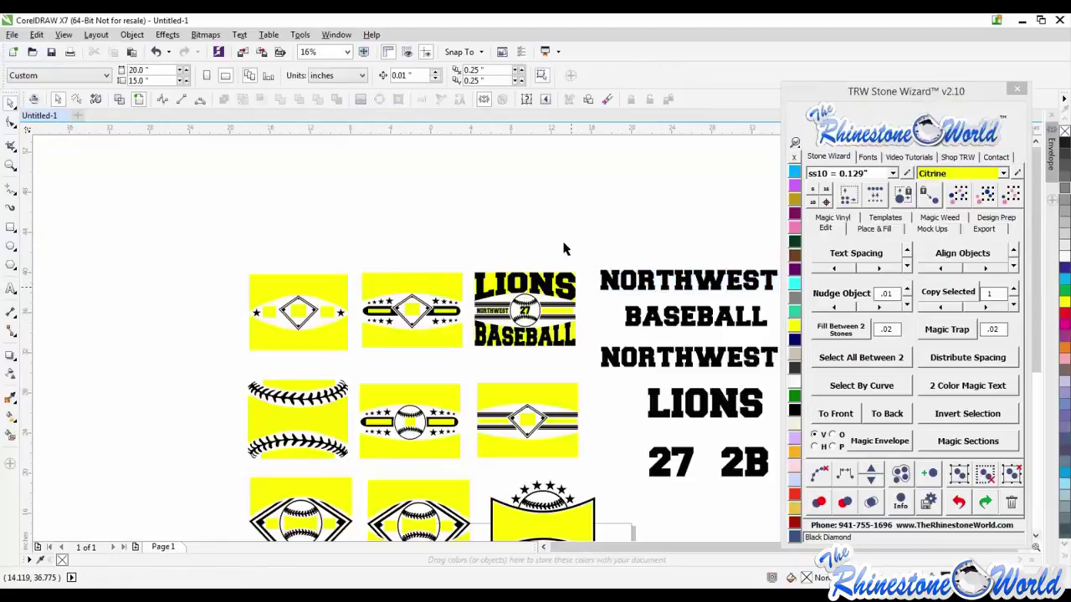
Delete the enveloped LIONS and BASEBALL text from the upper-right template
click(544, 289)
key(Delete)
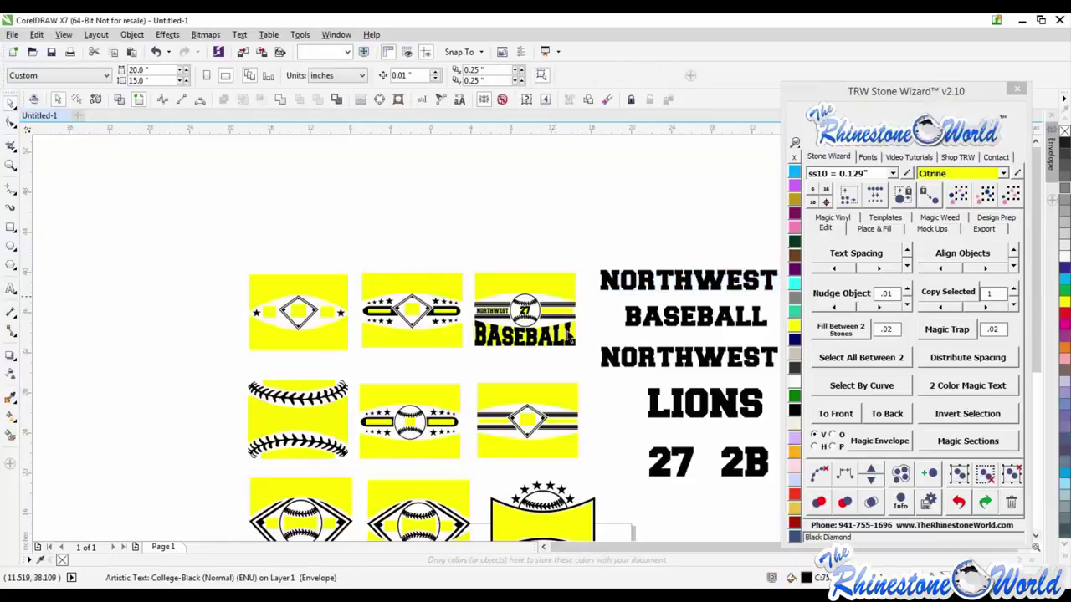
click(556, 342)
key(Delete)
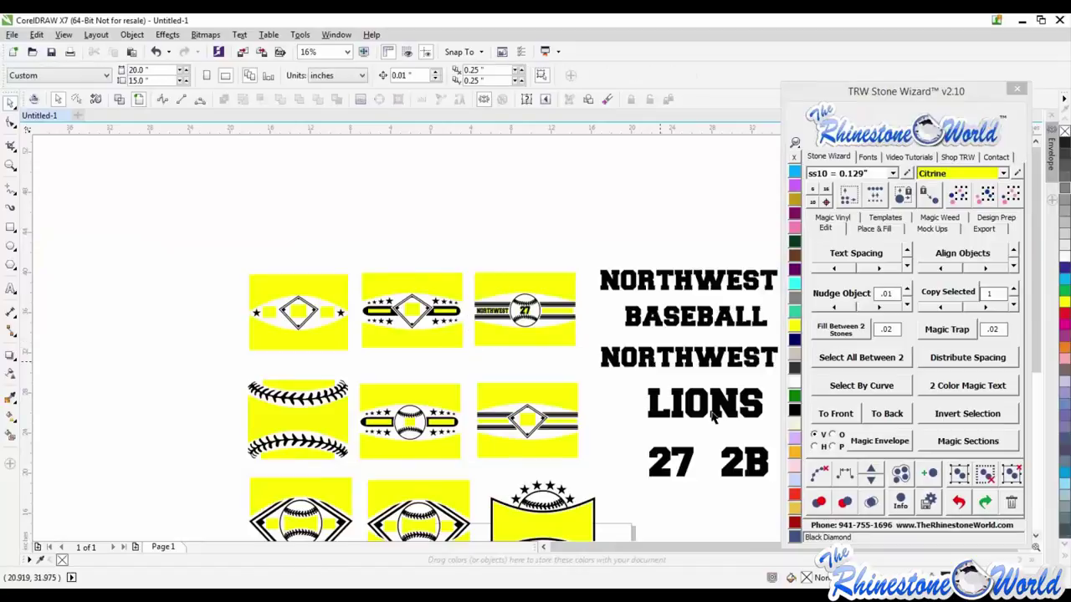
Apply Magic Envelope to fit the BASEBALL text into the yellow bar right of the baseball in the upper-right template
click(701, 324)
shift+click(565, 316)
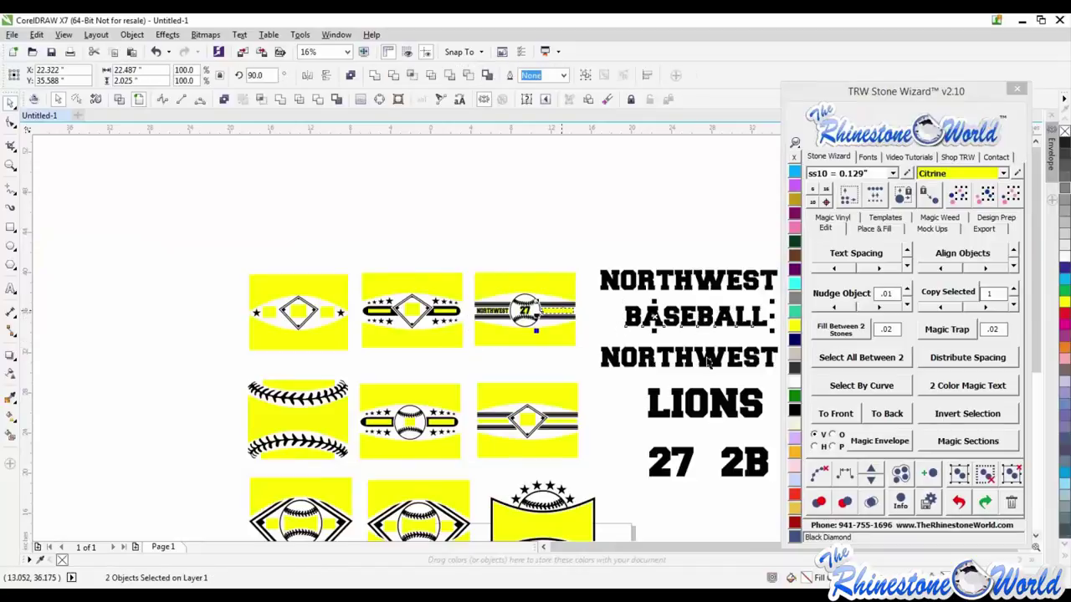
click(884, 442)
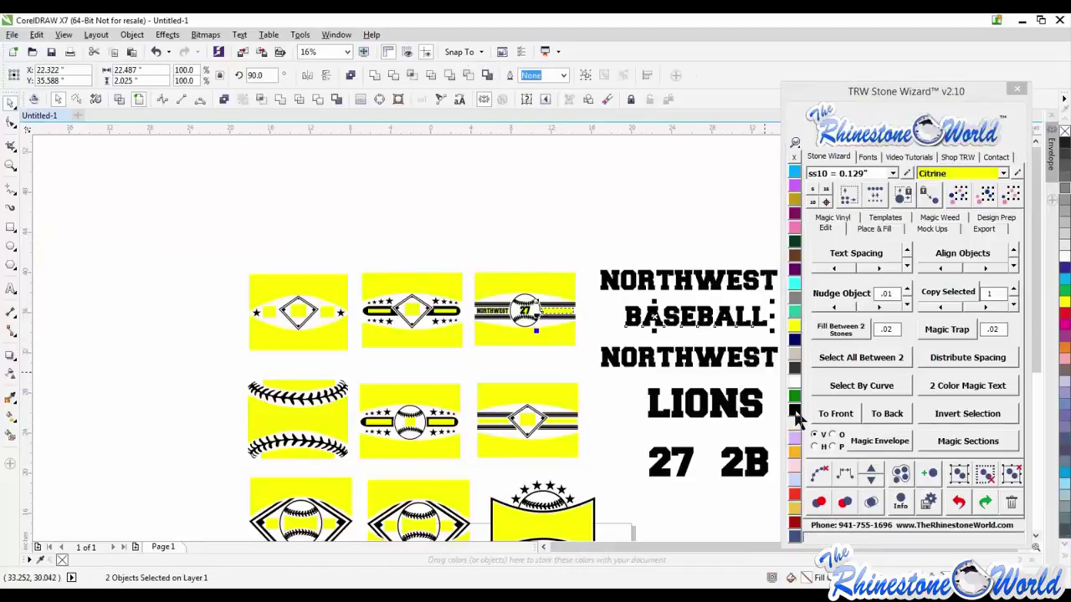
Envelope the LIONS text into the lower yellow area and NORTHWEST into the upper yellow area of the upper-right template
click(686, 402)
shift+click(559, 343)
click(883, 442)
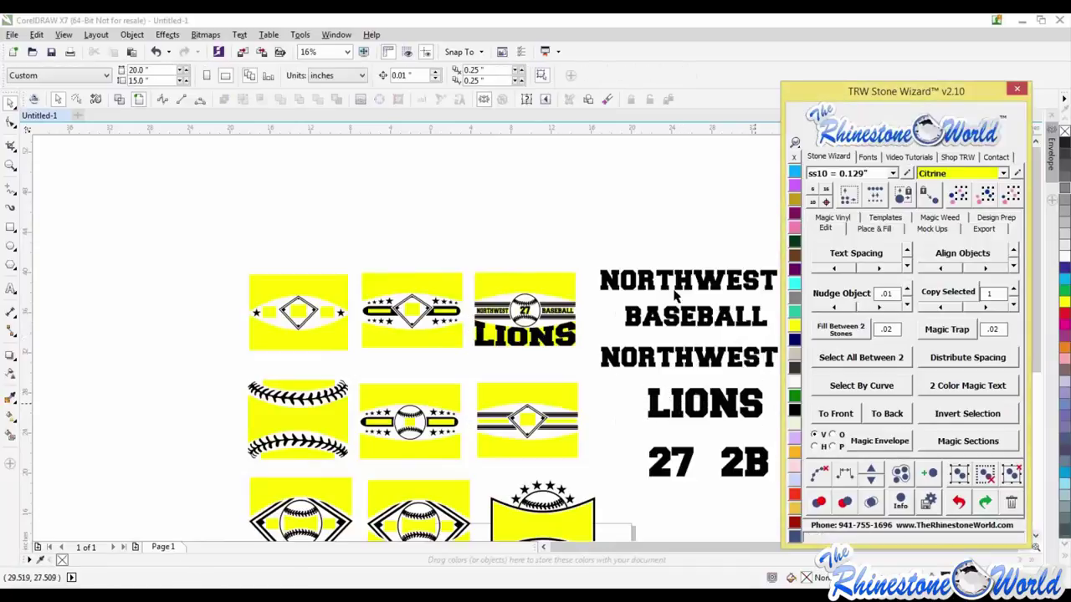
click(665, 289)
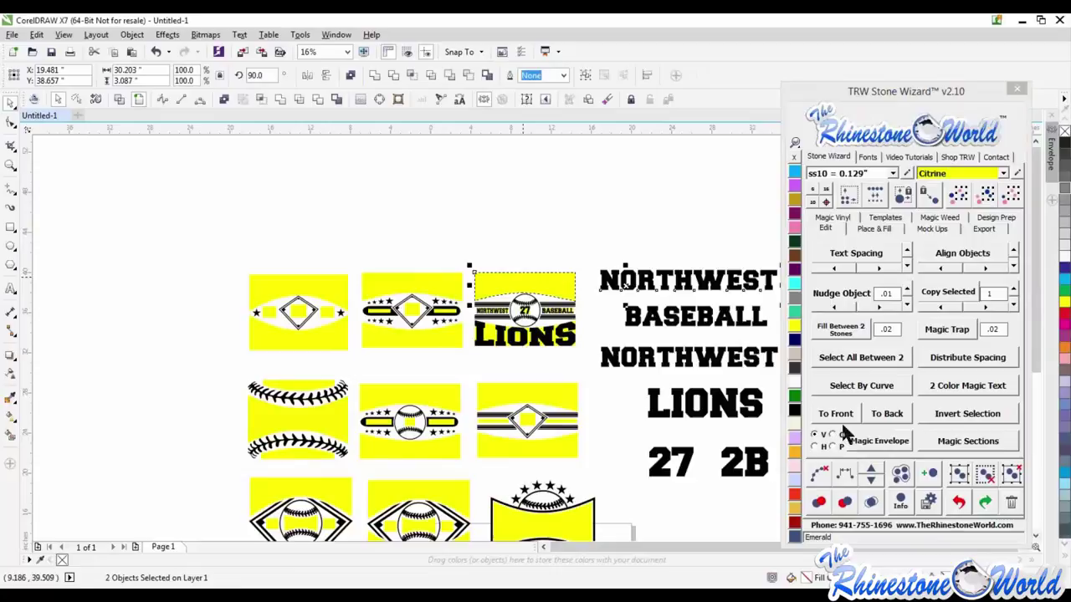
click(893, 443)
scroll(557, 284, up, 2)
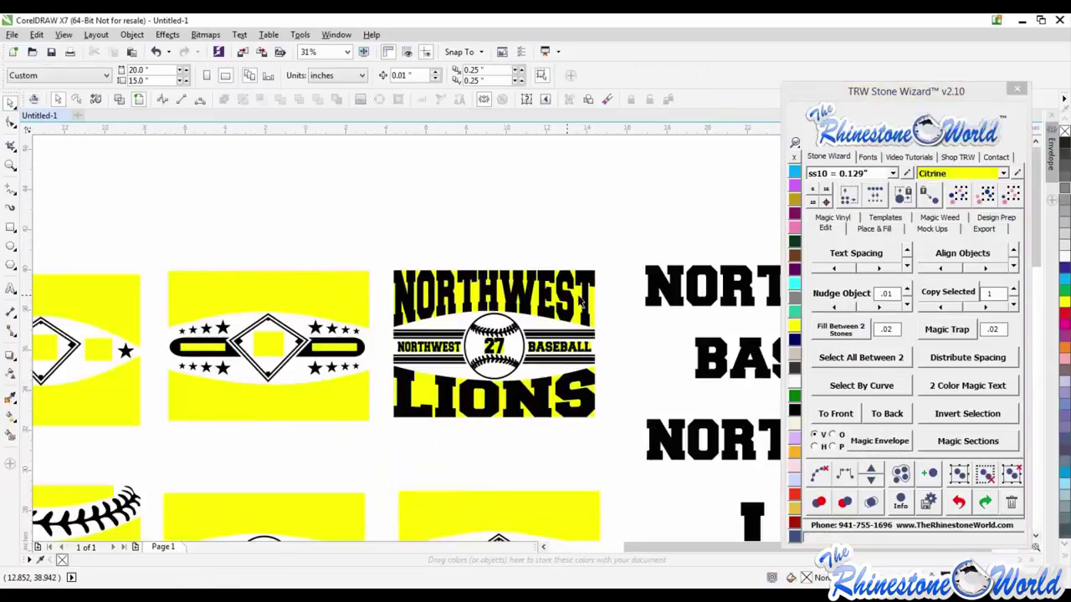
Select all matching yellow template shapes from the upper-right template's yellow area and delete them
click(557, 284)
click(958, 206)
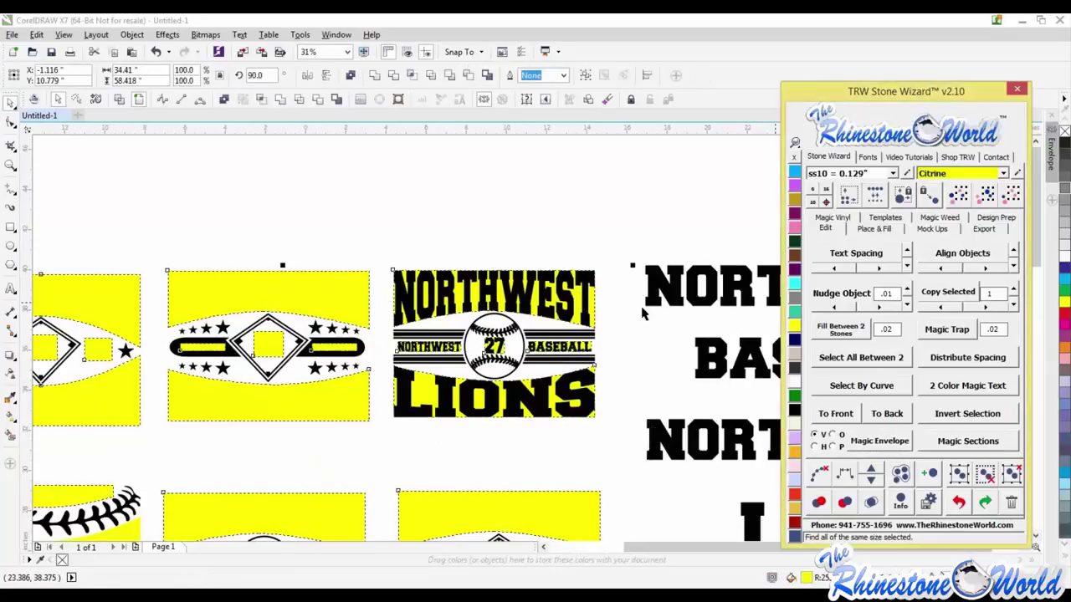
key(Delete)
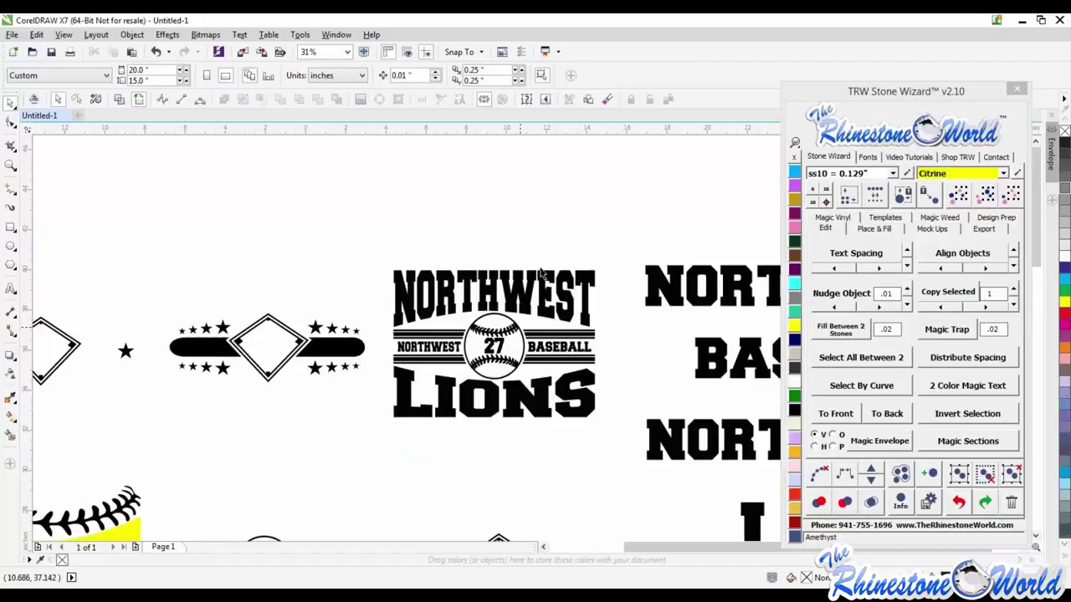
Undo the recent edits back to the upper-right template with LIONS above, BASEBALL below, NORTHWEST at the side and 27 in the centre
key(ctrl+a)
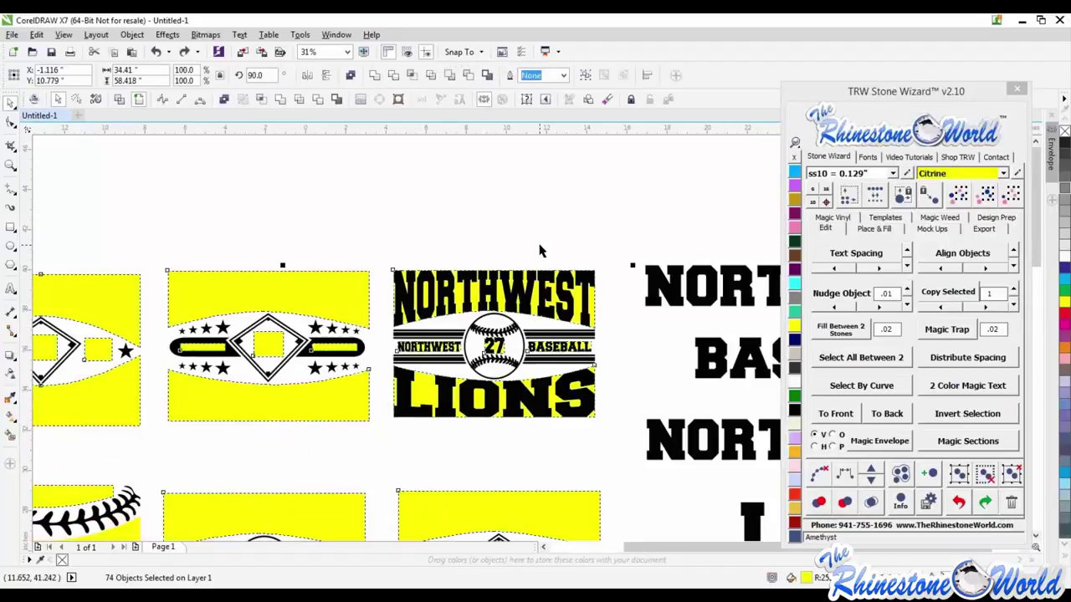
key(ctrl+z)
key(ctrl+z)
key(ctrl+z)
key(ctrl+z)
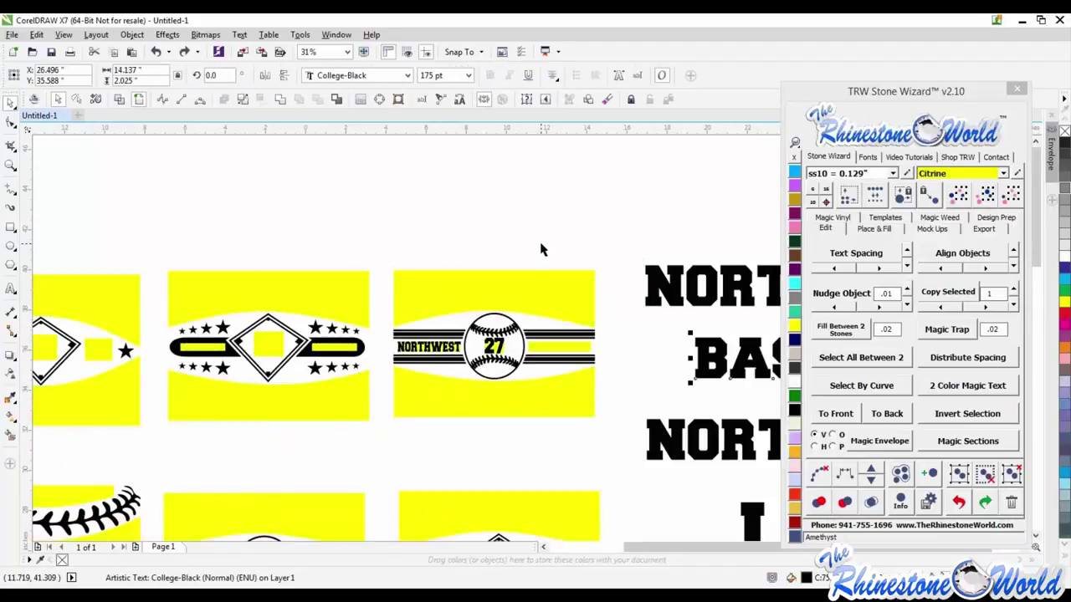
key(ctrl+z)
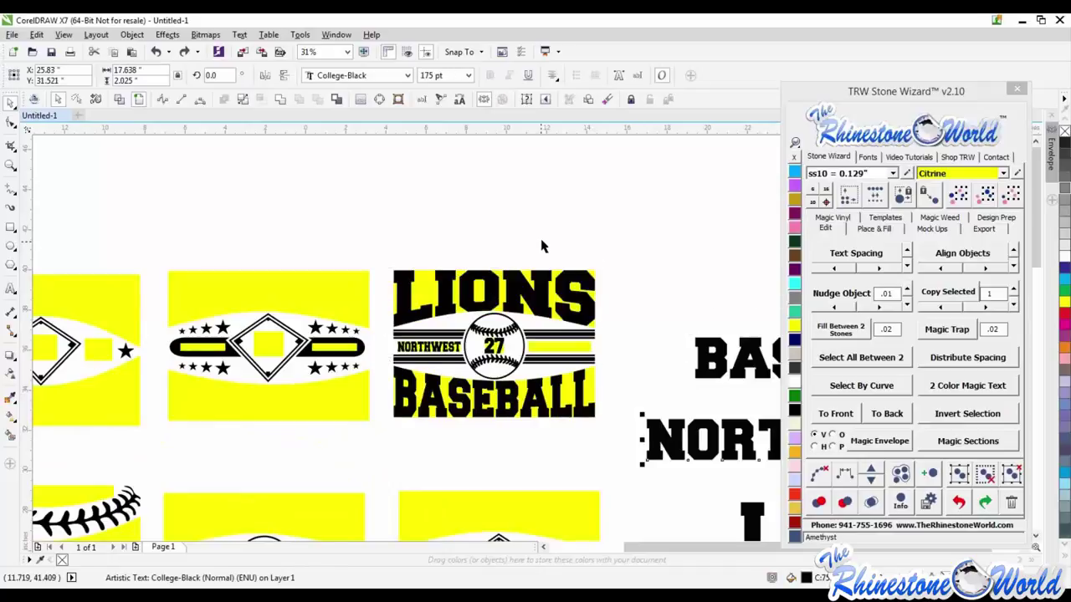
click(542, 242)
scroll(545, 240, down, 2)
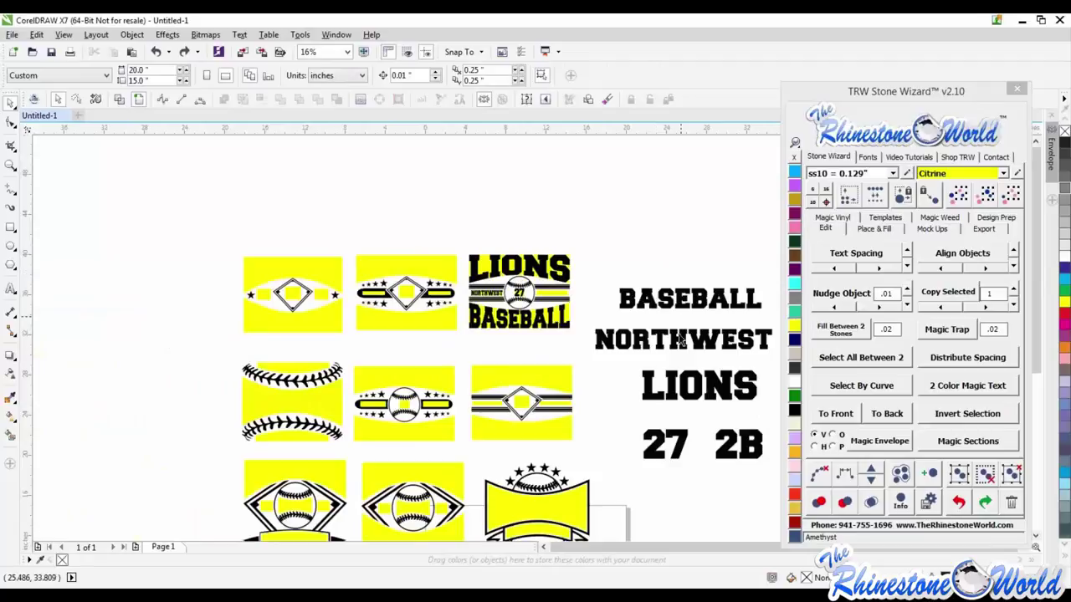
Delete the enveloped LIONS, BASEBALL and NORTHWEST text from the upper-right template, keeping the number 27
click(534, 269)
key(Delete)
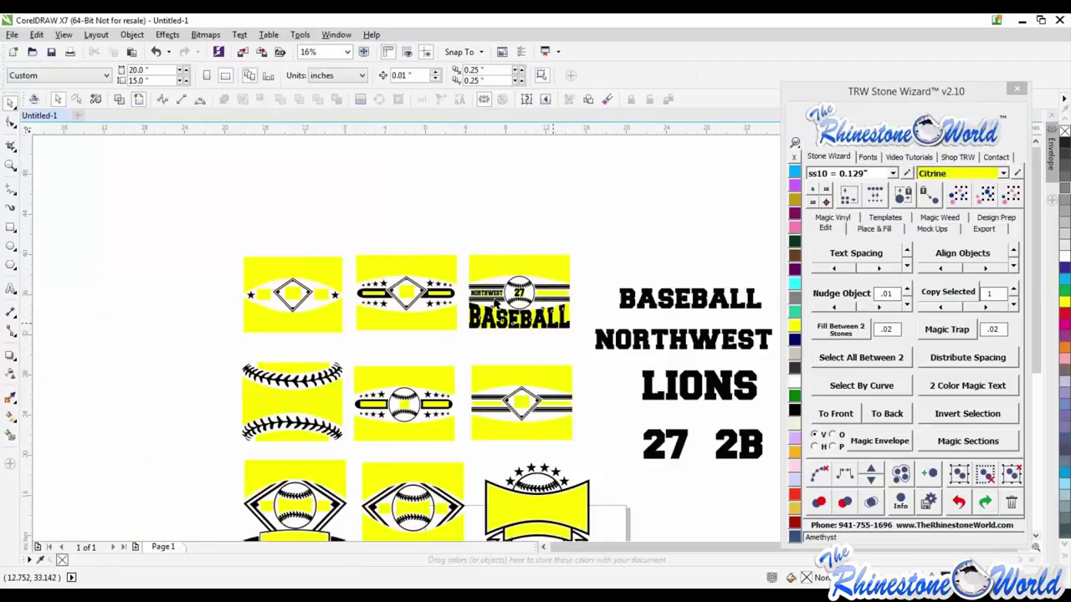
click(494, 294)
key(Delete)
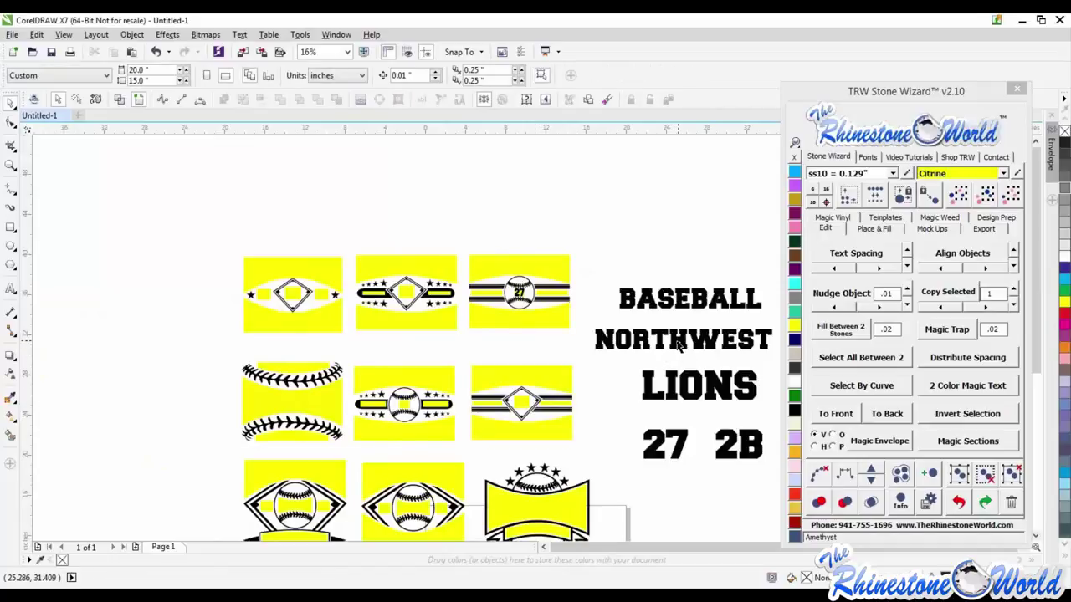
click(679, 341)
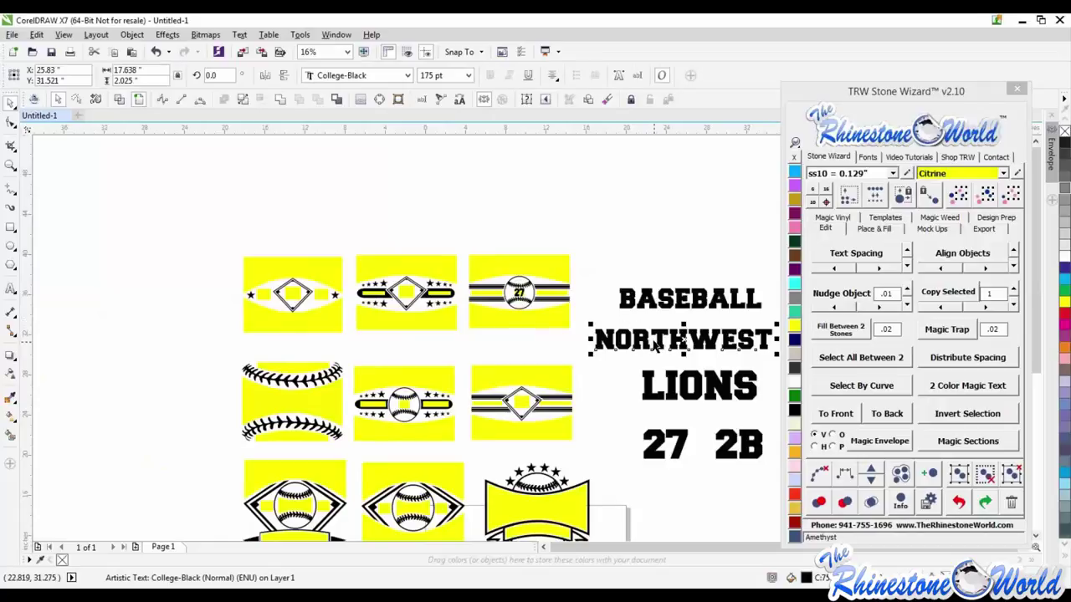
drag(602, 226, 200, 301)
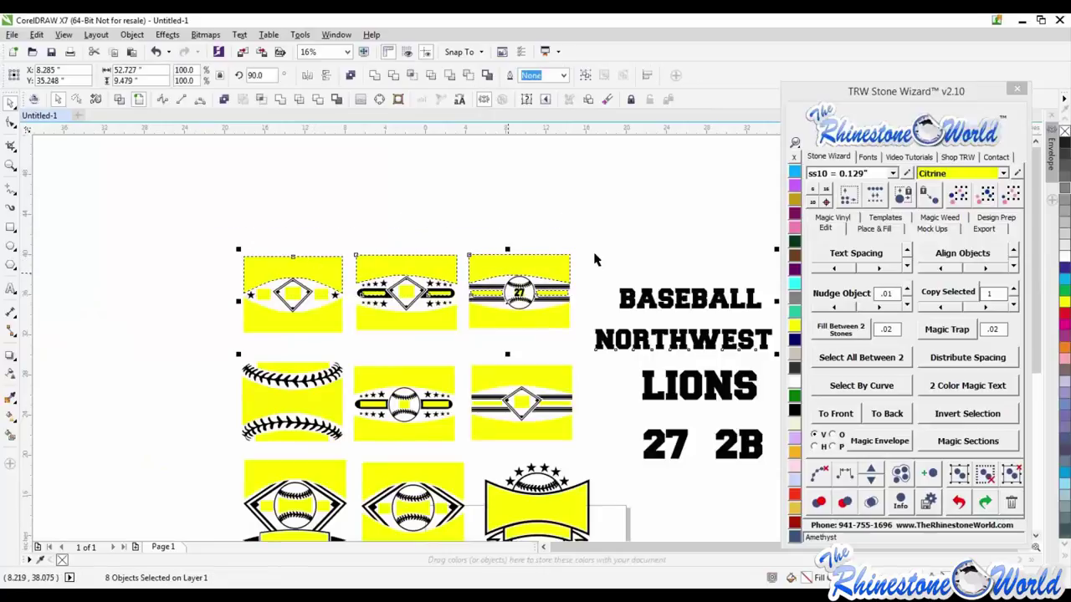
key(Escape)
Select the NORTHWEST text together with the upper yellow areas of all six templates in the first two rows
click(644, 349)
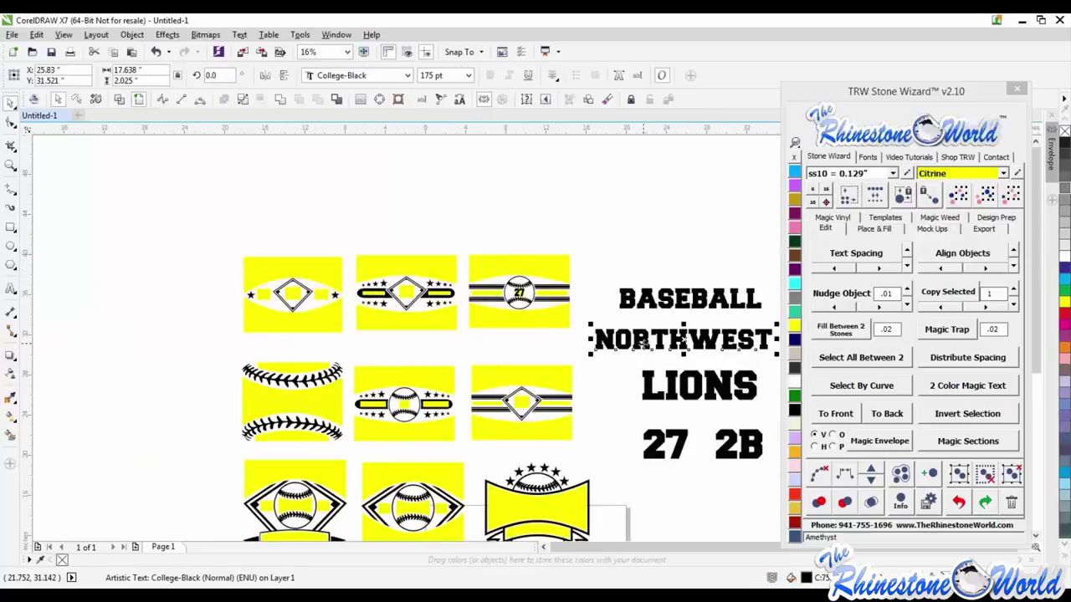
shift+click(561, 272)
shift+click(435, 276)
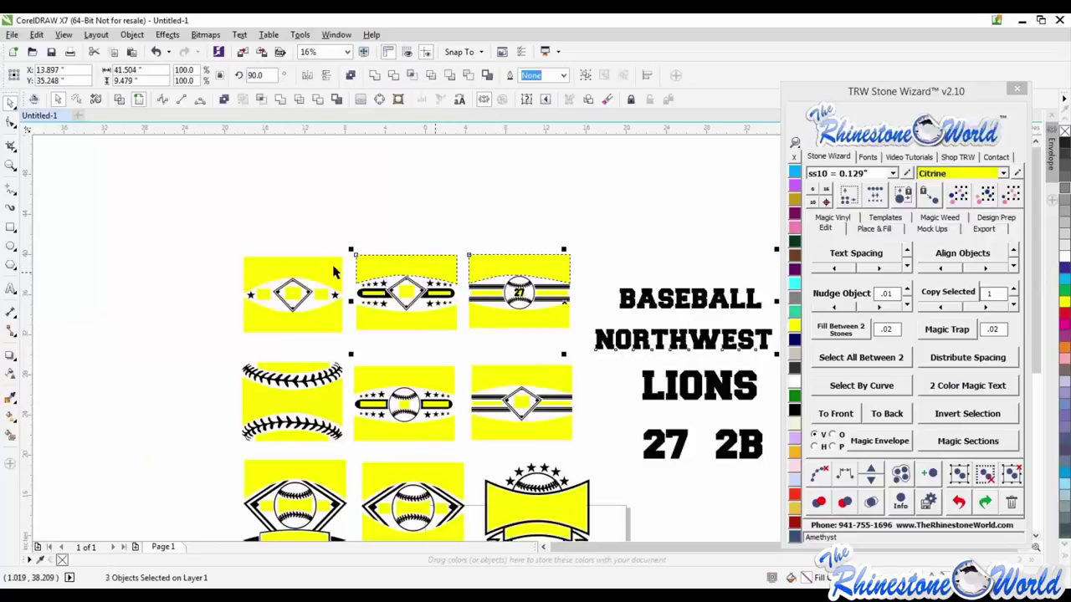
shift+click(324, 268)
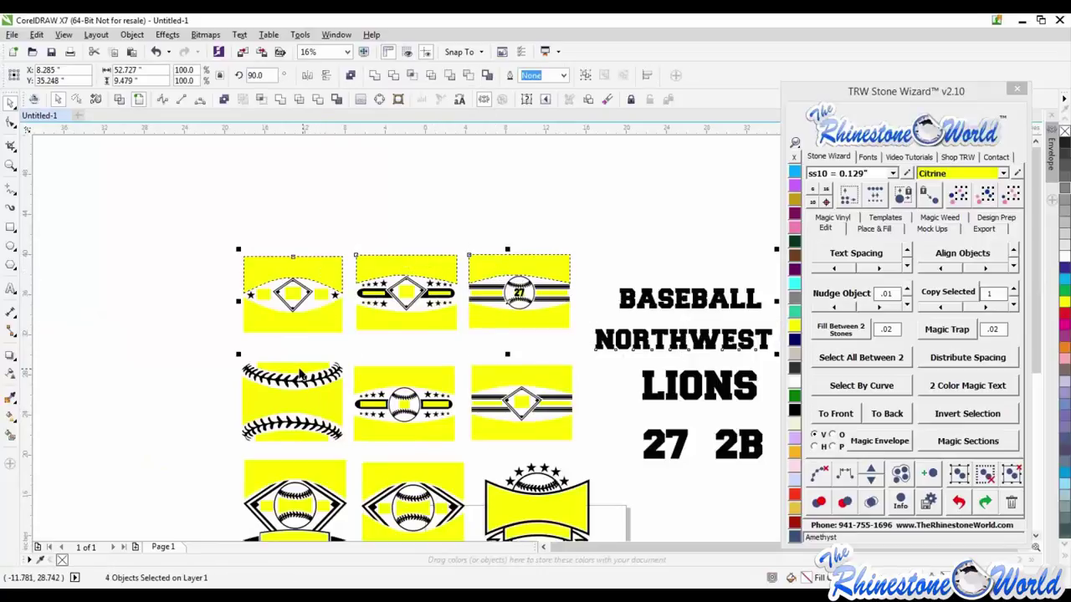
shift+click(297, 368)
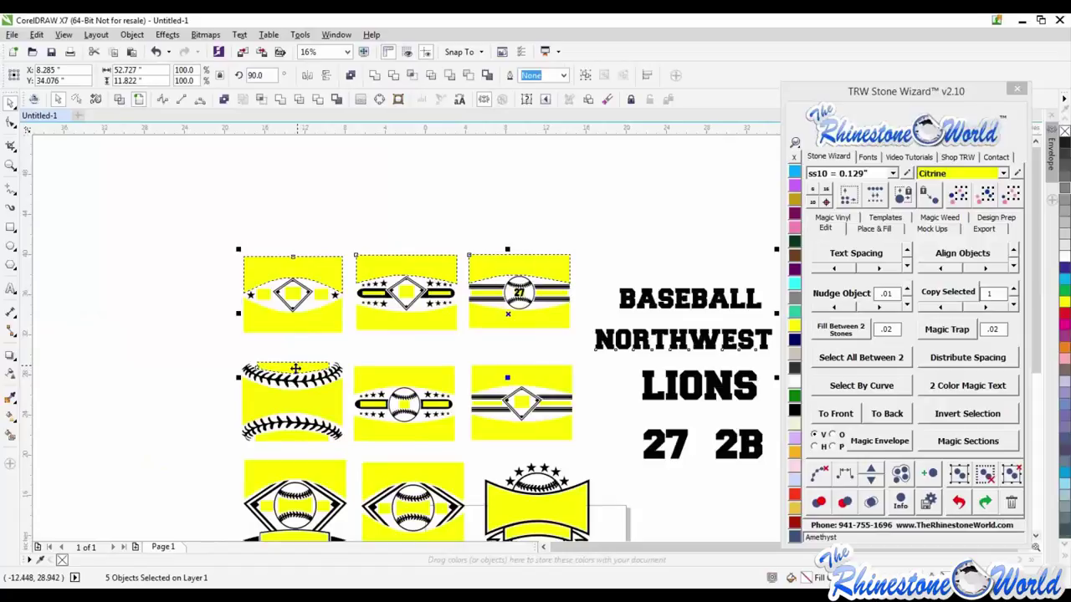
shift+click(420, 378)
shift+click(490, 378)
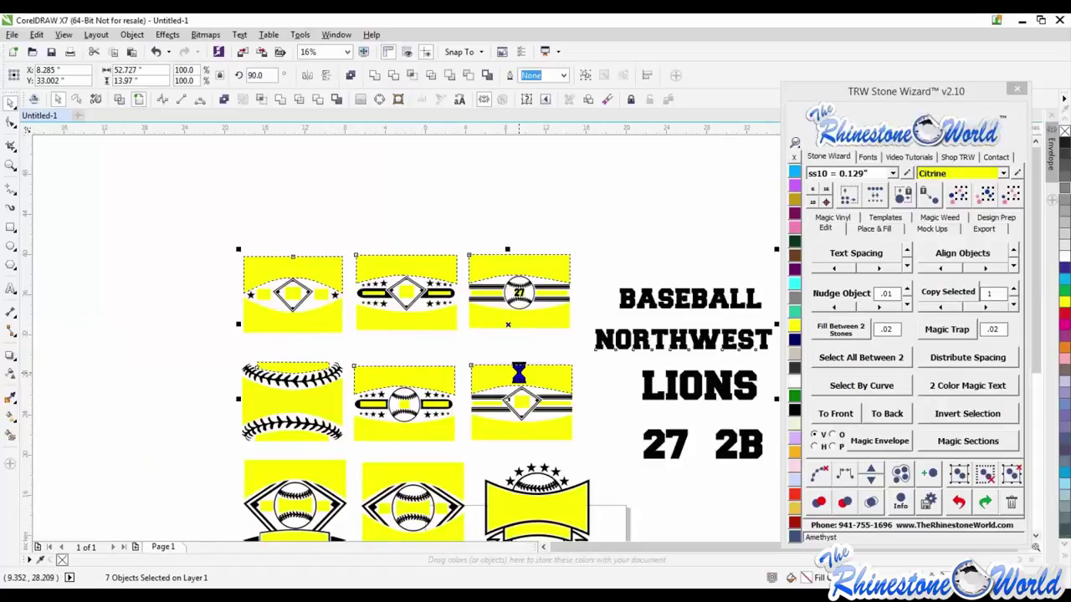
Add the small top text areas of row 4's middle and right templates and rows 5 and 6's left and middle ones, then Magic Envelope NORTHWEST
scroll(519, 374, down, 2)
scroll(508, 444, up, 2)
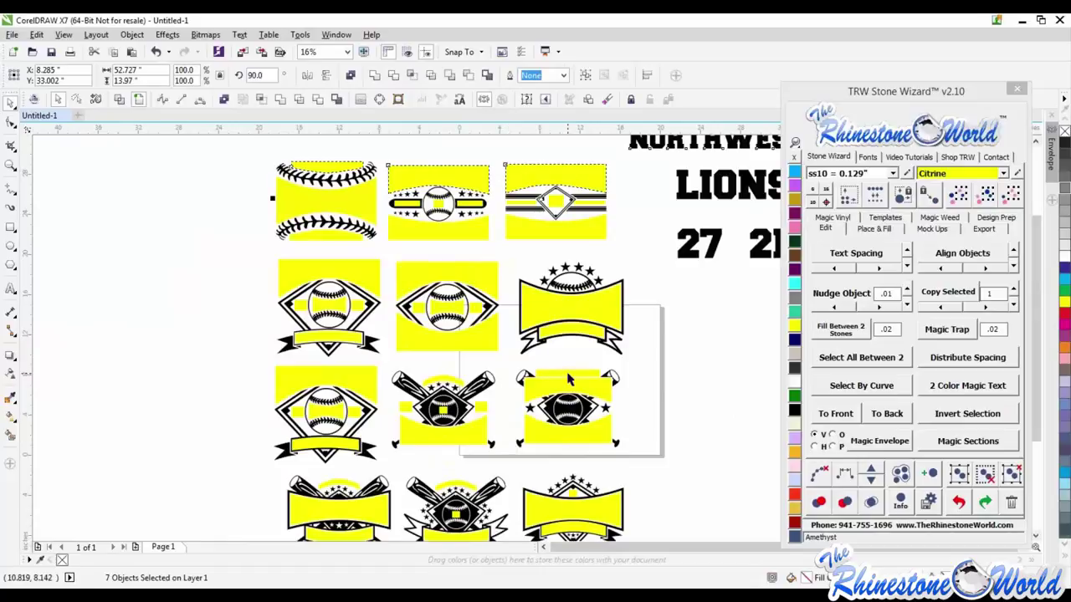
shift+click(537, 373)
shift+click(453, 384)
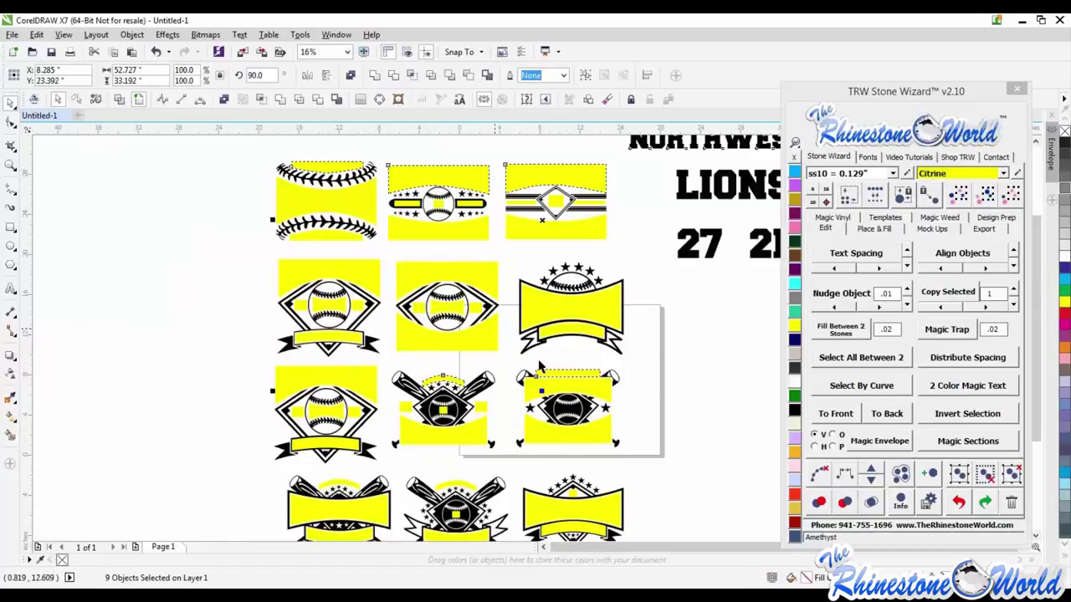
shift+click(346, 488)
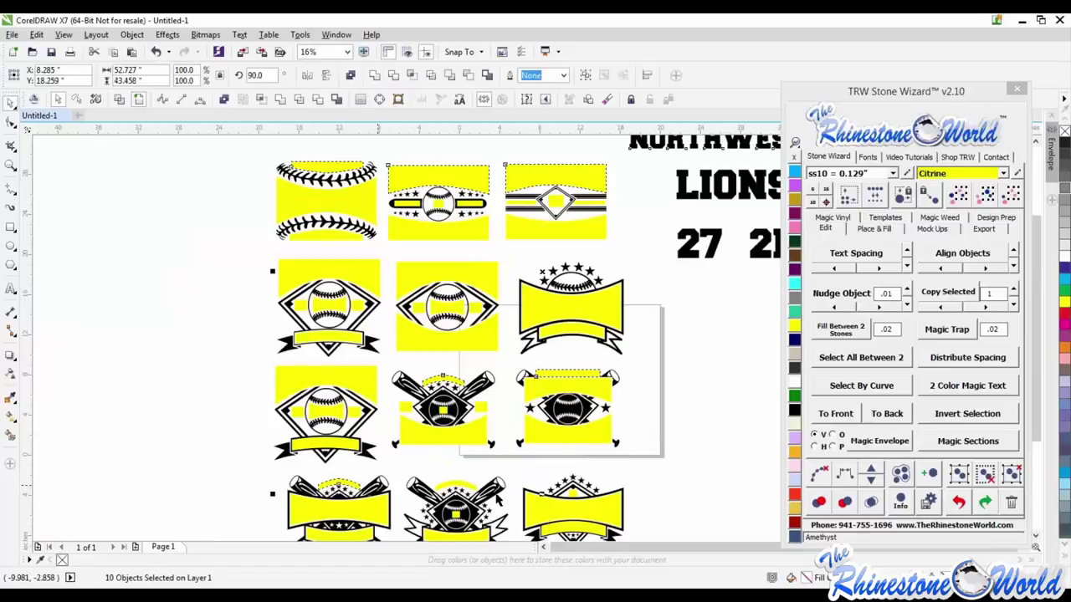
shift+click(475, 491)
scroll(505, 397, down, 2)
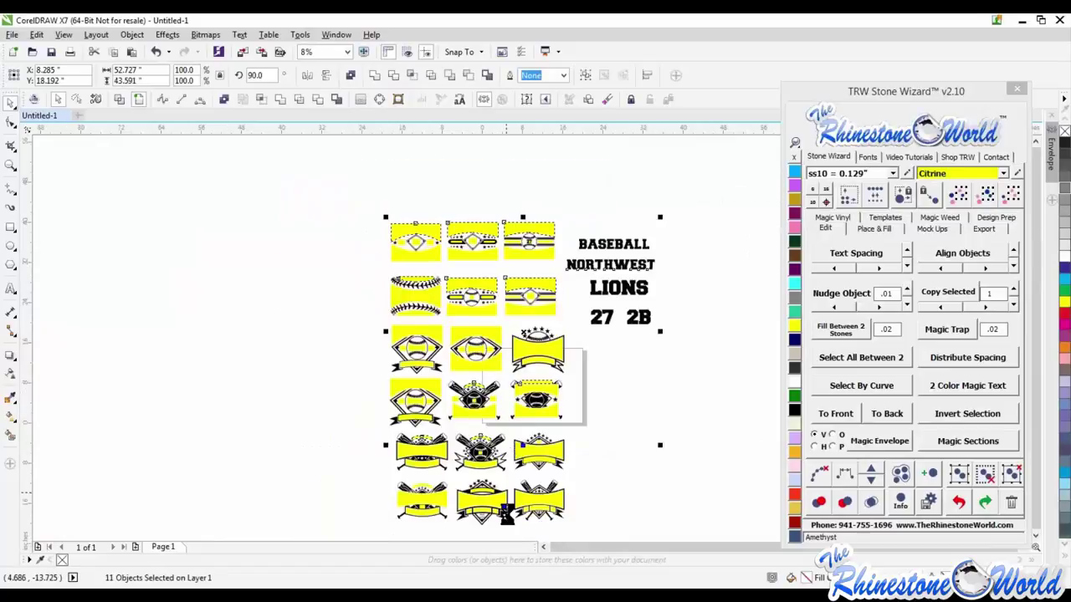
scroll(506, 515, up, 2)
shift+click(461, 471)
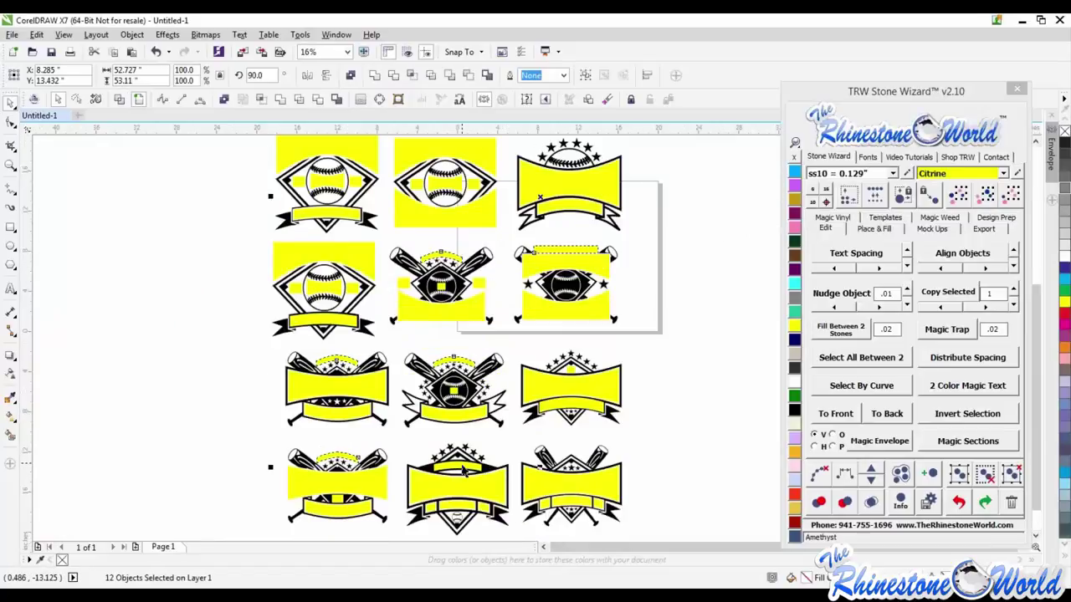
shift+click(462, 466)
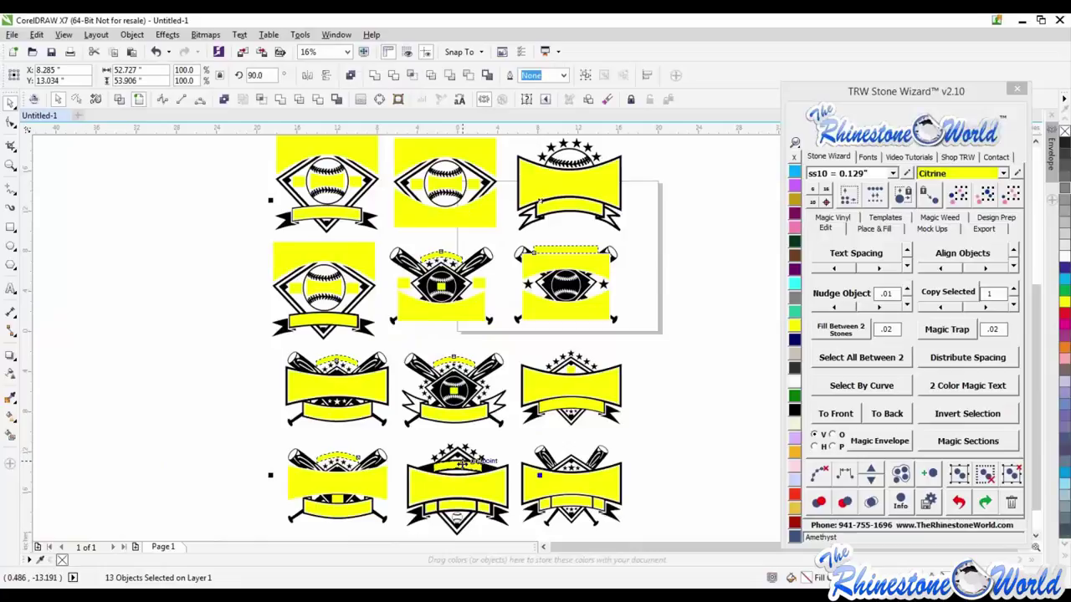
click(868, 440)
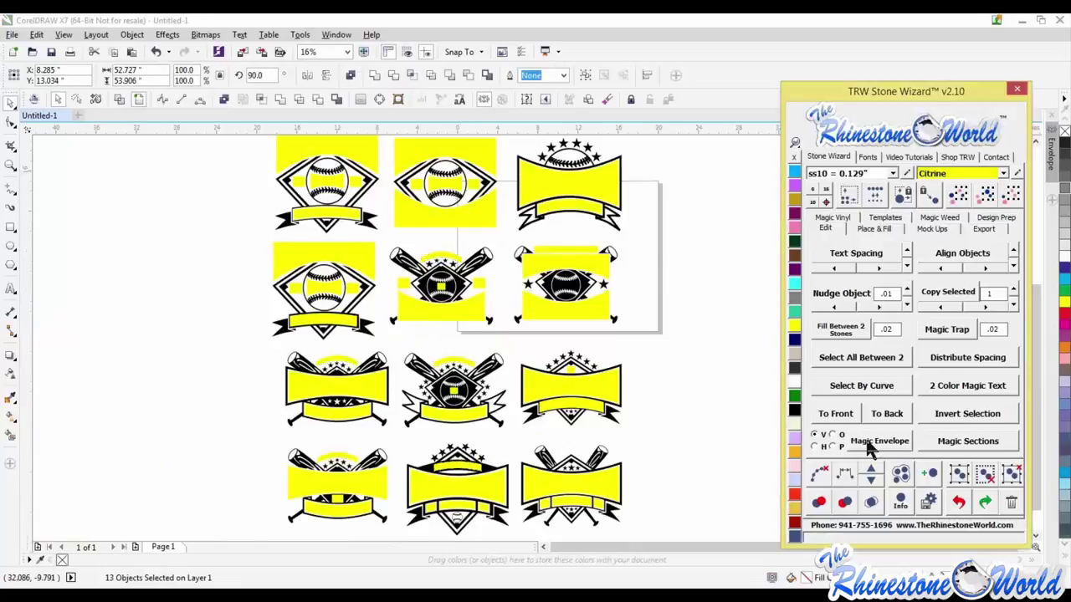
click(658, 405)
Select the LIONS text together with the lower yellow areas of the three first-row templates
scroll(657, 391, down, 2)
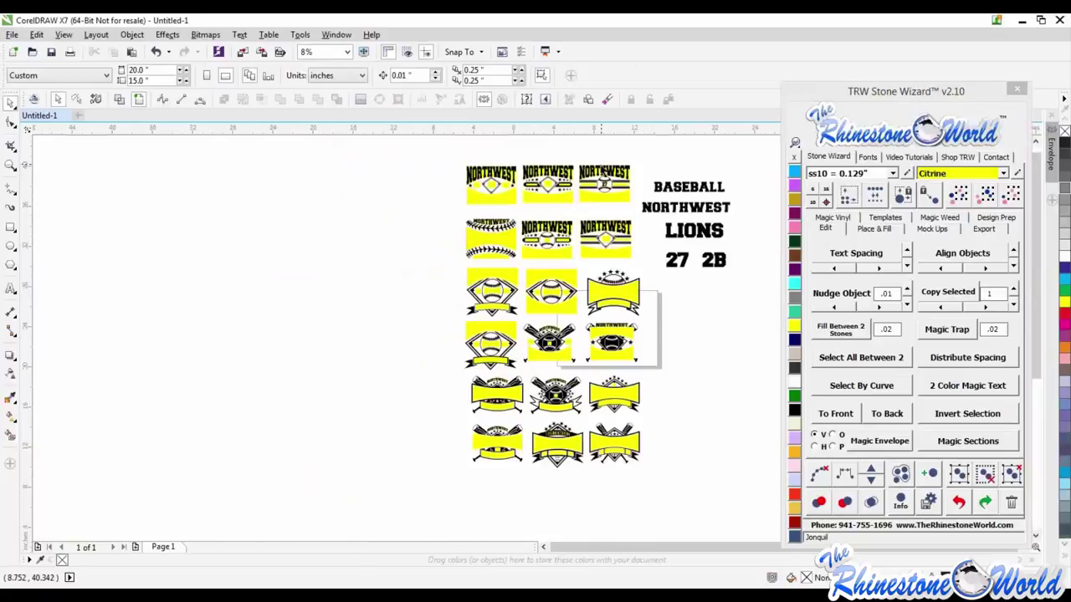
scroll(603, 171, up, 2)
scroll(603, 171, down, 1)
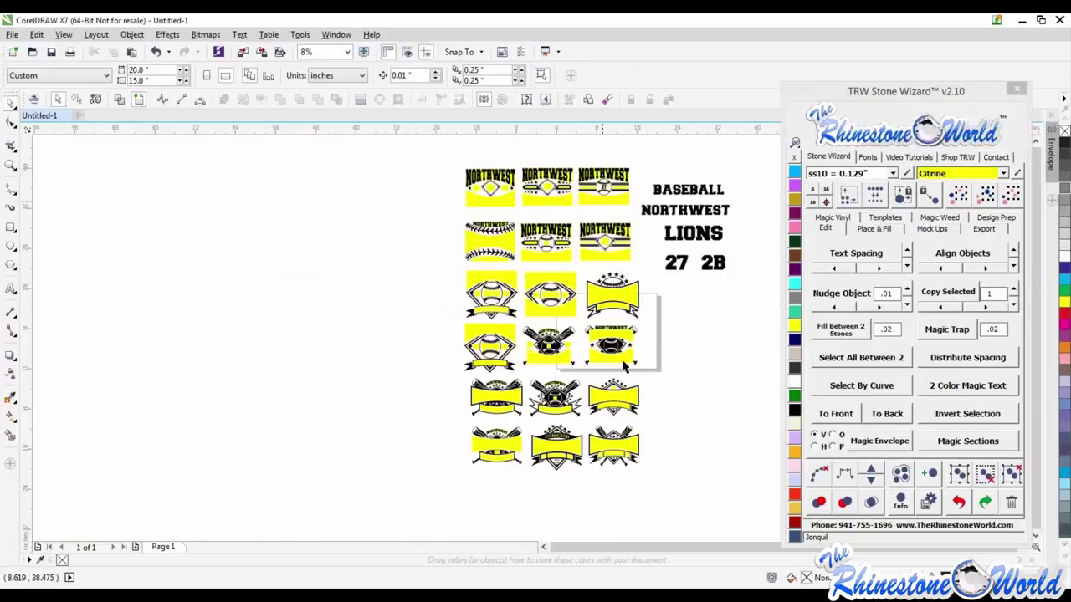
scroll(623, 365, up, 1)
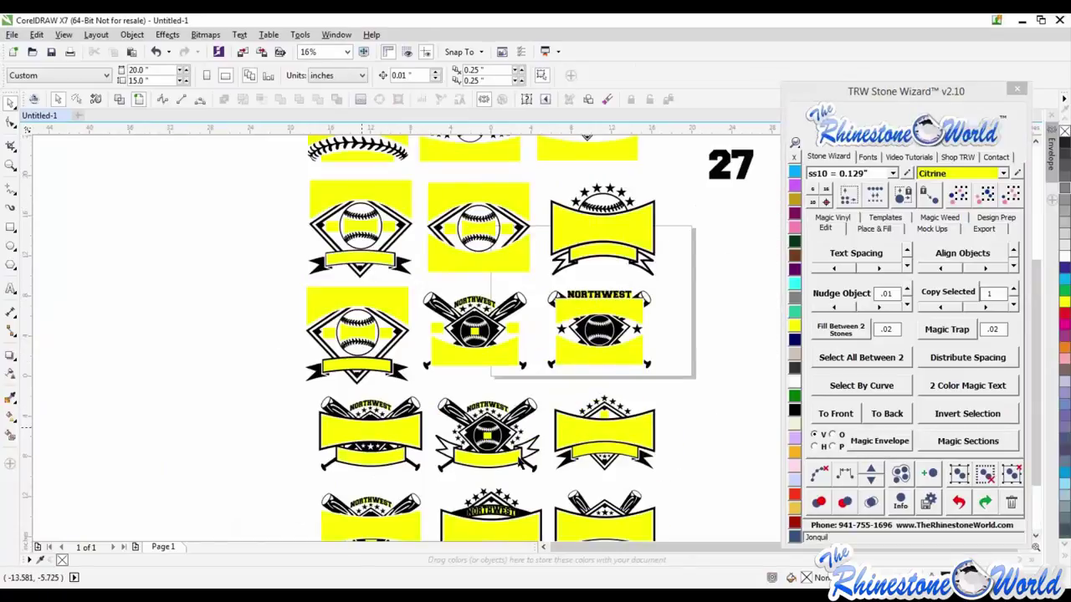
scroll(584, 345, down, 1)
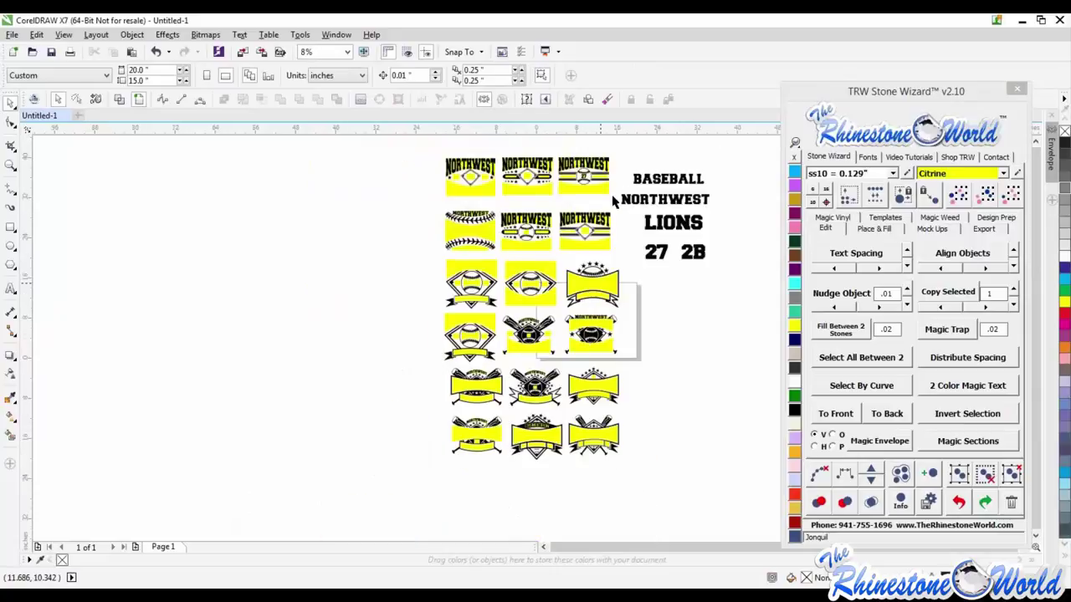
scroll(633, 209, up, 1)
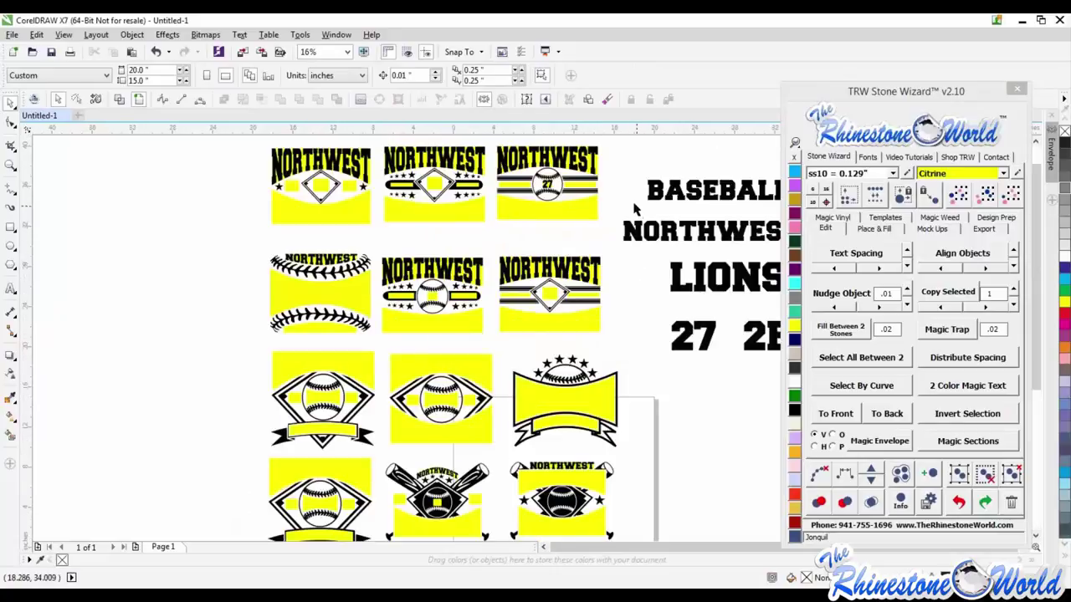
click(701, 284)
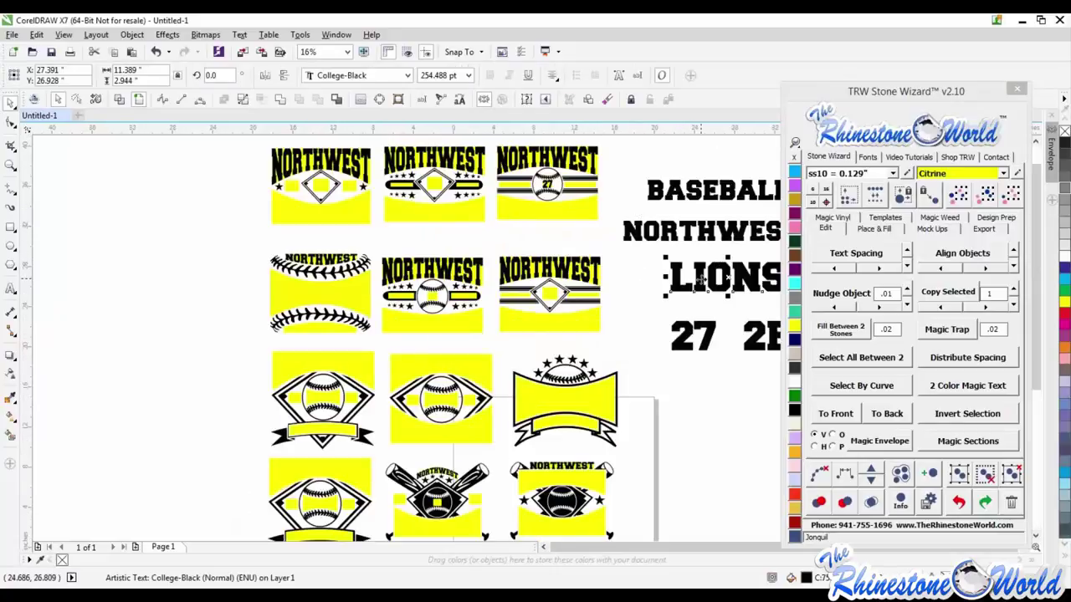
shift+click(554, 212)
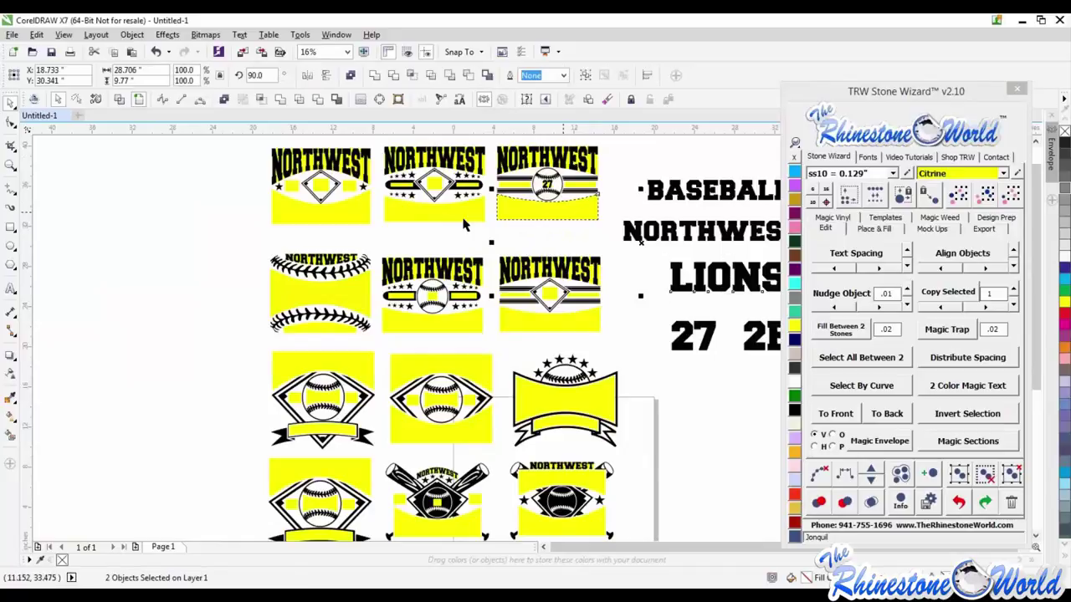
shift+click(420, 215)
shift+click(345, 219)
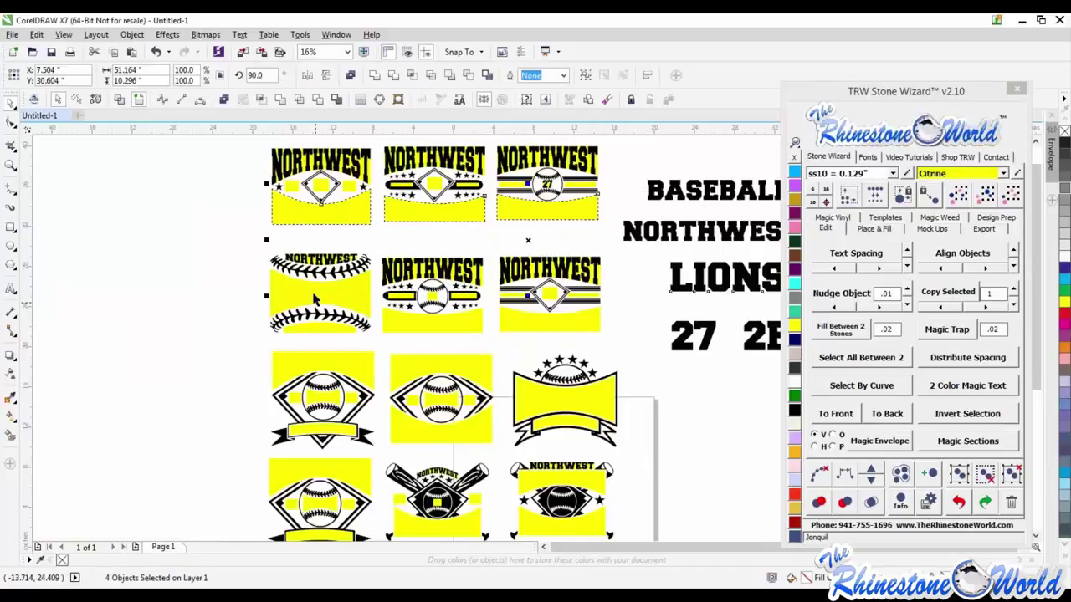
Add the large areas of row 2 left and row 3 right and the lower areas of row 4 middle and right, then Magic Envelope LIONS
shift+click(335, 293)
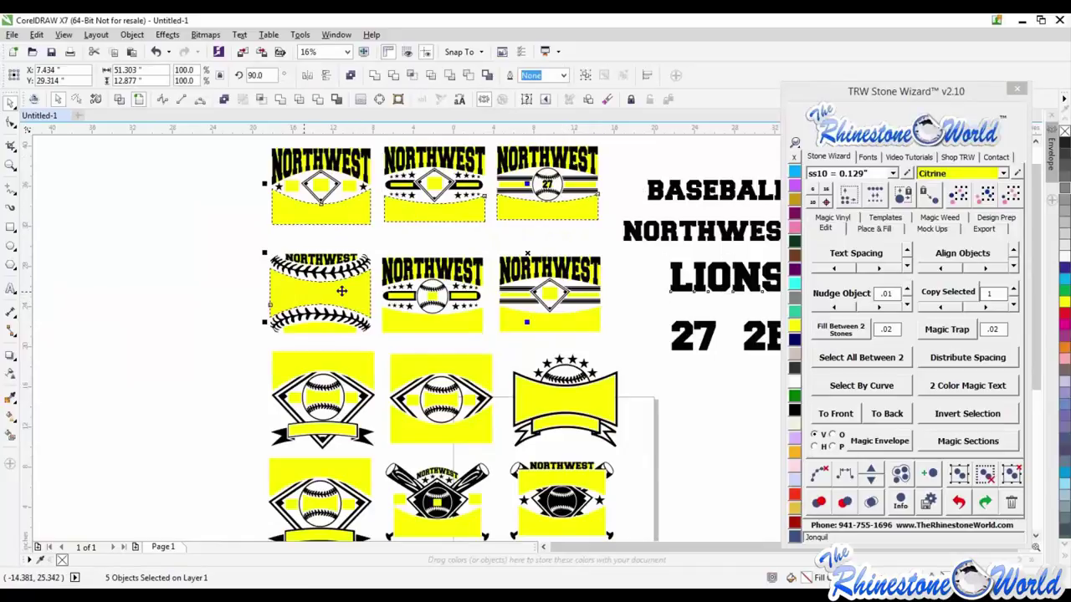
shift+click(453, 329)
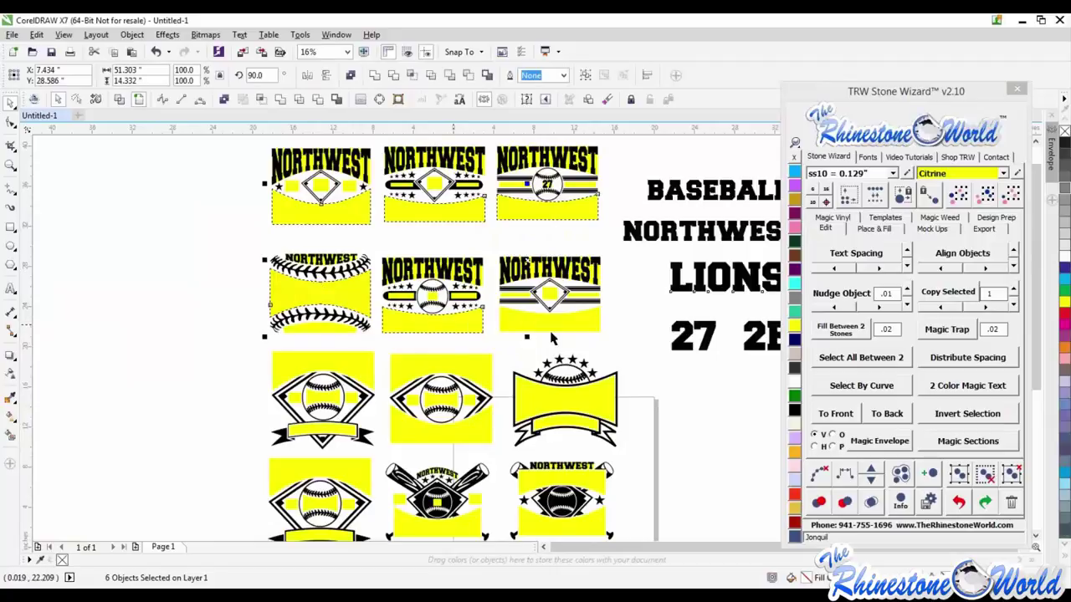
shift+click(466, 325)
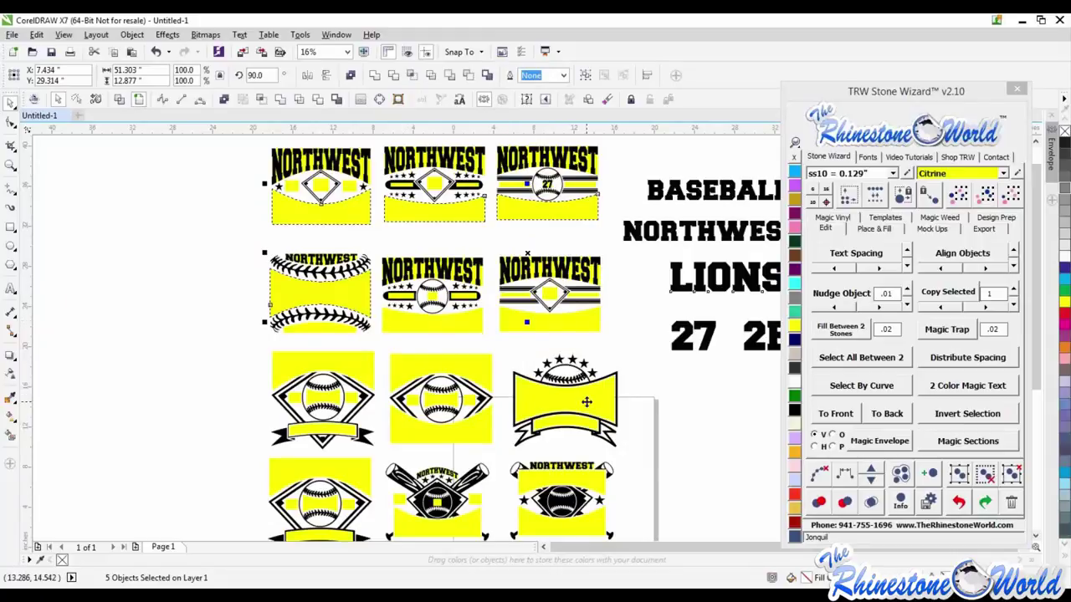
shift+click(586, 402)
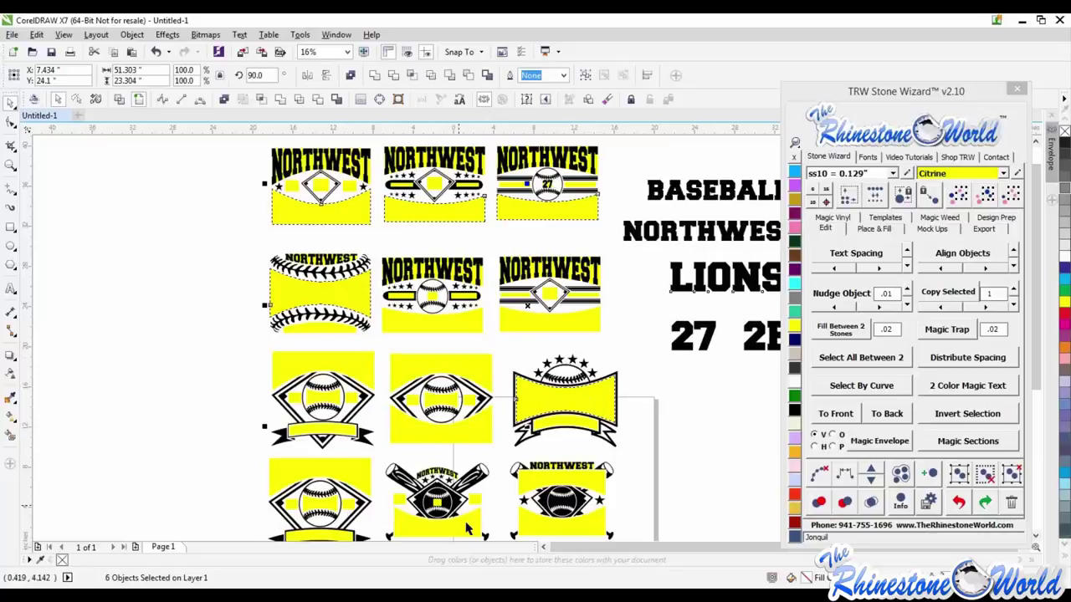
shift+click(540, 527)
shift+click(549, 519)
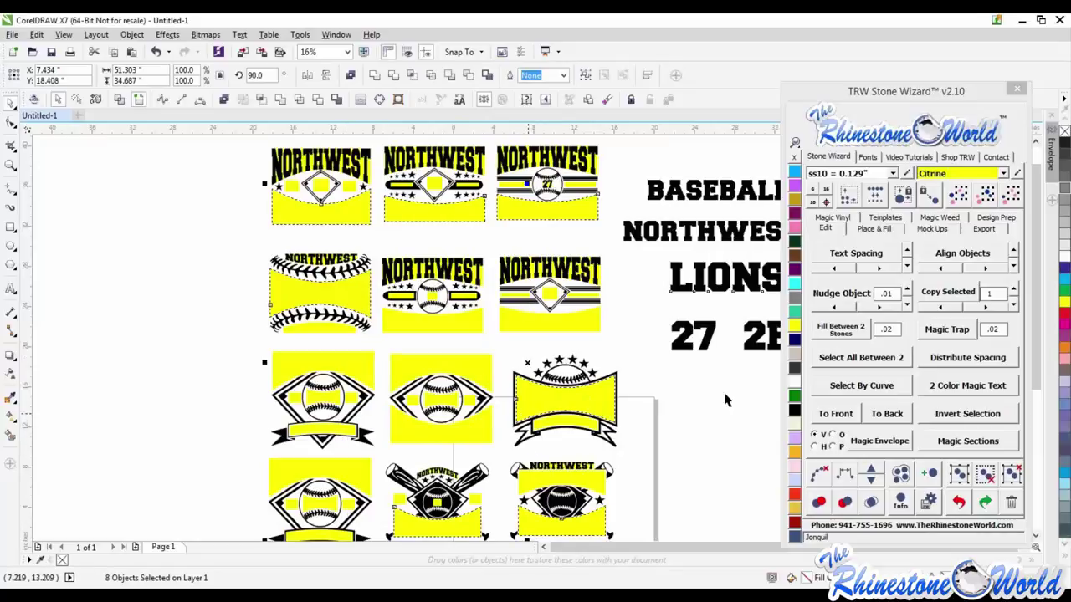
click(876, 438)
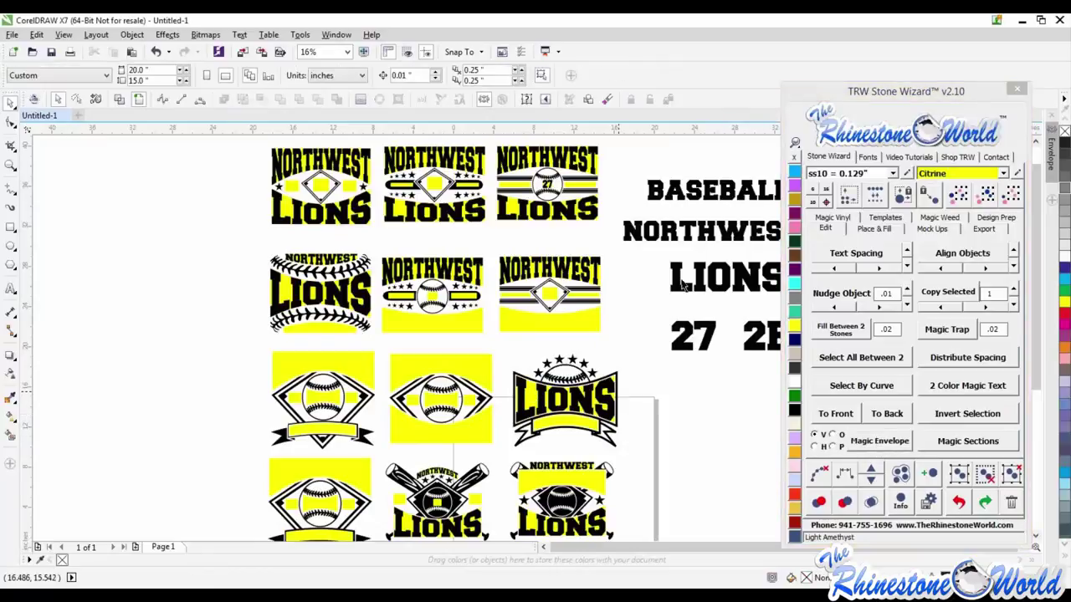
Envelope BASEBALL into row 3 right's banner, the bottom areas of row 2 left and middle, and the stripe left of 27 in row 1
click(679, 194)
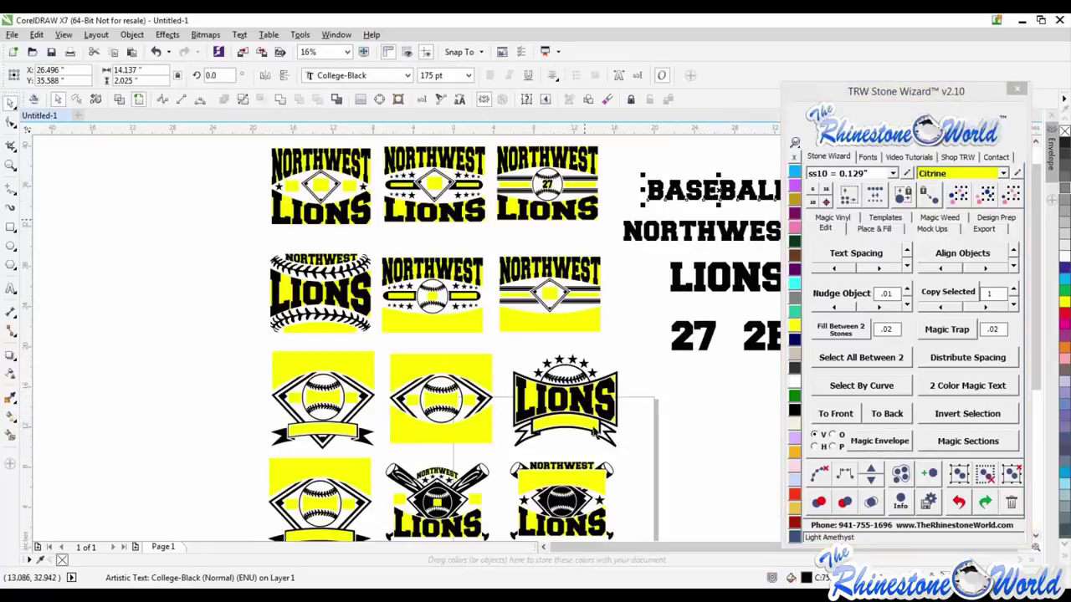
shift+click(563, 422)
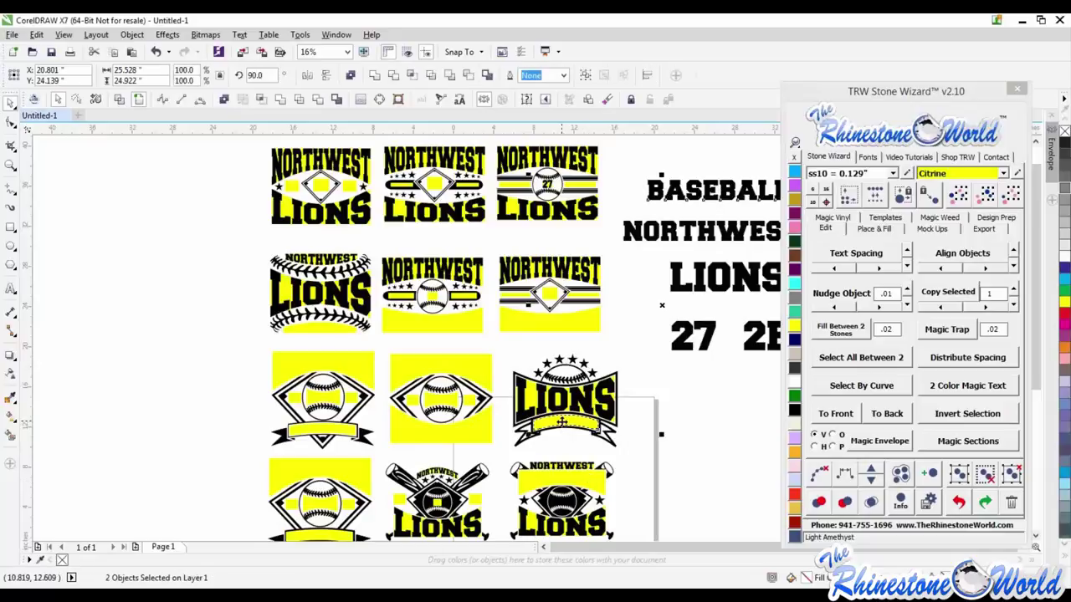
shift+click(322, 327)
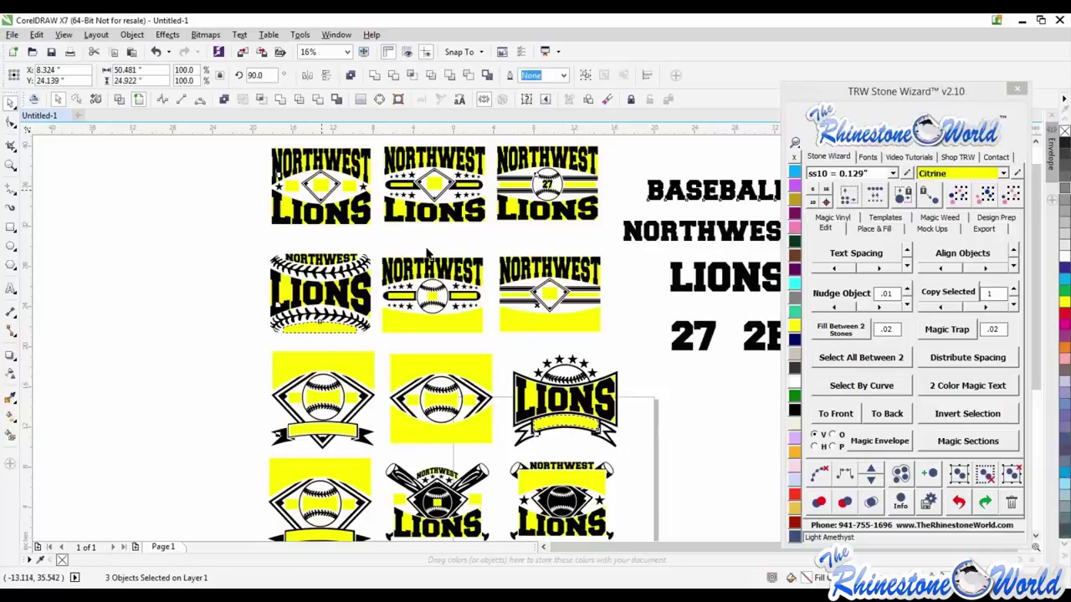
shift+click(459, 325)
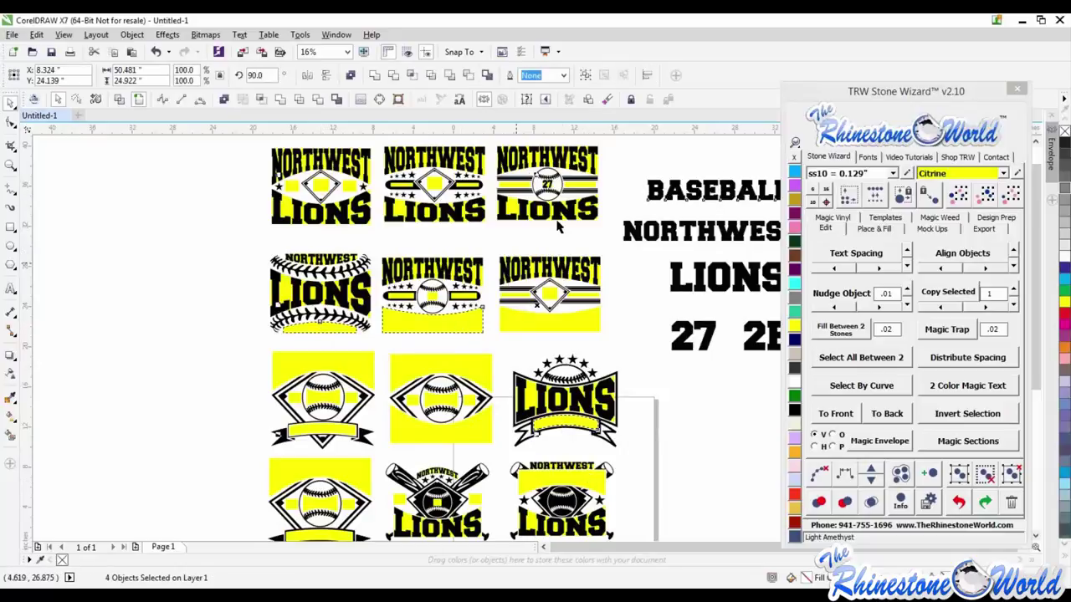
shift+click(520, 184)
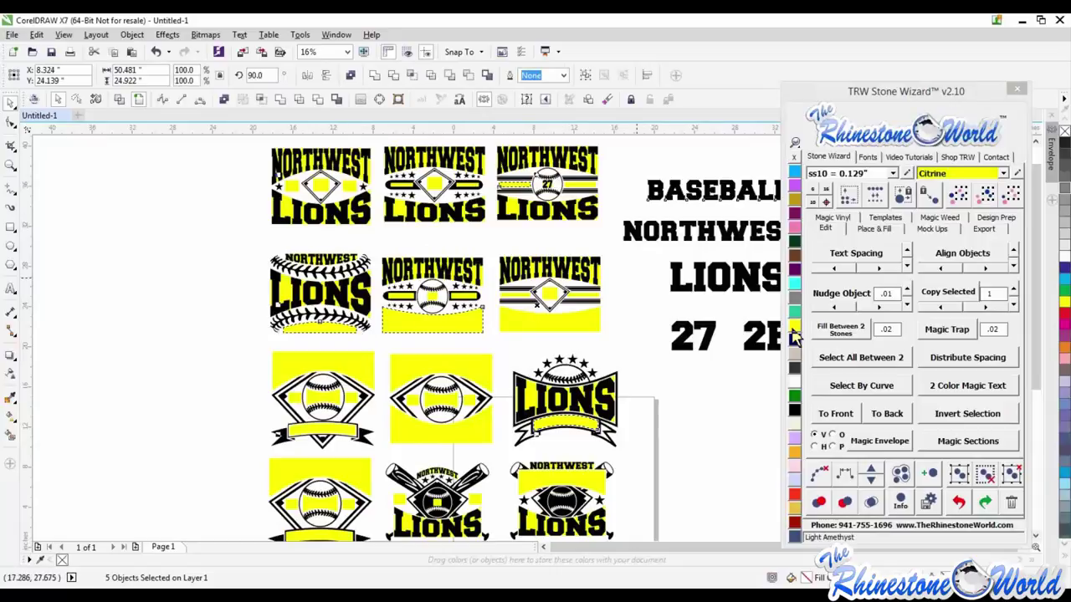
click(885, 449)
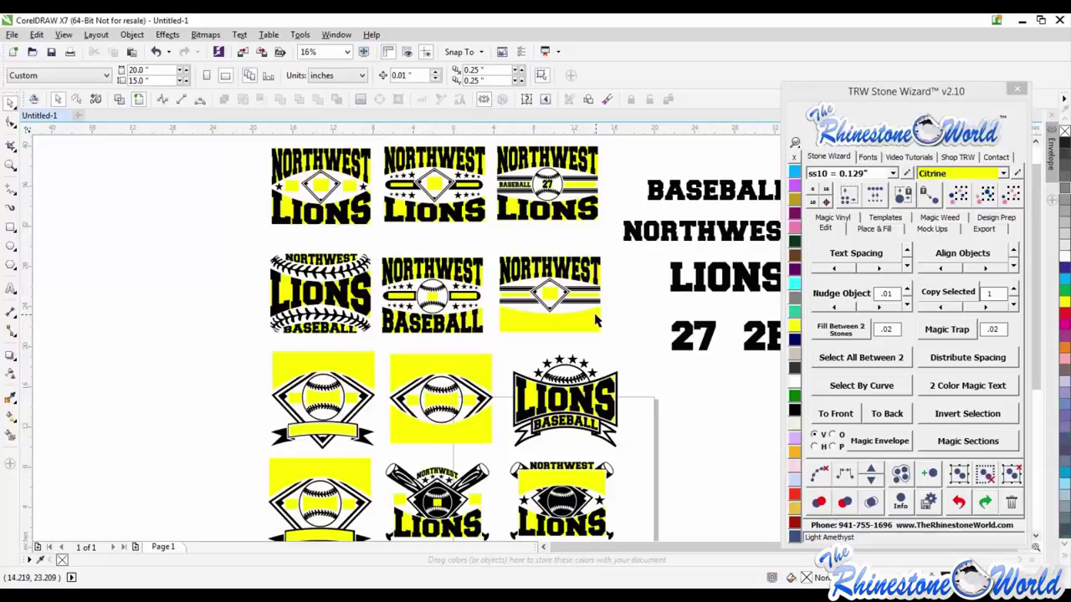
scroll(596, 318, down, 1)
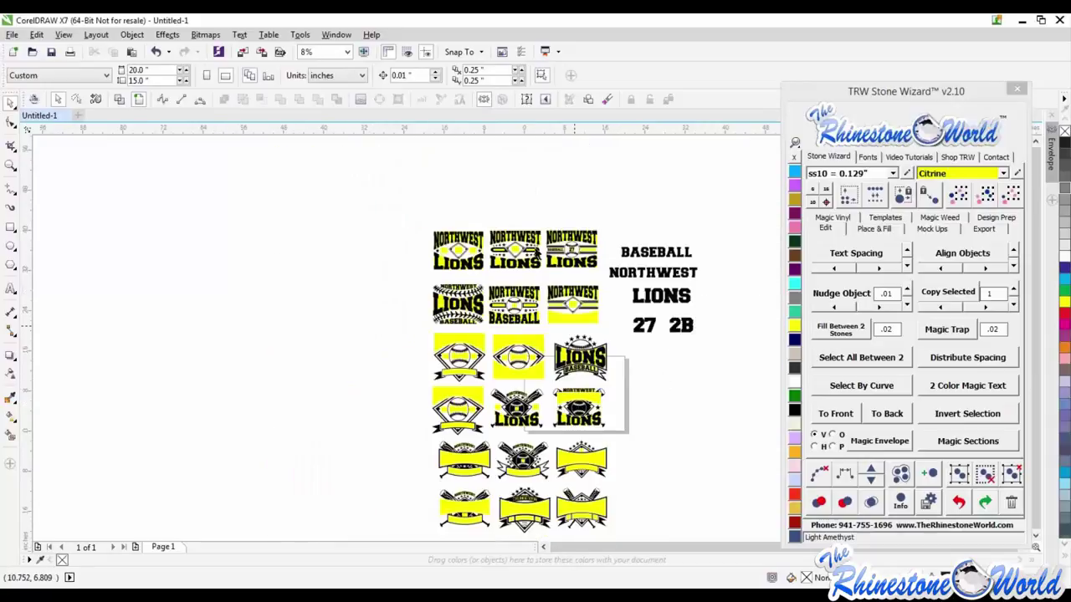
scroll(590, 254, up, 1)
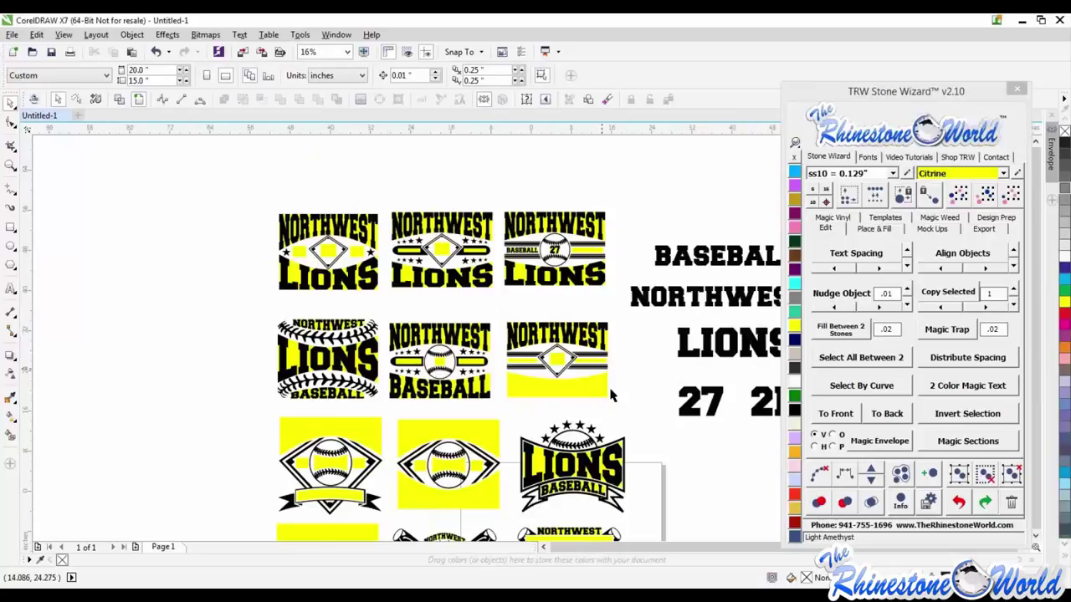
scroll(601, 372, down, 1)
scroll(592, 466, up, 1)
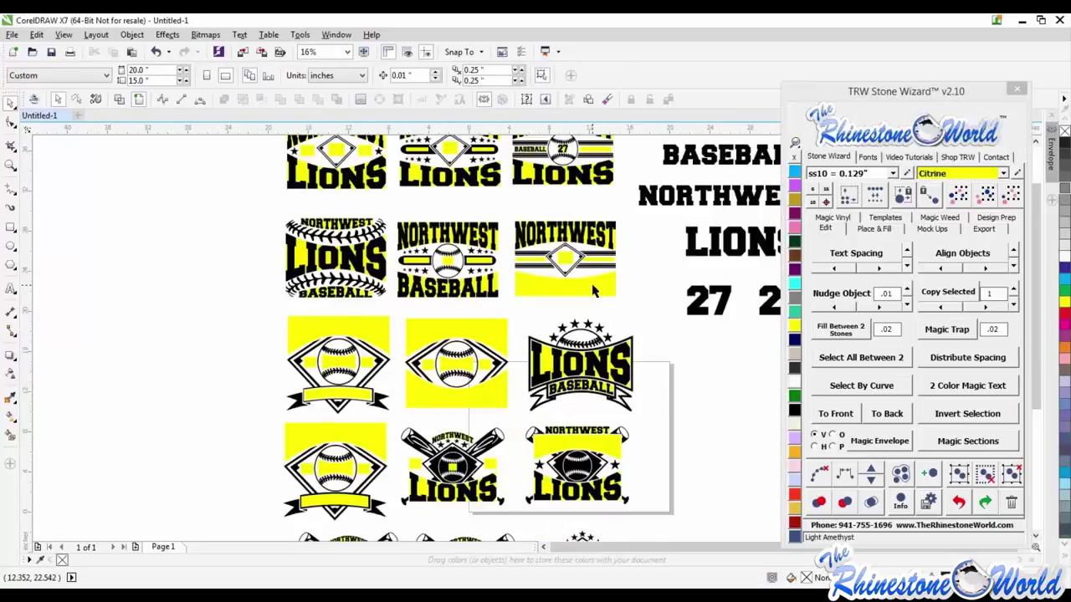
Select all the yellow template areas by their shared color and delete them
click(593, 290)
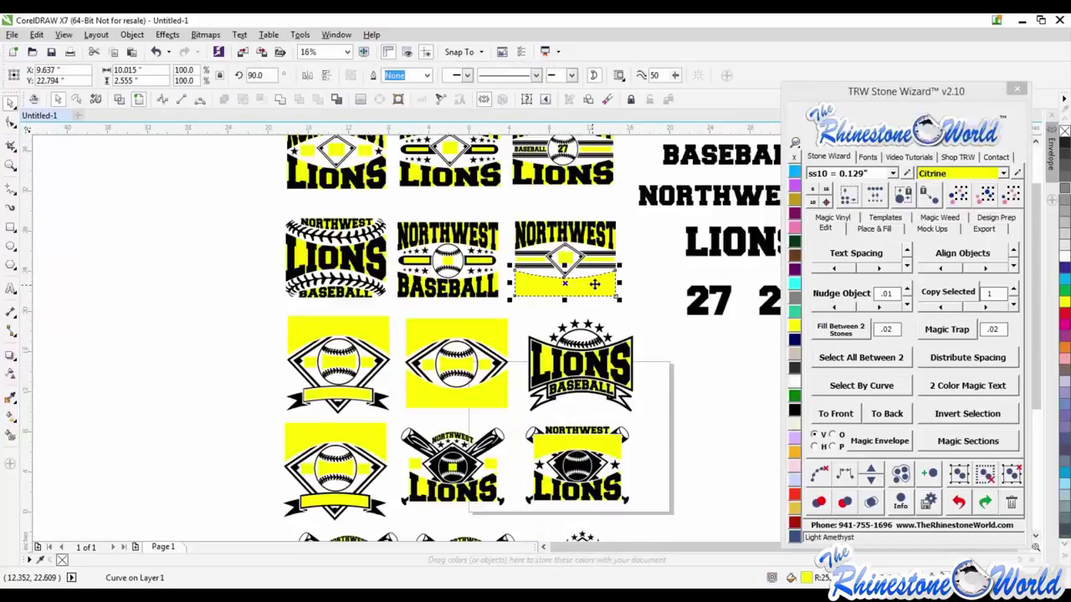
click(981, 197)
click(411, 324)
key(Delete)
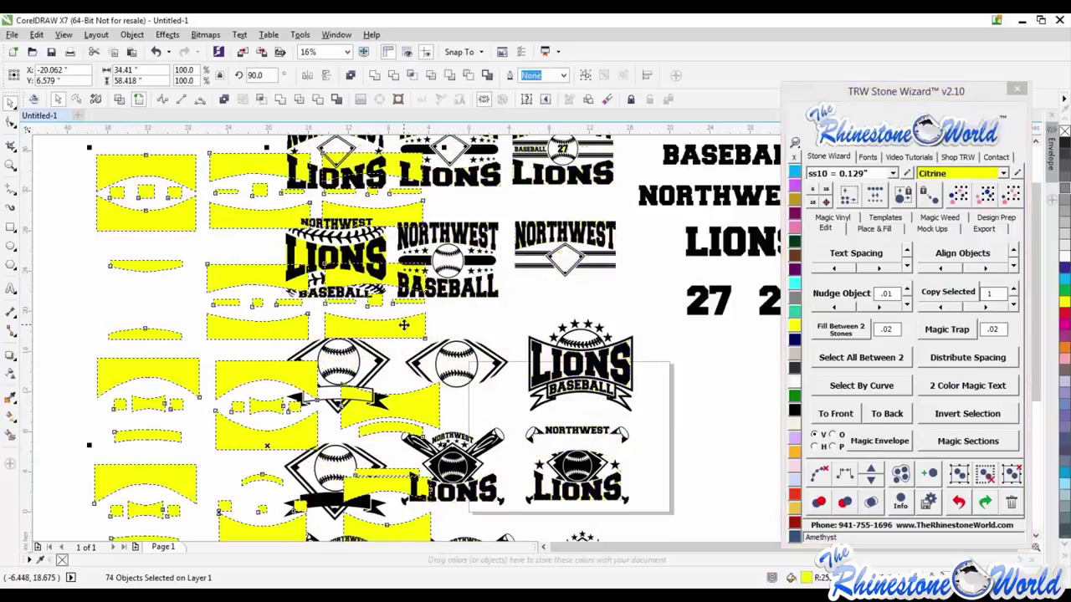
key(F3)
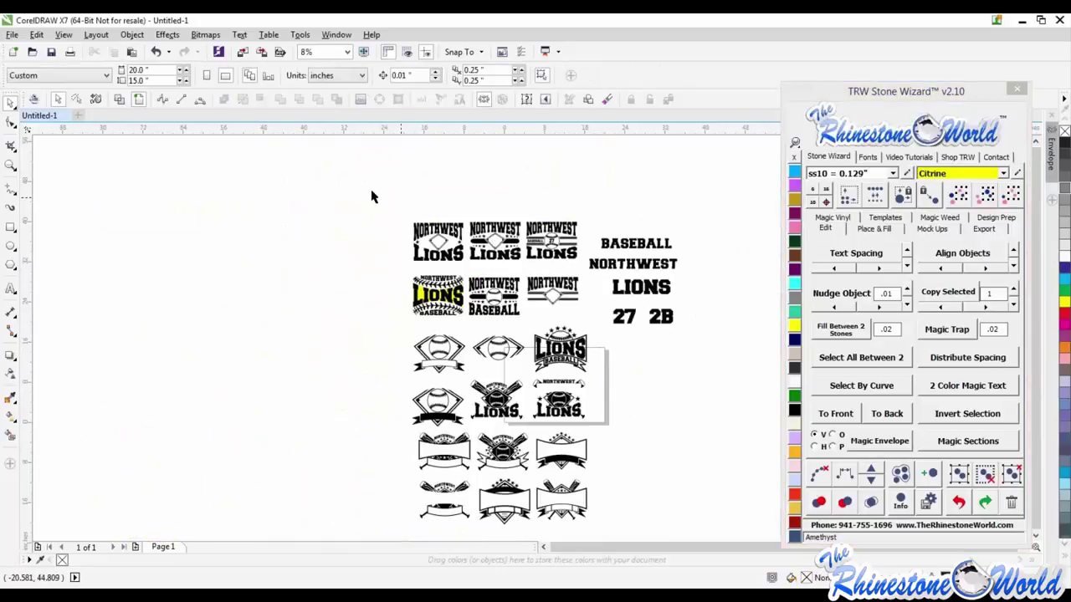
Delete the source texts and every template except row 3's right-hand LIONS BASEBALL design
drag(370, 191, 698, 330)
key(Delete)
key(F3)
drag(445, 266, 561, 438)
key(Delete)
drag(628, 434, 565, 316)
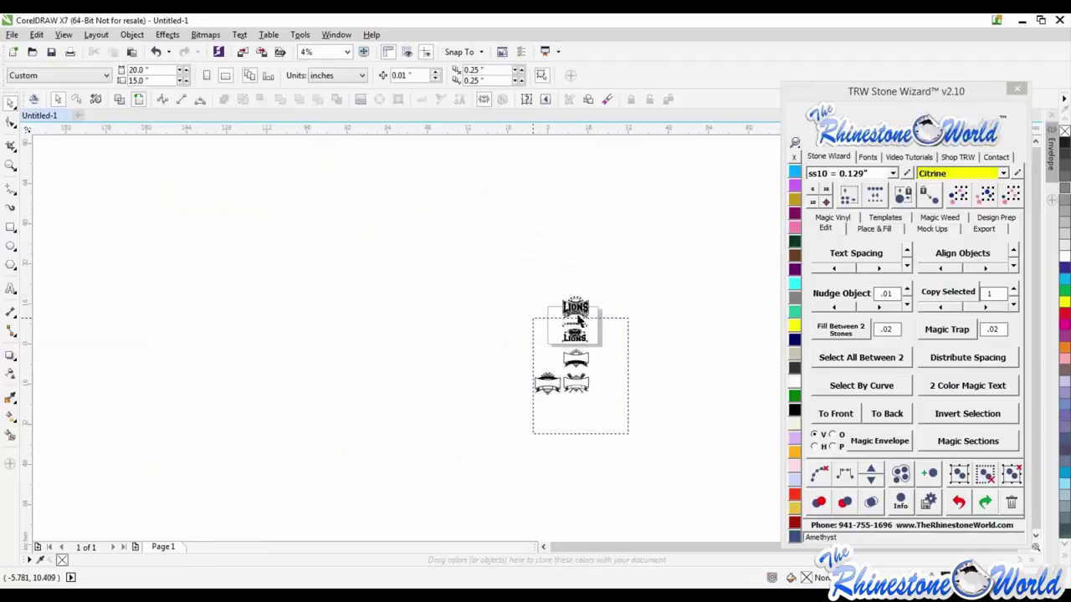
key(Delete)
Select the whole LIONS BASEBALL design and move it down onto the page
scroll(577, 315, up, 2)
drag(644, 209, 464, 355)
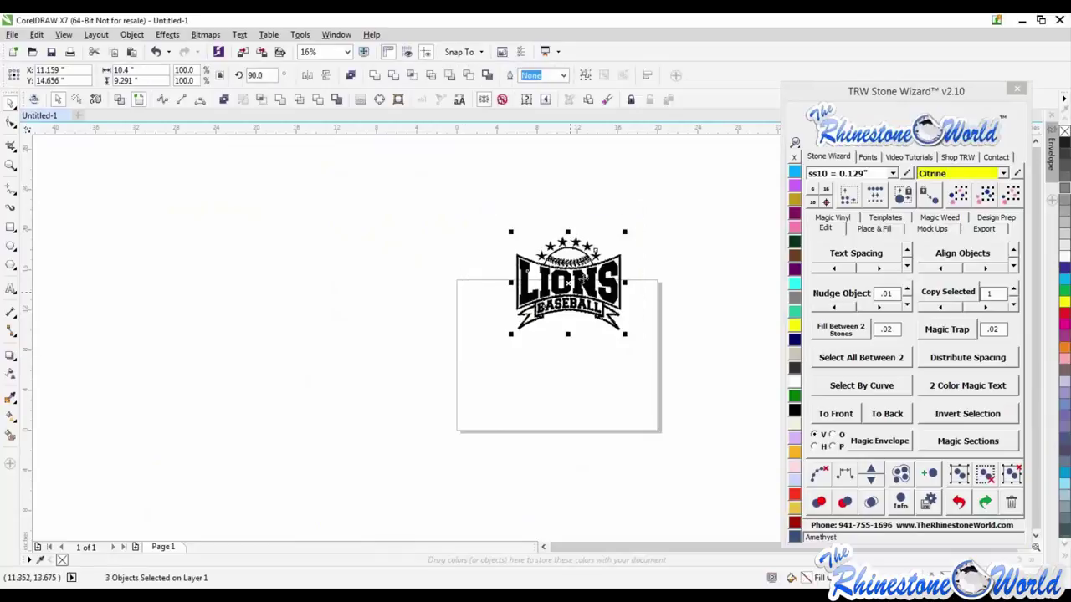
drag(570, 292, 582, 343)
key(Escape)
scroll(582, 343, up, 1)
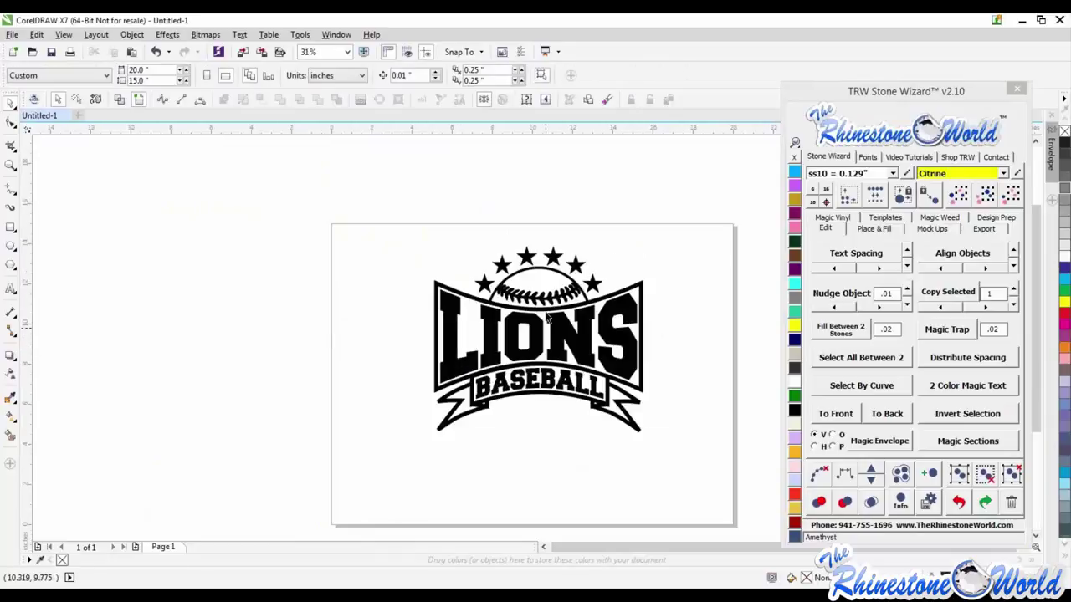
Recolor the LIONS and BASEBALL texts to Ruby Maroon, leaving the template outline black
click(578, 354)
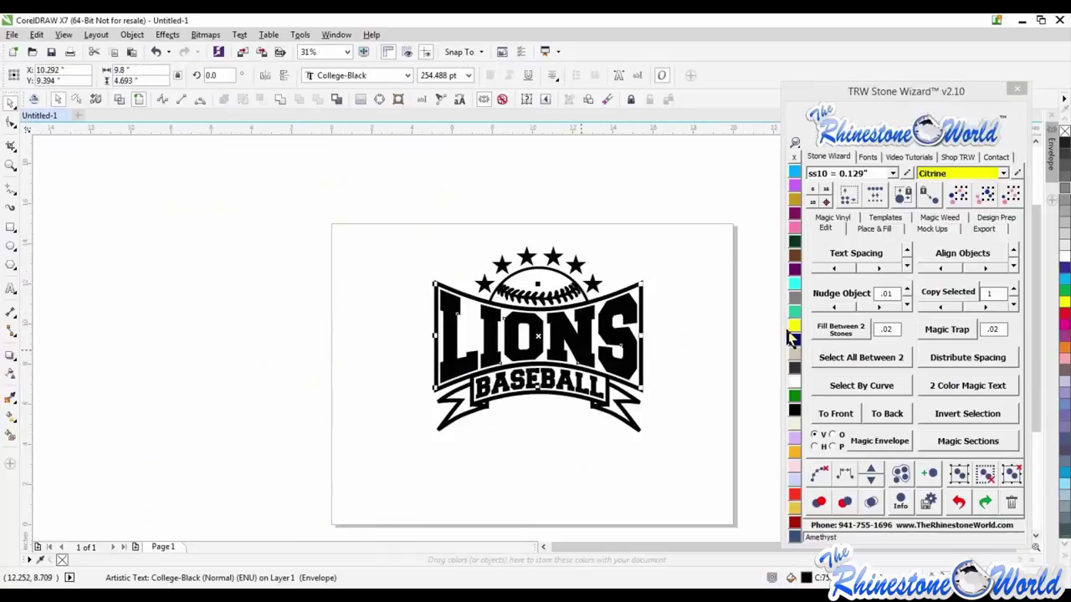
click(795, 522)
click(622, 436)
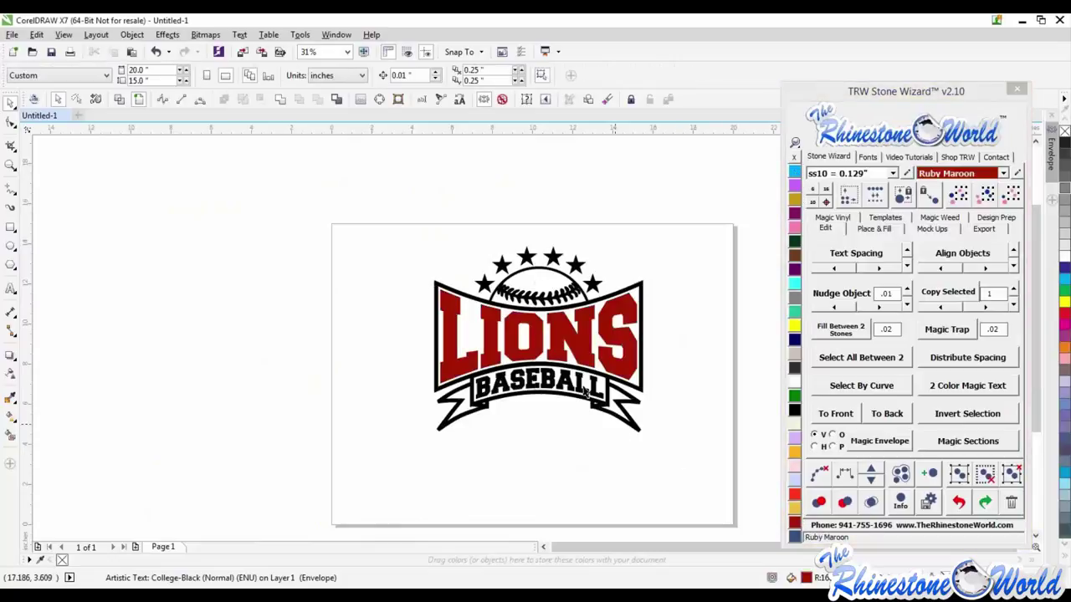
click(596, 392)
click(795, 522)
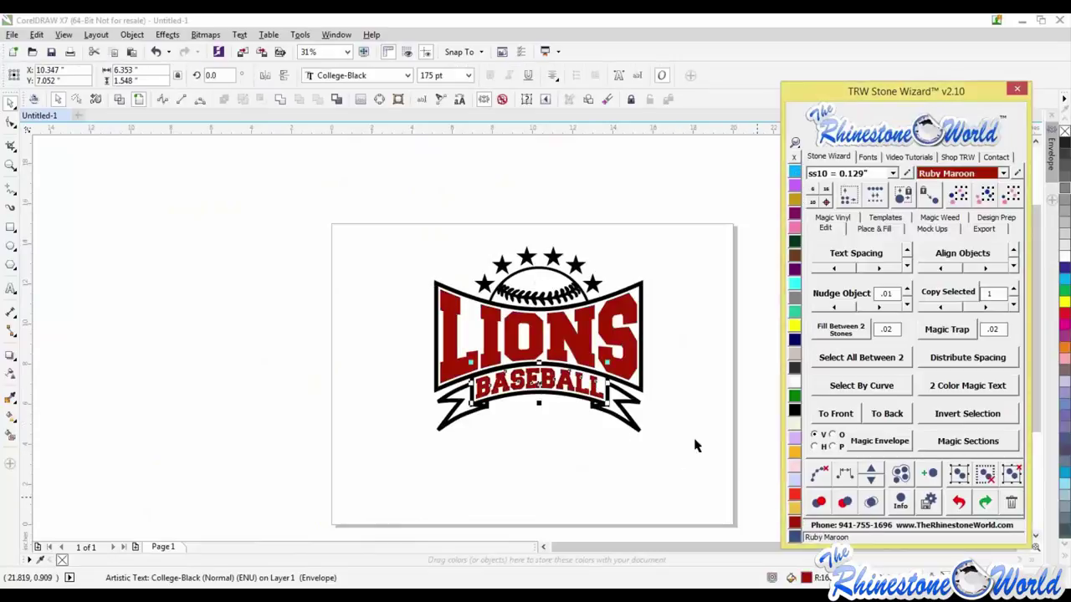
click(627, 229)
click(627, 228)
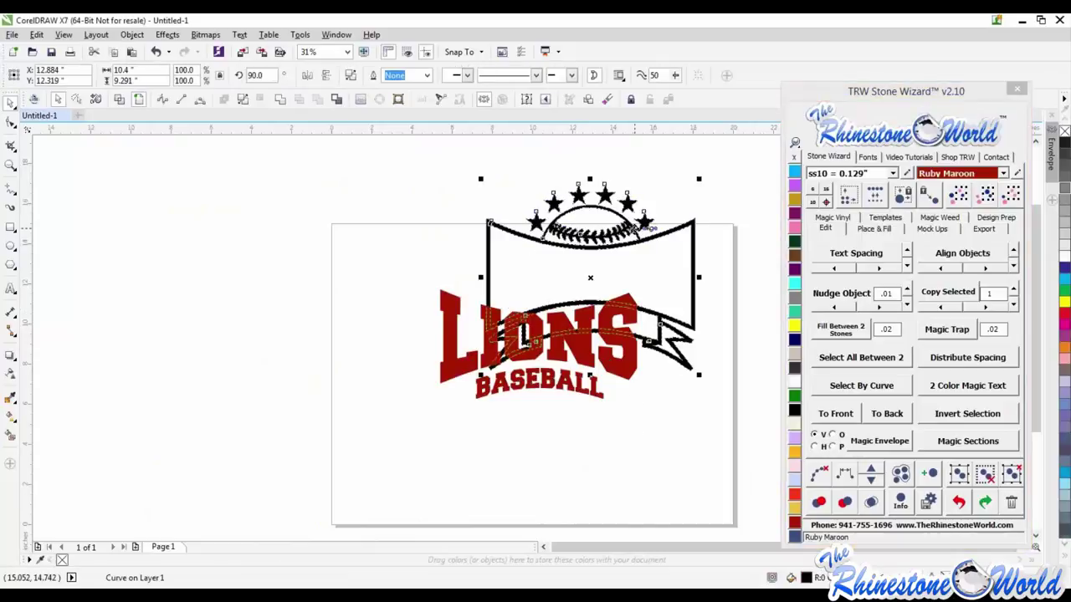
Create a front men's T-shirt mockup of the whole design with the TRW Logo, and color its design background Crystal
drag(686, 180, 403, 448)
click(934, 231)
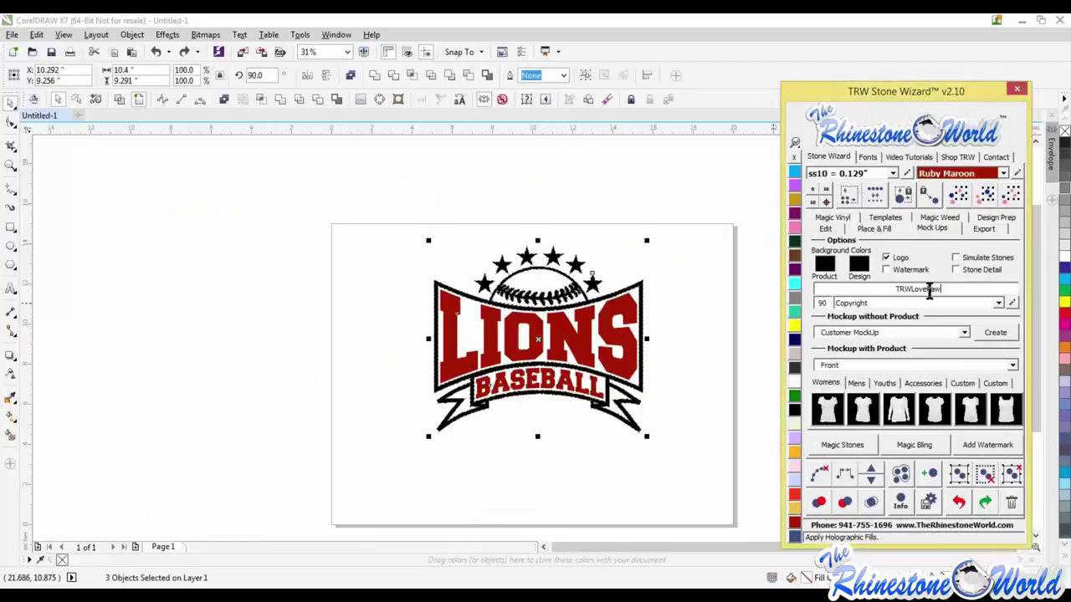
click(858, 383)
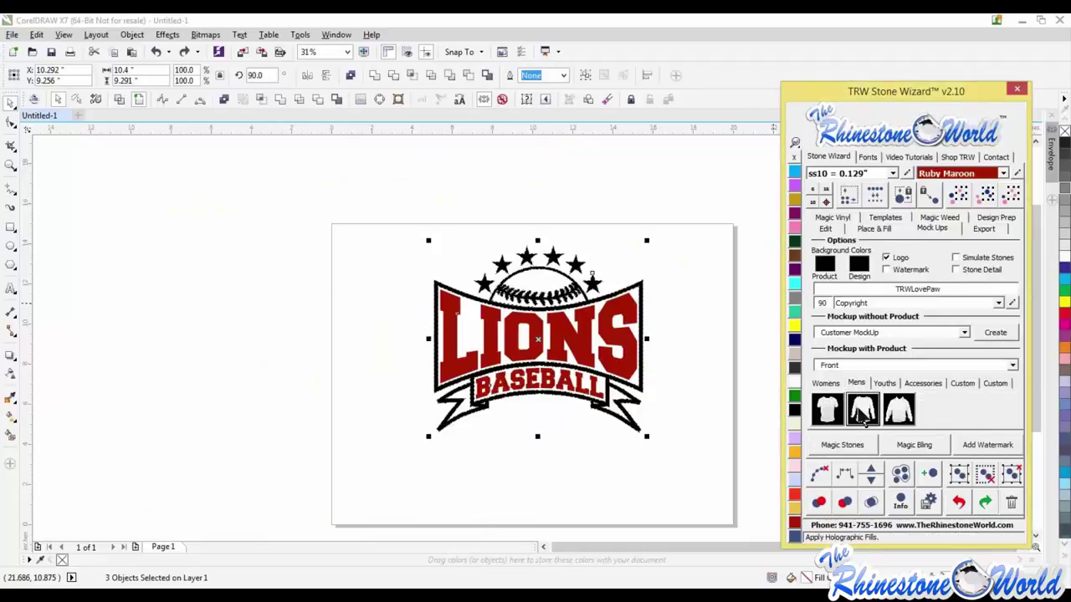
click(998, 304)
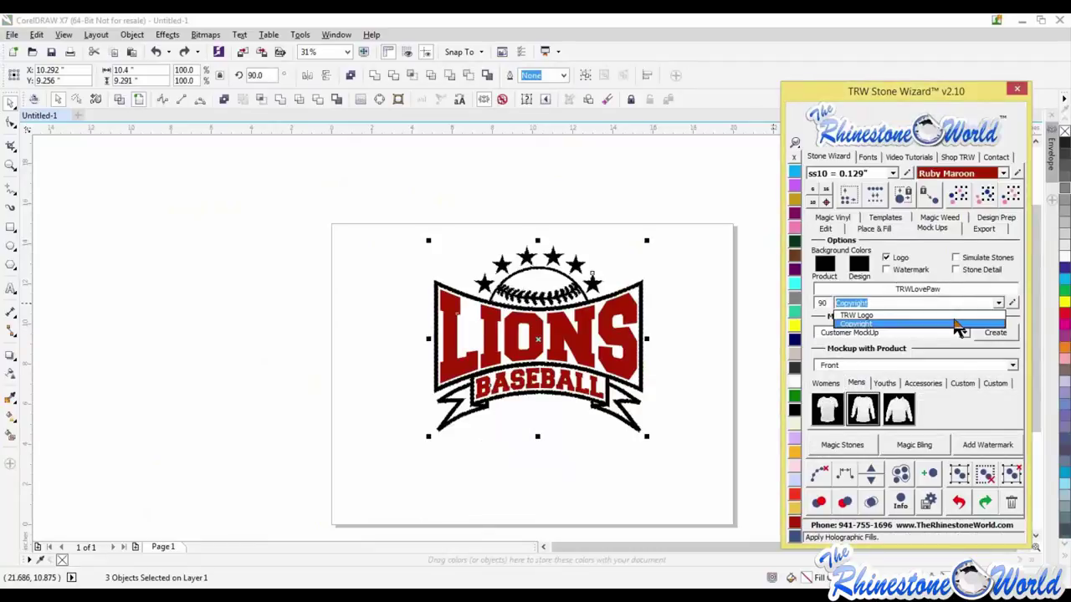
click(958, 326)
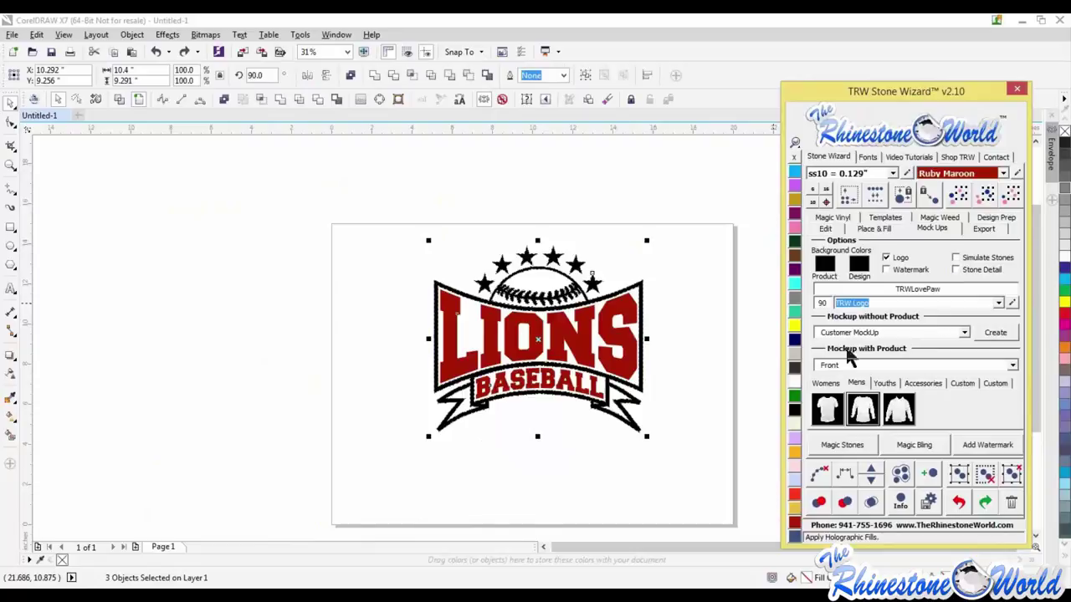
click(828, 423)
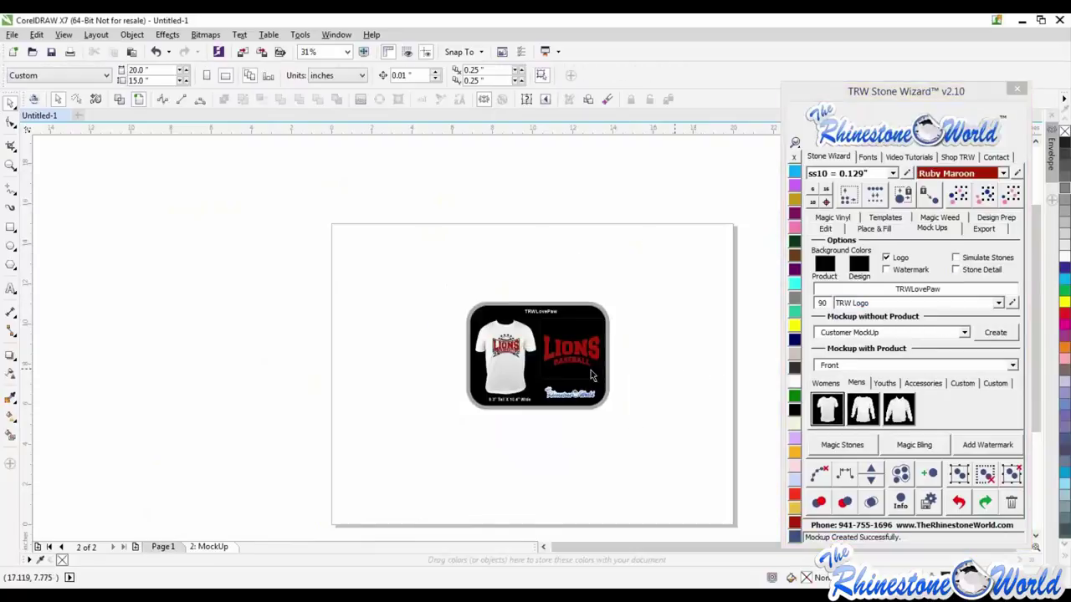
click(795, 383)
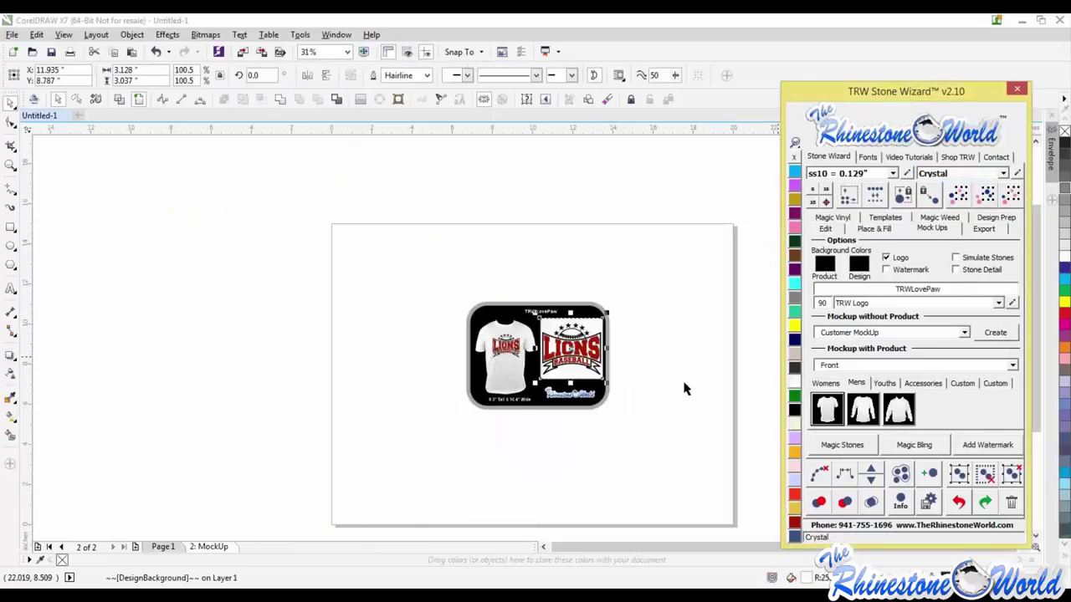
Examine the mockup up close, comparing the LIONS BASEBALL print on the white T-shirt with the enlarged design
scroll(520, 341, up, 5)
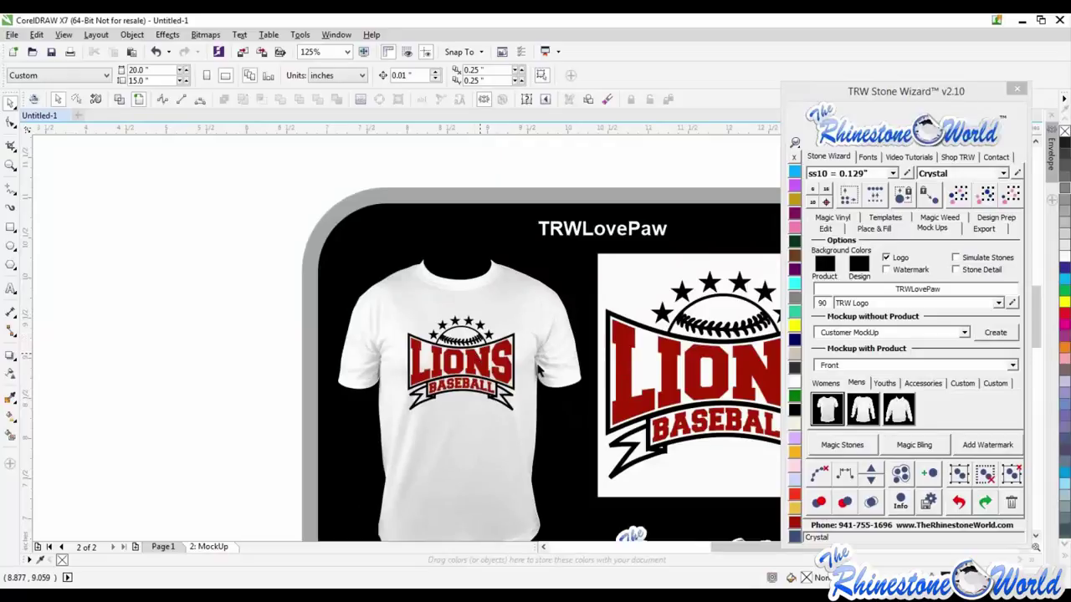
scroll(540, 371, down, 2)
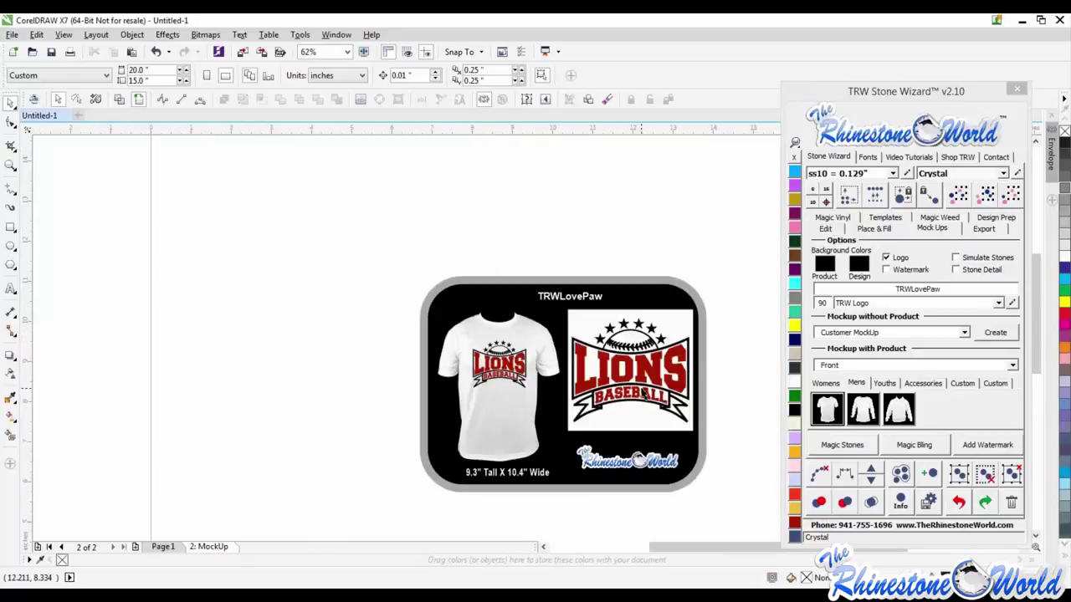
scroll(481, 395, up, 2)
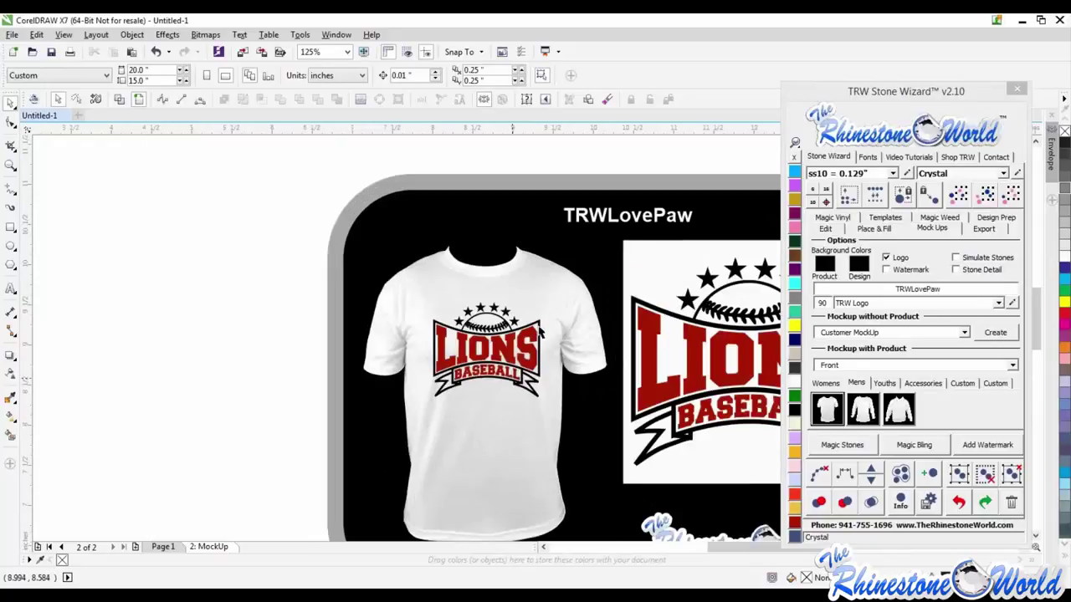
scroll(516, 381, up, 2)
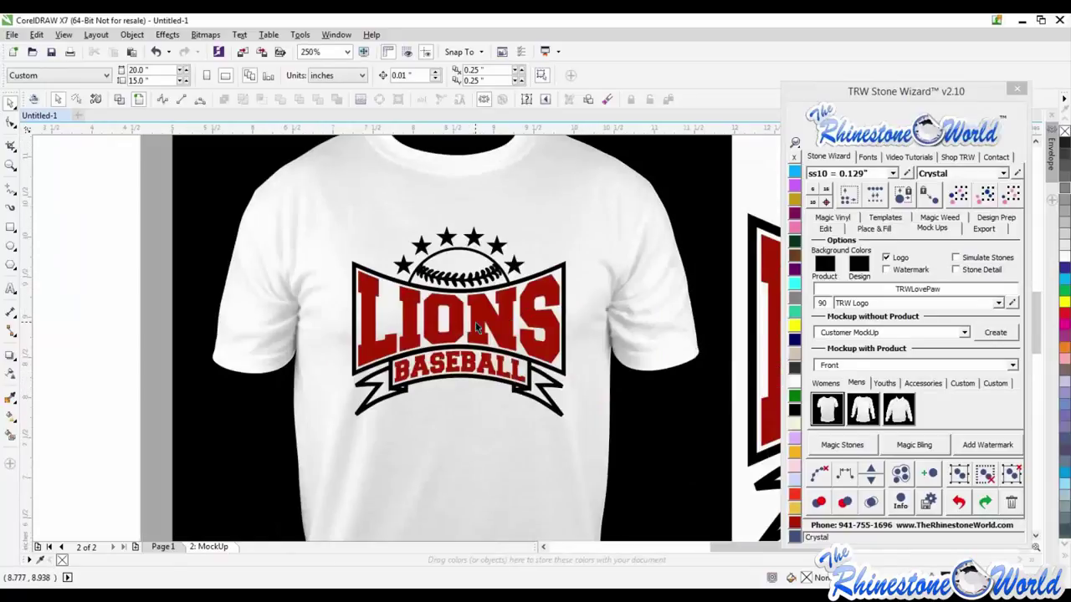
scroll(475, 322, down, 2)
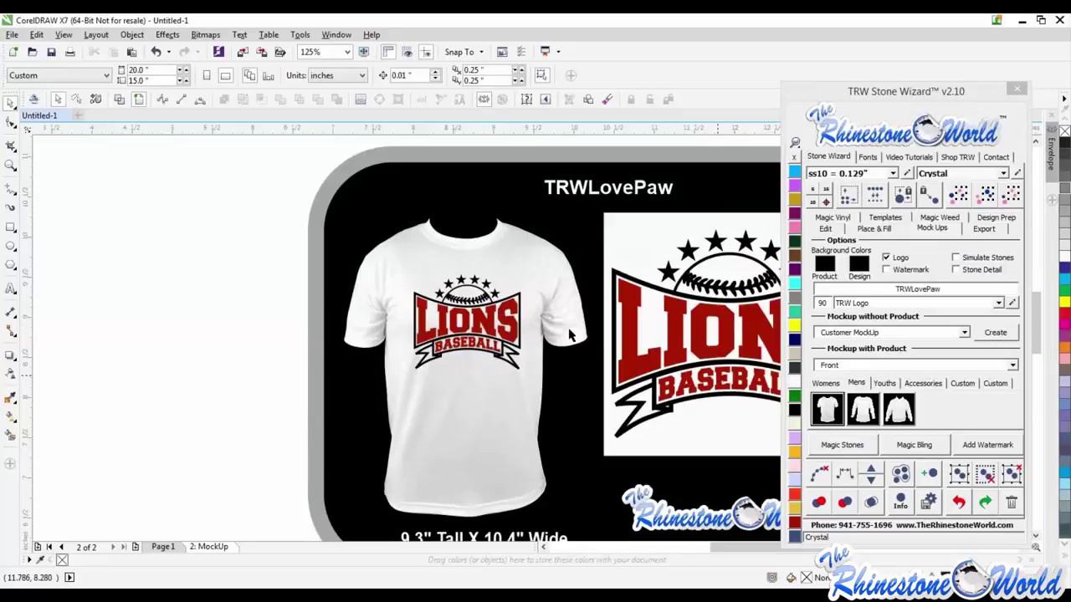
scroll(466, 289, up, 2)
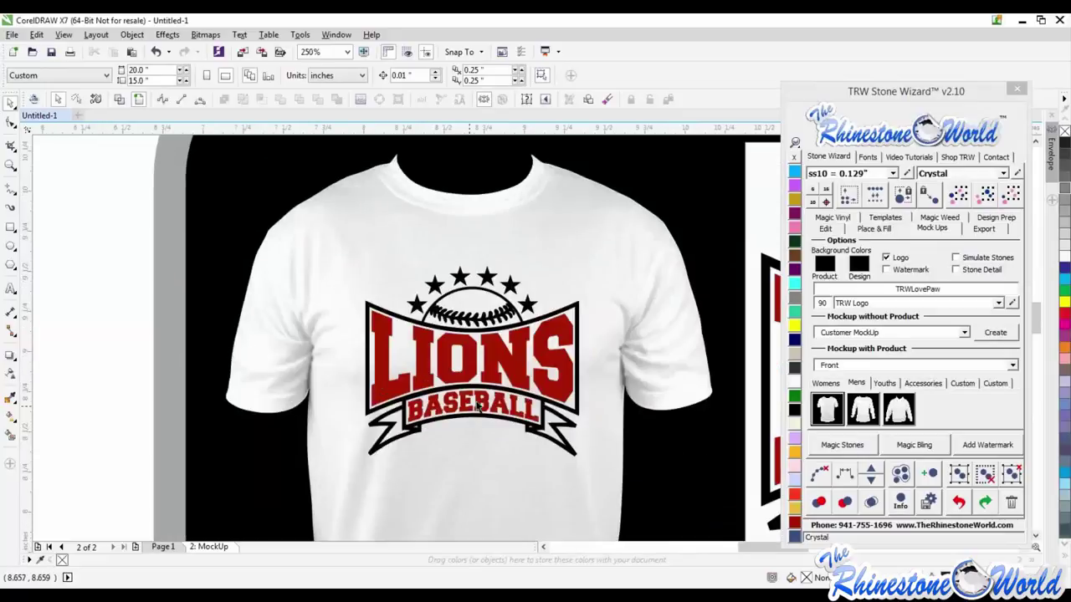
Recolor the whole LIONS BASEBALL design on the mockup T-shirt to Jet Black
scroll(488, 375, down, 2)
drag(268, 283, 583, 469)
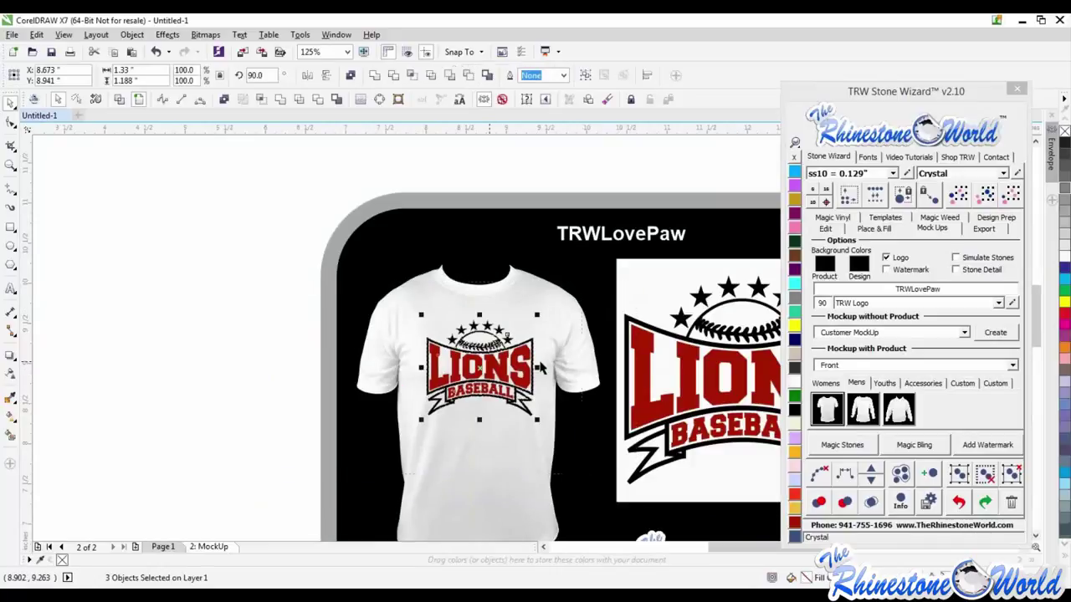
click(794, 410)
key(Escape)
scroll(468, 350, up, 2)
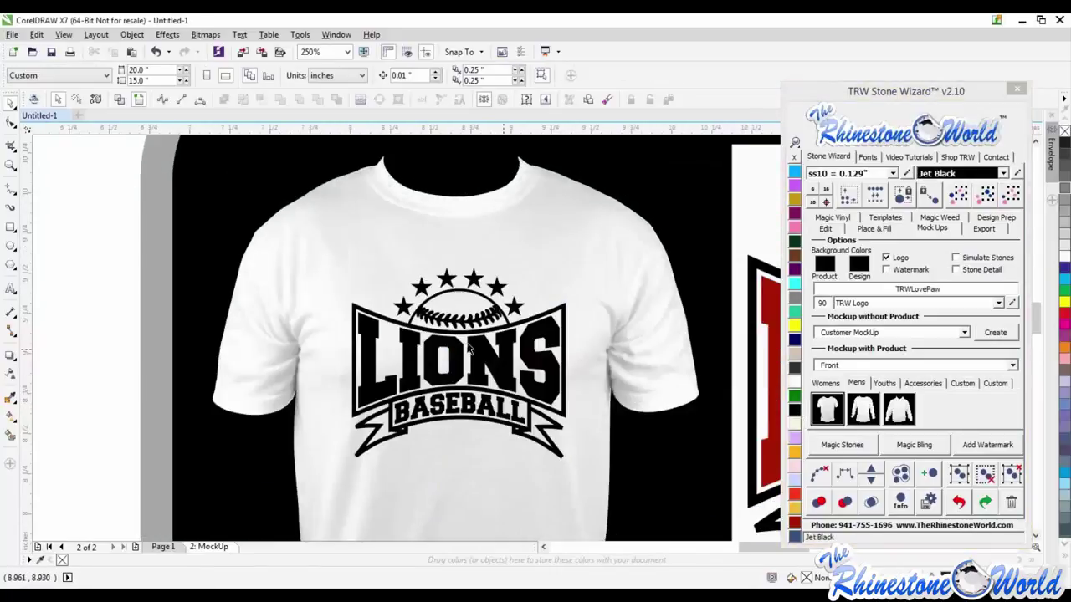
scroll(404, 326, down, 2)
Color the product background behind the mockup T-shirt Crystal
click(501, 290)
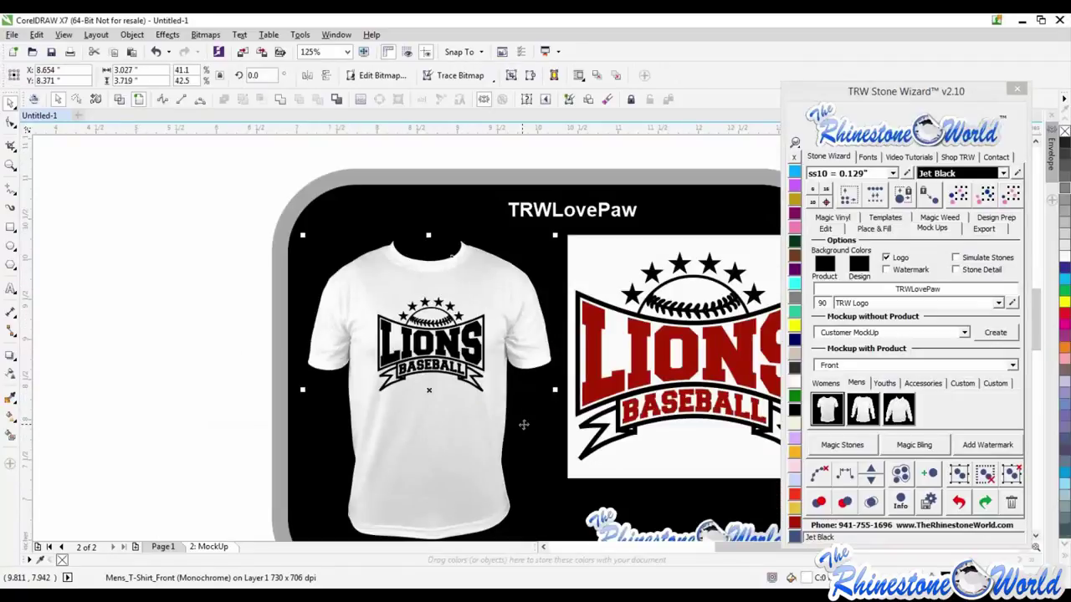
click(523, 425)
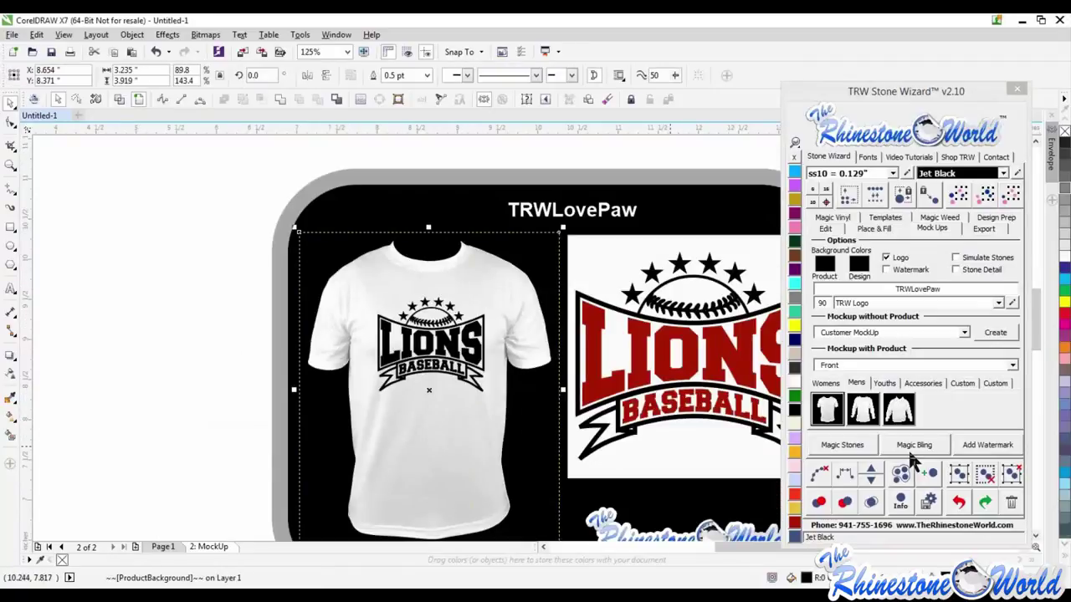
click(795, 387)
click(421, 432)
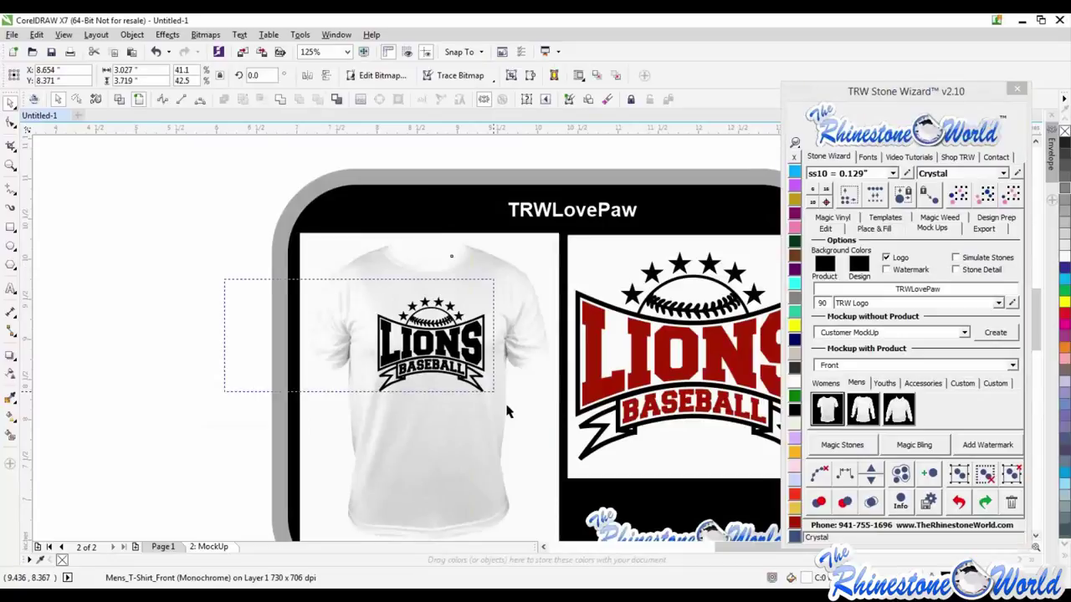
Apply the Electric Silver Lens vinyl fill to the whole LIONS BASEBALL design on the T-shirt
drag(506, 410, 502, 405)
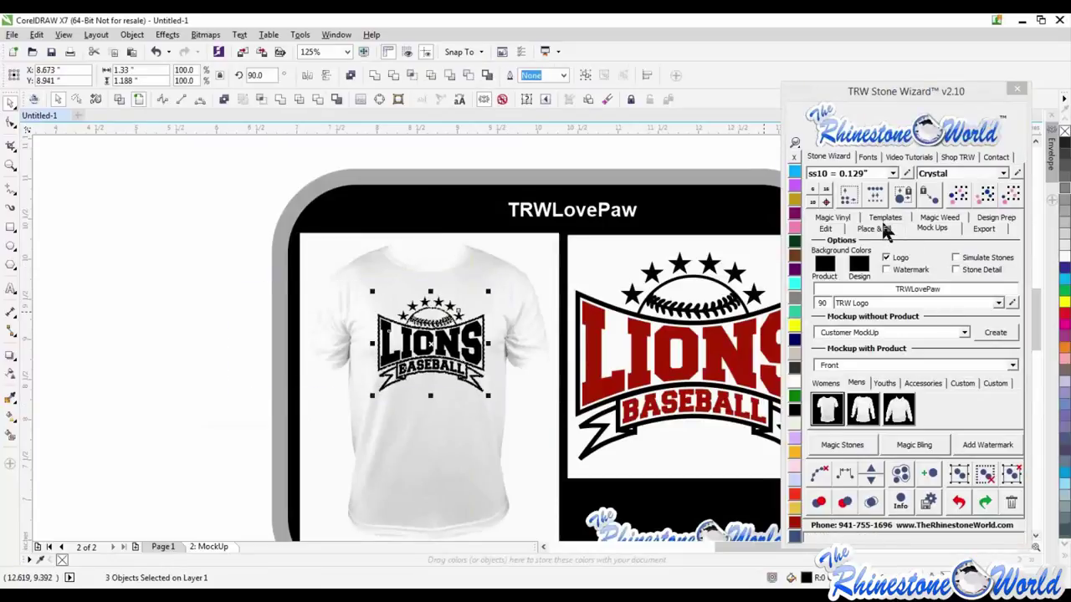
click(833, 218)
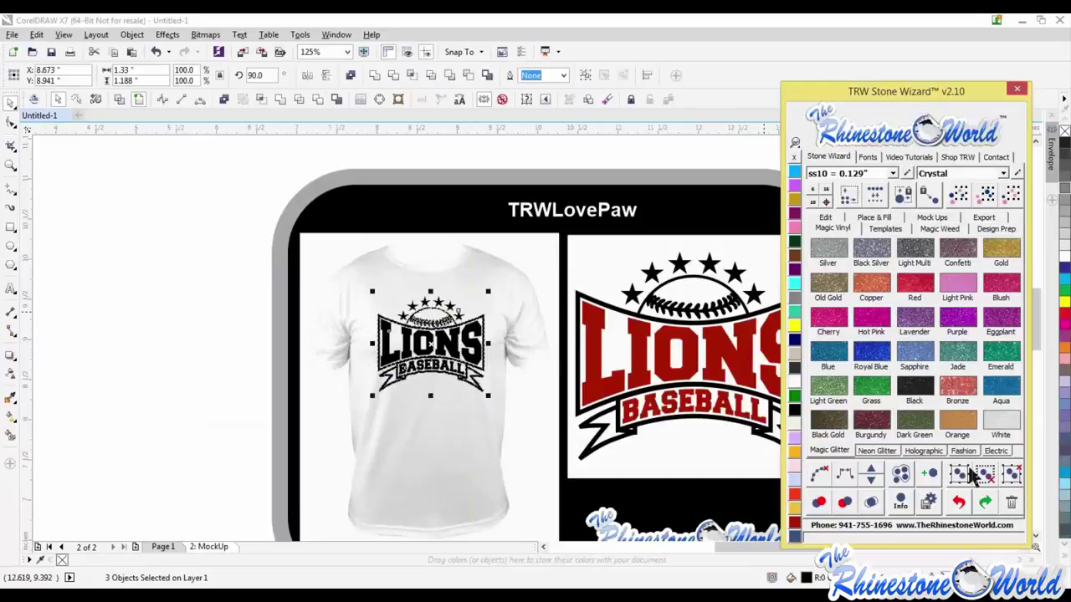
click(1001, 454)
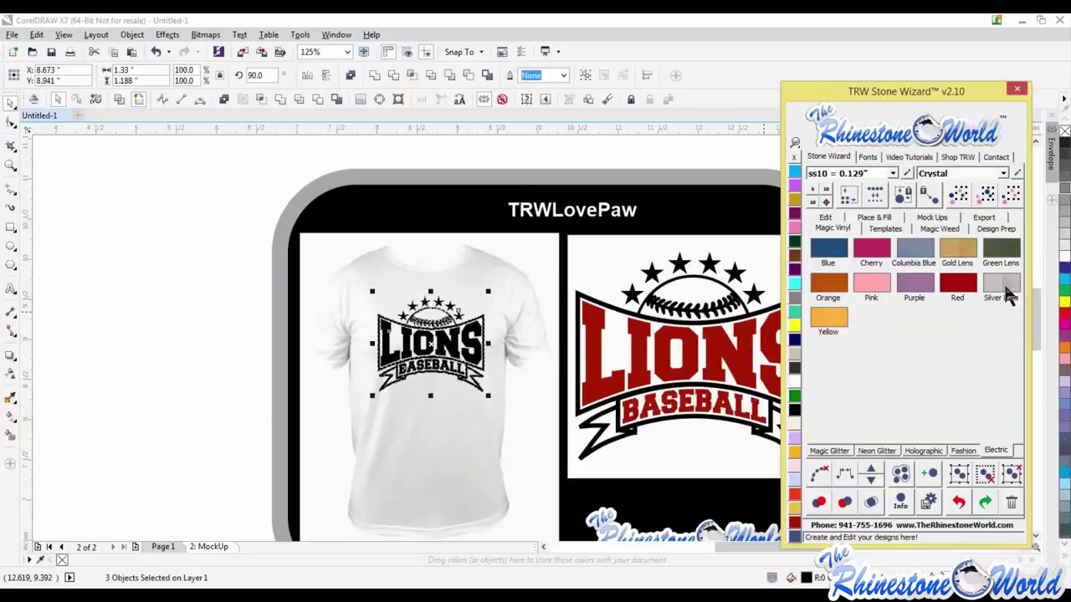
click(1008, 294)
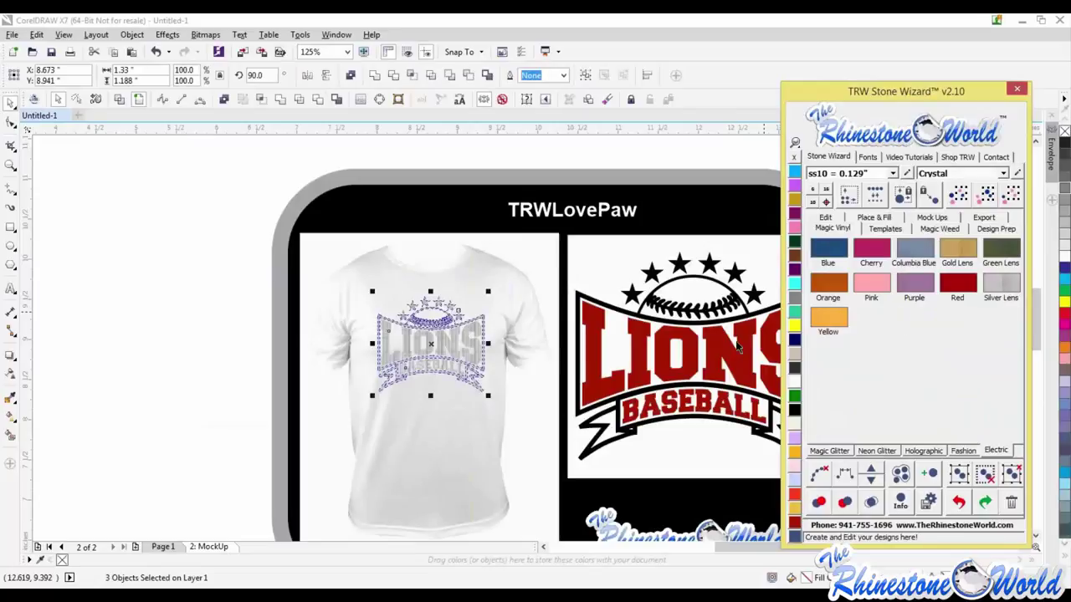
Color the mockup T-shirt Jet Black and inspect the silver design on it up close
click(456, 427)
click(794, 410)
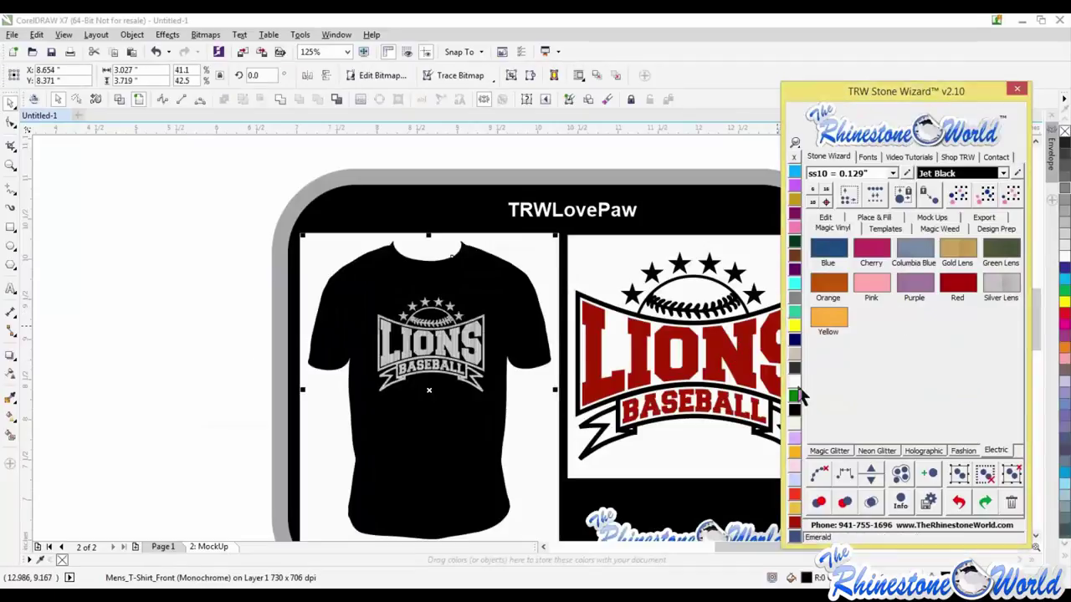
click(195, 363)
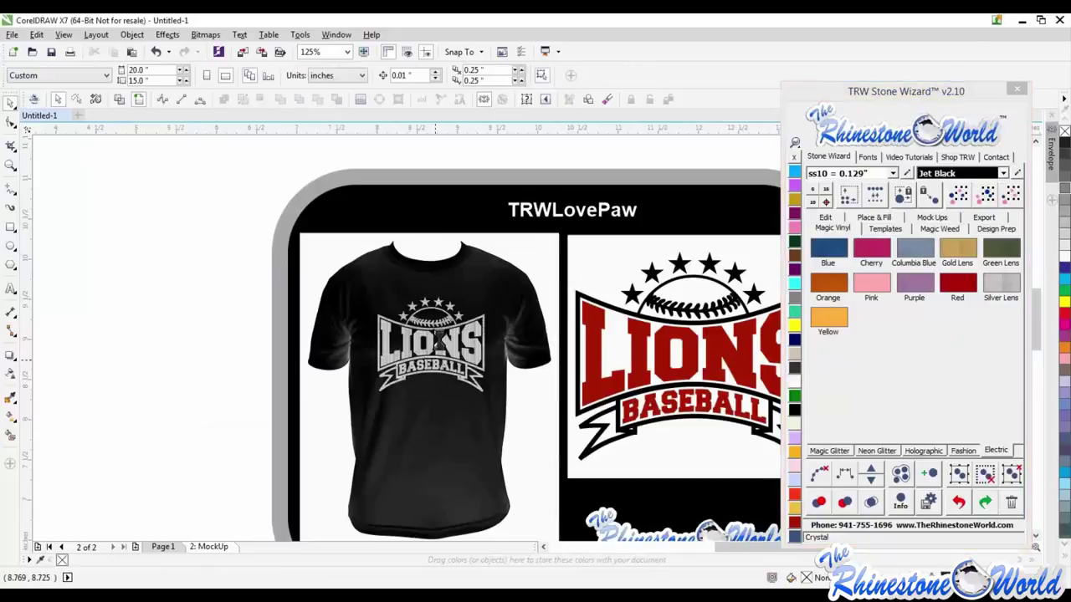
scroll(438, 337, up, 4)
scroll(440, 340, down, 3)
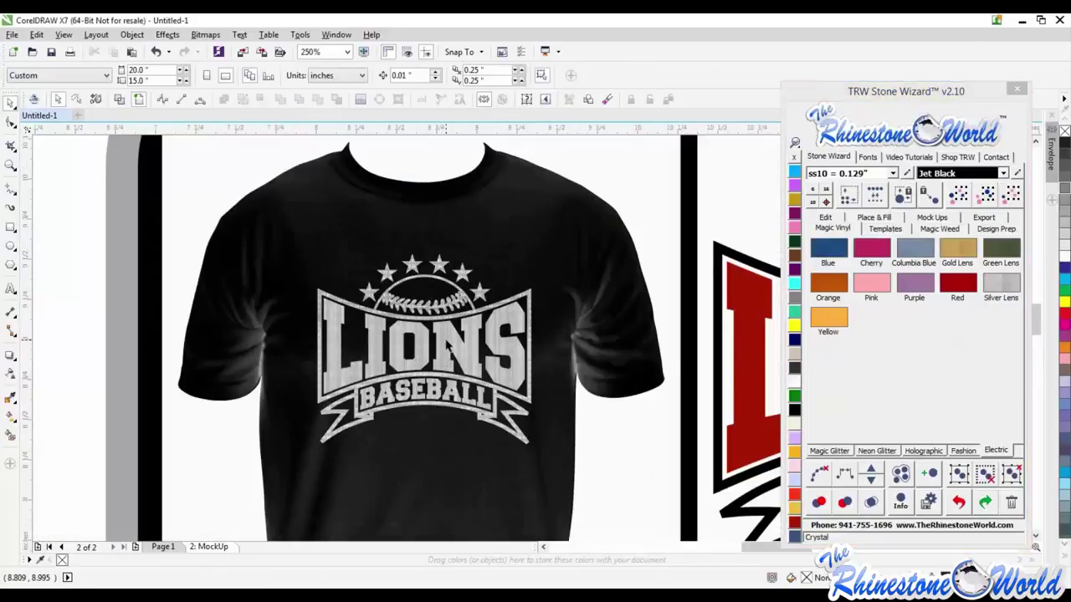
scroll(449, 336, down, 2)
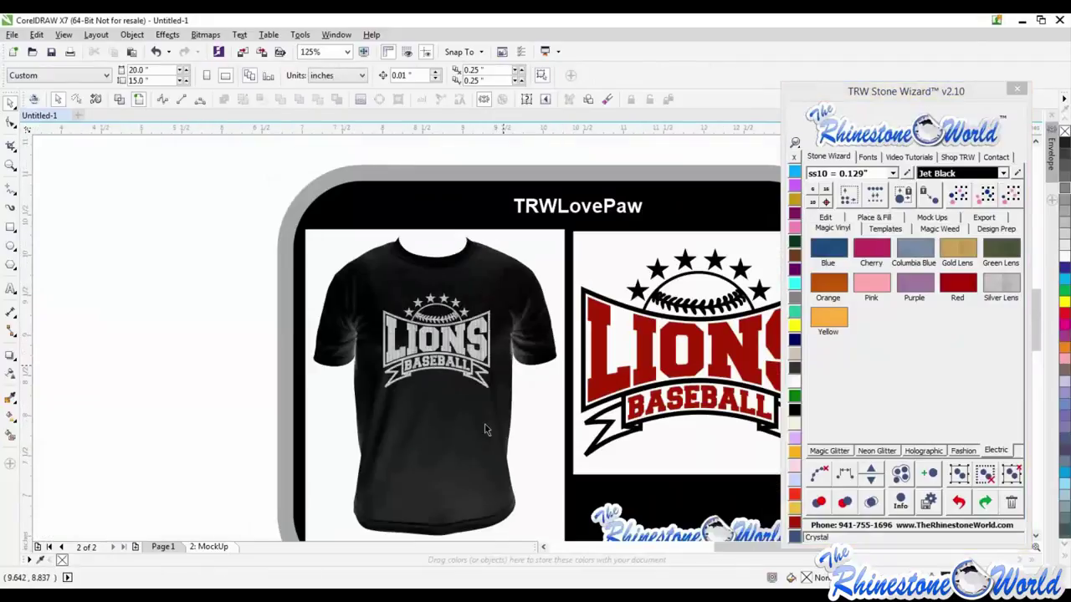
Recolor the mockup T-shirt Emerald and deselect it
click(536, 417)
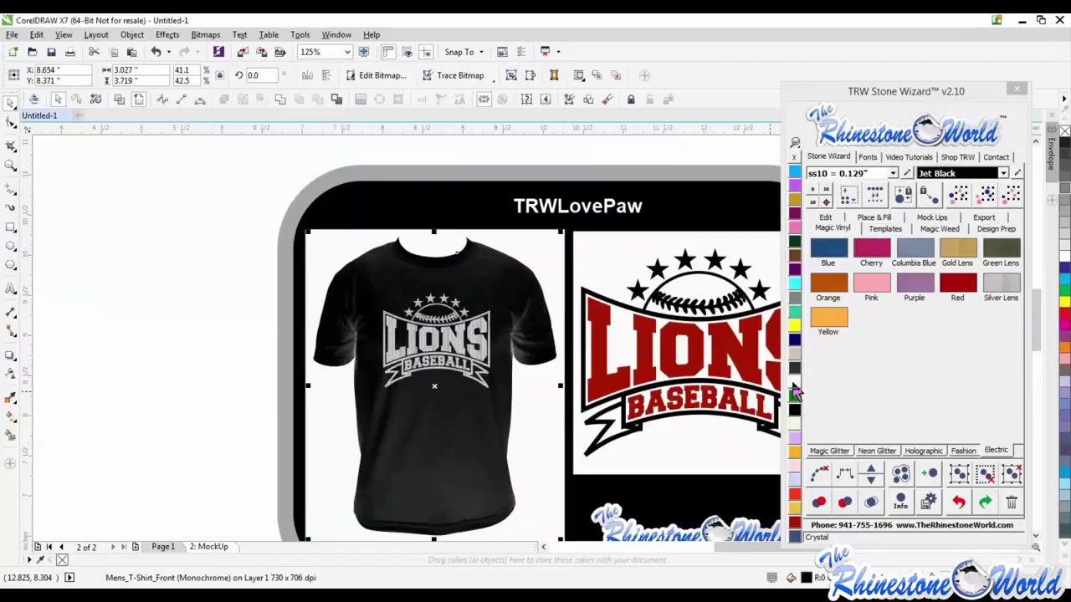
click(795, 391)
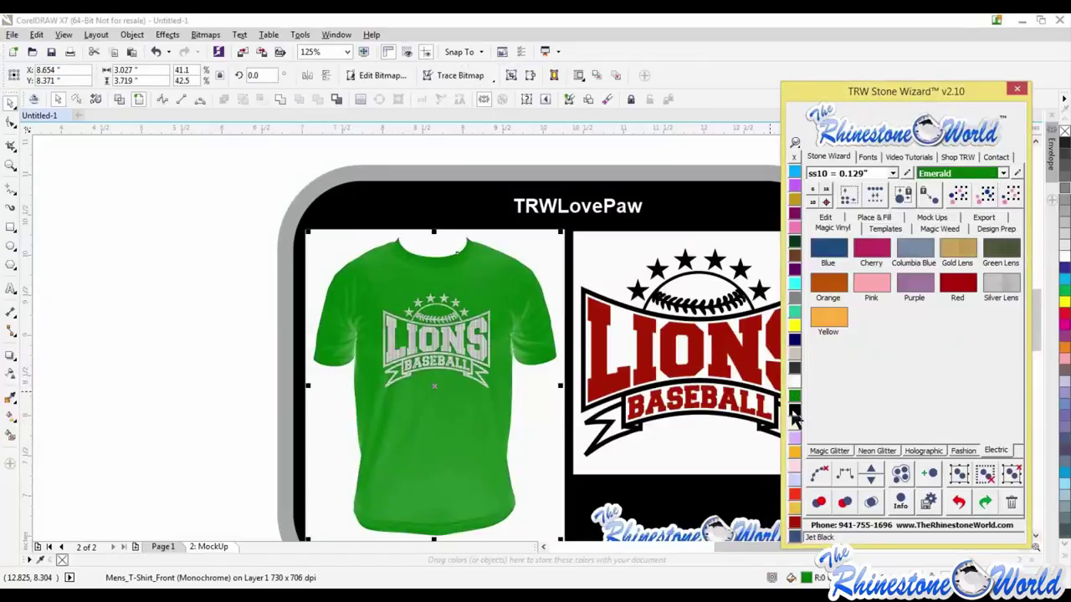
click(180, 382)
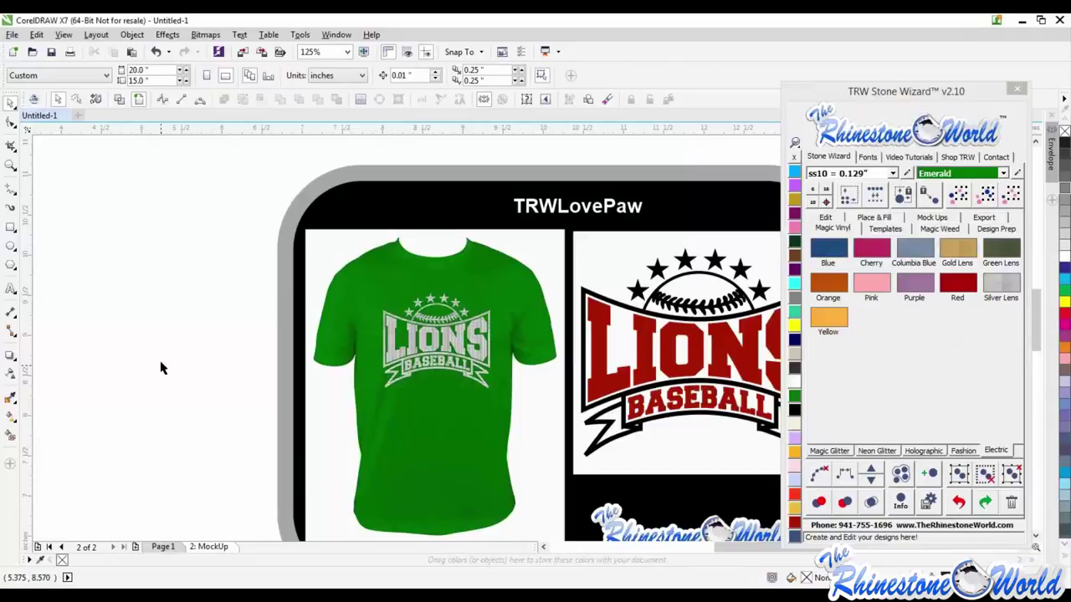
Clear the document by deleting the mockup objects, the MockUp page and the LIONS BASEBALL design on Page 1
scroll(330, 319, down, 4)
key(ctrl+a)
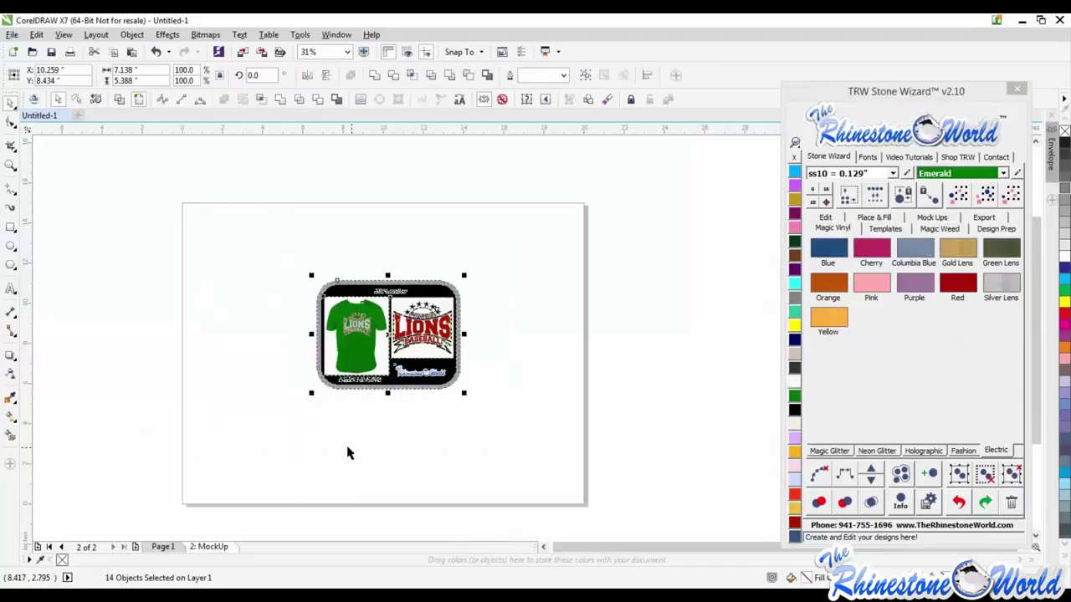
key(Delete)
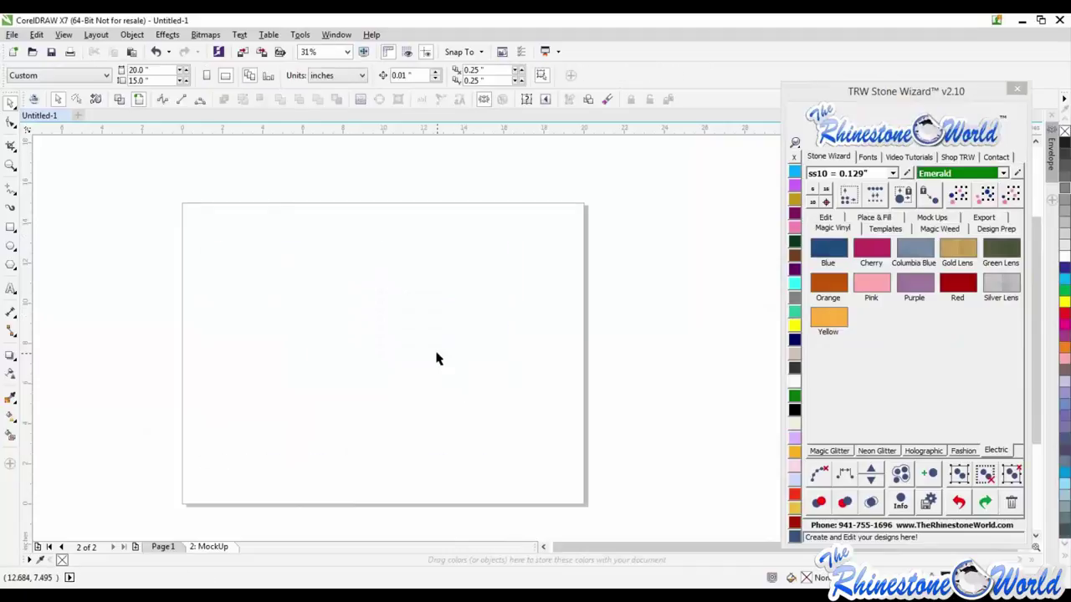
right_click(221, 547)
click(383, 364)
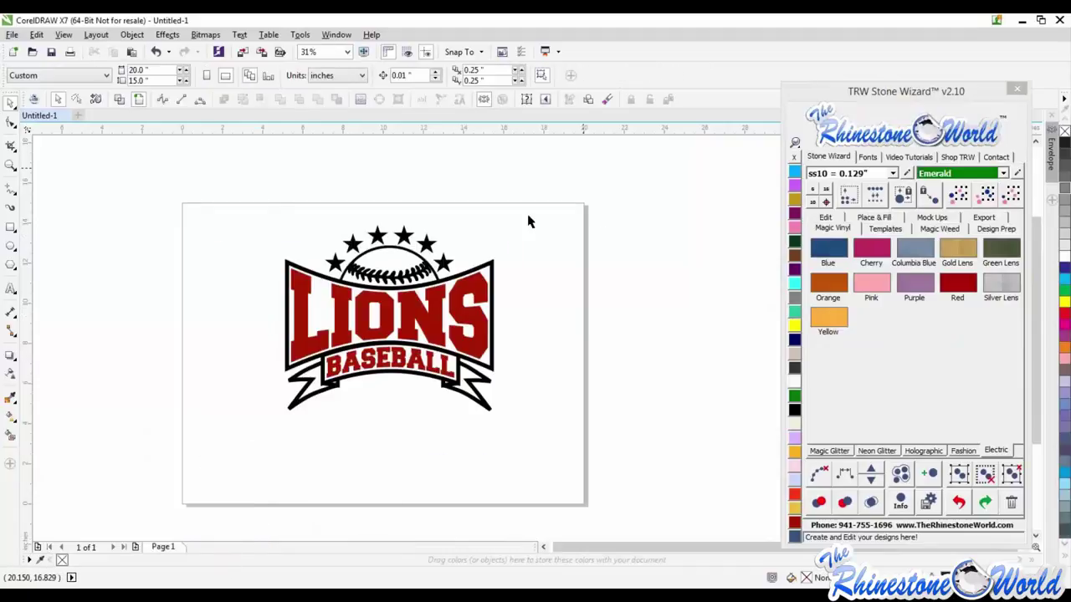
drag(581, 171, 141, 446)
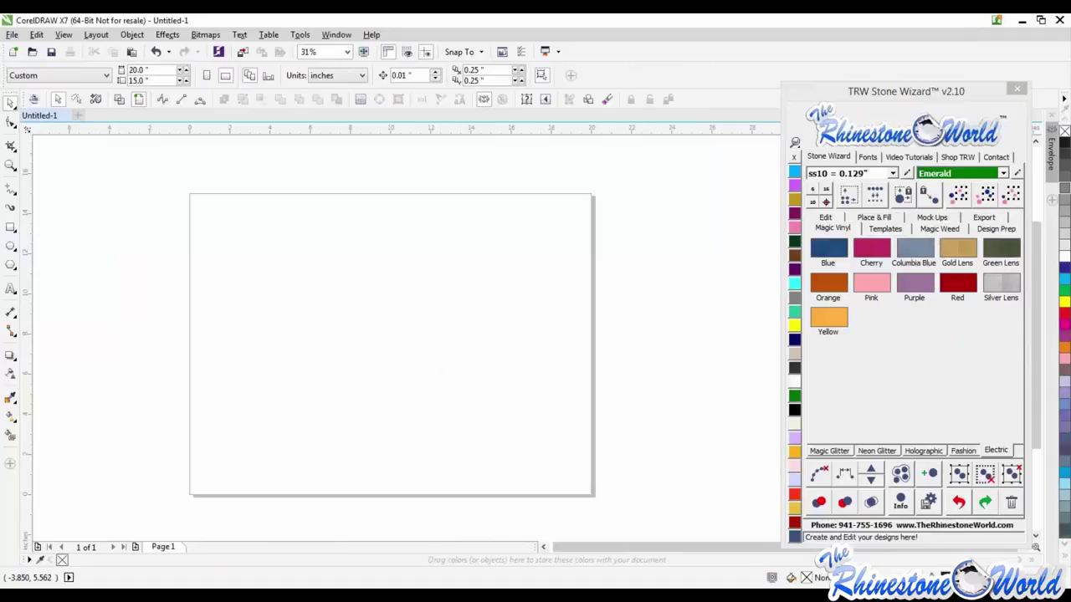
Place the TRW Hockey Decal Magic Templates Vol. 1 preview image, examine its designs up close, and delete it
click(356, 308)
drag(407, 347, 691, 534)
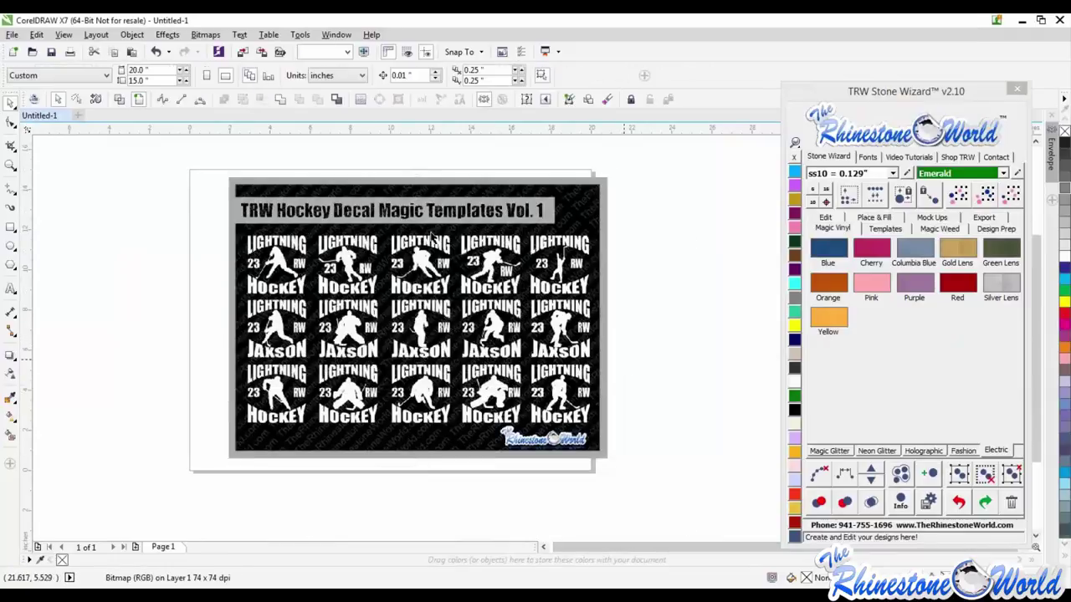
scroll(422, 243, up, 1)
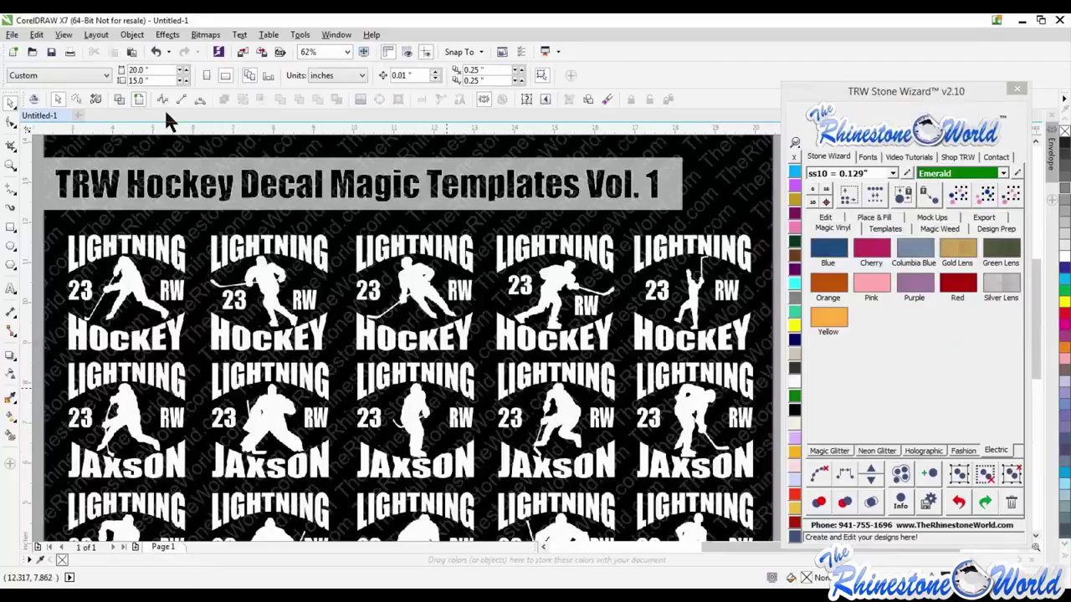
scroll(557, 262, down, 1)
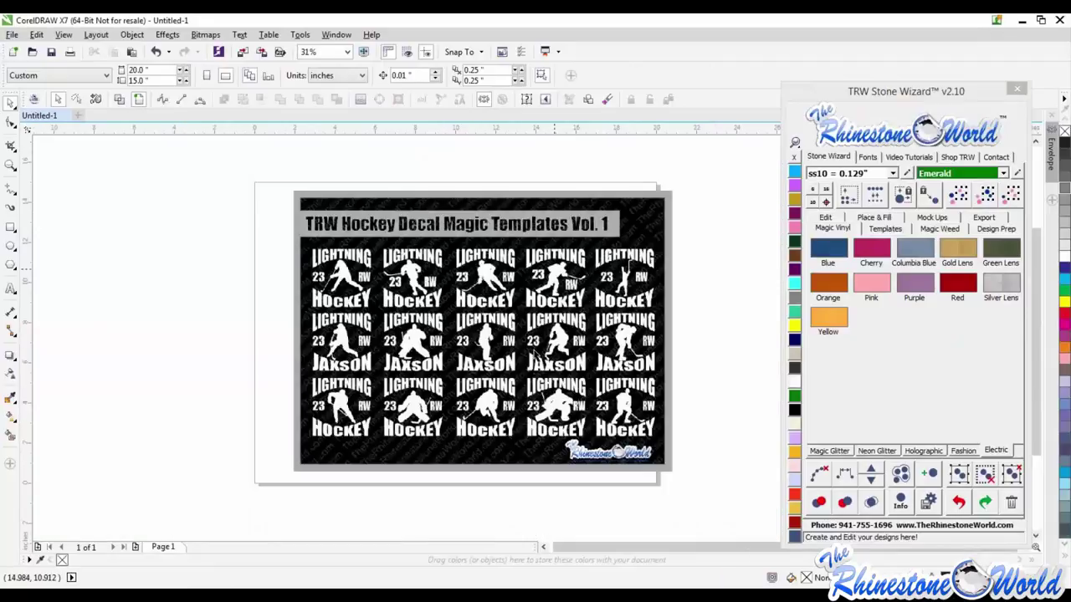
scroll(535, 351, up, 1)
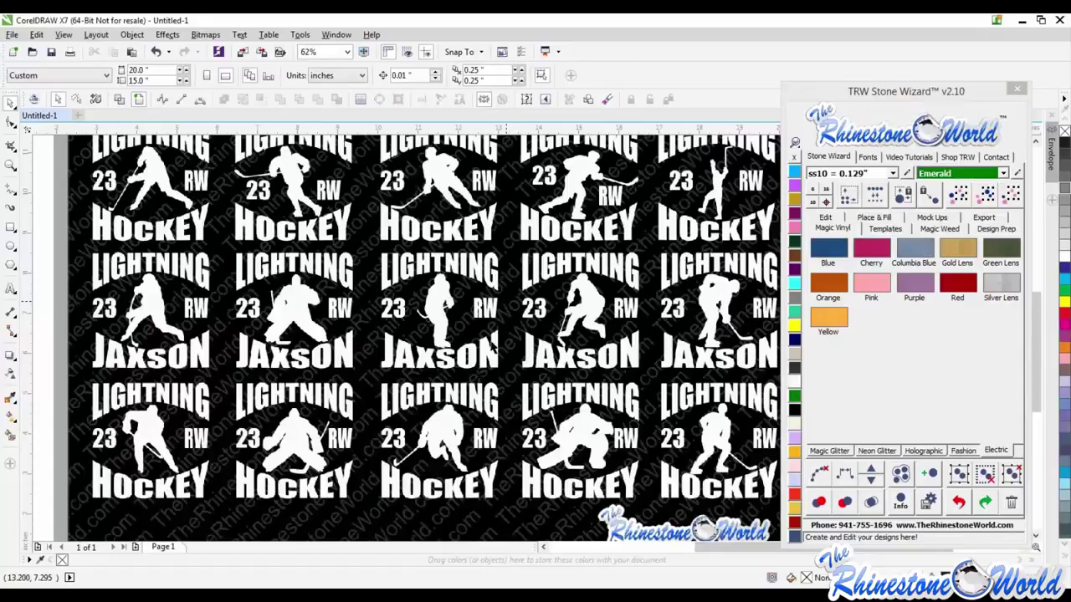
scroll(321, 266, down, 1)
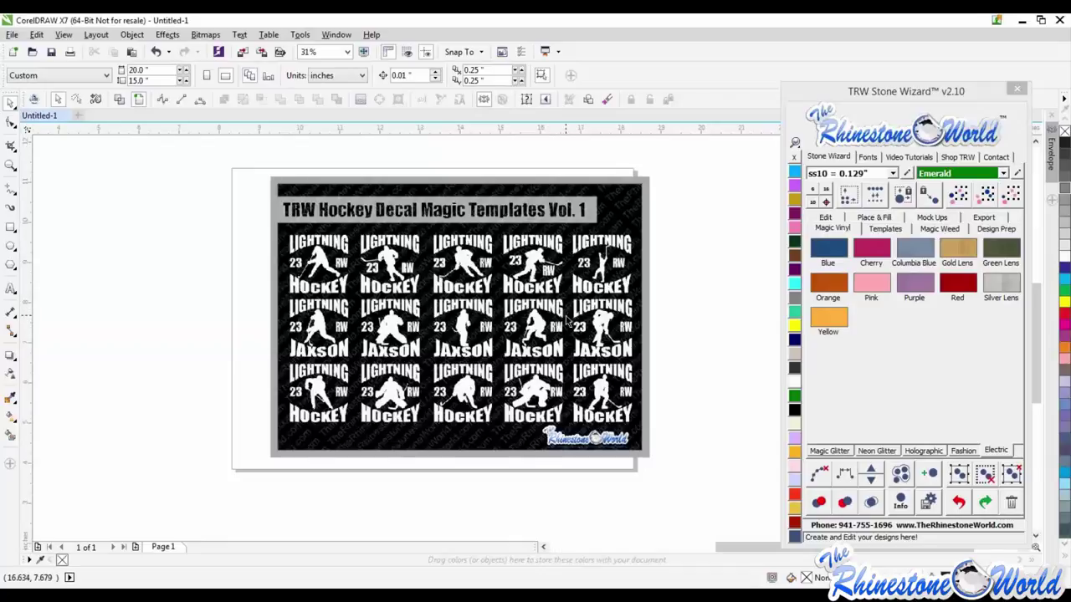
scroll(574, 320, up, 2)
scroll(568, 316, down, 2)
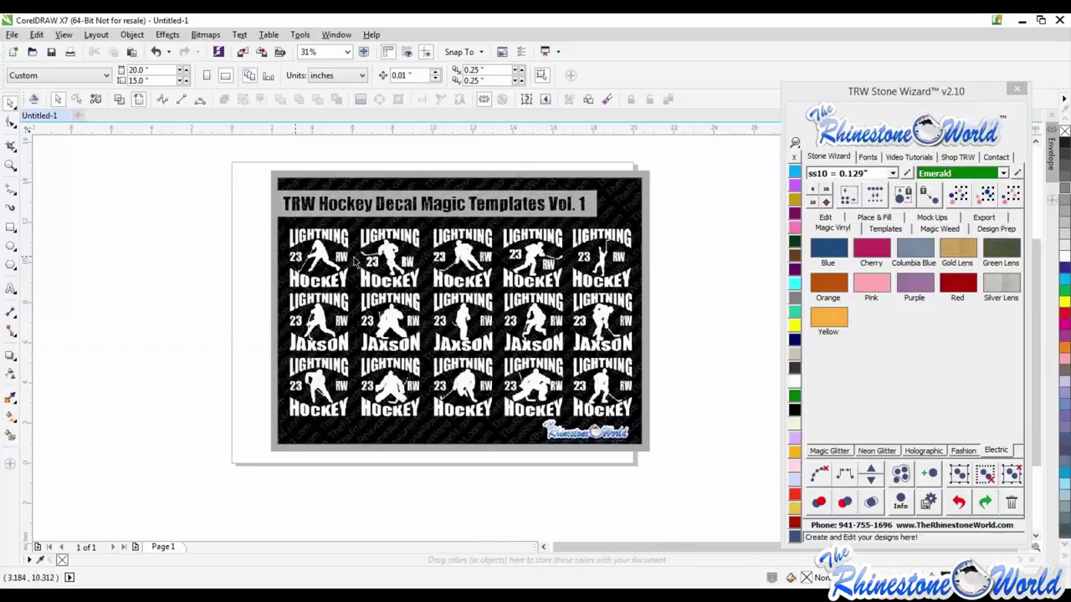
click(528, 349)
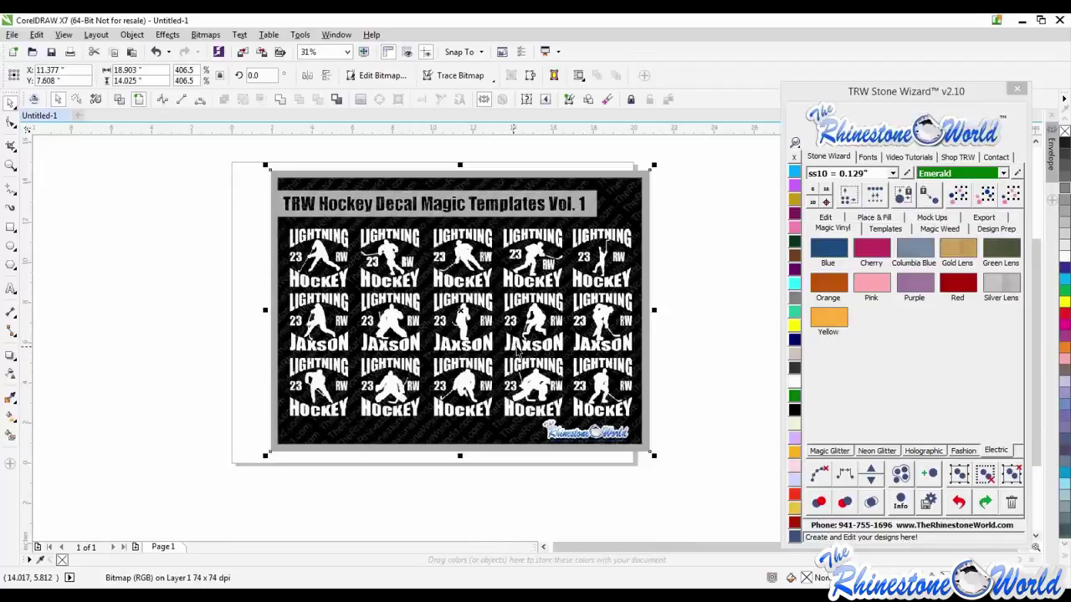
key(Delete)
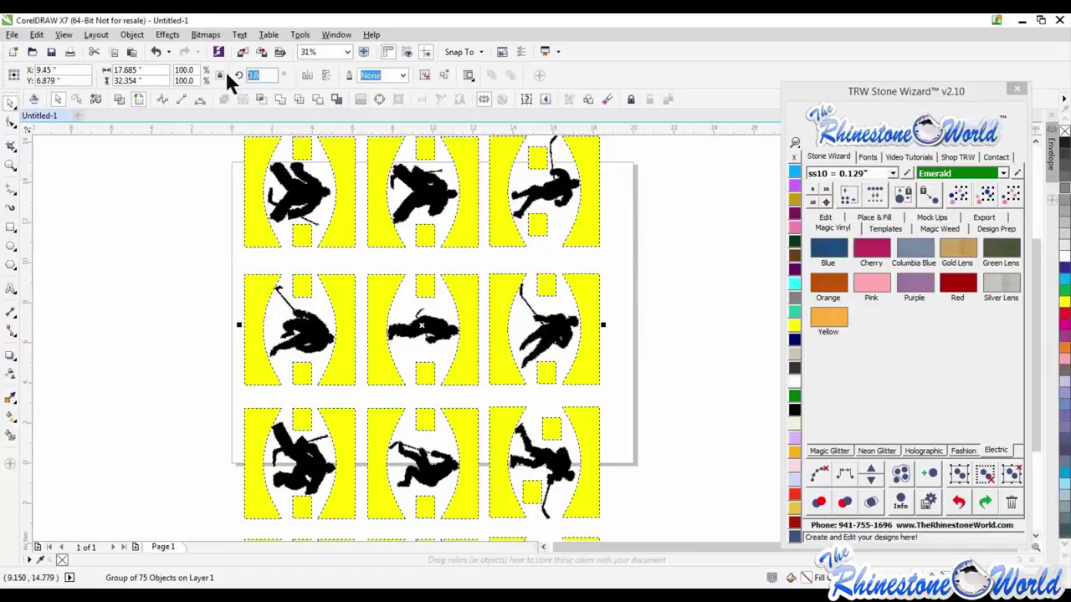
Rotate the group of yellow-and-black hockey templates 90 degrees and ungroup it
text(90)
key(Return)
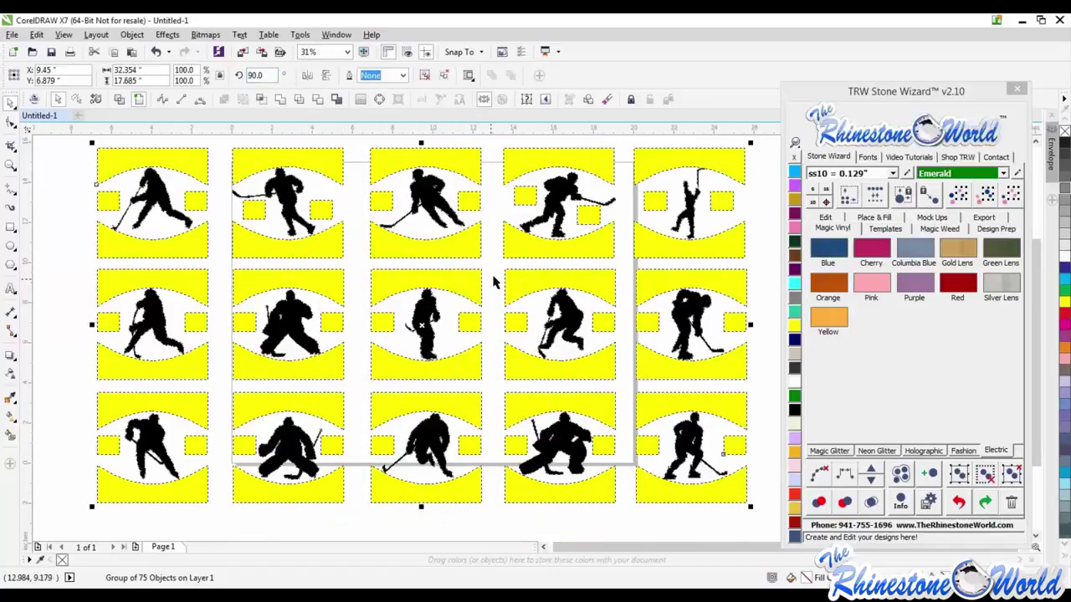
scroll(494, 283, down, 2)
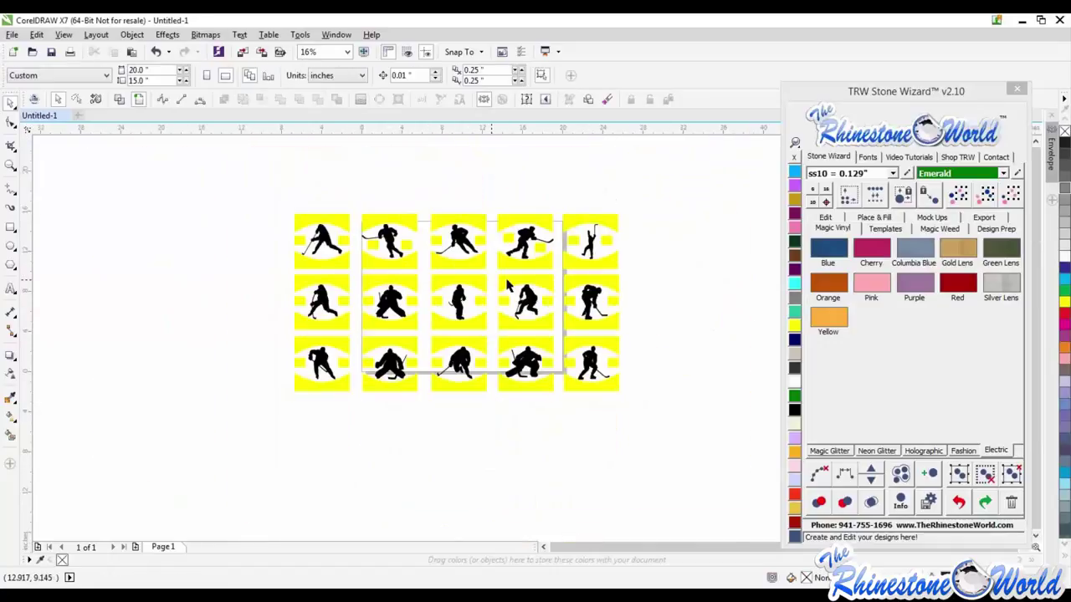
click(1014, 476)
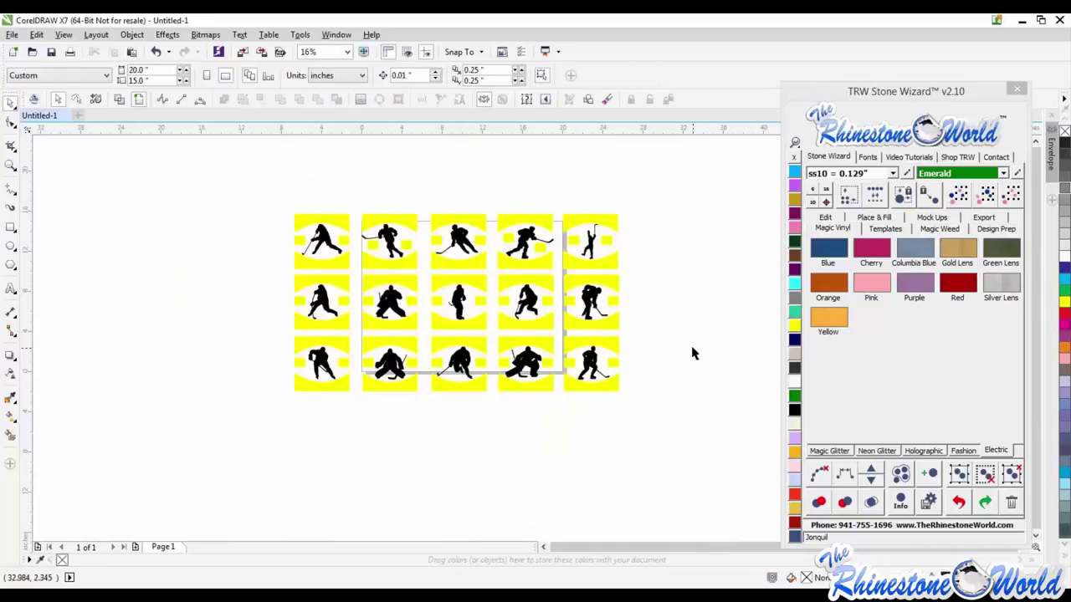
Add the artistic text SHARKS in College-Black at 175 pt beside the hockey templates
scroll(618, 328, down, 1)
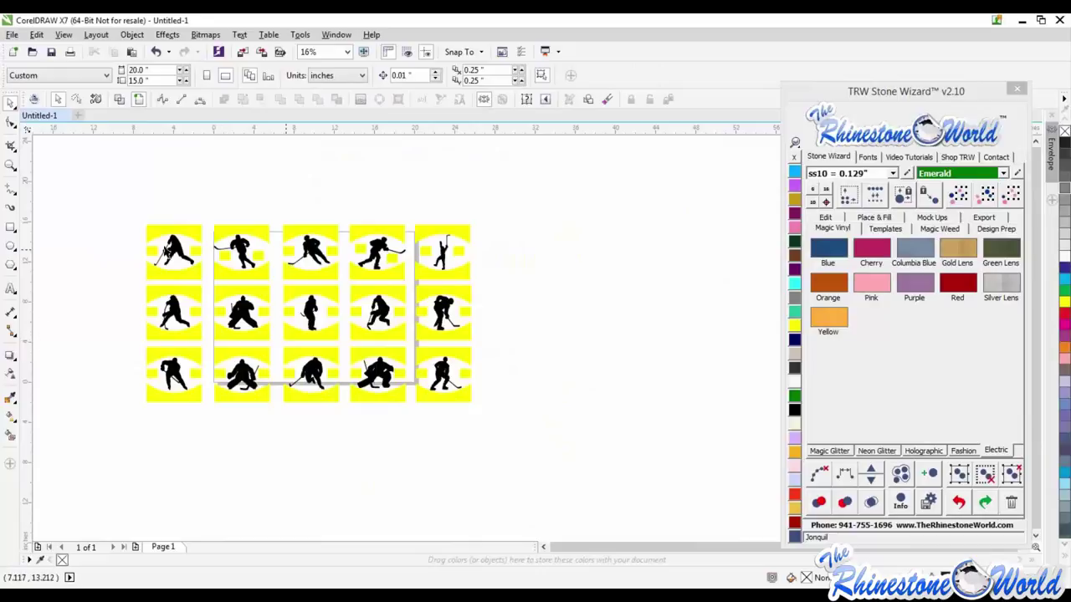
click(11, 289)
click(621, 331)
text(SHARKS)
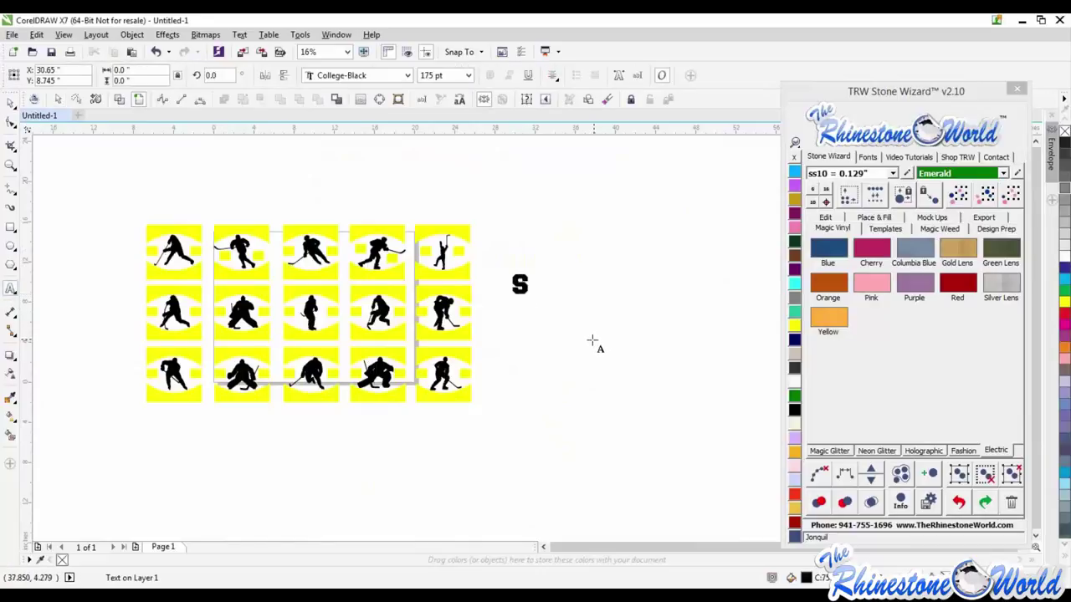
click(11, 101)
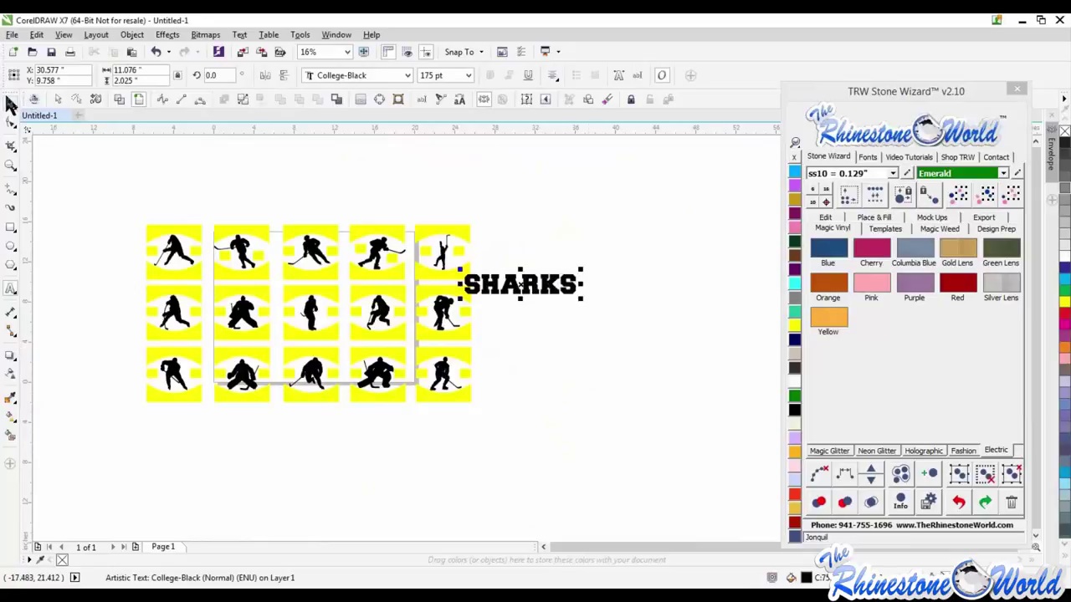
drag(519, 285, 542, 256)
Duplicate the SHARKS text just below the original and change the copy to HOCKEY
drag(542, 256, 550, 300)
click(631, 296)
key(F8)
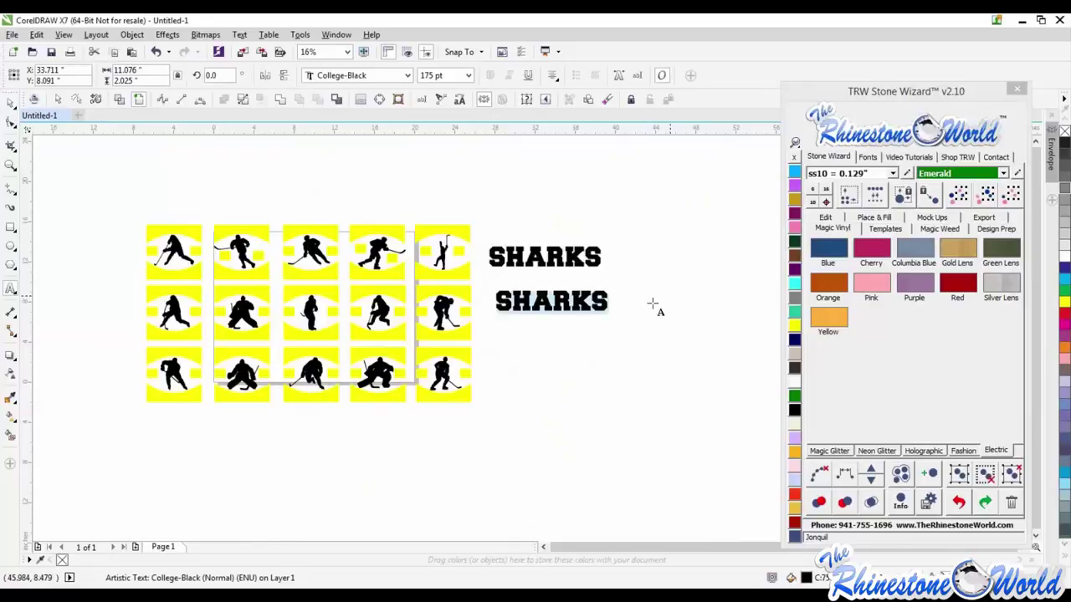
click(635, 306)
key(ctrl+a)
text(HOCKEY)
key(ctrl+space)
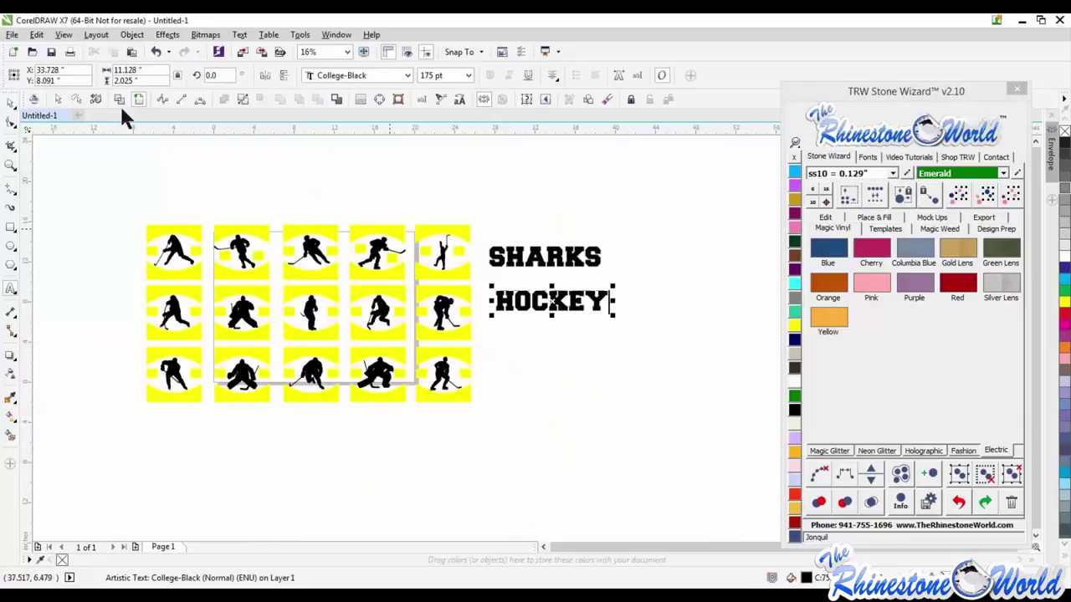
Duplicate the HOCKEY text below itself and replace the copy with the player's first name followed by #26
drag(594, 303, 597, 355)
double_click(597, 356)
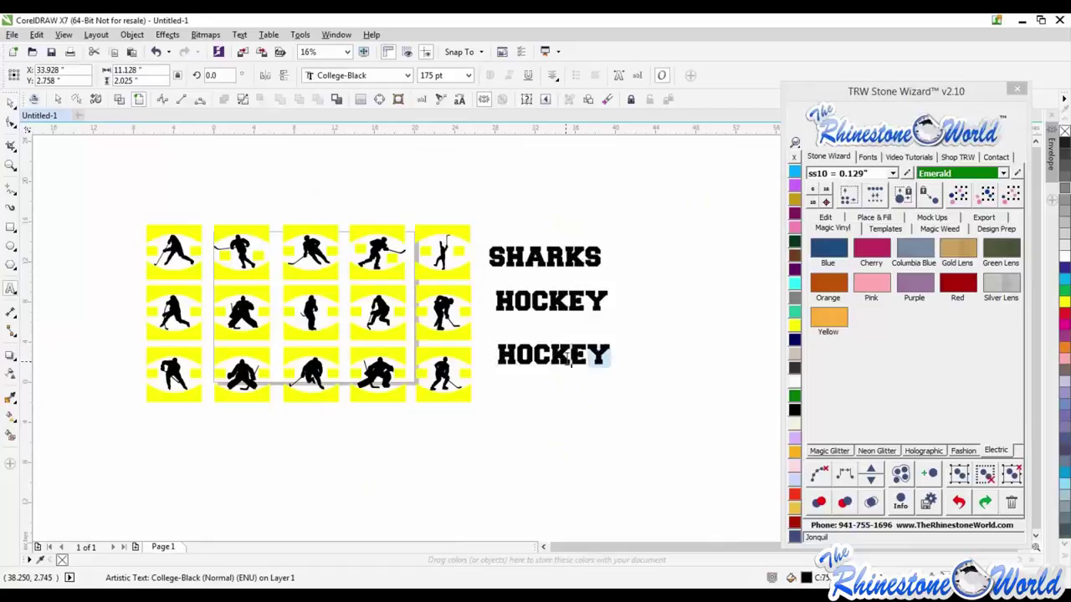
key(BackSpace)
key(BackSpace)
text(YE)
key(ctrl+a)
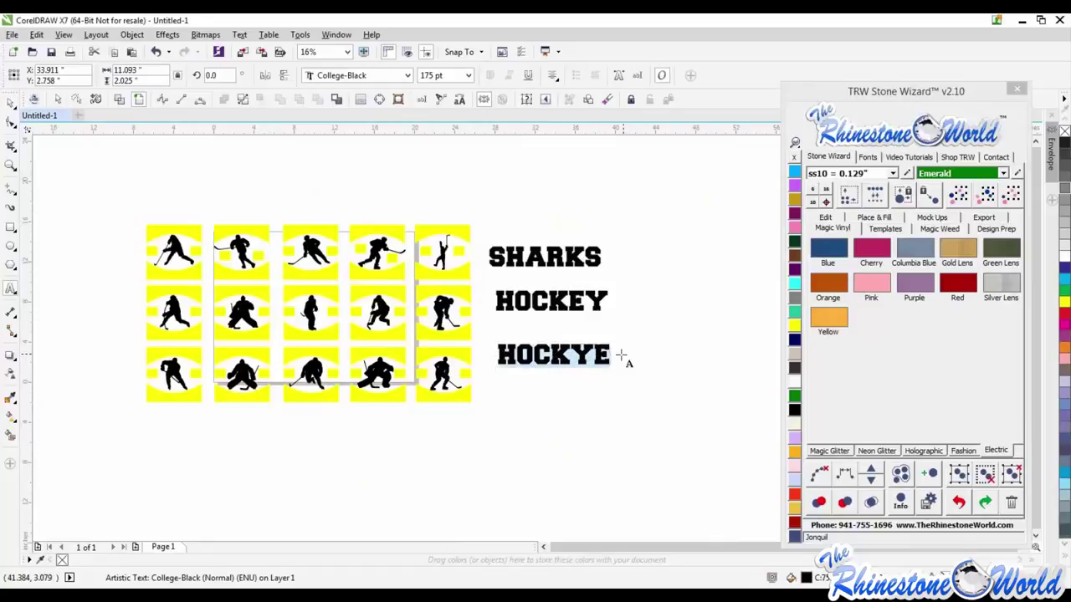
text(RUSS #)
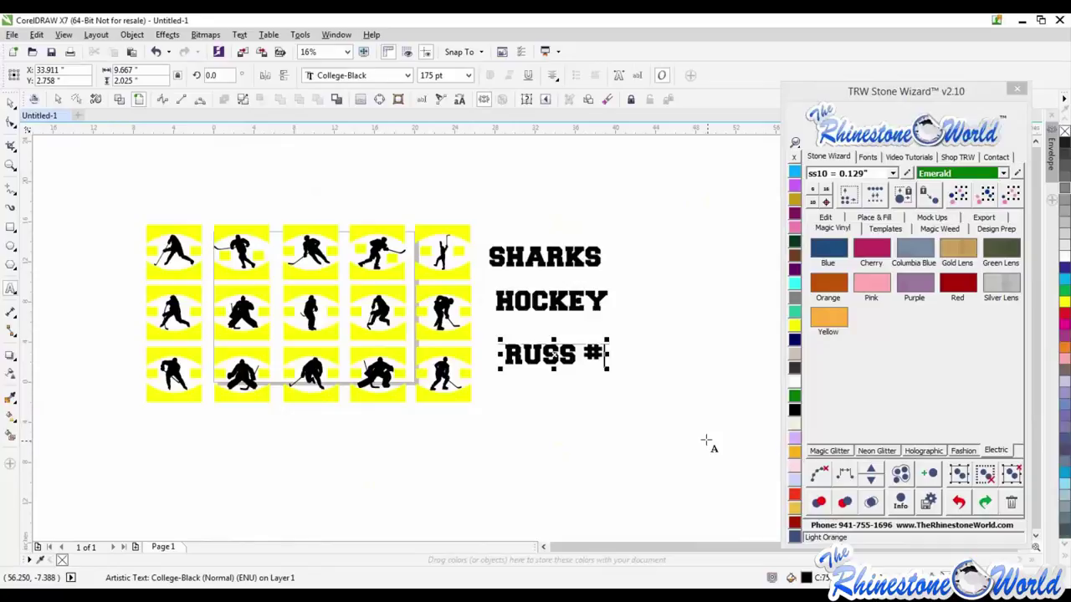
text(26)
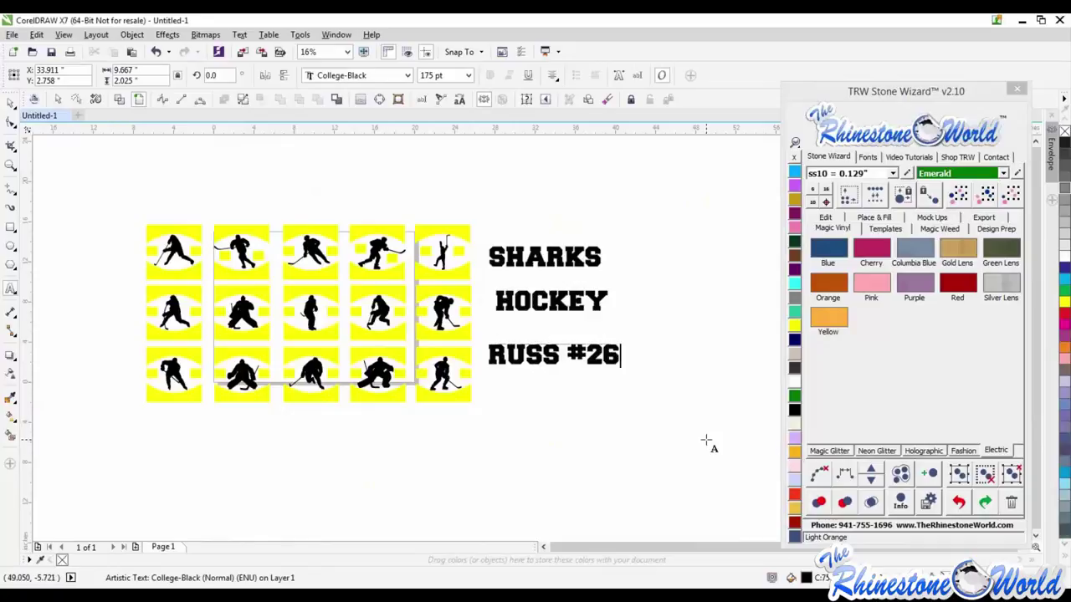
click(11, 107)
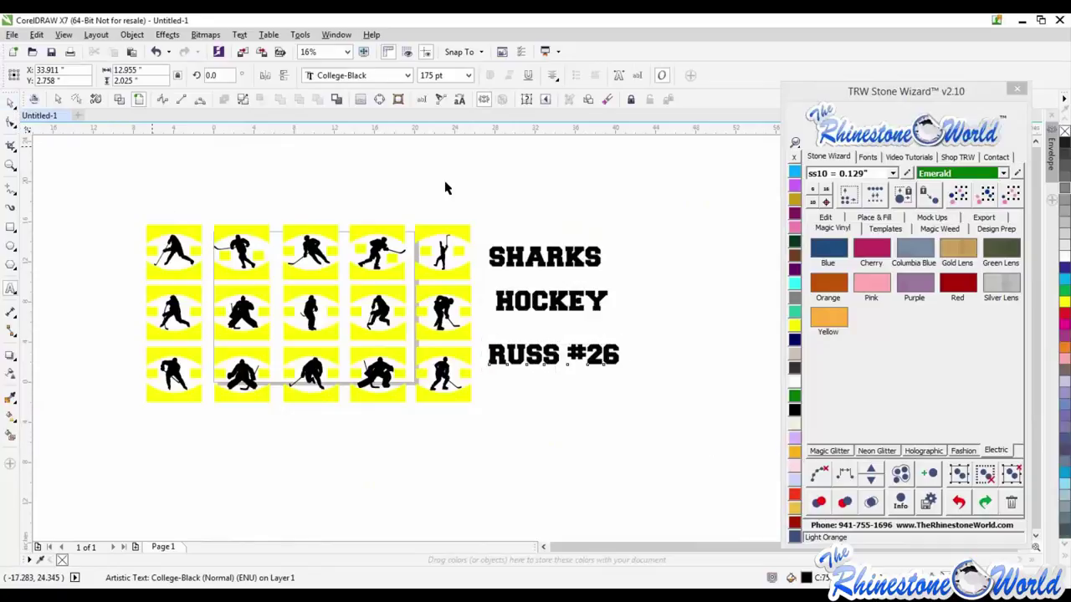
click(444, 184)
Use Magic Envelope to fit SHARKS into the upper yellow areas of the five templates in the first row
click(544, 257)
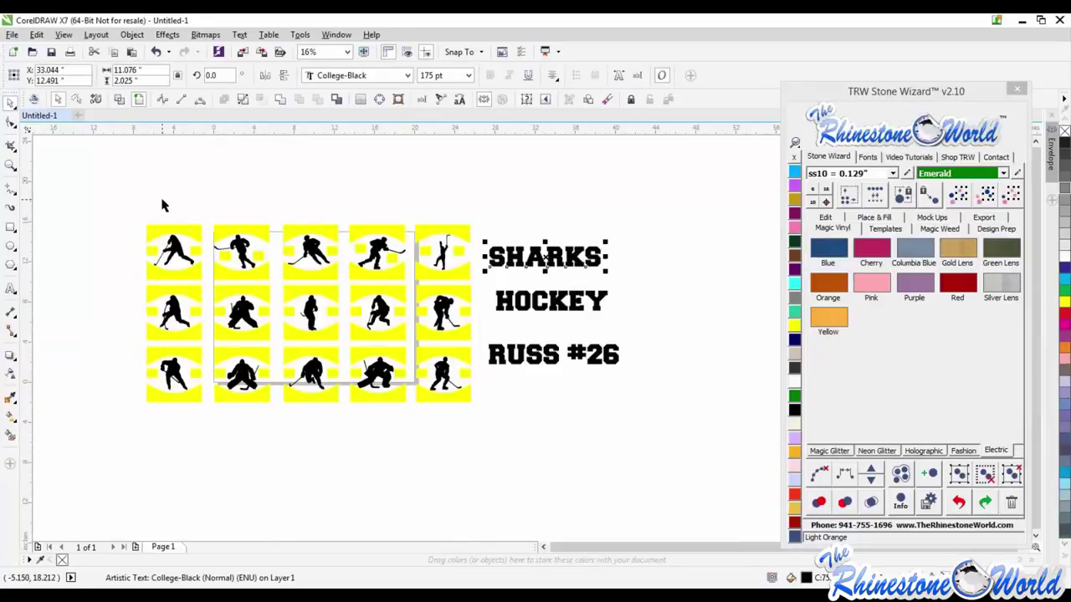
click(825, 216)
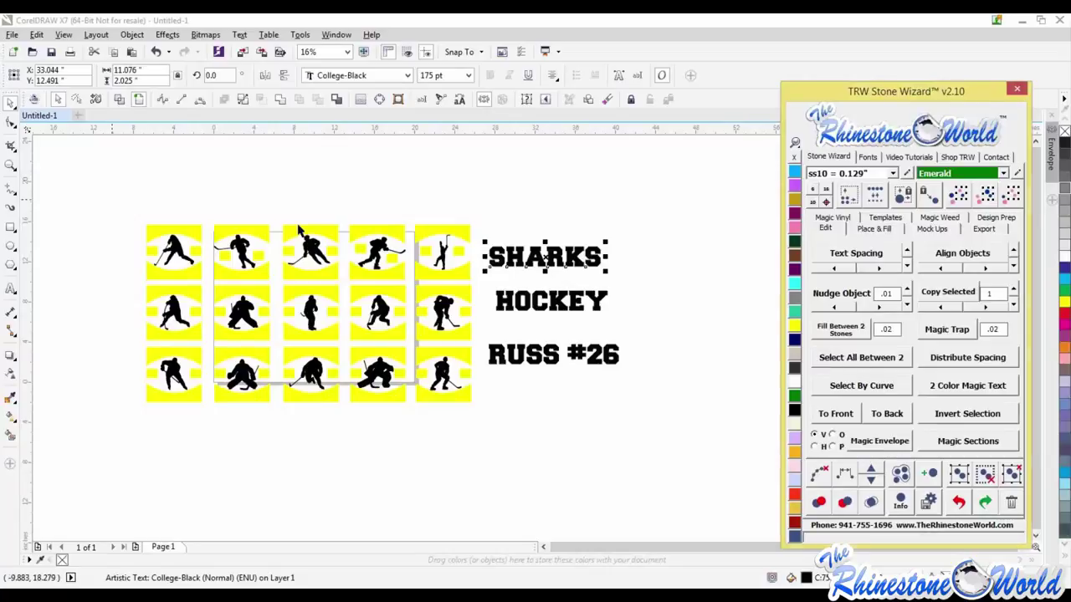
drag(111, 199, 484, 256)
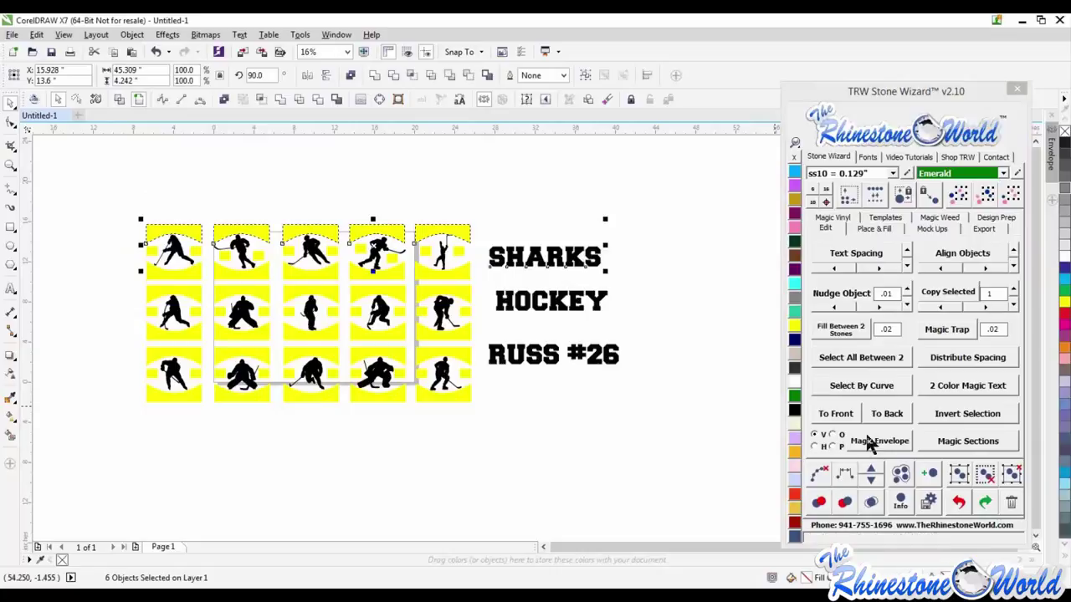
click(836, 441)
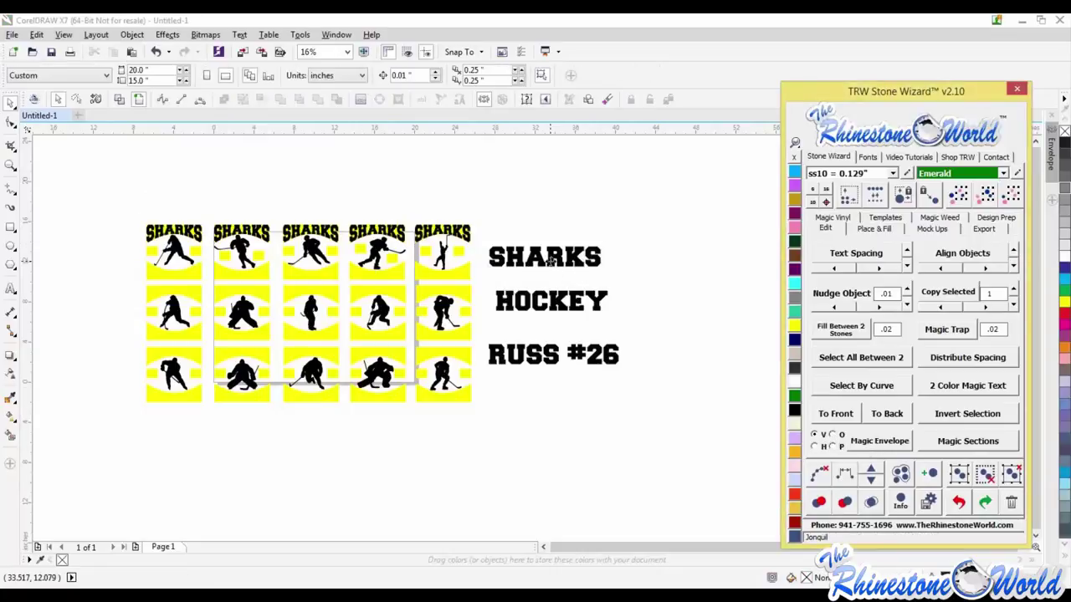
Envelope SHARKS into the upper yellow areas of all templates in the second and third rows
click(550, 261)
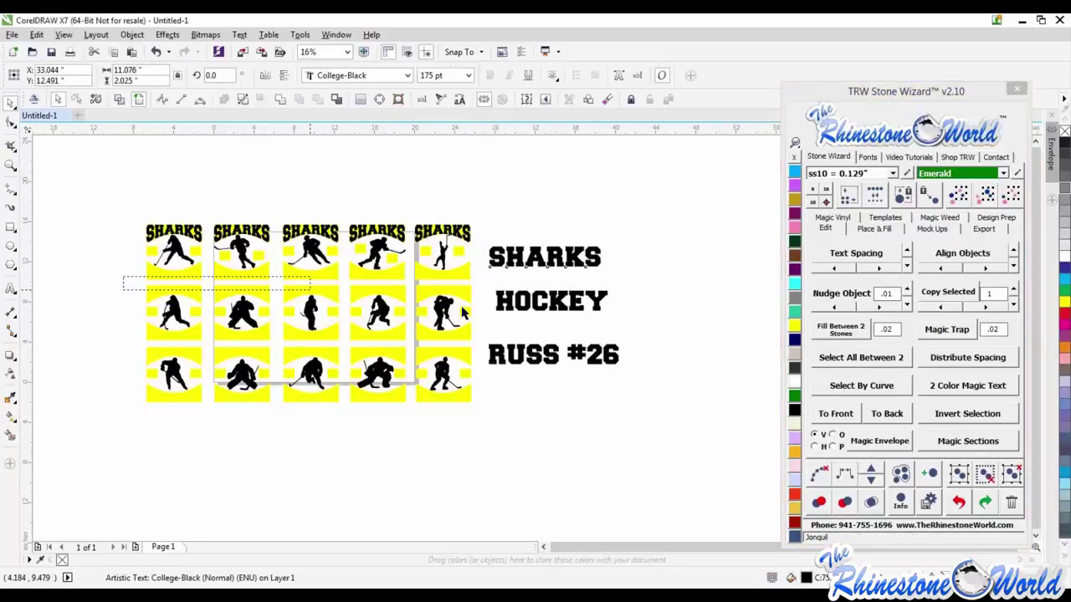
drag(125, 280, 478, 318)
drag(124, 343, 469, 386)
click(873, 471)
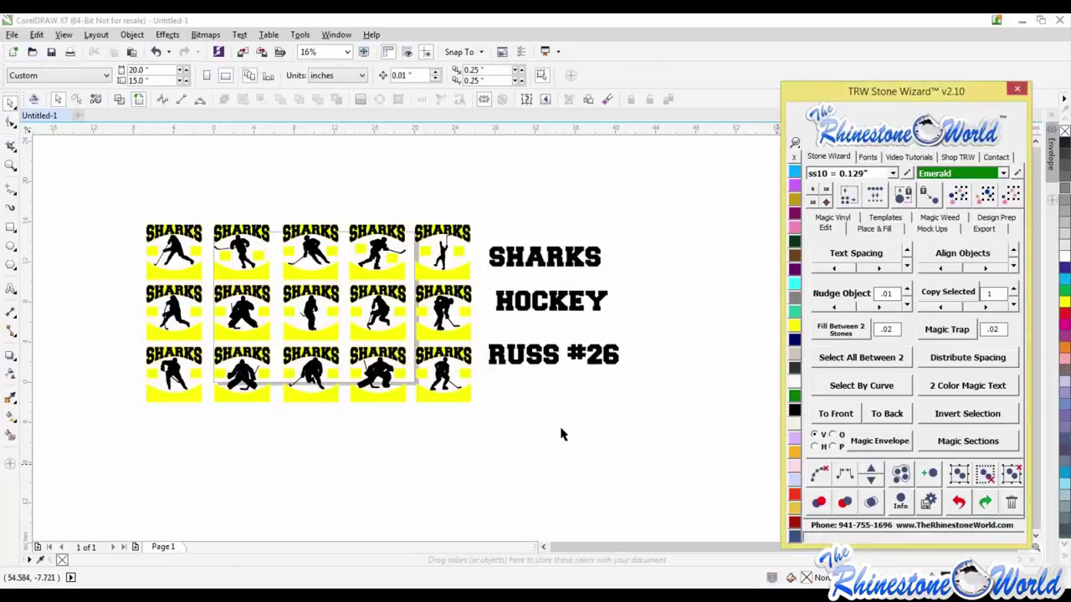
Envelope the HOCKEY text into the lower yellow areas of the five templates in the first row
click(526, 307)
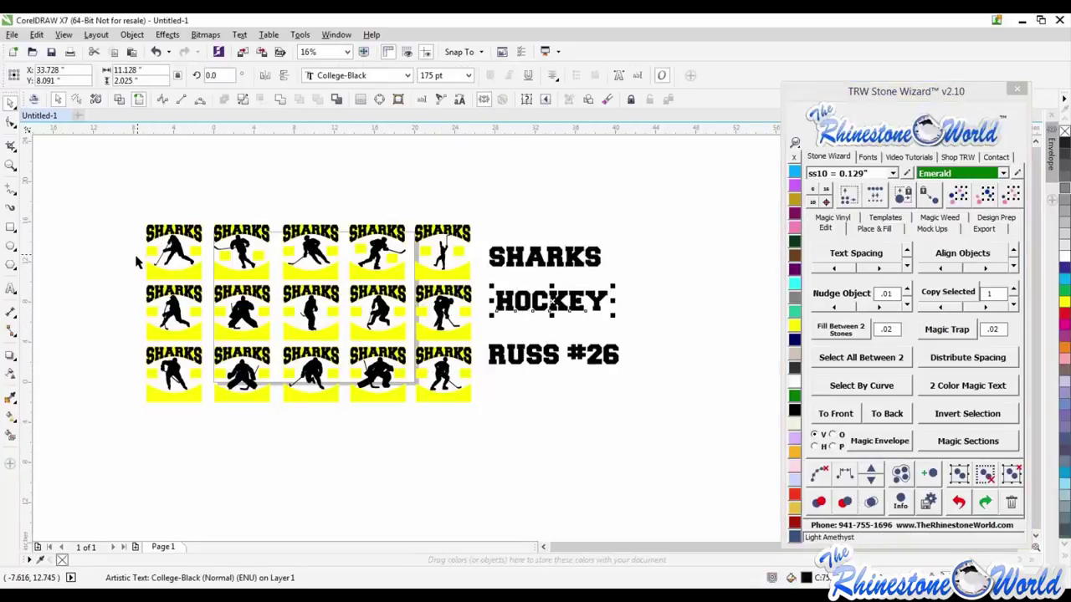
click(874, 444)
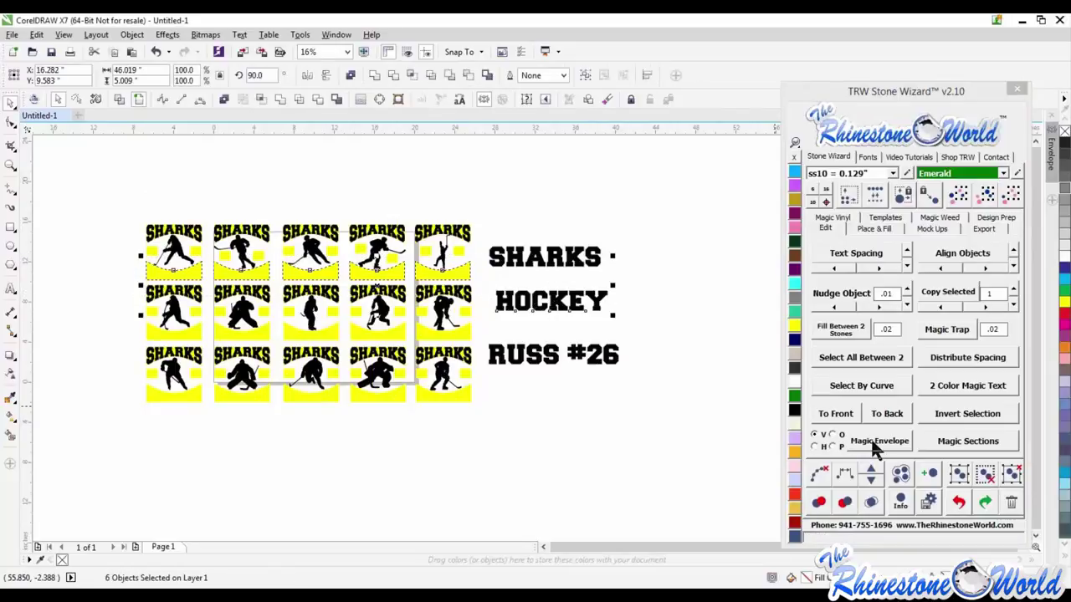
click(874, 443)
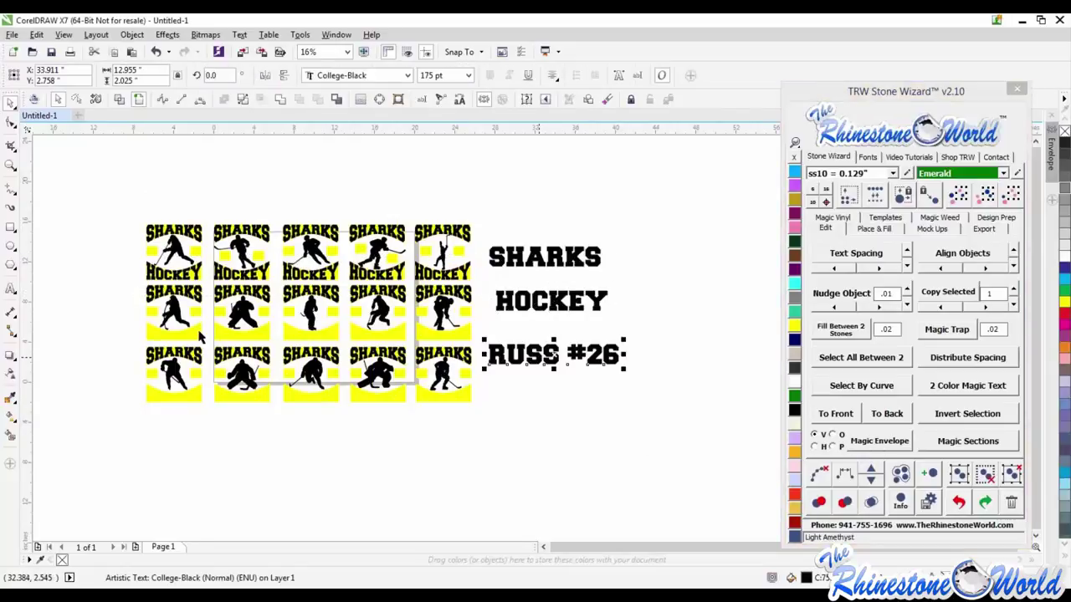
Envelope the player name and #26 text into the lower yellow areas of the second- and third-row templates
drag(485, 311, 130, 386)
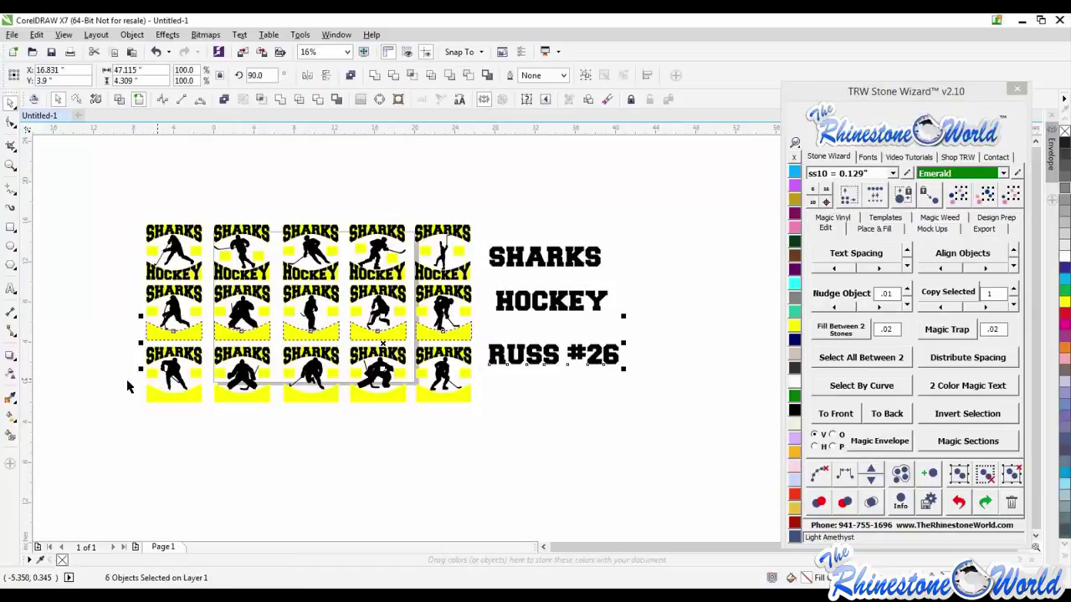
drag(478, 421, 131, 373)
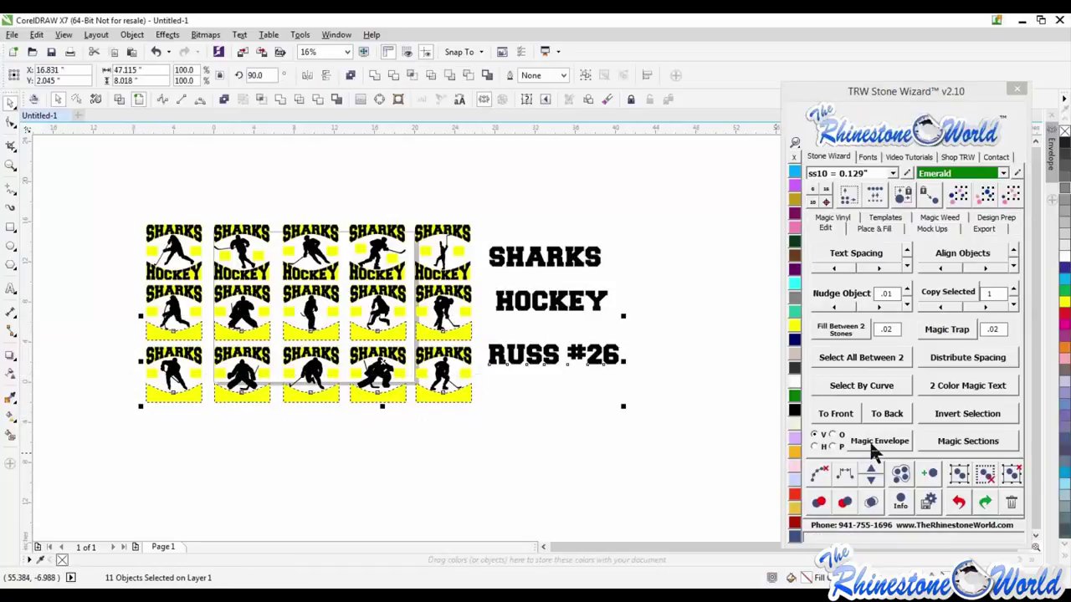
click(874, 443)
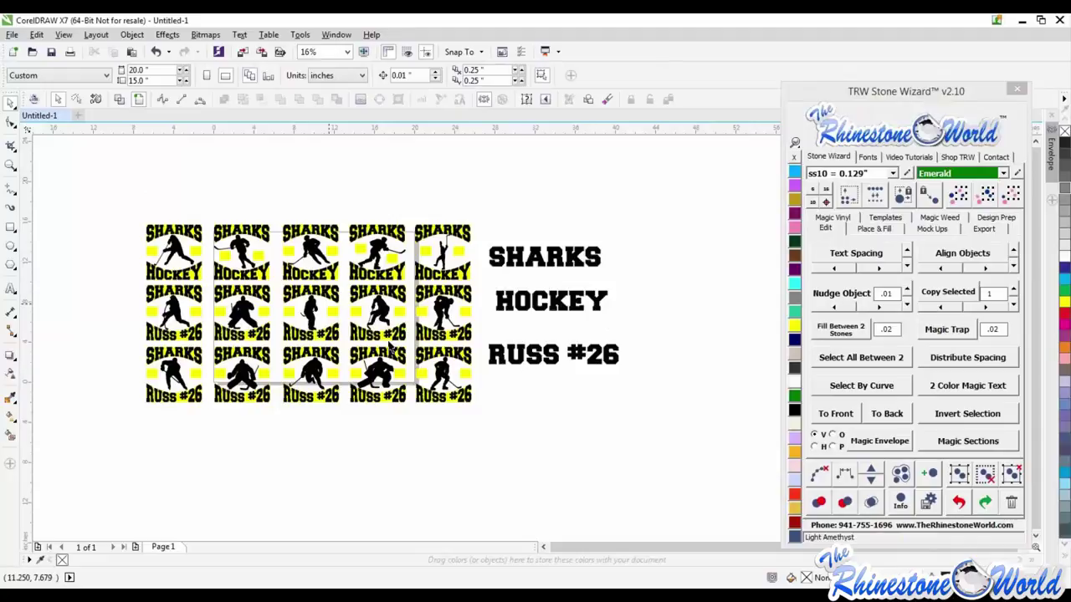
Duplicate the player name text just below the original and replace the copy with 26
scroll(593, 370, up, 1)
drag(595, 351, 594, 409)
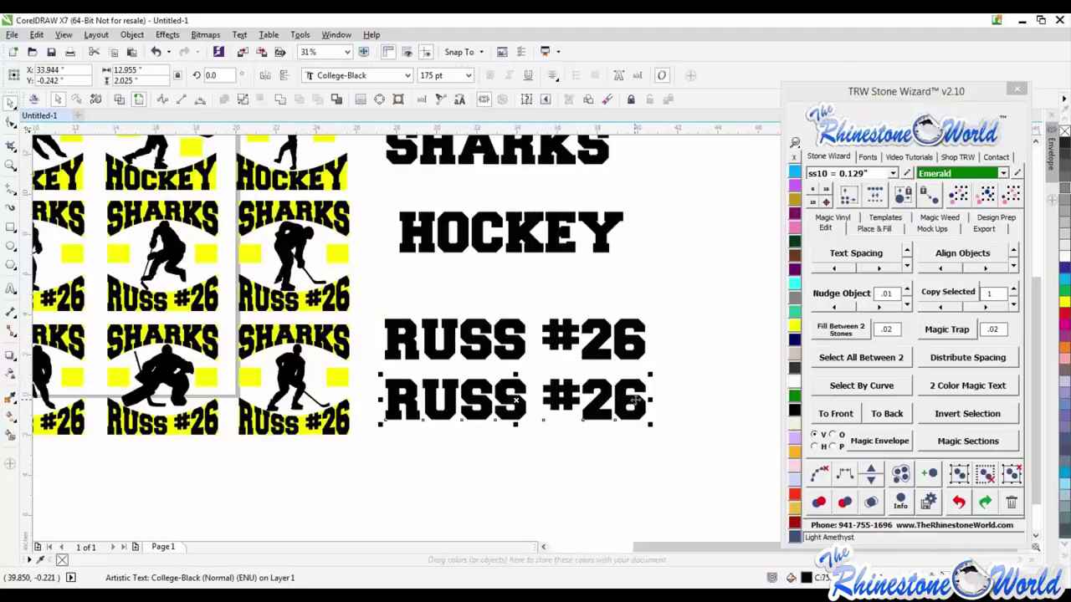
double_click(635, 402)
key(ctrl+a)
text(2)
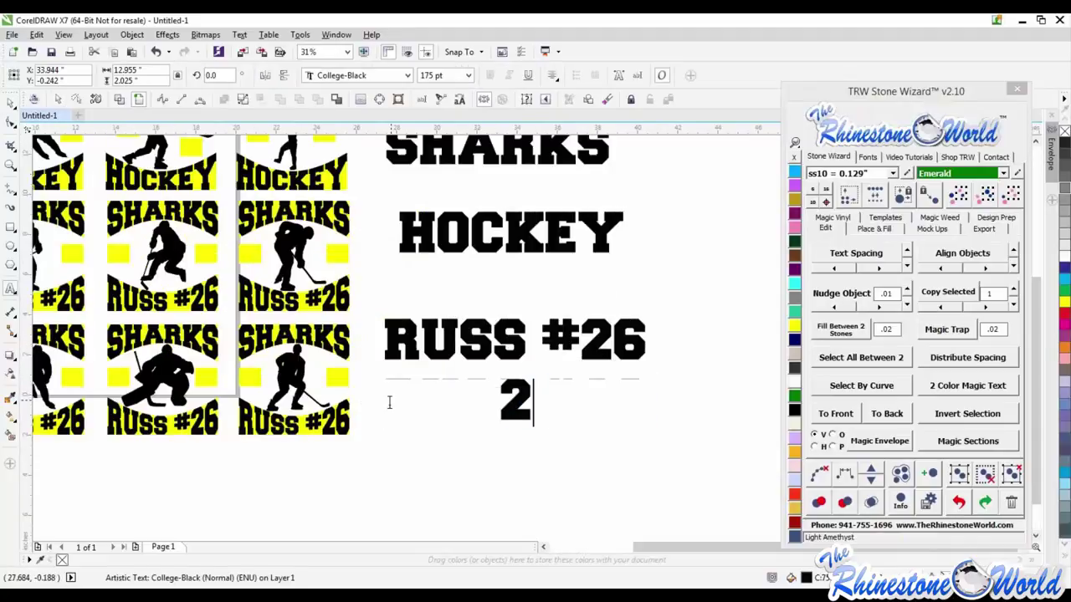
text(6)
click(10, 102)
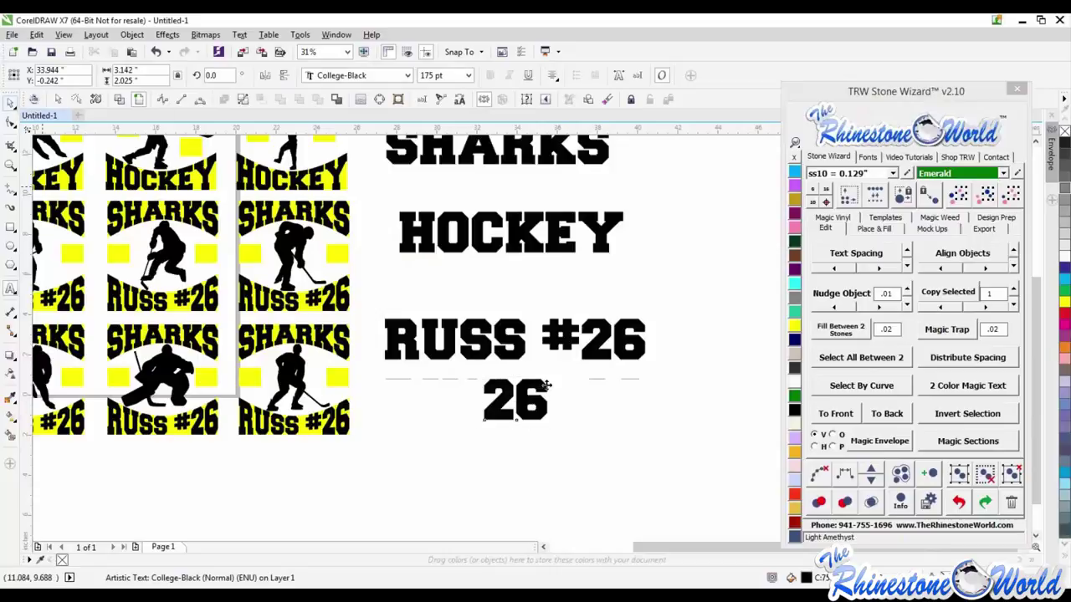
Duplicate the standalone 26 beside itself and change the copy to the letter C
drag(595, 404, 697, 404)
double_click(617, 400)
key(ctrl+a)
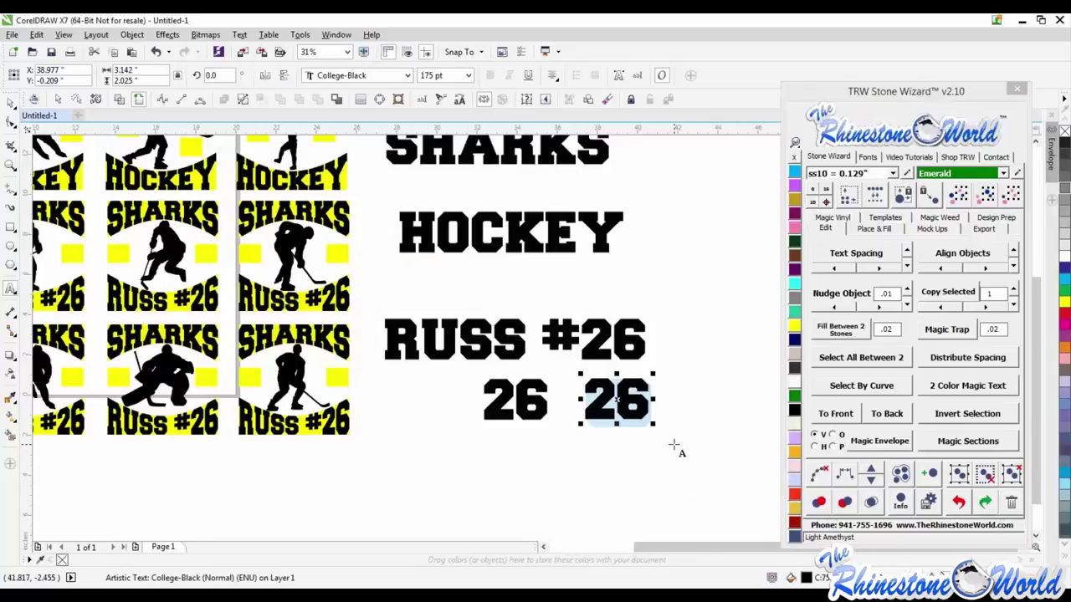
text(C)
key(ctrl+space)
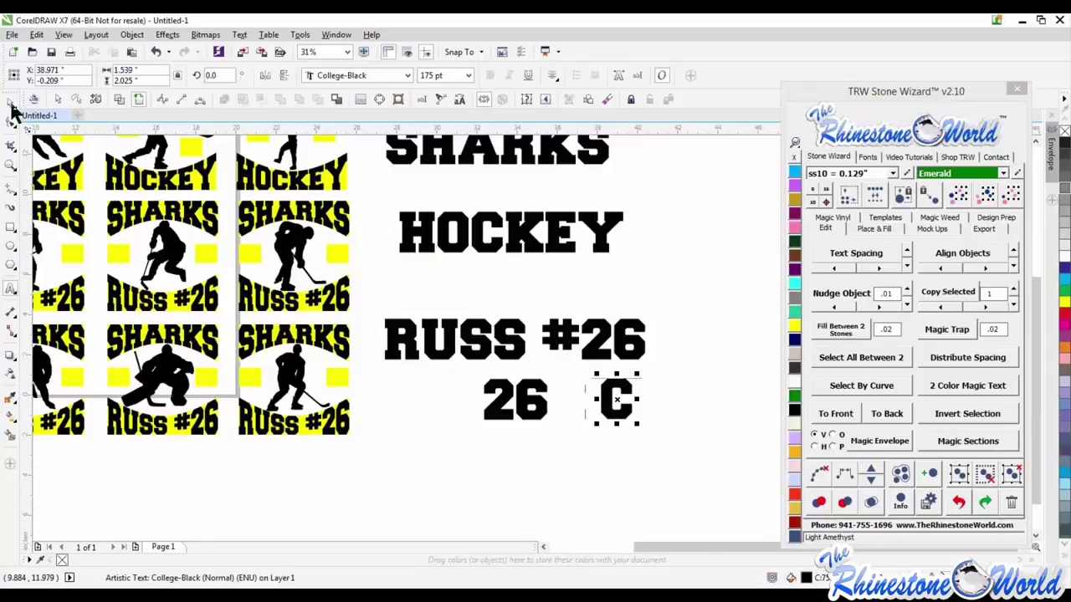
click(494, 466)
scroll(495, 466, down, 2)
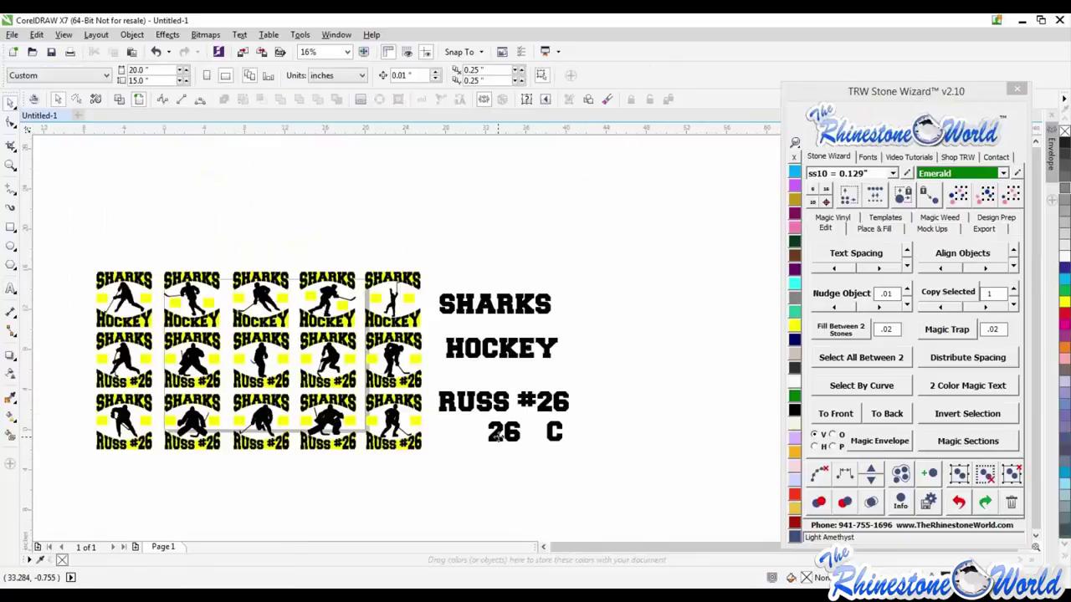
Envelope the standalone 26 into the small yellow box left of the player in all fifteen templates
click(502, 432)
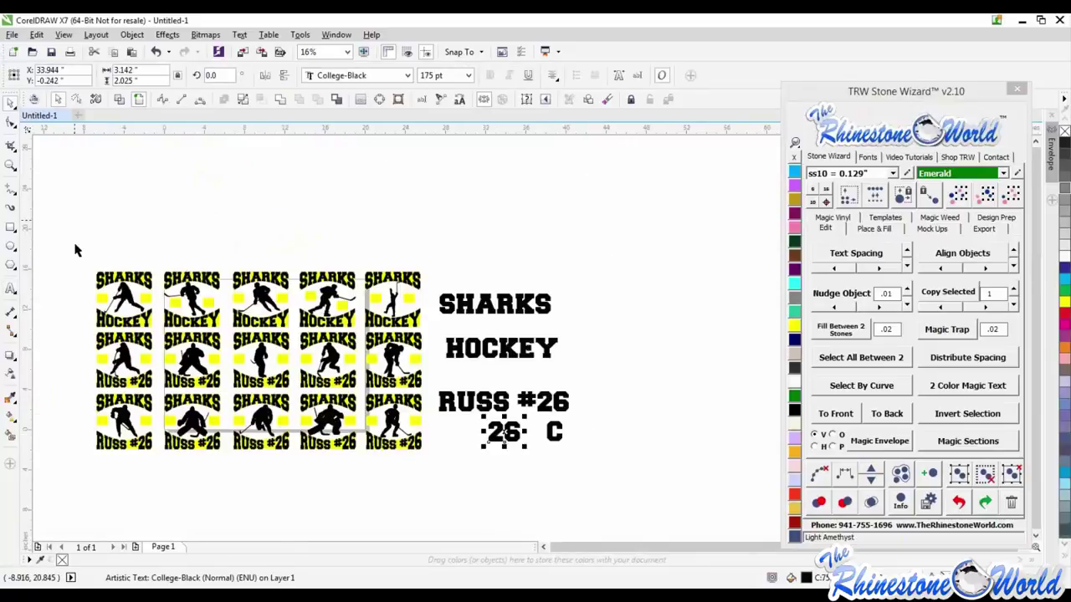
drag(74, 227, 107, 459)
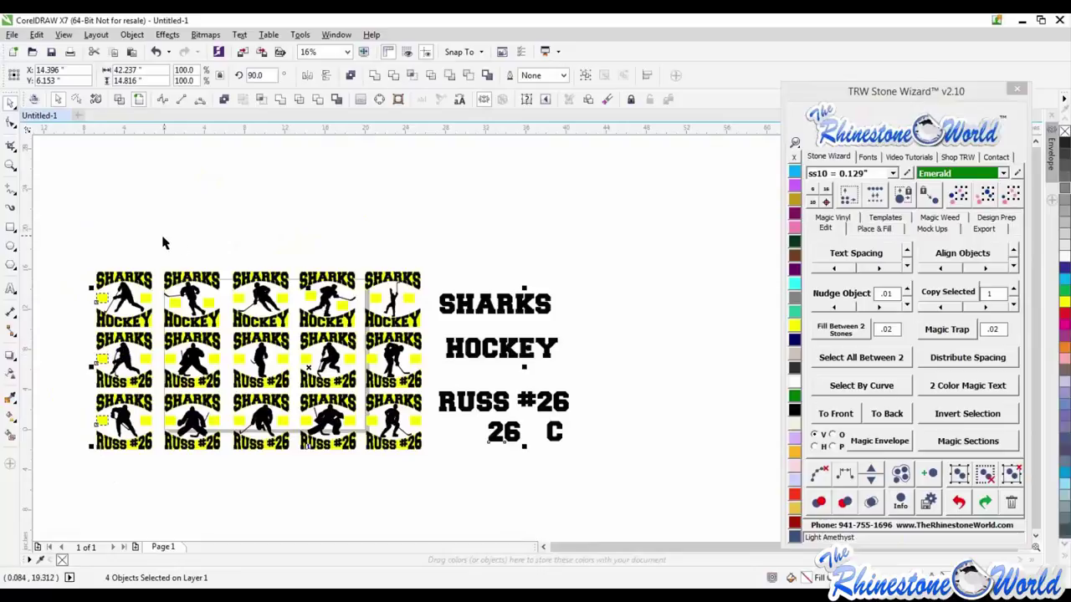
drag(163, 243, 172, 459)
drag(226, 234, 248, 452)
drag(289, 245, 318, 451)
drag(361, 242, 376, 452)
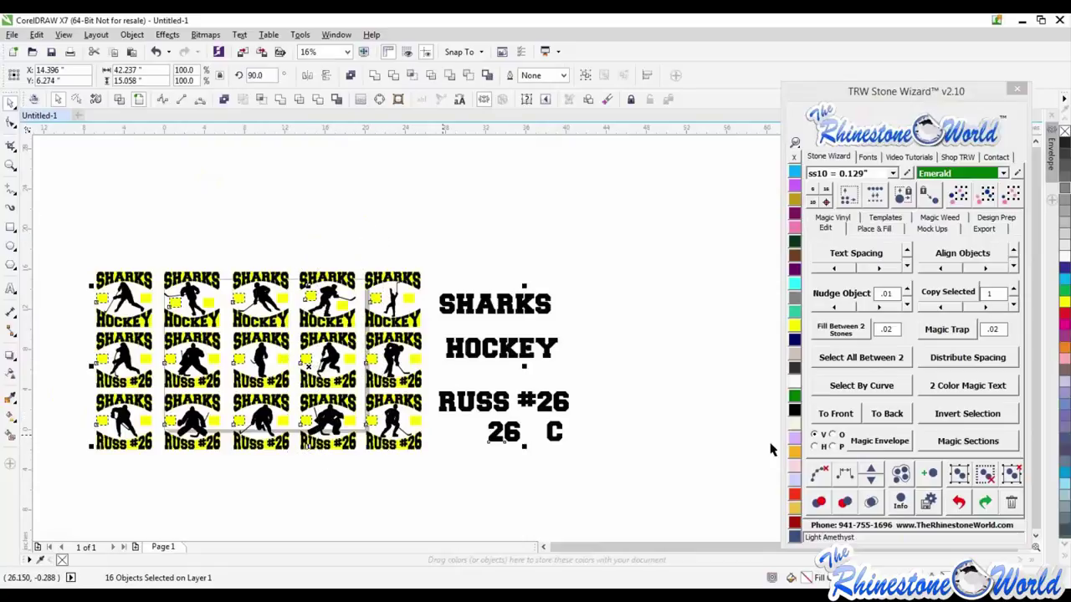
click(898, 444)
Envelope the letter C into the small yellow box right of the player in all fifteen templates
click(554, 432)
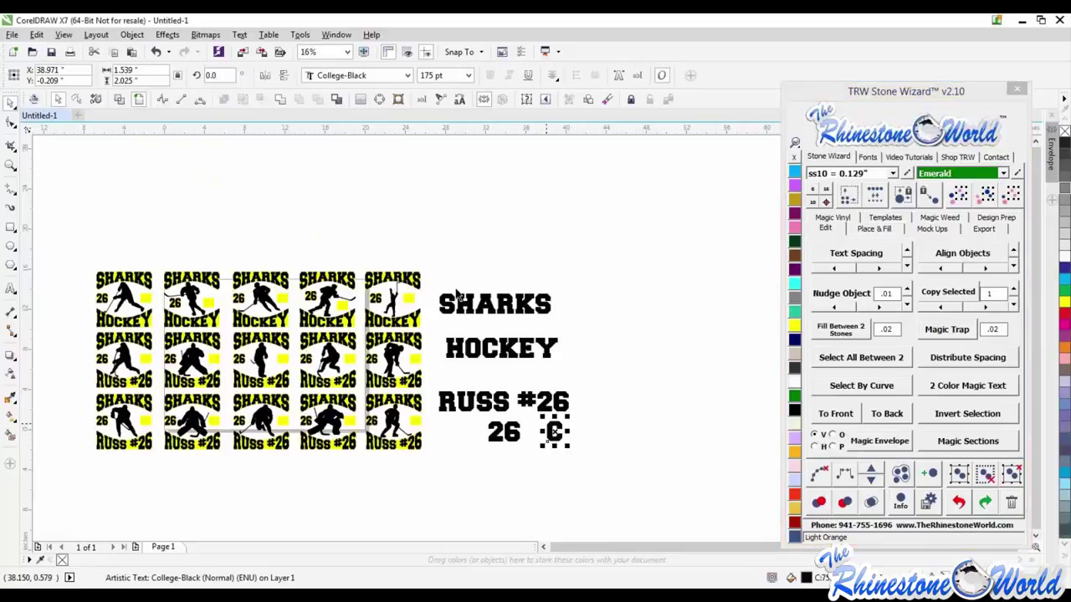
drag(401, 454, 280, 274)
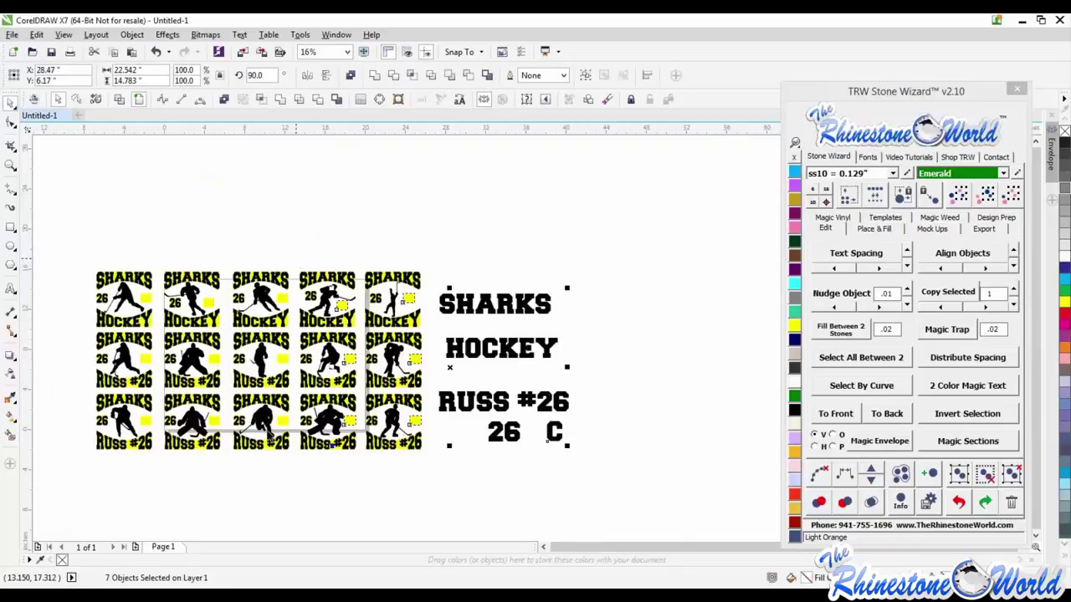
drag(269, 435, 266, 458)
drag(224, 259, 199, 445)
drag(159, 252, 134, 461)
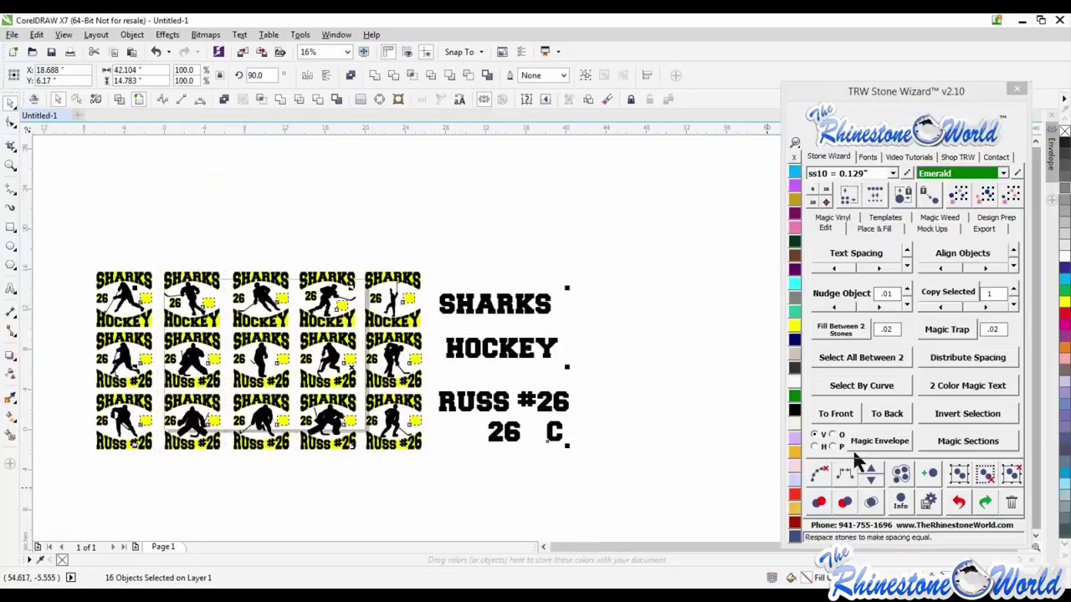
click(825, 444)
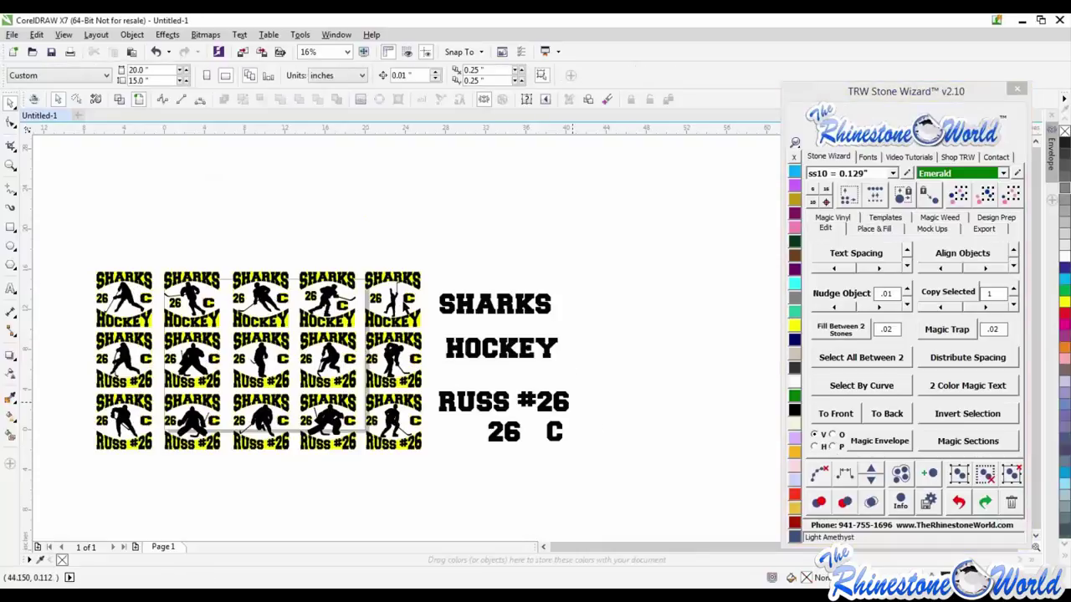
Remove all yellow template shapes from the decals and delete the source texts beside them
scroll(406, 308, up, 2)
click(433, 349)
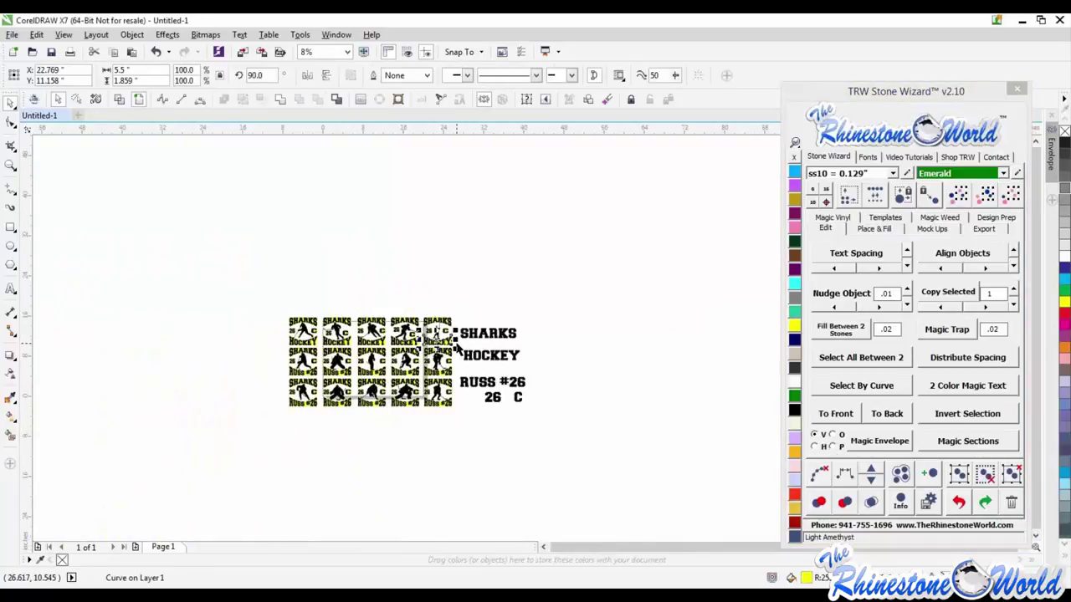
scroll(460, 337, down, 4)
click(987, 198)
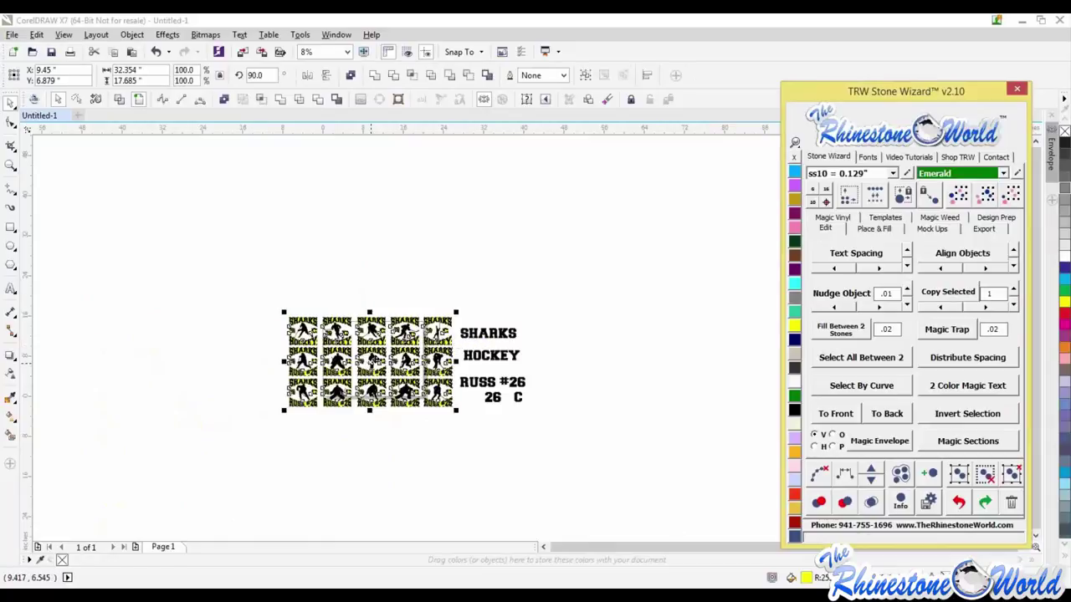
drag(369, 361, 418, 294)
key(Escape)
drag(597, 283, 465, 449)
key(Delete)
scroll(362, 382, up, 1)
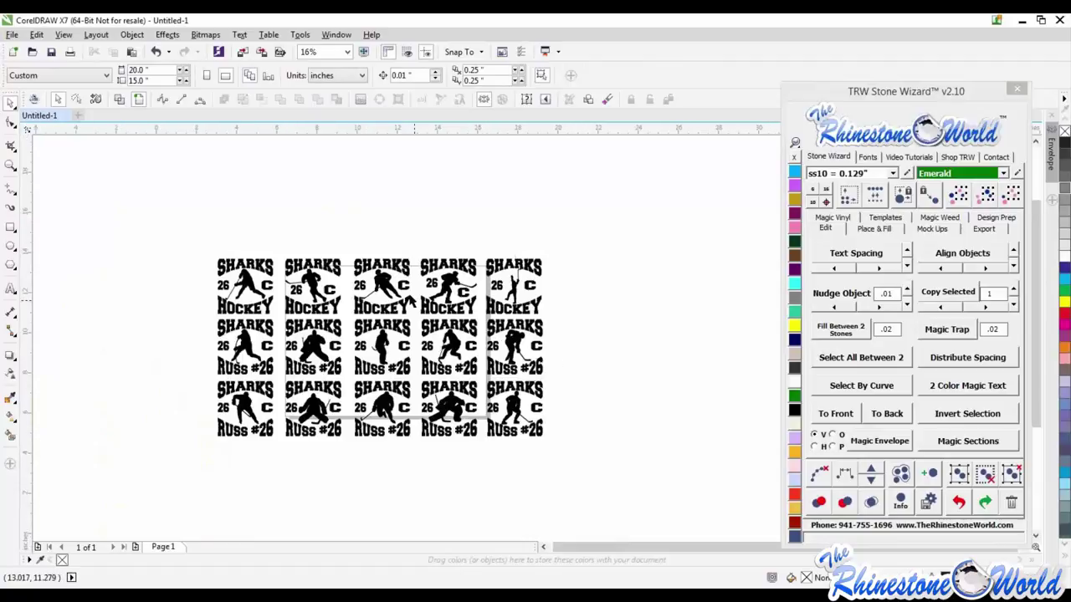
Examine the lettering and player silhouettes of the filled hockey decals up close and as a whole sheet
scroll(414, 294, up, 4)
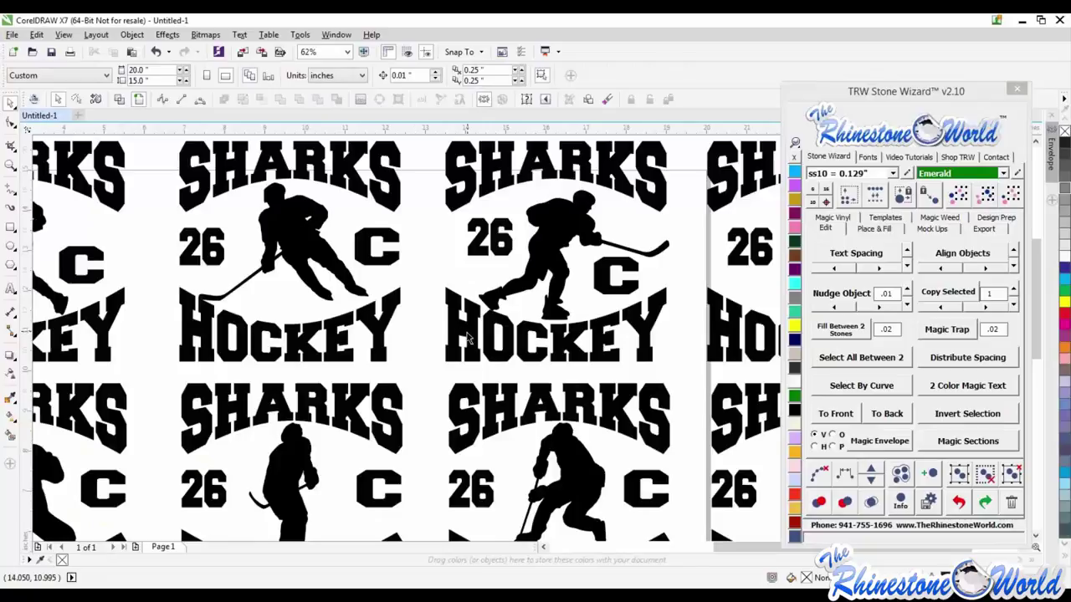
scroll(468, 337, down, 4)
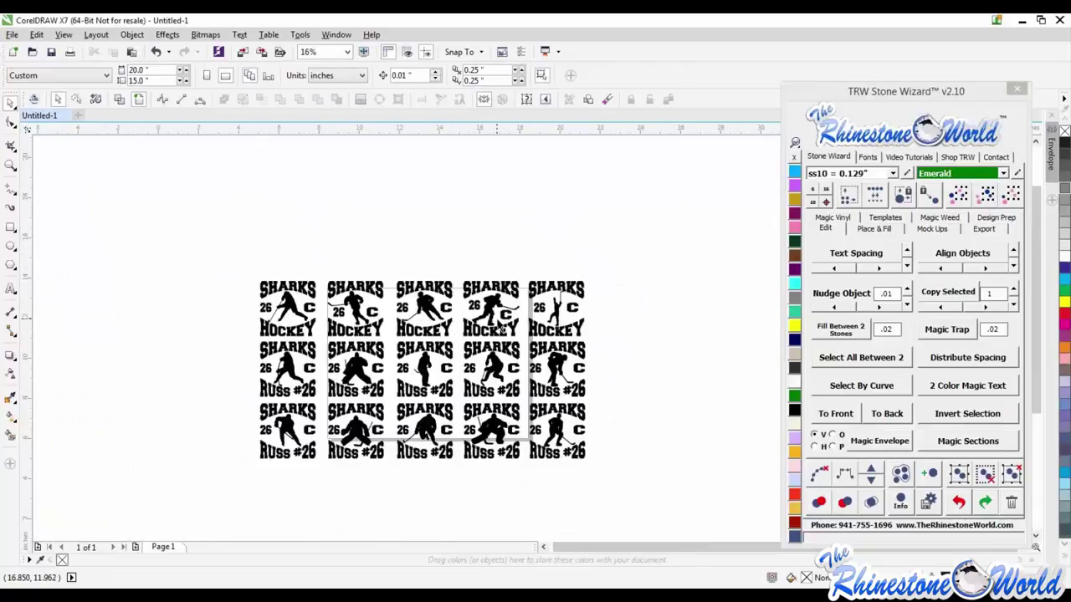
scroll(497, 320, up, 2)
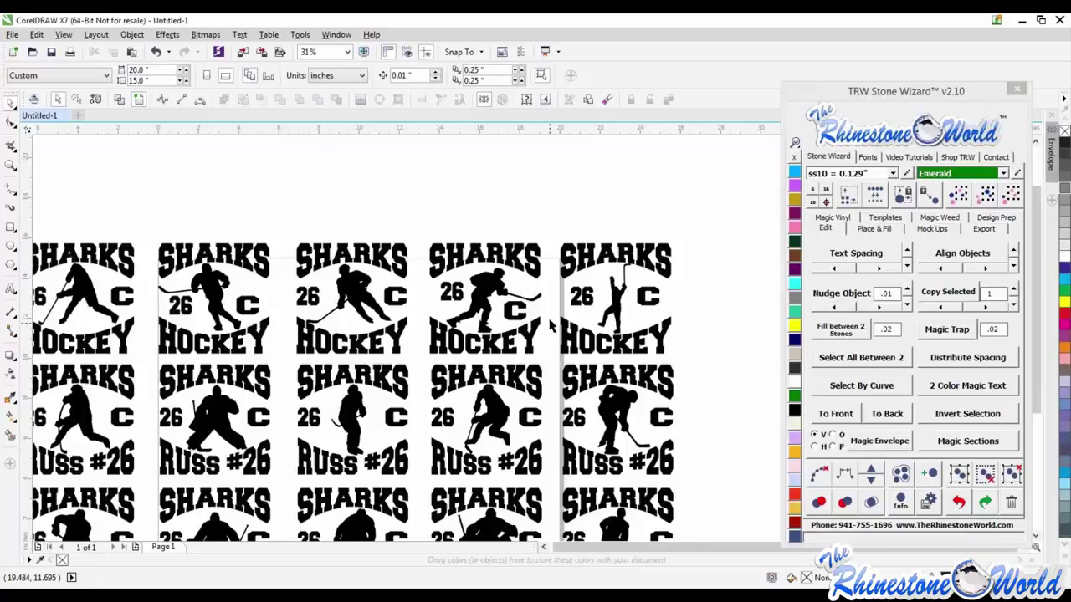
scroll(544, 261, down, 2)
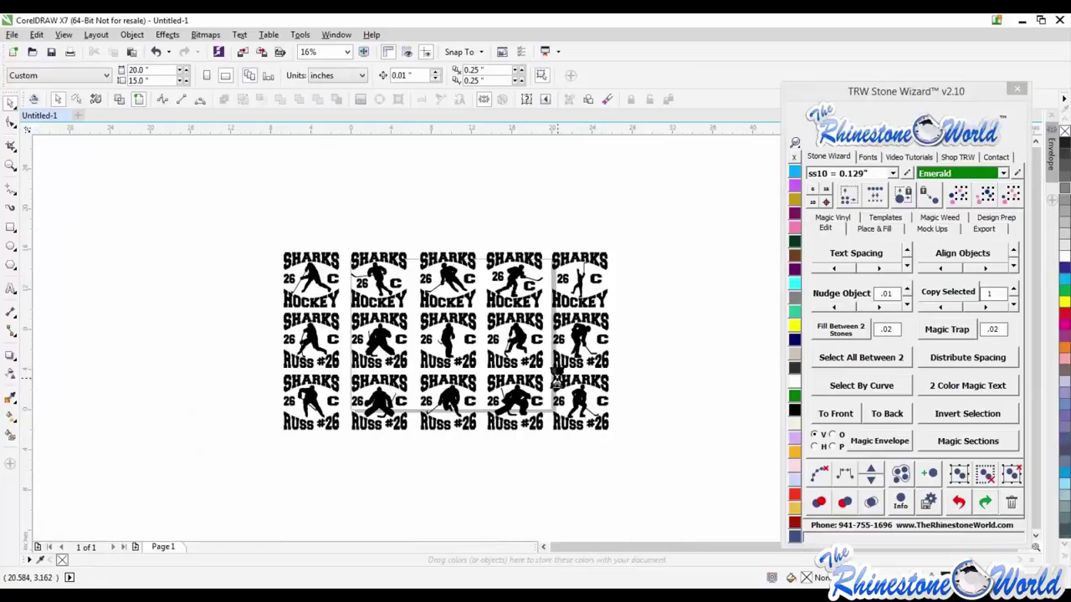
scroll(557, 386, up, 2)
scroll(537, 296, down, 2)
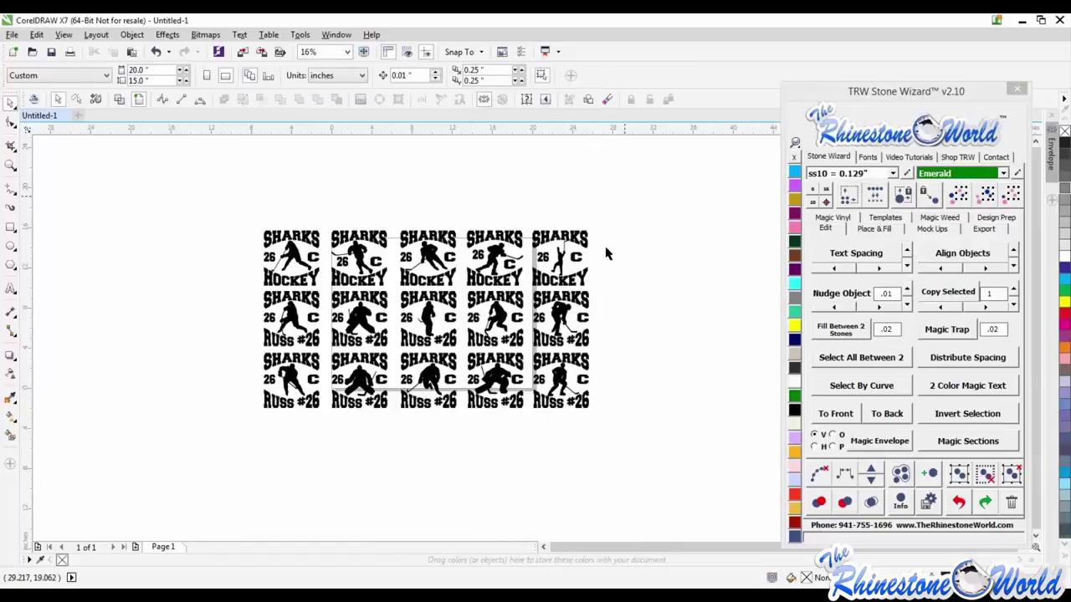
scroll(589, 255, up, 4)
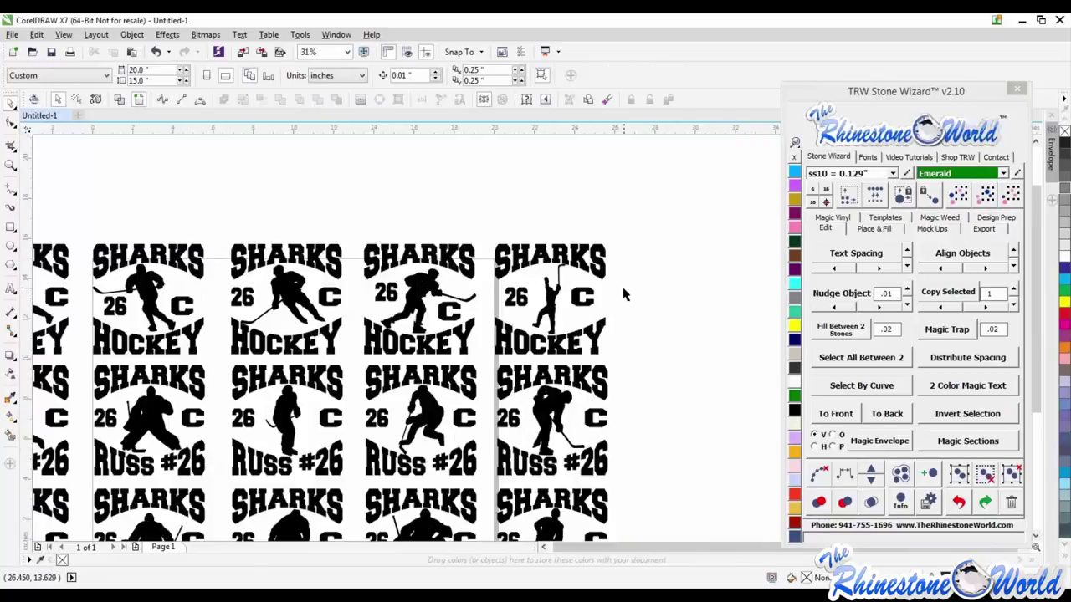
Try the O mode for Magic Envelope, and set it to P
click(833, 447)
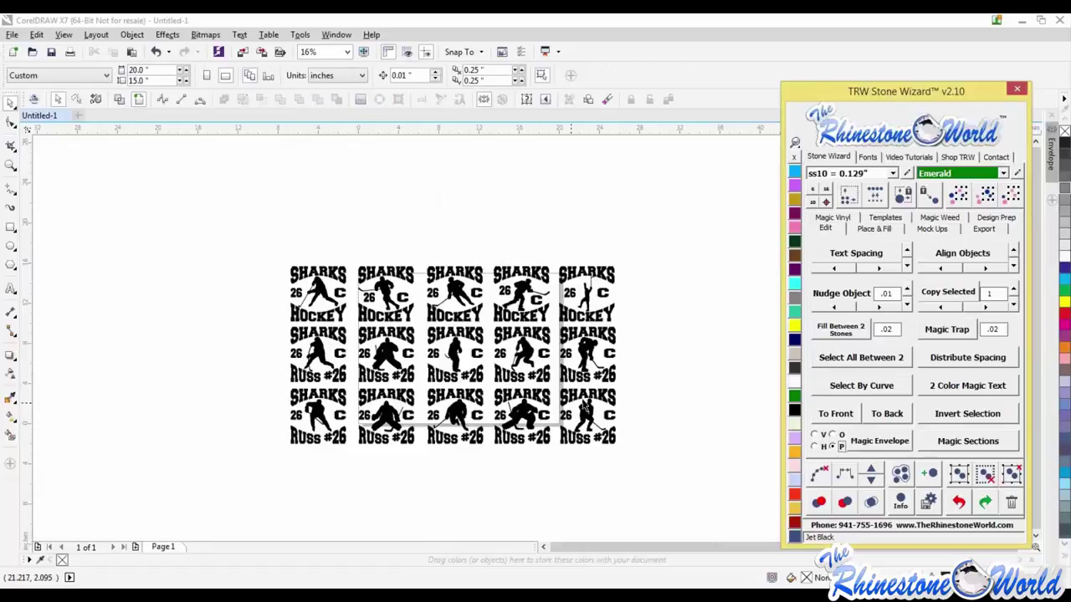
click(834, 435)
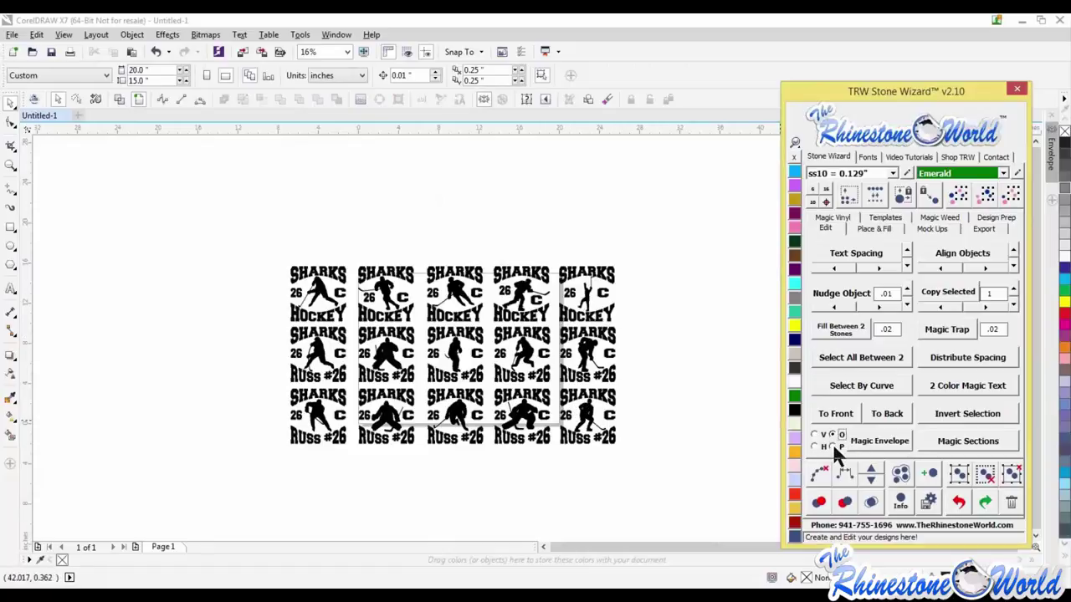
click(837, 446)
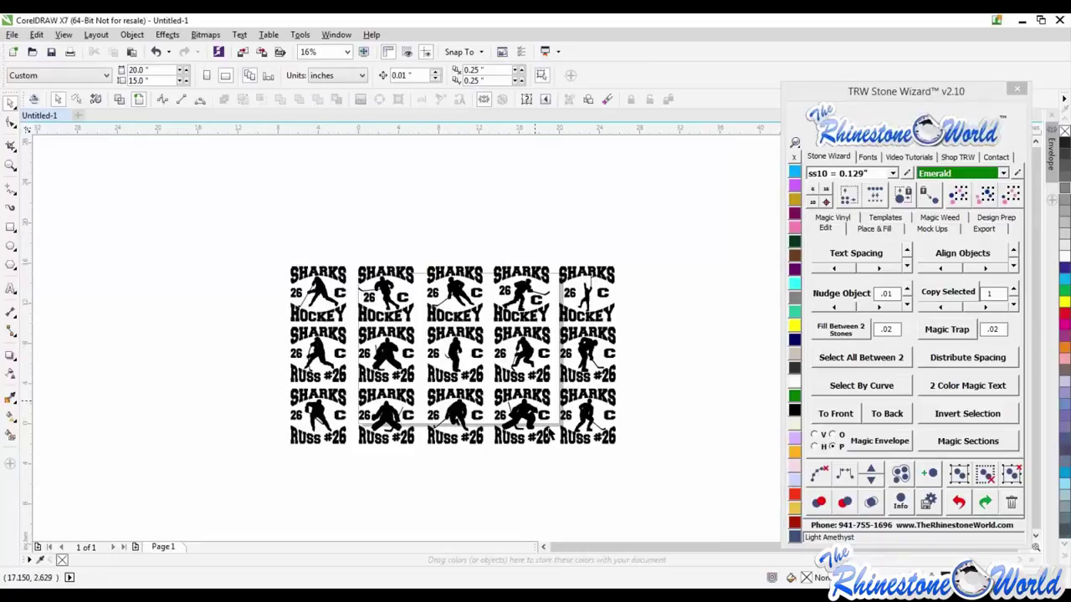
Delete all decals except the first one in the second row, and move that one onto the page at about X 9.8", Y 9.3"
scroll(316, 358, up, 2)
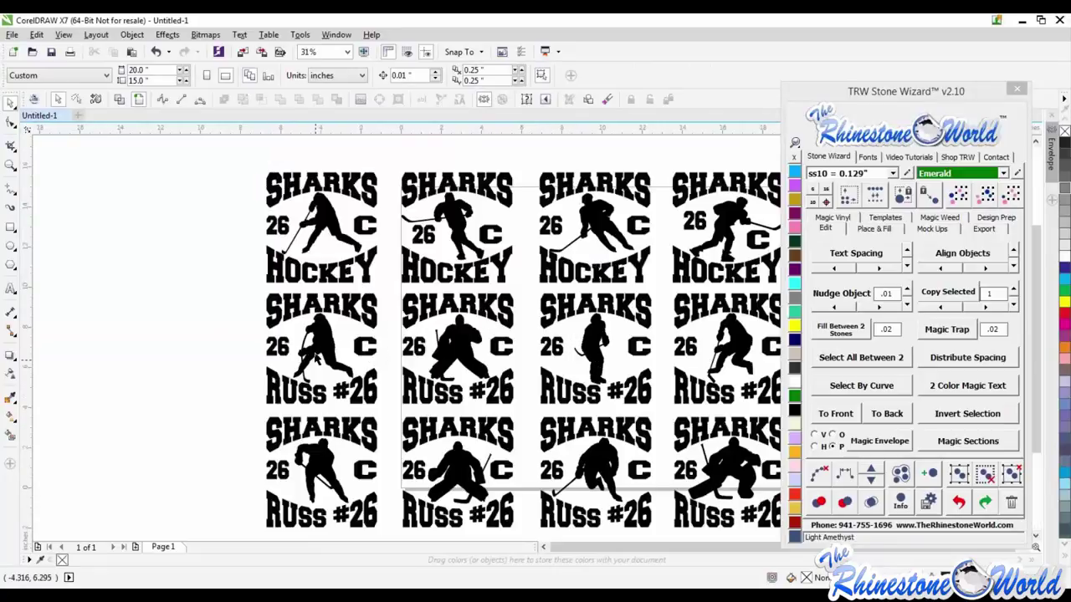
scroll(320, 355, down, 2)
drag(266, 459, 722, 376)
key(Delete)
drag(658, 214, 354, 432)
key(Delete)
drag(378, 251, 457, 328)
key(Delete)
scroll(458, 328, up, 2)
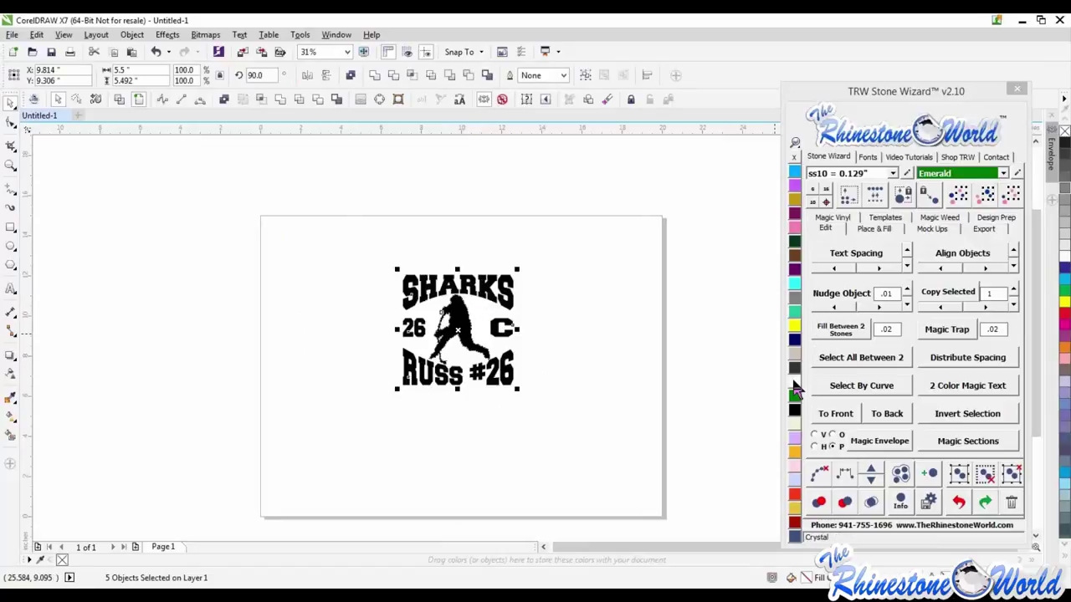
Recolor all parts of the remaining decal with the Crystal stone color and select the whole decal
click(799, 393)
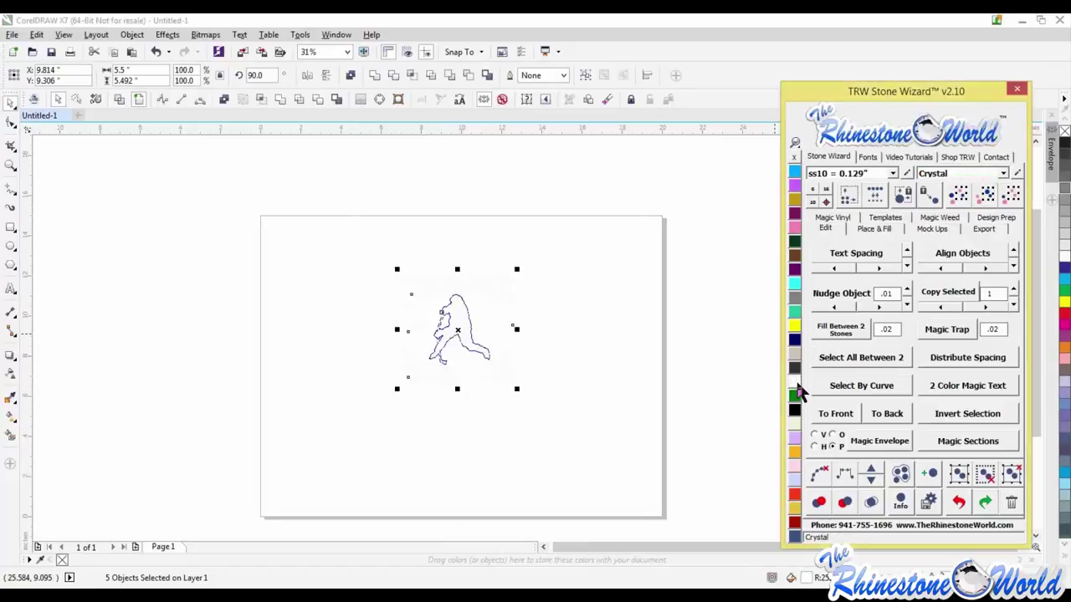
drag(527, 263, 297, 460)
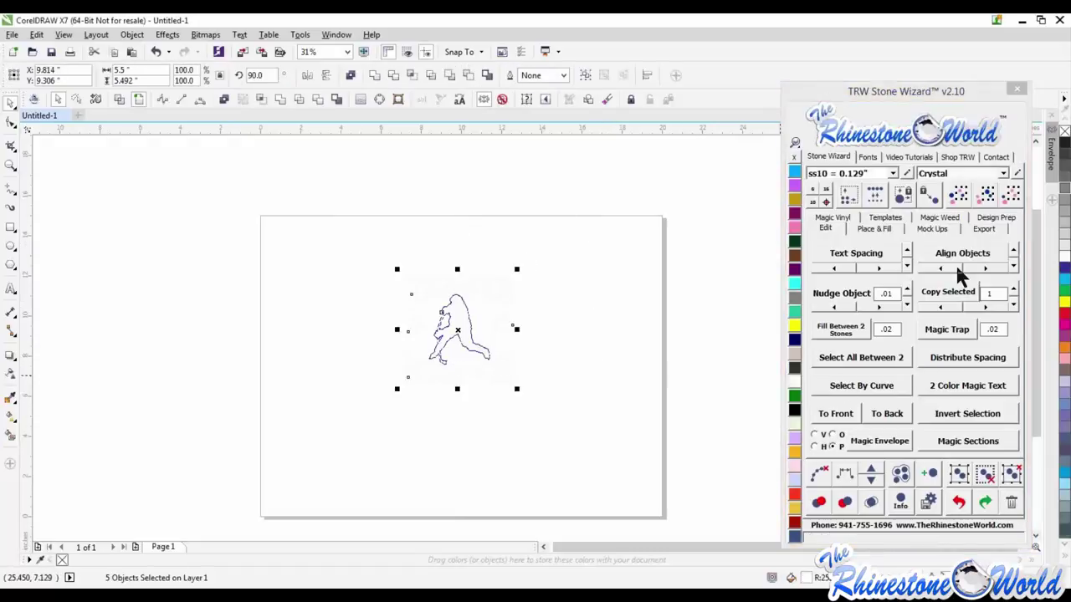
Create a product mockup of the selected SHARKS decal on the car window accessory
click(938, 231)
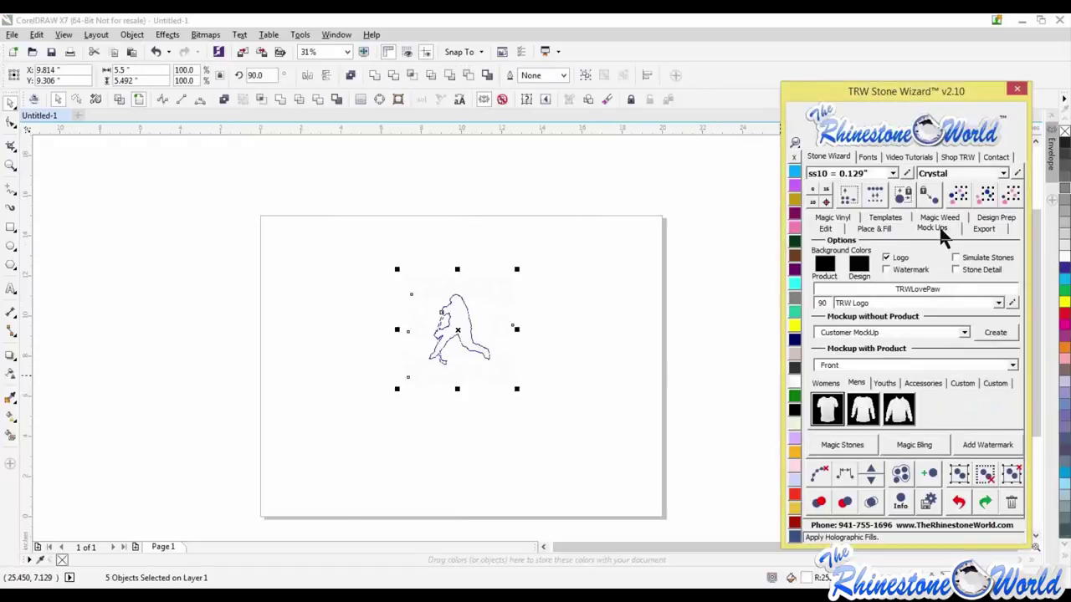
click(933, 386)
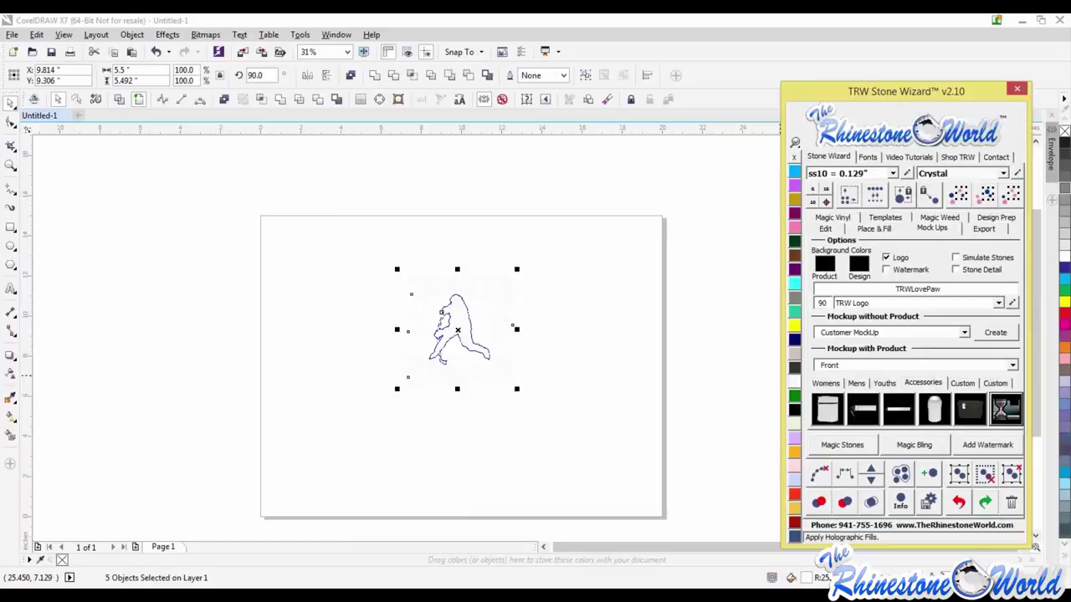
click(1005, 409)
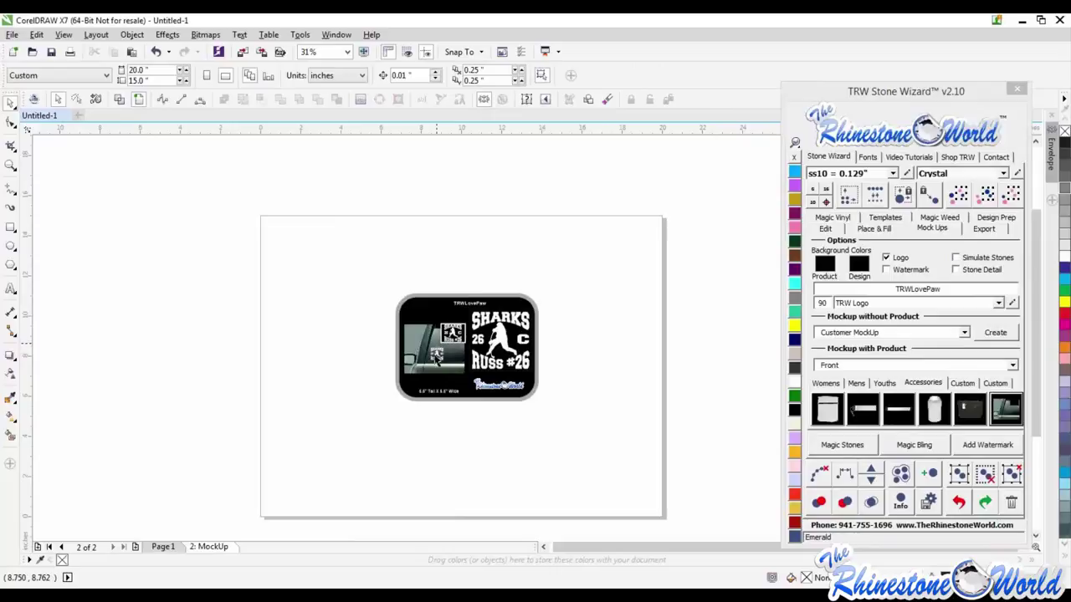
Examine the SHARKS decal on the car window up close and the complete mockup layout
scroll(436, 355, up, 5)
scroll(448, 400, up, 1)
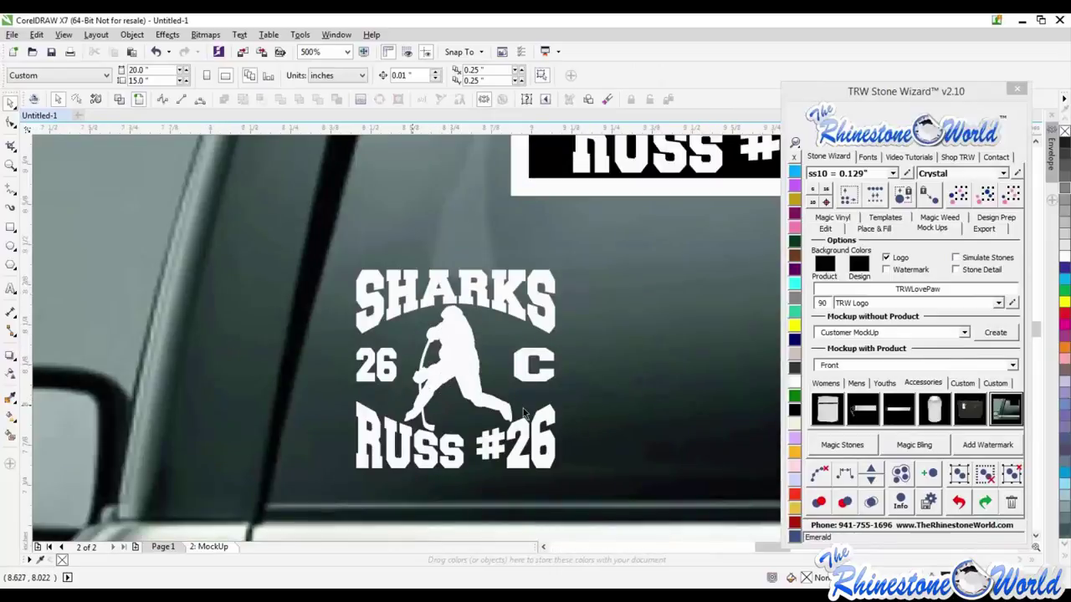
scroll(498, 330, down, 3)
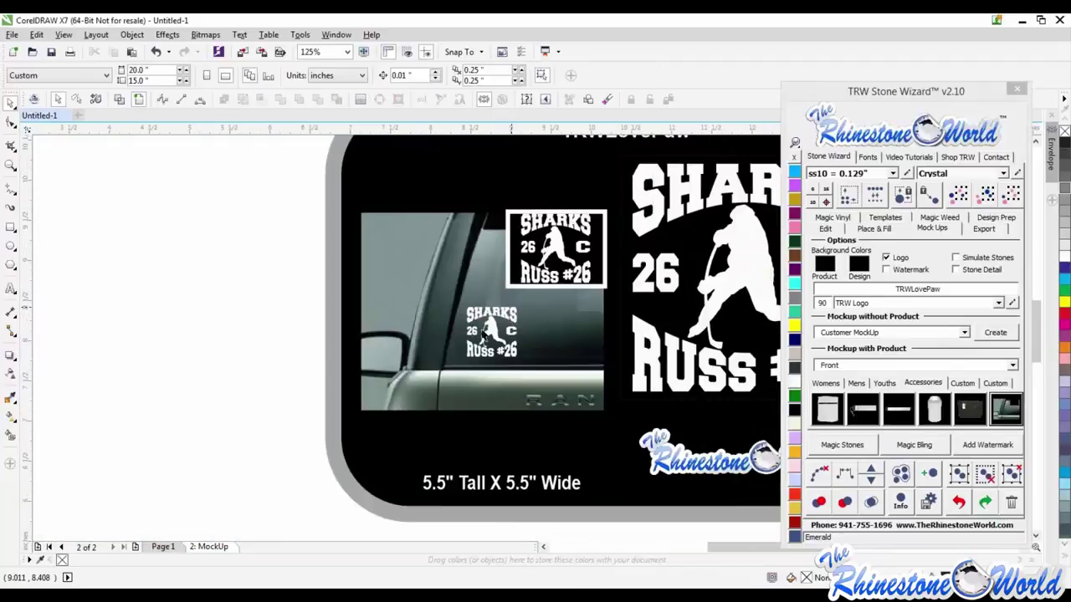
scroll(482, 328, down, 2)
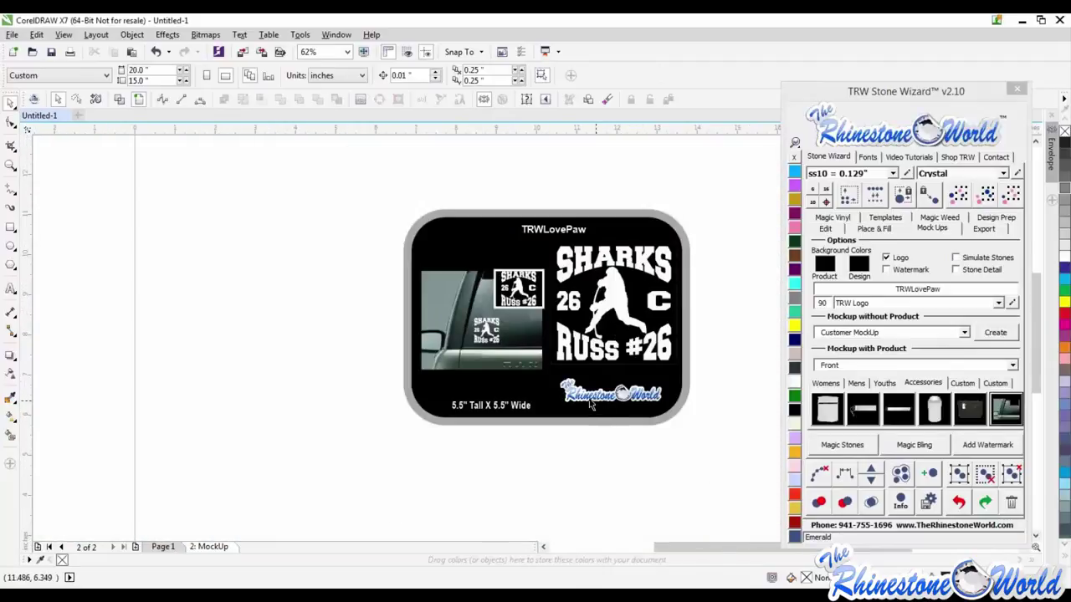
scroll(488, 337, up, 2)
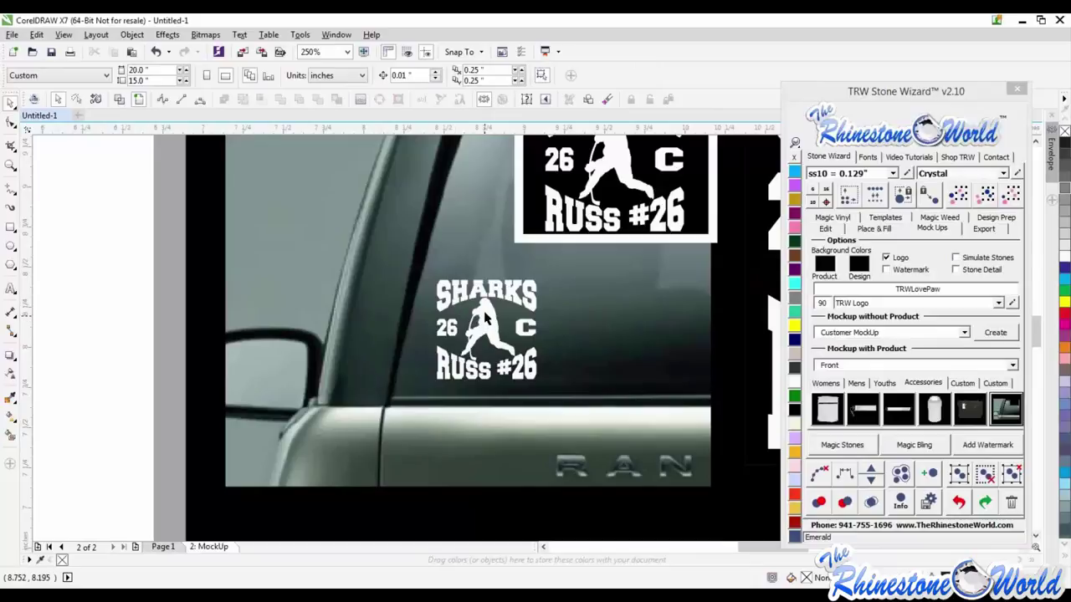
scroll(485, 313, down, 1)
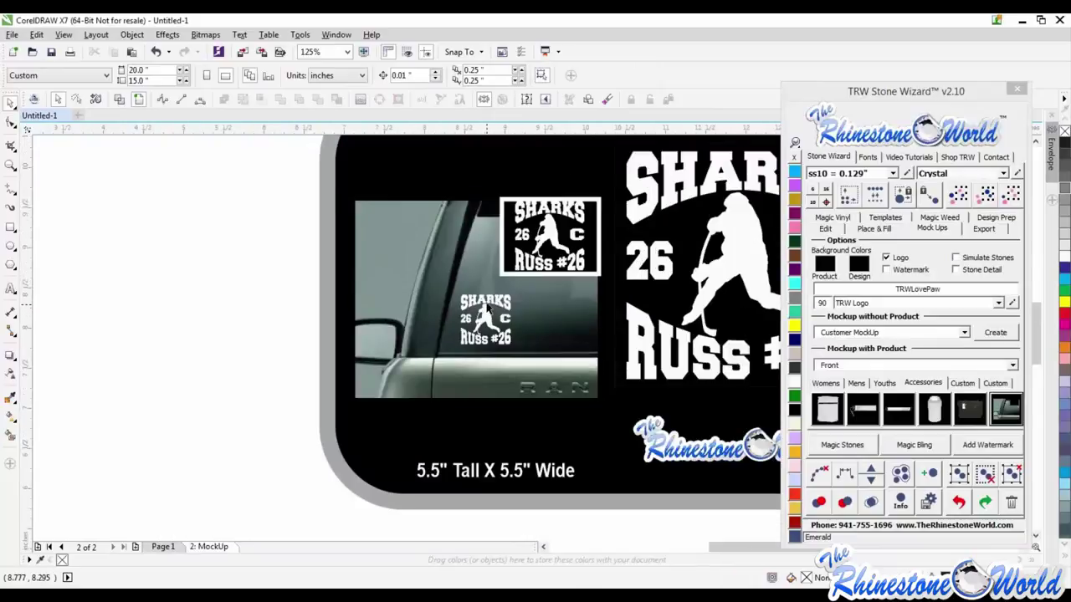
scroll(488, 305, down, 1)
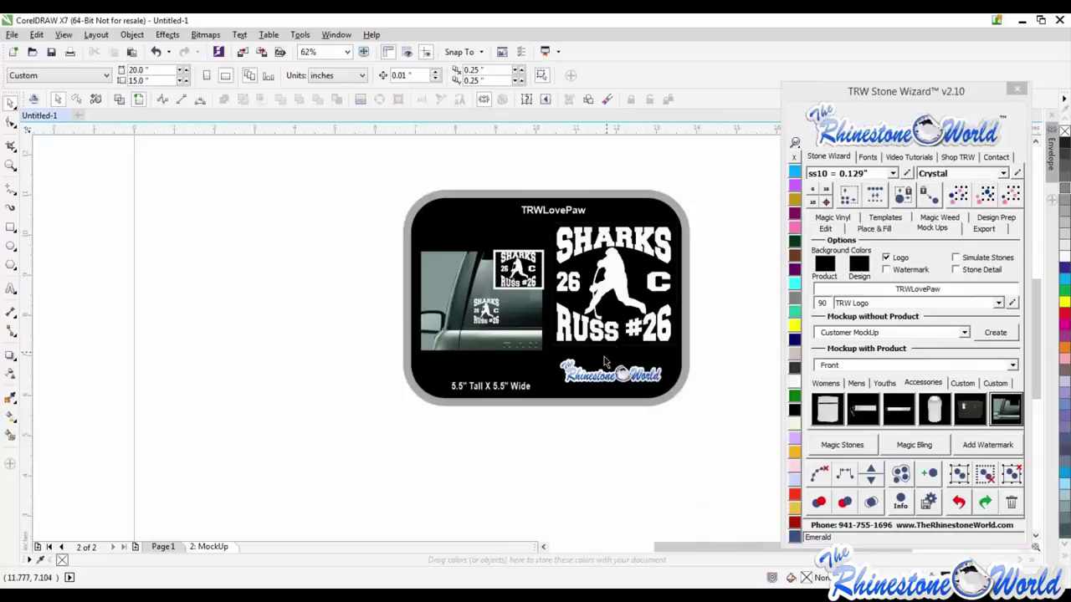
scroll(607, 356, down, 1)
Select all parts of the mockup, clear the selection, and inspect the car window decal up close
drag(707, 226, 450, 417)
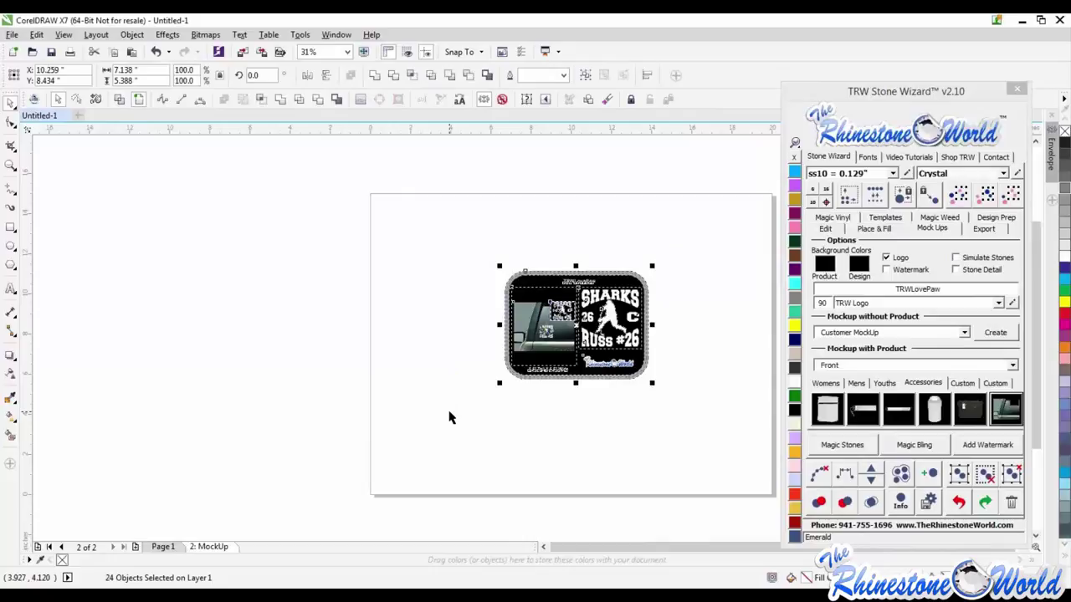
drag(682, 203, 452, 414)
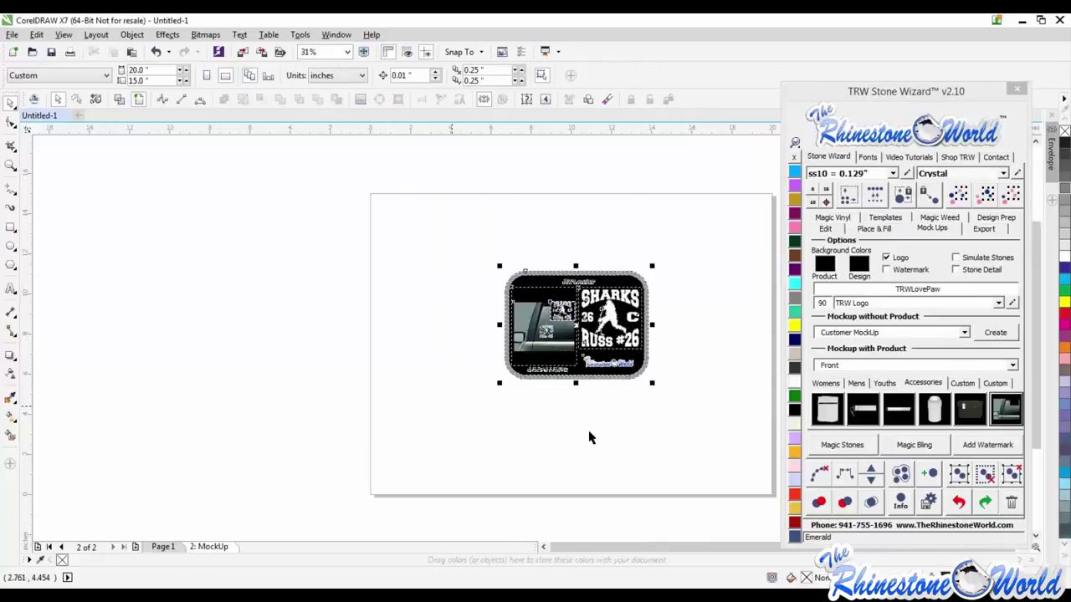
click(569, 381)
scroll(548, 333, up, 6)
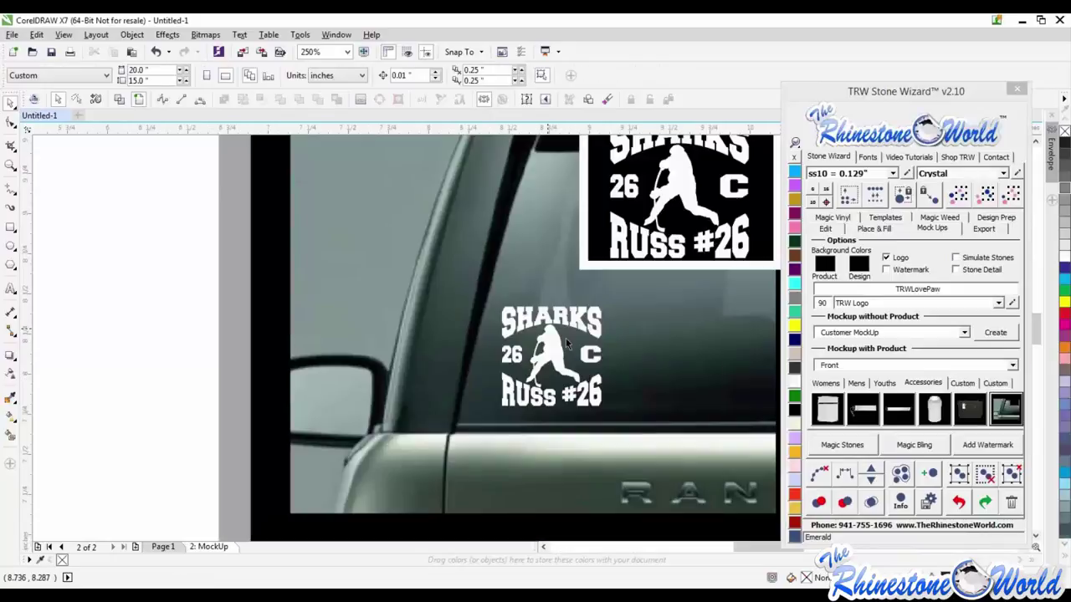
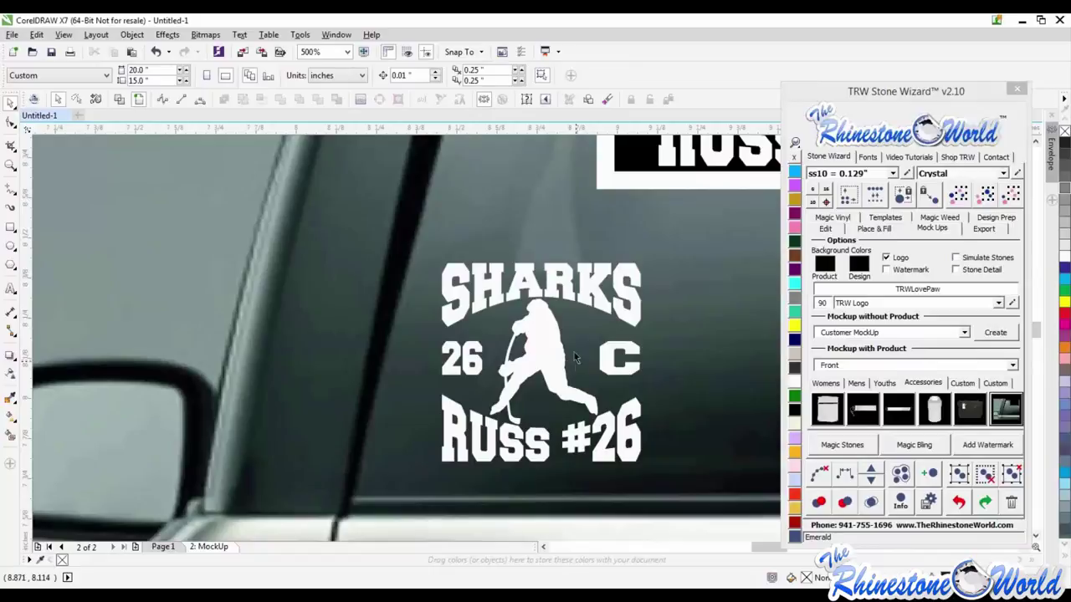
Check the car photo in the mockup by selecting and deselecting it, and review the whole mockup page
scroll(540, 362, down, 2)
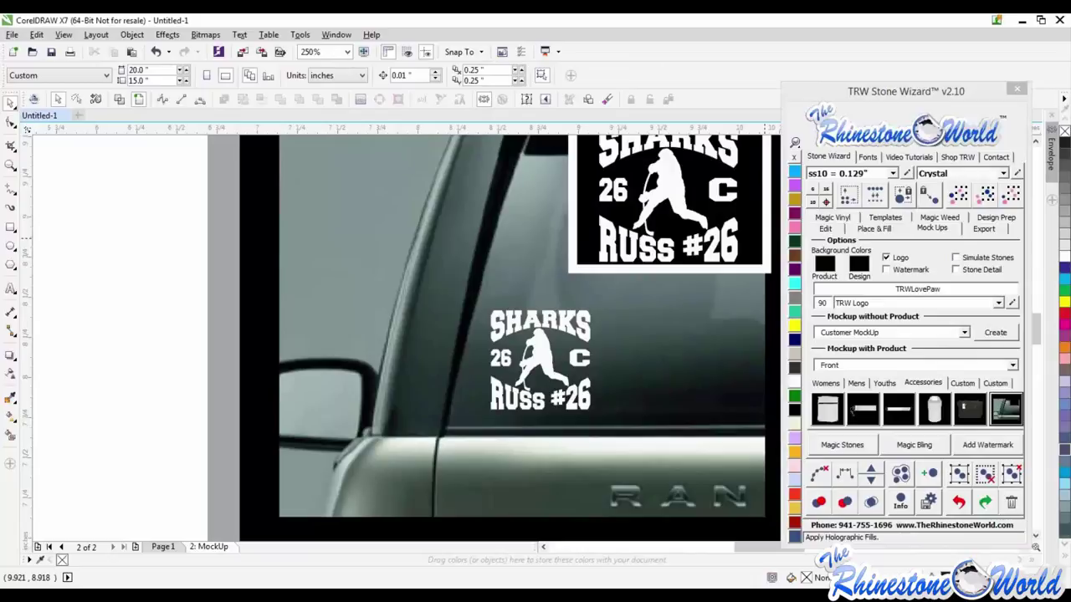
click(627, 337)
scroll(624, 360, down, 2)
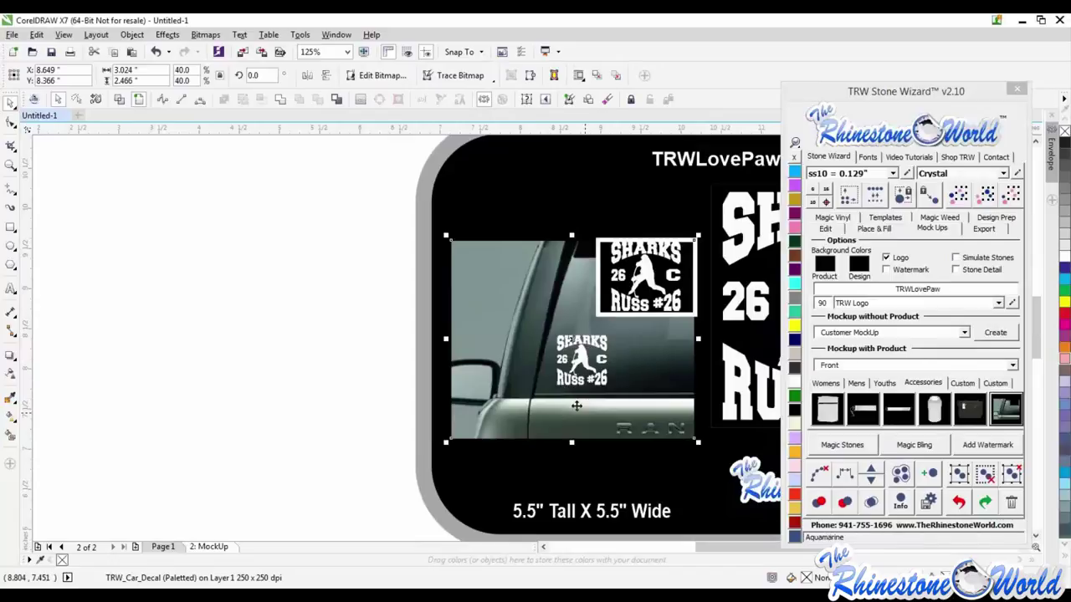
click(340, 350)
click(340, 349)
scroll(340, 349, down, 1)
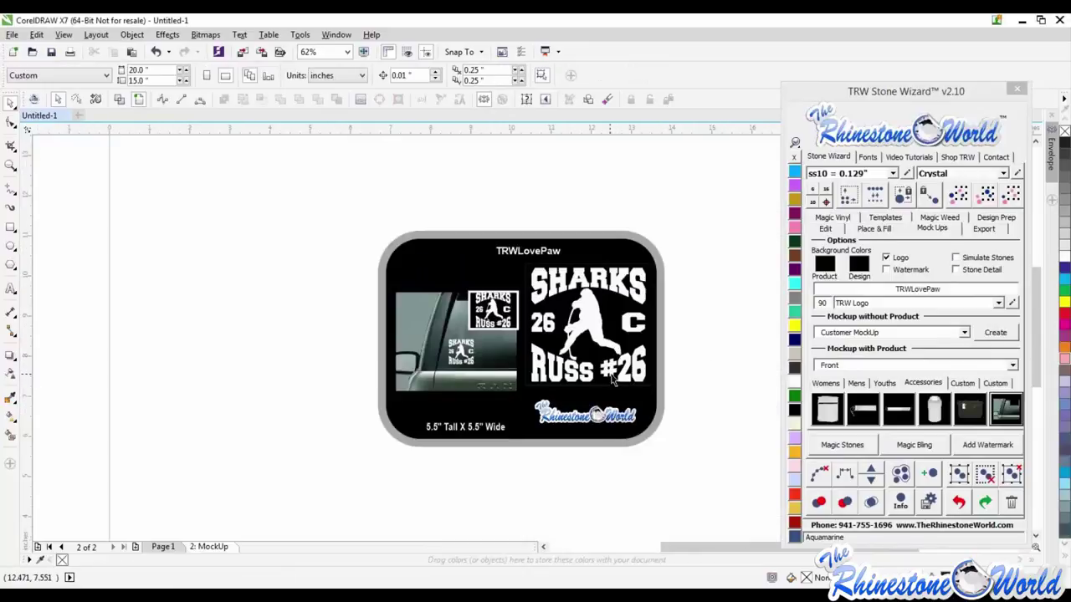
scroll(611, 380, down, 1)
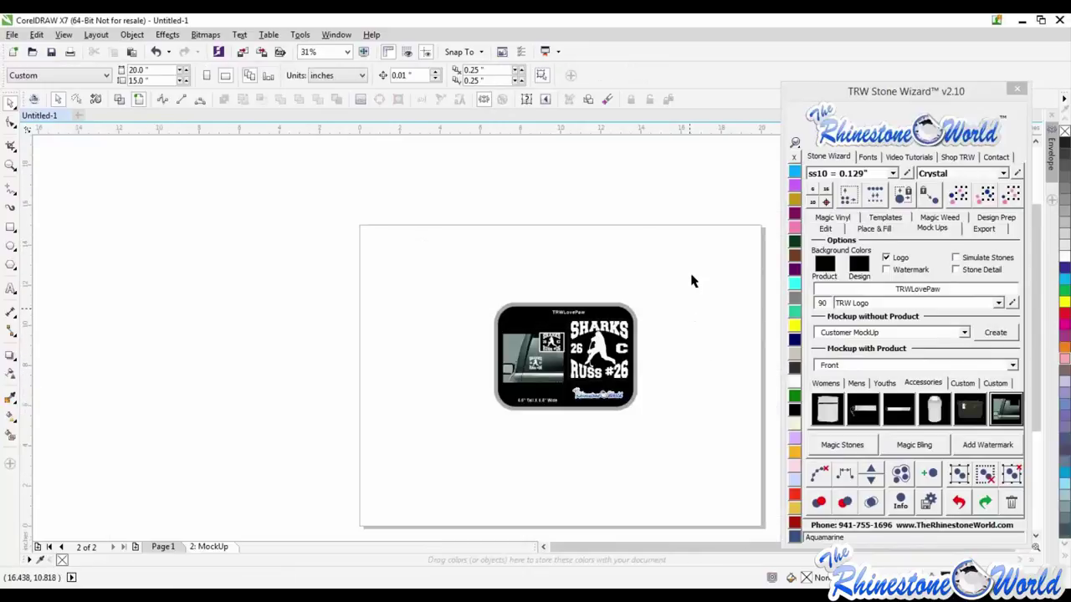
Delete the MockUp page and recolor all parts of the SHARKS decal on Page 1 with Jet Black
right_click(234, 549)
click(283, 514)
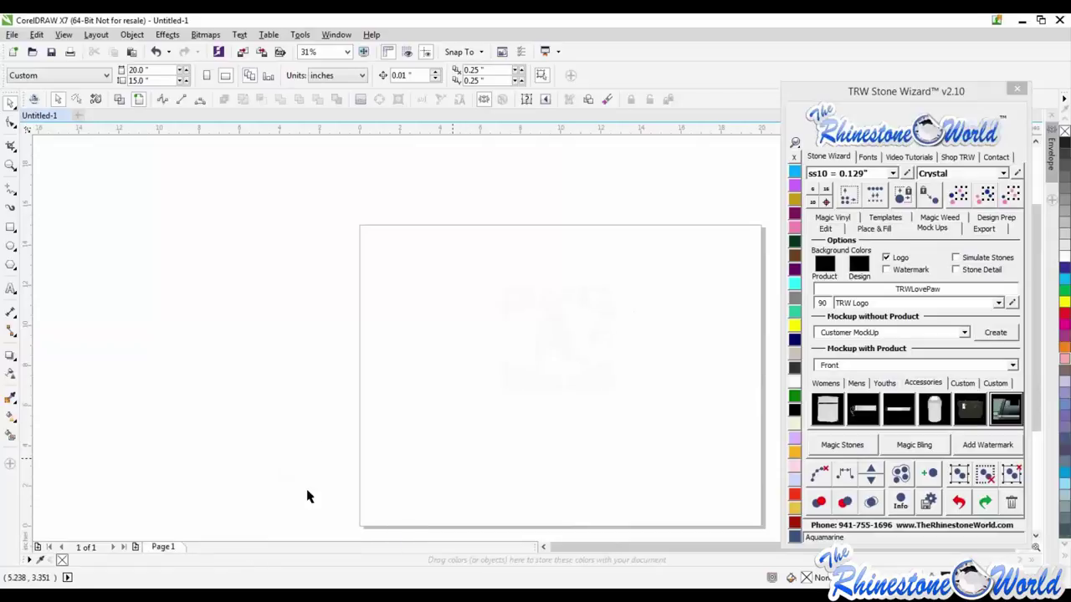
drag(334, 210, 795, 422)
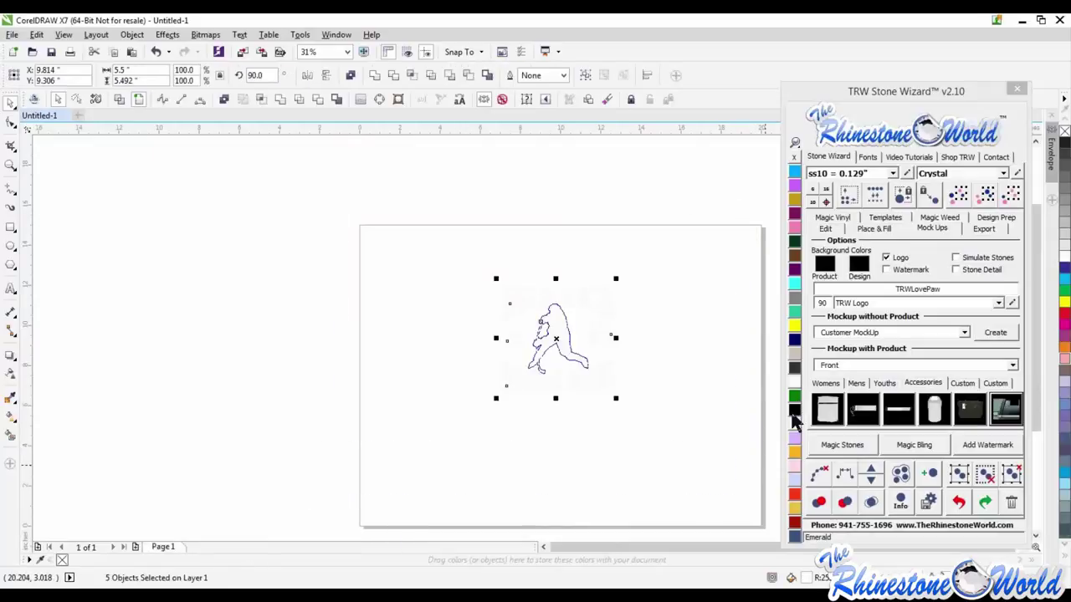
click(794, 412)
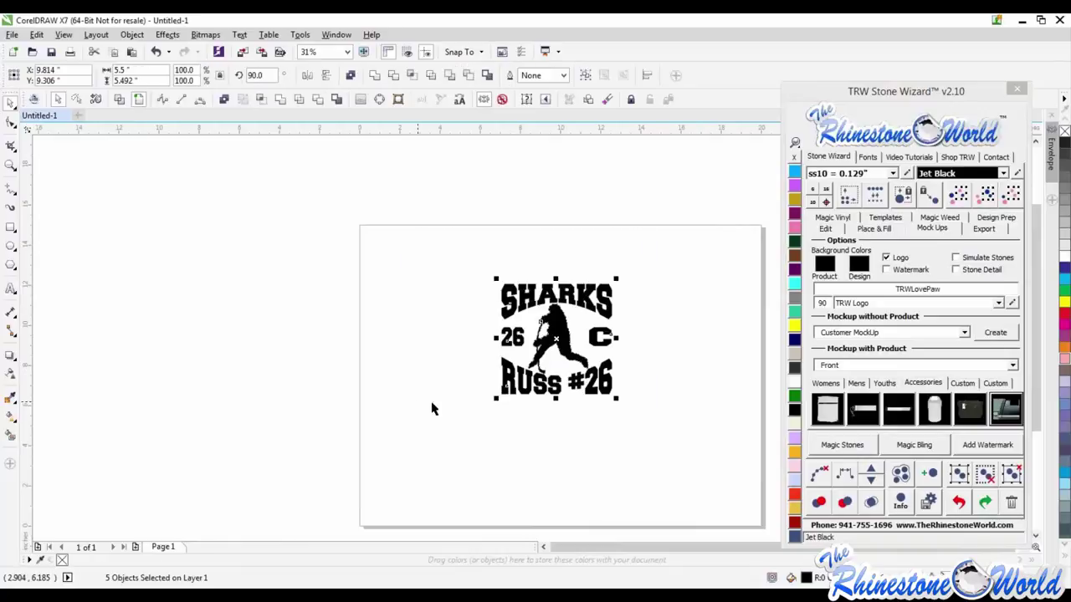
Delete the SHARKS decal and place the group of script sport-name tail templates at about X 5.8", Y 8.3"
key(Delete)
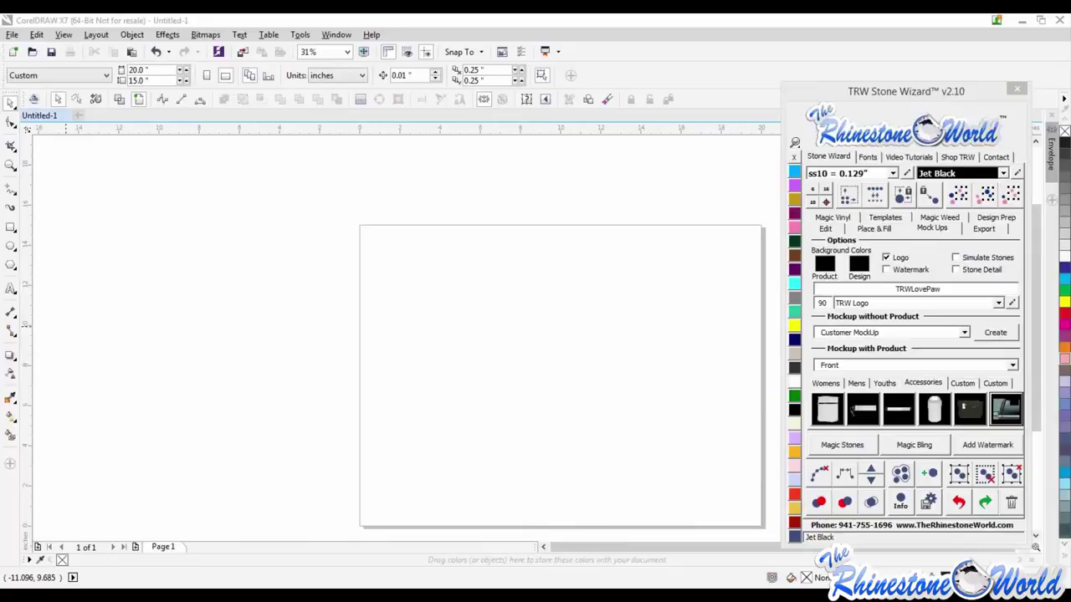
drag(1006, 409, 476, 365)
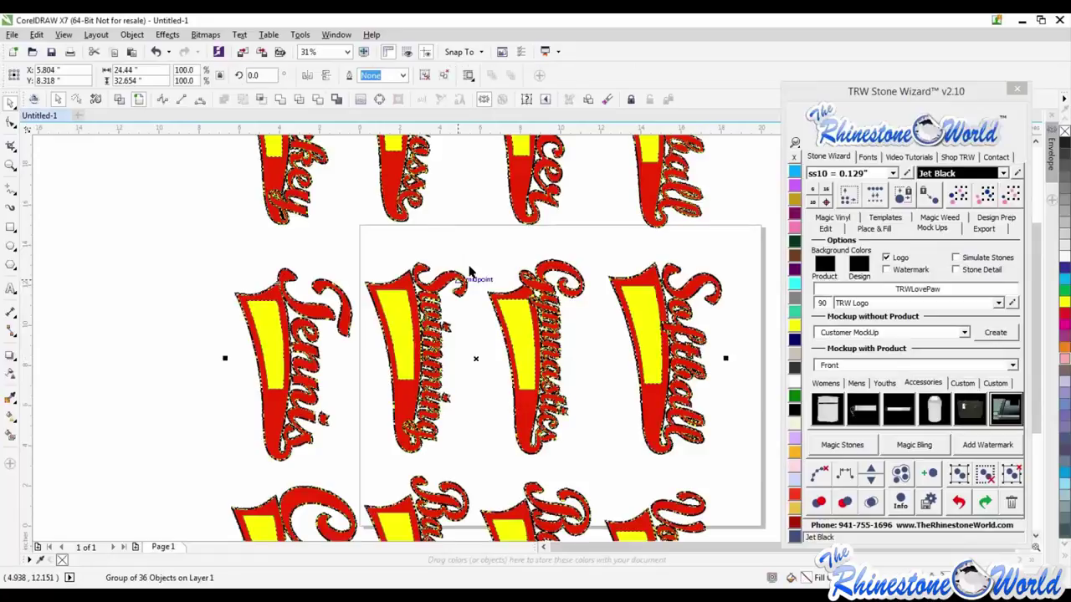
scroll(469, 251, down, 4)
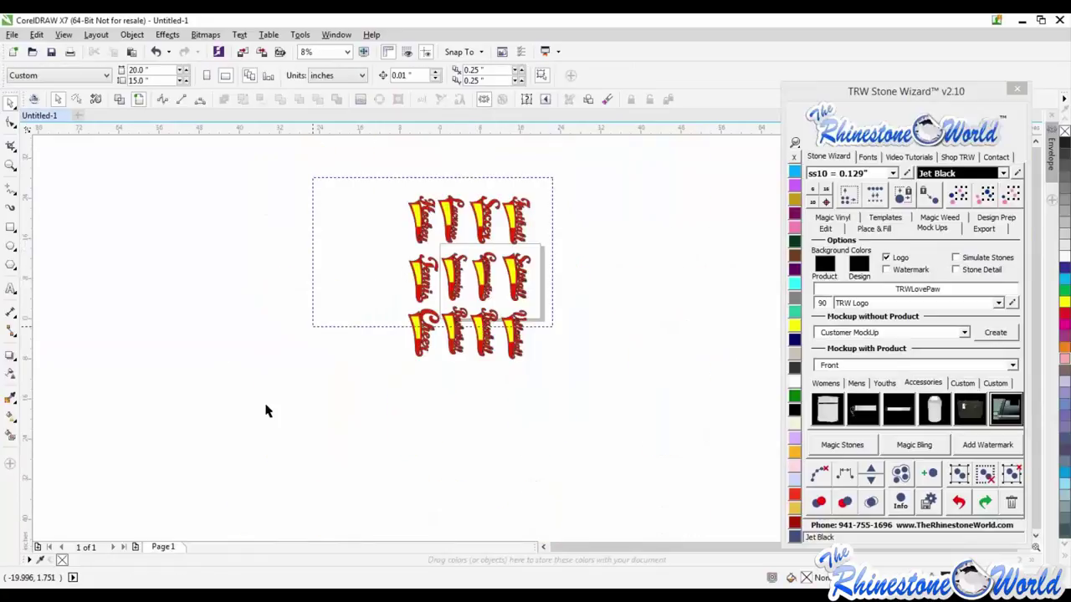
Rotate the whole group of sport-name tail templates by 90 degrees and deselect it
key(ctrl+a)
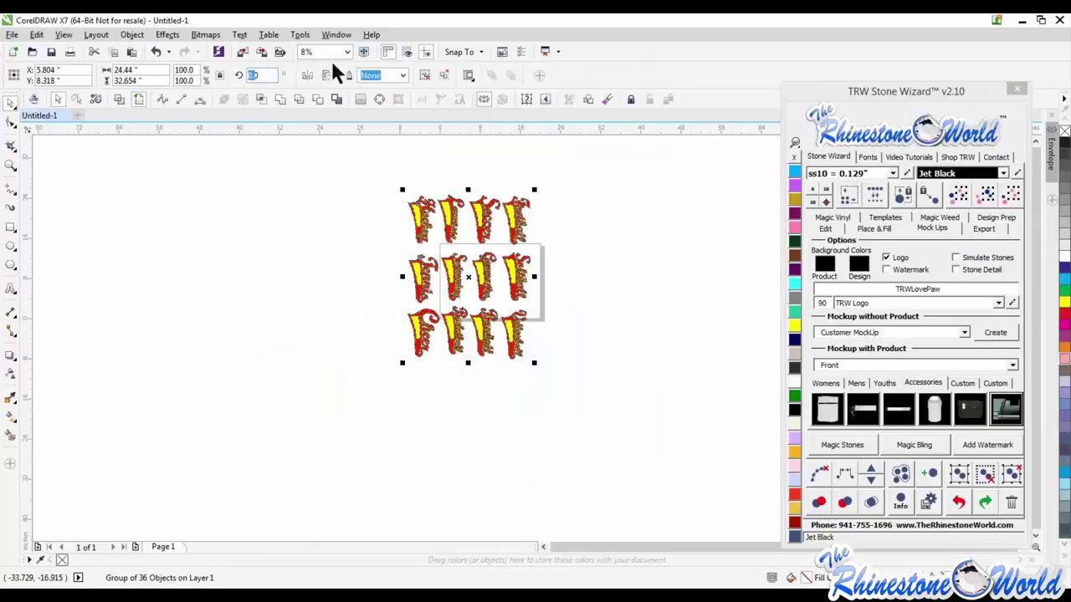
text(90)
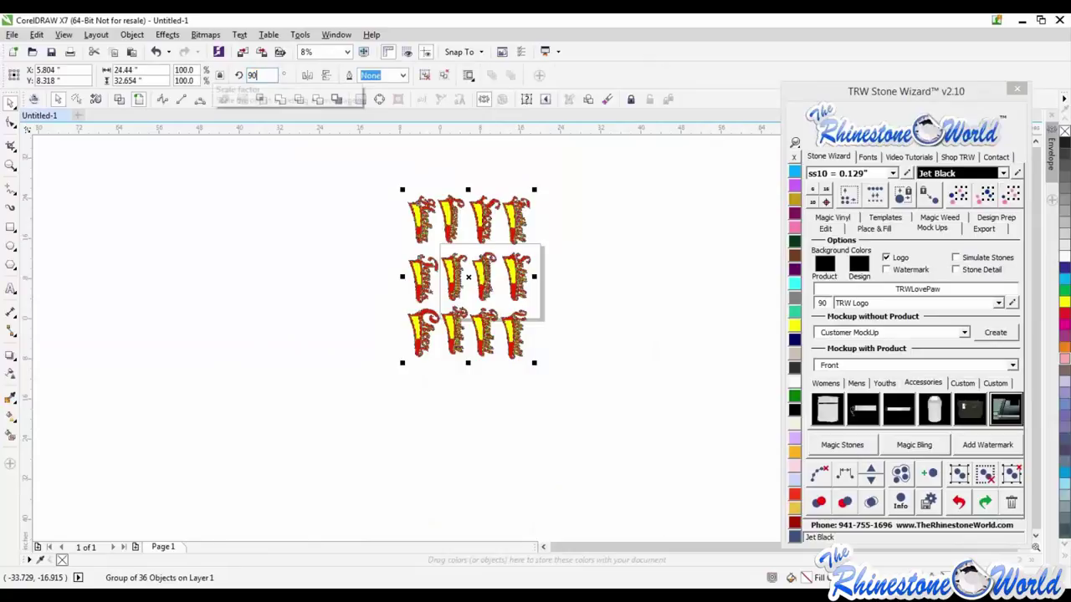
key(Return)
click(619, 310)
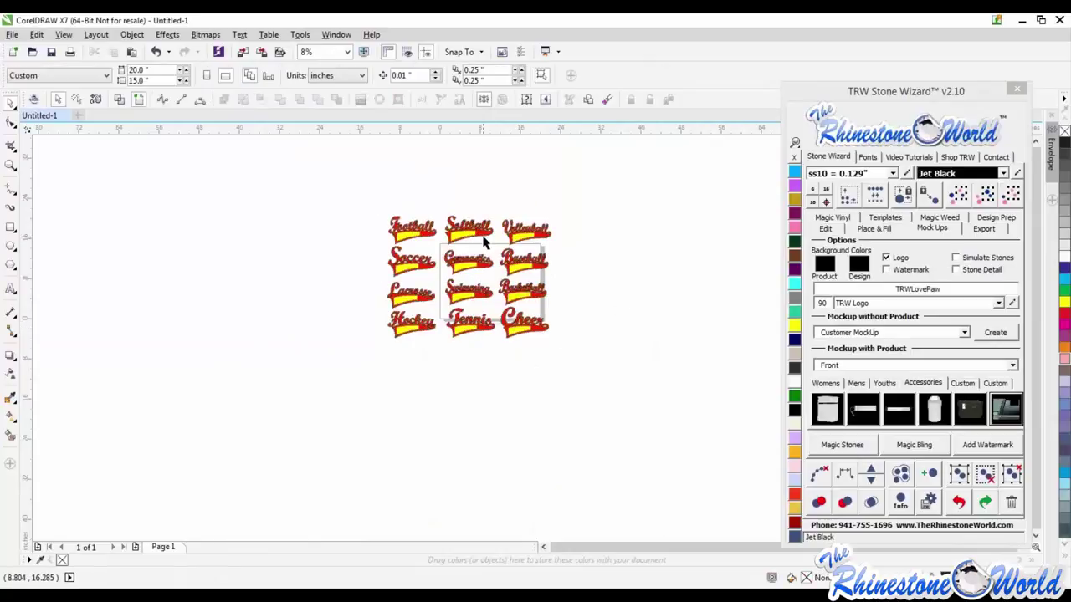
Examine the sheet of sport-name tail templates and the lettering and yellow text area of the Baseball one
scroll(483, 236, up, 1)
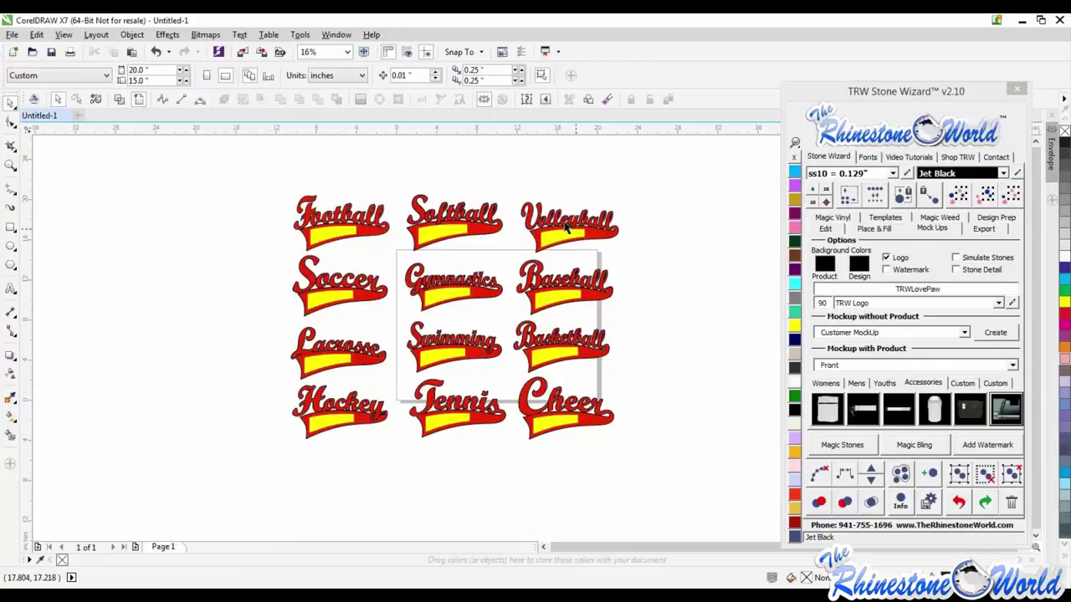
scroll(552, 234, up, 2)
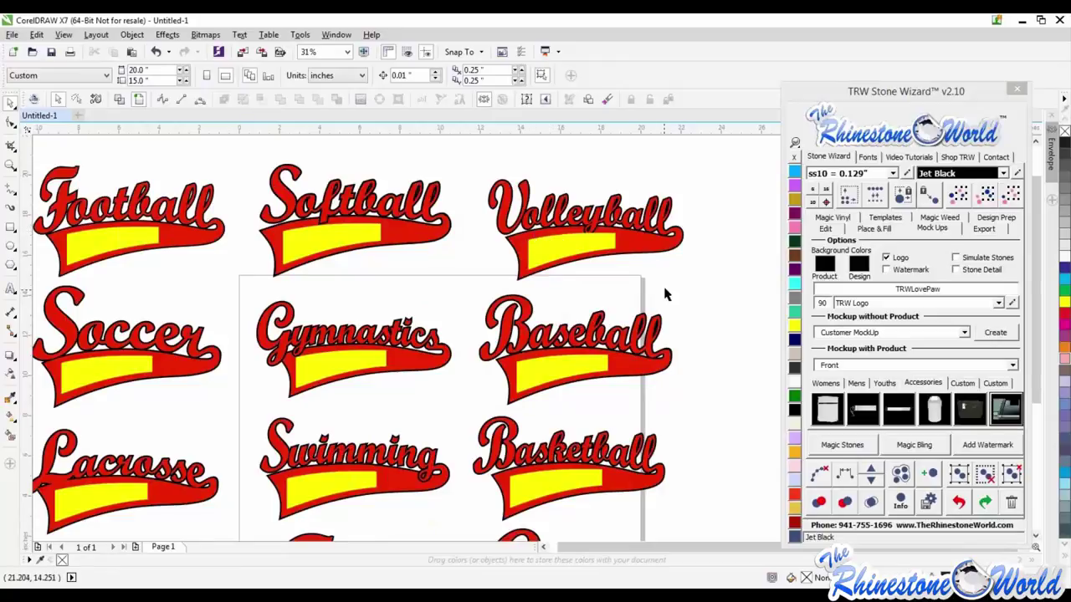
scroll(665, 293, down, 2)
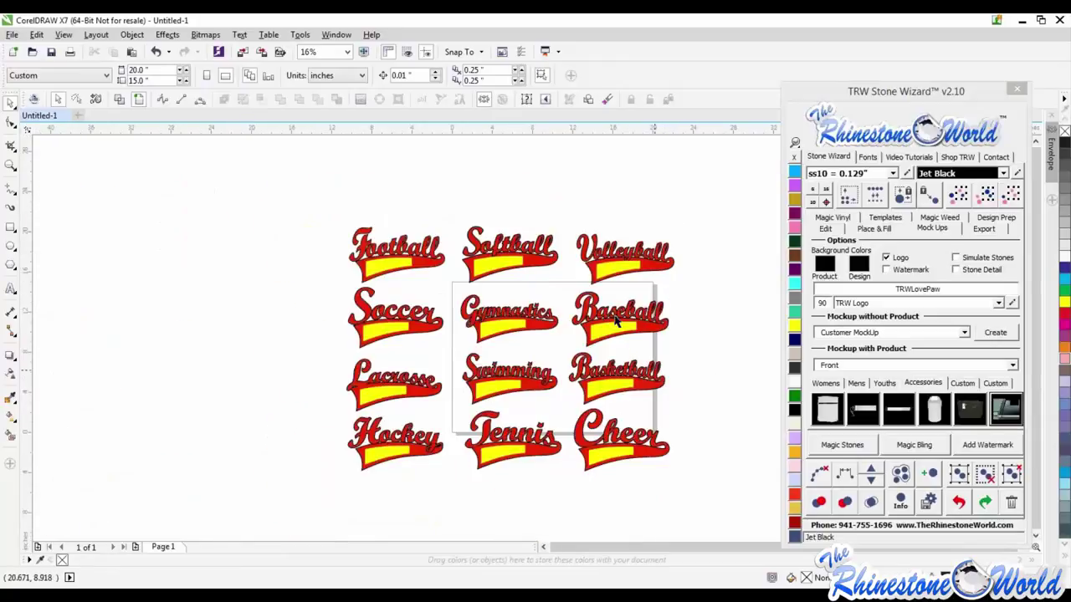
scroll(638, 379, up, 2)
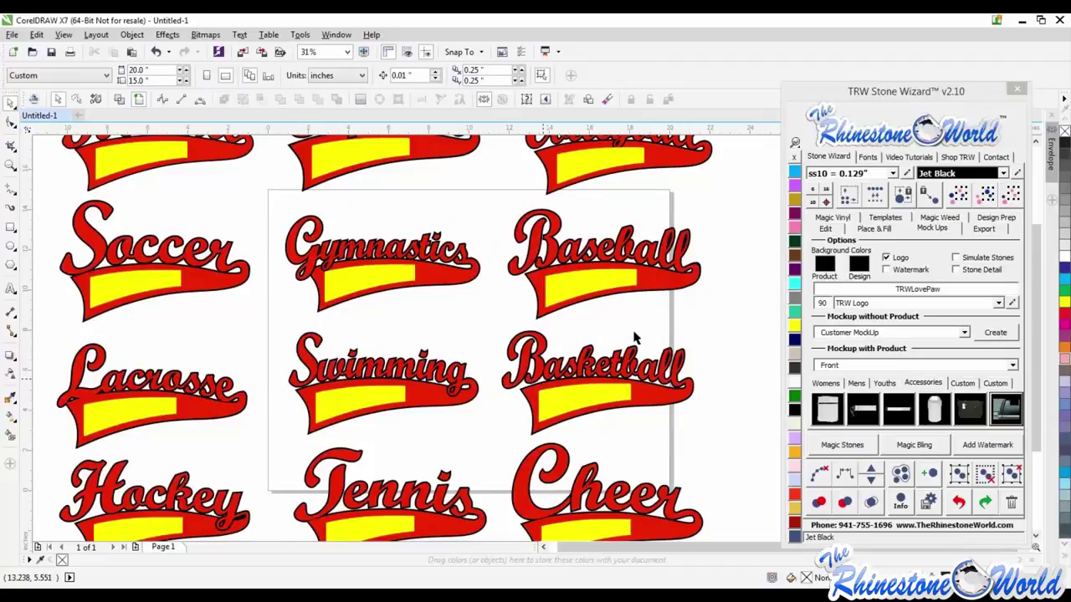
scroll(651, 259, up, 3)
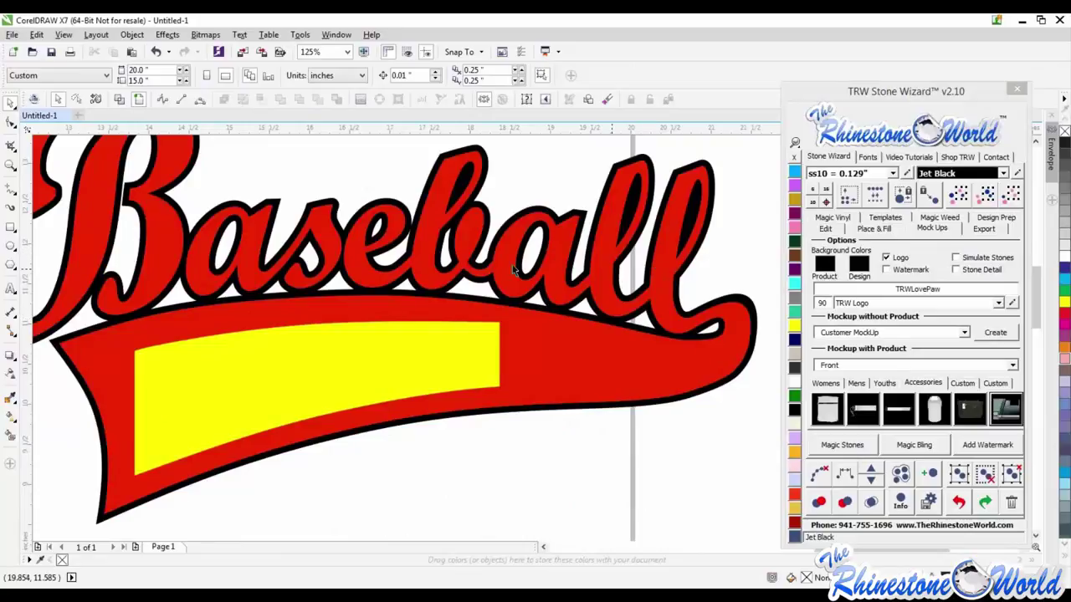
Inspect the outlines of the Baseball template in wireframe view, and restore the filled view
click(119, 100)
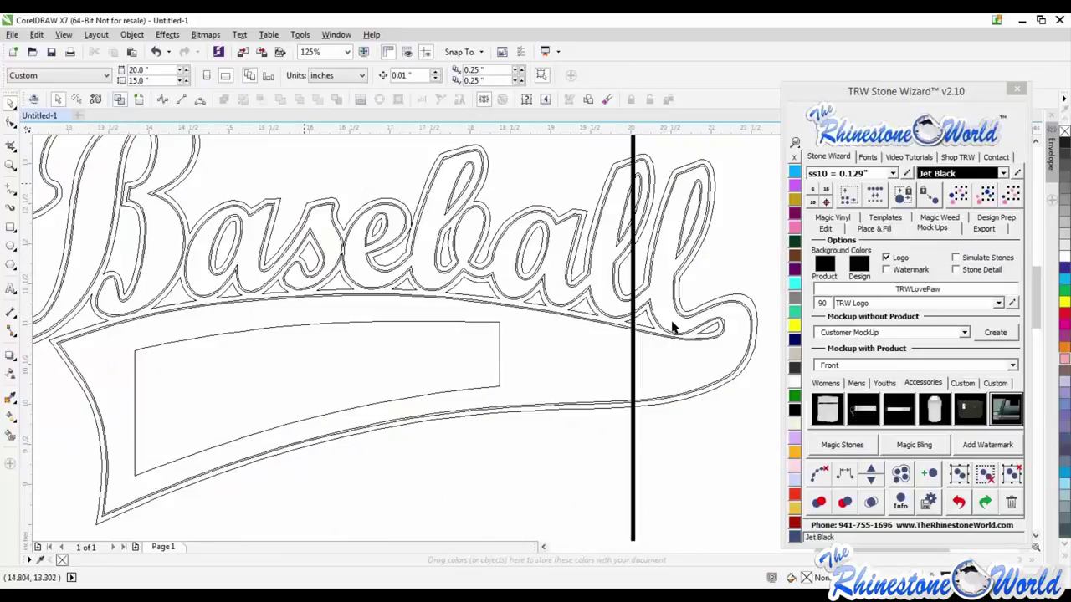
scroll(676, 323, up, 2)
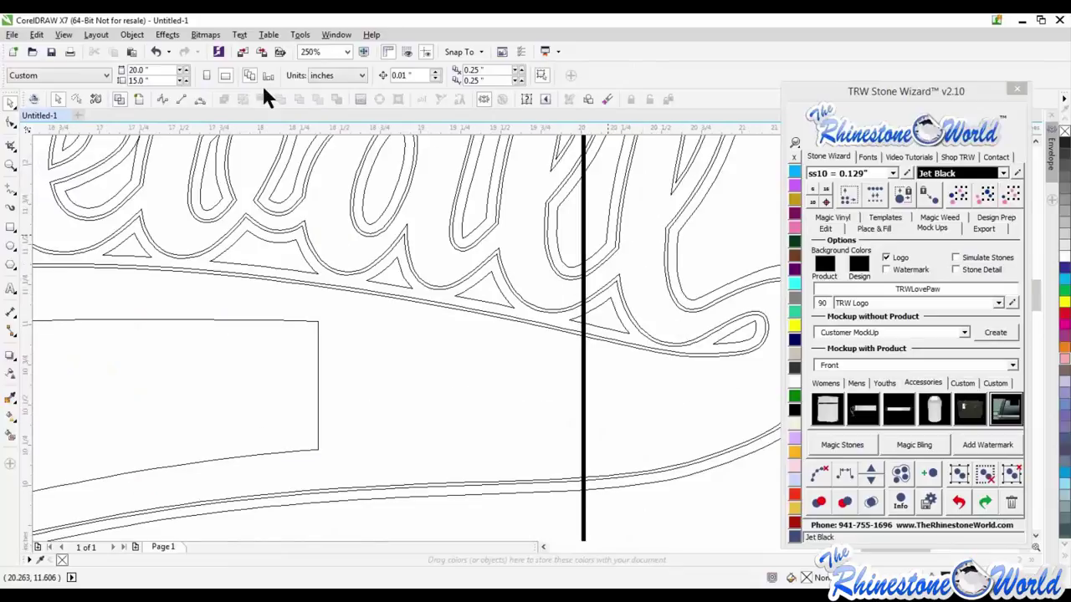
click(139, 96)
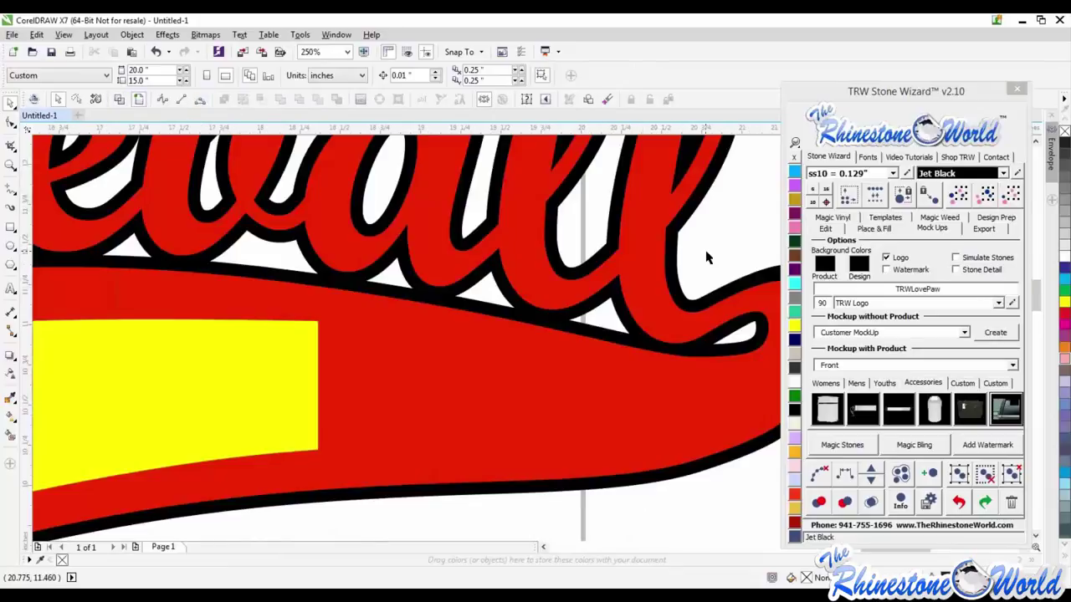
scroll(228, 216, down, 4)
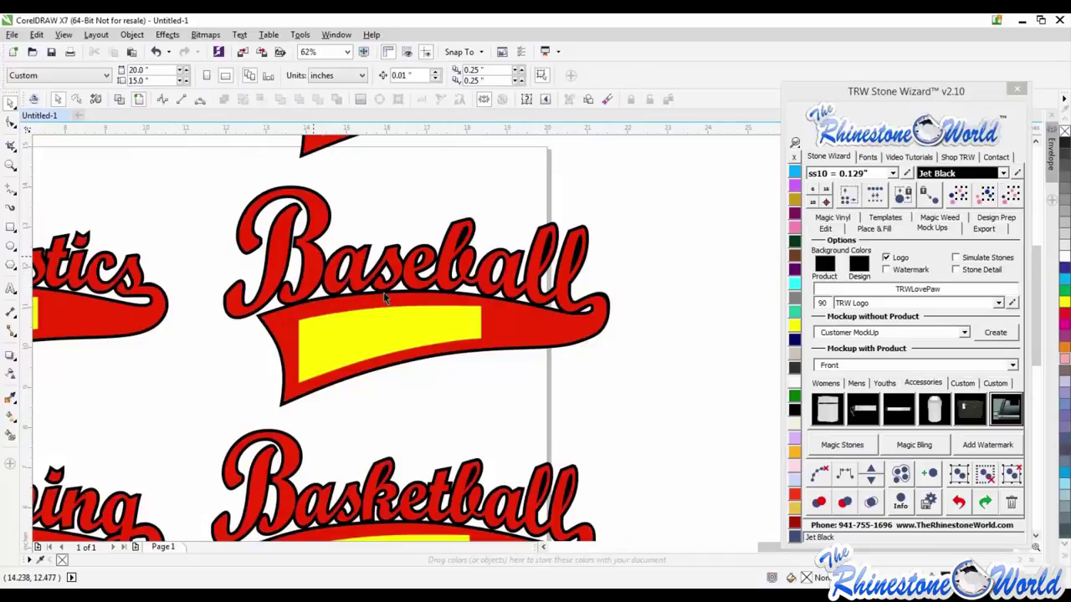
Ungroup the whole sheet of sport-name tail templates into separate objects
click(413, 329)
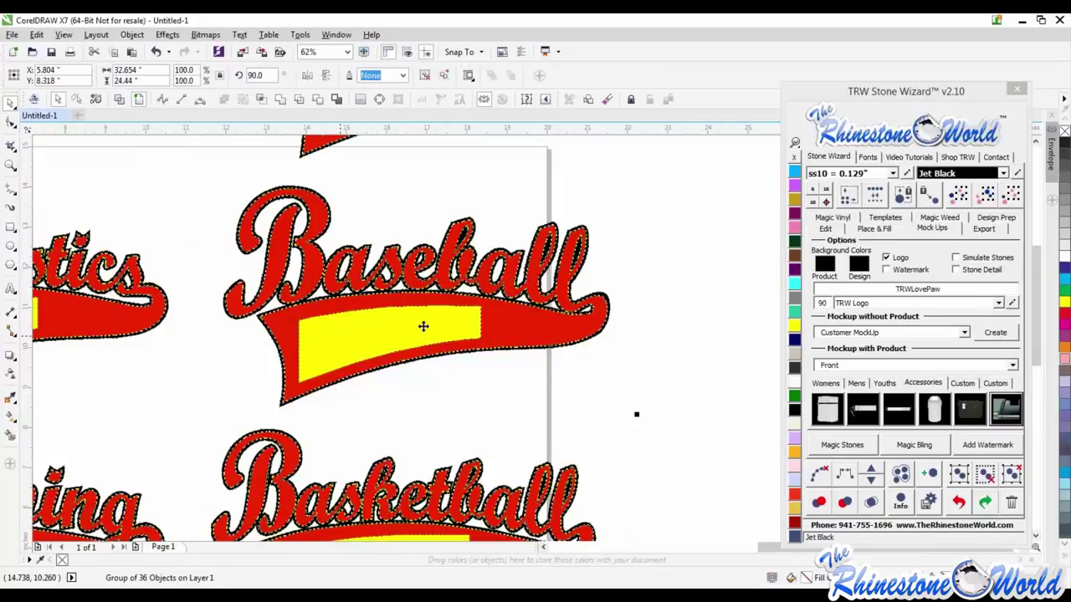
scroll(396, 337, down, 5)
scroll(396, 337, up, 2)
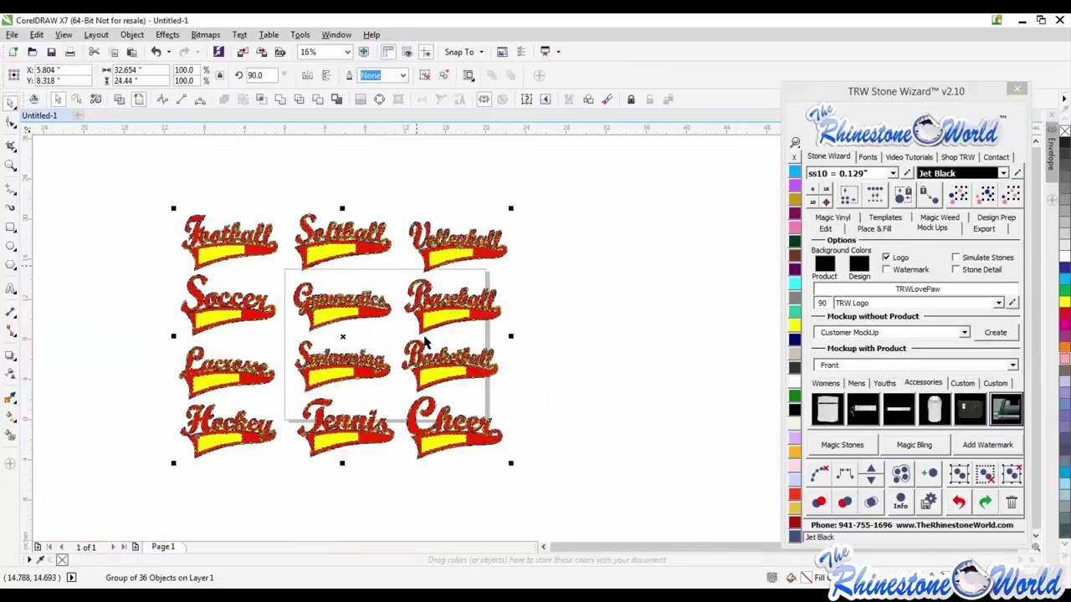
click(1014, 477)
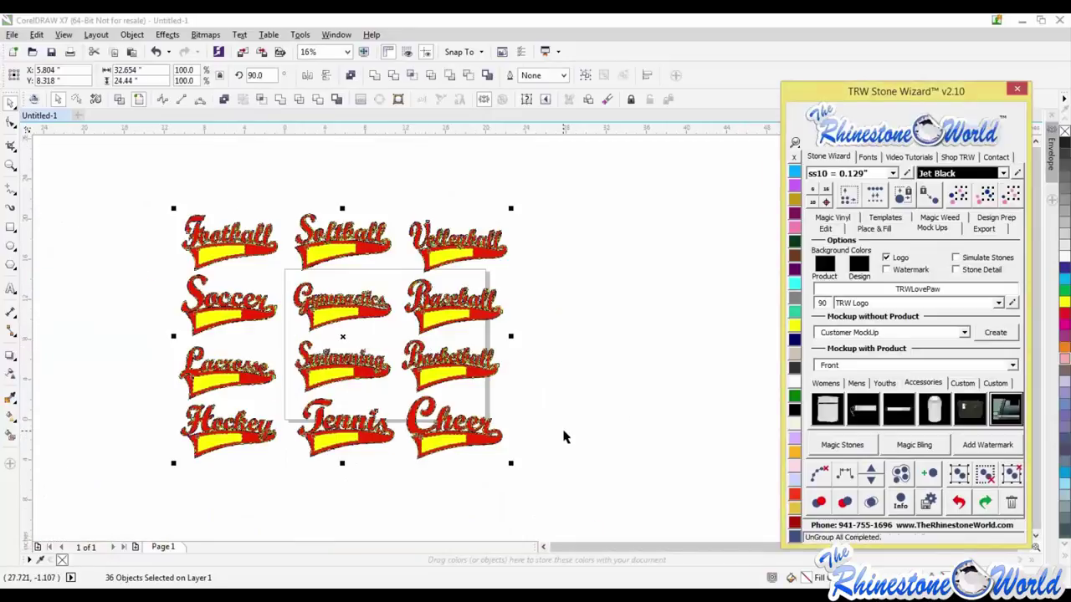
Try moving a piece of the Basketball template, undo the move and clear the selection
click(438, 375)
drag(446, 372, 477, 399)
key(ctrl+z)
click(538, 447)
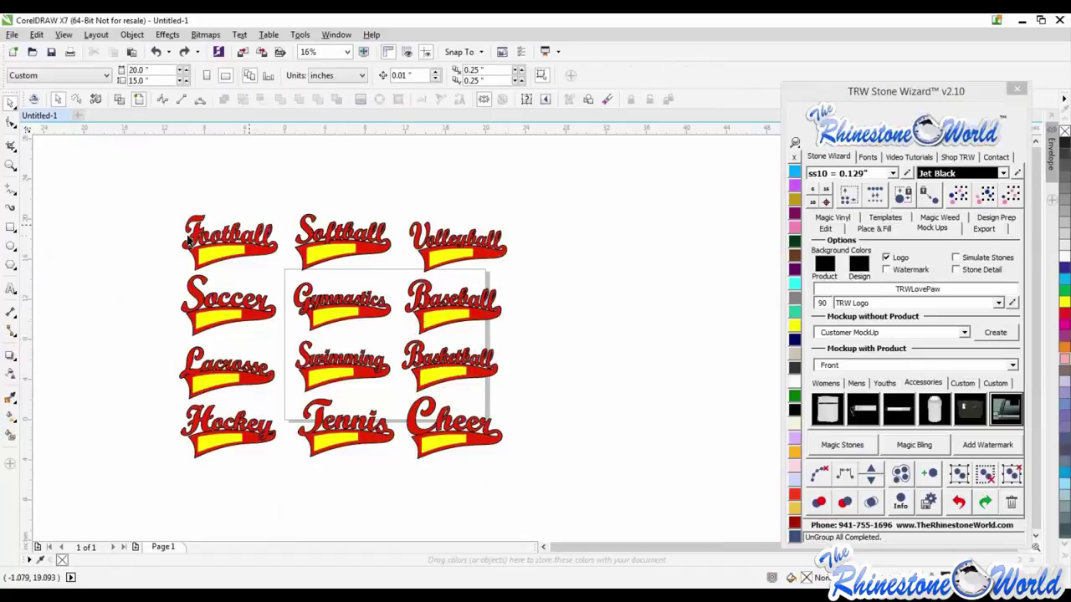
Add the artistic text SUPERSTAR above the Football template and leave it selected as an object
scroll(179, 234, up, 2)
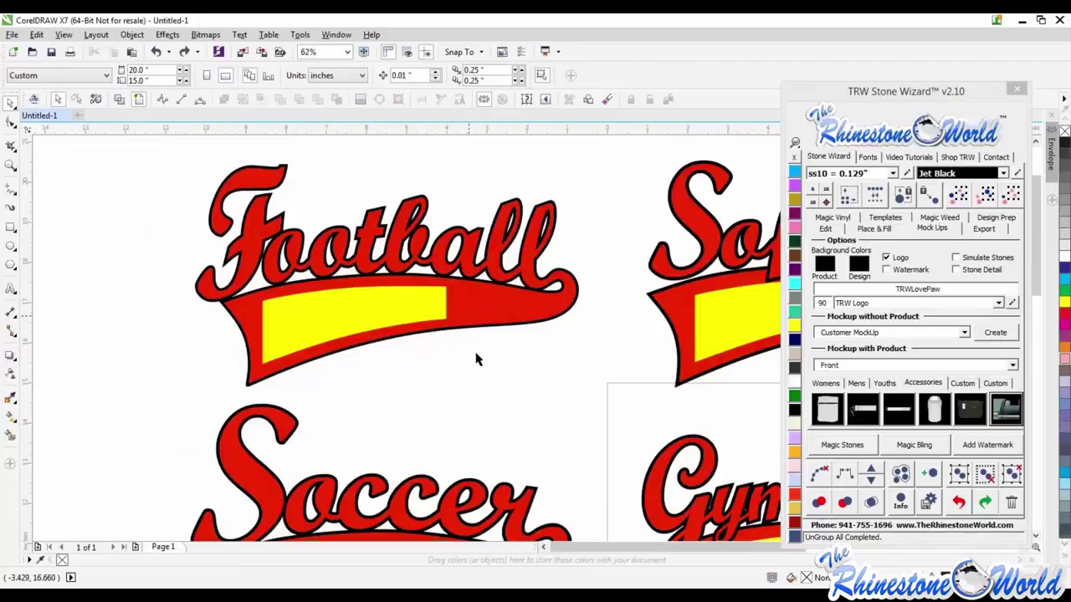
click(390, 342)
scroll(392, 352, down, 1)
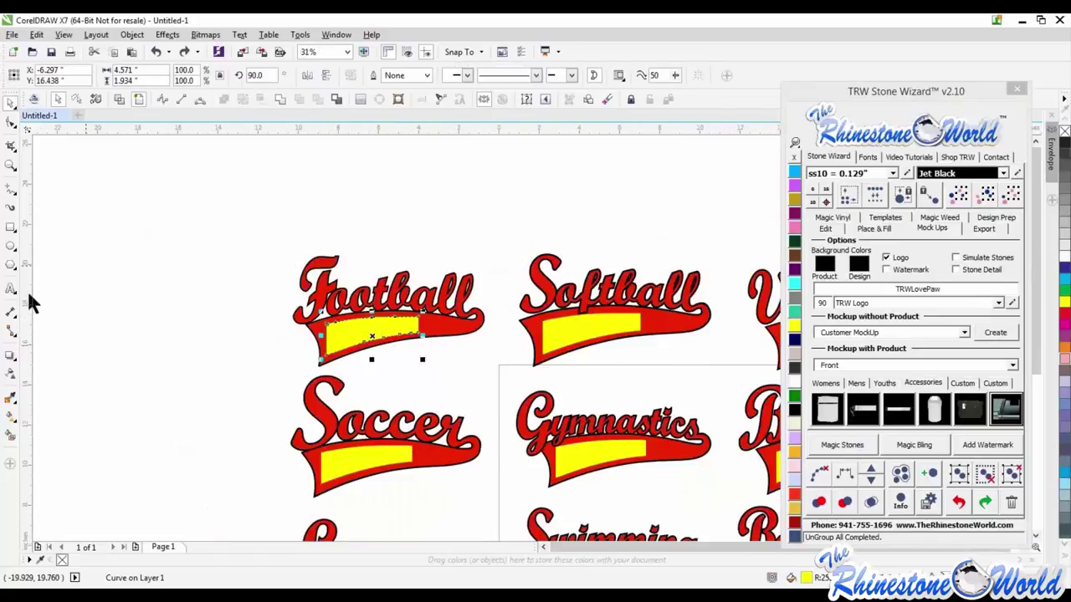
click(11, 292)
click(381, 235)
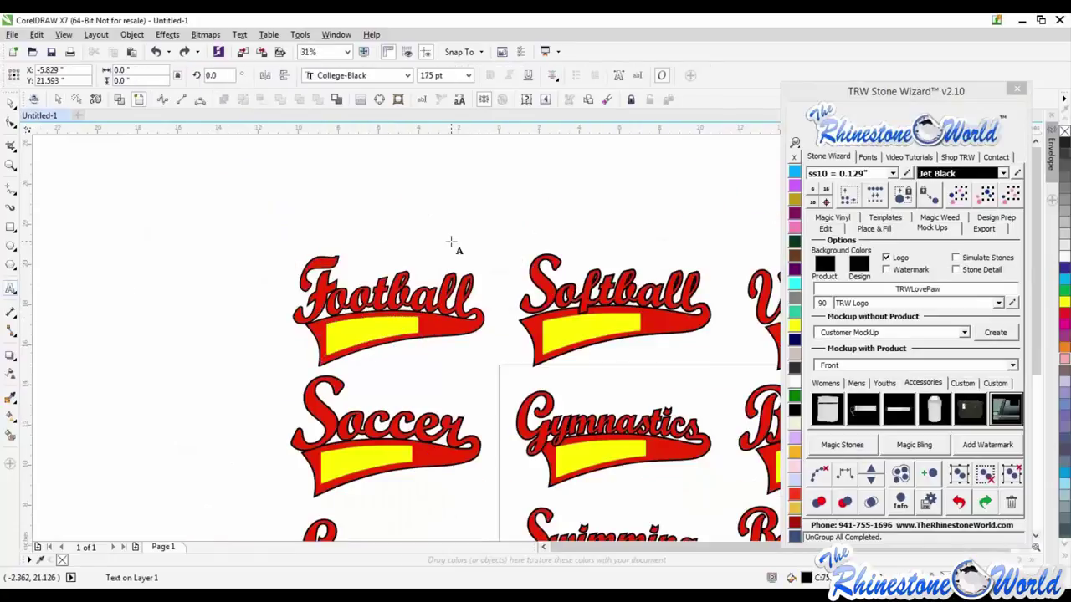
text(SU)
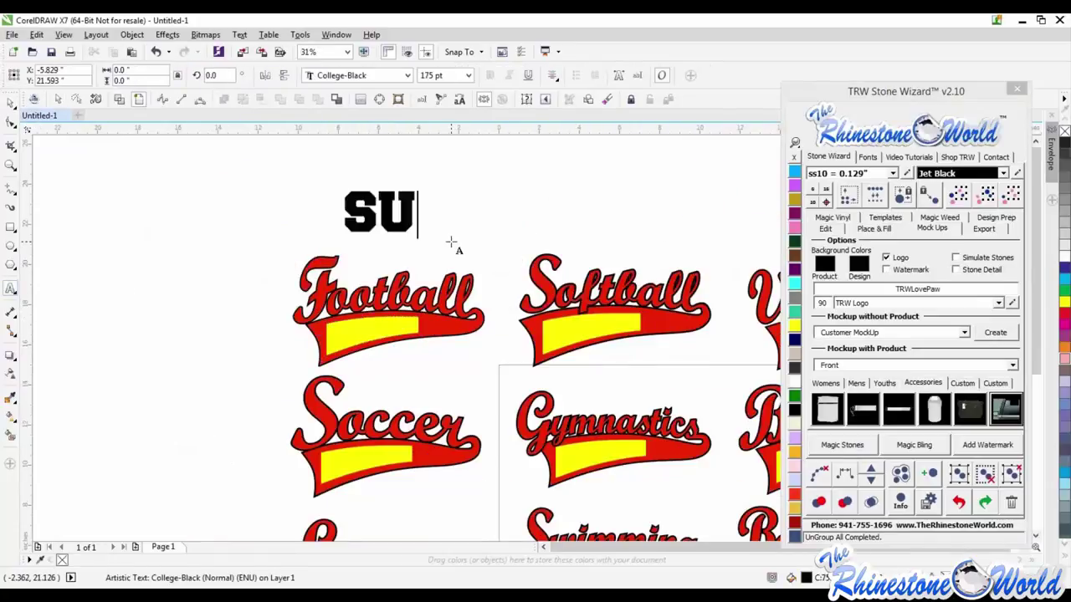
text(PERSTAR)
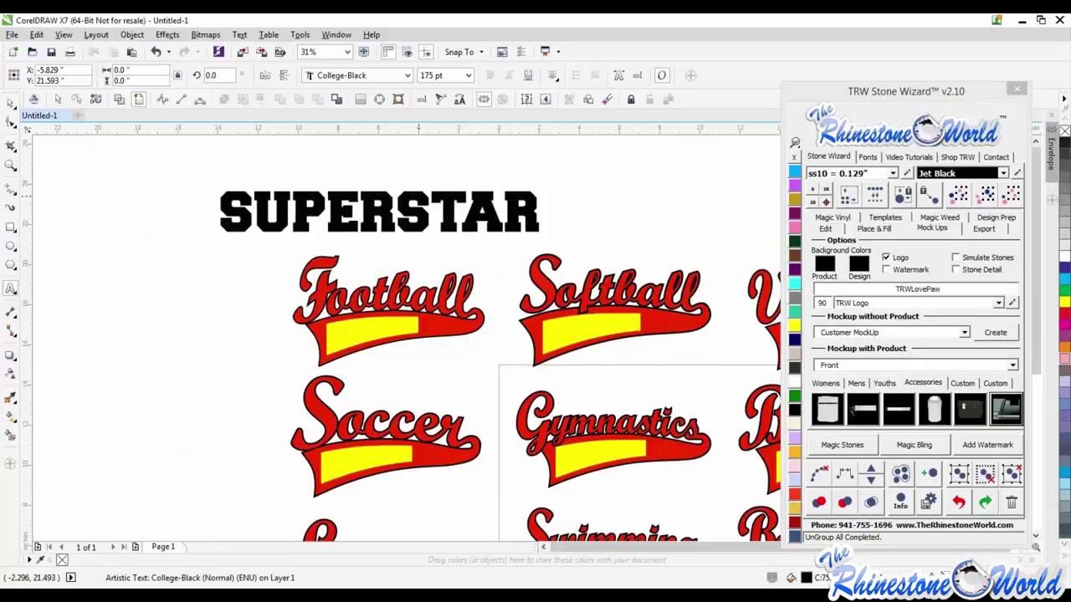
key(ctrl+space)
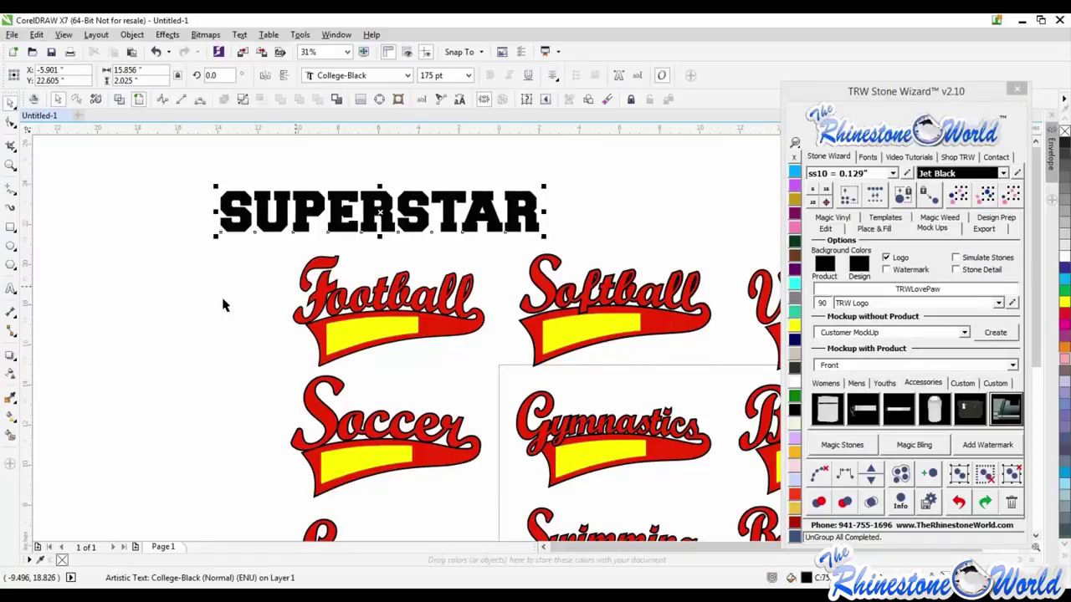
Use Magic Envelope to fit the SUPERSTAR text into the yellow areas of the Football, Softball and Volleyball templates
scroll(223, 304, down, 2)
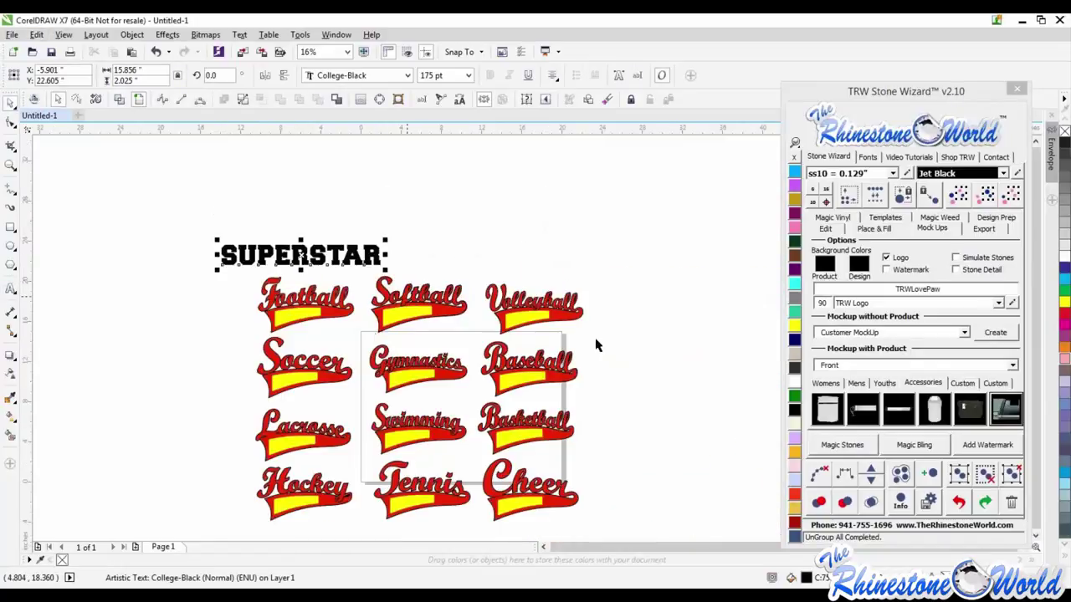
click(827, 230)
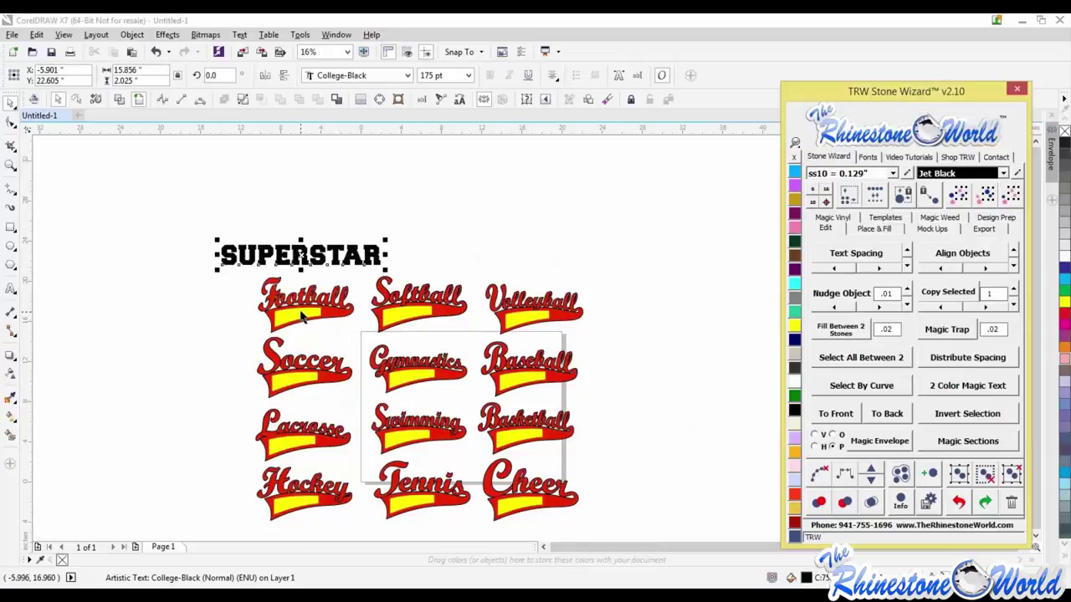
shift+click(301, 313)
shift+click(518, 322)
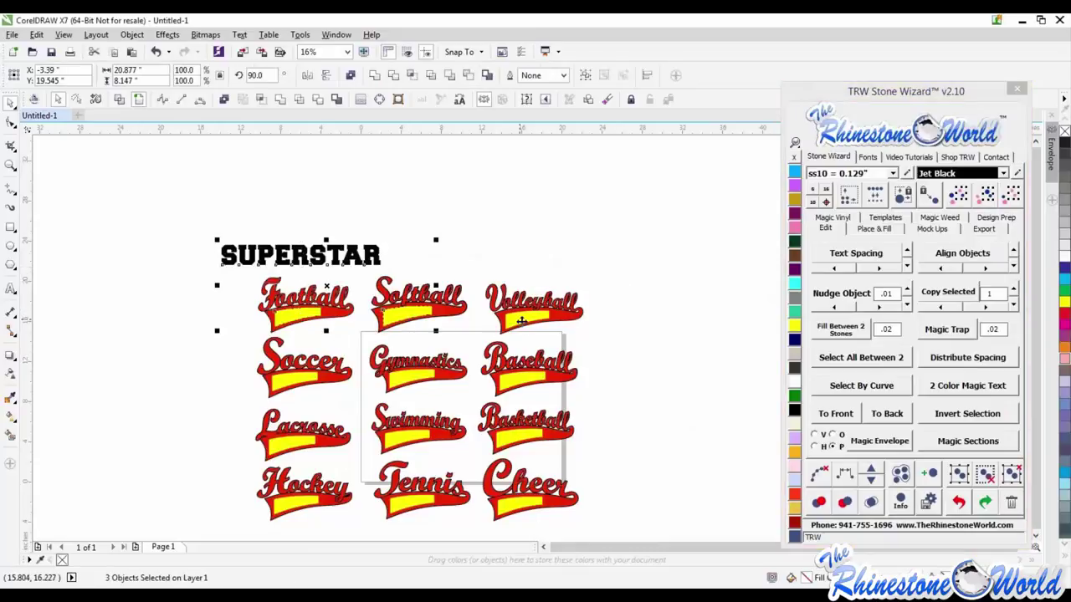
click(879, 441)
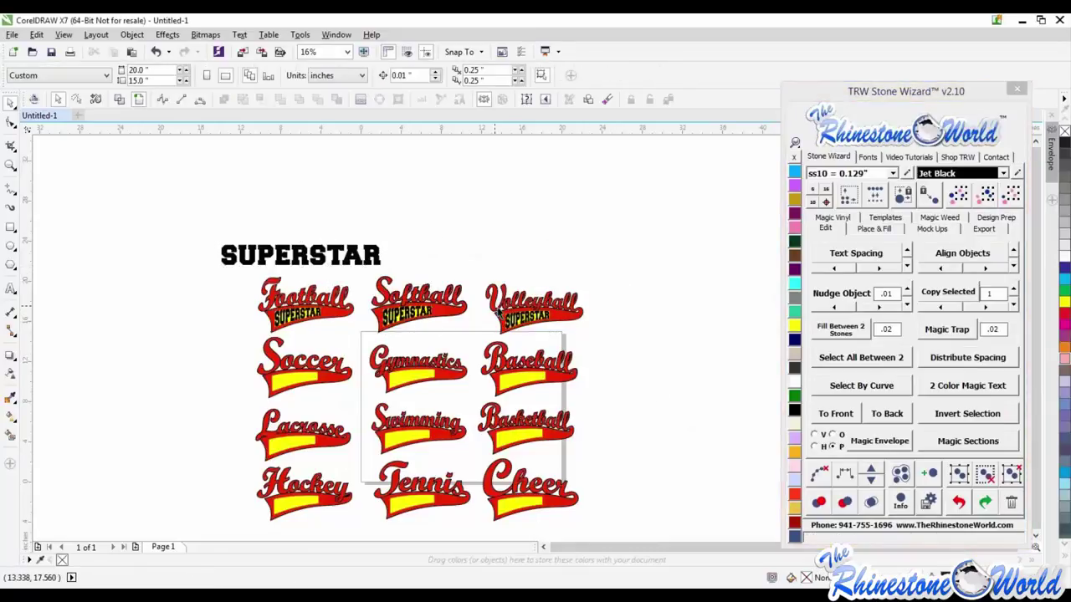
Remove the yellow area behind SUPERSTAR in the Volleyball template and check the enveloped text up close
scroll(500, 313, up, 2)
scroll(552, 343, up, 2)
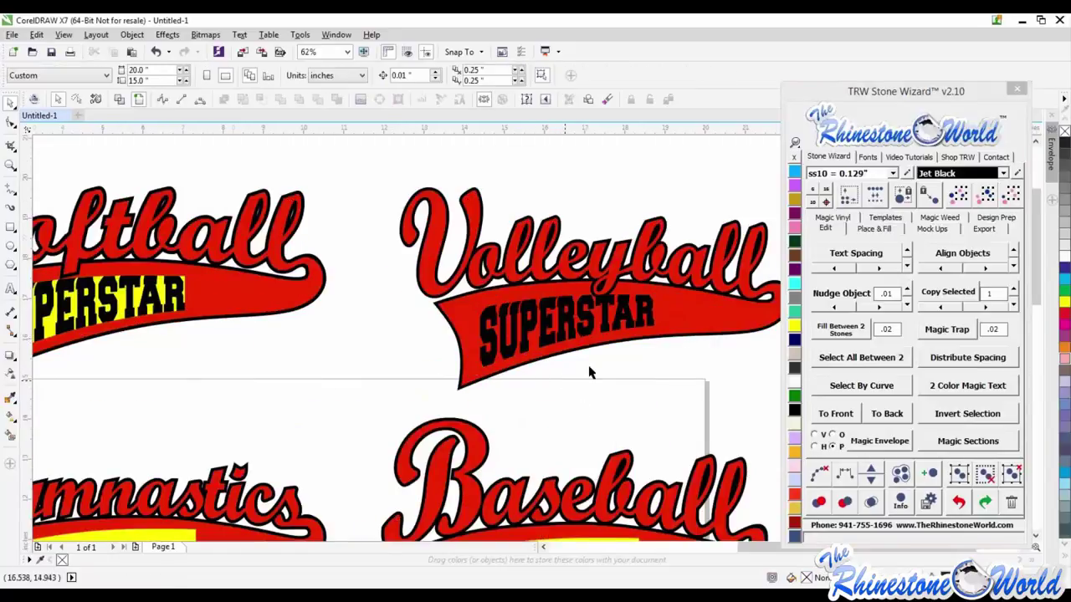
scroll(609, 351, up, 2)
click(614, 355)
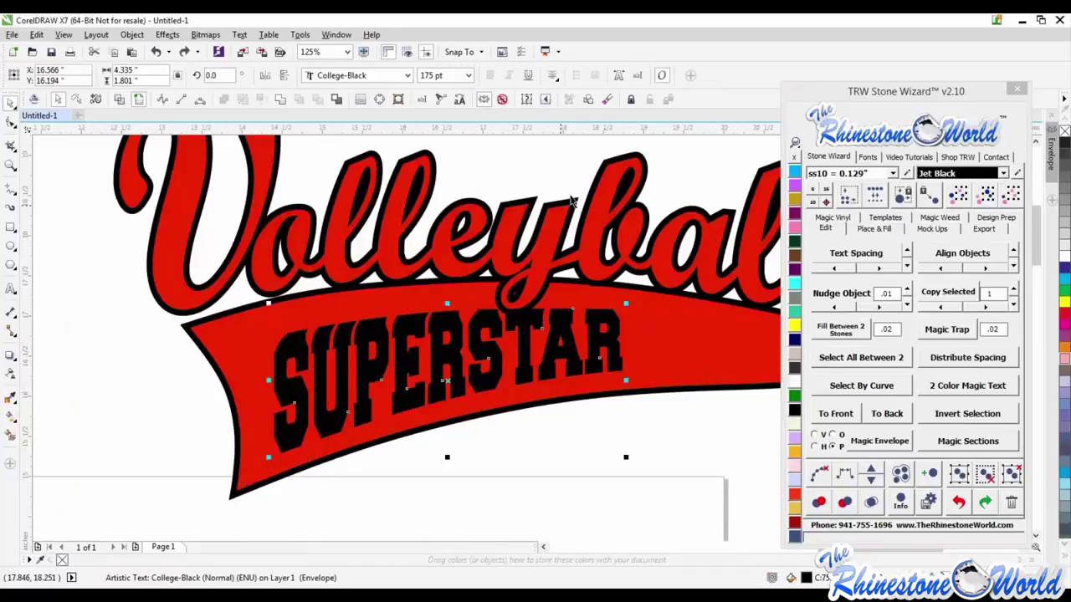
click(627, 442)
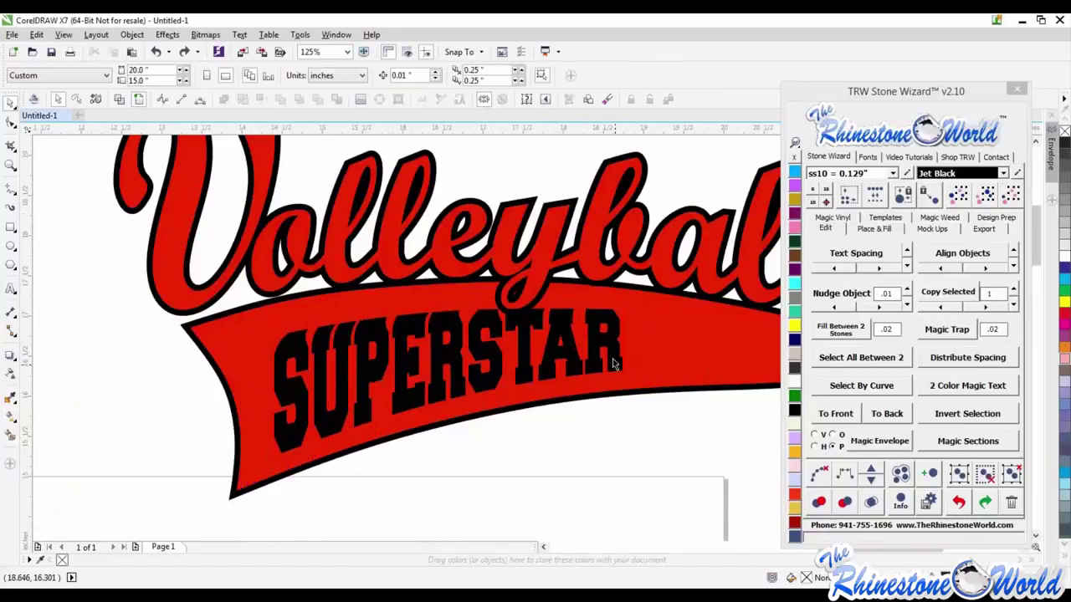
Try Magic Trap at .02 on the enveloped SUPERSTAR text and the red Volleyball shape, and inspect the lettering
click(614, 360)
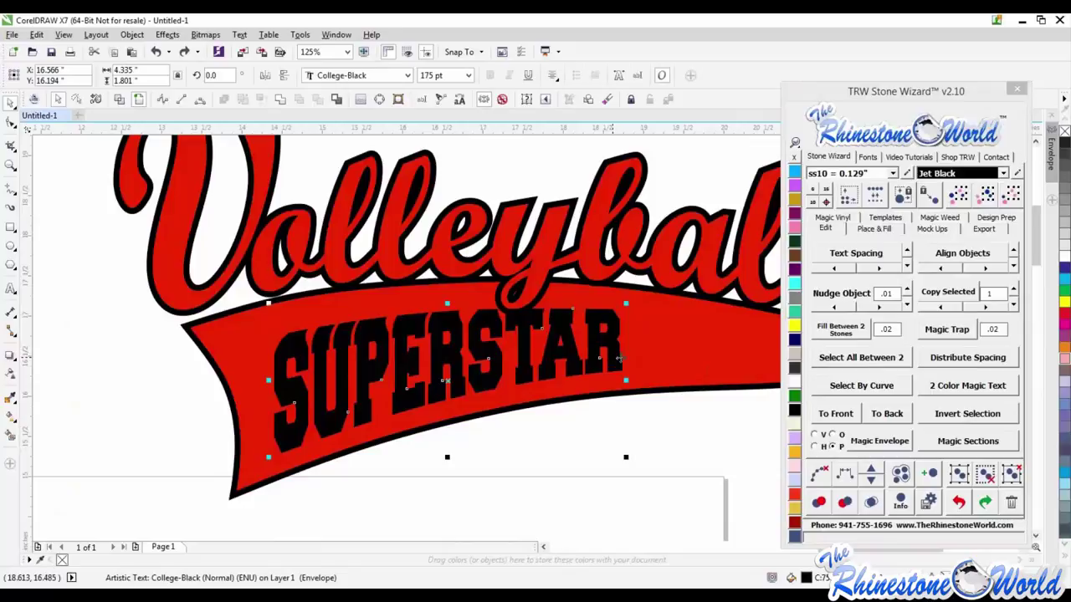
shift+click(649, 361)
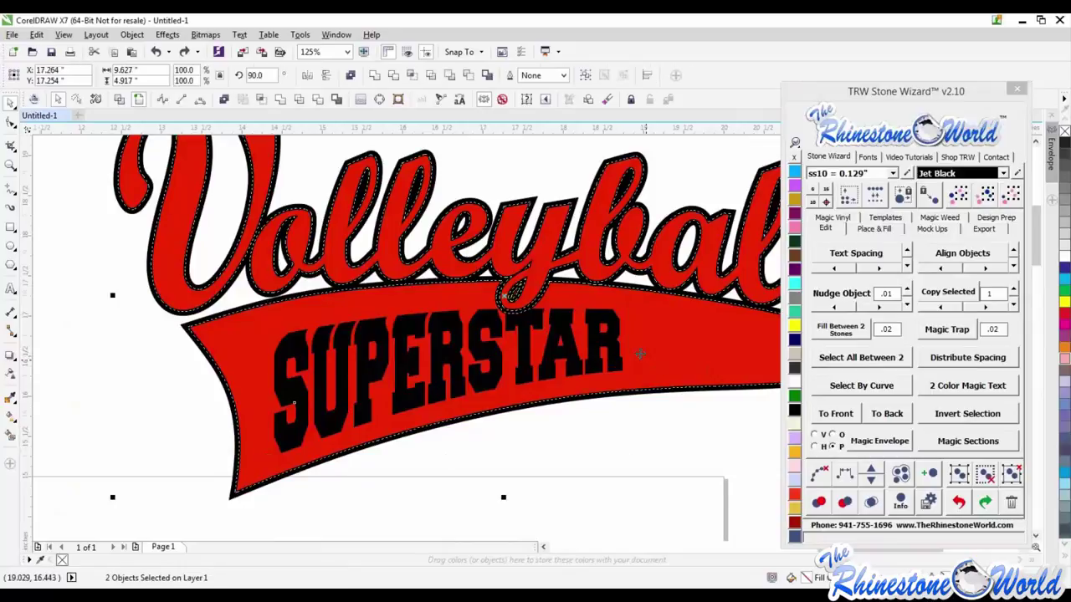
scroll(641, 354, down, 2)
drag(641, 354, 601, 409)
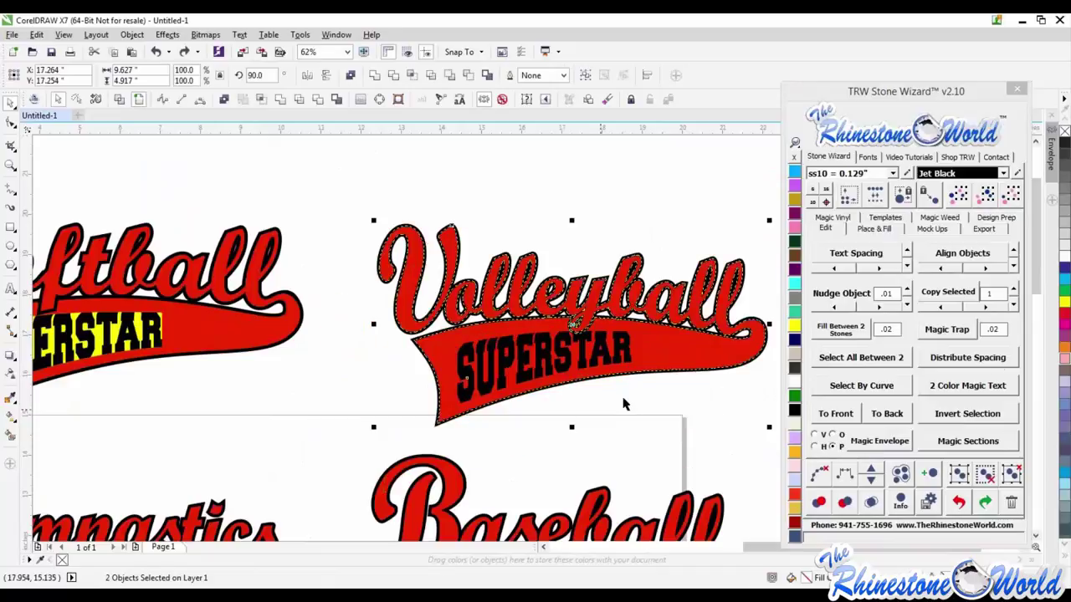
click(939, 331)
scroll(628, 361, up, 2)
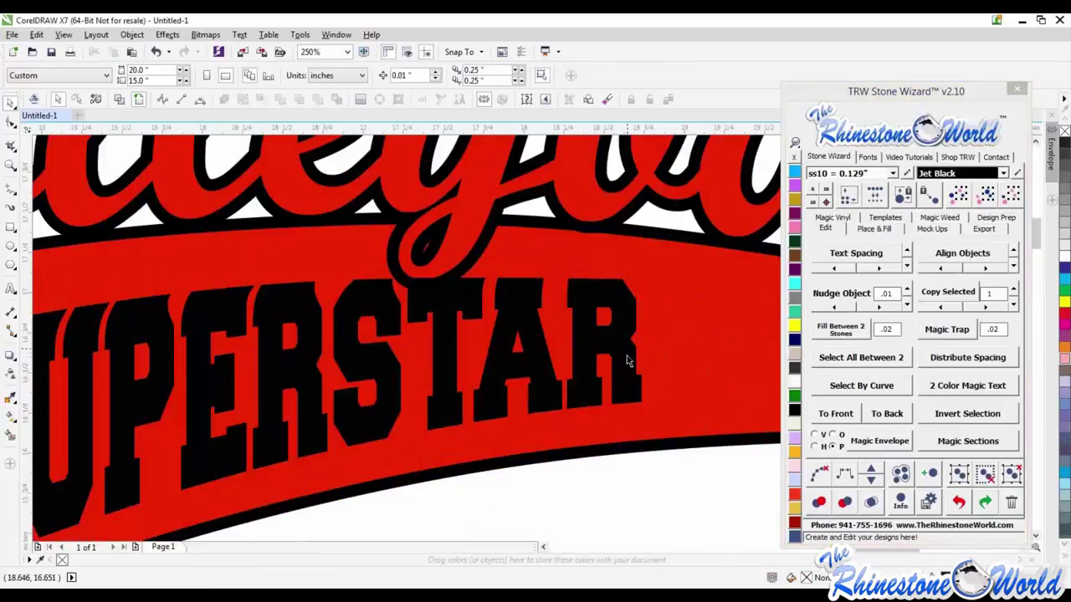
click(628, 360)
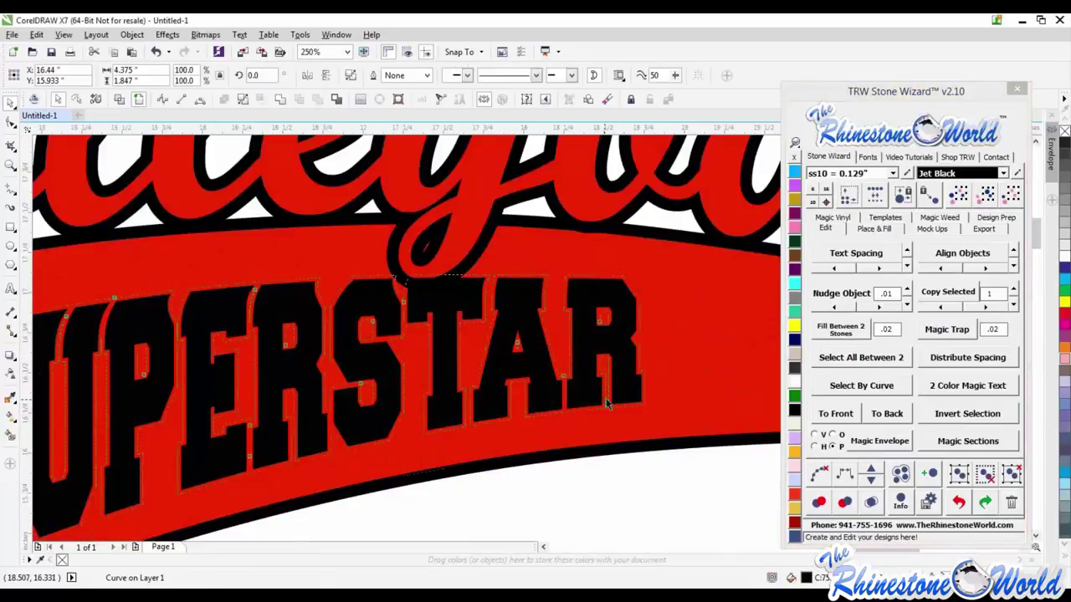
click(604, 446)
scroll(615, 422, down, 1)
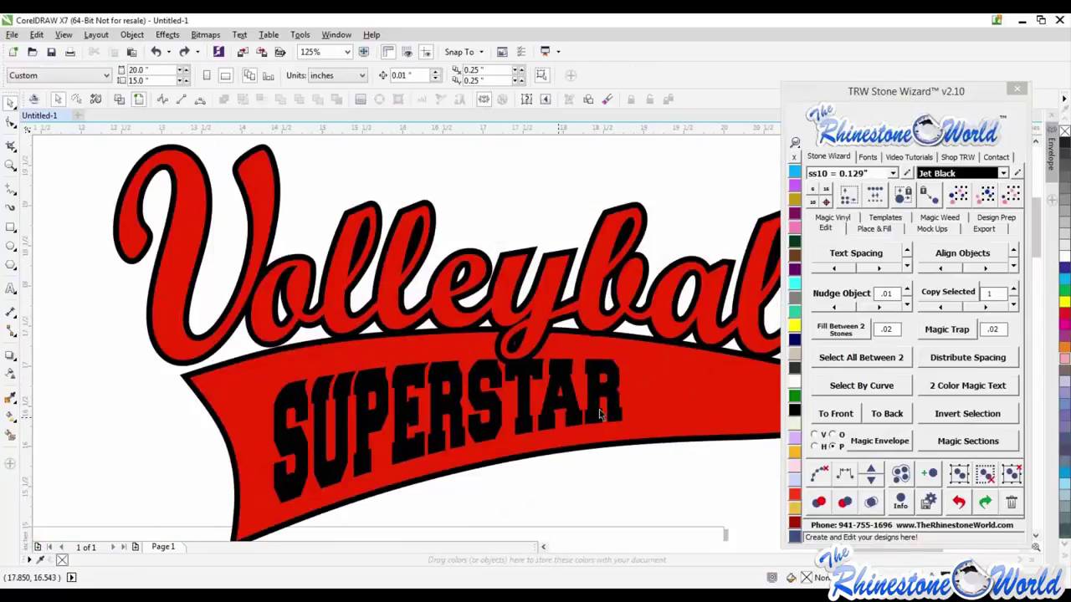
scroll(609, 400, down, 1)
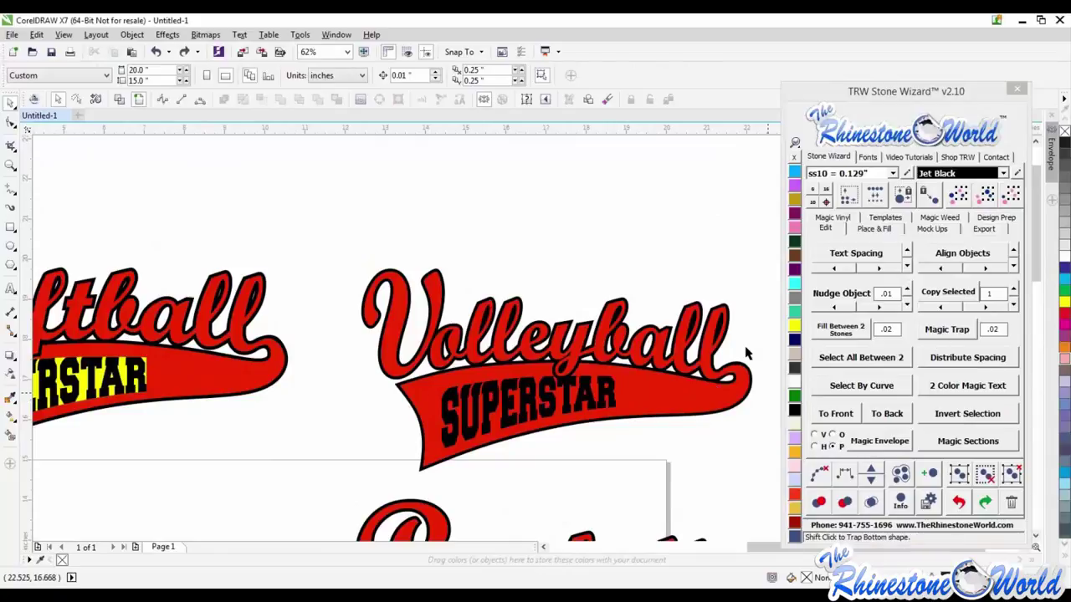
Undo the Magic Trap on the Volleyball template, restoring its SUPERSTAR lettering to enveloped text
click(668, 285)
key(Escape)
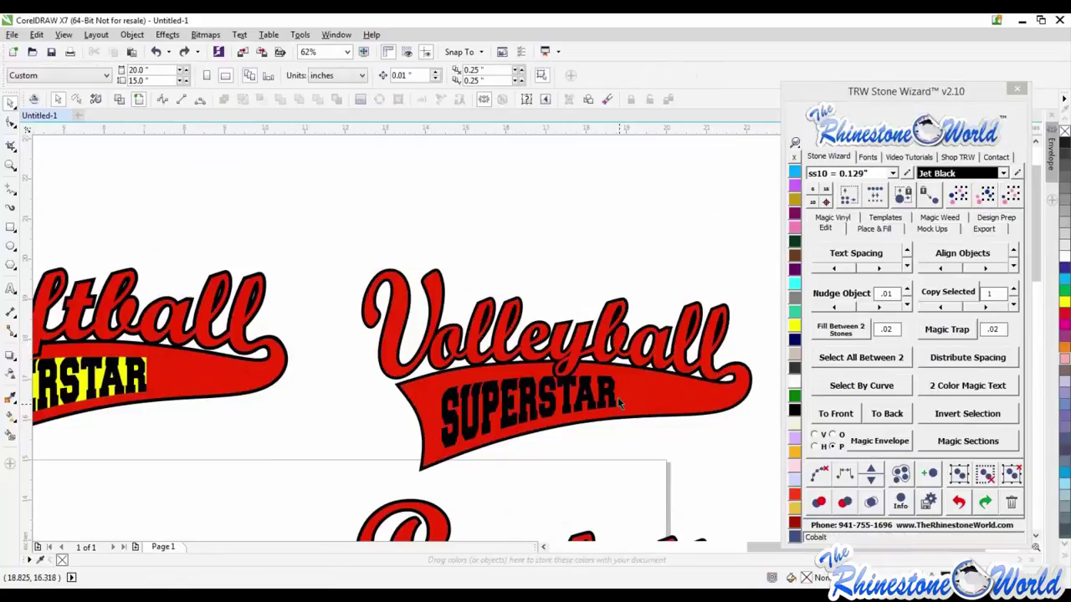
key(ctrl+z)
key(ctrl+shift+z)
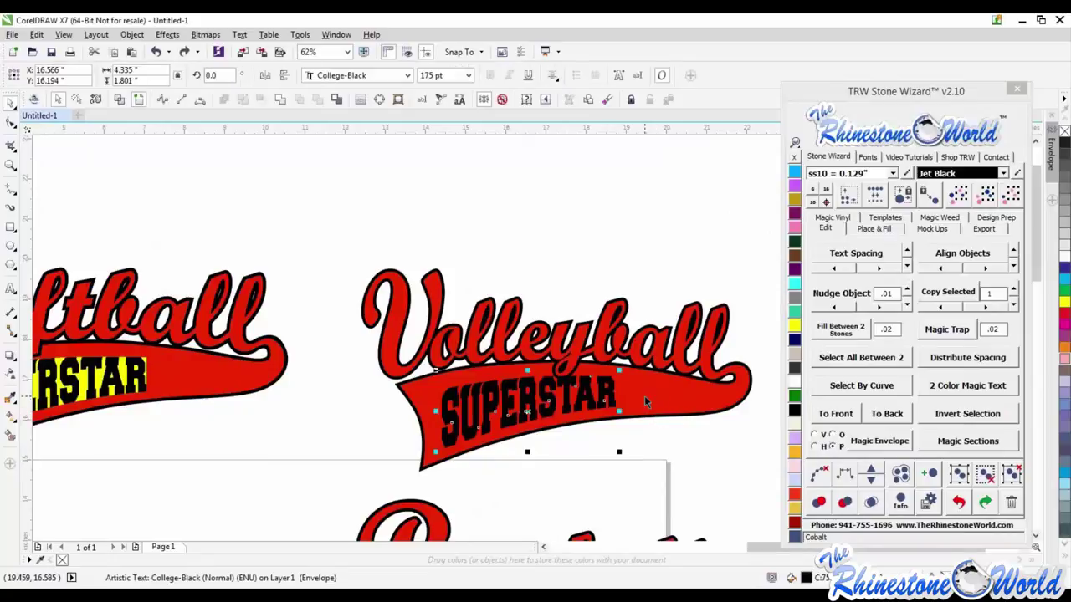
Cut the SUPERSTAR lettering out of the red Volleyball shape and delete the black text on top
shift+click(679, 406)
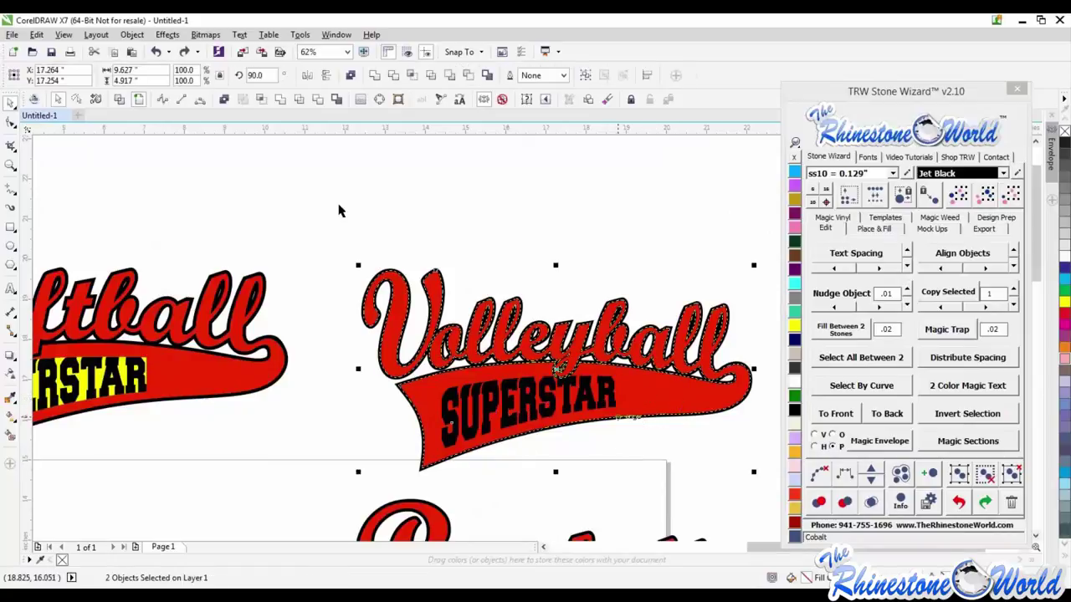
click(318, 99)
key(Escape)
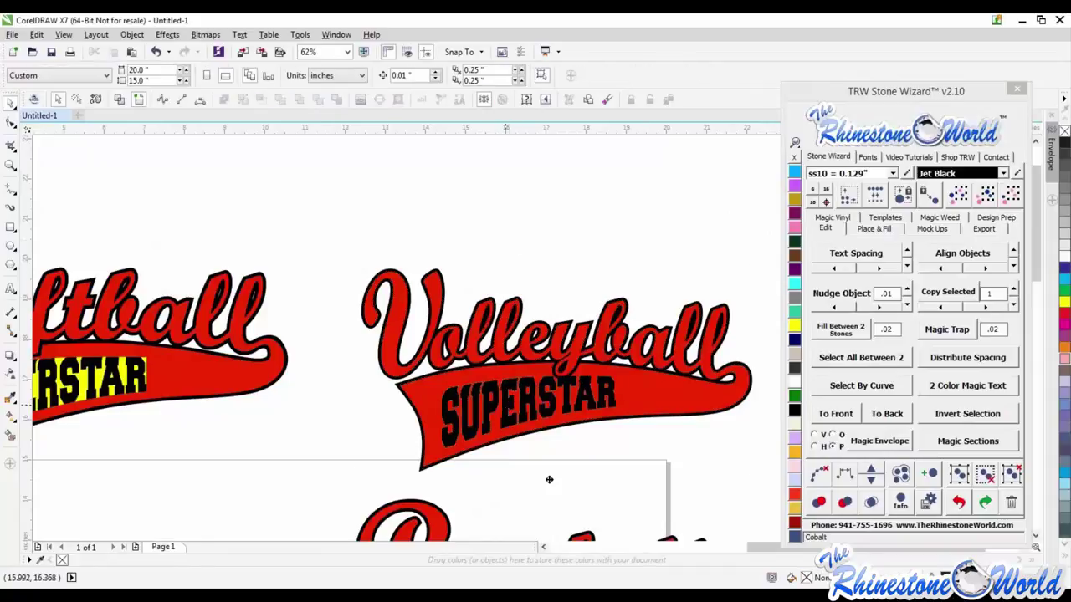
drag(503, 397, 548, 471)
key(Delete)
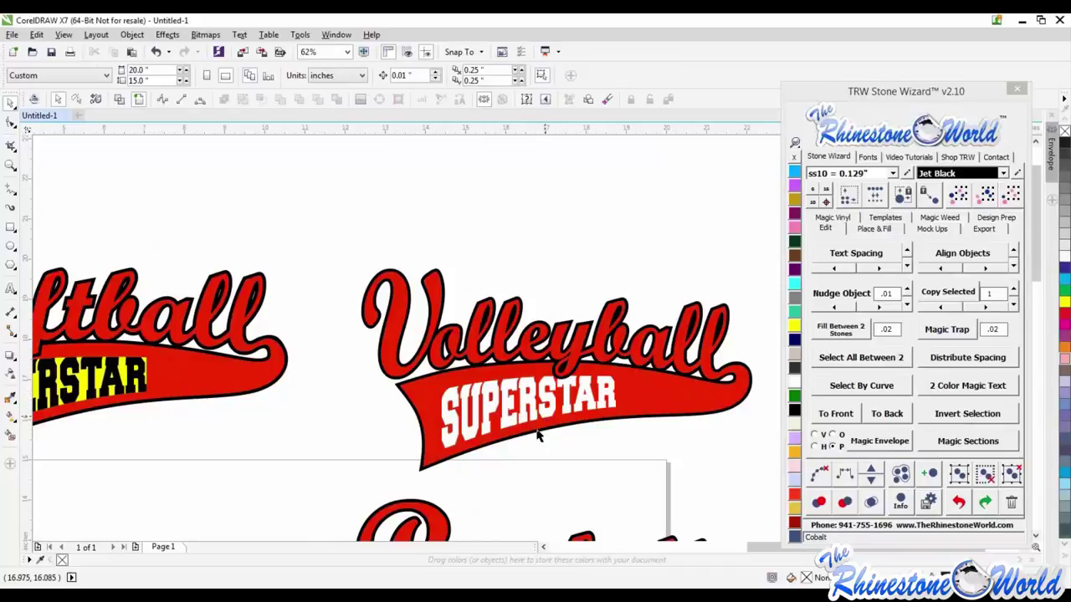
Draw a rectangle about 12.2" wide and 6.3" high around the Volleyball template
scroll(586, 347, down, 1)
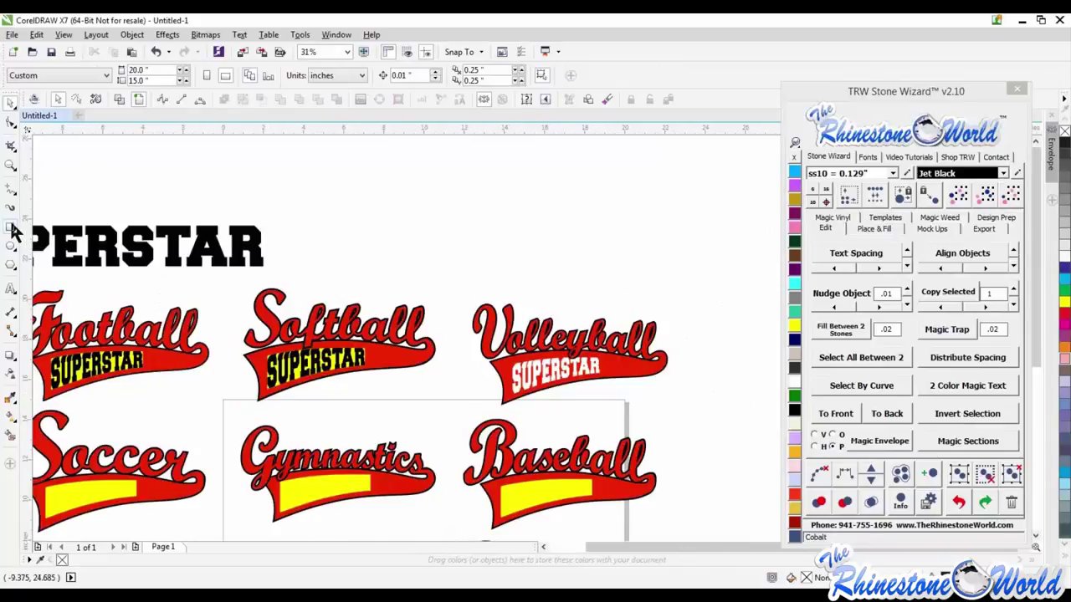
key(F6)
drag(459, 286, 647, 373)
drag(707, 414, 707, 415)
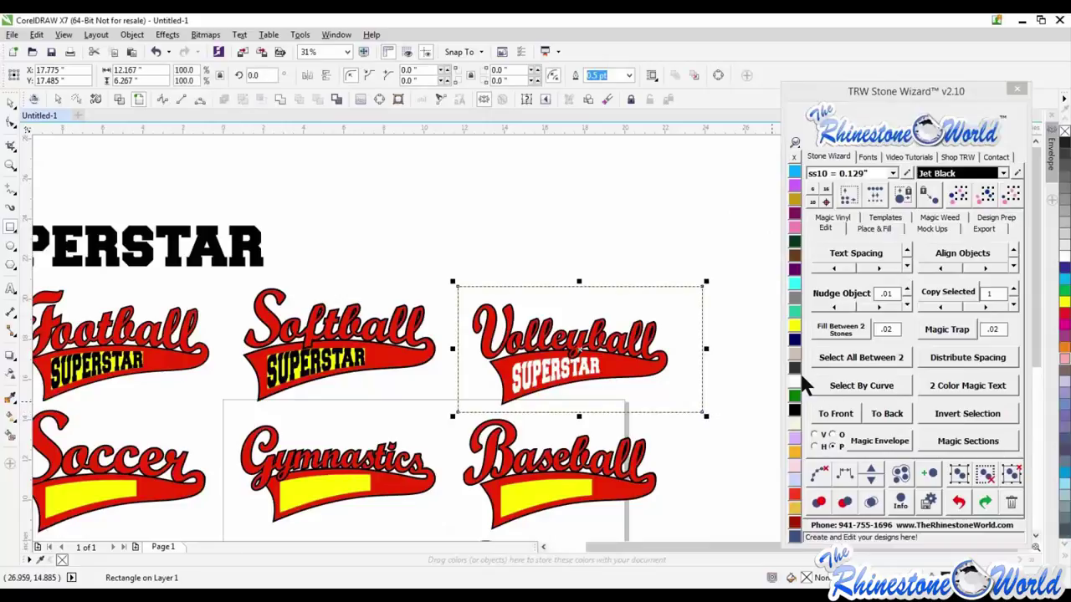
Fill the rectangle with TRW Blue and send it behind the Volleyball template
click(795, 172)
click(885, 413)
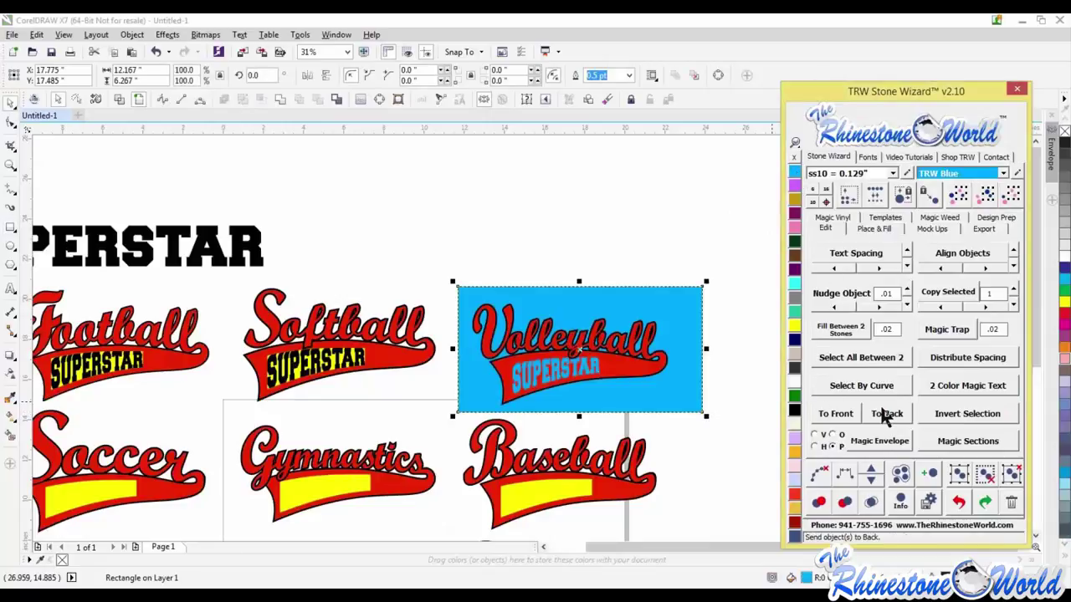
click(744, 392)
scroll(575, 361, up, 1)
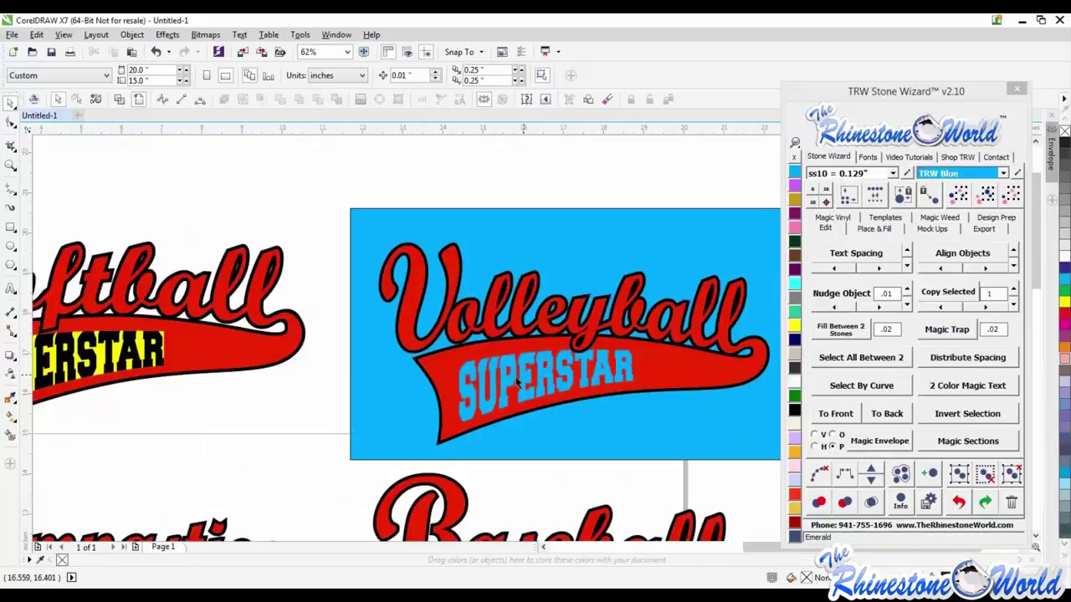
scroll(529, 379, down, 1)
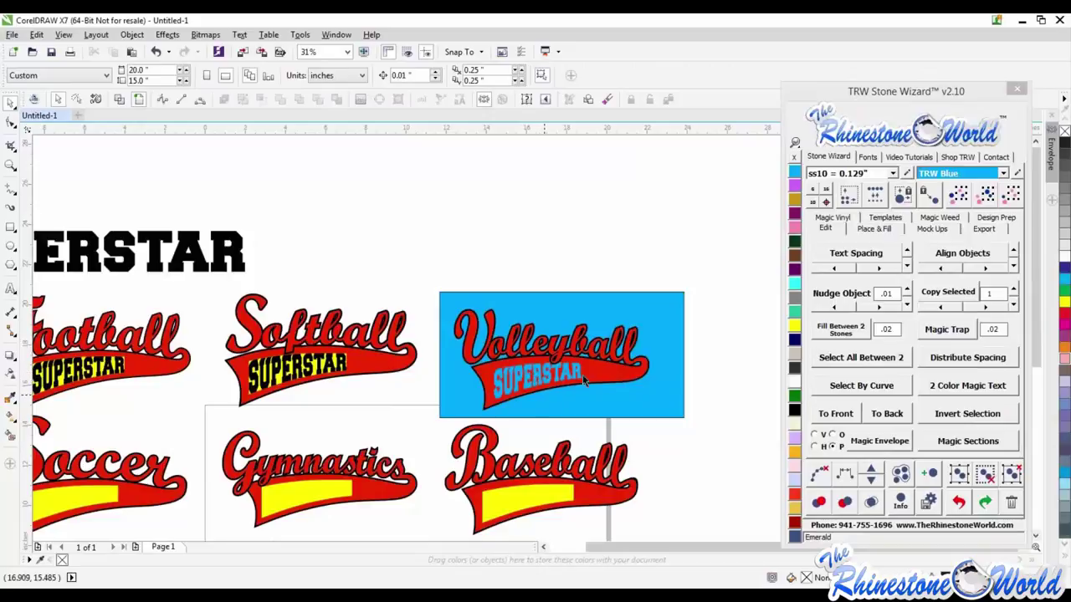
scroll(517, 380, up, 2)
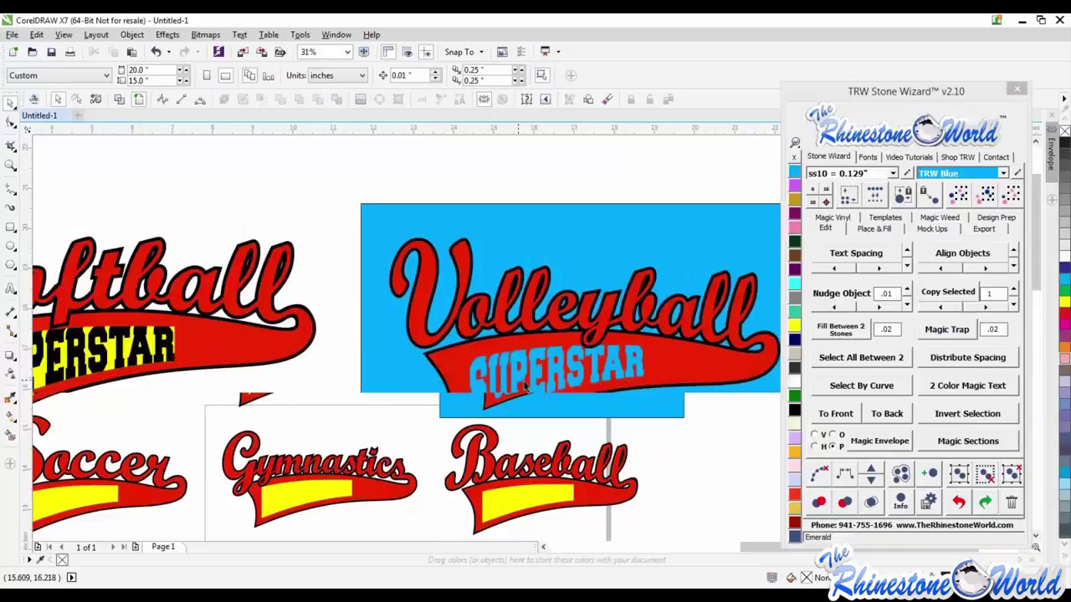
Try moving the red Volleyball shape off its black outline and undo the move
click(707, 392)
drag(707, 392, 640, 263)
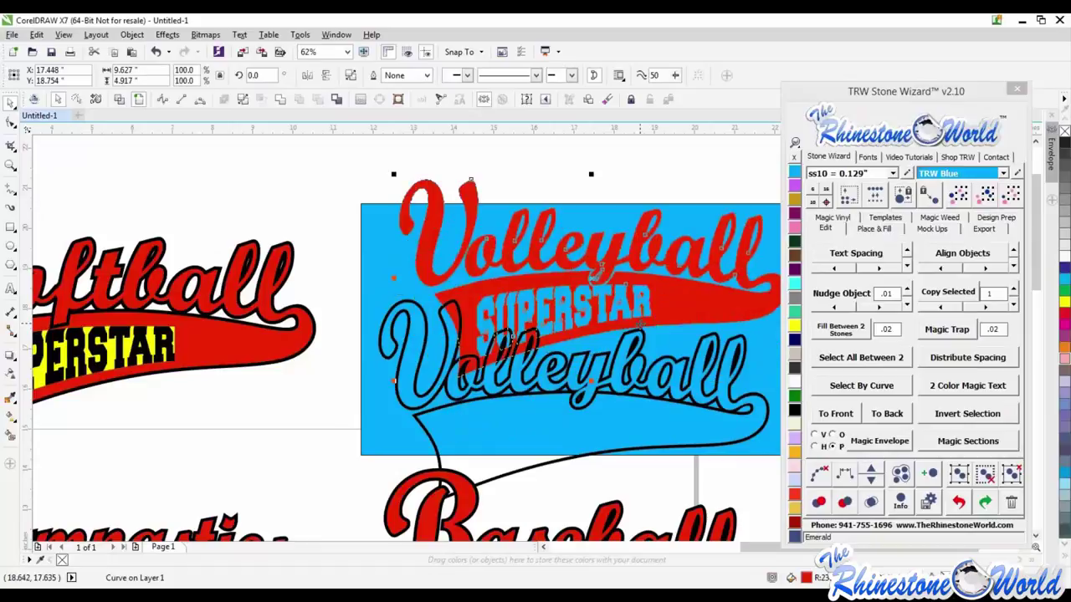
key(ctrl+z)
key(ctrl+z)
click(578, 269)
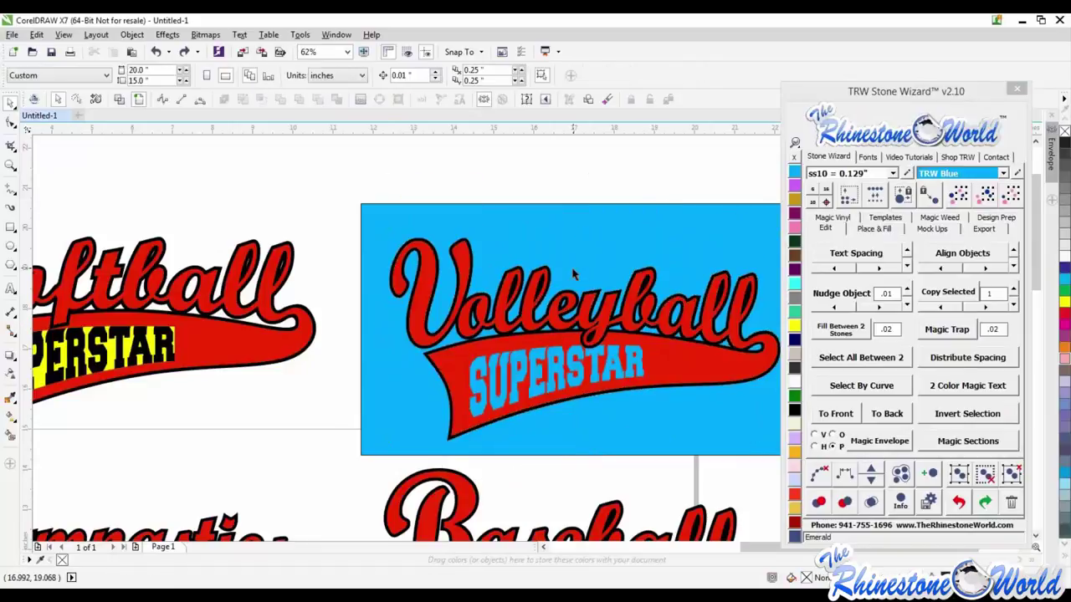
Undo the blue background rectangle and the SUPERSTAR cutout, restoring the black text on the Volleyball template
key(shift+Page_Up)
scroll(577, 268, down, 2)
key(ctrl+z)
key(Escape)
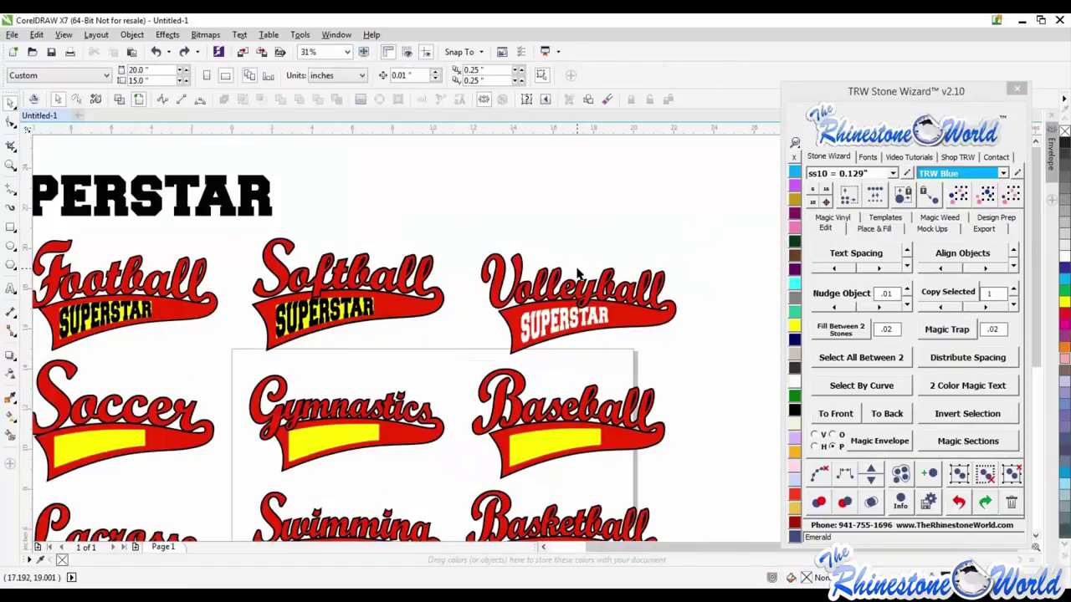
alt+click(585, 259)
click(609, 239)
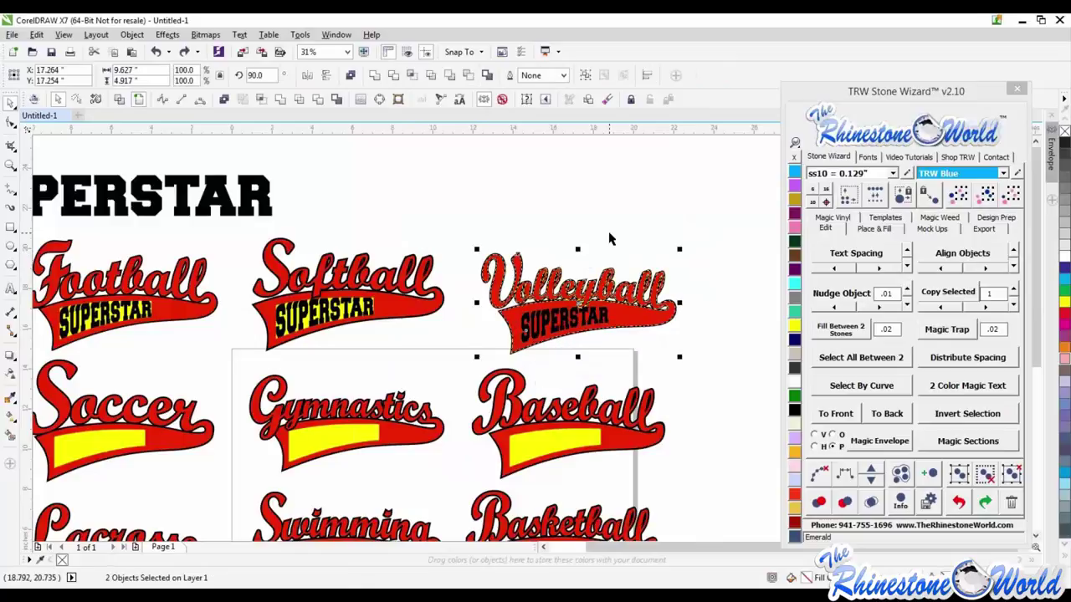
Try moving the black SUPERSTAR text below the Volleyball tail and undo the move
alt+click(602, 322)
drag(602, 322, 599, 352)
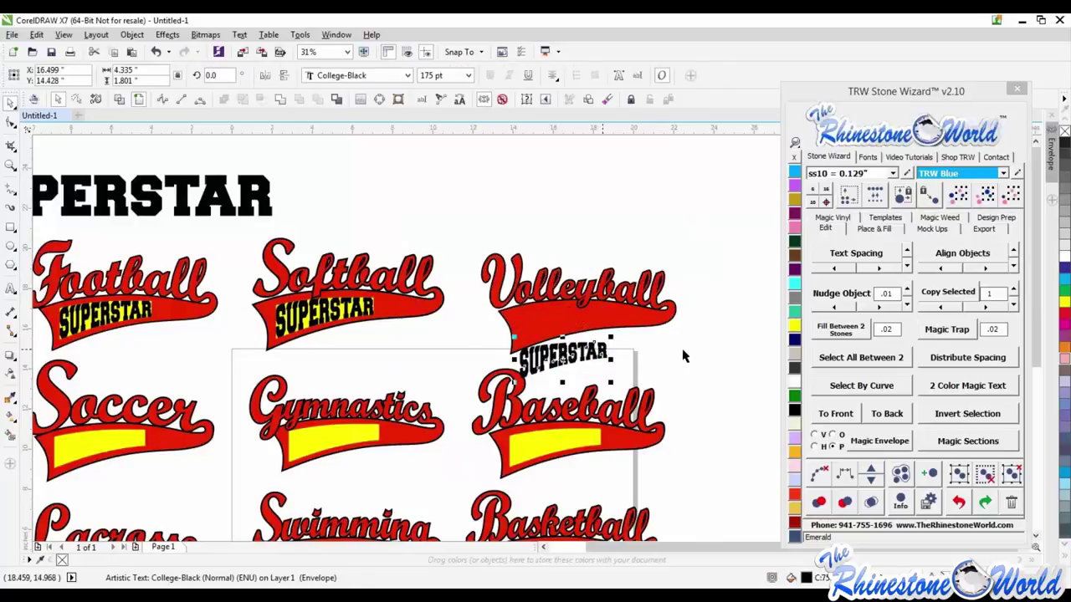
key(ctrl+z)
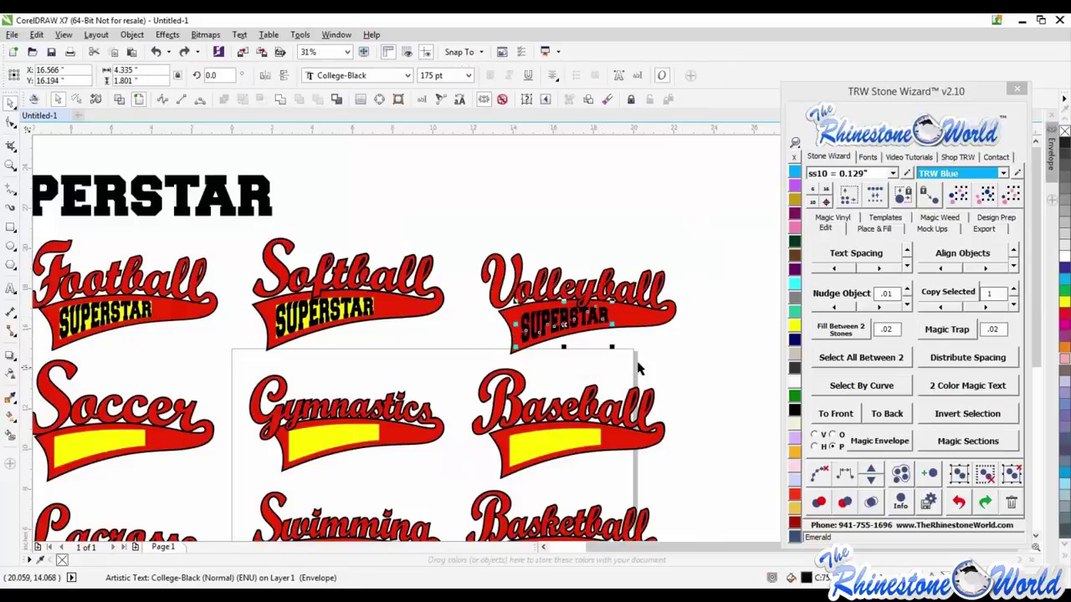
Pull the red Volleyball shape away from its outline and delete it
key(Escape)
drag(641, 325, 669, 402)
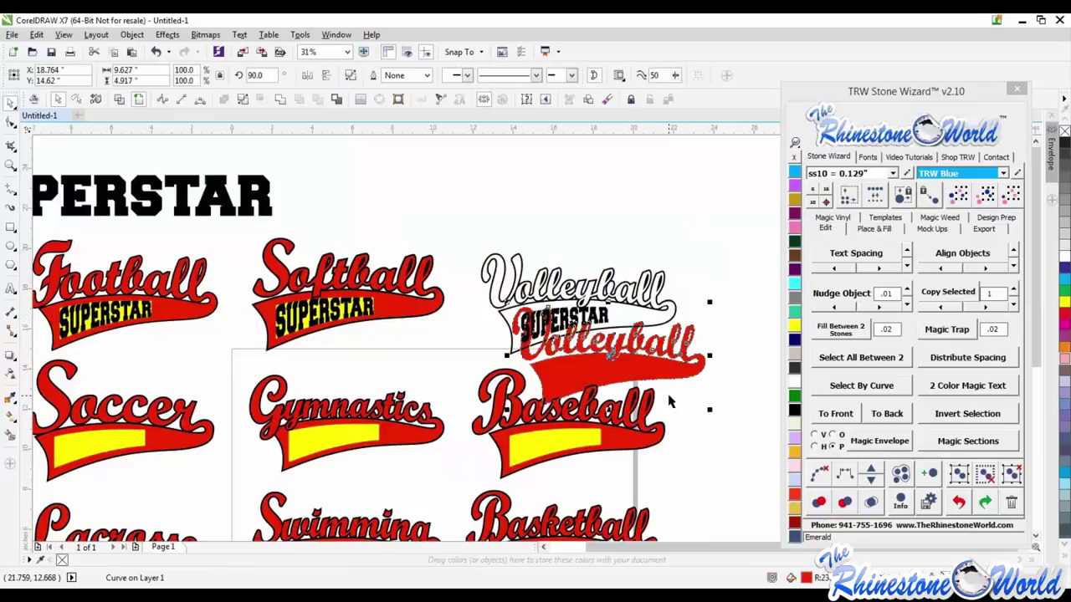
key(Escape)
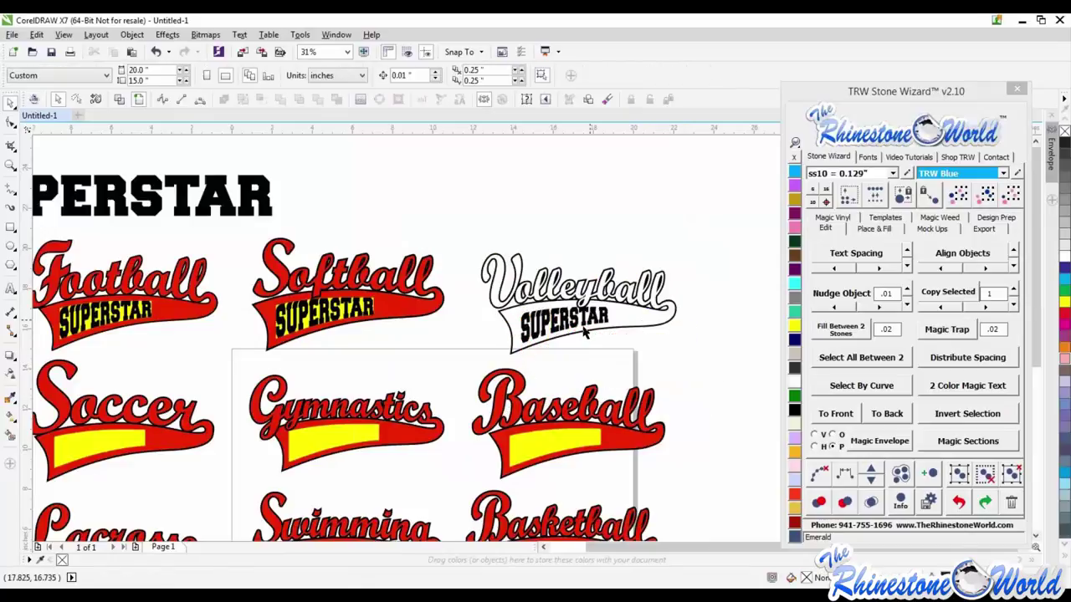
Draw a rectangle about 11.7" wide and 6.5" high around the outlined Volleyball template
scroll(590, 312, up, 4)
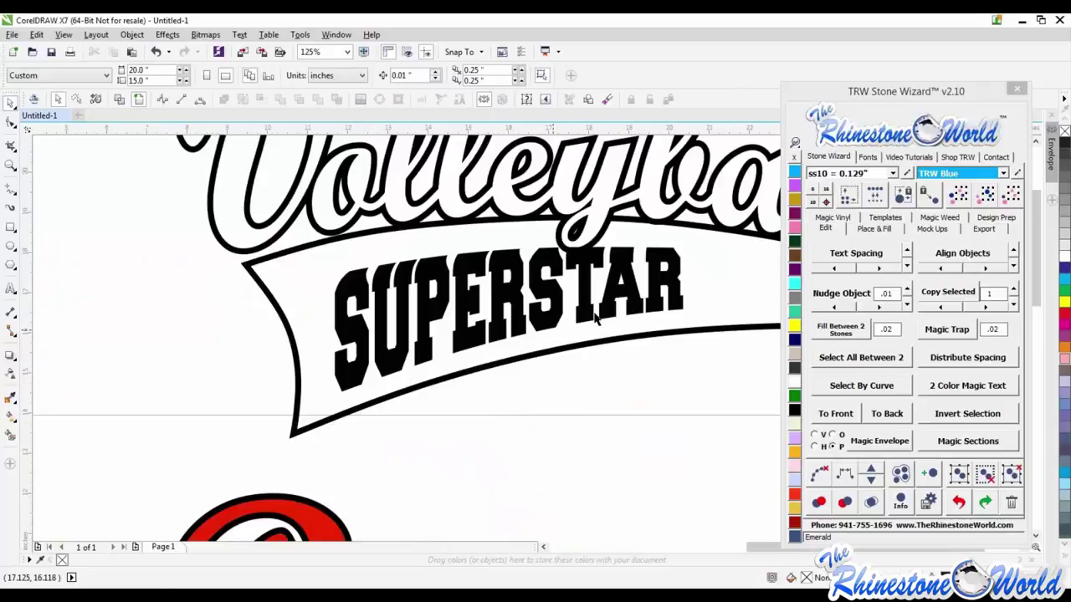
scroll(560, 331, down, 4)
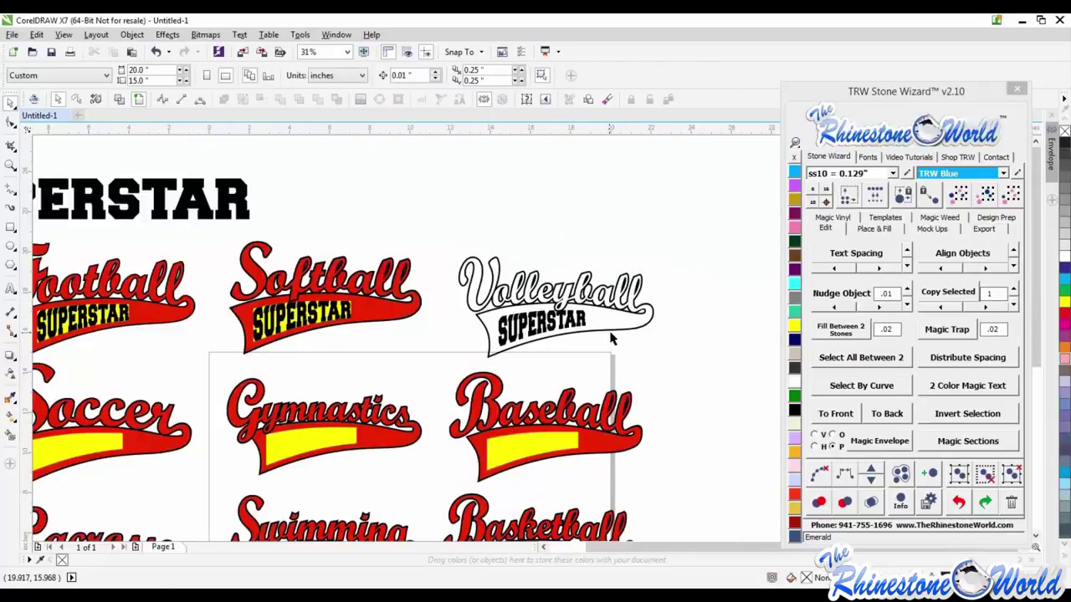
scroll(588, 301, up, 2)
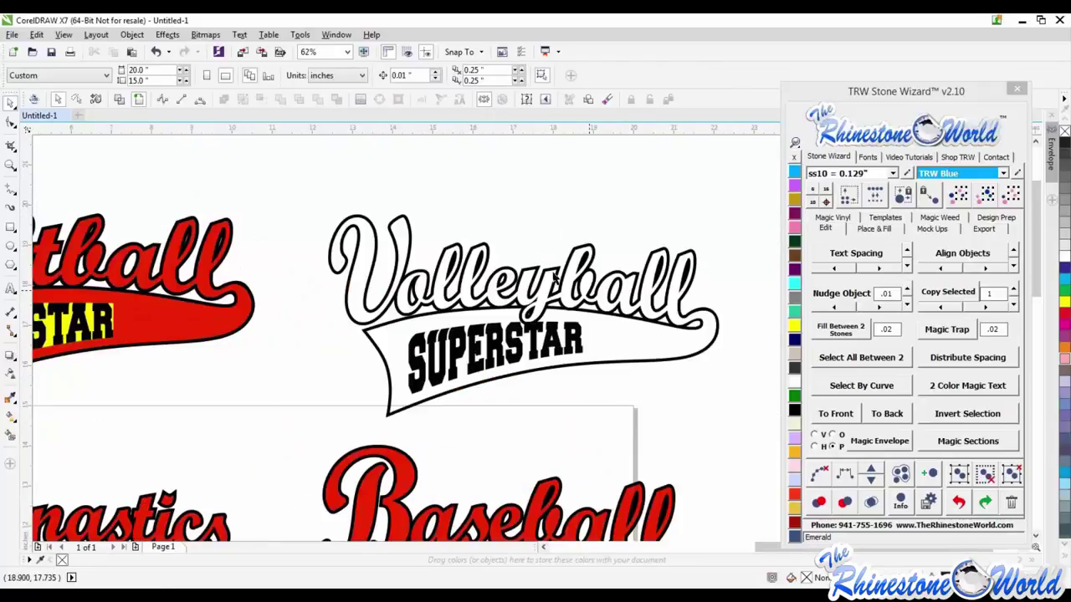
scroll(567, 306, down, 2)
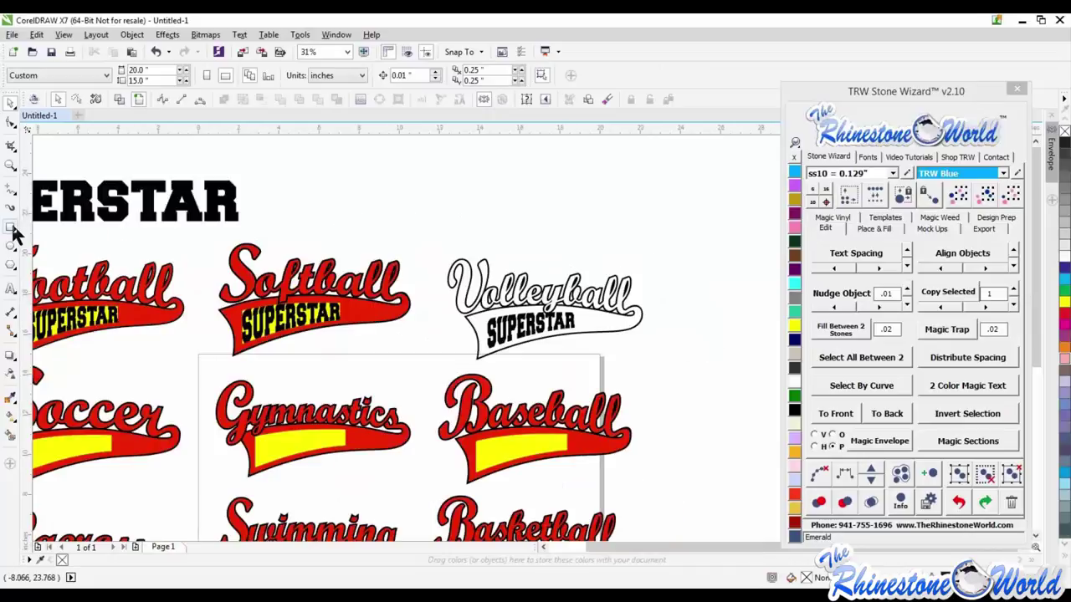
drag(434, 240, 669, 370)
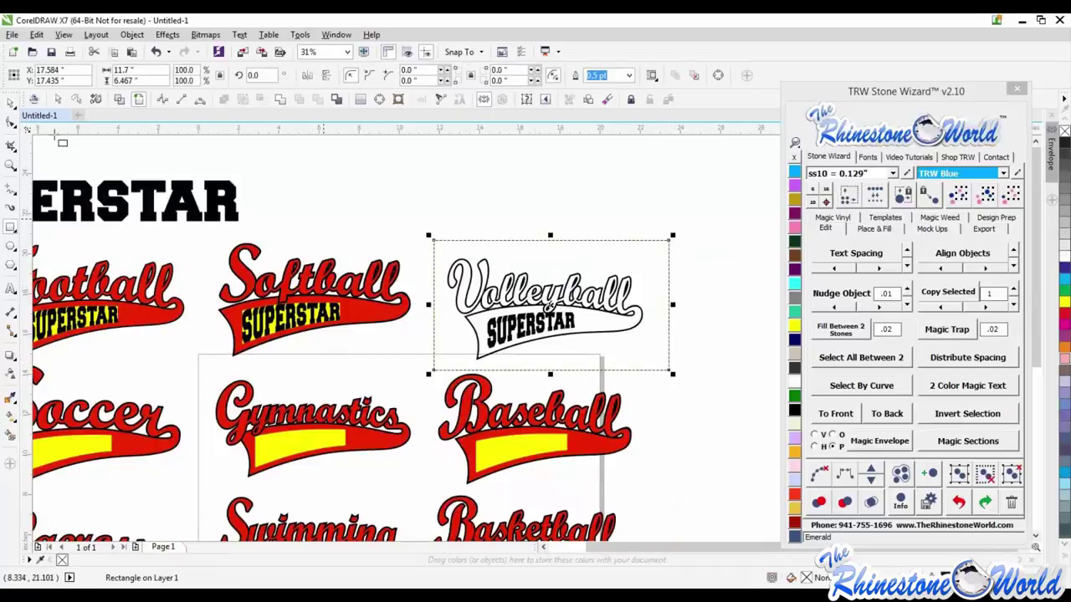
click(11, 102)
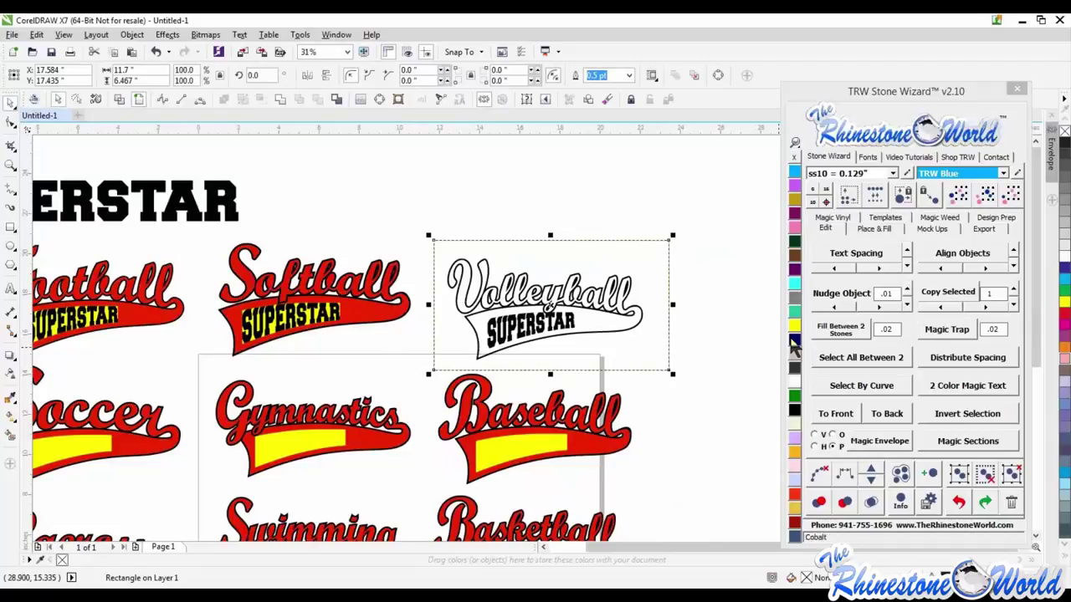
Fill the rectangle with TRW Pink and send it behind the Volleyball outline and SUPERSTAR text
click(794, 234)
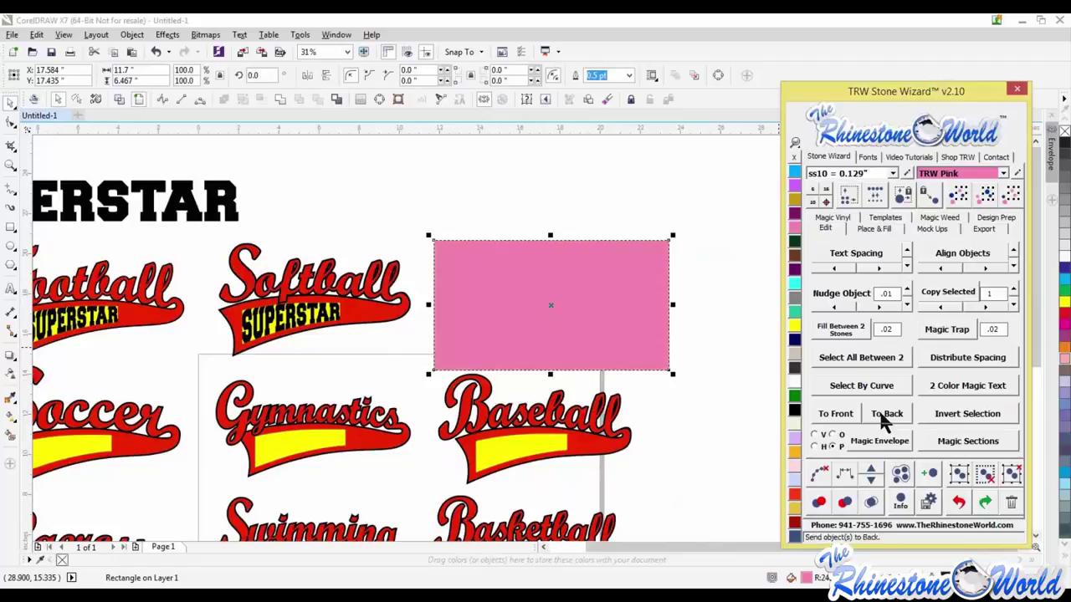
click(880, 415)
scroll(496, 296, up, 2)
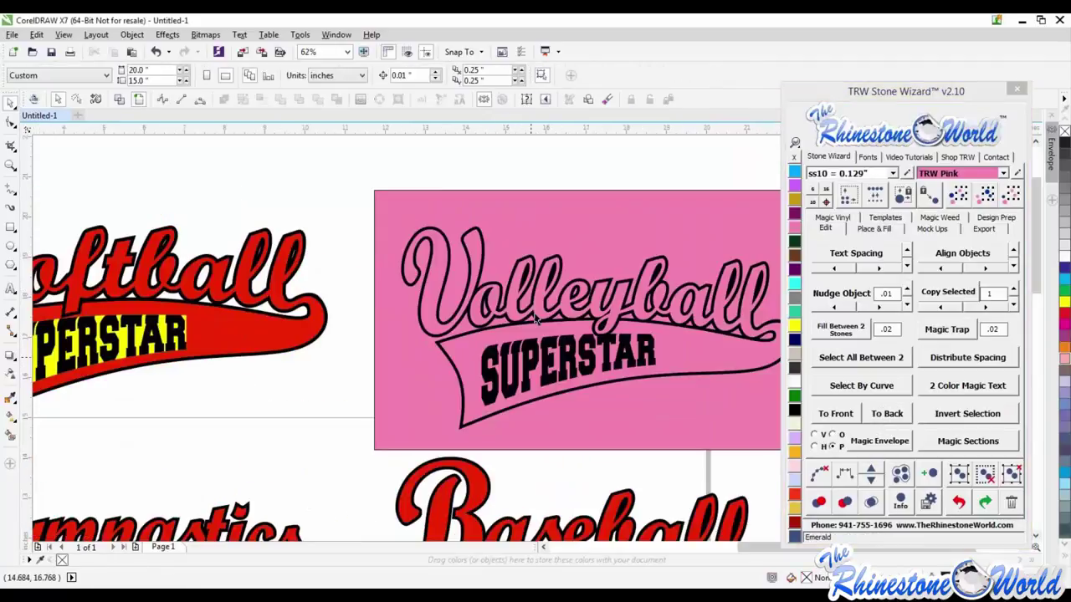
scroll(591, 335, down, 2)
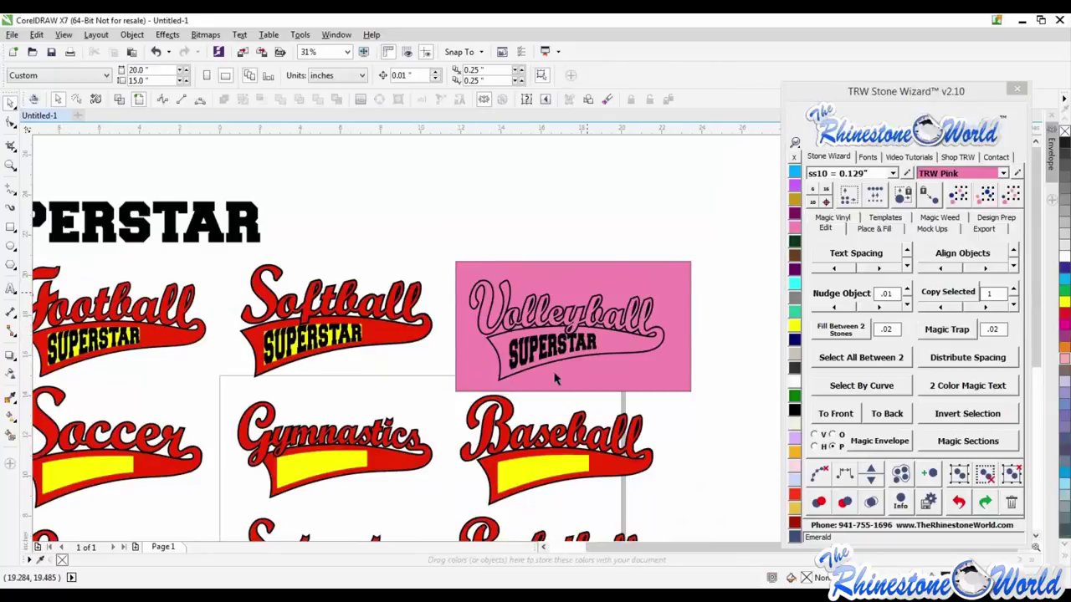
click(626, 293)
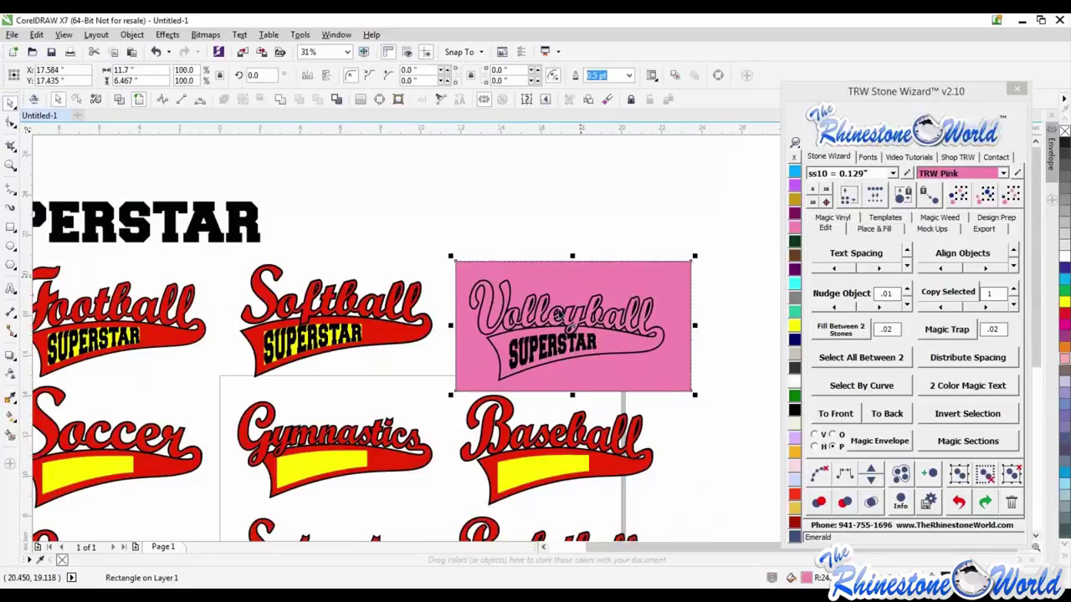
scroll(615, 326, up, 2)
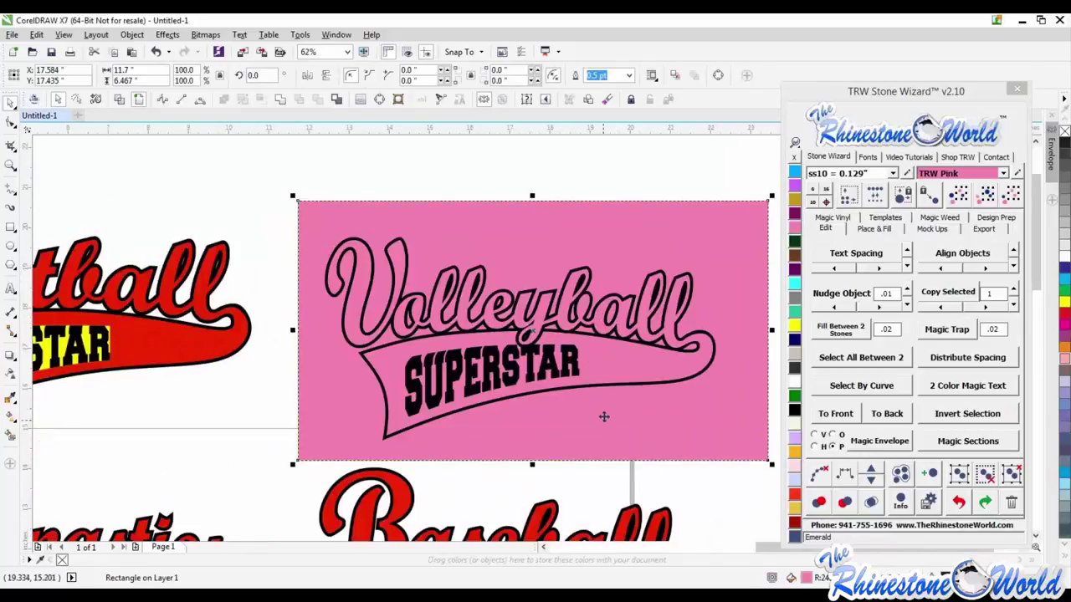
scroll(591, 397, down, 1)
scroll(407, 383, down, 1)
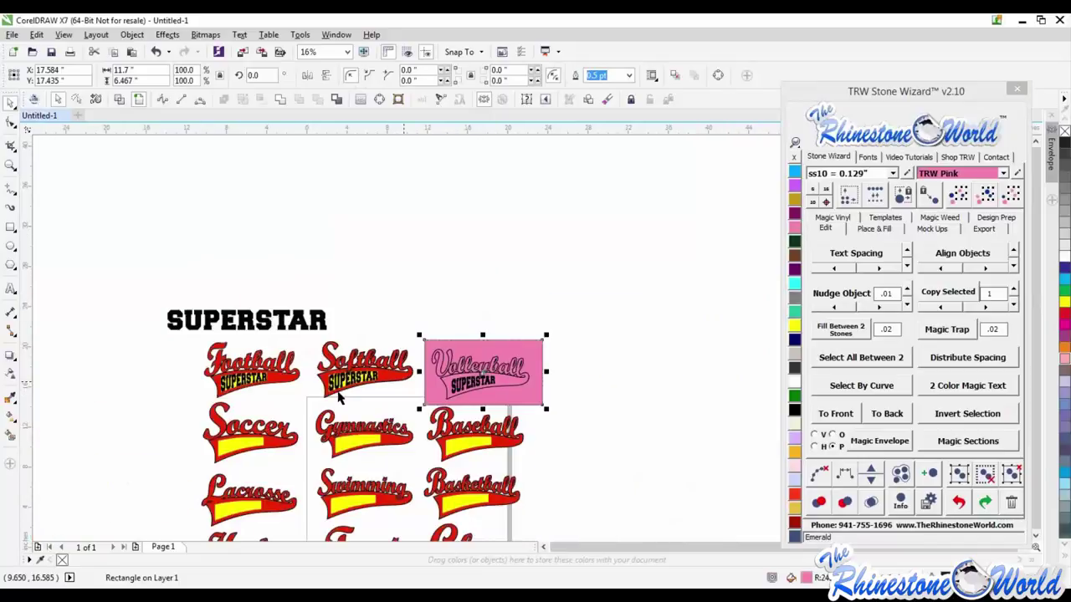
Delete the yellow shape behind the SUPERSTAR text on the Softball template
scroll(502, 383, up, 2)
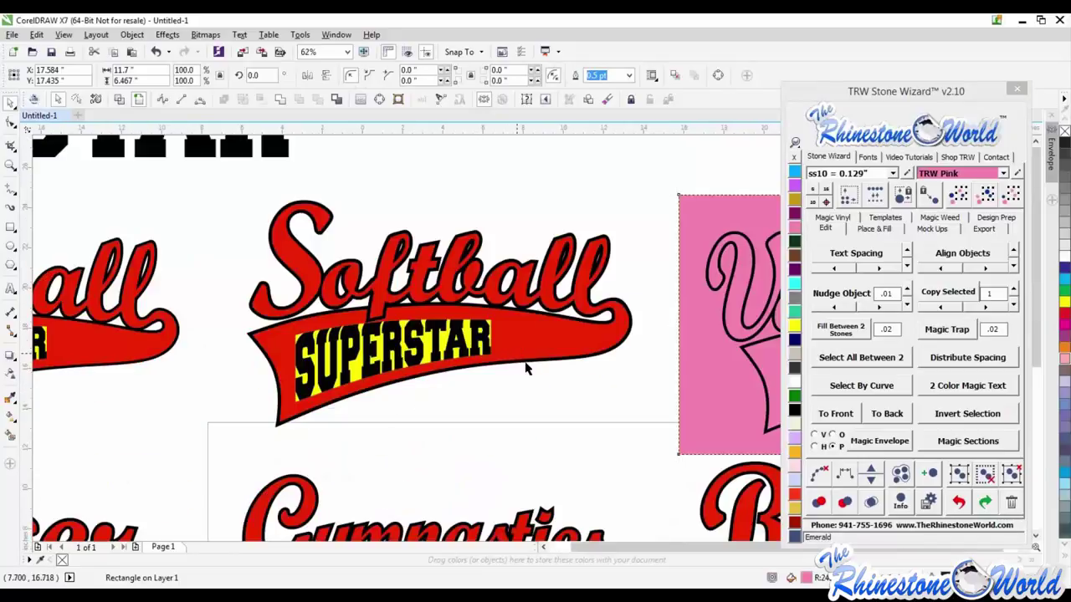
scroll(535, 372, down, 1)
click(545, 380)
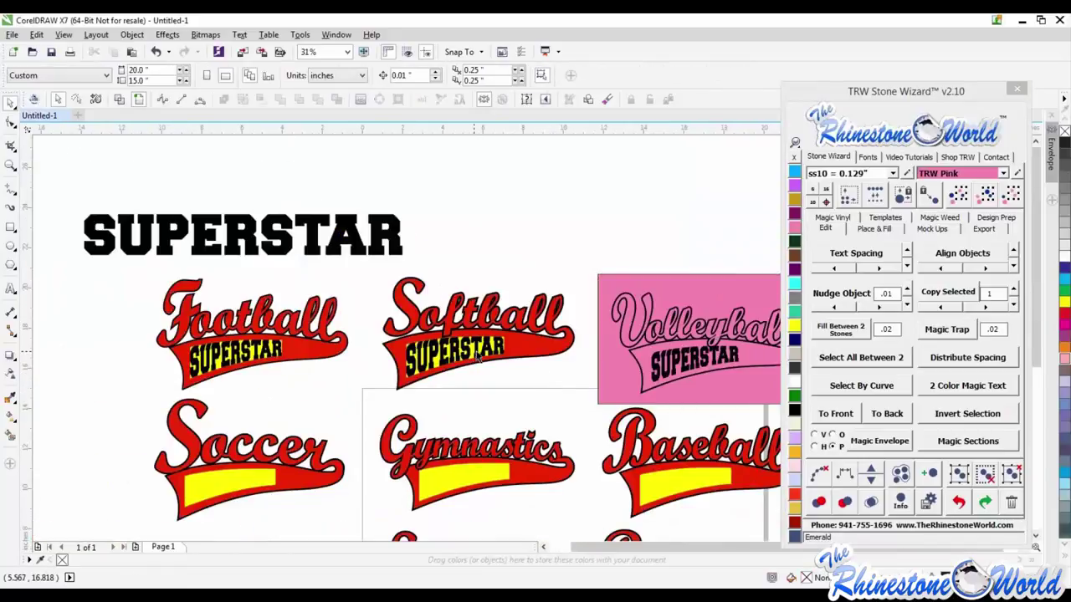
scroll(479, 355, up, 1)
click(483, 347)
click(540, 411)
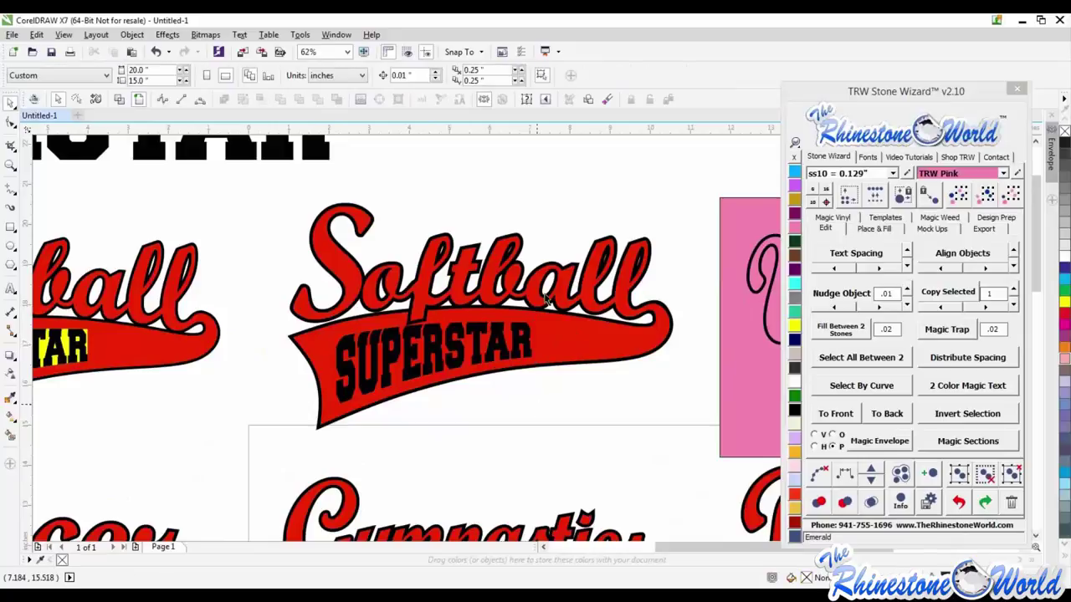
Move the black Softball outline off the red shape to the empty area above the templates
scroll(568, 335, down, 1)
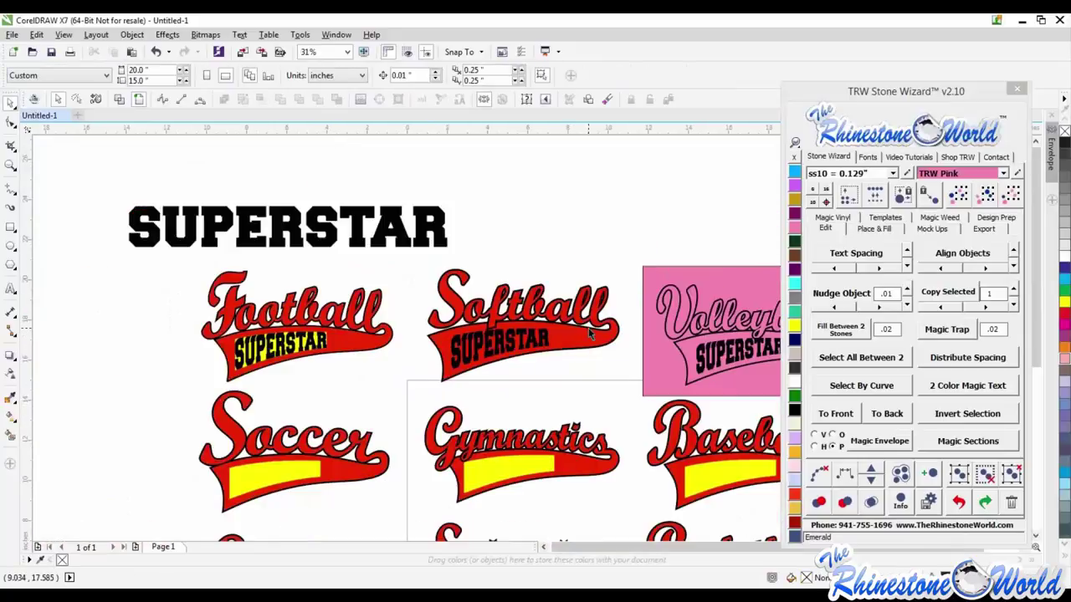
scroll(589, 328, down, 1)
scroll(615, 320, up, 1)
drag(591, 338, 671, 191)
click(583, 383)
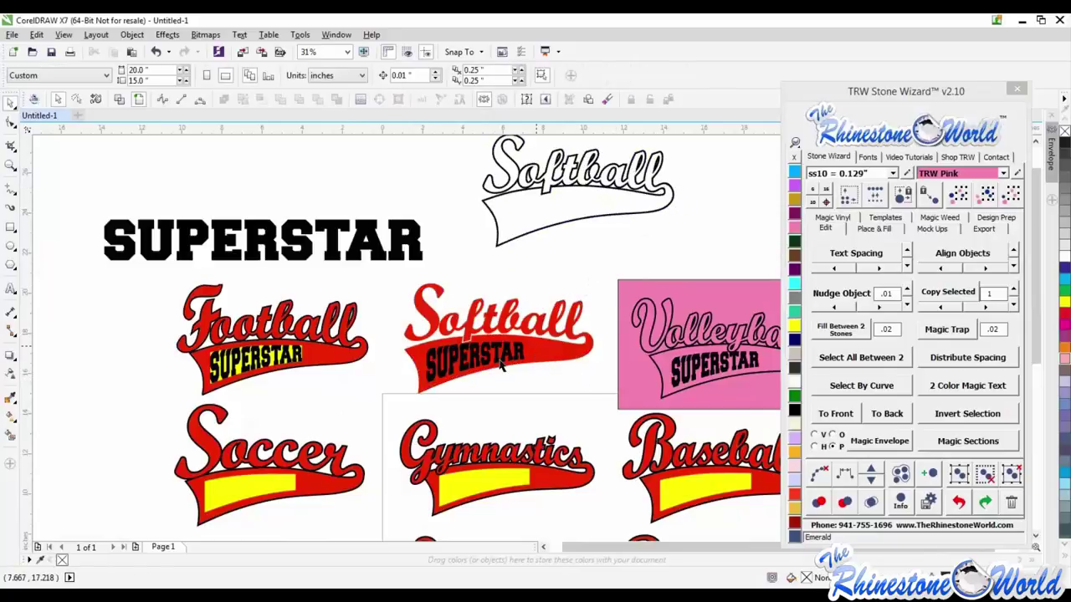
Cut the SUPERSTAR lettering out of the red Softball shape and delete the black text
click(475, 363)
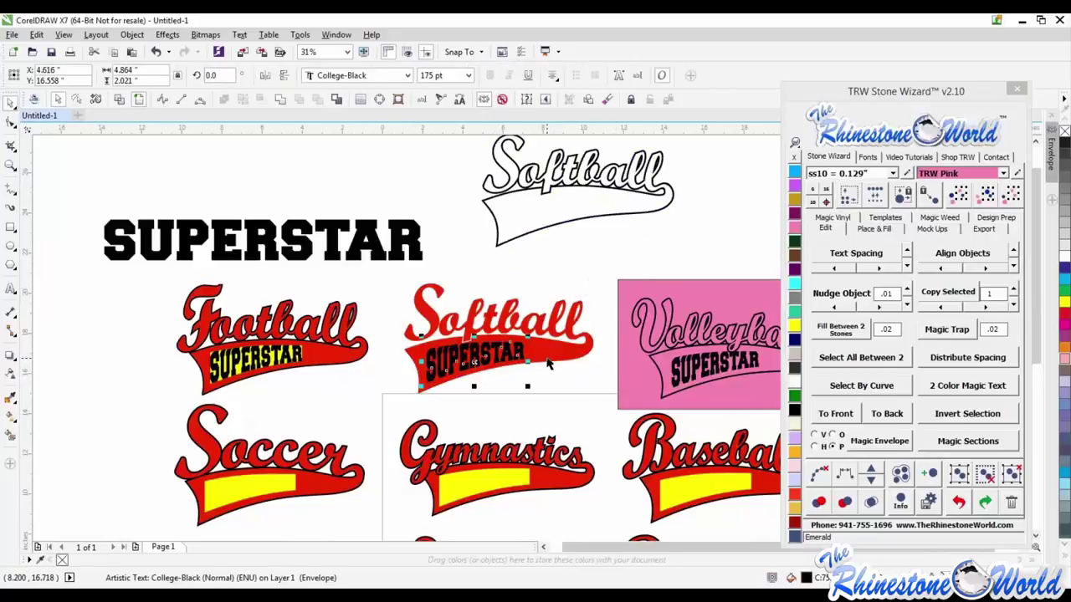
shift+click(556, 353)
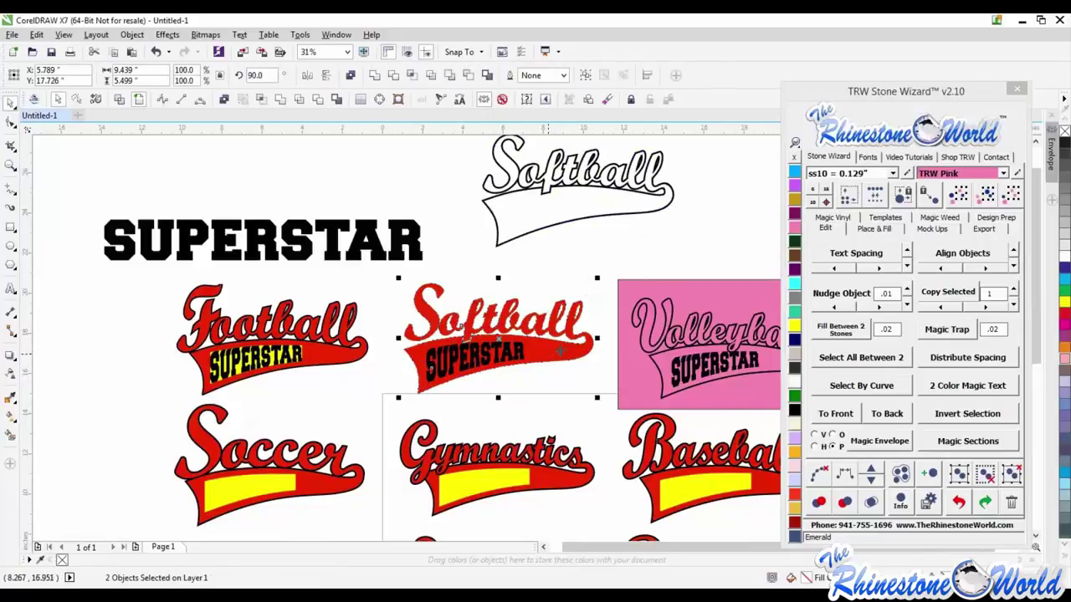
click(317, 98)
click(520, 363)
drag(513, 361, 525, 392)
key(Delete)
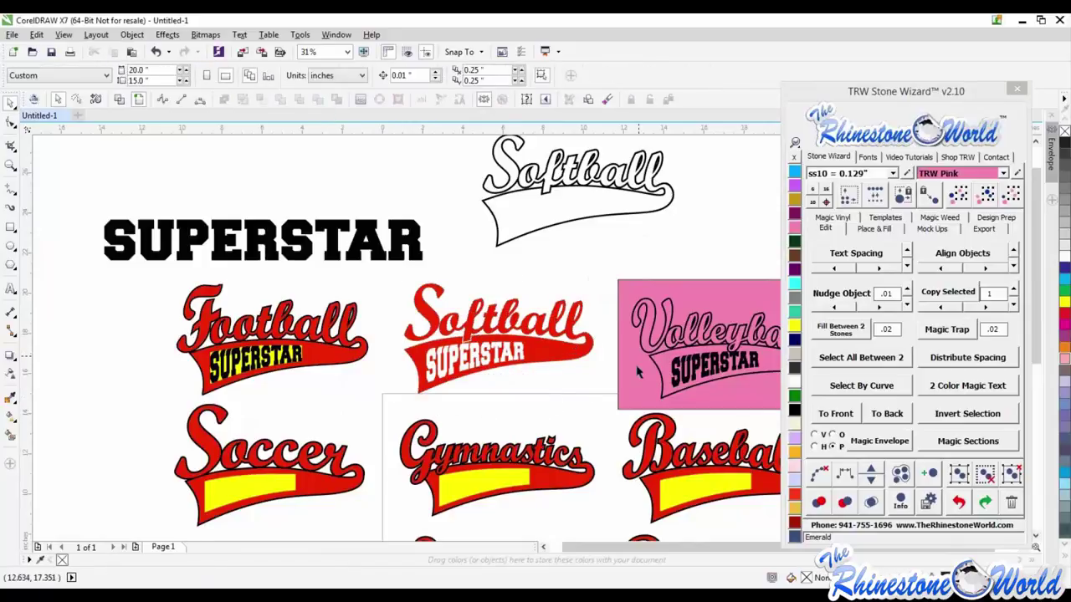
Move the pink rectangle behind the red Softball design and fill it with Amethyst
click(598, 375)
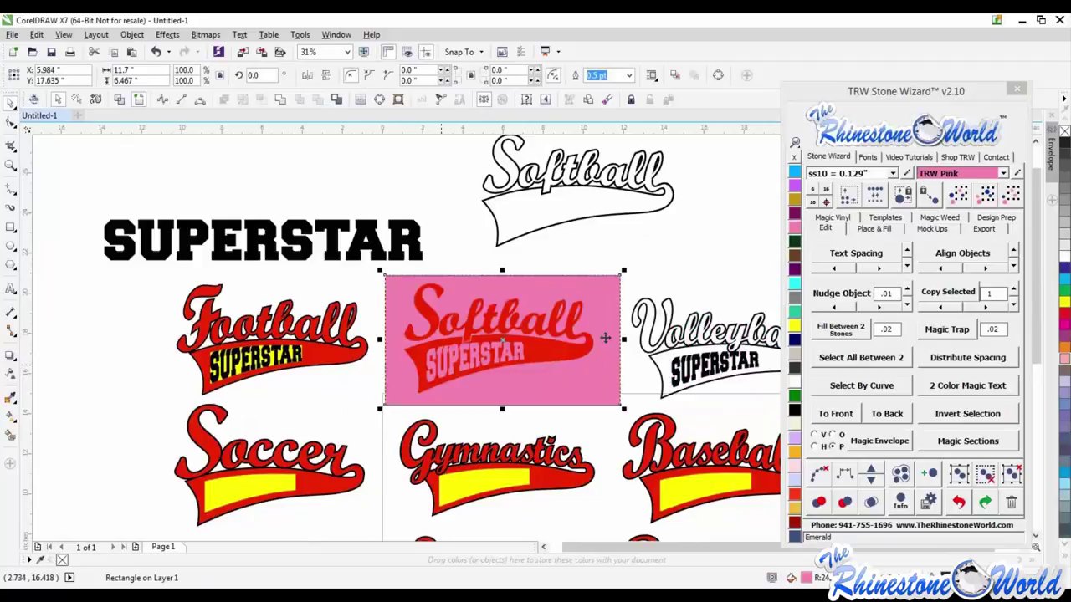
click(794, 270)
click(667, 263)
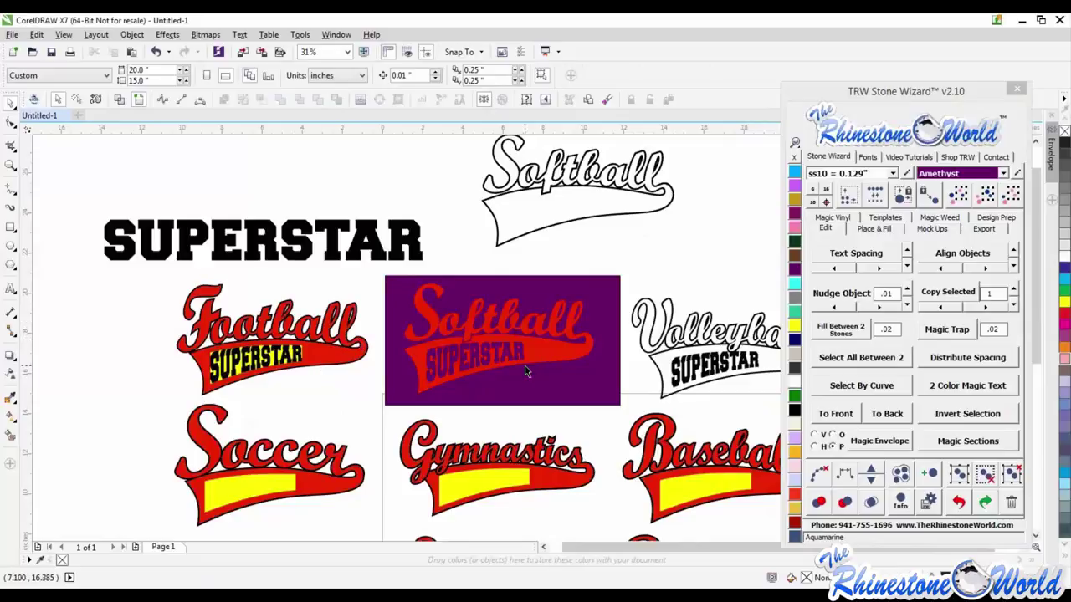
Stretch the Amethyst rectangle to both sides so it backs the Football, Softball and Volleyball designs
click(609, 327)
scroll(609, 327, down, 2)
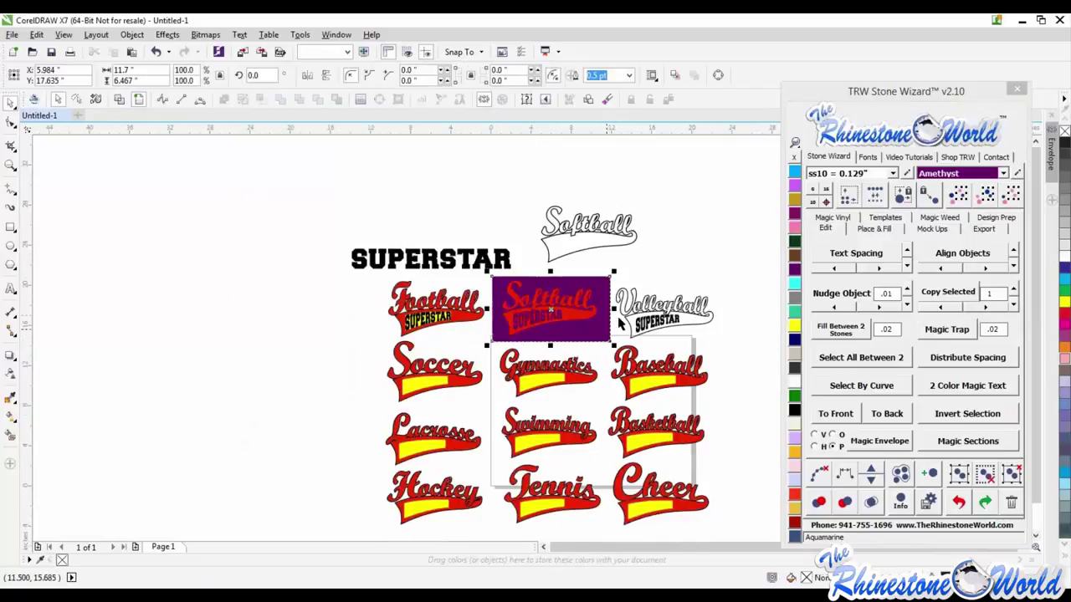
drag(613, 309, 728, 308)
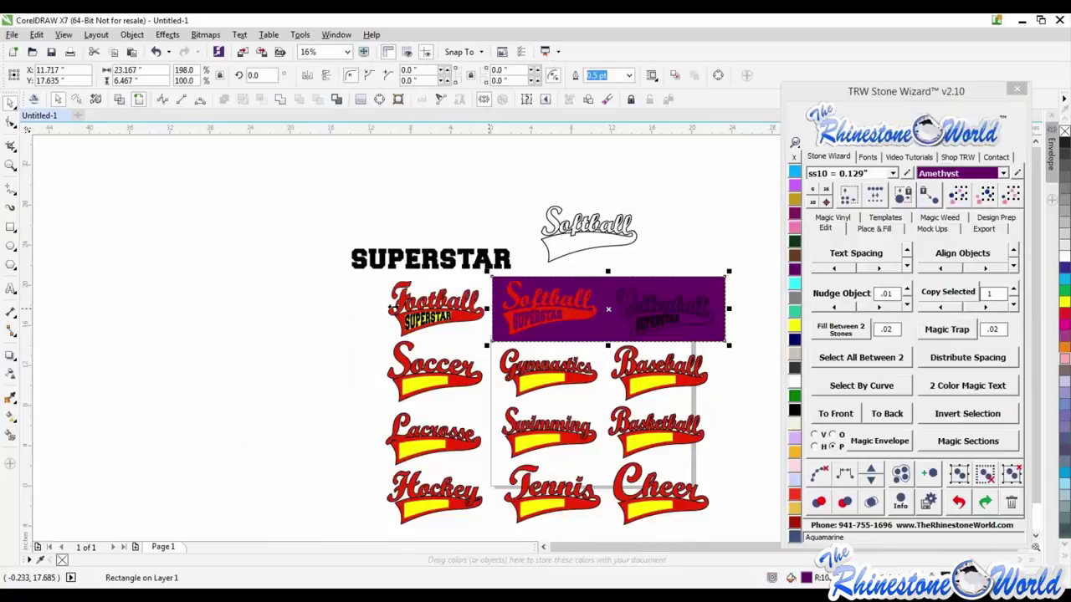
mouse_move(392, 308)
mouse_down()
mouse_move(370, 304)
mouse_move(380, 309)
mouse_up()
key(Escape)
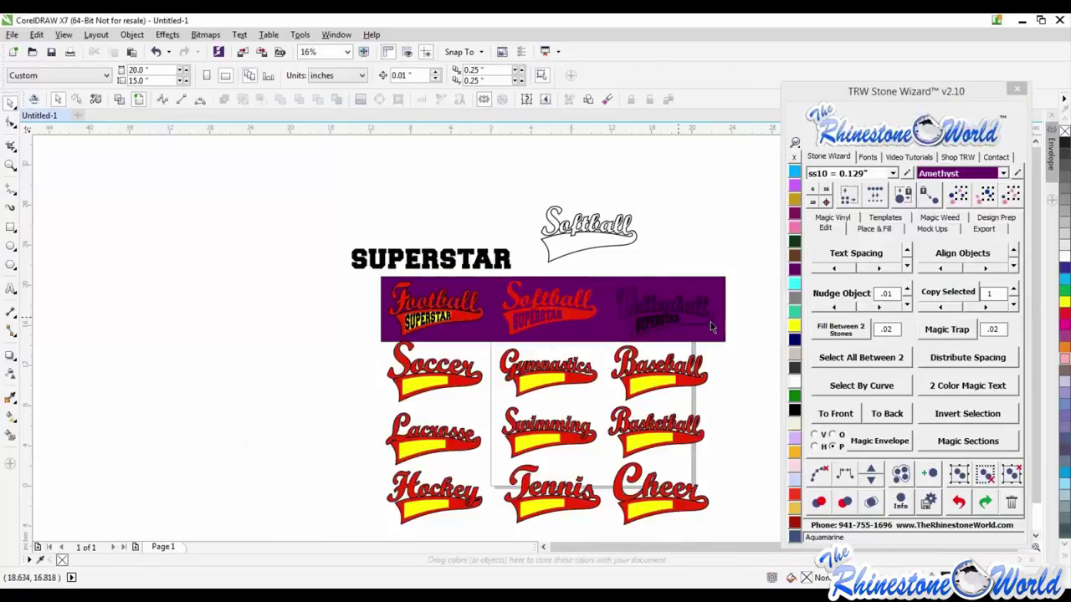
Recolor the black Volleyball outline and its SUPERSTAR lettering to white Crystal against the Amethyst rectangle
click(701, 315)
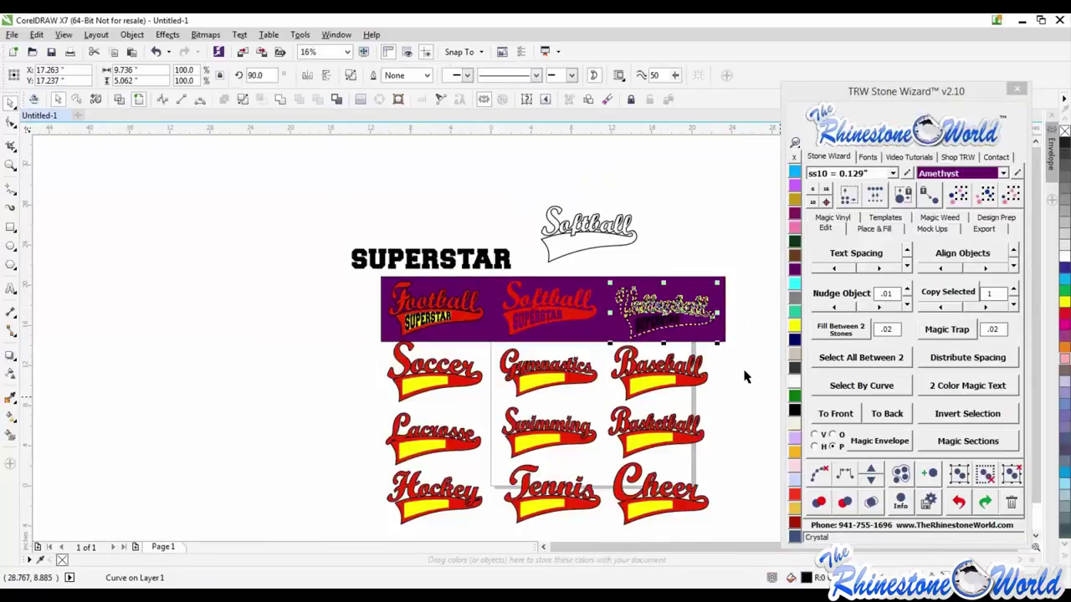
key(Escape)
key(Tab)
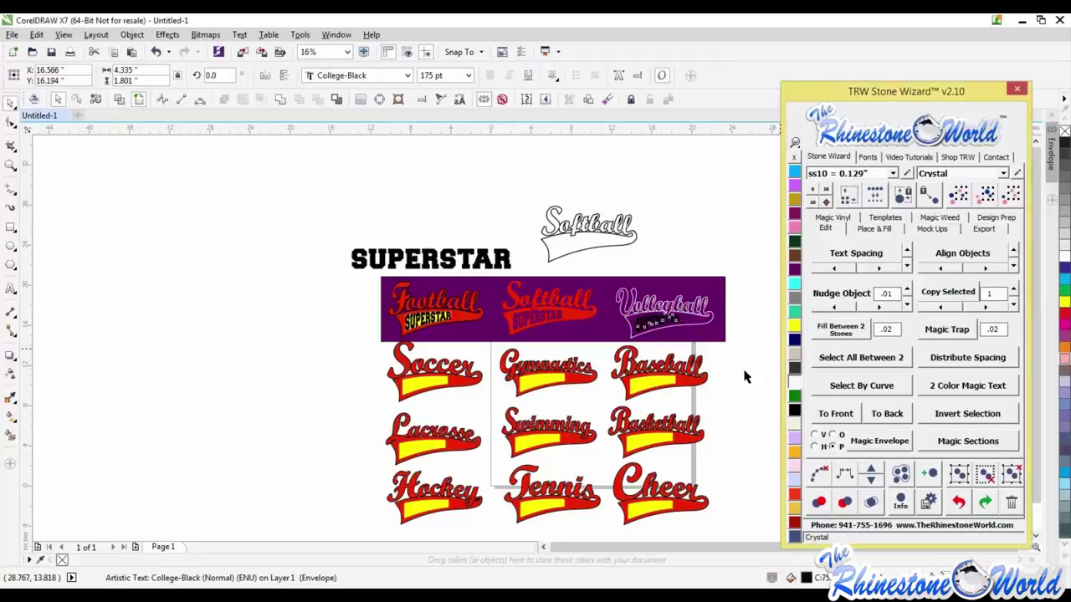
key(Escape)
Fill the knocked-out red Softball shape with white Crystal
scroll(661, 317, up, 2)
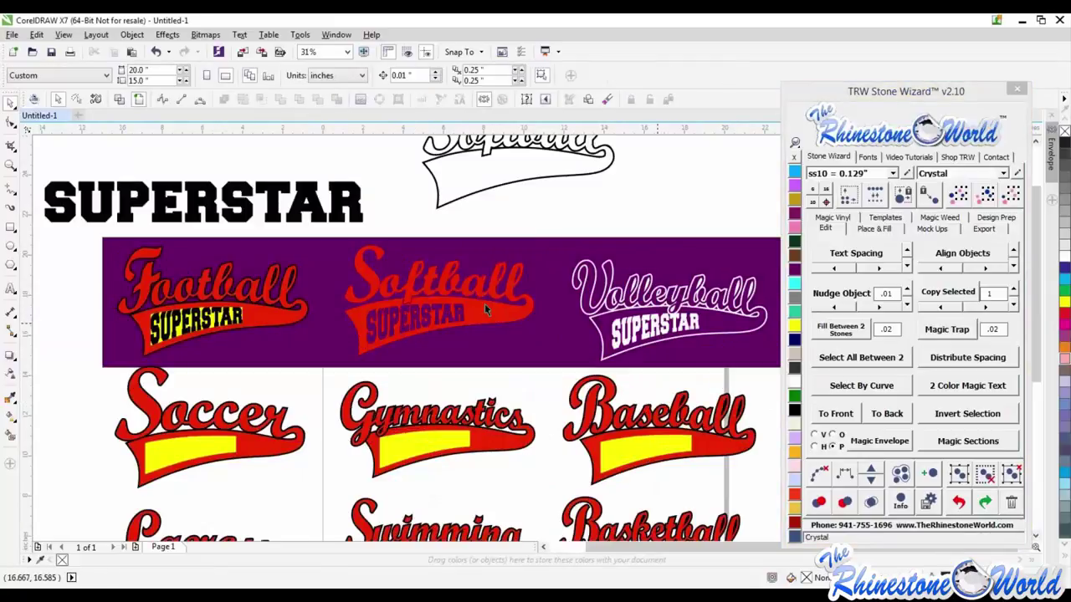
click(479, 322)
click(799, 390)
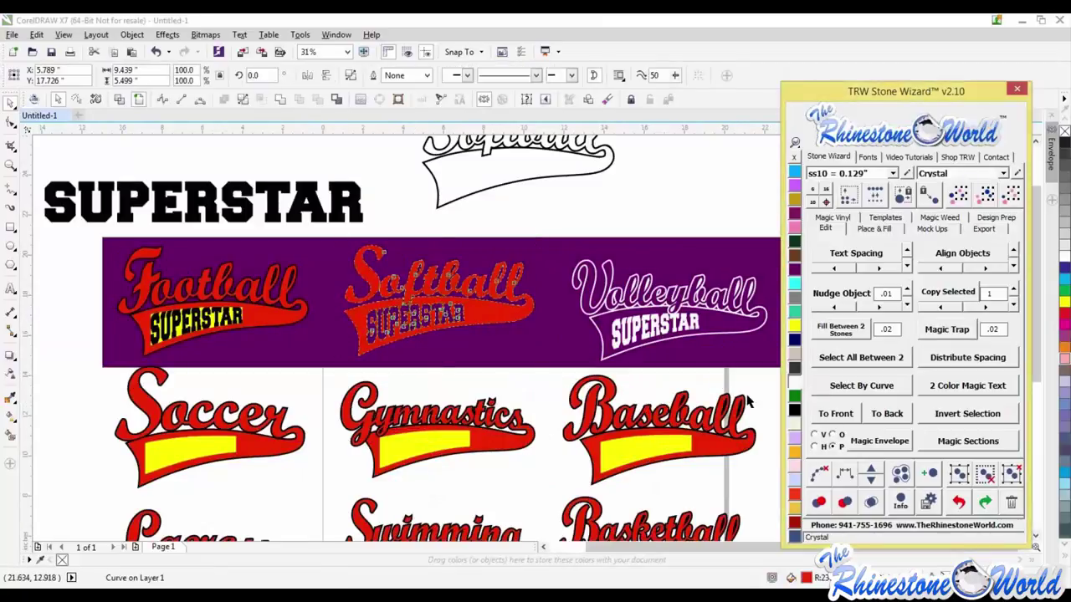
key(Escape)
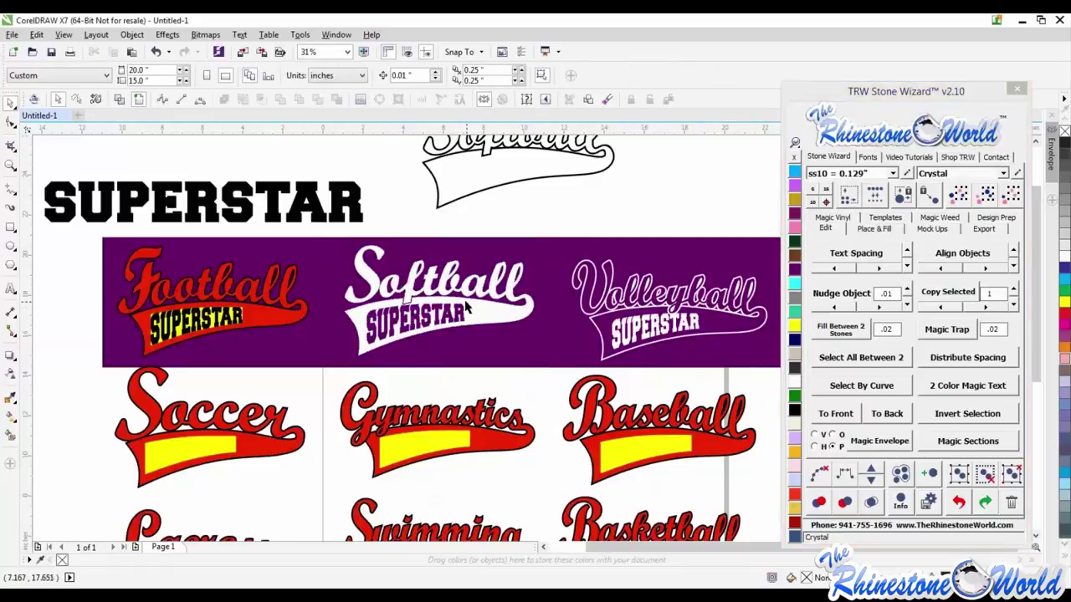
Pull the yellow panel out from behind the Football design's SUPERSTAR lettering and delete it
scroll(469, 305, down, 2)
scroll(372, 337, up, 4)
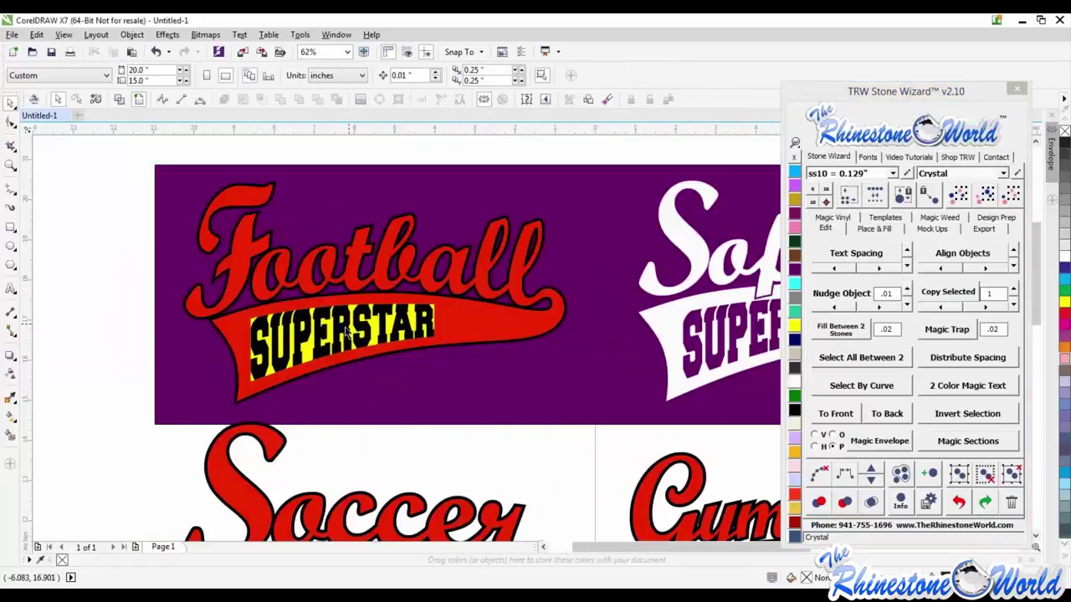
click(346, 328)
click(437, 332)
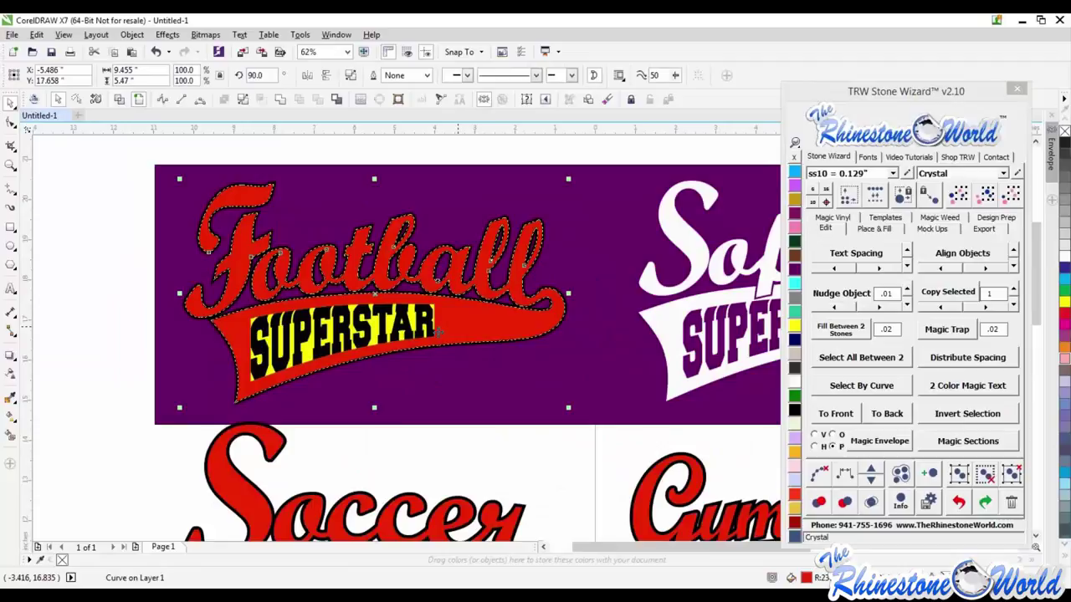
click(429, 379)
drag(411, 320, 402, 371)
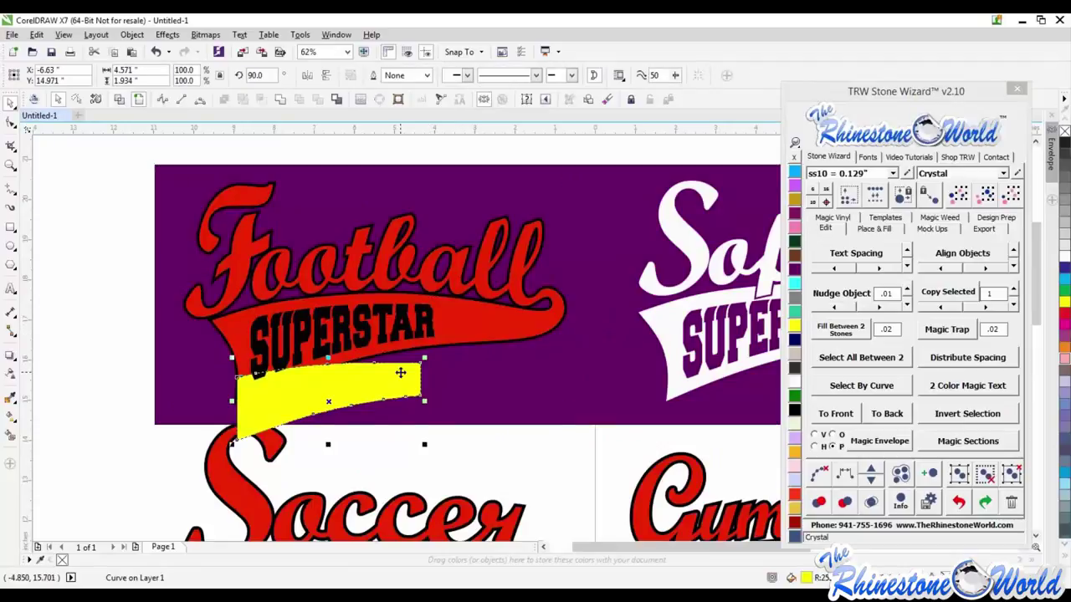
key(Delete)
Apply Magic Trap with a .02 value to the Football design's SUPERSTAR lettering and red shape
click(422, 331)
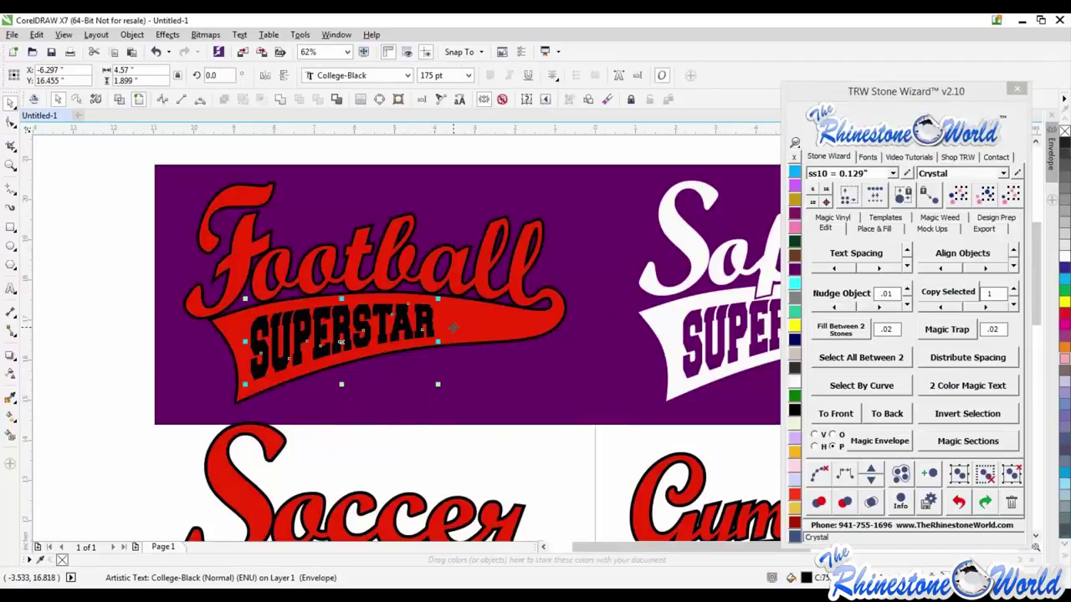
shift+click(452, 328)
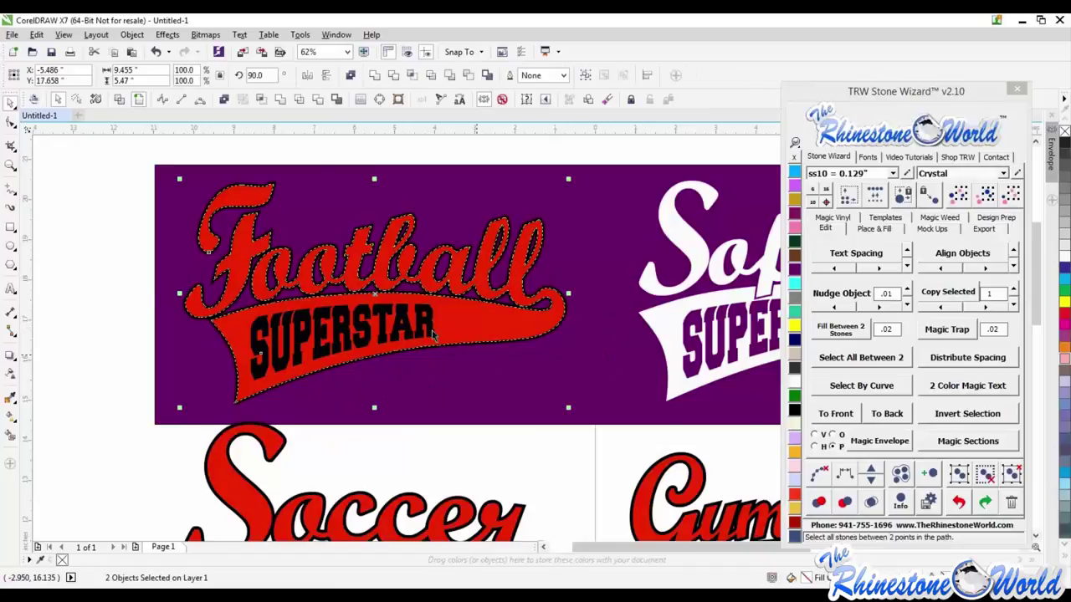
shift+click(466, 326)
shift+click(467, 320)
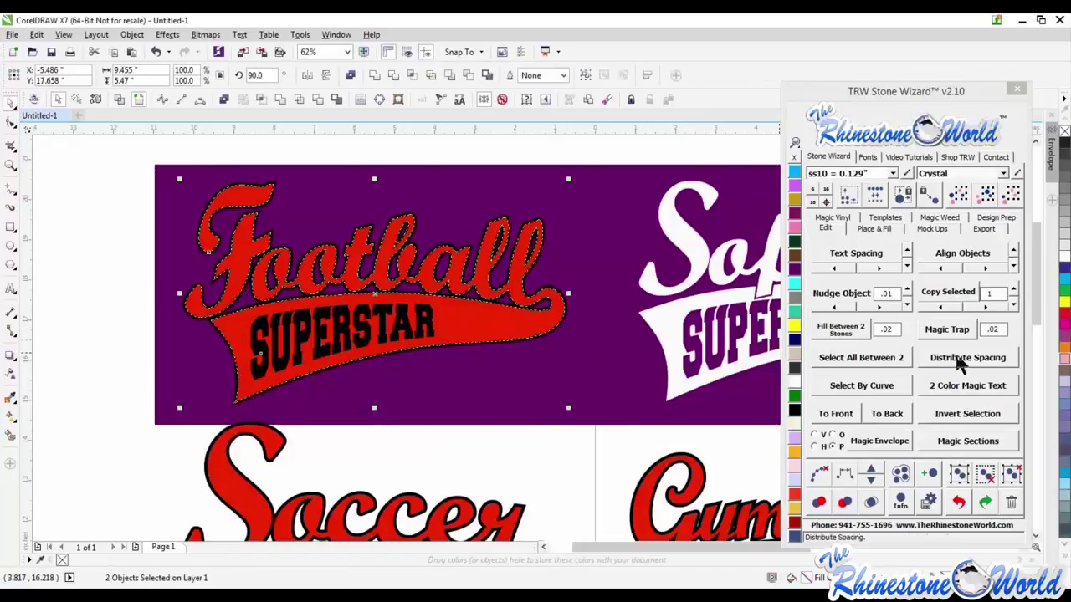
click(947, 328)
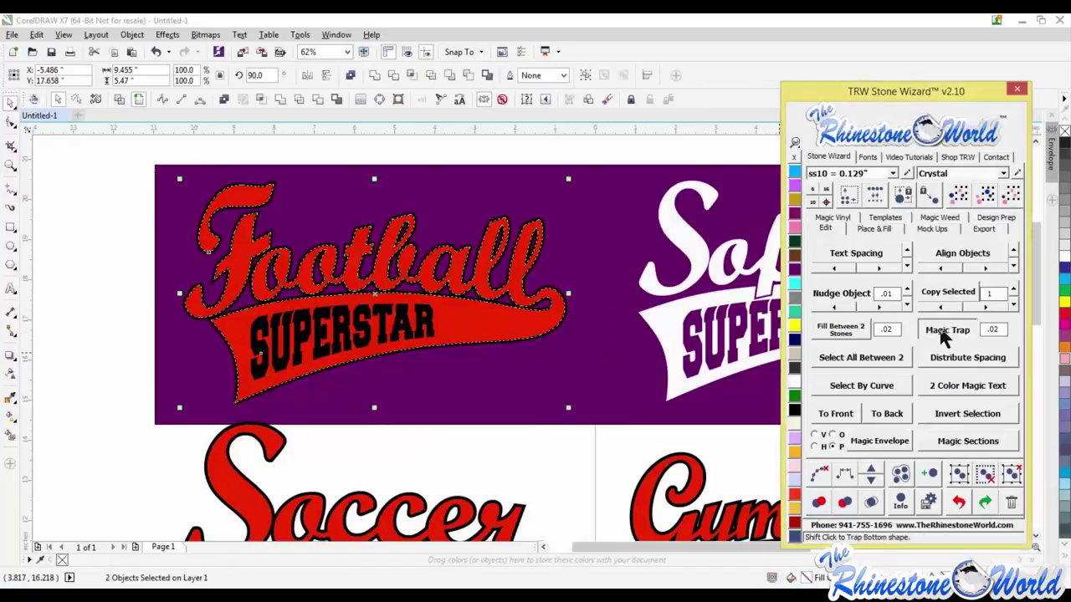
Select the black outline shape behind the red Football design
click(512, 368)
click(494, 345)
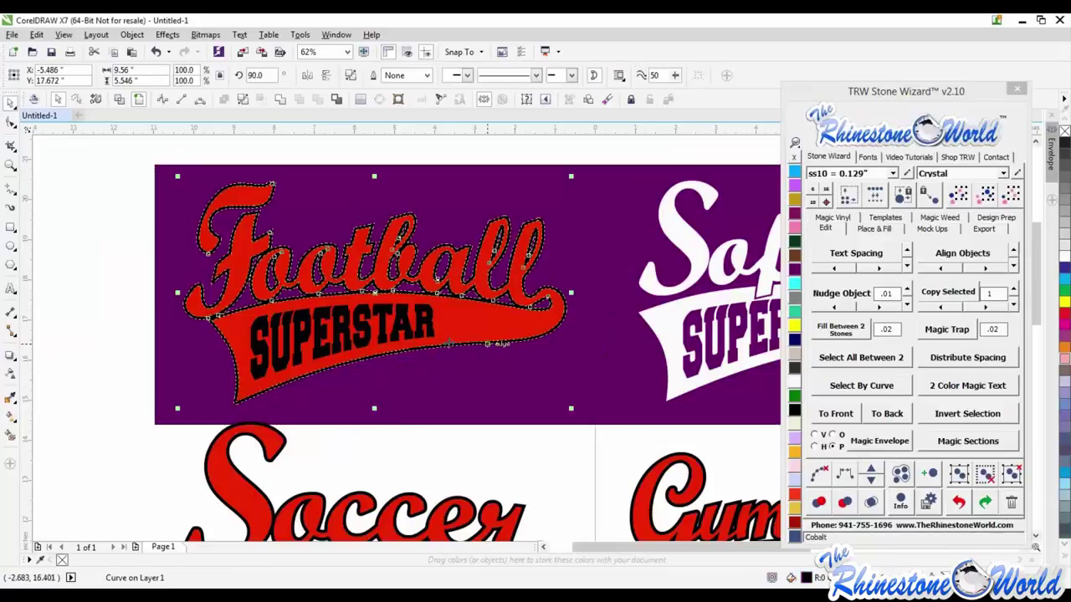
Recolour the Football design's outline together with its SUPERSTAR text to Crystal white, and clear the selection
shift+click(429, 321)
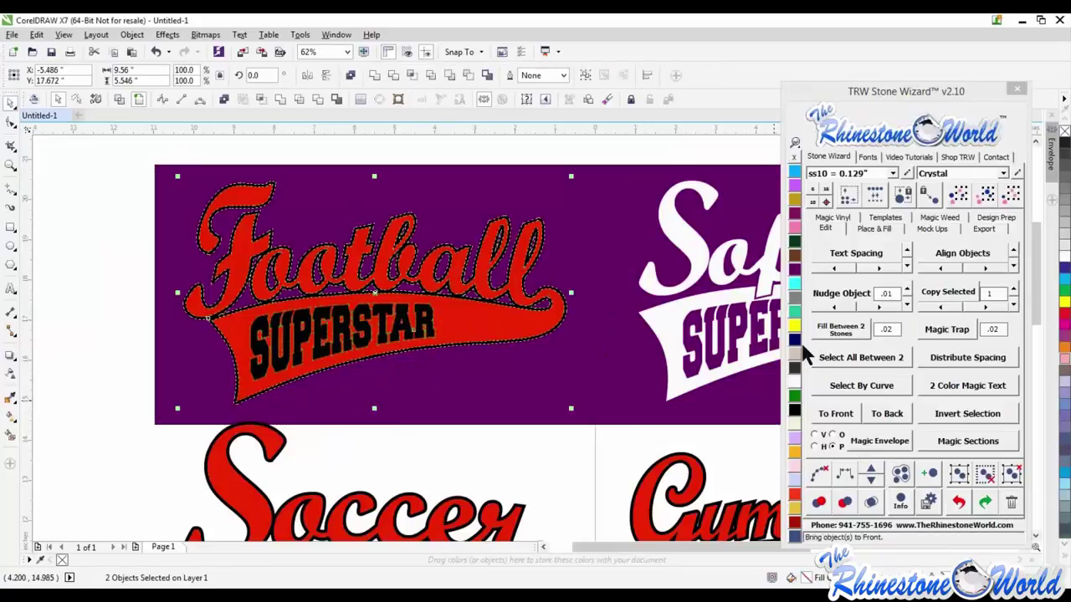
click(795, 354)
key(Escape)
scroll(444, 389, down, 3)
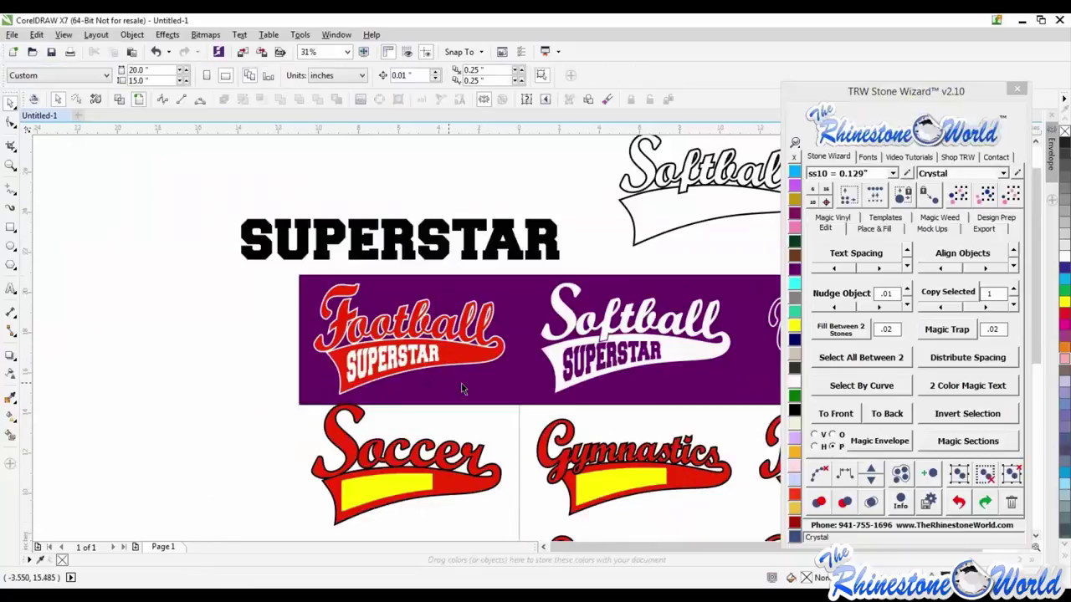
Look over the Football, Softball and Volleyball designs on the purple banner and the sports tail designs below it
scroll(445, 378, up, 2)
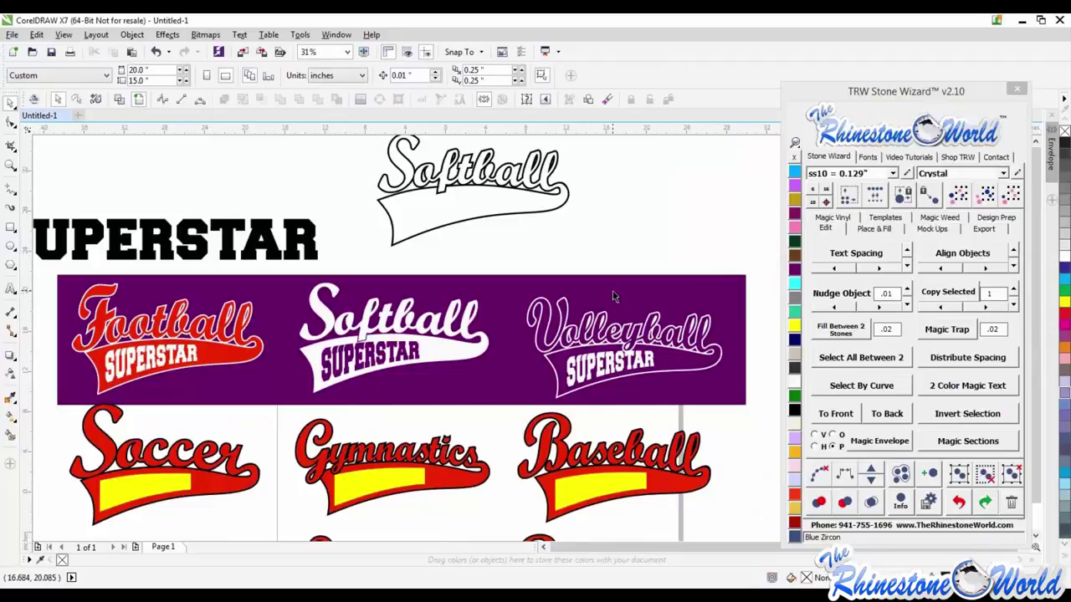
scroll(613, 291, down, 2)
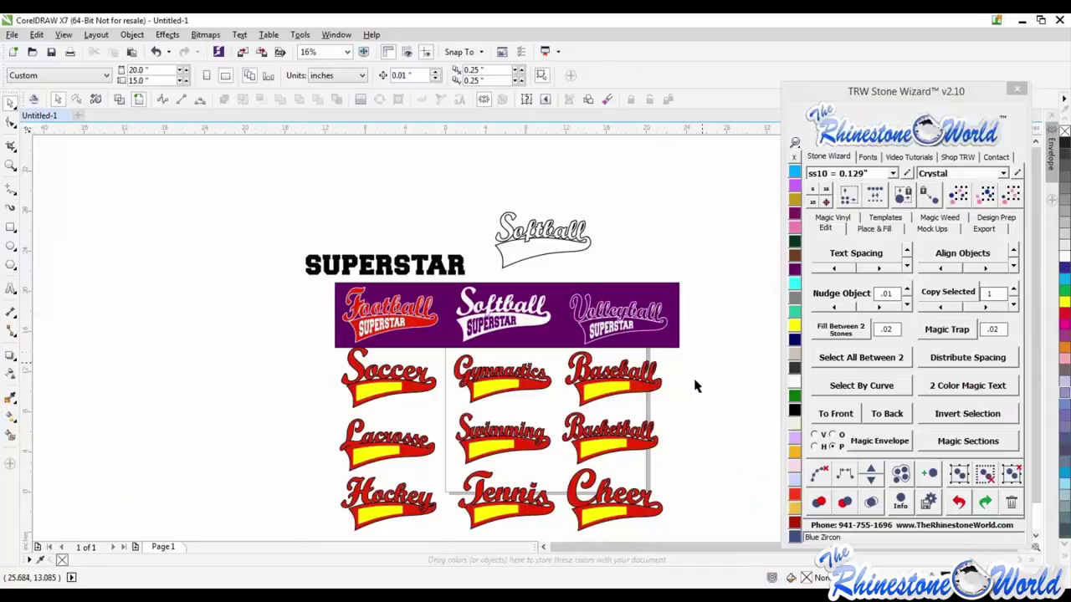
scroll(693, 391, up, 2)
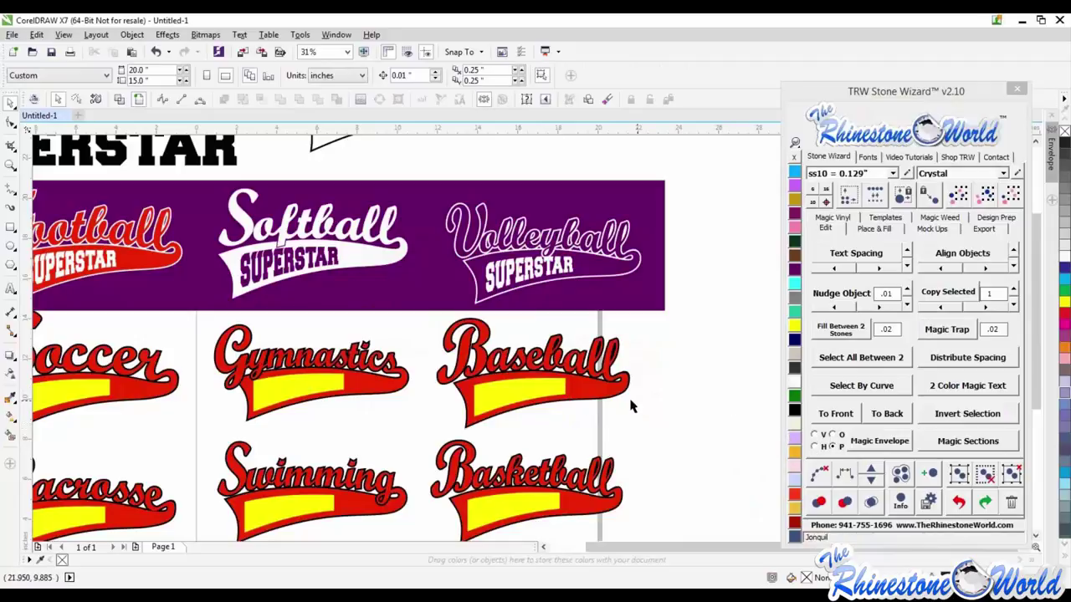
click(529, 393)
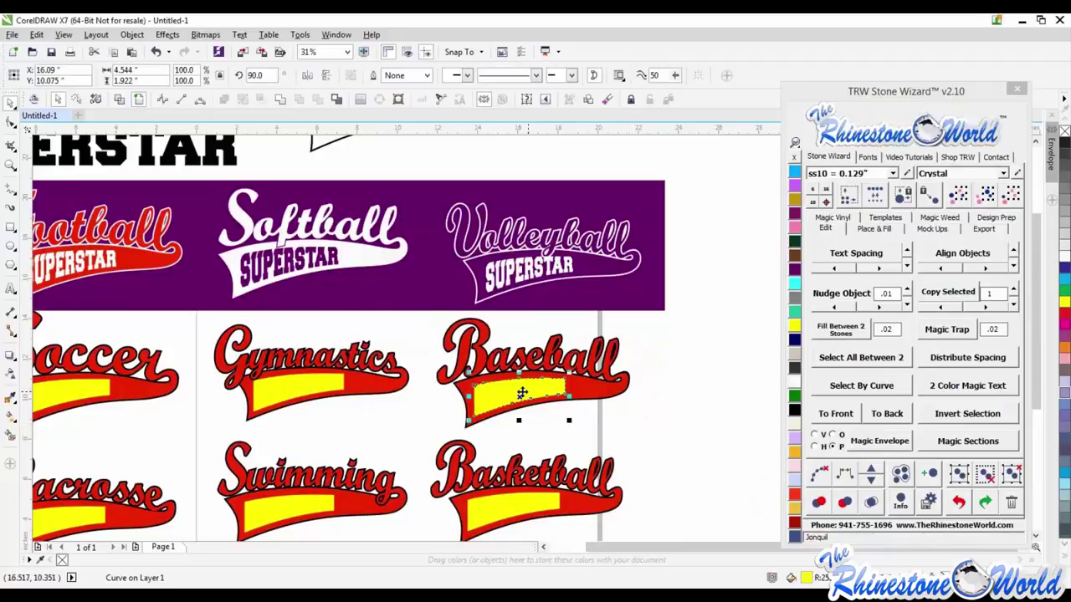
scroll(529, 393, down, 3)
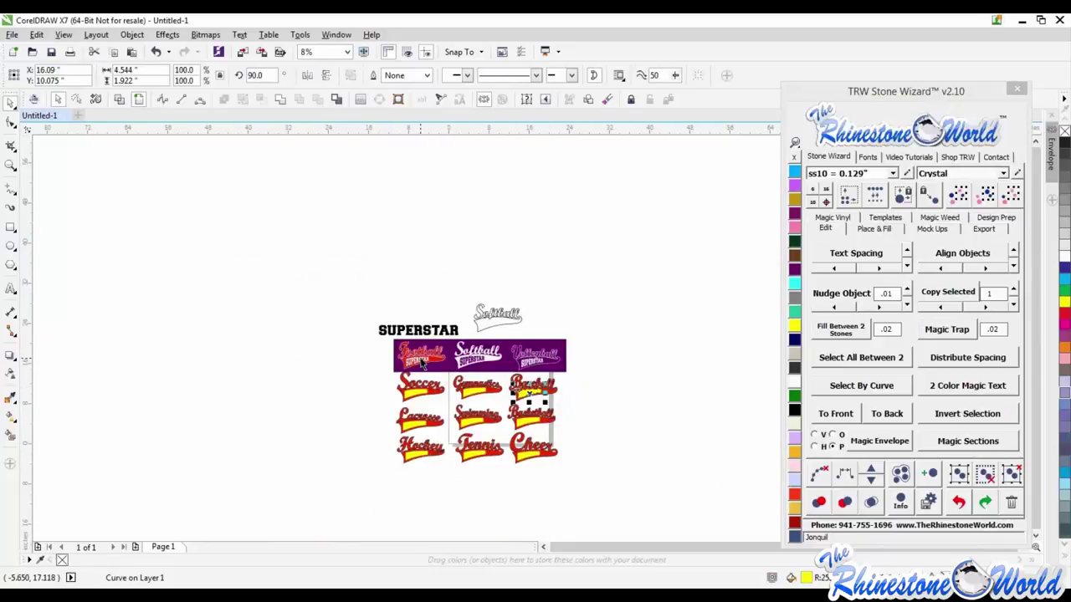
key(Escape)
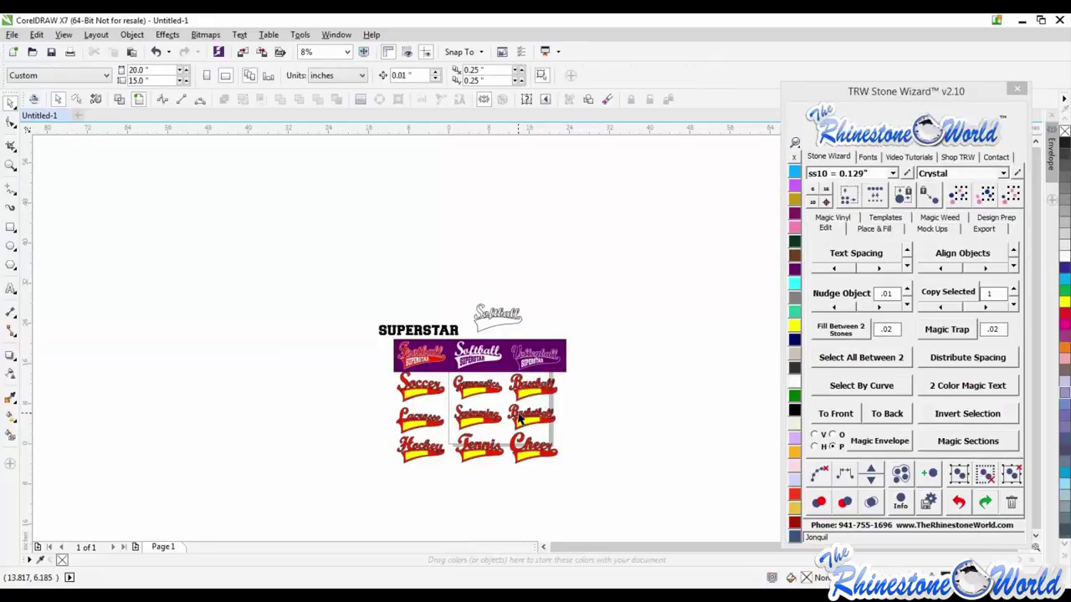
scroll(519, 420, up, 1)
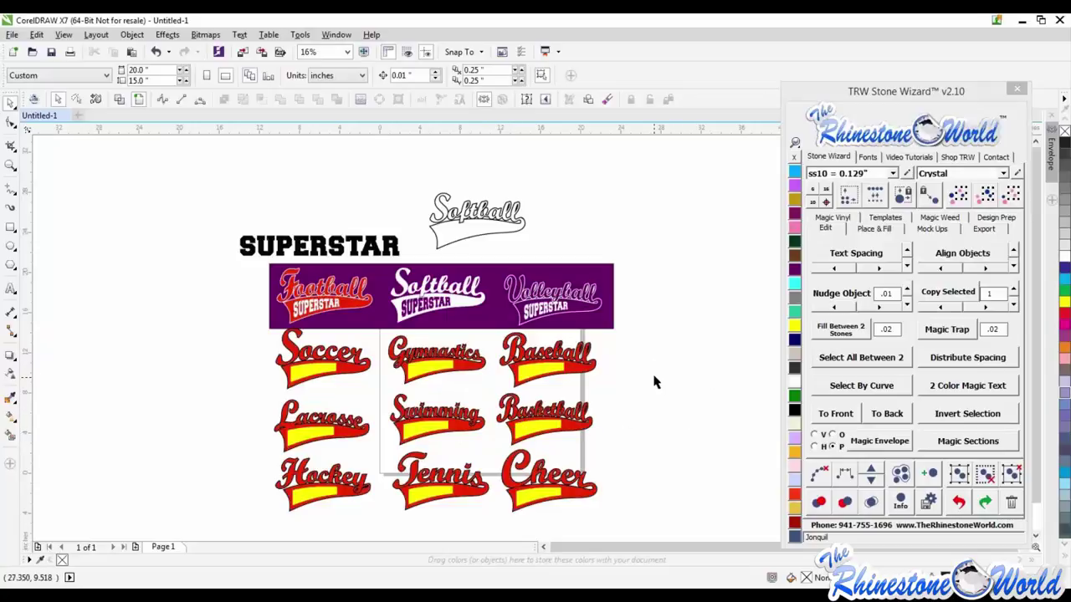
scroll(163, 536, down, 1)
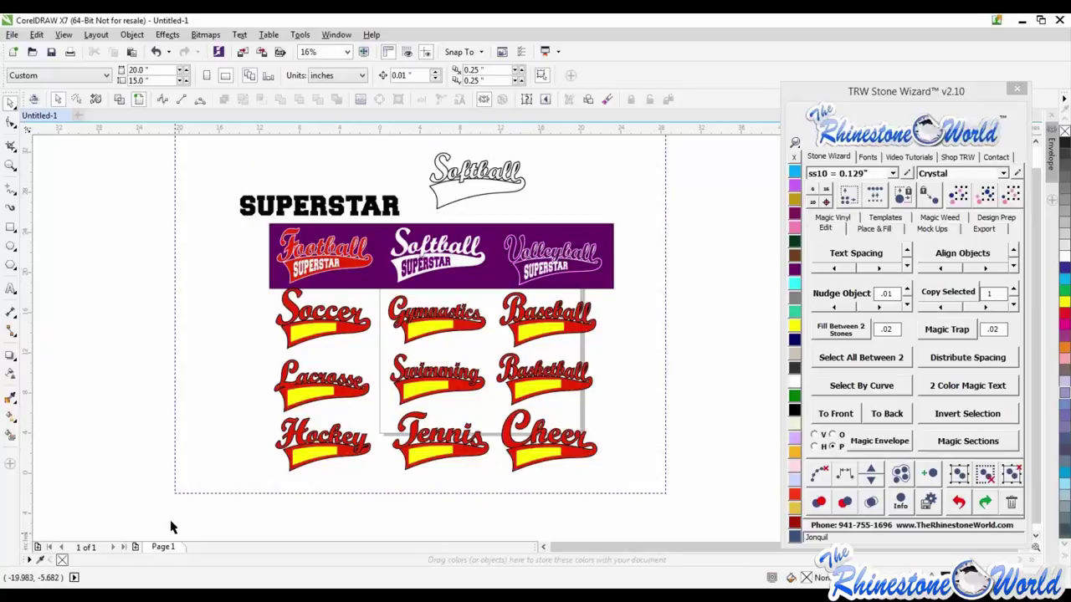
Delete all the artwork from the drawing
key(ctrl+a)
key(Delete)
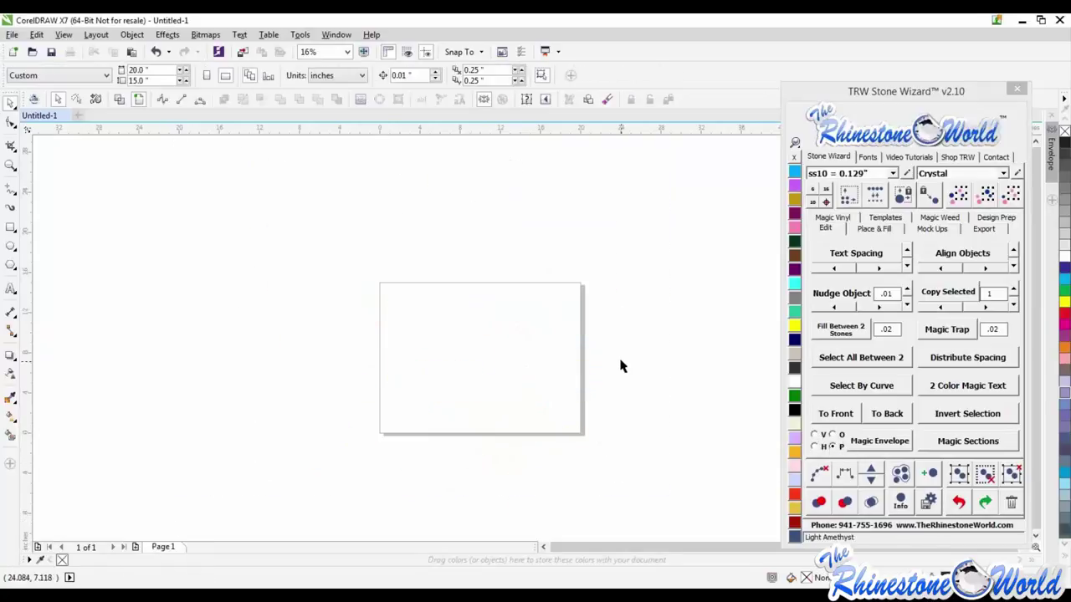
Move the TRW Stone Wizard window off the docker area and expand the Envelope docker
drag(846, 92, 702, 72)
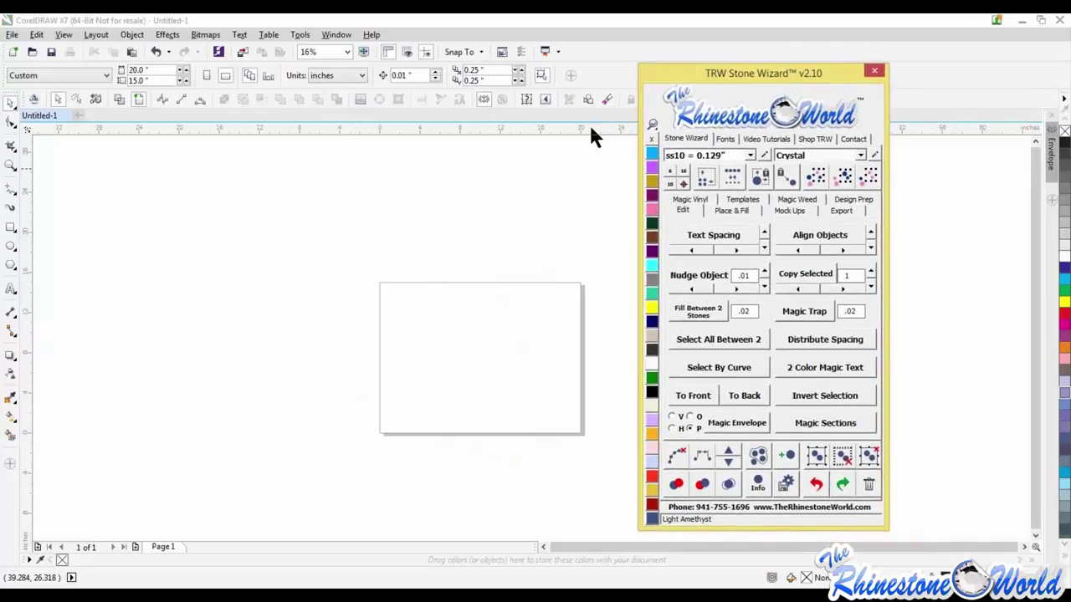
click(394, 250)
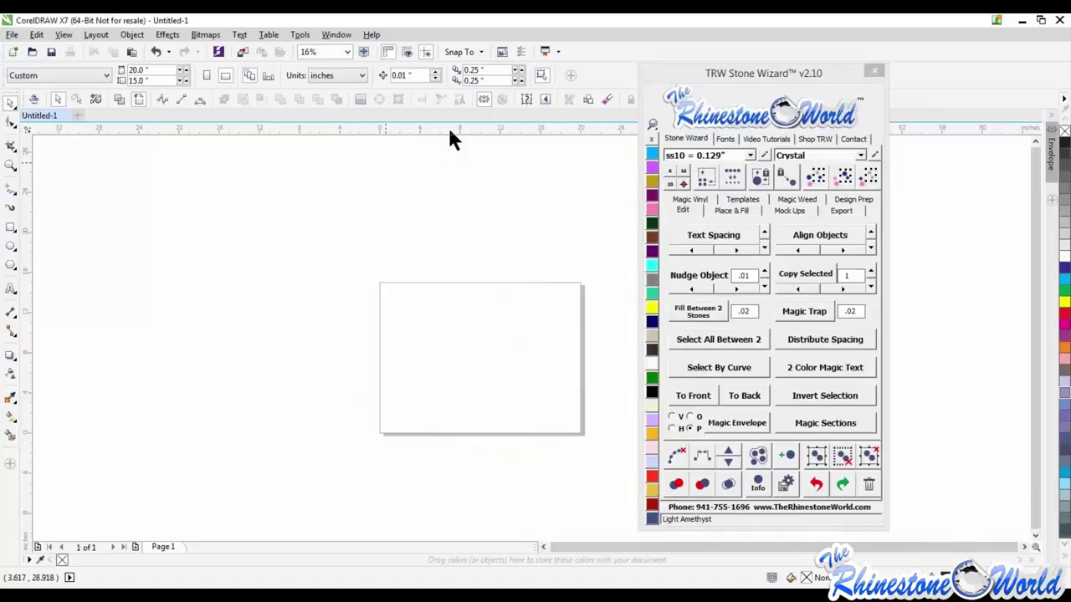
click(483, 99)
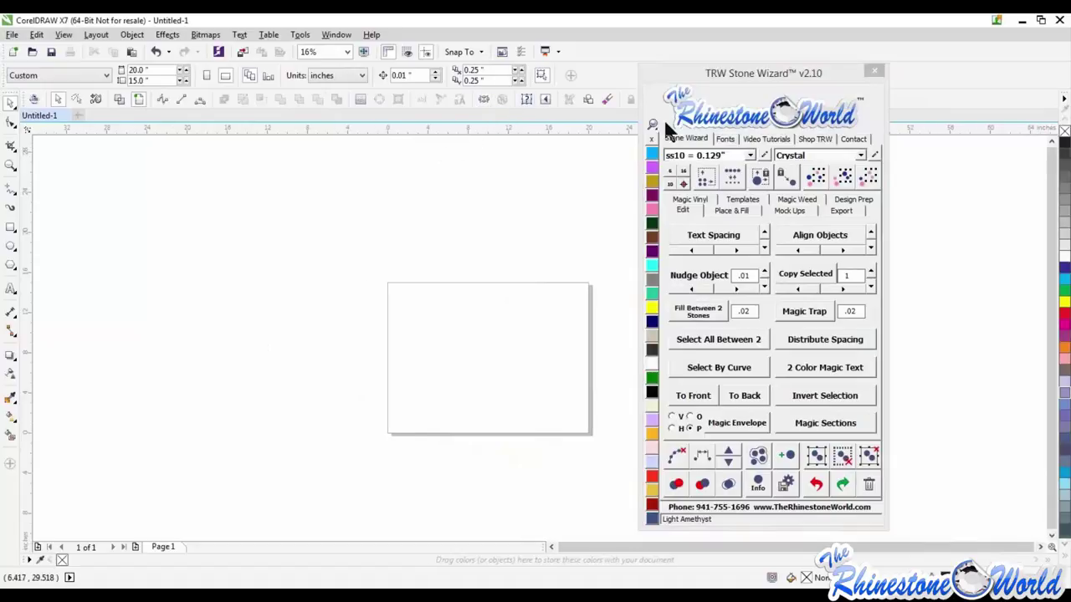
click(485, 98)
drag(738, 77, 699, 78)
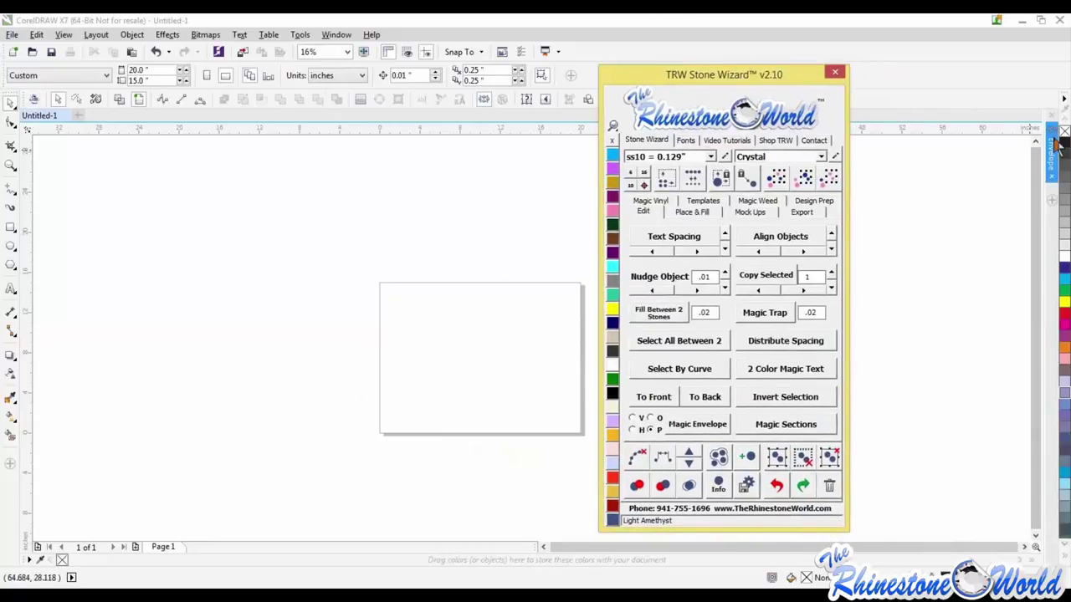
click(1056, 147)
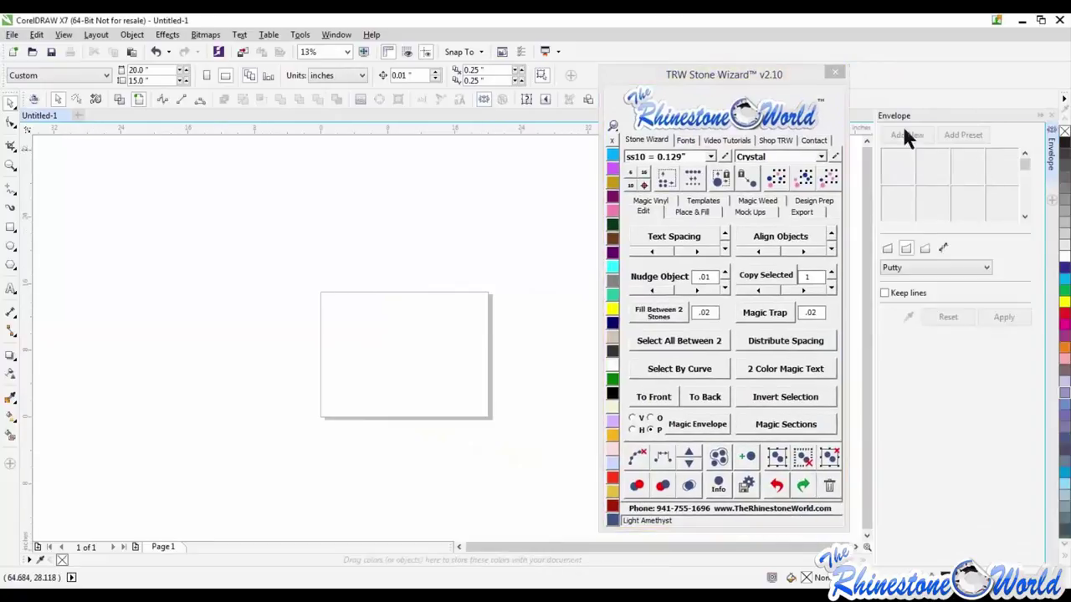
Draw a rectangle about 9.87 inches wide on the page and start editing its envelope in Single Arc mode
click(11, 229)
drag(335, 319, 417, 359)
scroll(358, 340, up, 2)
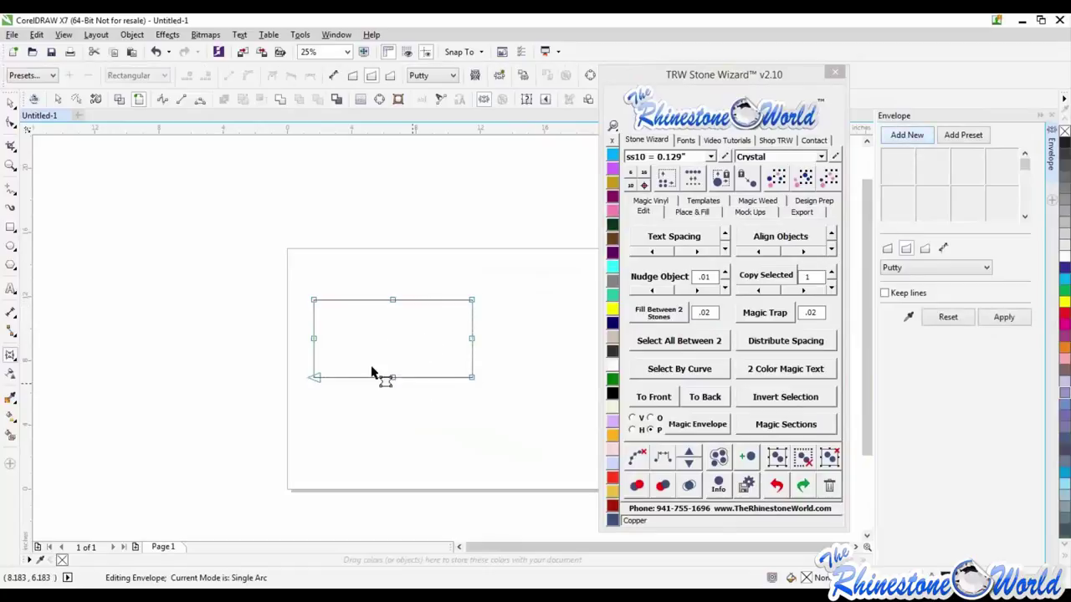
Try arching the rectangle's bottom edge alone and both edges together with the envelope's middle nodes
drag(392, 375, 389, 359)
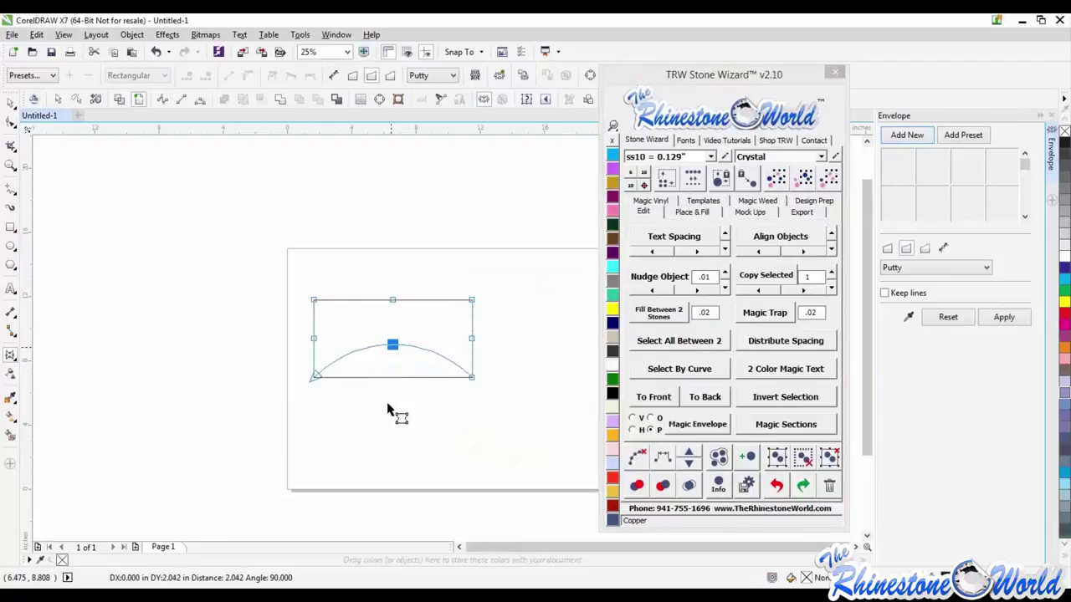
key(ctrl+z)
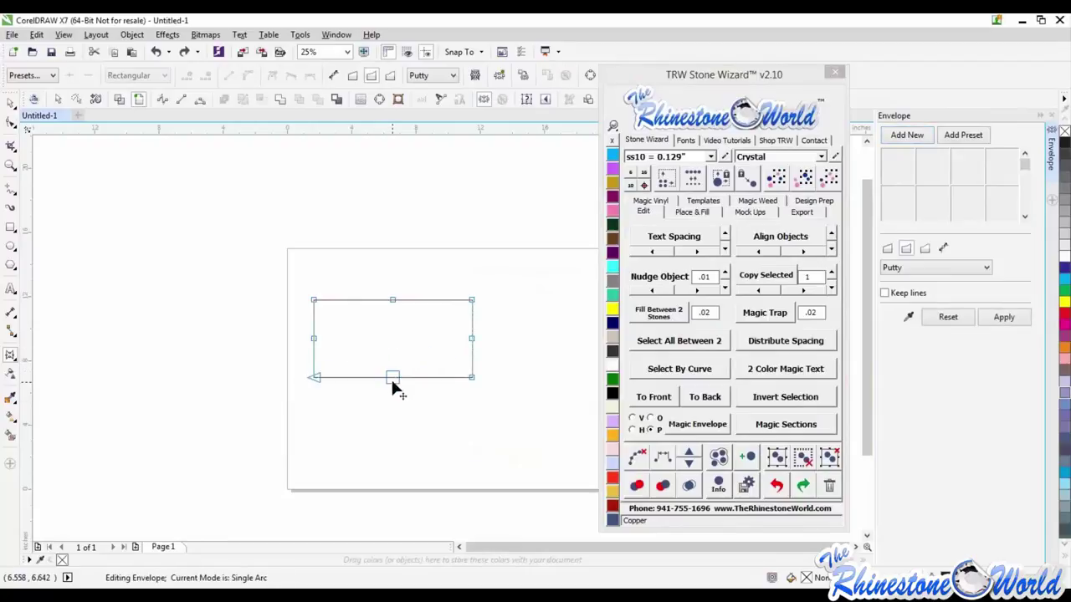
drag(391, 381, 392, 360)
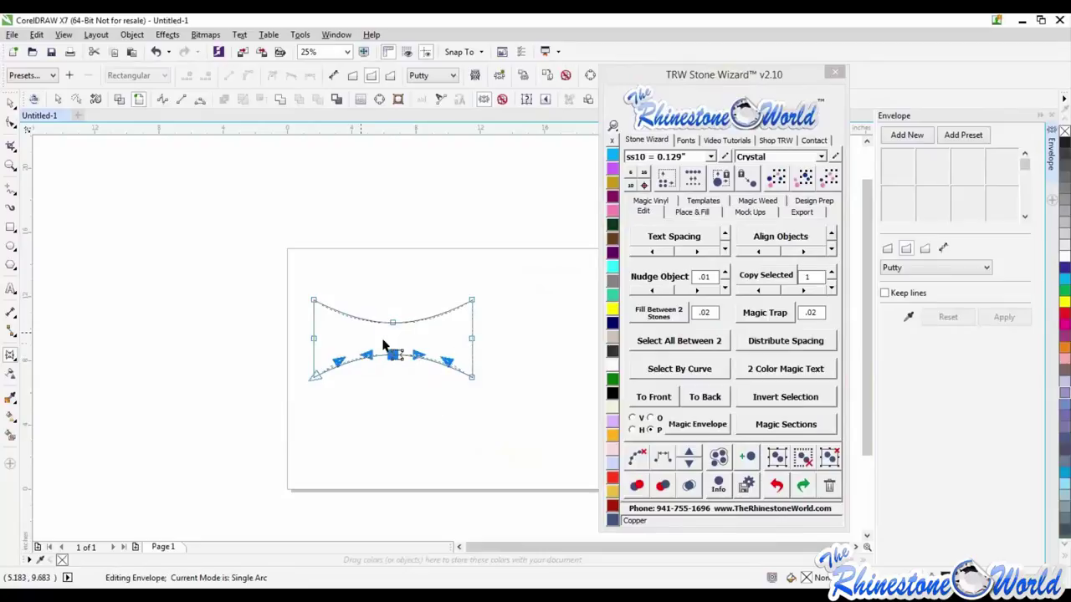
click(395, 370)
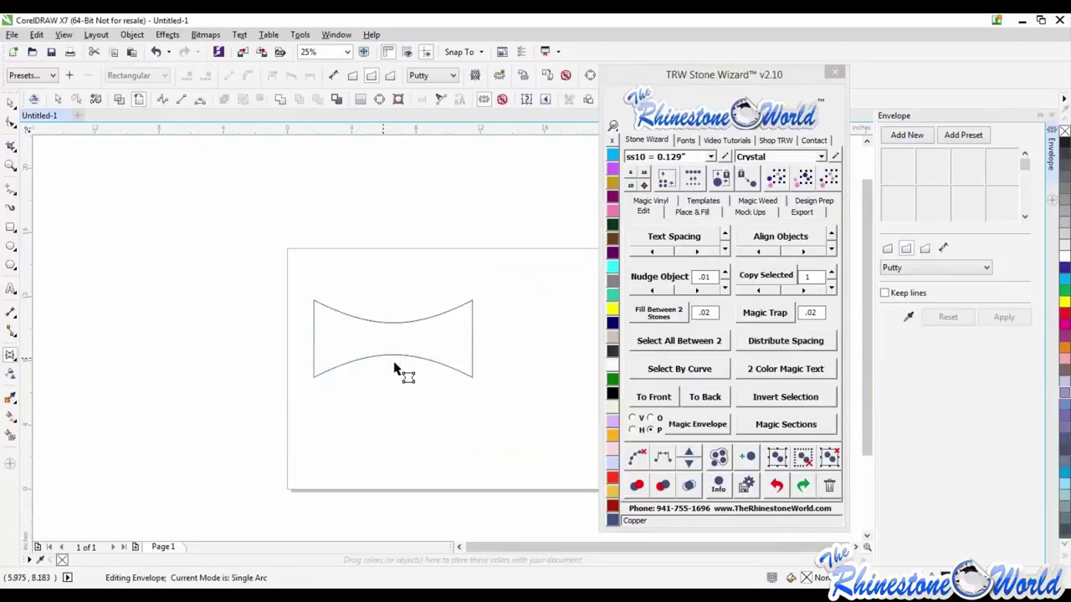
click(396, 377)
drag(394, 372, 398, 350)
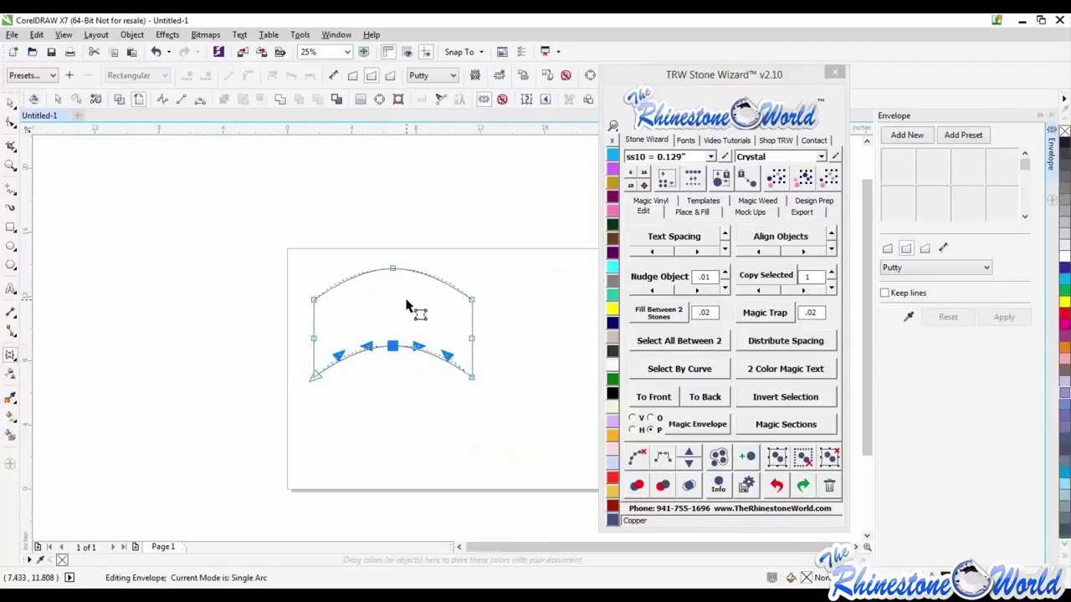
Arch only the rectangle's bottom edge upward with the envelope, leaving the top edge nearly straight
click(396, 373)
drag(394, 378, 393, 343)
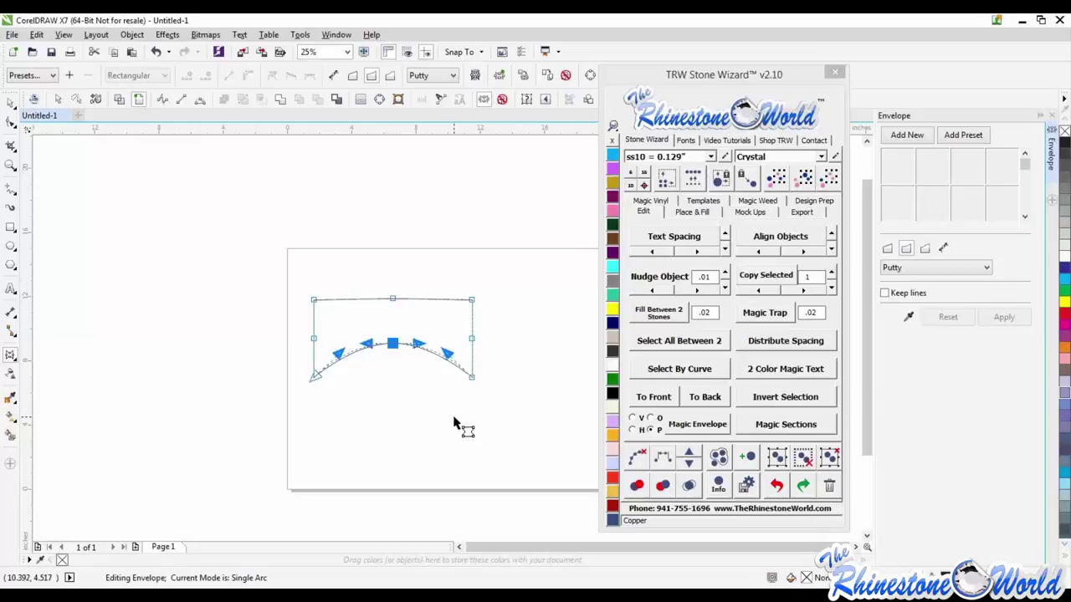
Reduce the arched shape's height from its bottom edge, keeping its width, and fine-tune it slightly taller
click(11, 107)
drag(392, 376, 398, 360)
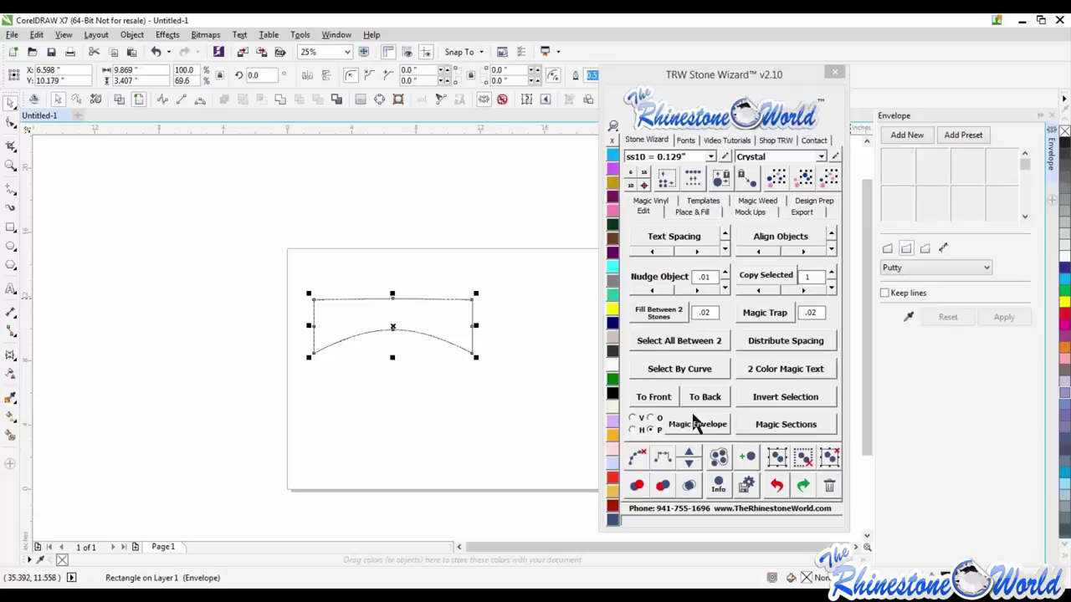
click(444, 414)
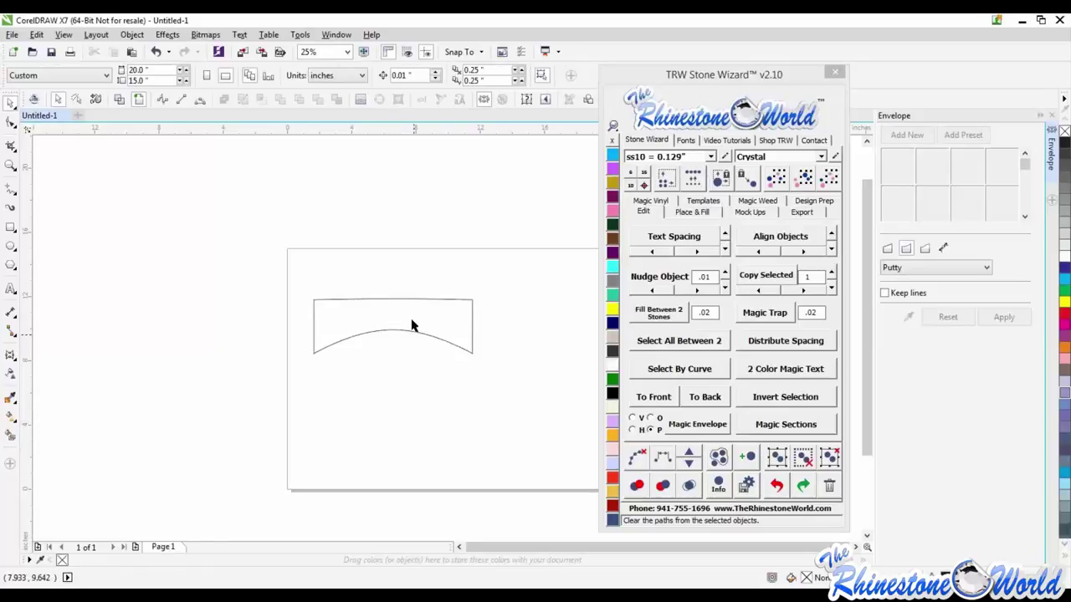
click(412, 326)
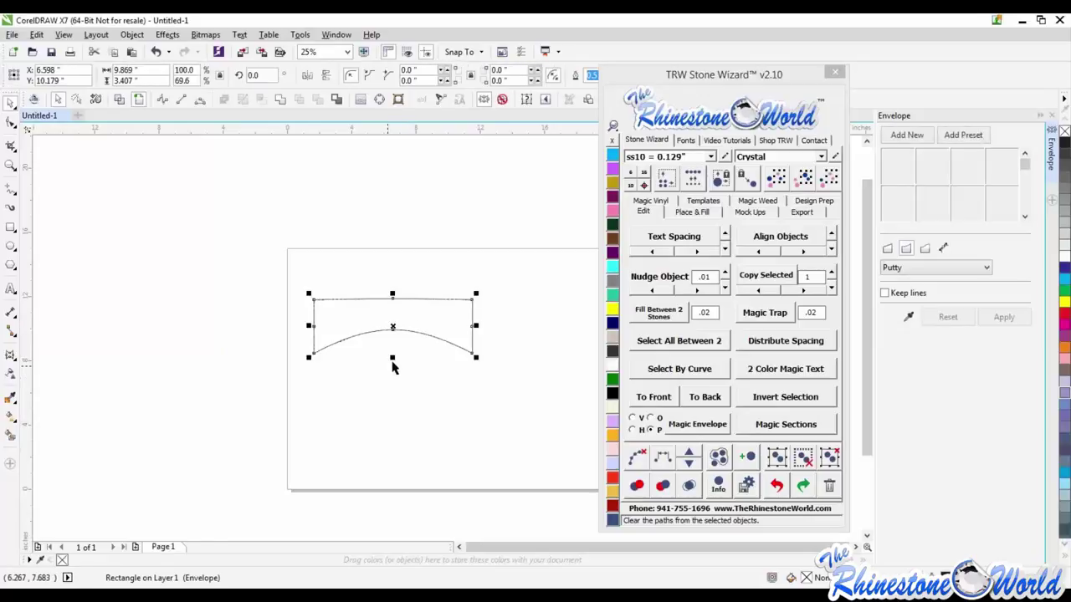
drag(393, 367, 394, 375)
click(84, 341)
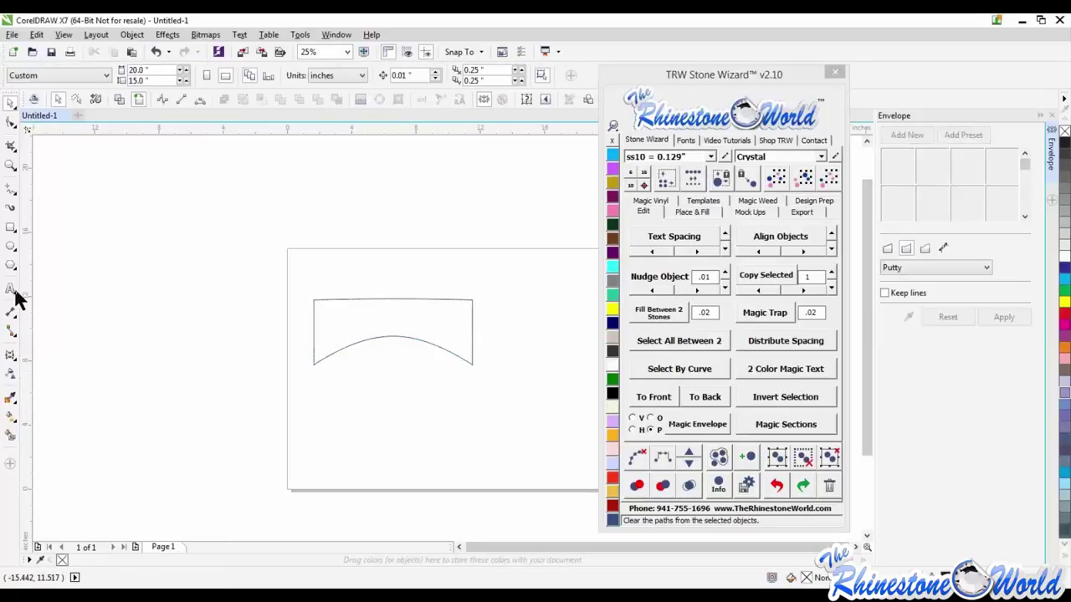
Add the text BASEBALL in College-Black at 175 pt below the arched shape
click(11, 290)
click(371, 411)
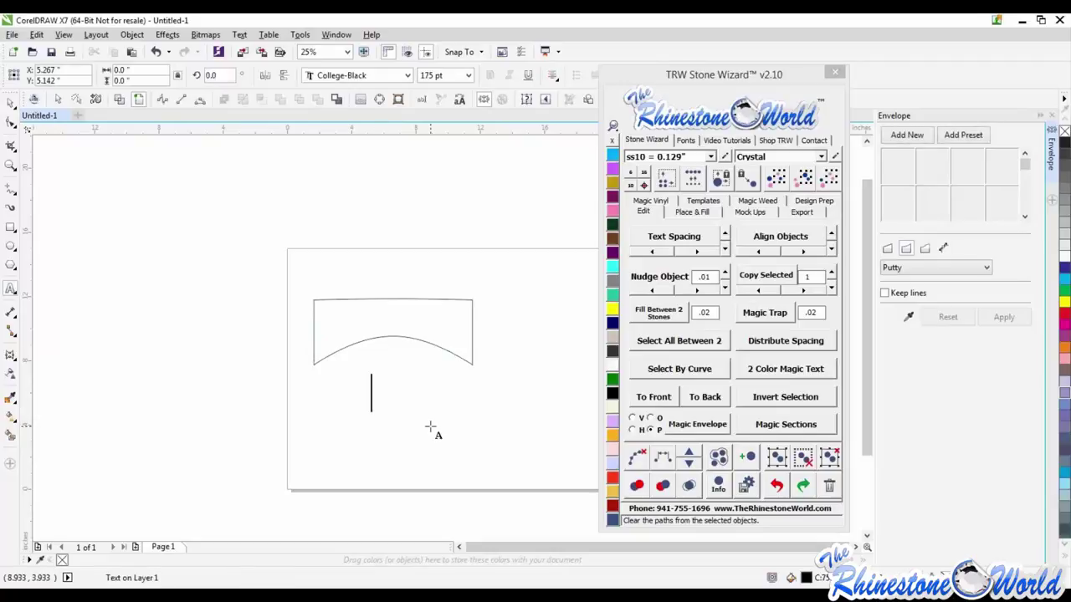
text(BAS)
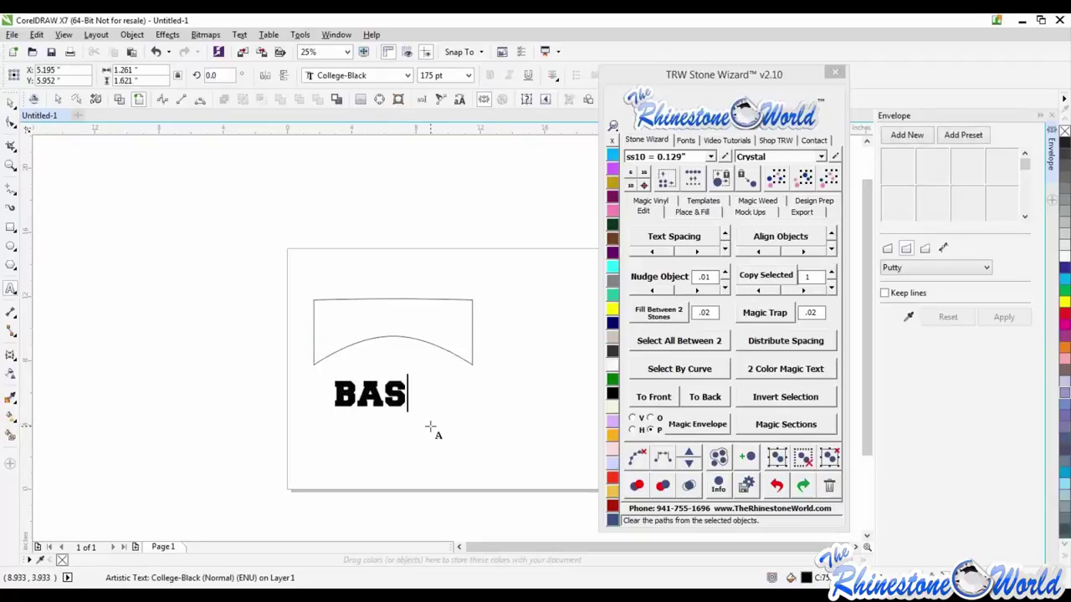
text(EBALL)
click(8, 104)
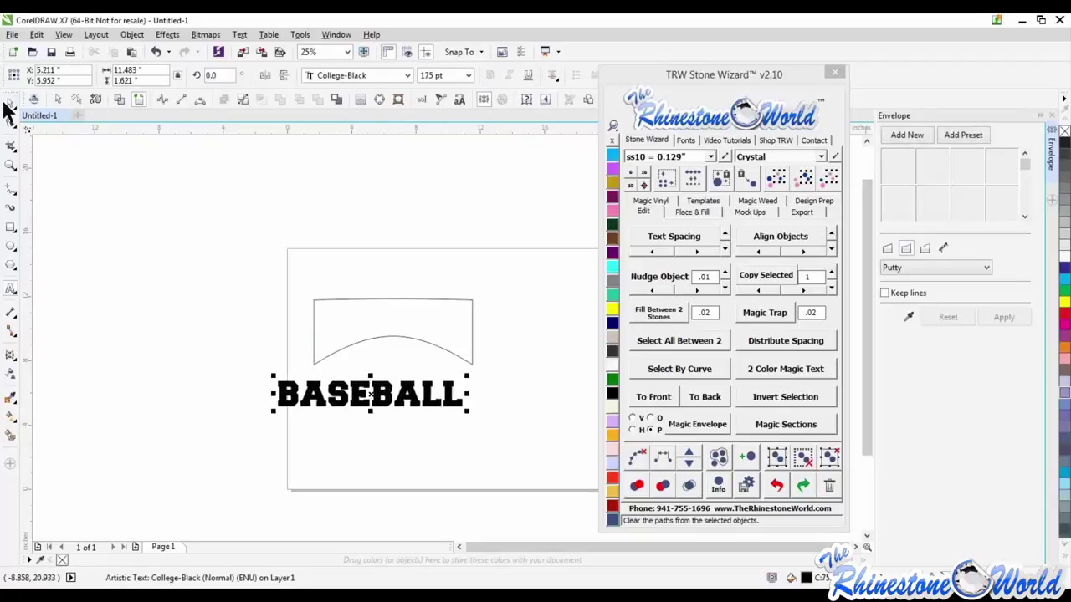
Copy the arched shape to make four shapes in a two-by-two grid above the BASEBALL text
key(Escape)
click(411, 318)
drag(411, 318, 523, 313)
click(538, 390)
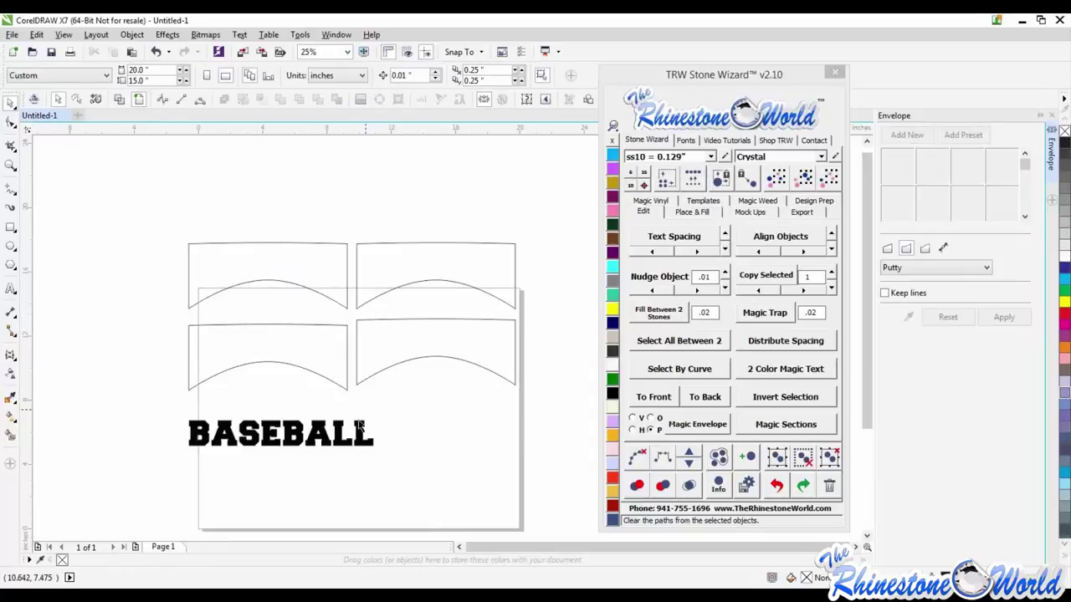
Fit the BASEBALL text into the upper-left arched shape with Magic Envelope in V mode
click(360, 427)
shift+click(270, 241)
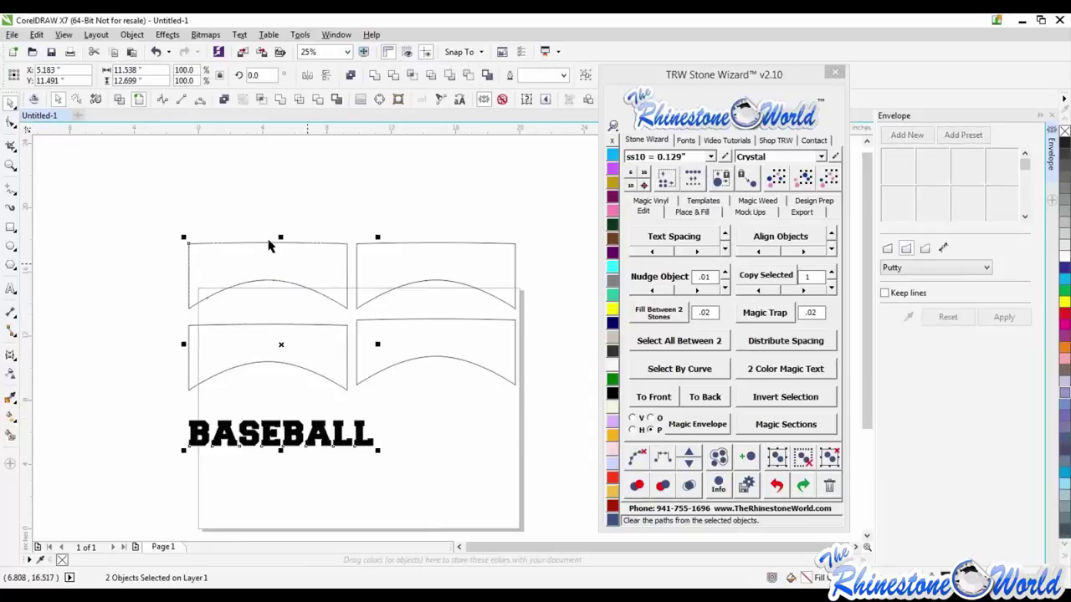
click(641, 421)
click(681, 426)
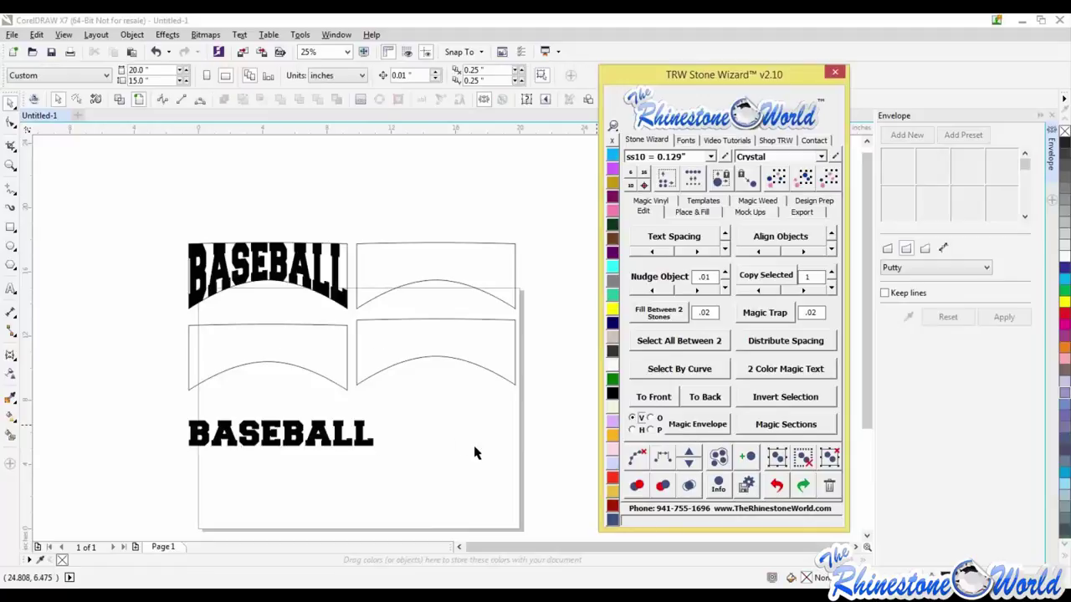
Apply Magic Envelope in O mode to the BASEBALL text and the upper-right arched shape
click(322, 448)
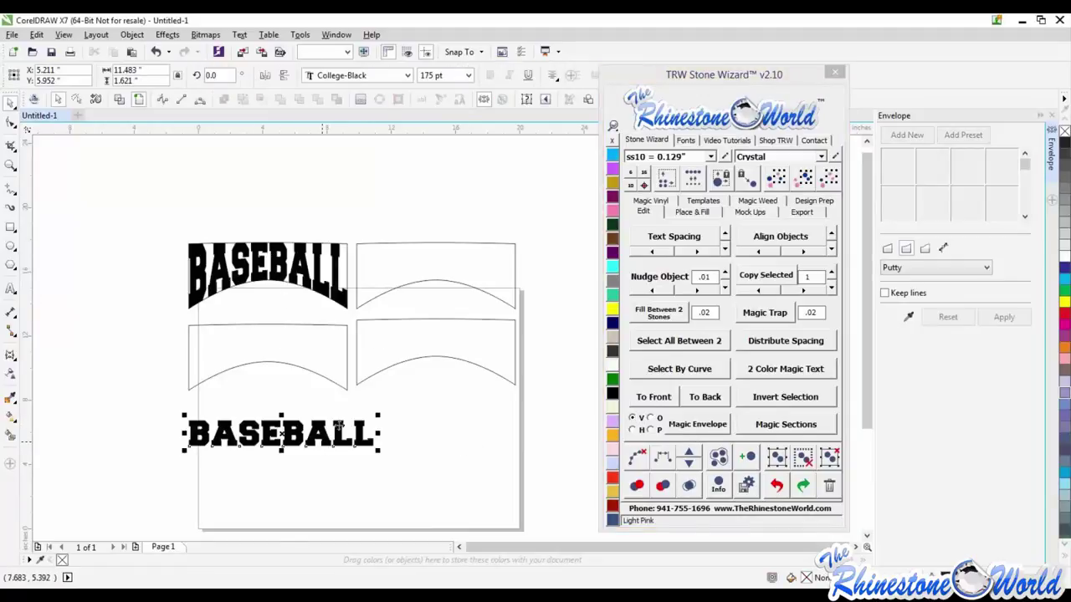
shift+click(402, 281)
click(681, 428)
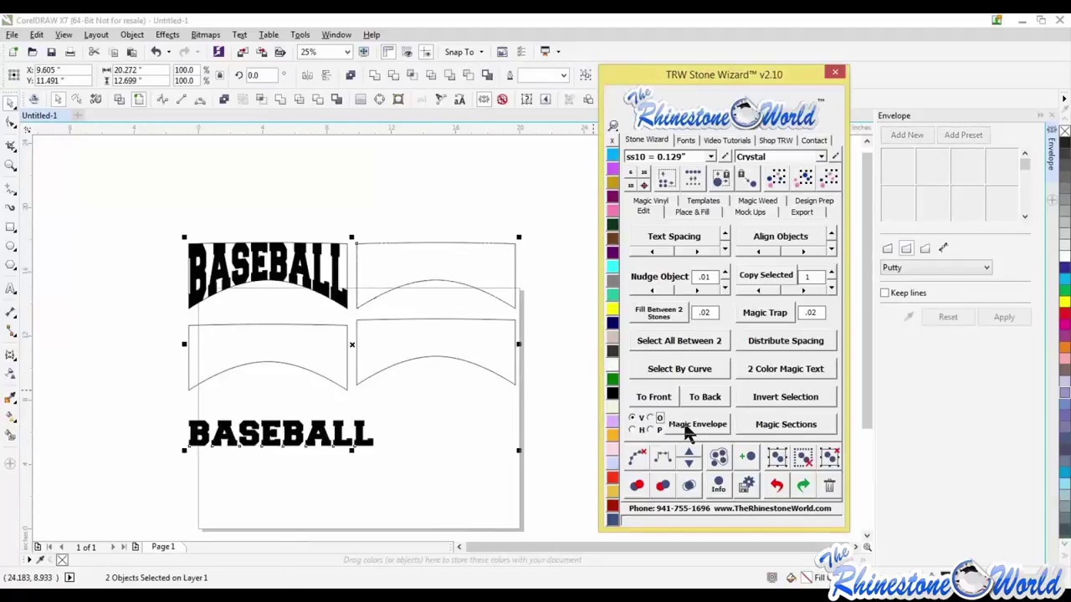
Fit the BASEBALL text into the lower-right arched shape with Magic Envelope in P mode
click(458, 428)
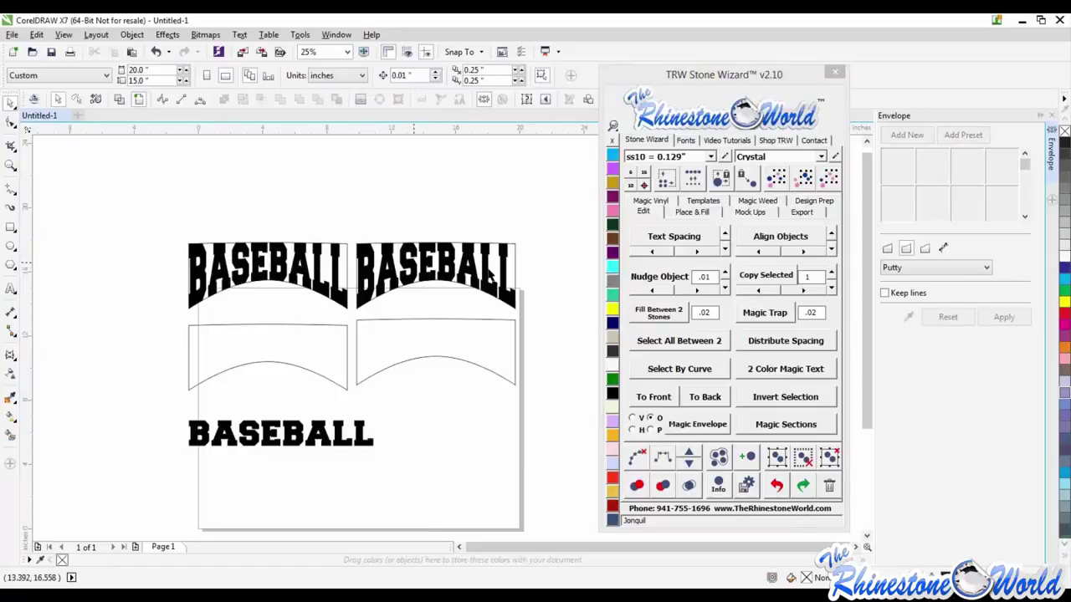
click(374, 431)
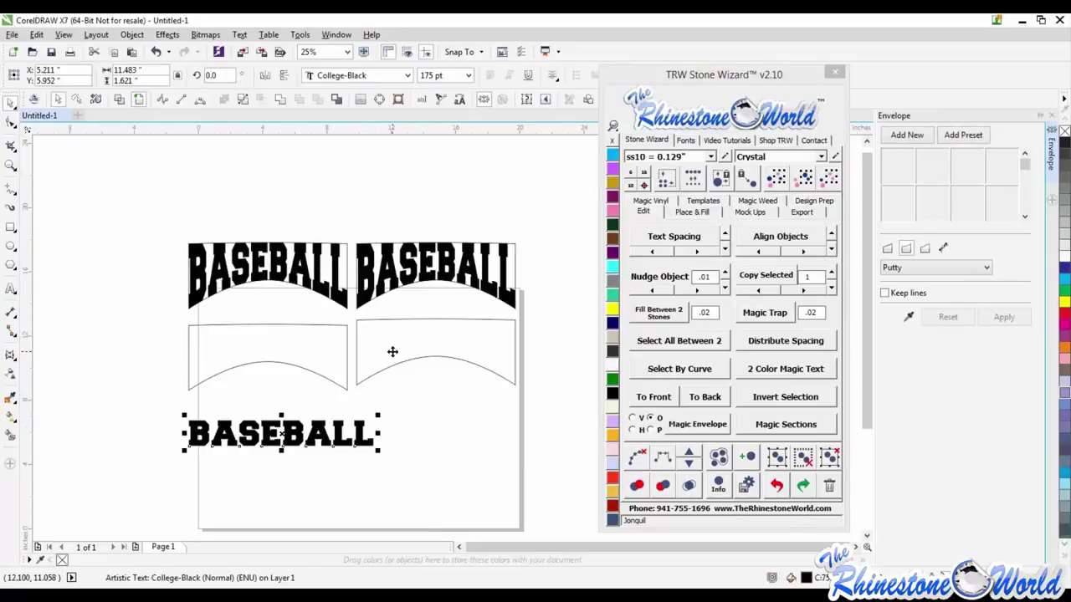
shift+click(391, 352)
click(650, 429)
click(696, 427)
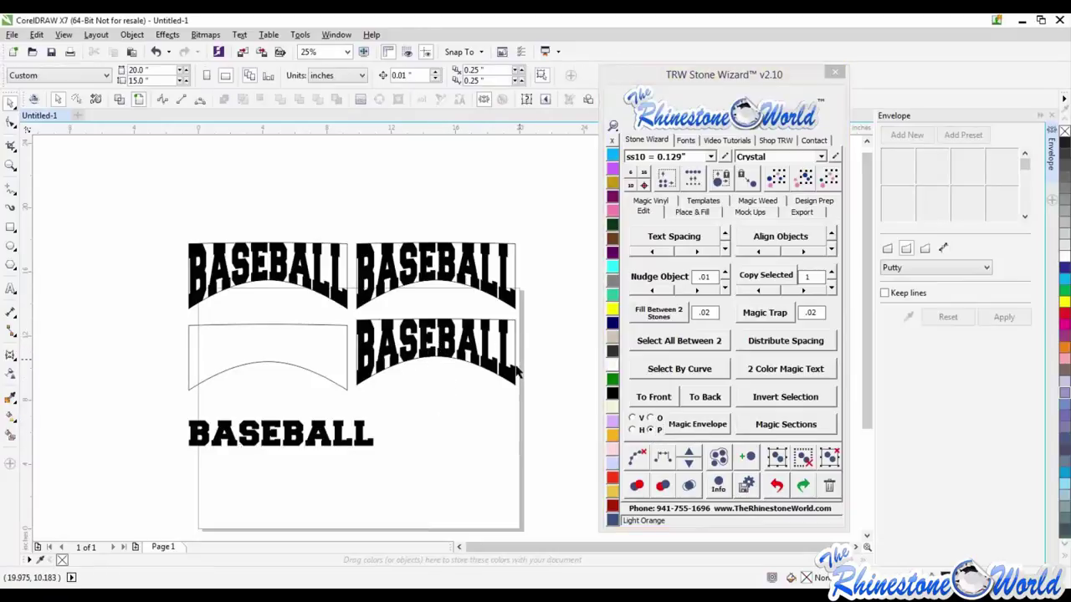
scroll(518, 360, up, 1)
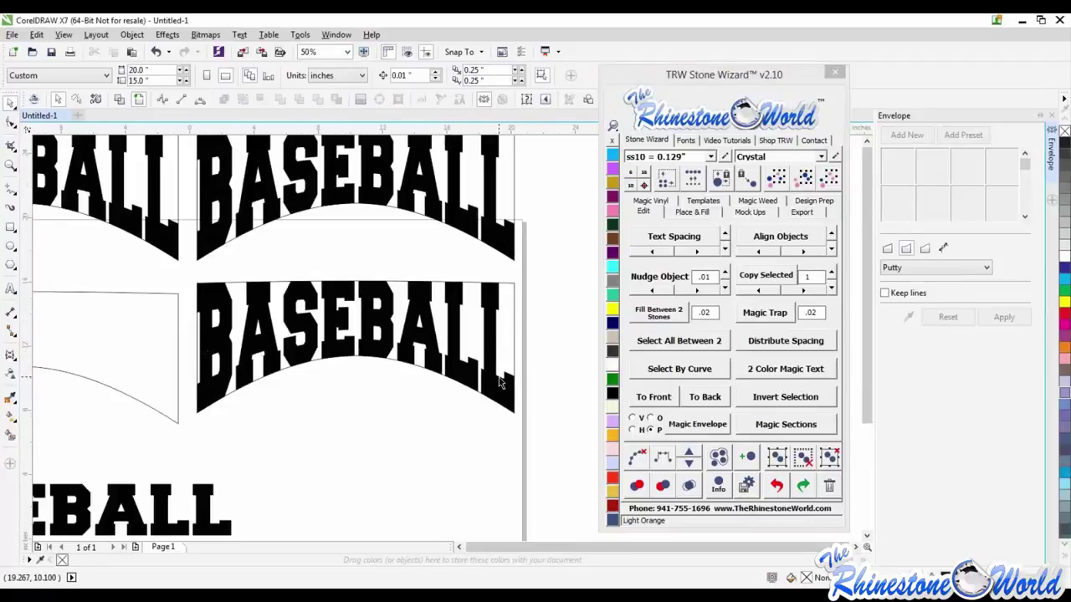
scroll(498, 381, down, 1)
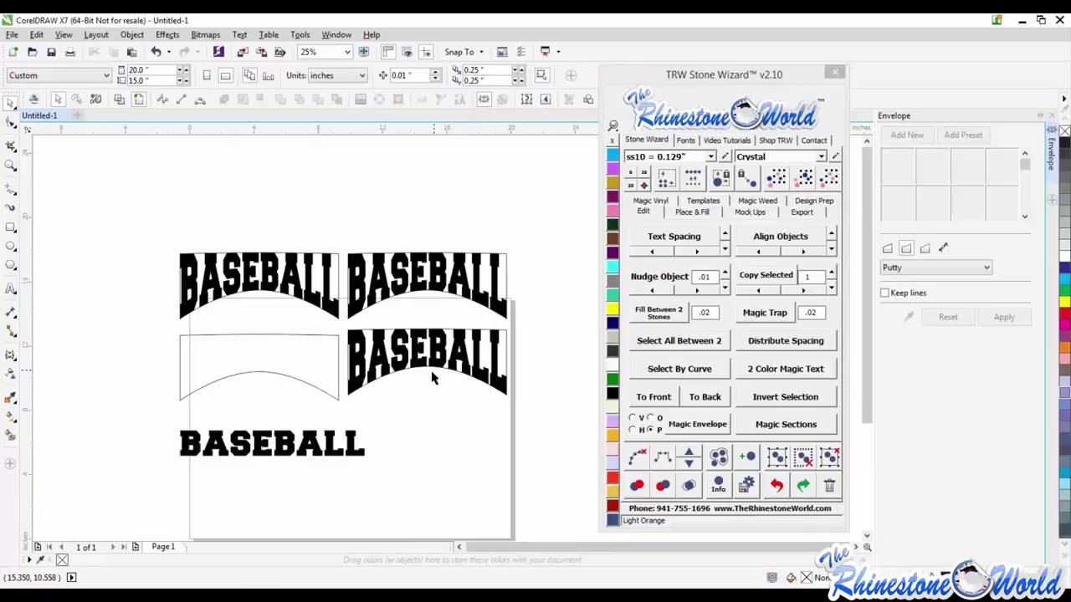
Apply Magic Envelope in H mode to the BASEBALL text and the lower-left arched shape
click(331, 451)
shift+click(291, 350)
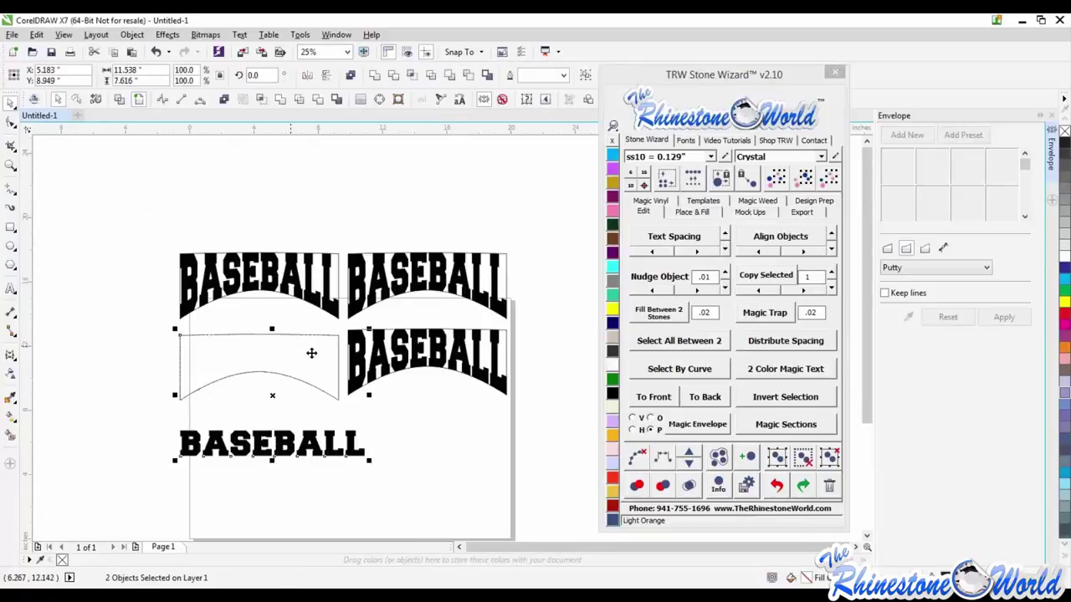
click(650, 431)
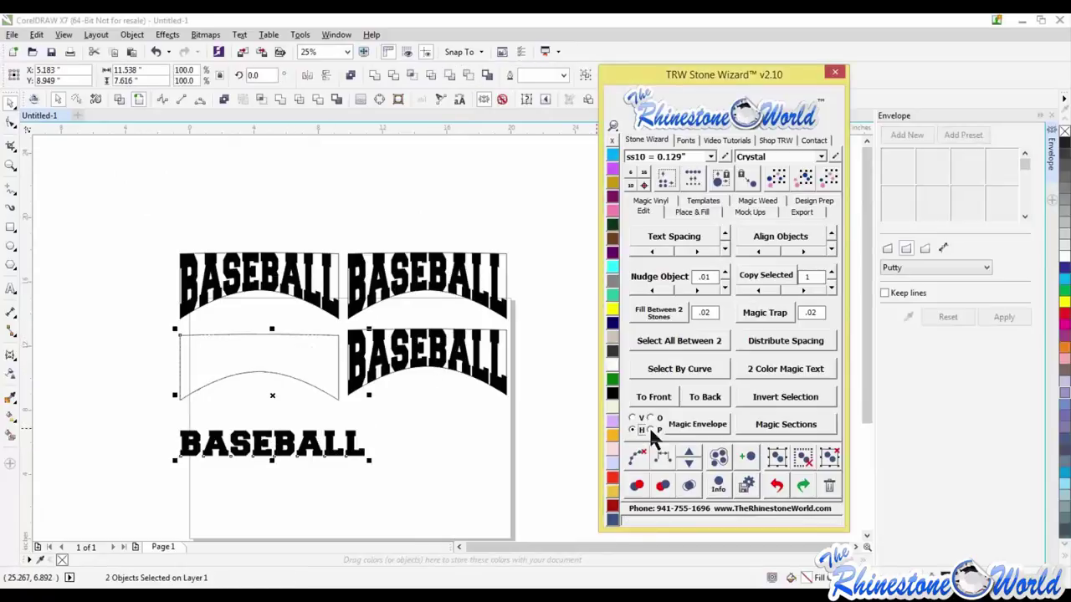
click(694, 425)
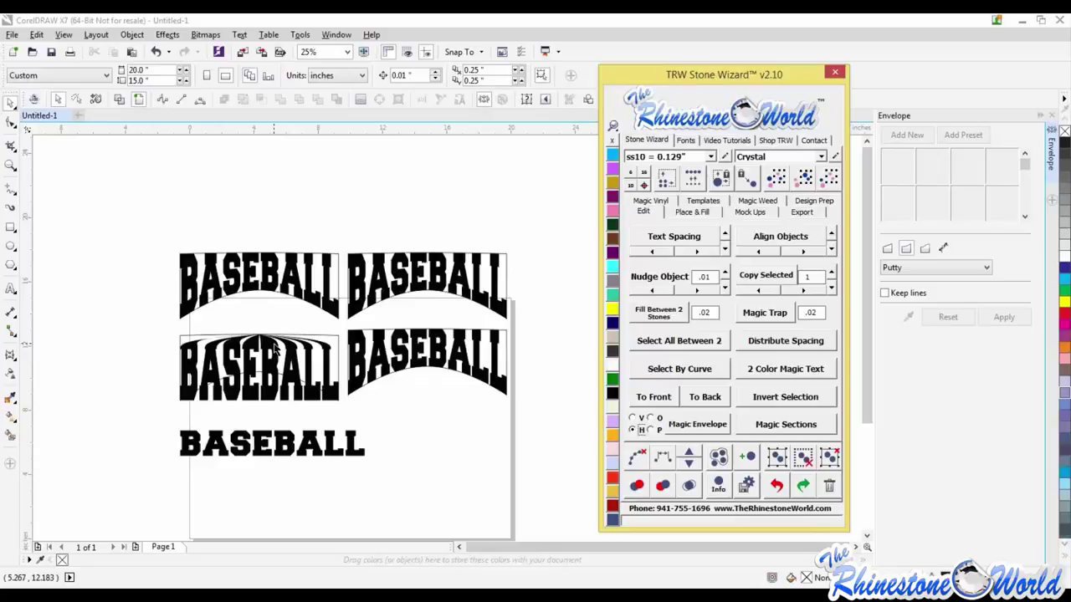
click(406, 418)
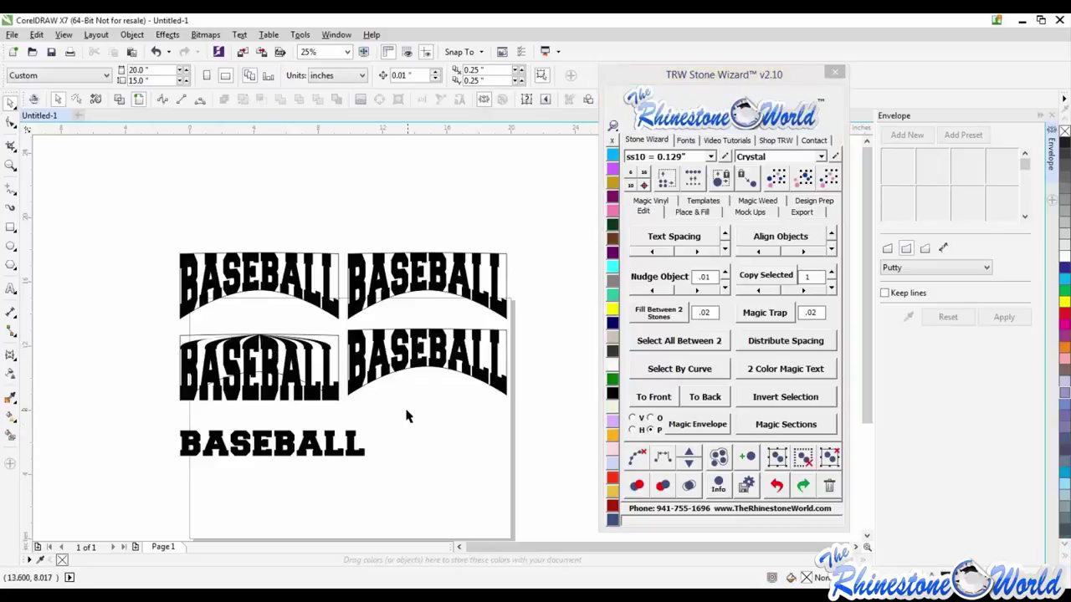
Undo the Magic Envelope results and shape copies, and remove the original arched shape so only the BASEBALL text is left
key(ctrl+z)
key(ctrl+z)
key(ctrl+z)
key(ctrl+z)
key(ctrl+z)
key(ctrl+z)
key(ctrl+z)
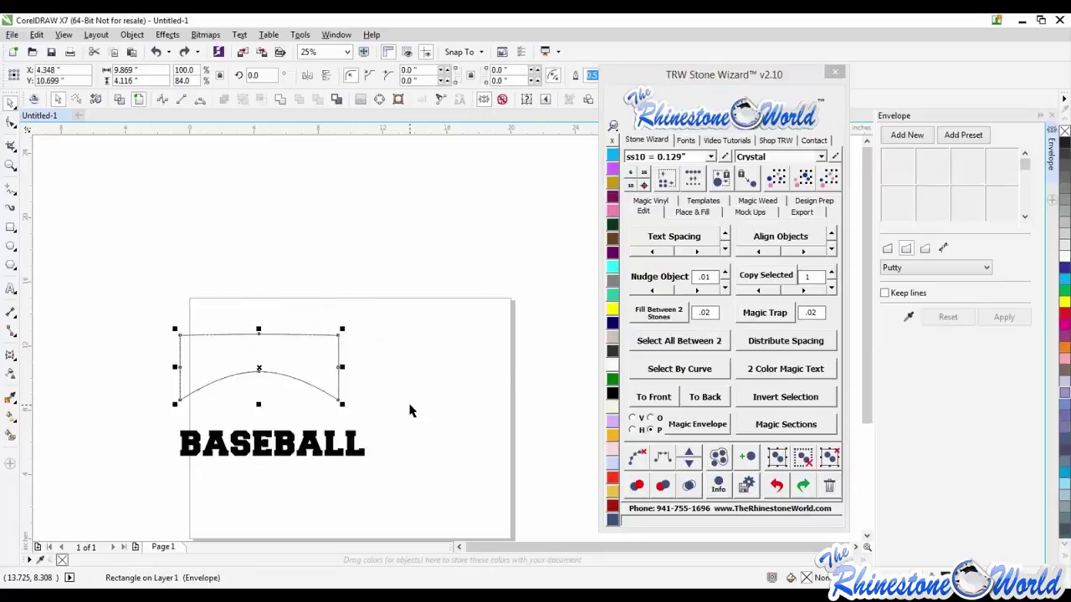
key(ctrl+z)
key(ctrl+z)
key(ctrl+z)
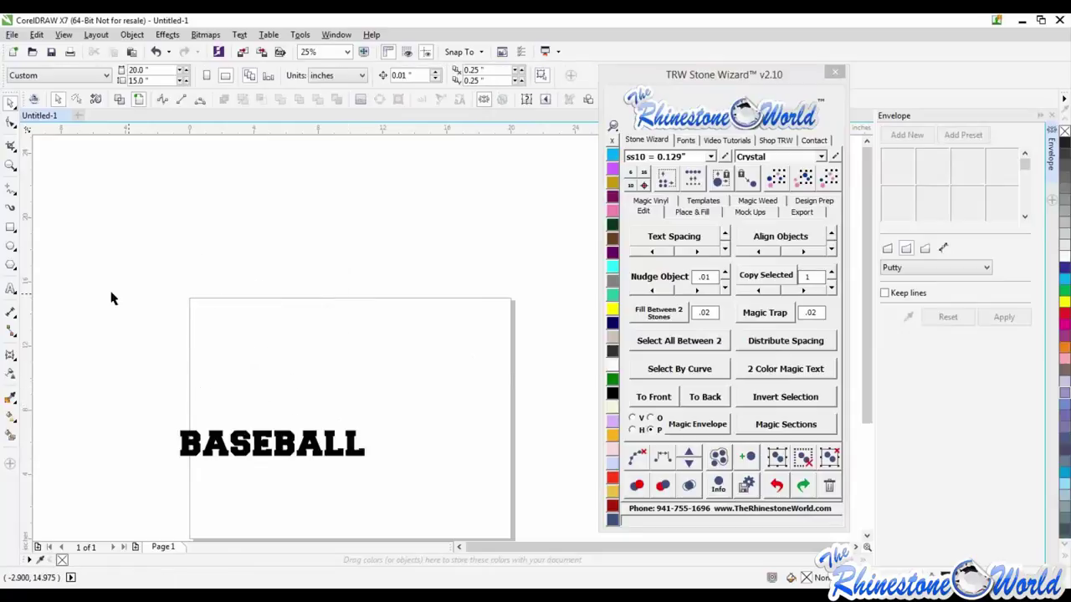
Draw a closed wavy banner shape about 12.7 by 6.1 inches with the B-Spline tool above the BASEBALL text
click(12, 191)
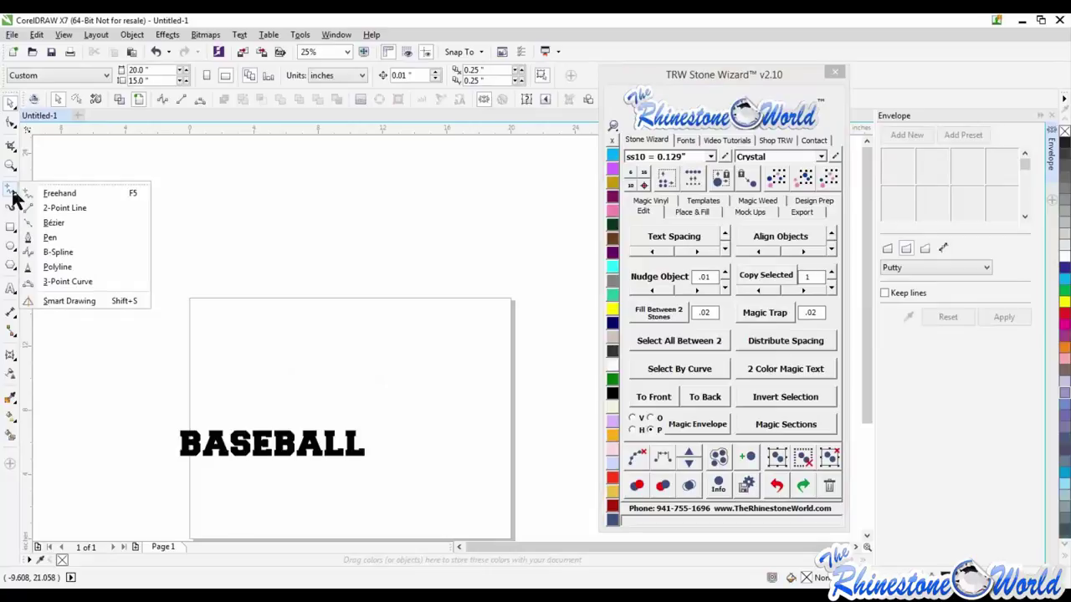
click(59, 252)
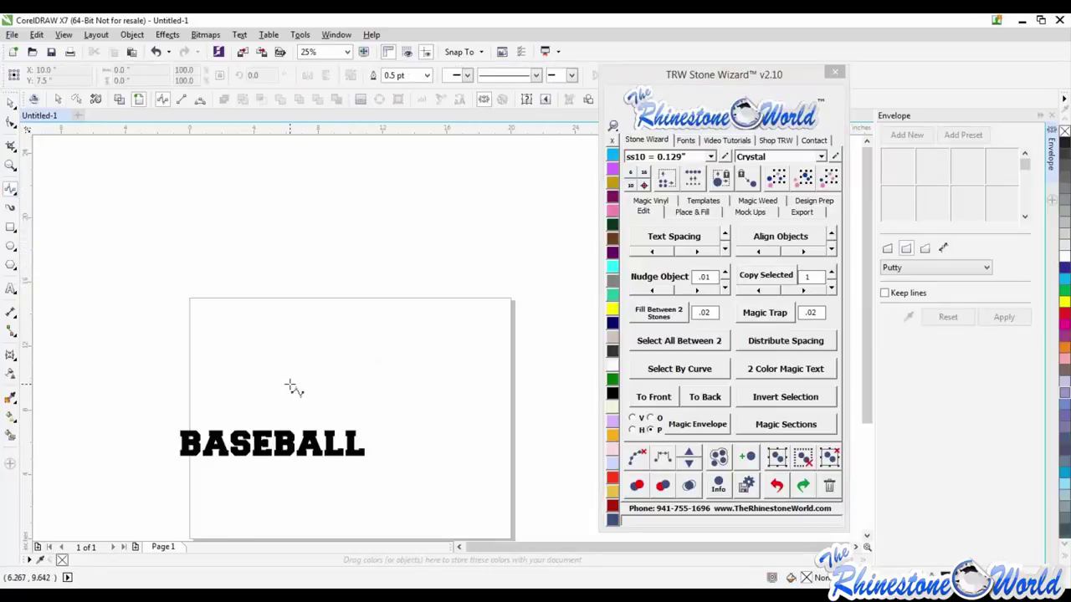
click(227, 350)
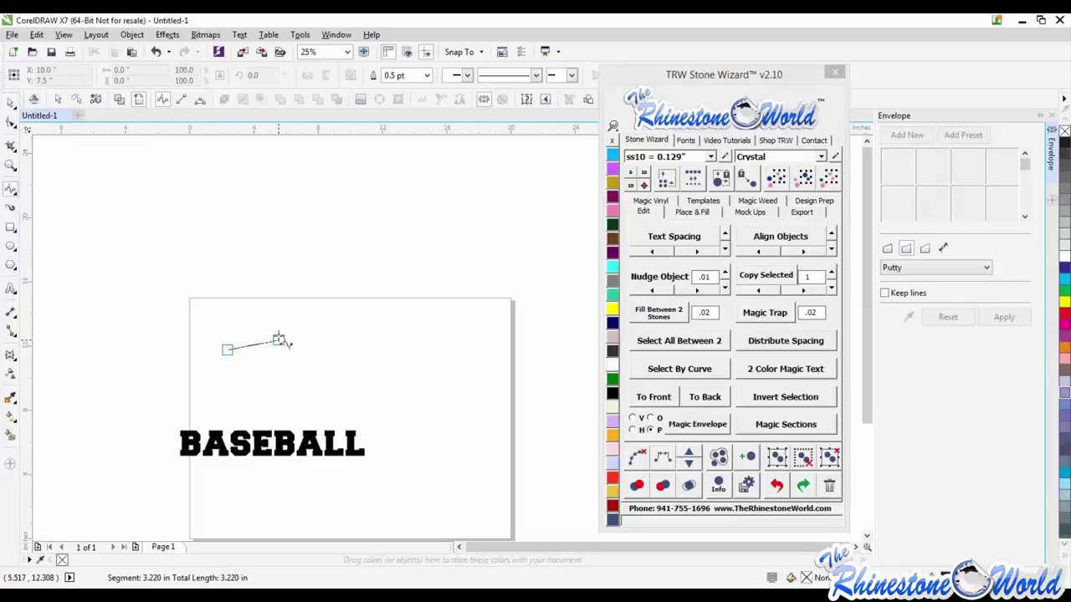
click(281, 329)
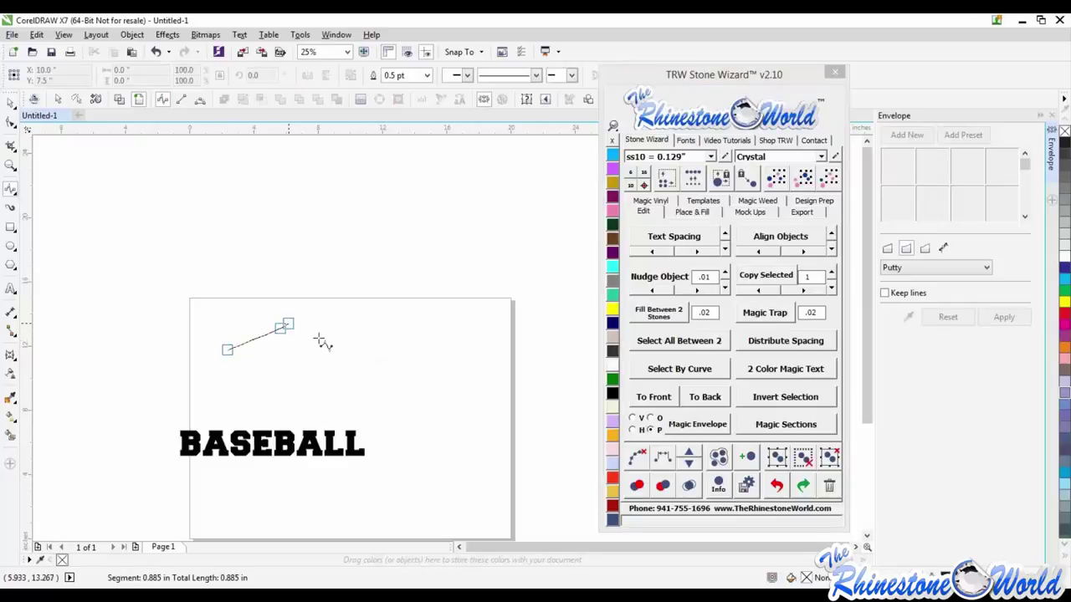
click(328, 370)
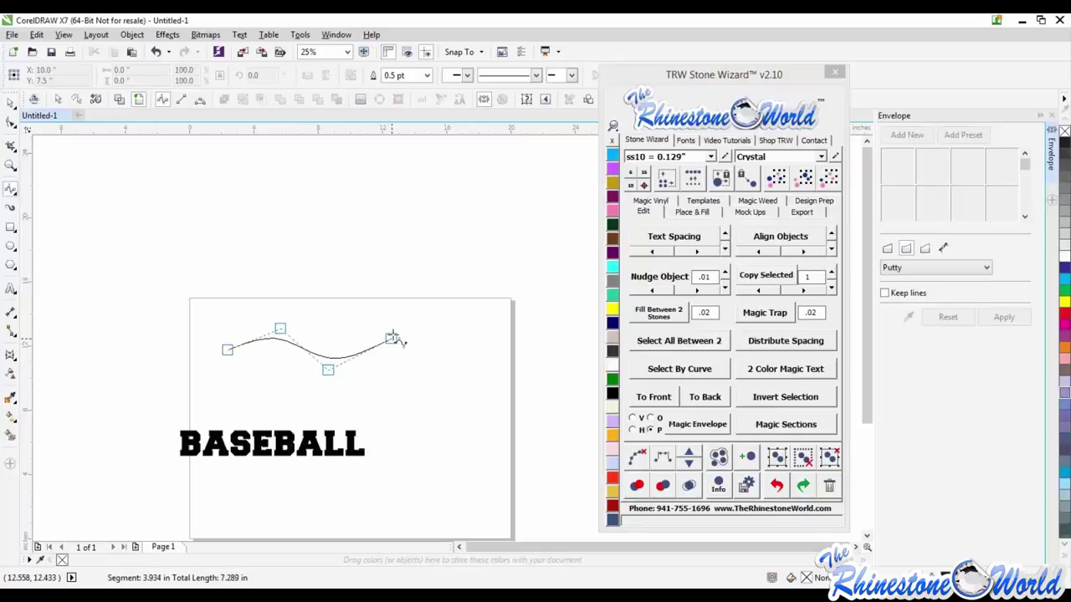
click(398, 333)
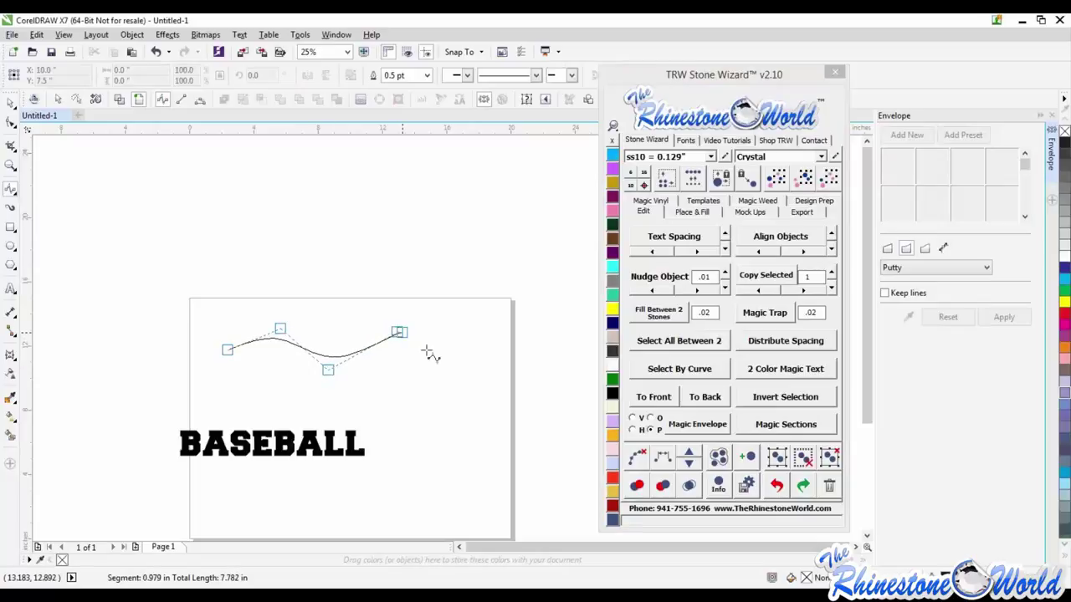
click(426, 353)
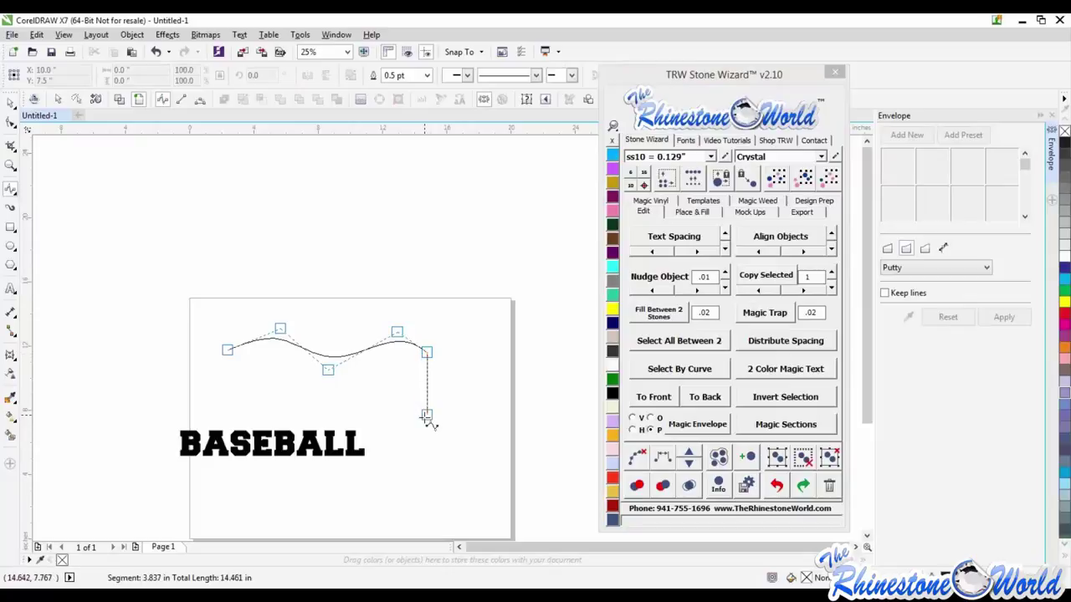
click(425, 418)
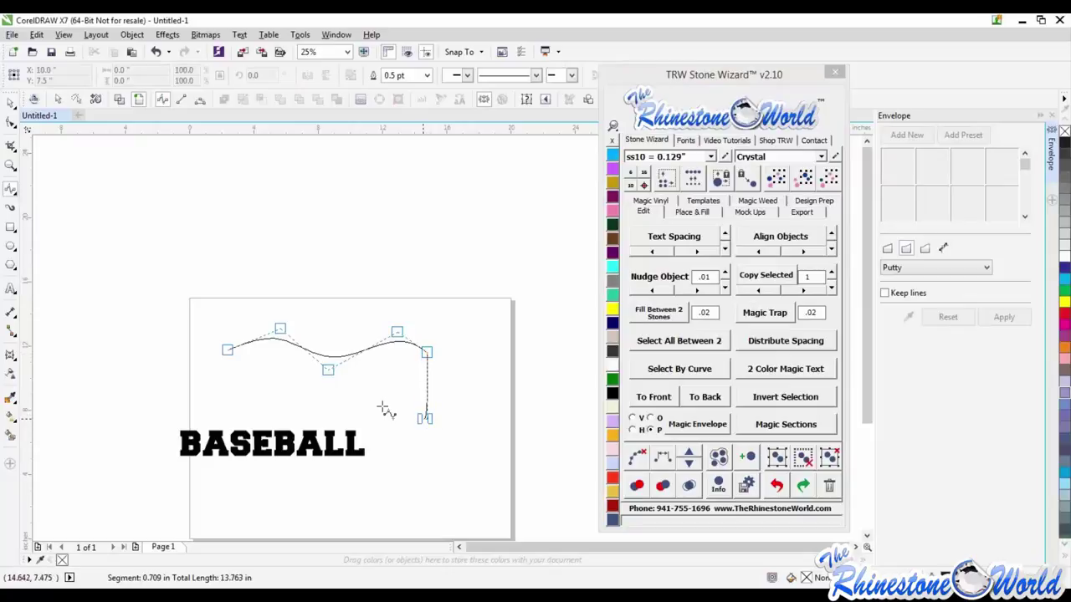
click(427, 435)
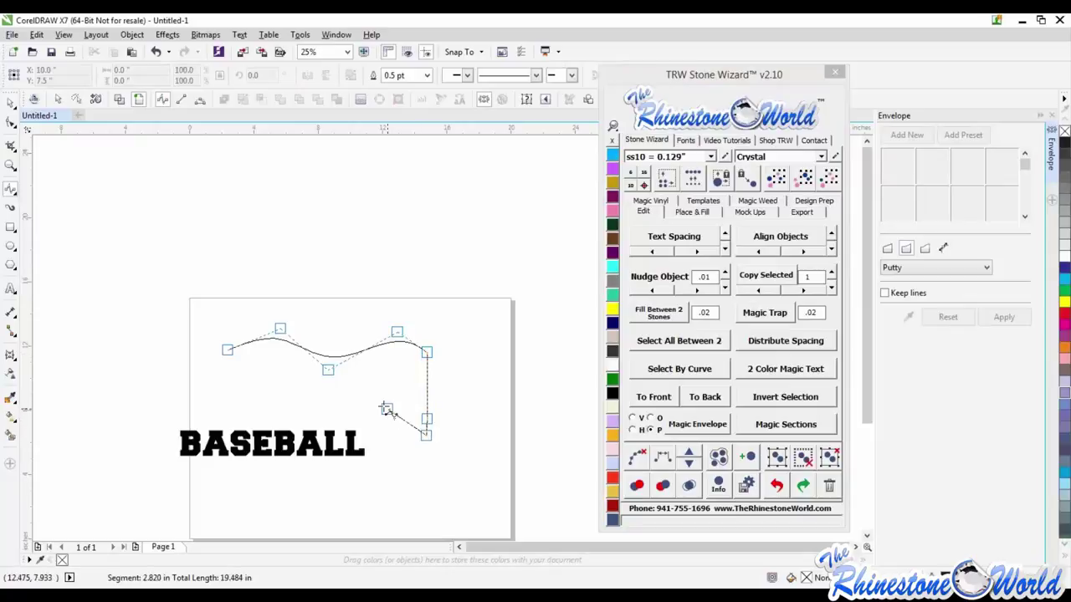
click(296, 426)
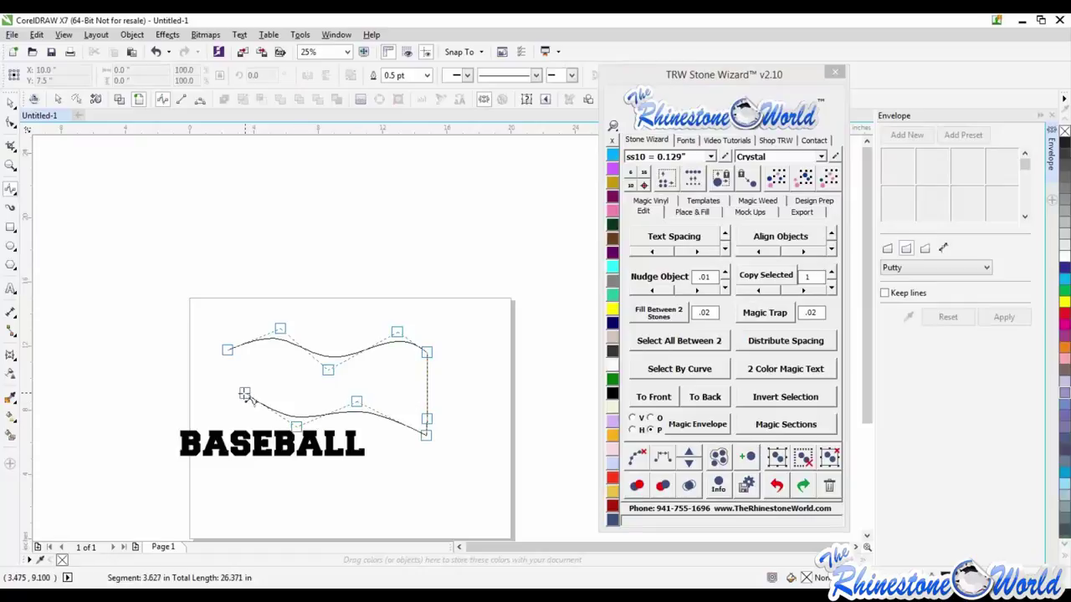
click(242, 393)
click(222, 424)
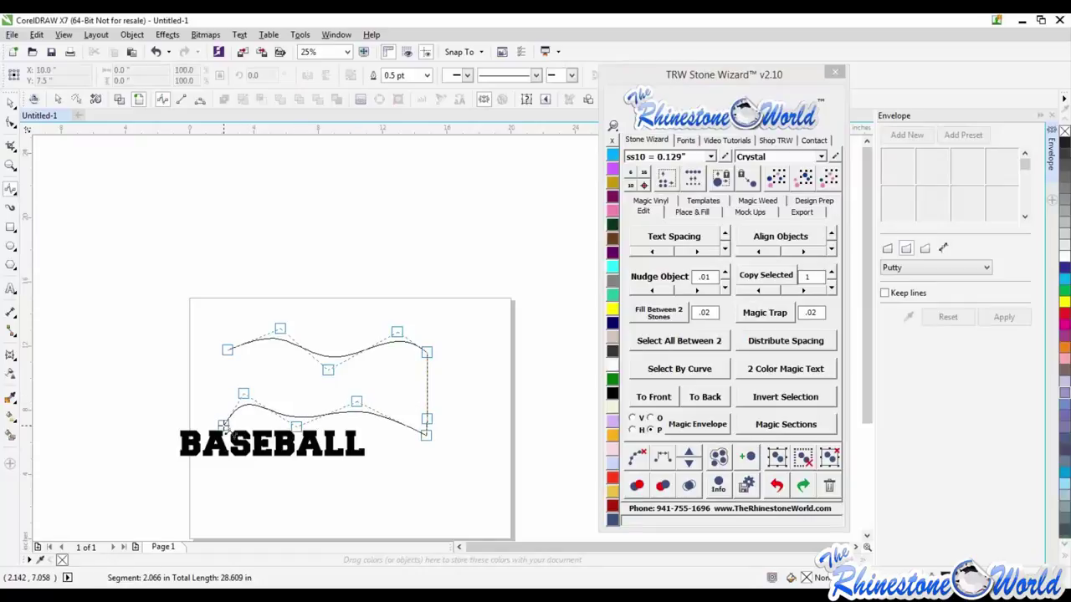
click(229, 350)
click(11, 102)
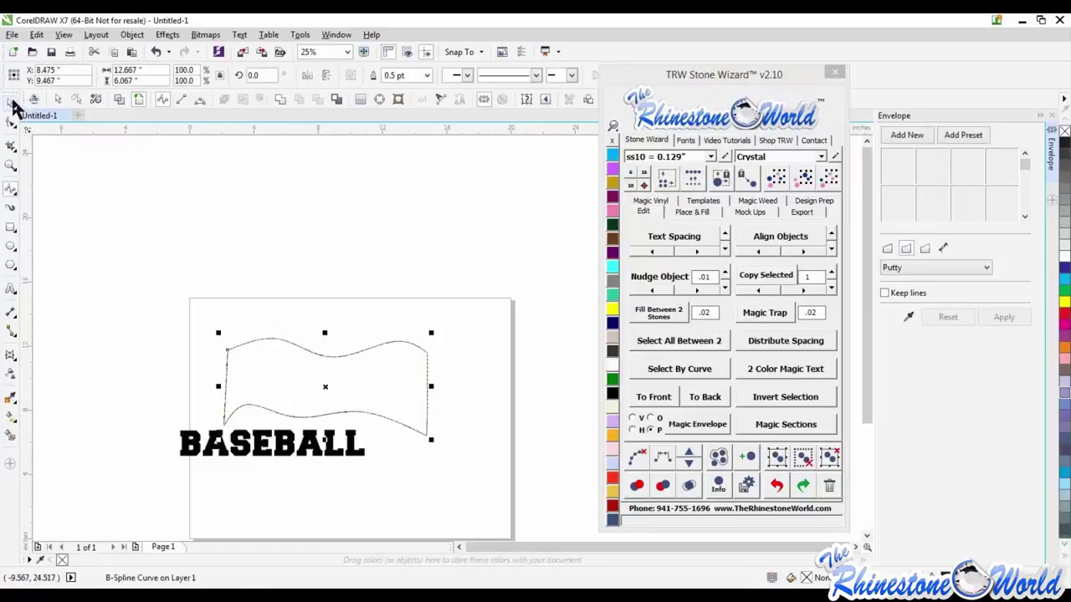
Reduce the wavy shape's height to about 4.5 inches and position it just above the BASEBALL text
drag(327, 386, 354, 275)
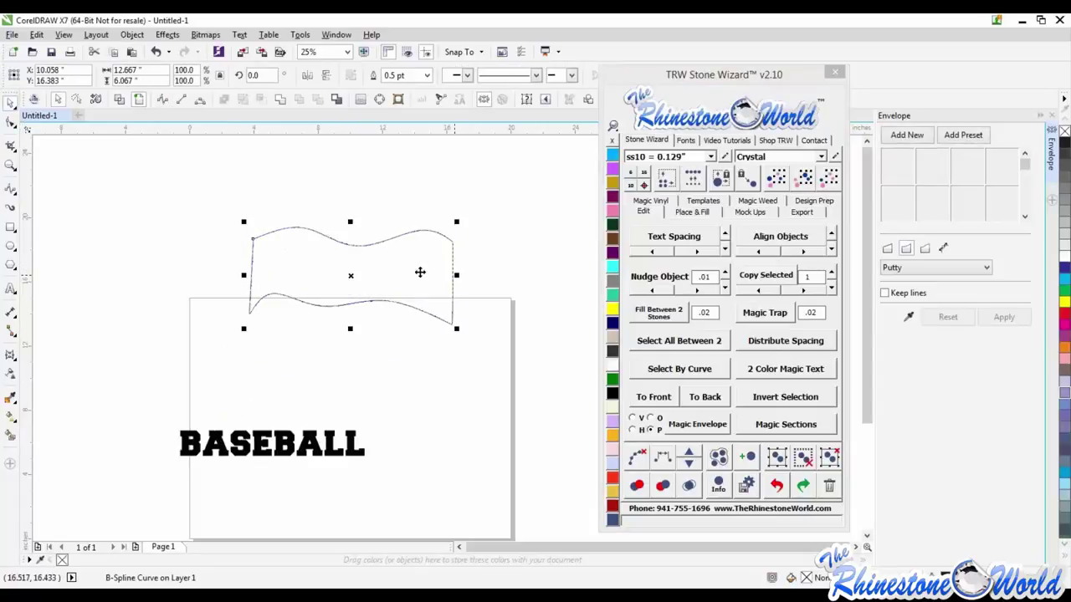
drag(410, 317, 399, 360)
drag(339, 266, 337, 292)
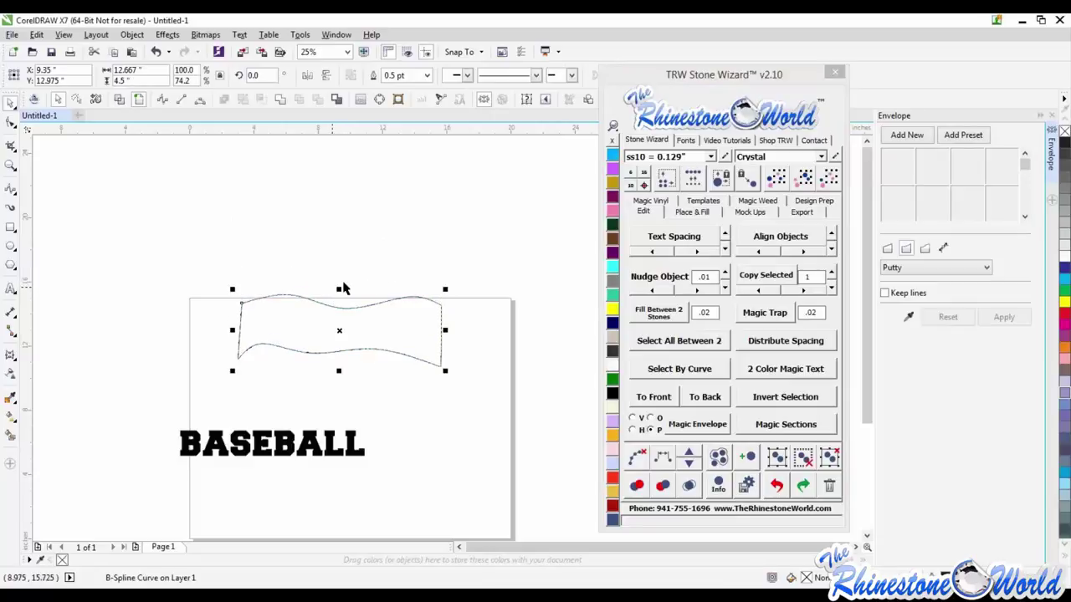
click(328, 499)
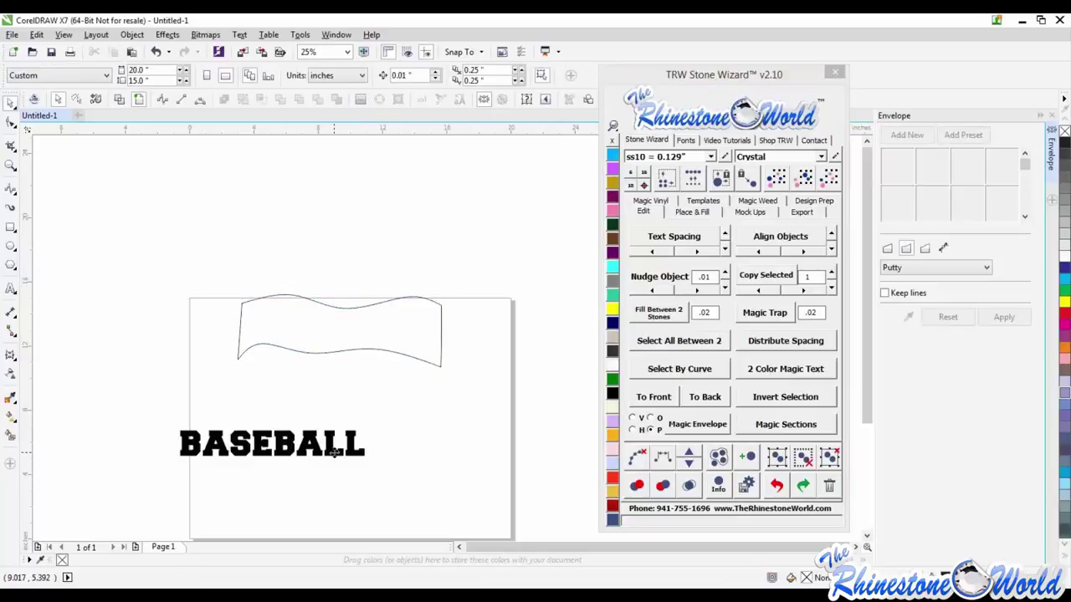
click(335, 450)
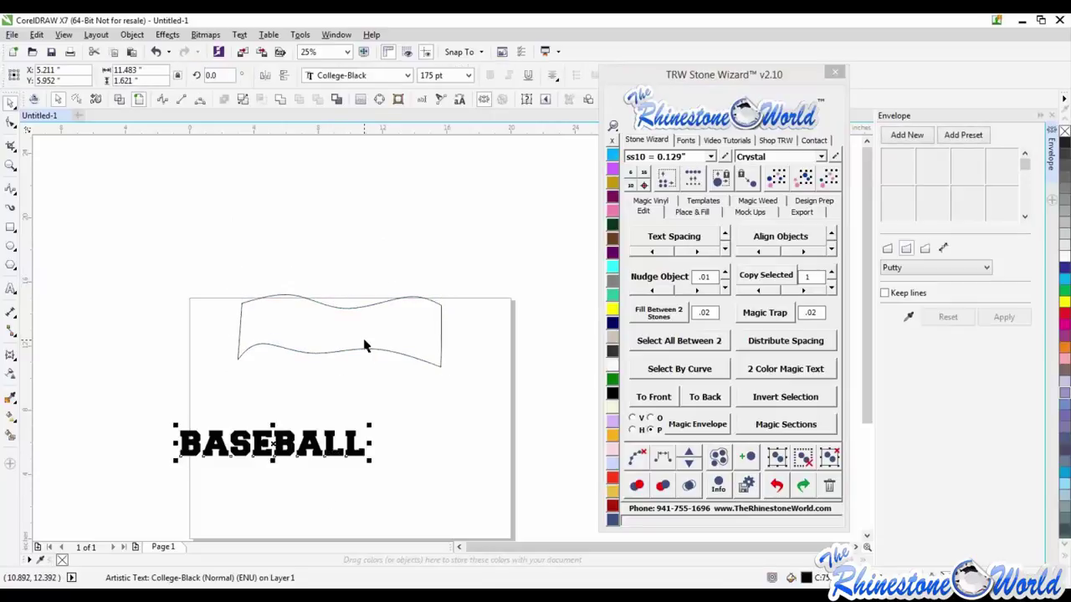
click(708, 429)
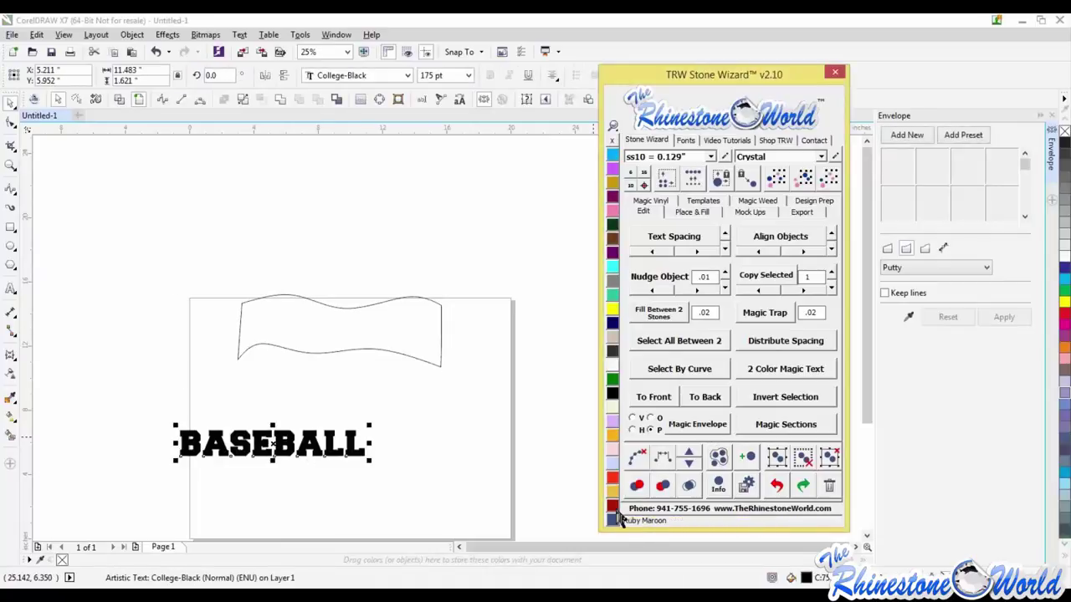
click(419, 349)
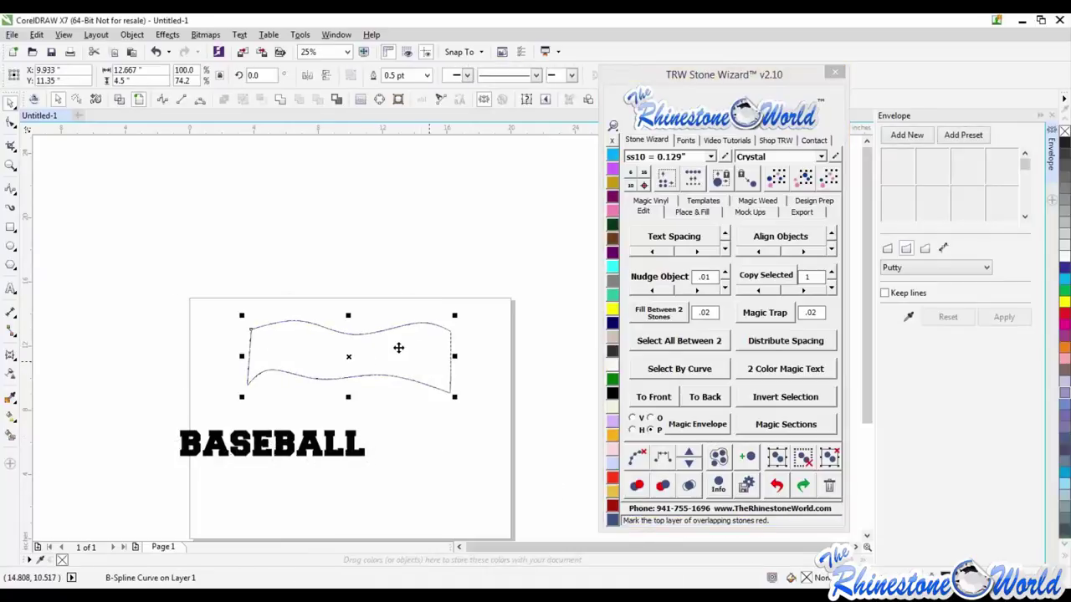
Create a slate-blue filled copy of the wavy shape with Smart Fill, using a 0.5 pt black outline
click(410, 357)
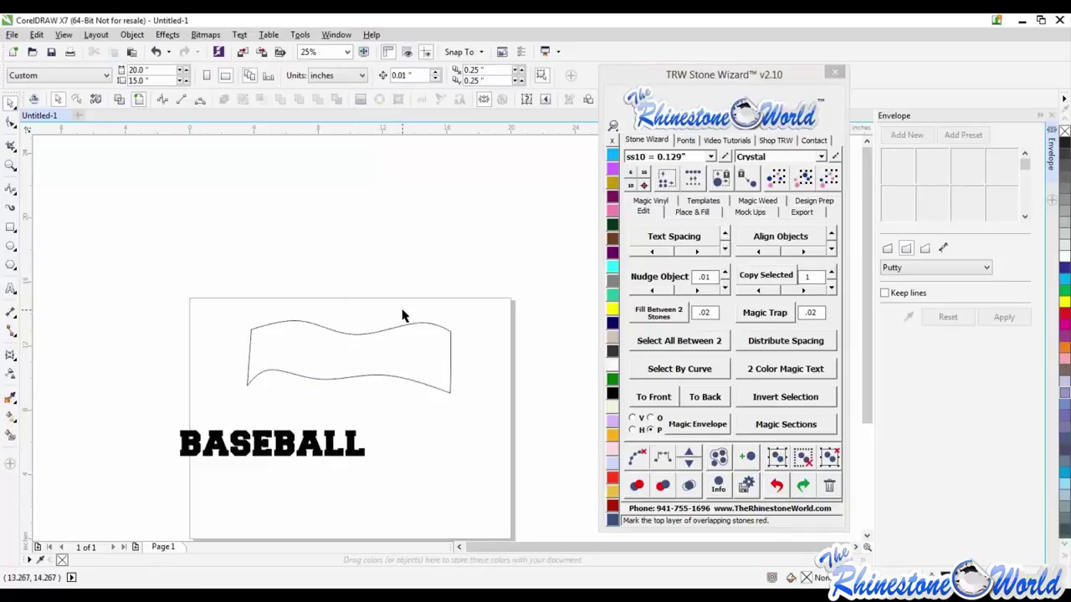
click(417, 381)
click(351, 360)
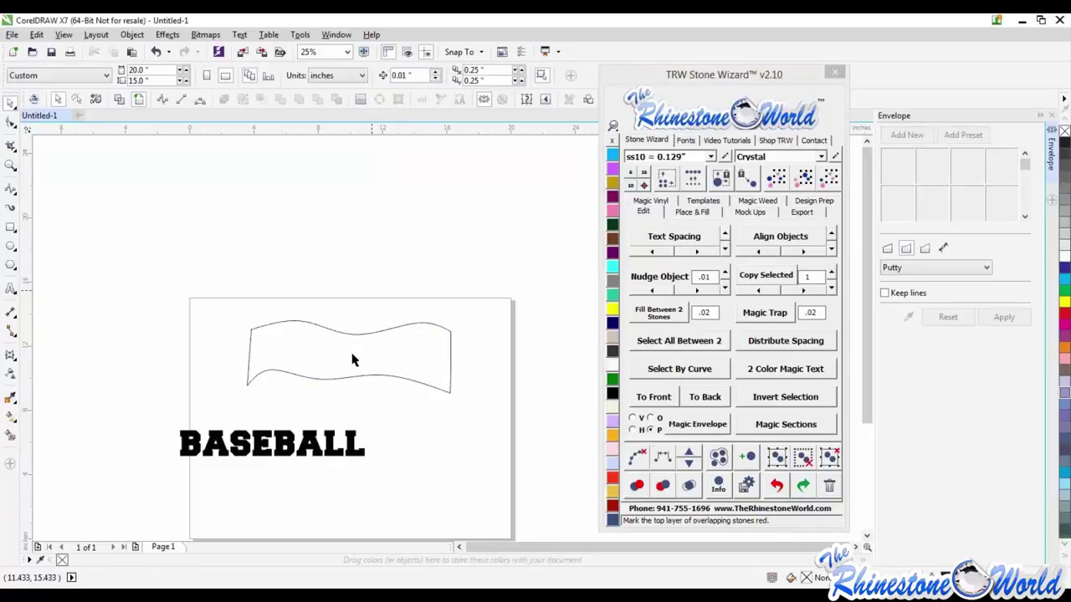
click(15, 437)
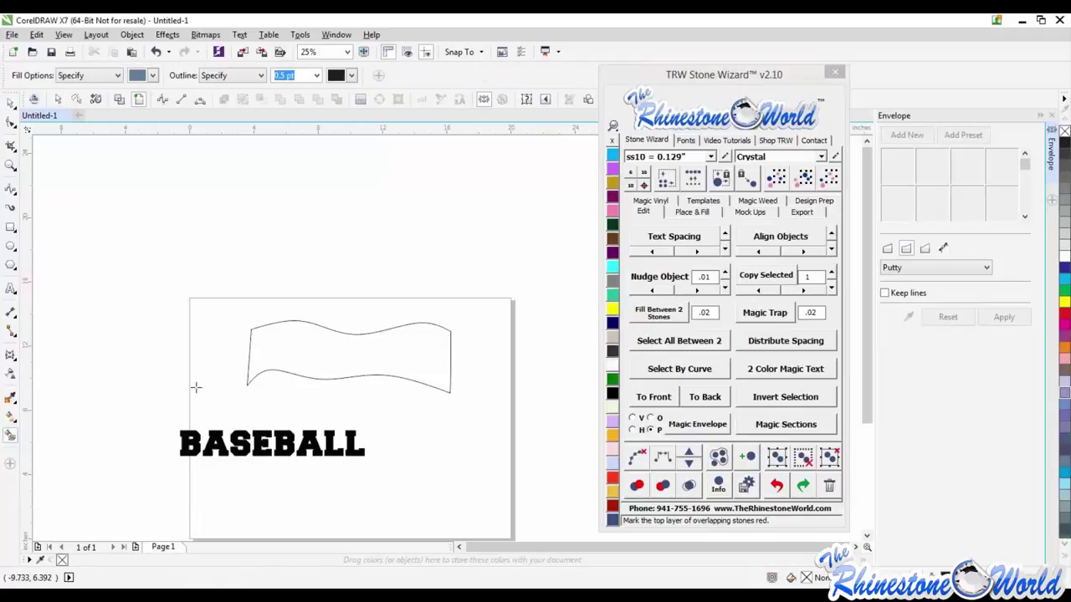
click(289, 361)
click(10, 103)
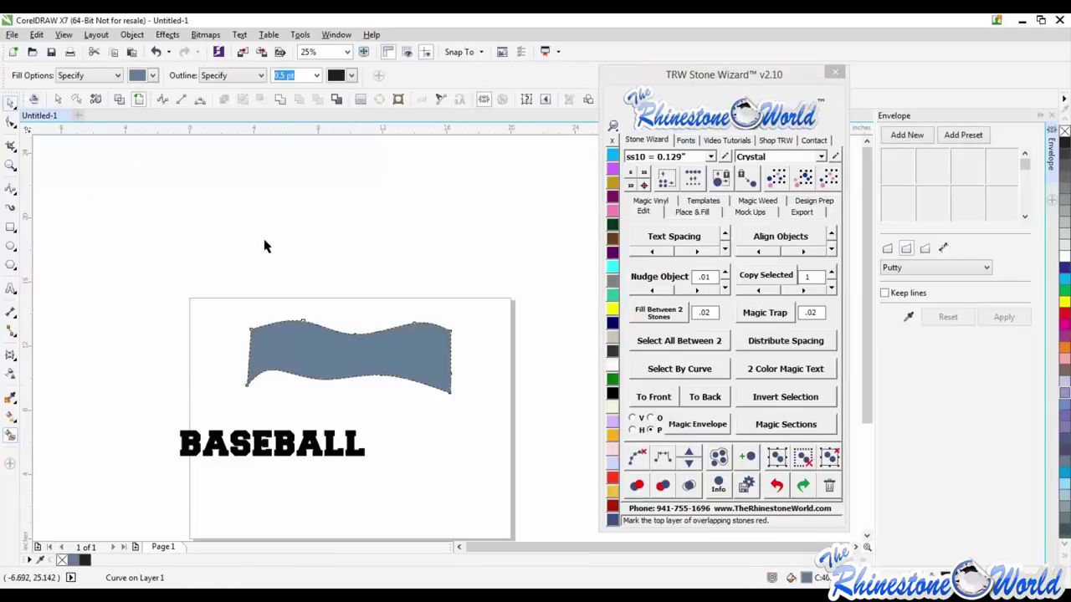
Move the filled wavy copy above the page's upper edge and shift the original B-spline outline up behind it
drag(352, 362, 371, 277)
click(359, 366)
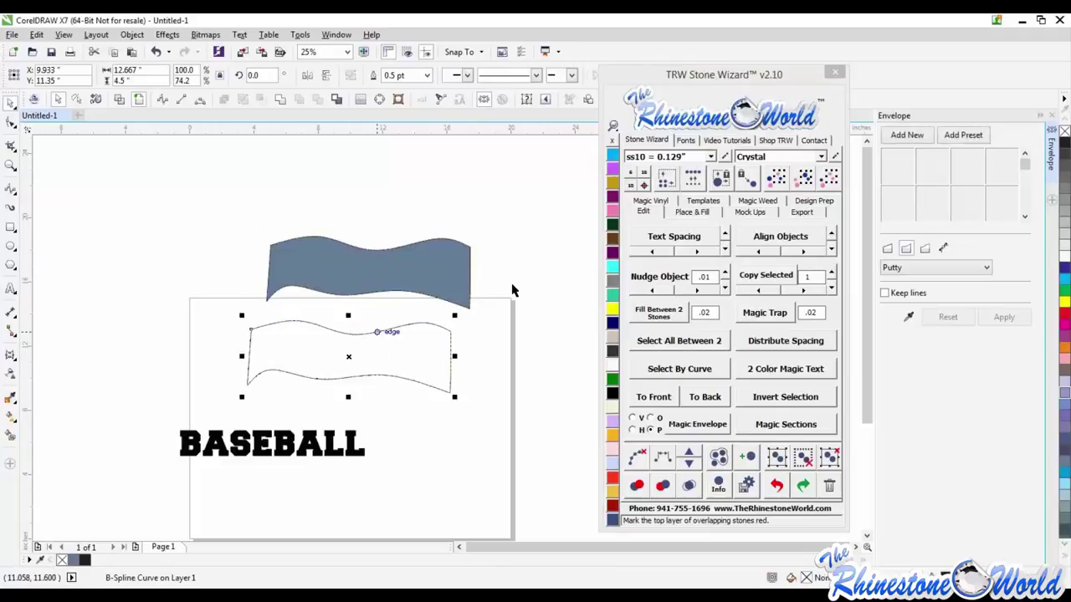
drag(387, 360, 407, 292)
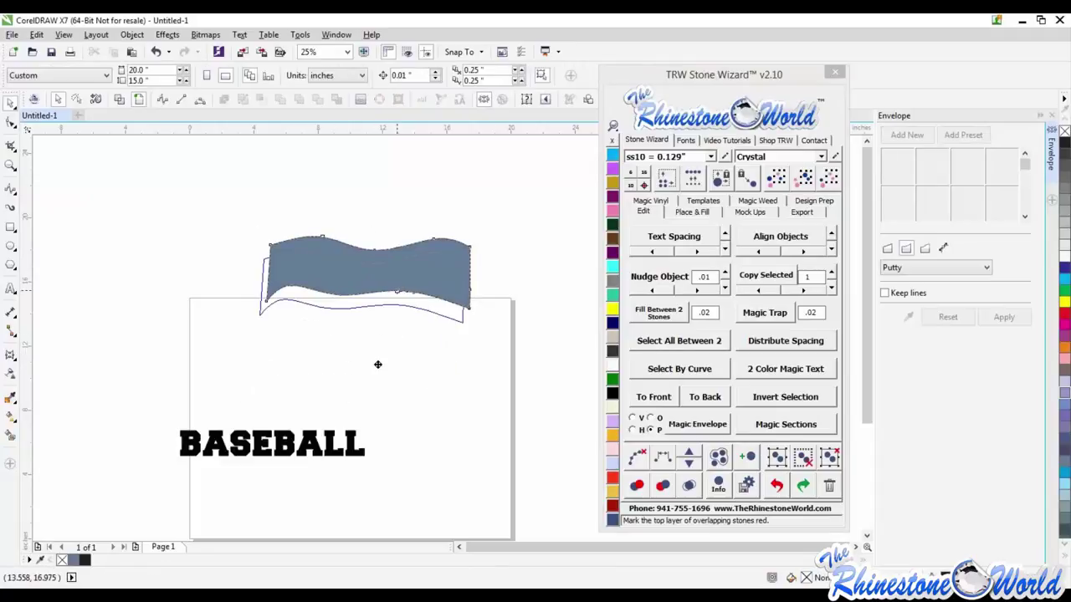
Fill the wavy shape with yellow and fit the BASEBALL text to it using Magic Envelope in P mode
click(612, 311)
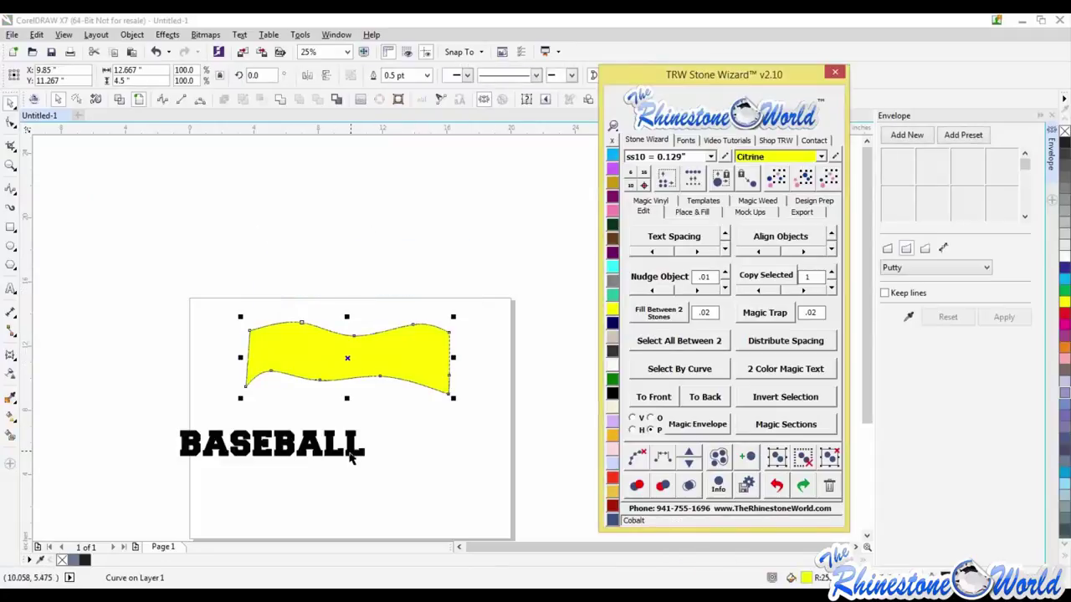
shift+click(355, 448)
click(676, 428)
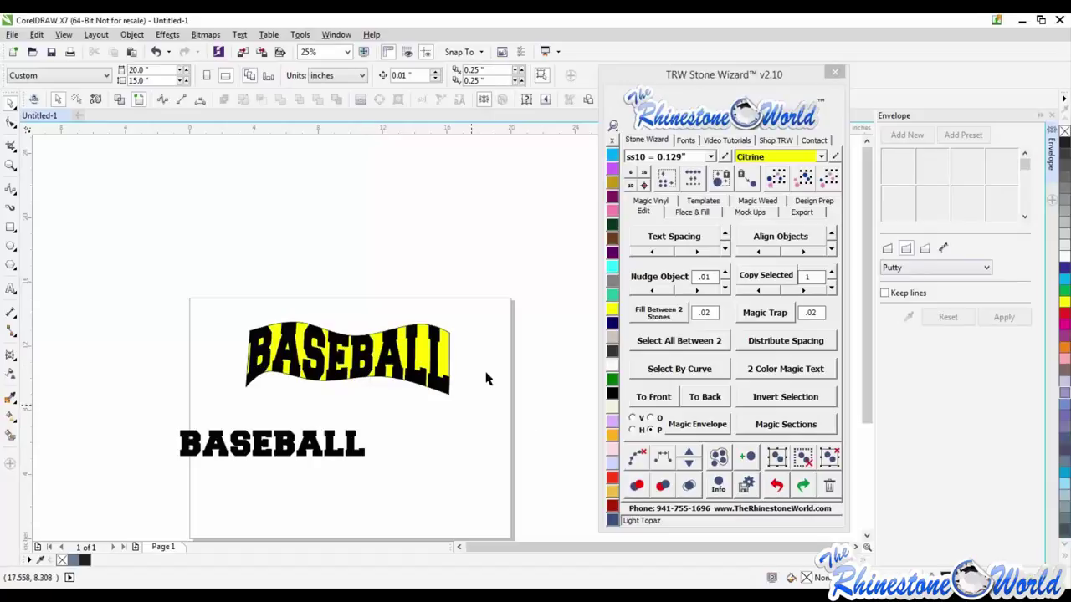
Move the spare yellow wavy shape above the enveloped one and fit the BASEBALL text to it with Magic Envelope in O mode
drag(449, 366, 452, 297)
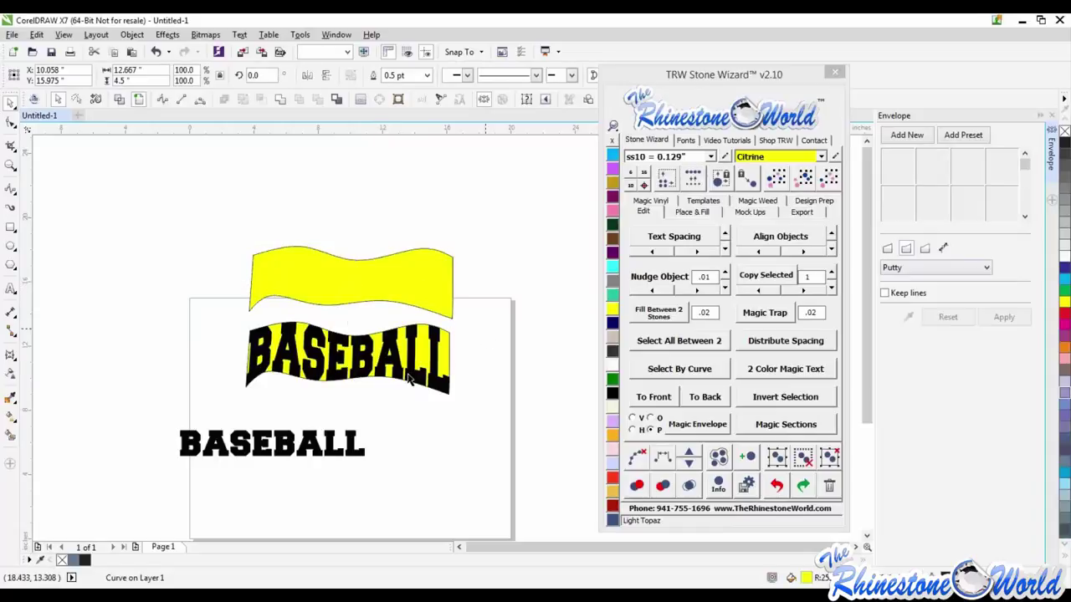
click(486, 341)
click(339, 450)
shift+click(353, 298)
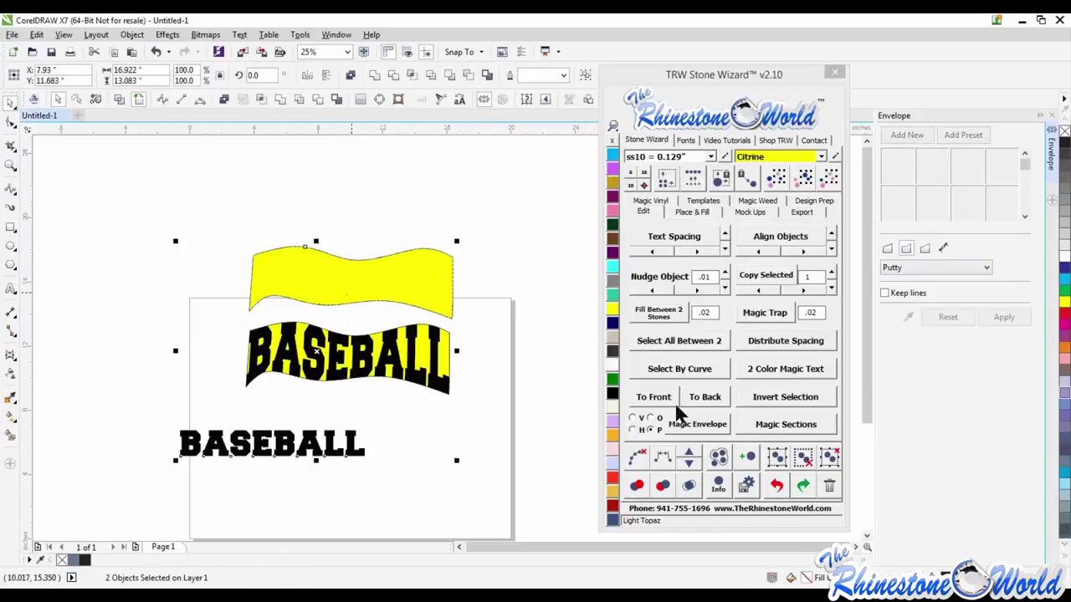
click(650, 417)
click(690, 426)
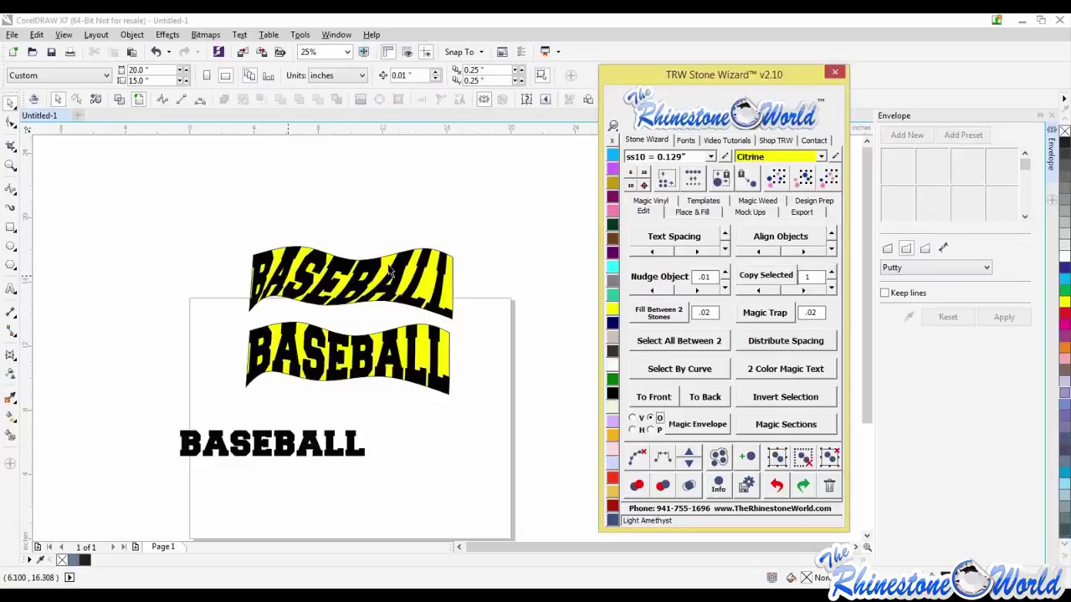
Add another yellow wavy copy beside the plain BASEBALL text and fit the text to it with Magic Envelope in P mode
click(445, 301)
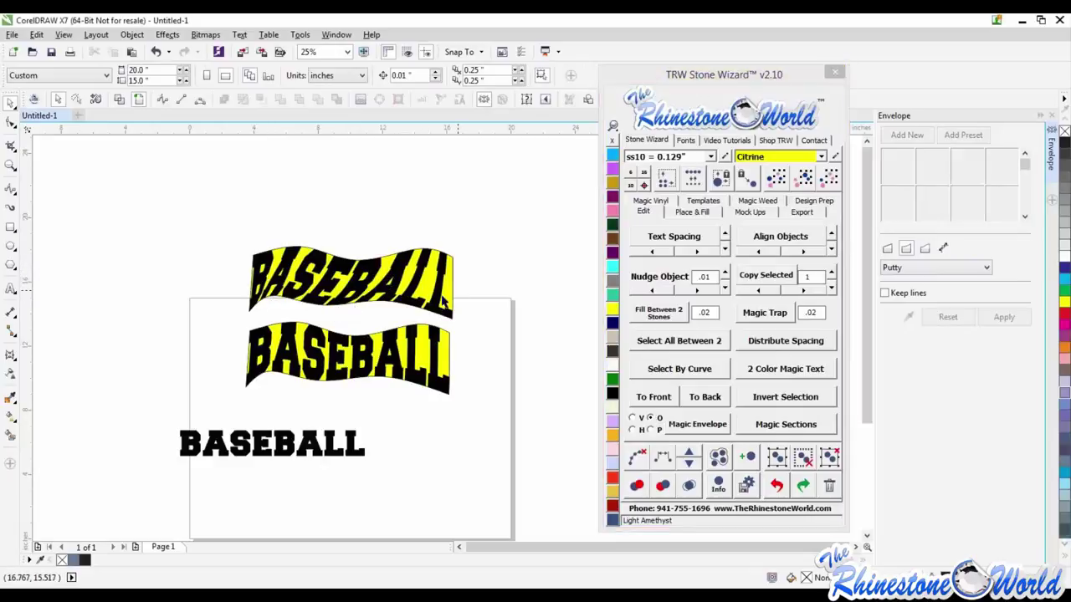
key(ctrl+v)
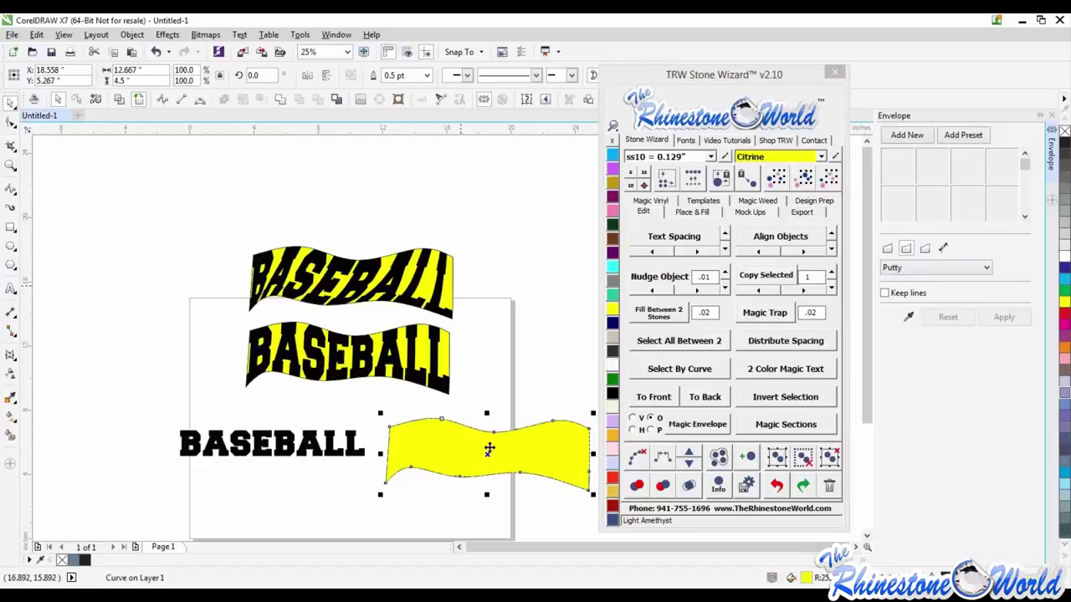
shift+click(358, 455)
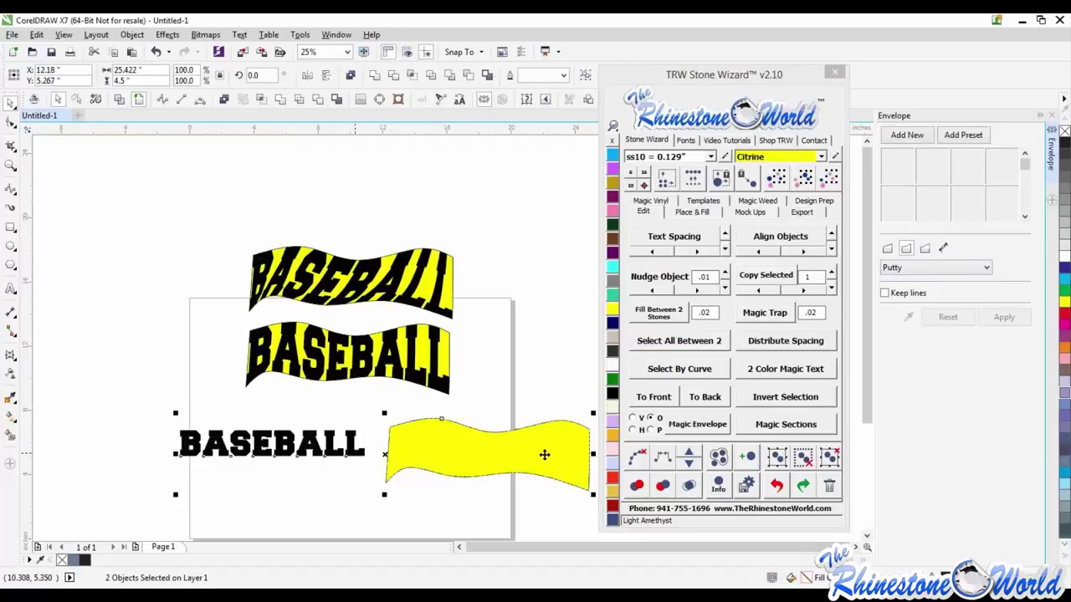
click(660, 430)
click(682, 428)
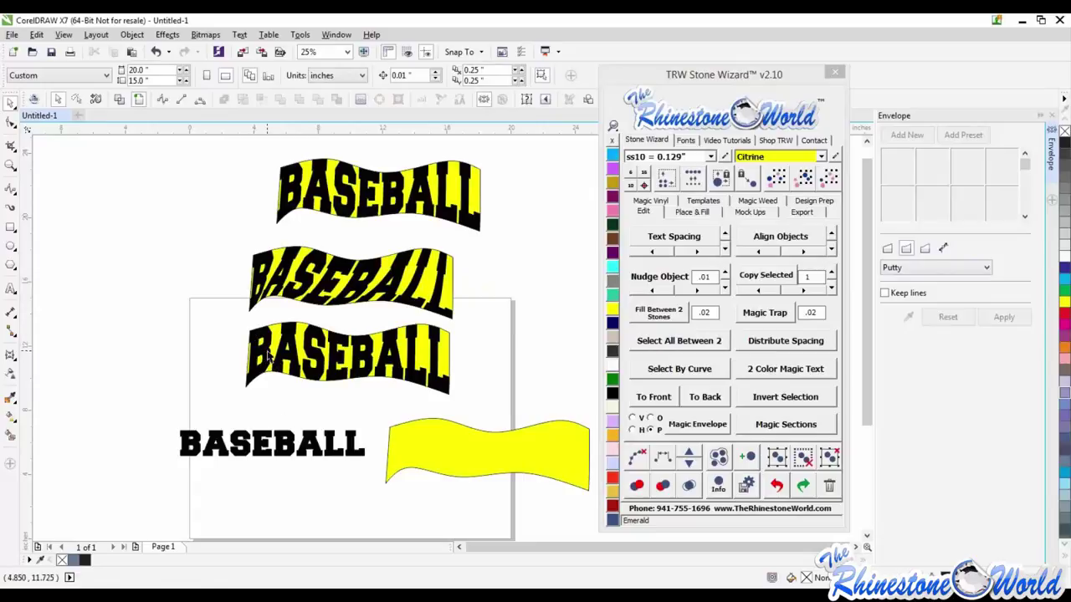
Try Magic Envelope in H mode on the BASEBALL text and the spare yellow wavy shape, and delete the result
click(630, 427)
click(360, 444)
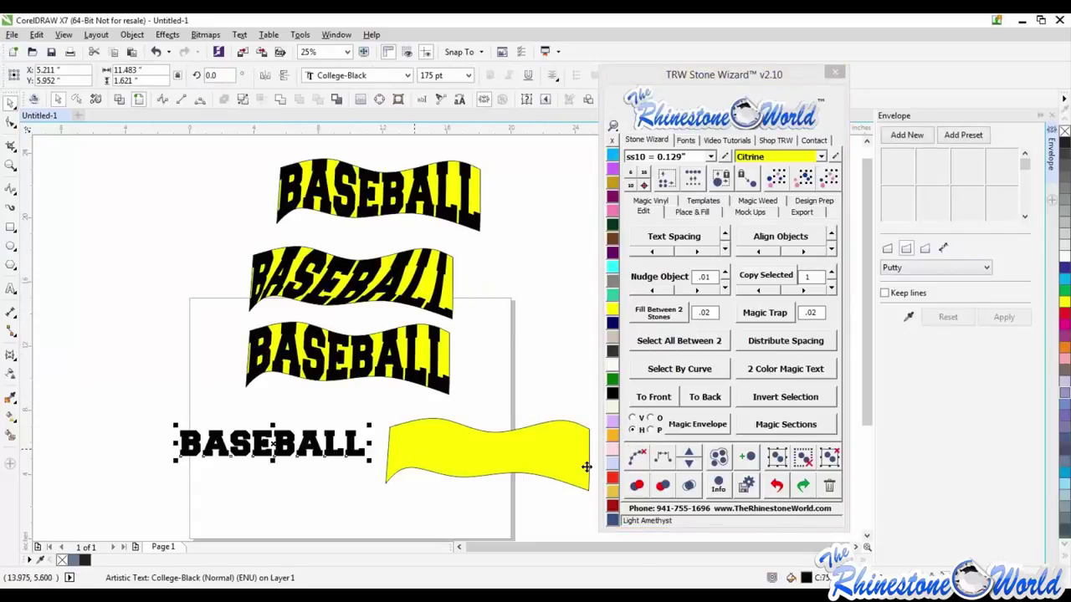
shift+click(577, 462)
click(697, 424)
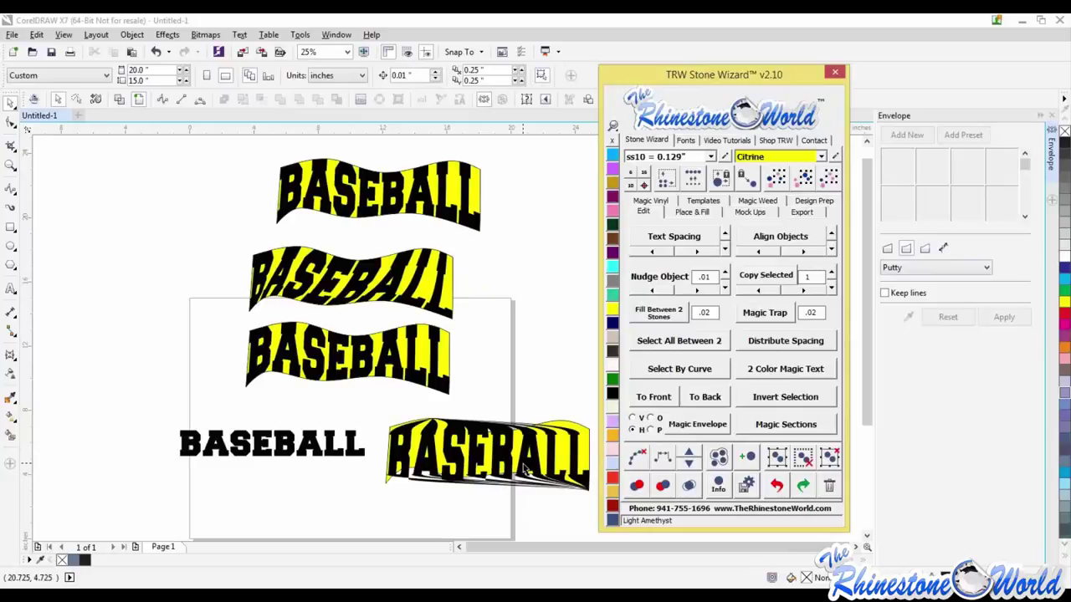
click(526, 470)
key(Delete)
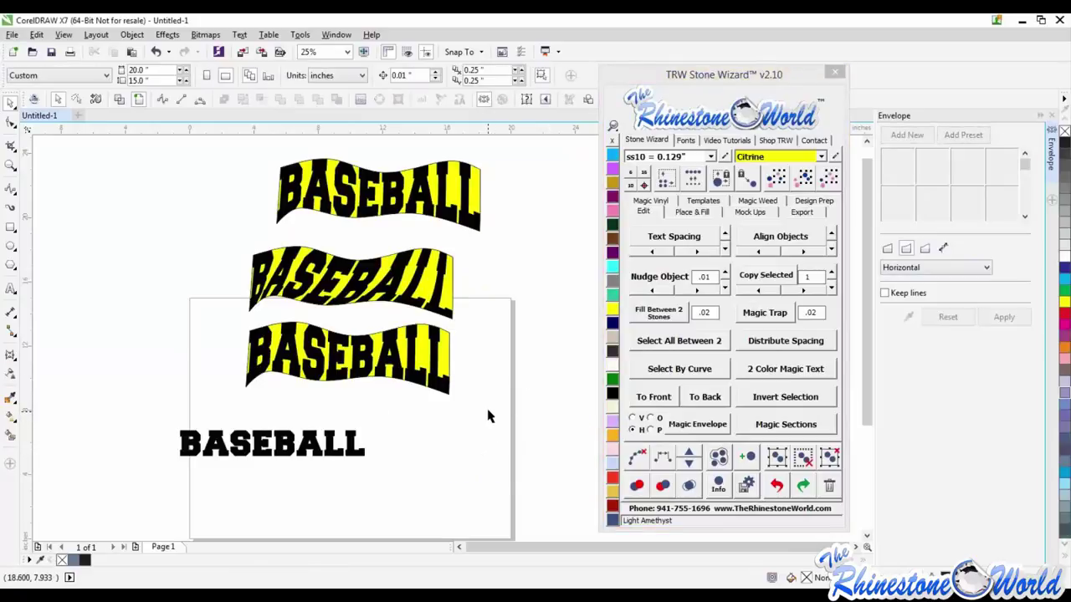
Delete the three enveloped wavy samples and the plain BASEBALL text to clear the drawing
scroll(492, 415, down, 2)
drag(520, 255, 340, 423)
key(Delete)
click(381, 429)
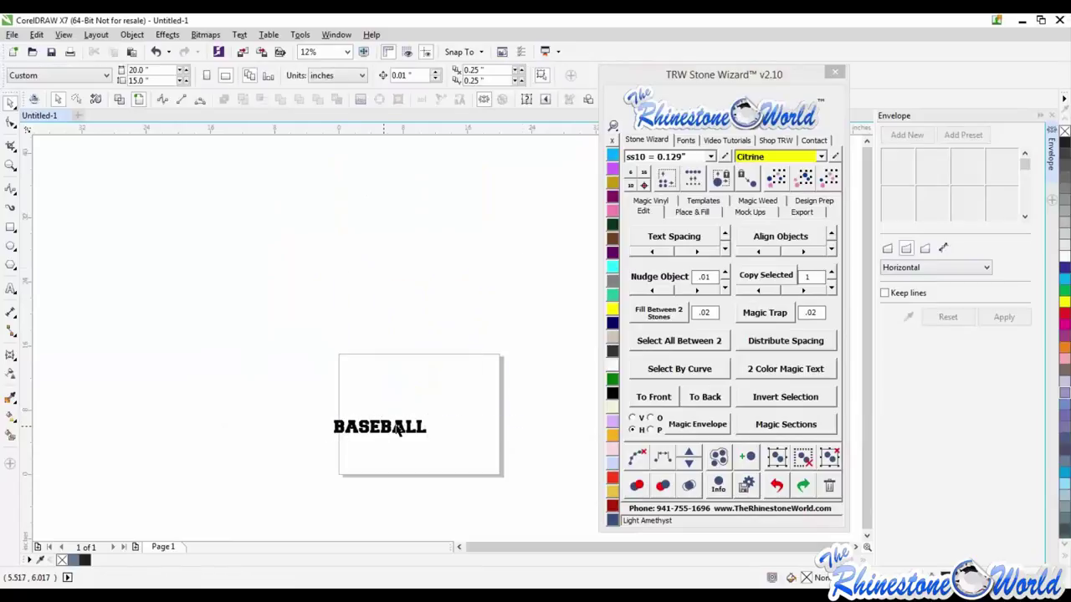
click(398, 430)
key(Delete)
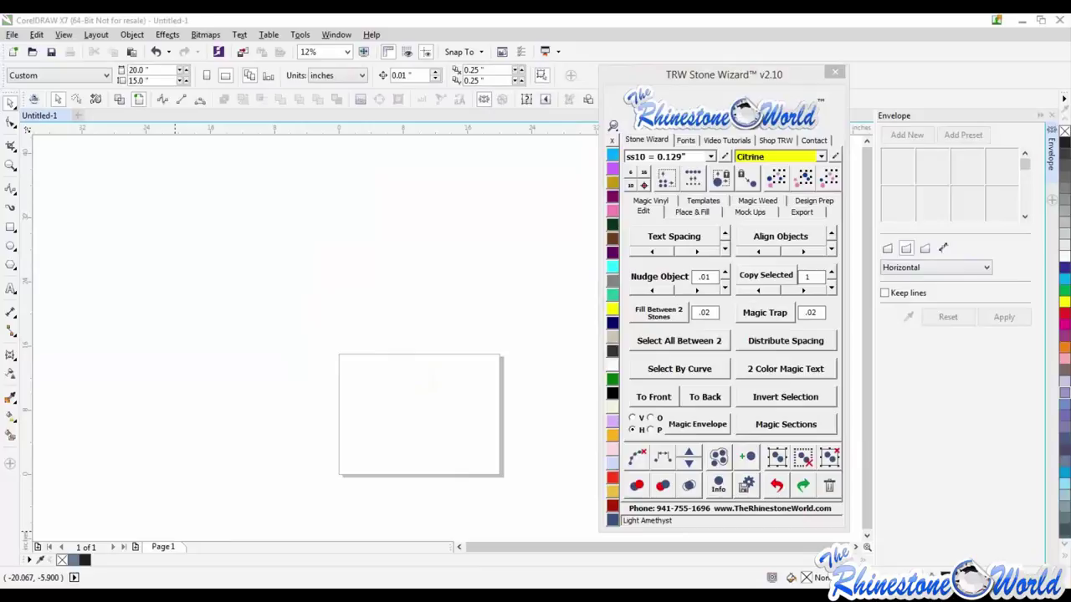
Import the EPS sheet of hockey player silhouettes as editable artwork with text as curves
drag(112, 332, 115, 330)
click(394, 441)
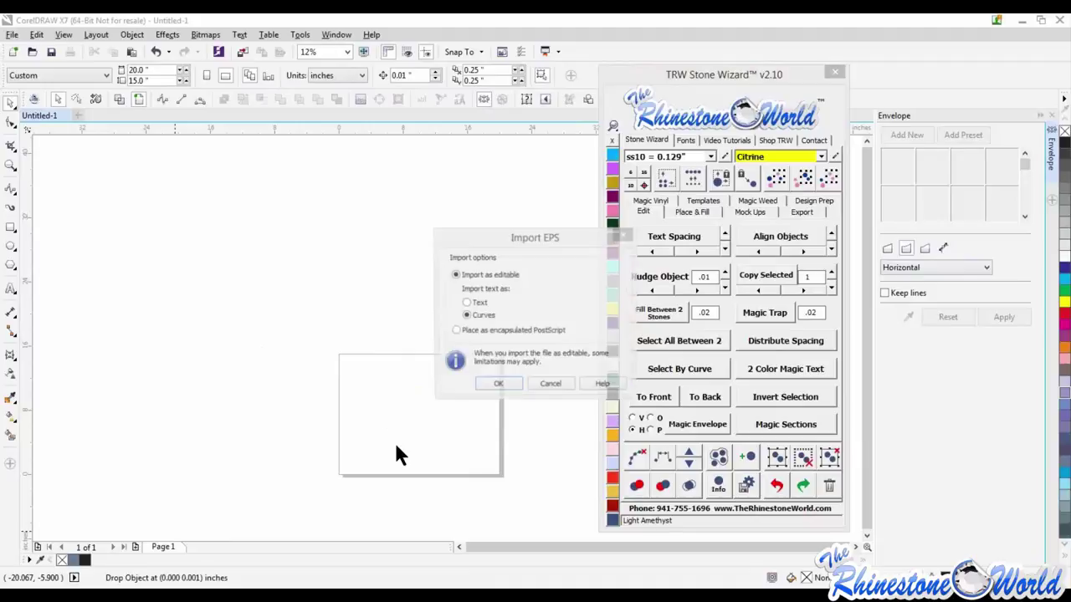
click(517, 381)
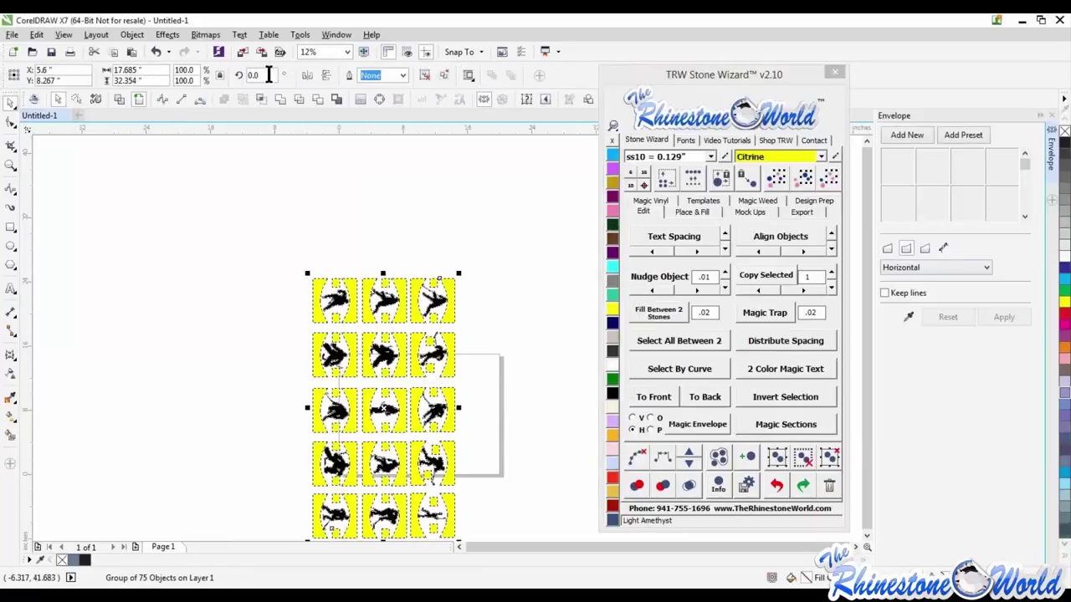
Rotate the imported hockey sheet by 90 degrees and ungroup all of its objects
text(90)
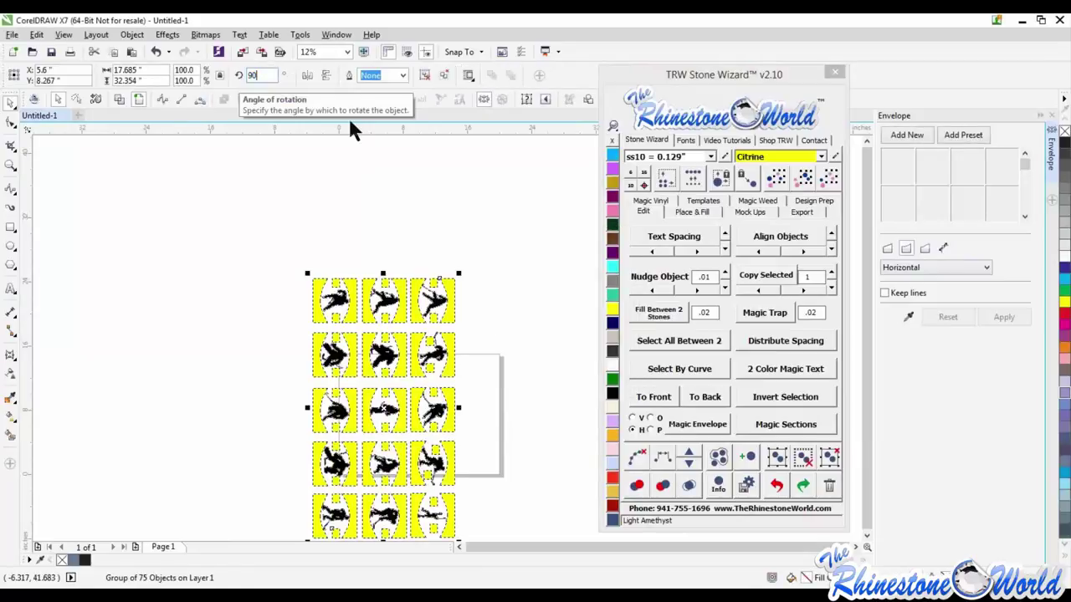
key(Return)
key(Escape)
click(830, 456)
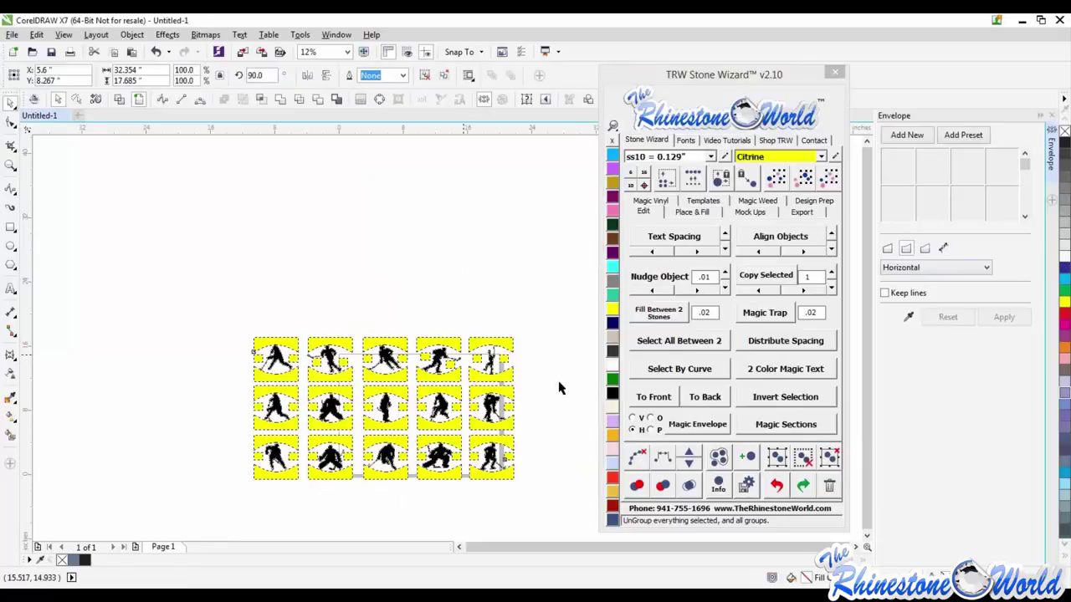
Delete every hockey tile except the player in the first row and first column
drag(542, 285, 301, 494)
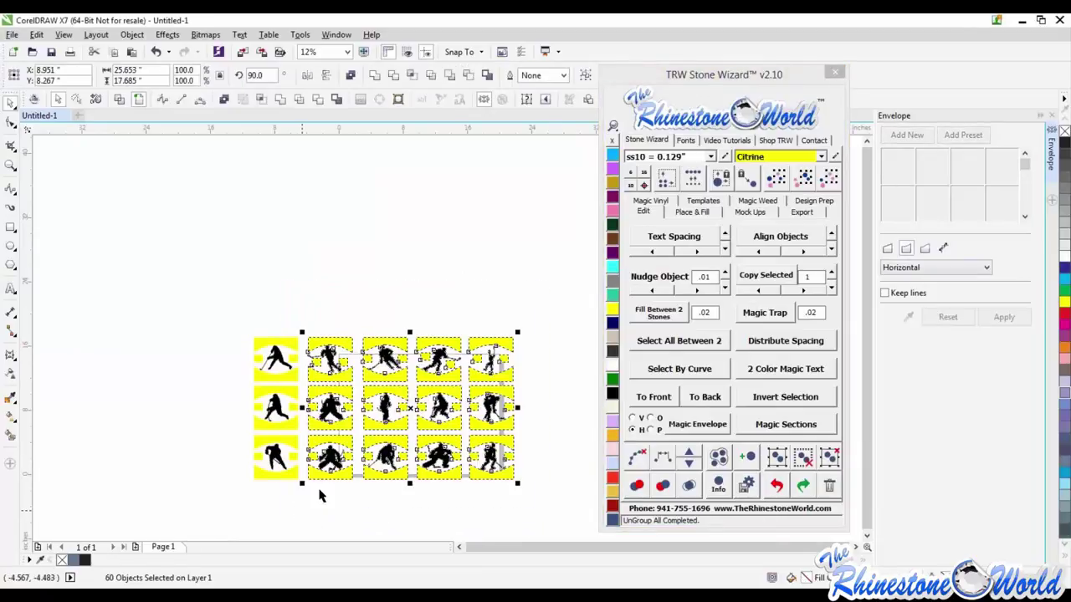
key(Delete)
drag(368, 506, 234, 386)
key(Delete)
Move the remaining player silhouette onto the page, delete its yellow background pieces, and shift the player slightly to the right
scroll(265, 362, up, 2)
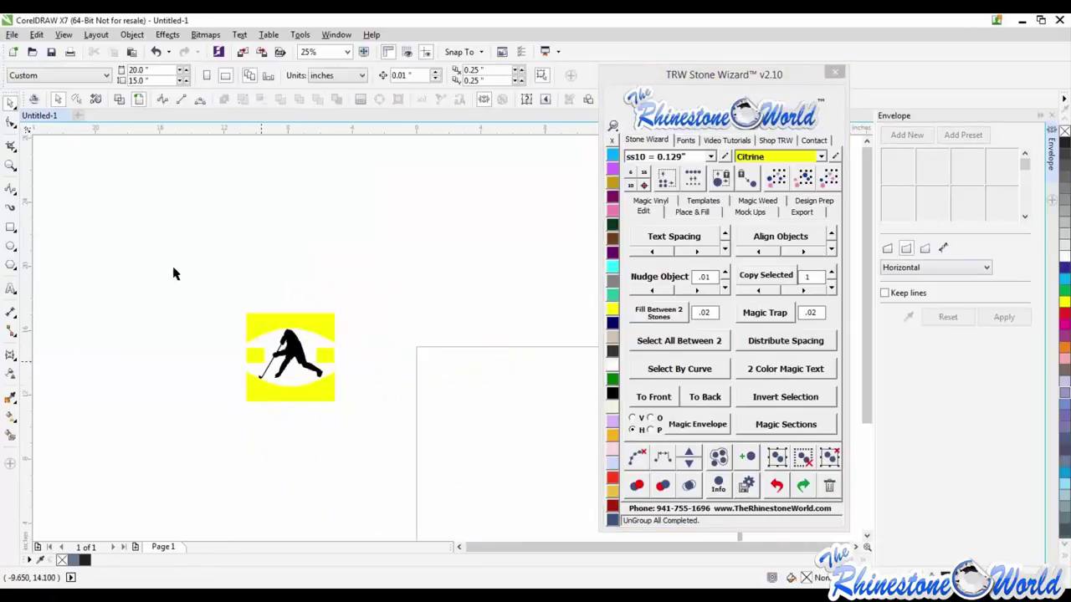
drag(299, 356, 477, 422)
drag(363, 268, 192, 454)
key(Delete)
click(473, 422)
scroll(481, 405, down, 2)
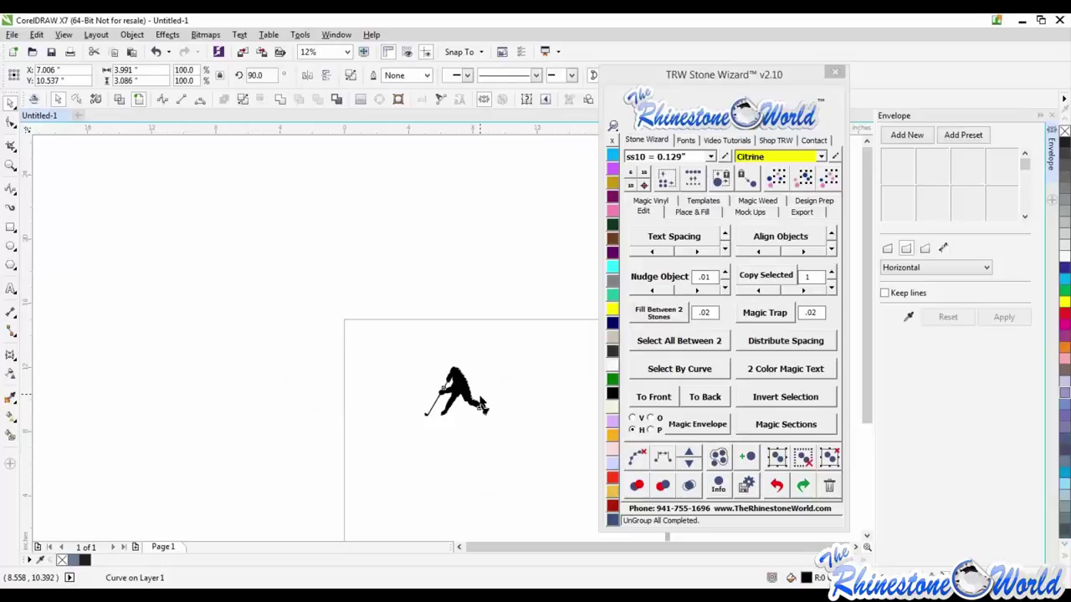
scroll(464, 392, up, 3)
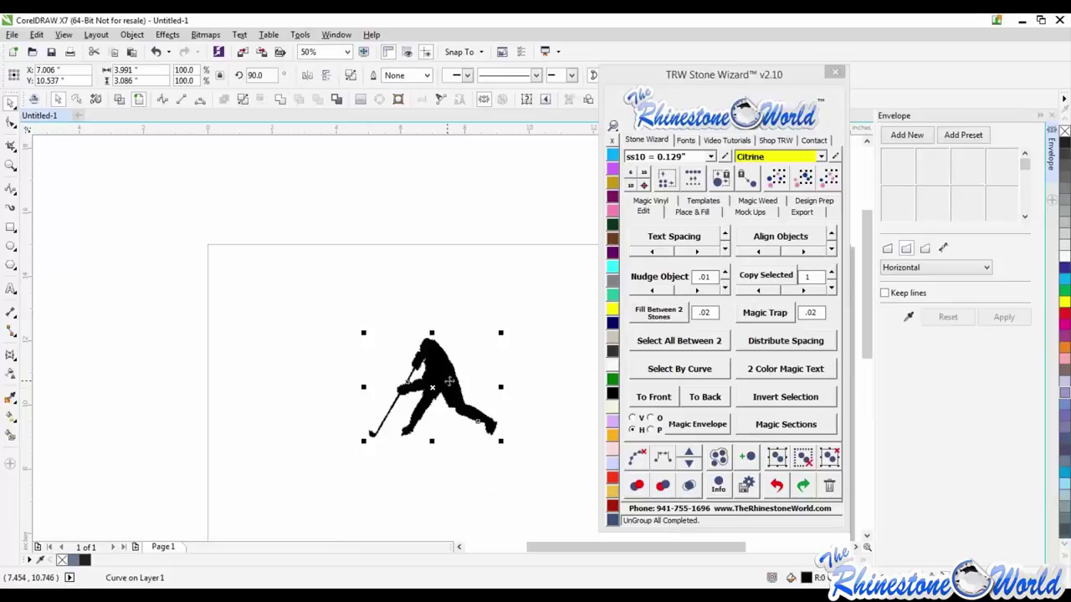
drag(482, 379, 494, 378)
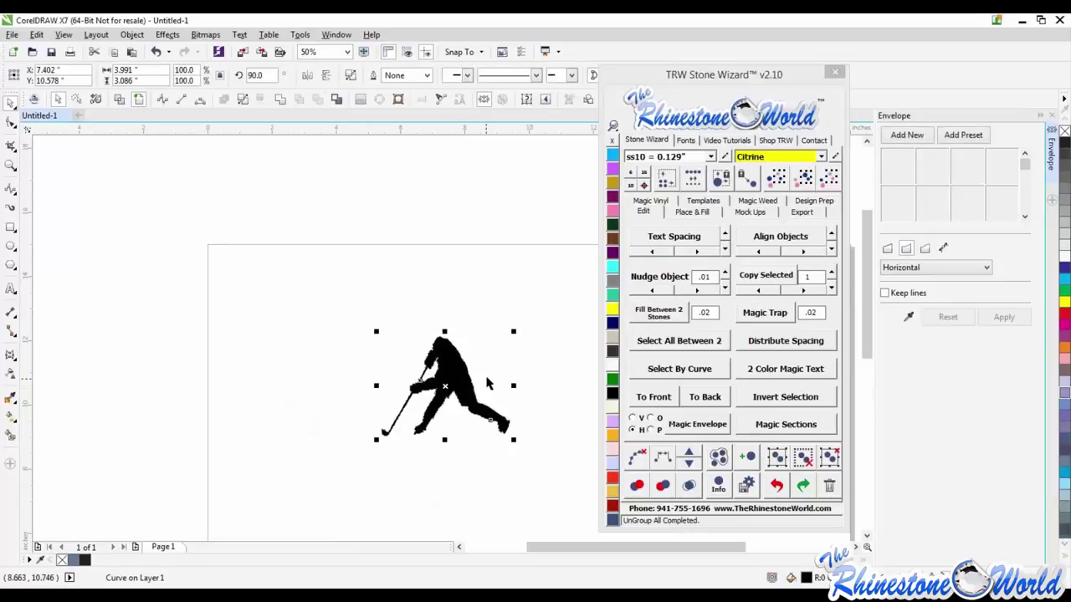
click(478, 389)
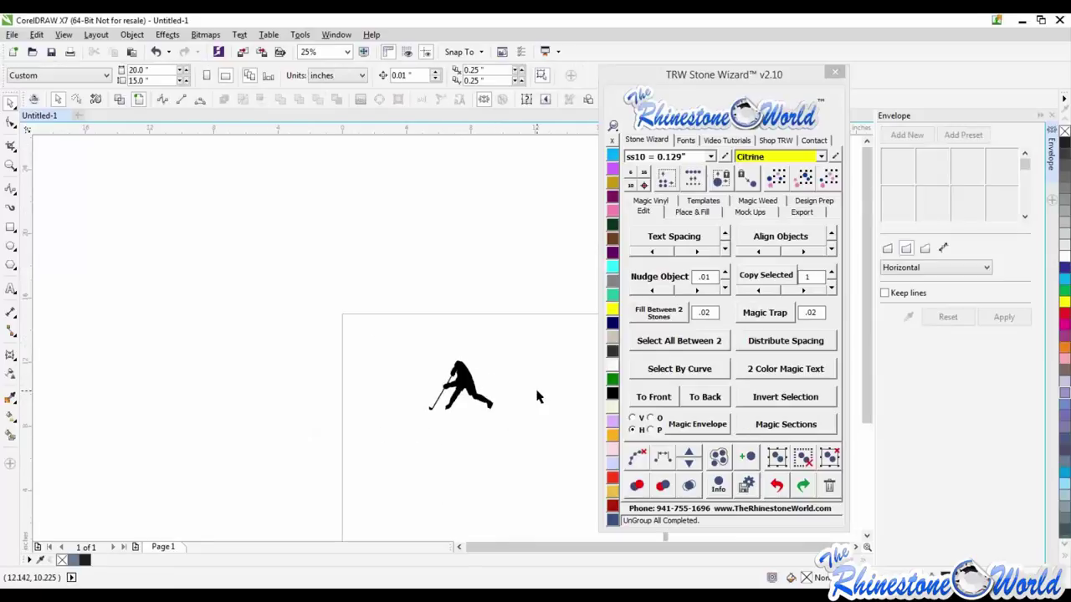
Draw a rectangle about 5.5 by 2.19 inches over the player's upper body and shift it up and slightly left
scroll(536, 394, right, 2)
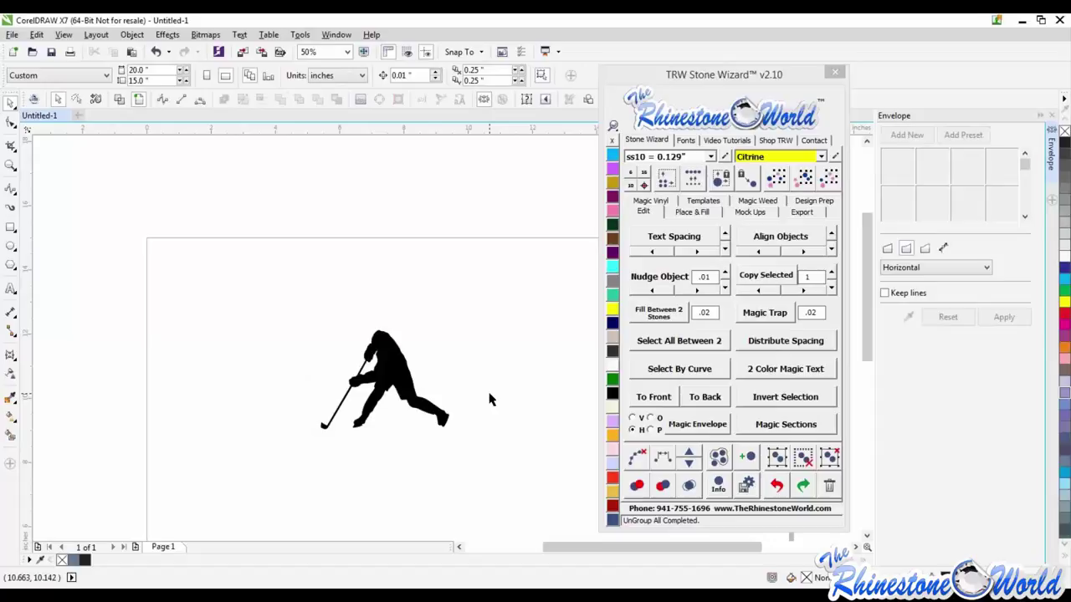
click(11, 235)
mouse_move(299, 293)
mouse_down()
mouse_move(493, 342)
mouse_move(490, 361)
mouse_move(475, 364)
mouse_up()
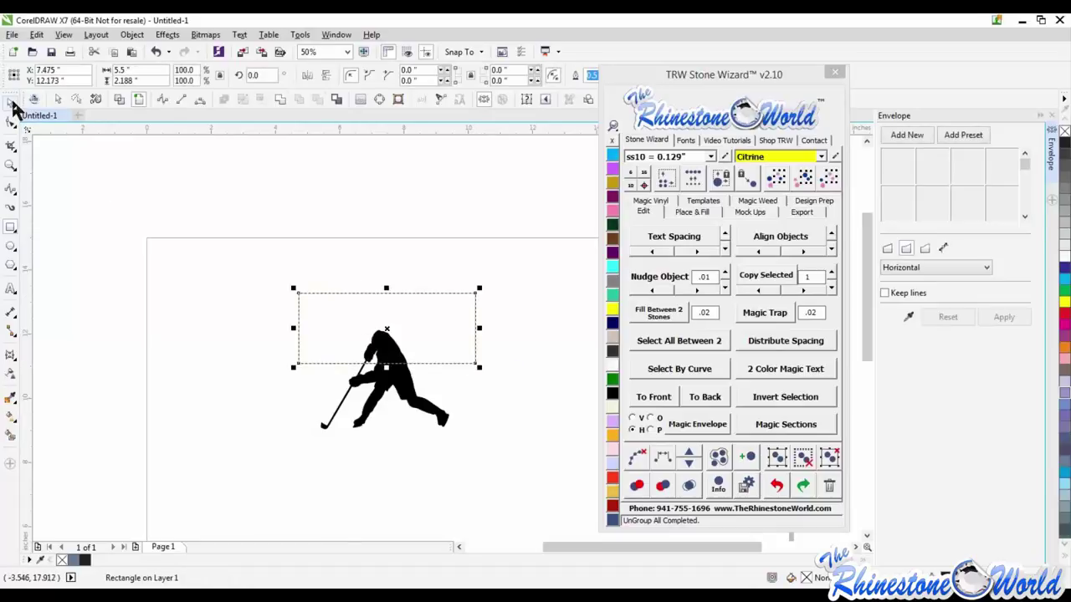
click(11, 101)
drag(416, 312, 406, 298)
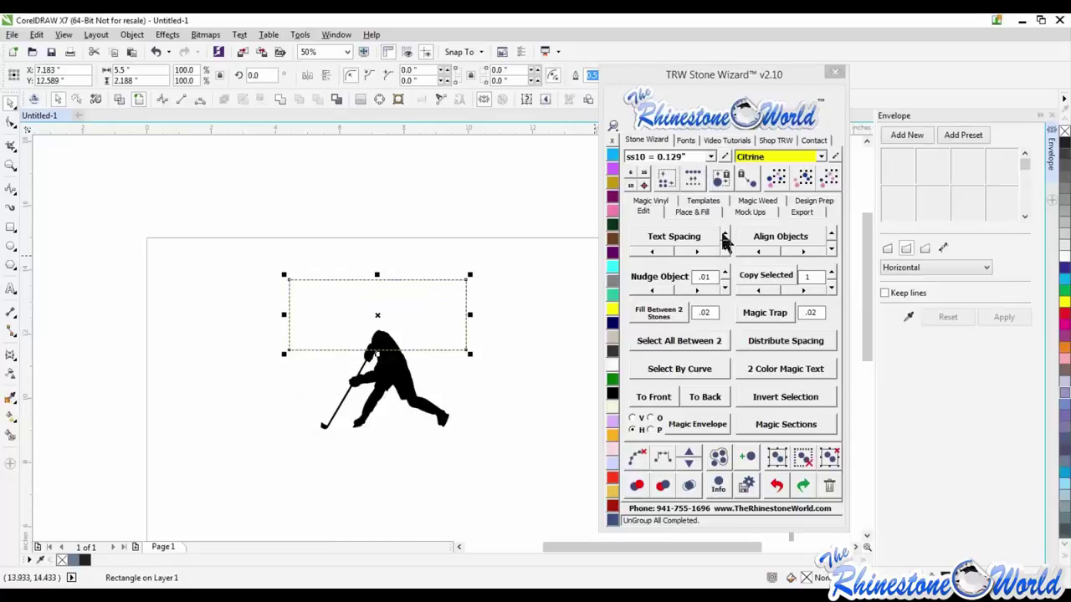
click(909, 136)
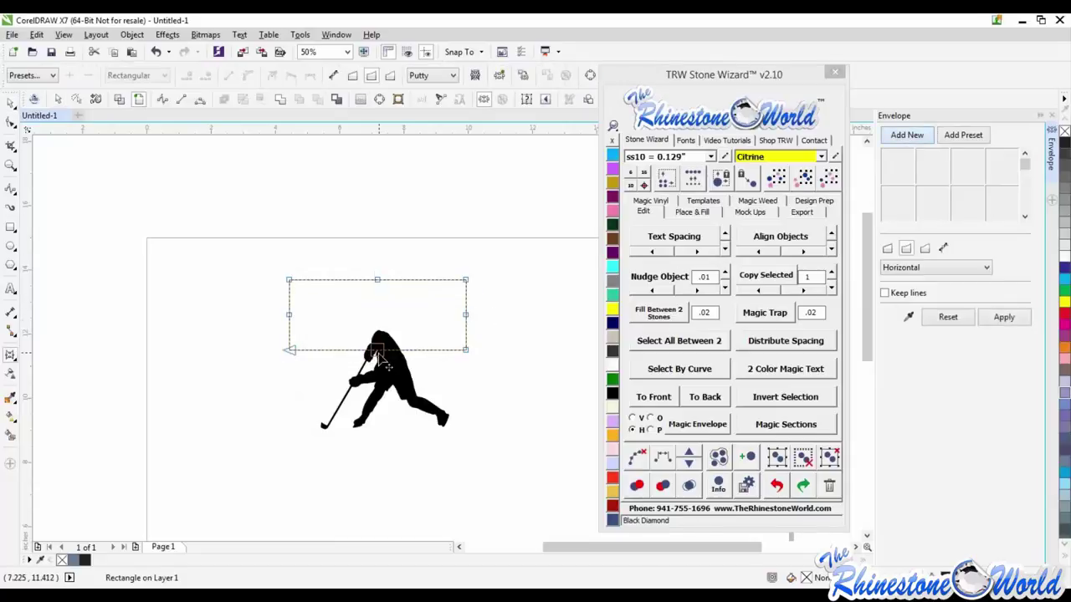
drag(377, 351, 378, 323)
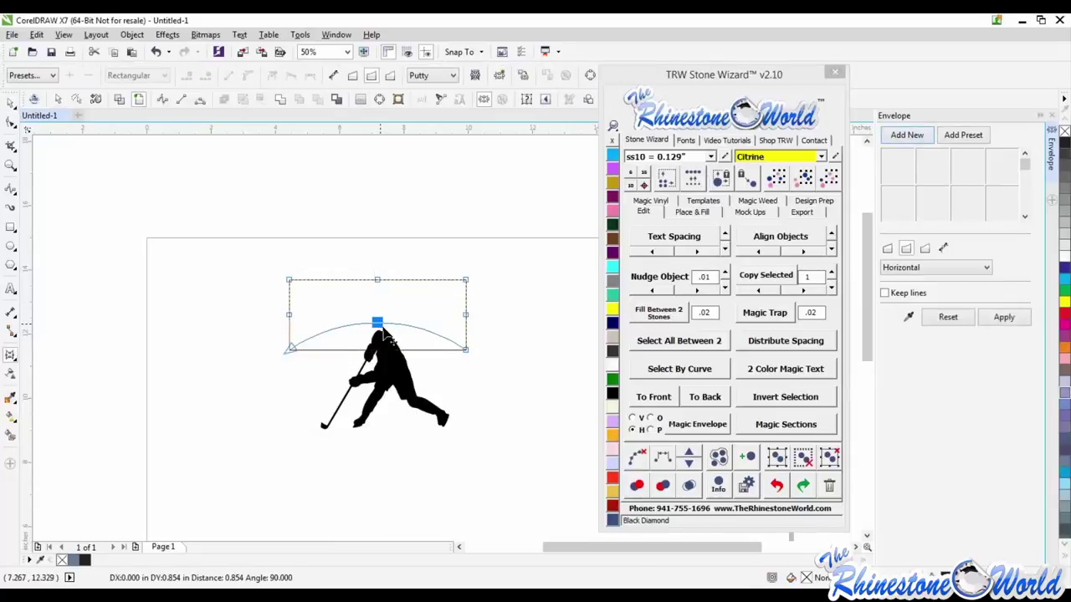
key(space)
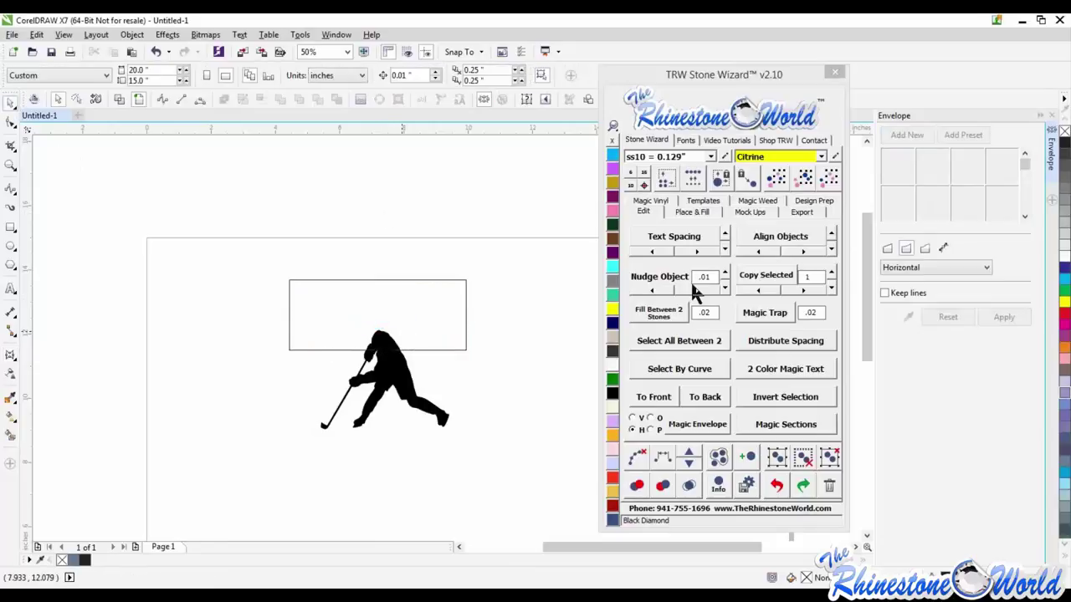
Add a single-arc envelope to the rectangle and bow its lower edge upward over the player's head
click(907, 134)
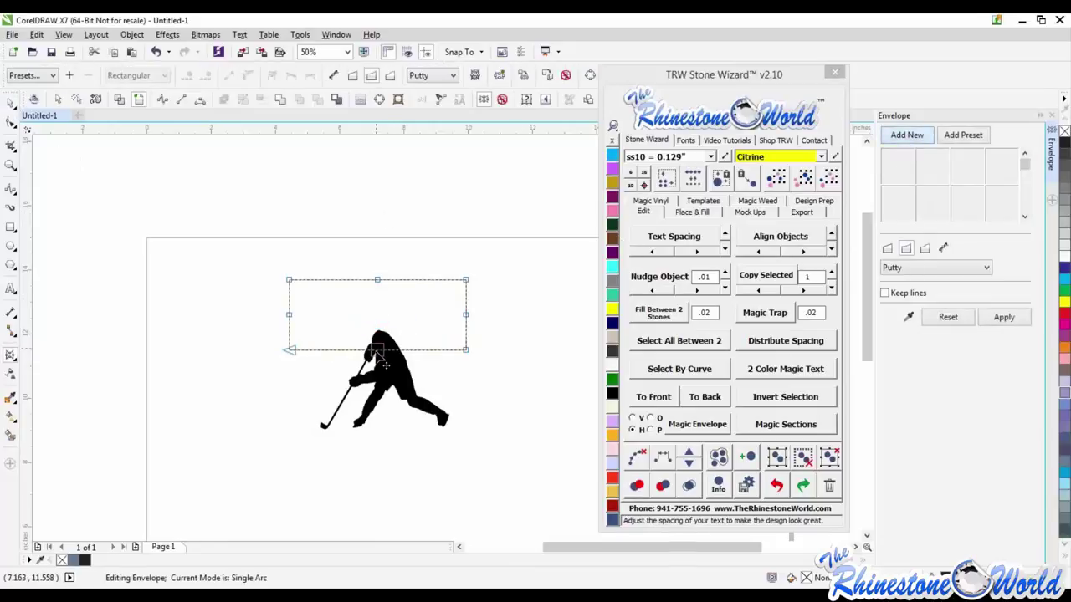
drag(378, 350, 378, 327)
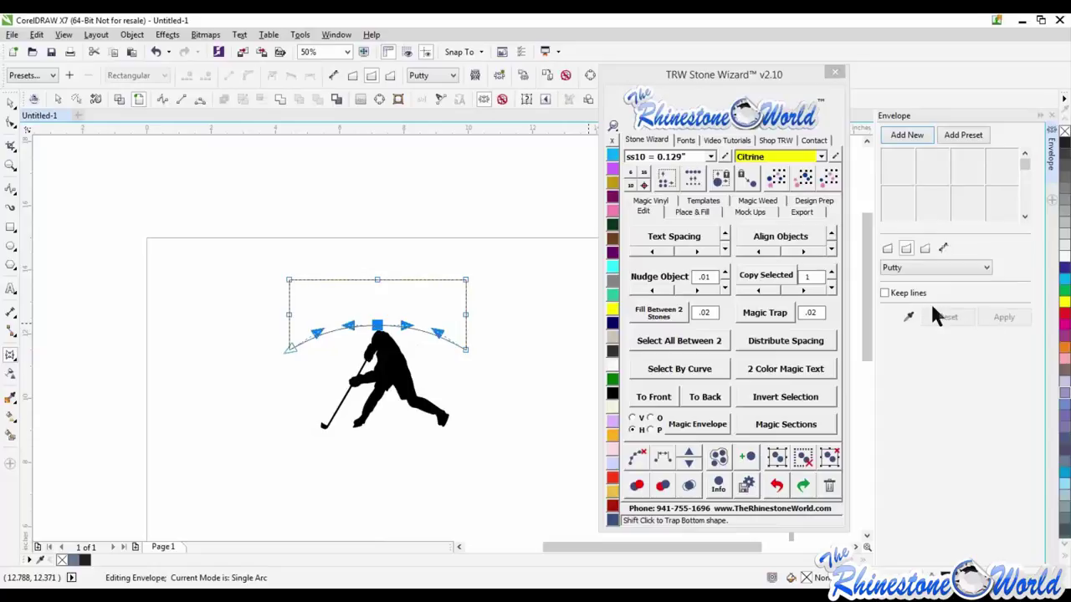
click(10, 101)
Copy the arched shape beneath the player, mirror it vertically, and raise it closer to the player's feet
drag(431, 311, 429, 447)
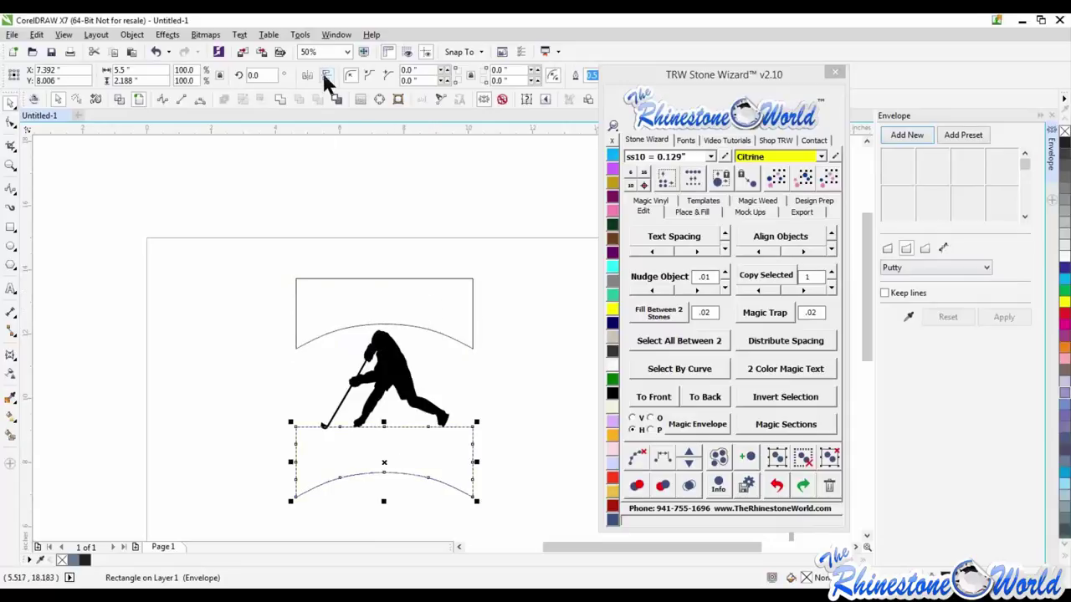
click(325, 75)
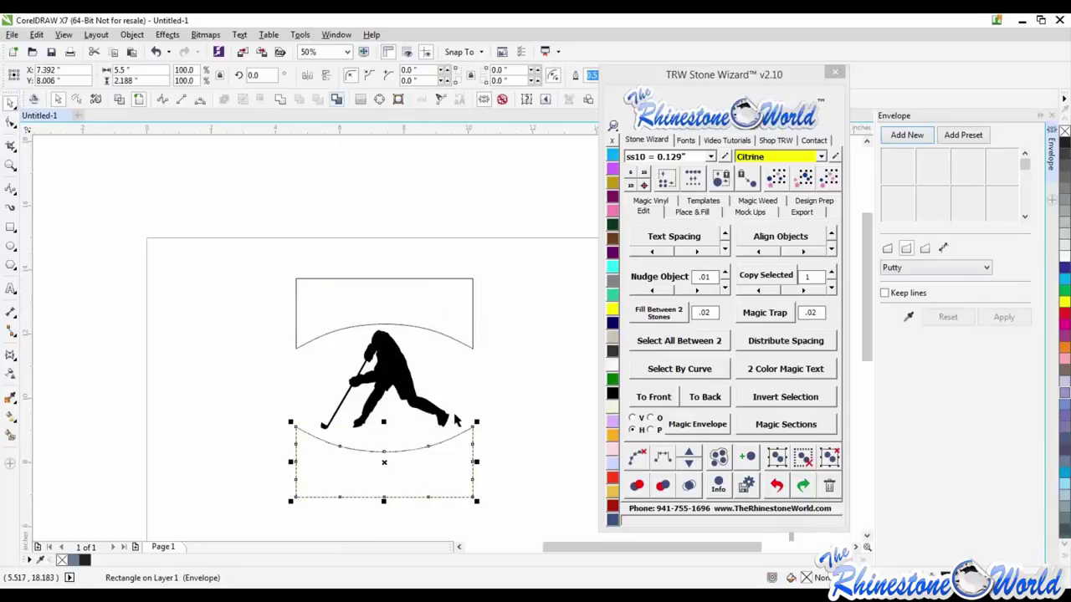
drag(449, 480, 451, 469)
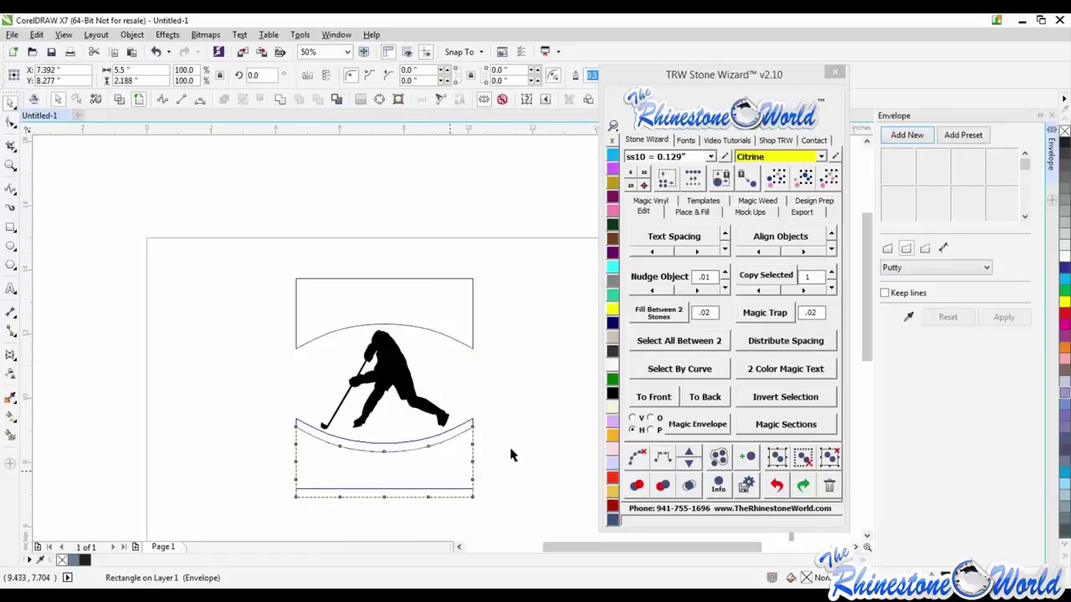
Lower the upper arched shape slightly toward the player and add the text BASEBALL above the design
click(444, 306)
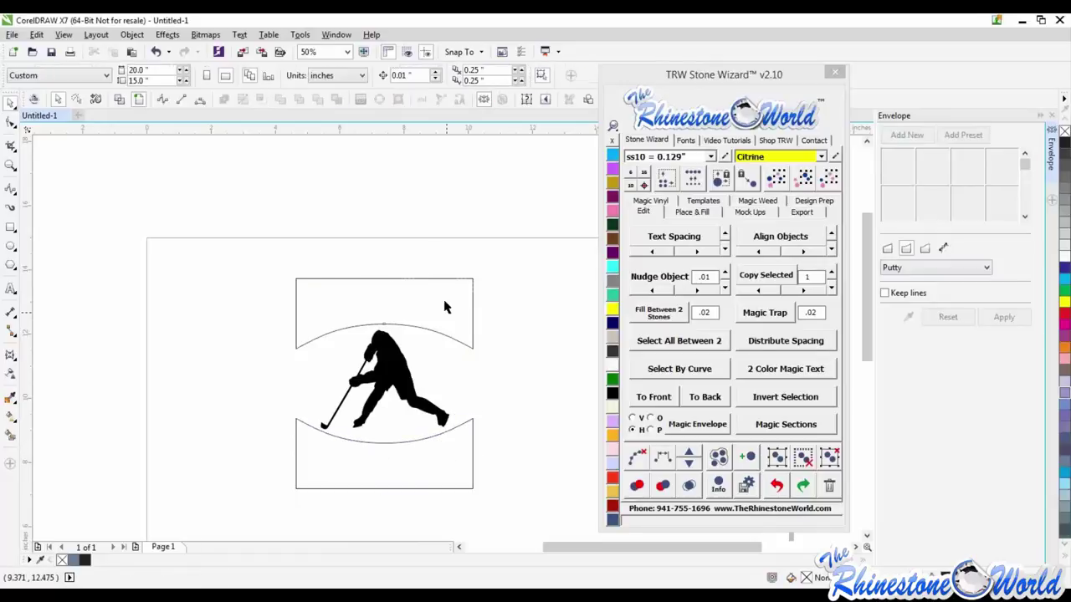
click(504, 399)
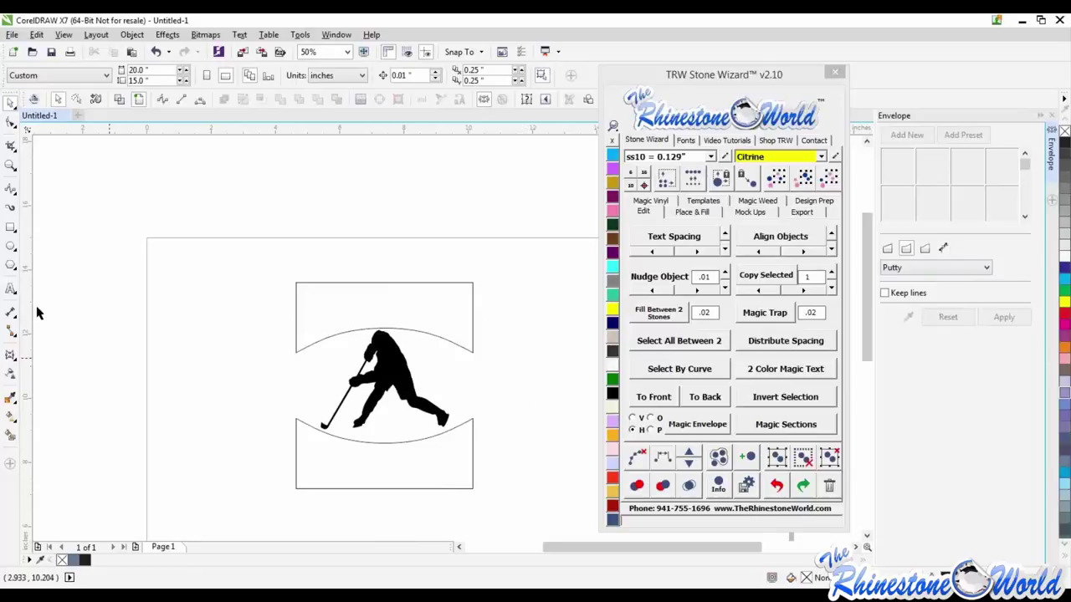
click(11, 289)
click(221, 387)
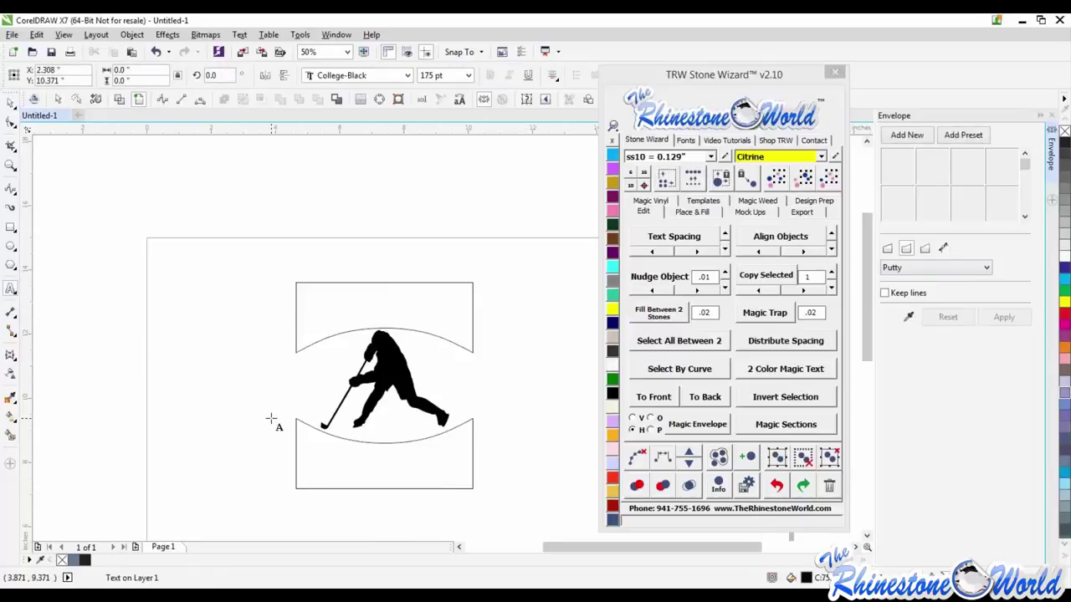
text(BASEBALL)
click(11, 102)
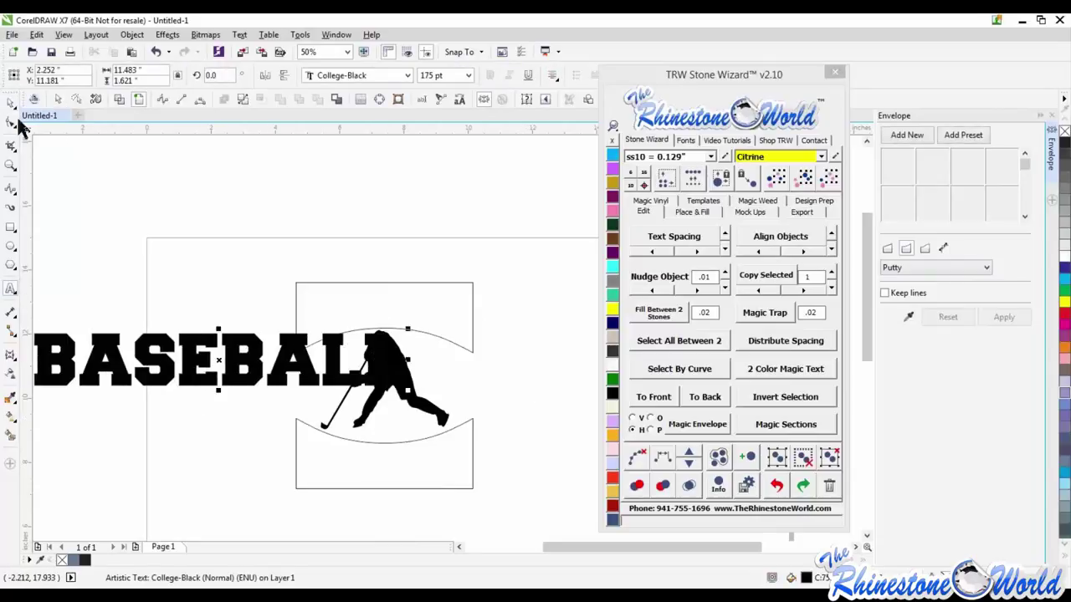
click(287, 293)
drag(287, 293, 366, 134)
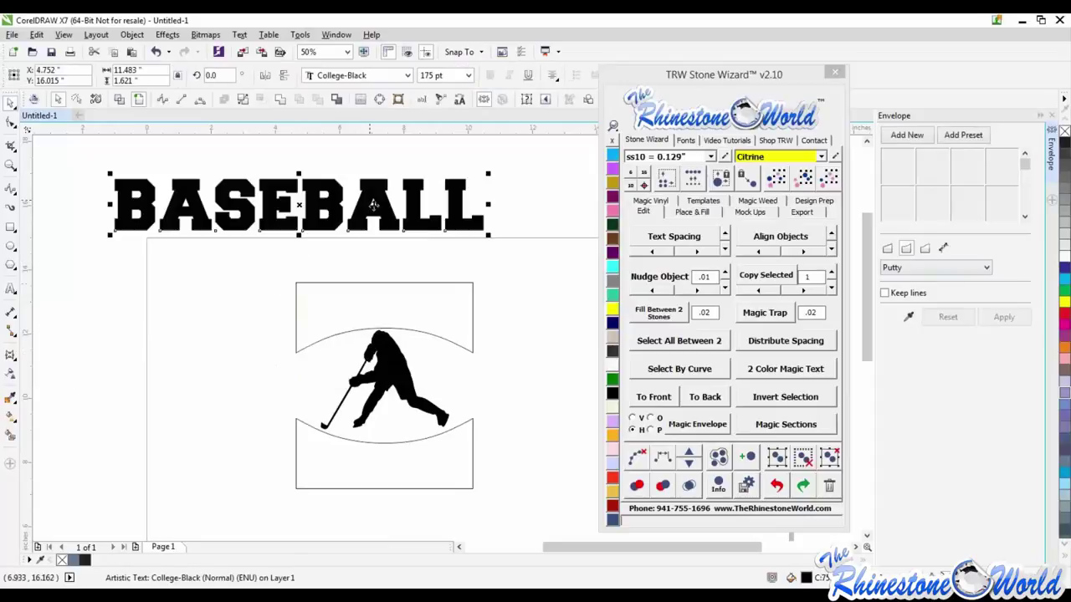
Try fitting BASEBALL into the lower arched shape with Magic Envelope in horizontal mode, and delete the fitted text
shift+click(462, 439)
click(705, 424)
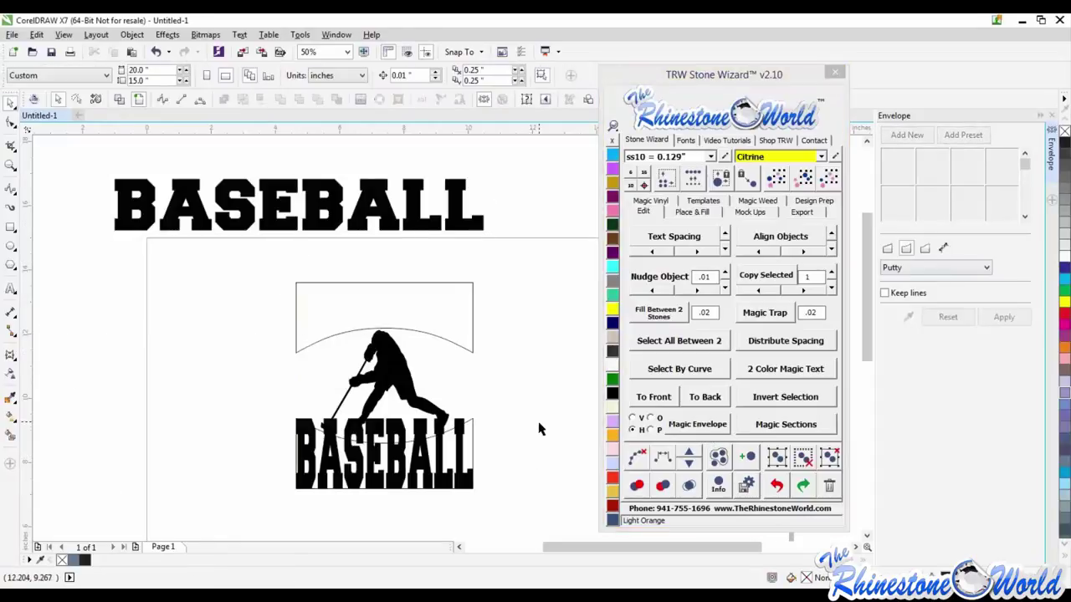
click(457, 455)
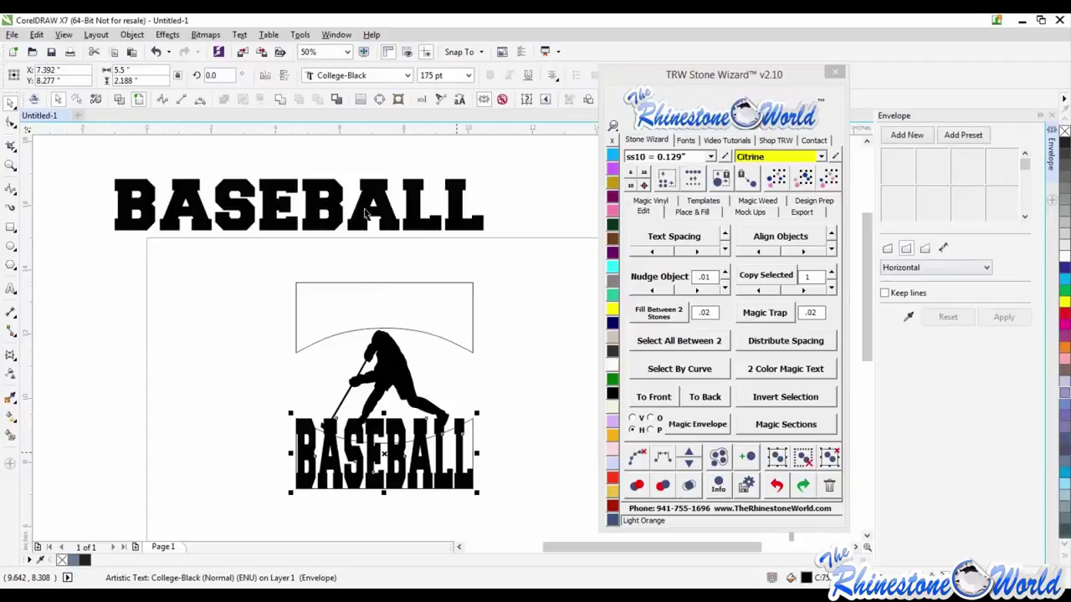
key(Delete)
Test Magic Envelope in vertical mode on BASEBALL in the lower arched shape, and delete the fitted text
key(Tab)
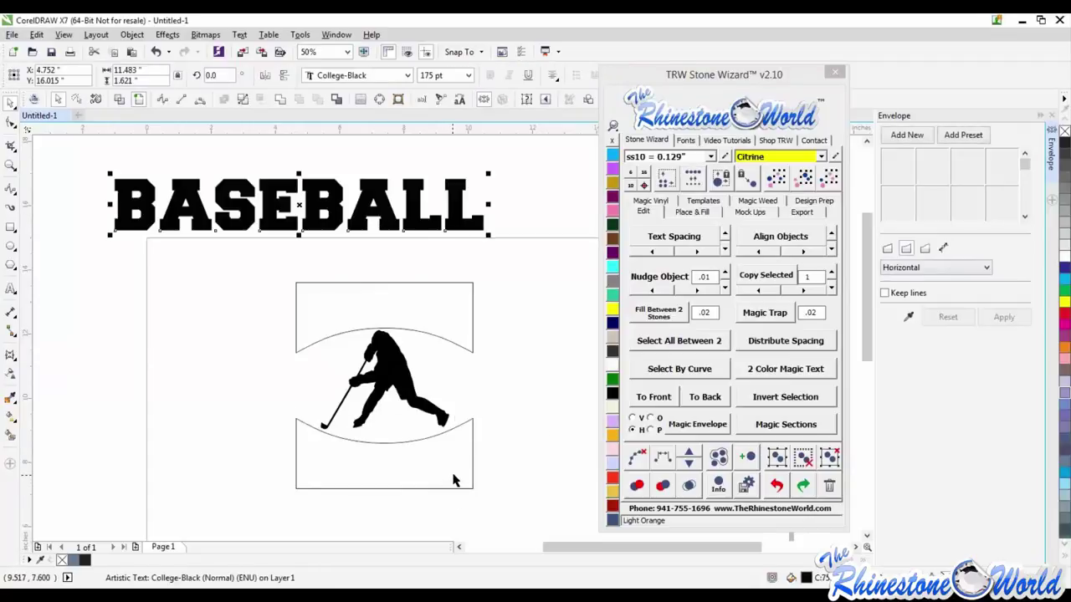
click(454, 483)
click(633, 417)
click(701, 425)
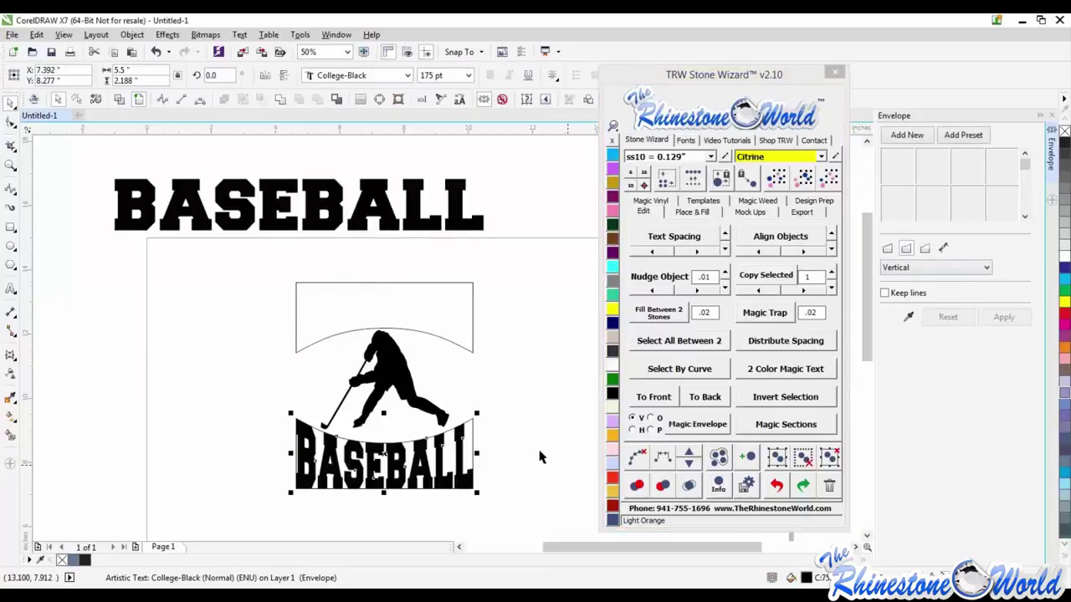
key(Delete)
Fill both arched shapes with Citrine without outlines, and shift the BASEBALL text slightly right and down
click(451, 485)
shift+click(473, 326)
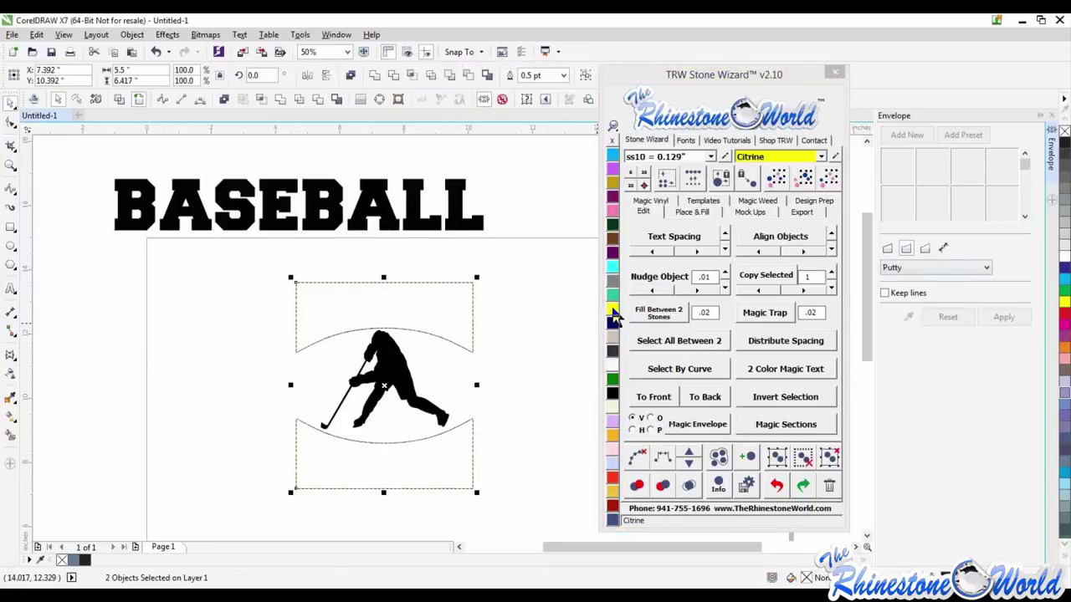
click(612, 310)
click(525, 261)
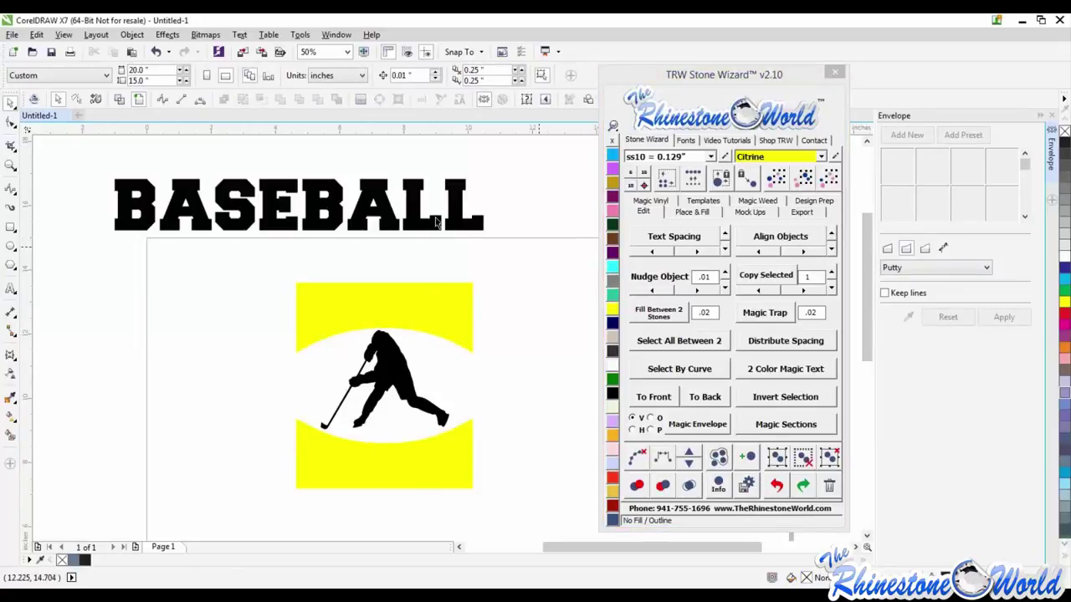
drag(485, 220, 508, 234)
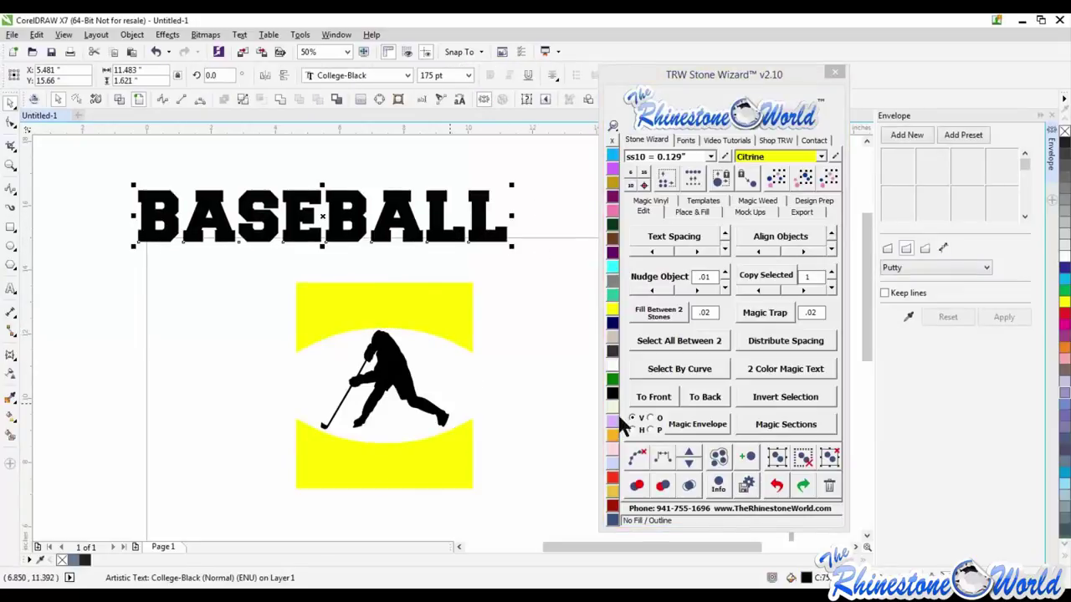
click(157, 357)
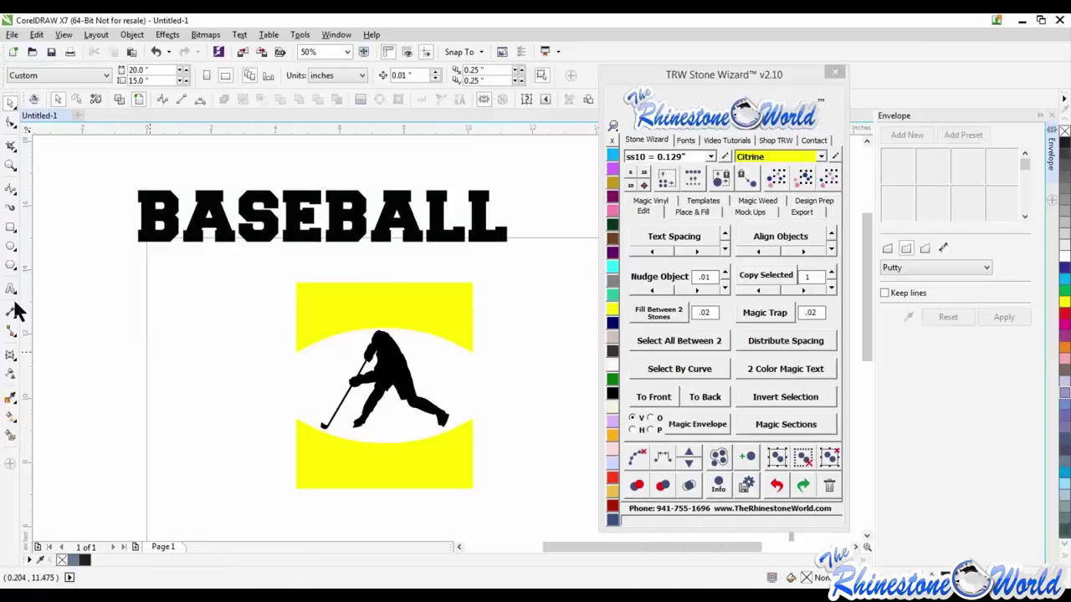
Draw a rectangle about 0.9 inches tall on one side of the player and place a copy on the other side
click(11, 227)
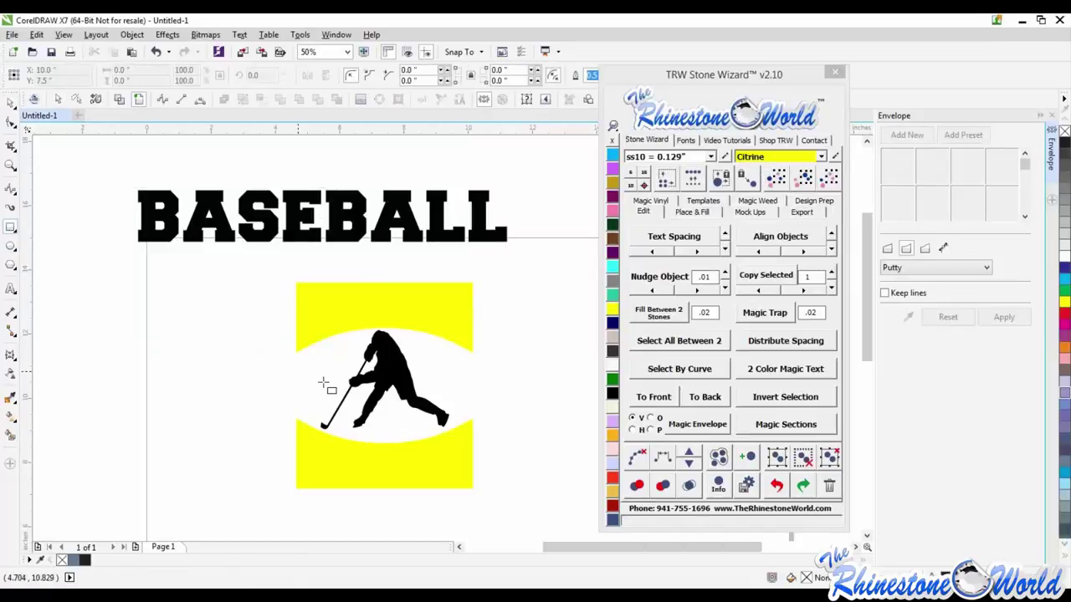
drag(298, 371, 452, 386)
click(9, 107)
right_click(452, 387)
Fill both small side rectangles with Citrine and remove their outlines
shift+click(324, 387)
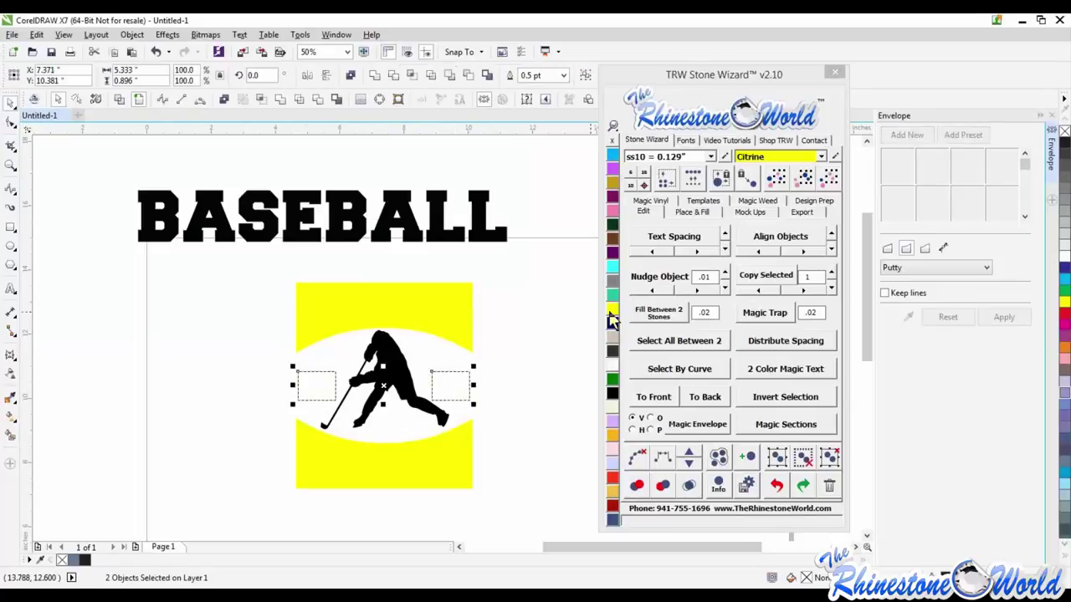
click(612, 309)
click(540, 266)
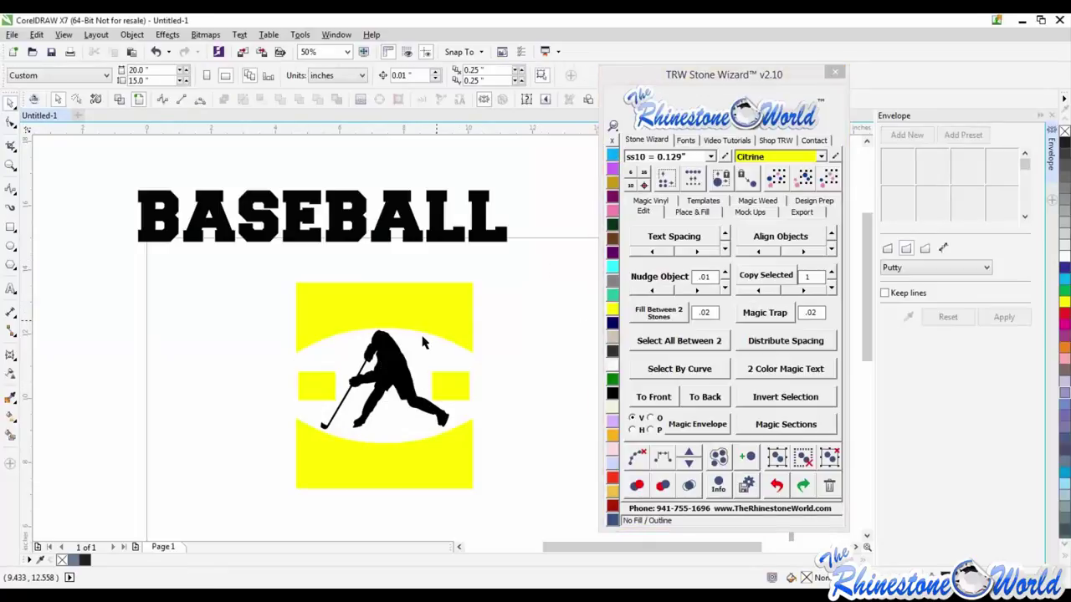
Move the BASEBALL text below the design and change its wording to HOCKEY
scroll(427, 259, down, 3)
drag(431, 248, 282, 317)
scroll(468, 346, up, 2)
double_click(492, 335)
text(HOCKEY)
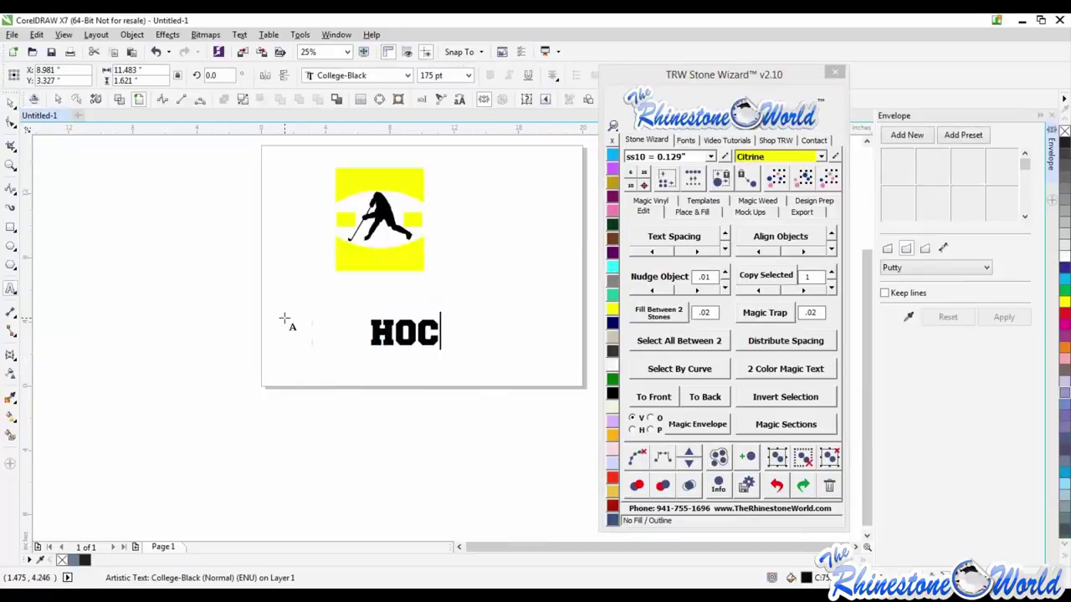
click(11, 104)
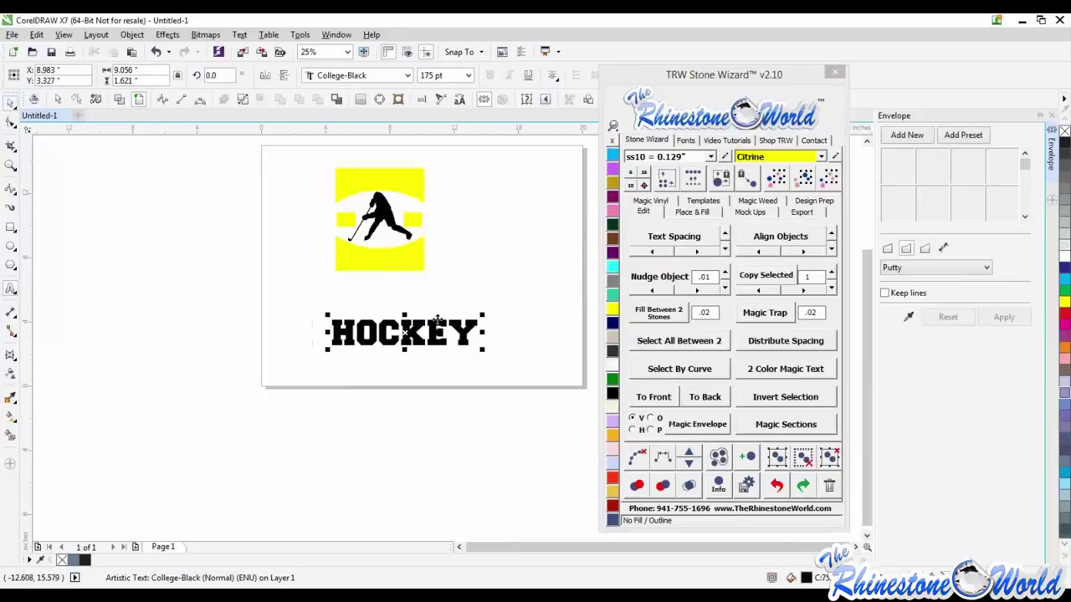
Place a copy of the HOCKEY text directly above it and change the copy to BLUES
mouse_move(419, 335)
mouse_down()
mouse_move(420, 364)
mouse_move(420, 333)
mouse_up()
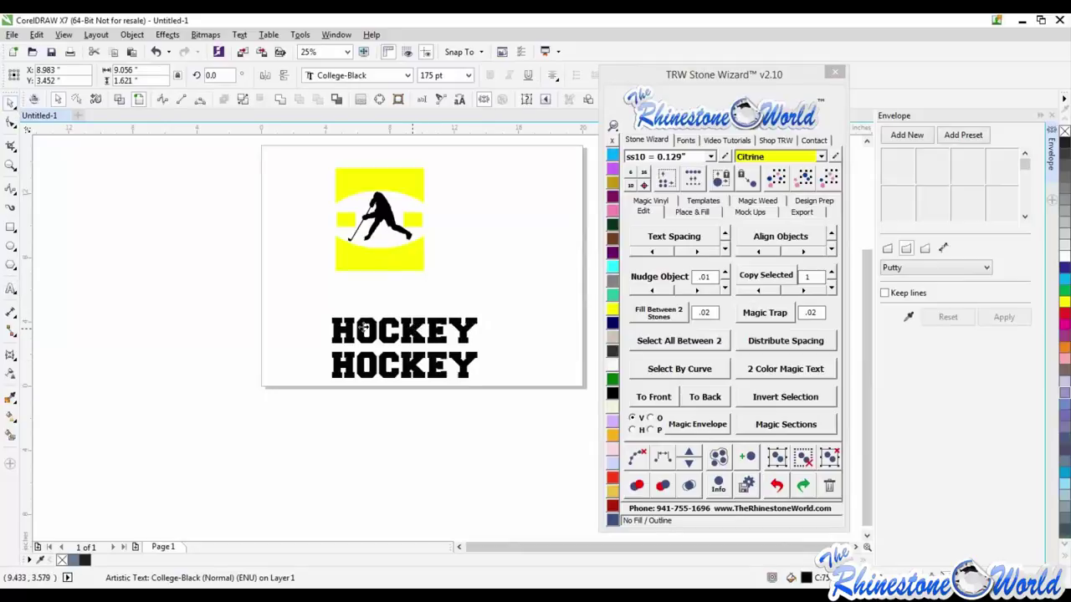
double_click(338, 330)
drag(337, 330, 609, 343)
text(BLUES)
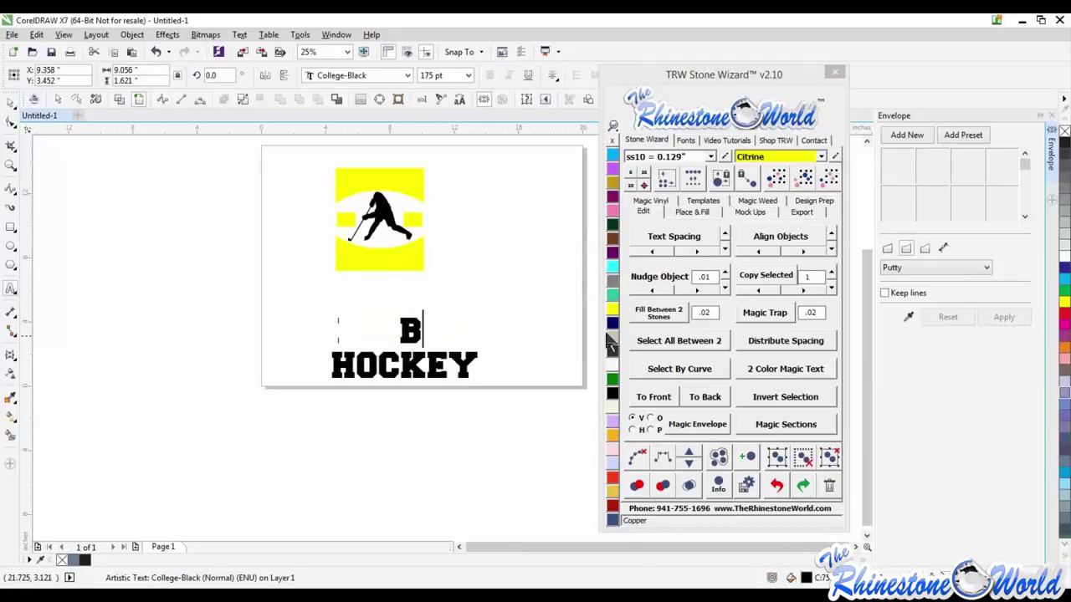
click(11, 103)
Place a copy of the BLUES text above it and change the copy to RW
drag(415, 332, 548, 311)
double_click(359, 296)
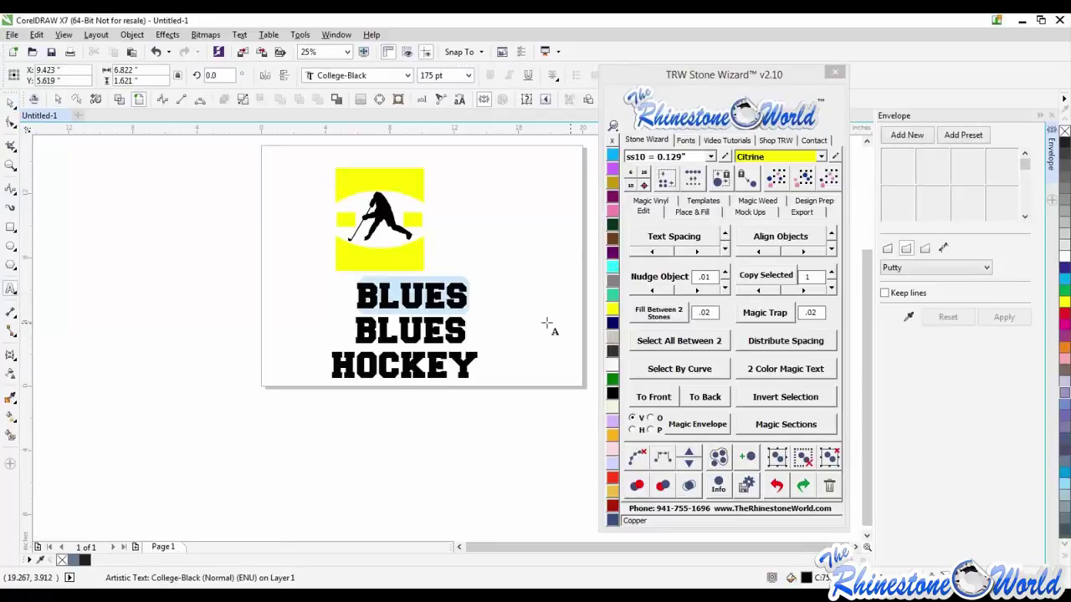
text(RW)
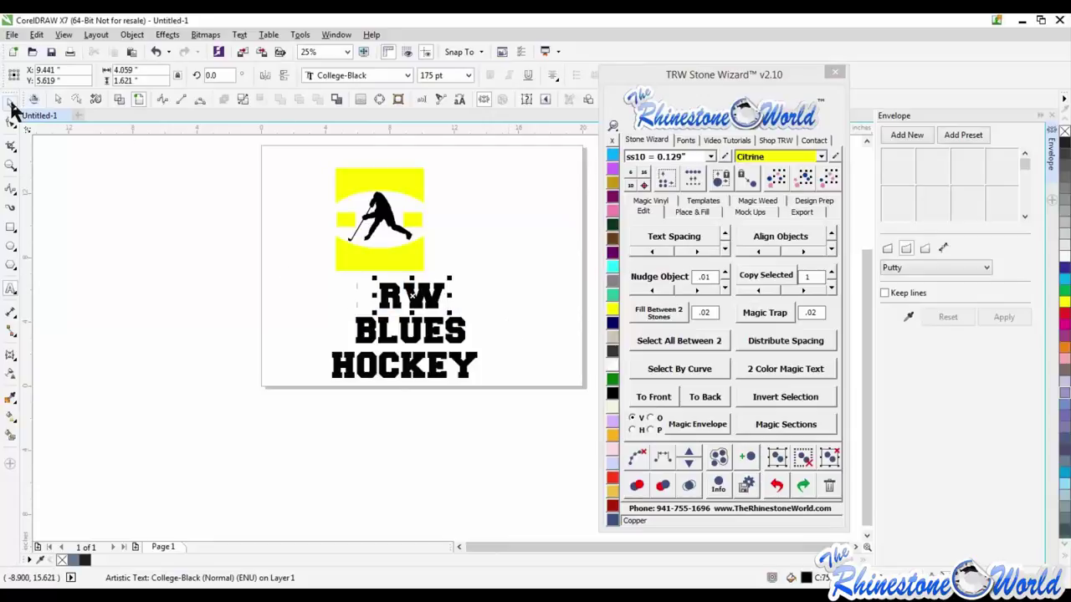
click(11, 102)
Place a copy of the RW text to its right and change the copy to 26
drag(431, 295, 491, 291)
double_click(545, 291)
text(26)
click(11, 102)
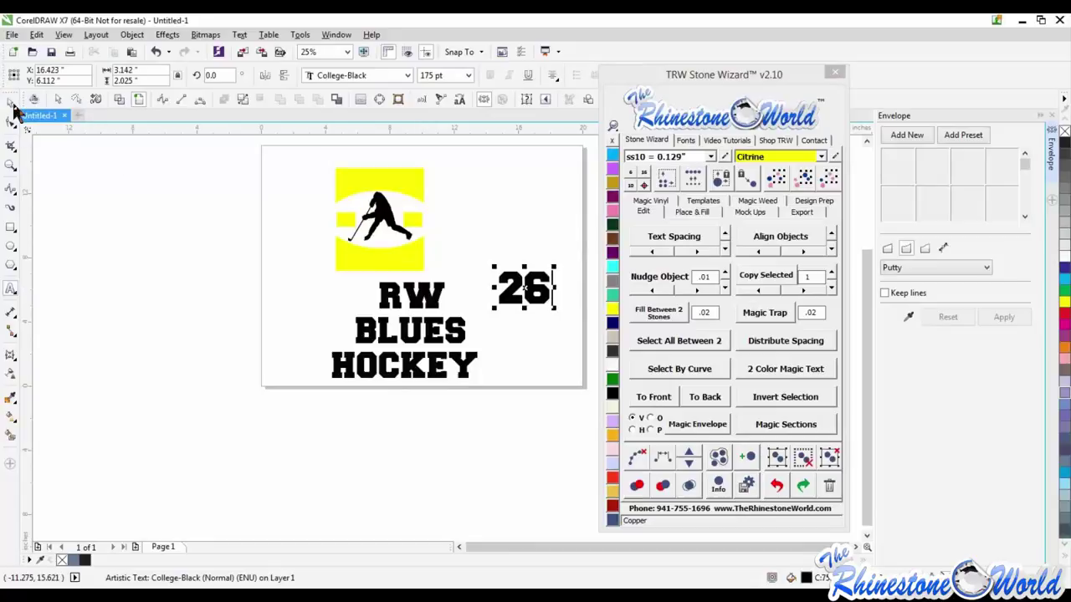
key(Escape)
Use Magic Envelope to fit BLUES and HOCKEY into the upper and lower arches, and RW and 26 into the left and right rectangles
click(368, 333)
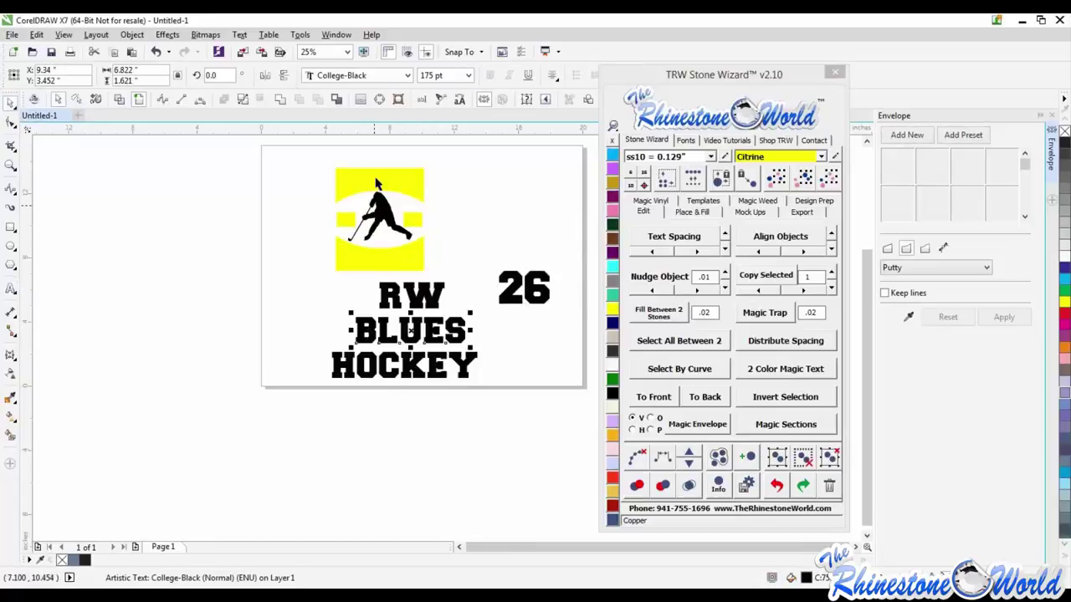
shift+click(379, 184)
click(698, 424)
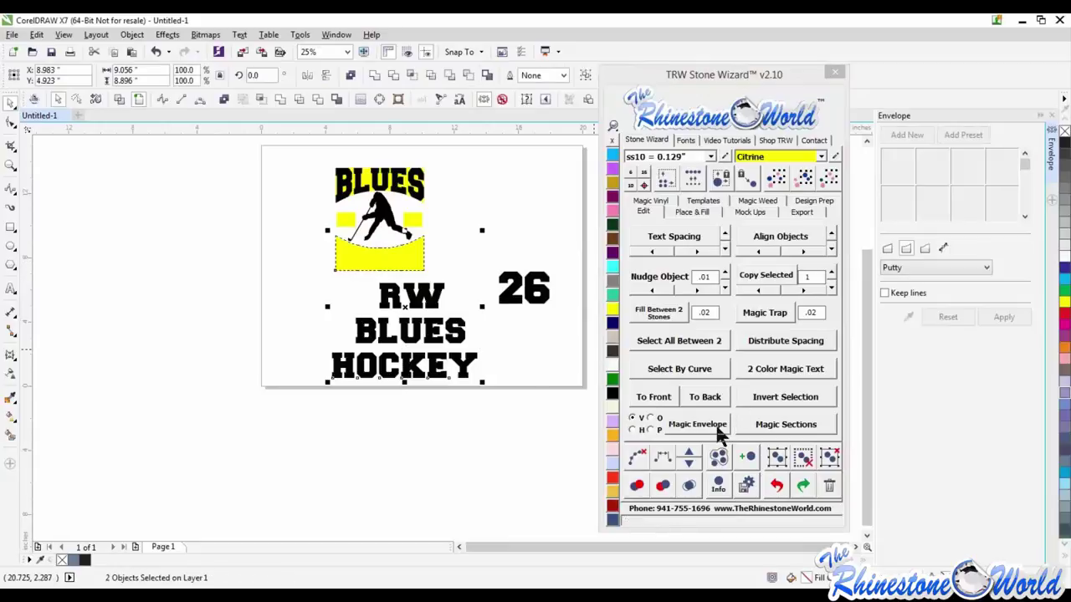
click(715, 427)
shift+click(339, 224)
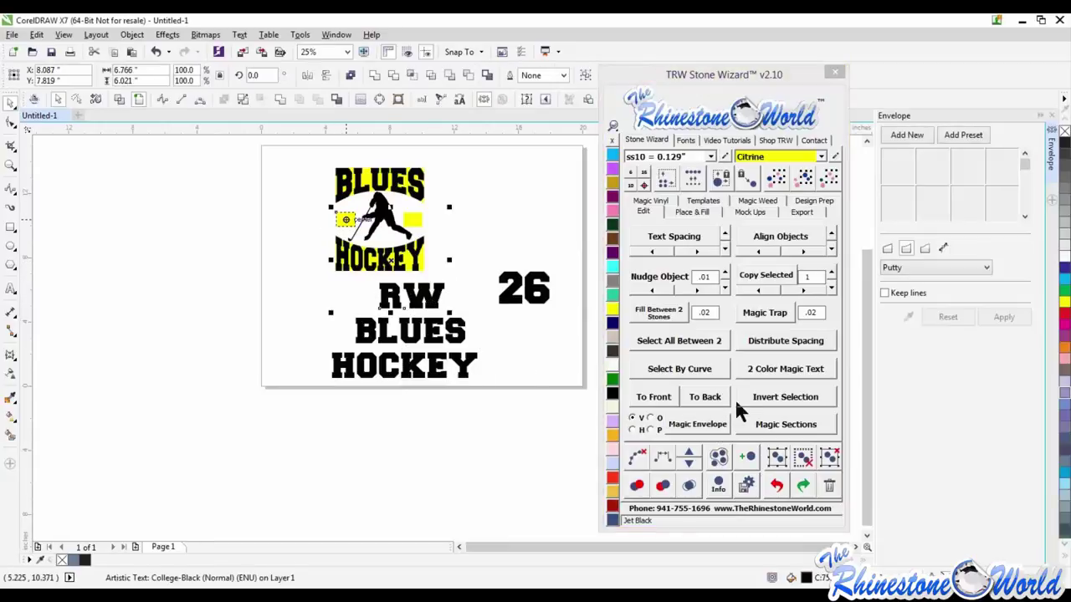
click(702, 425)
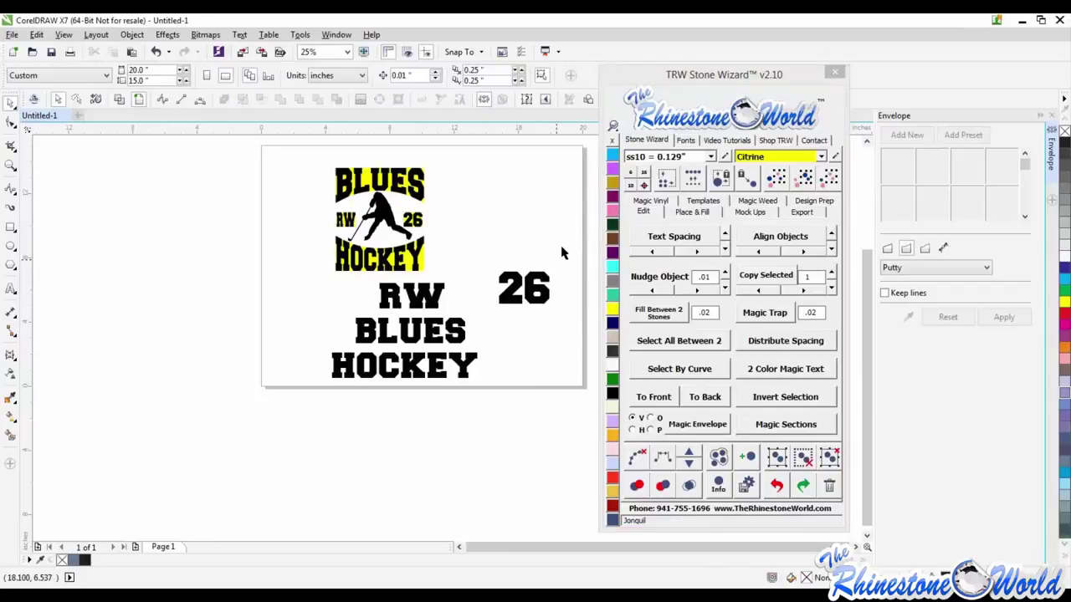
Delete the leftover original texts outside the design and all the yellow background shapes
drag(562, 251, 312, 446)
key(Delete)
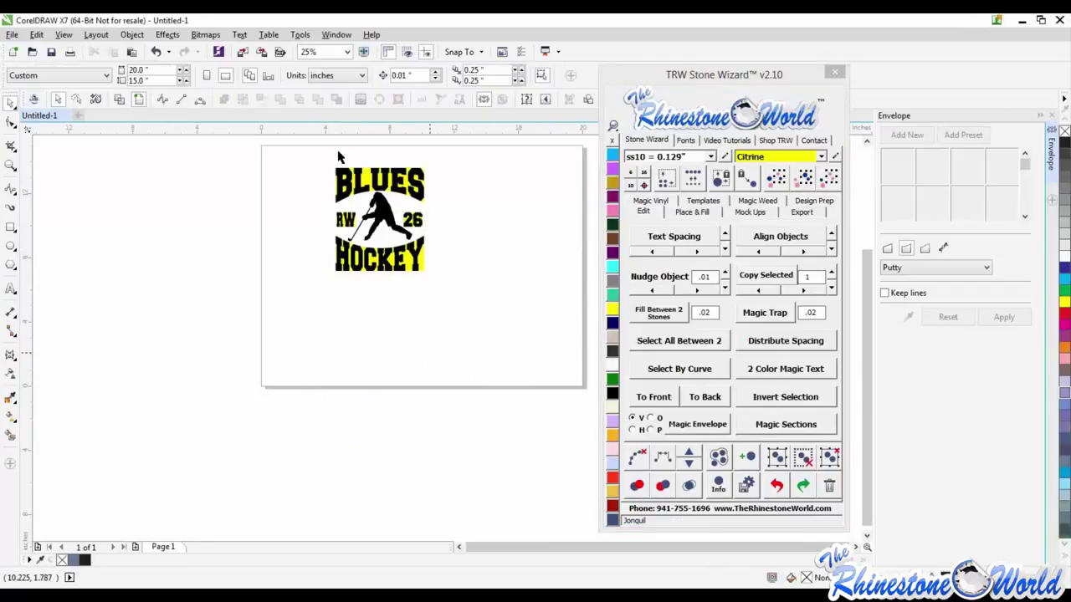
scroll(376, 185, up, 1)
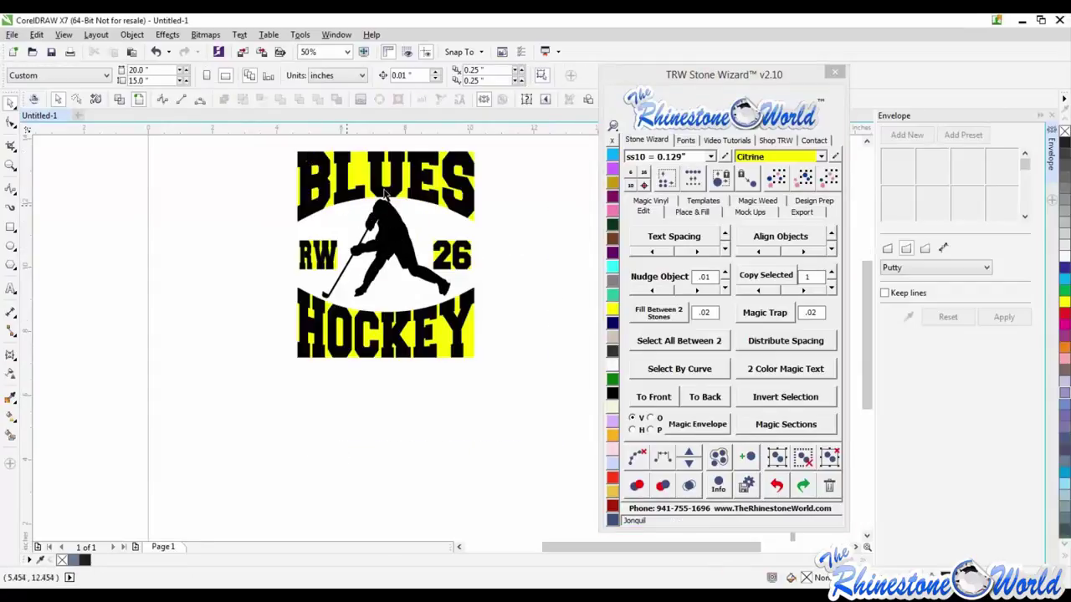
click(439, 184)
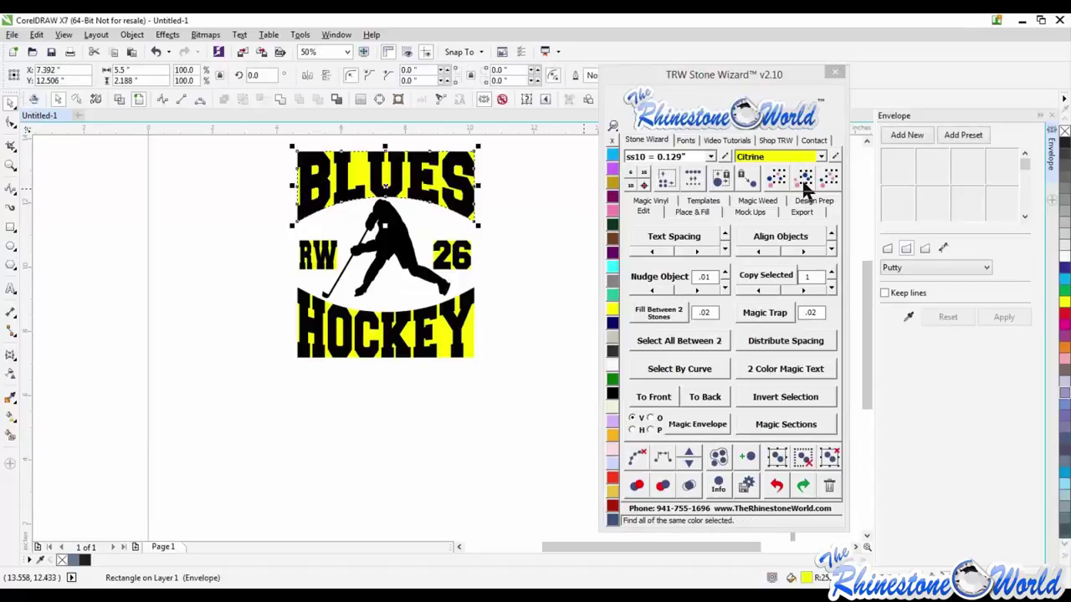
click(804, 177)
drag(423, 189, 448, 299)
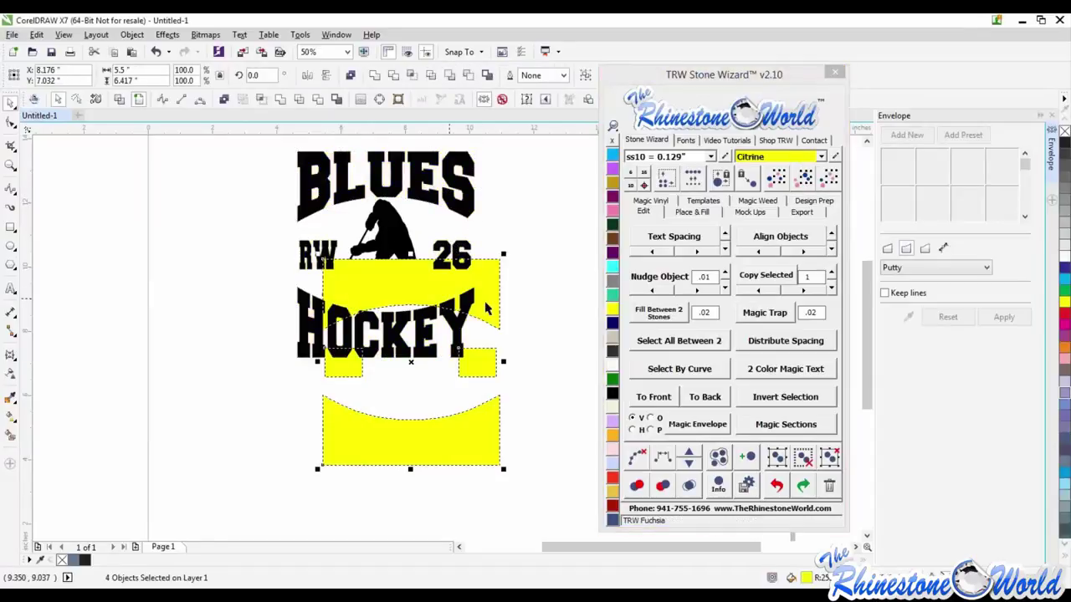
key(Delete)
Recolor the whole hockey design, lettering and player, with Crystal
scroll(497, 321, down, 1)
key(ctrl+a)
click(615, 368)
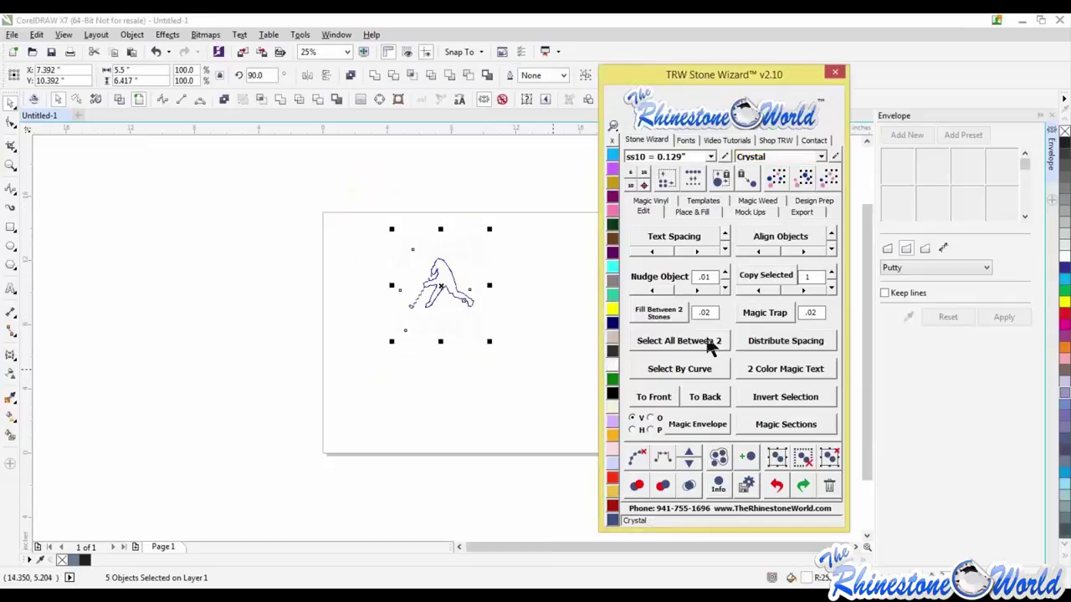
Create a Car Decal accessory mockup from the hockey design
click(761, 212)
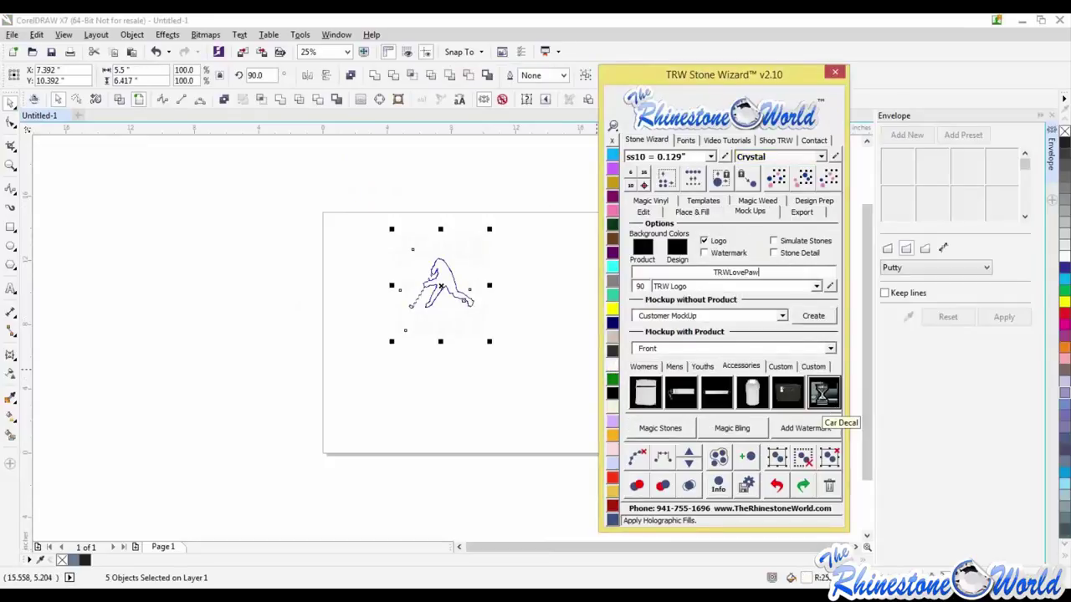
click(823, 393)
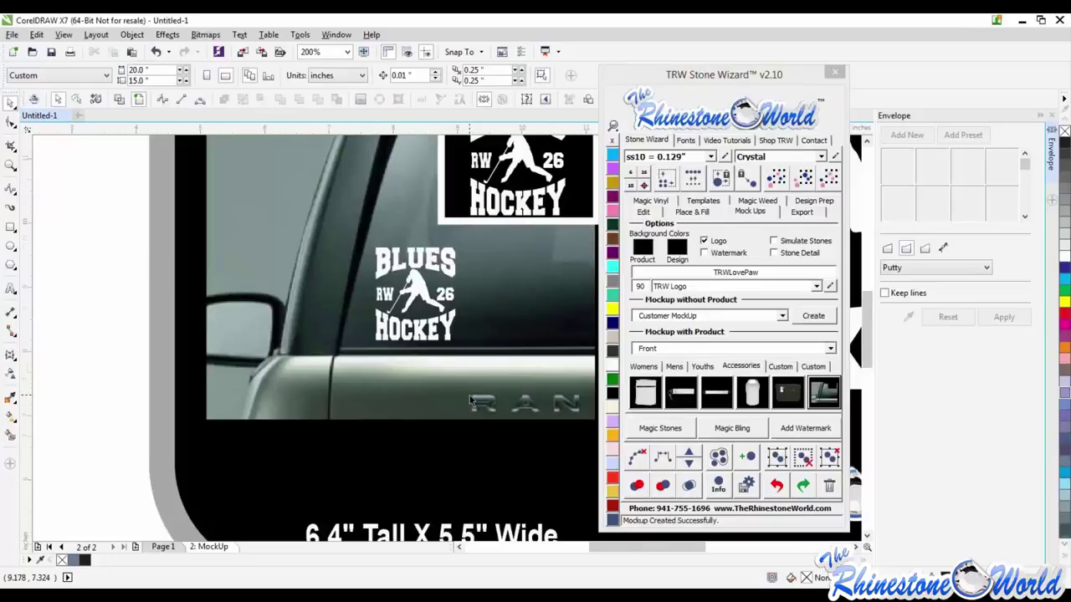
scroll(469, 393, down, 5)
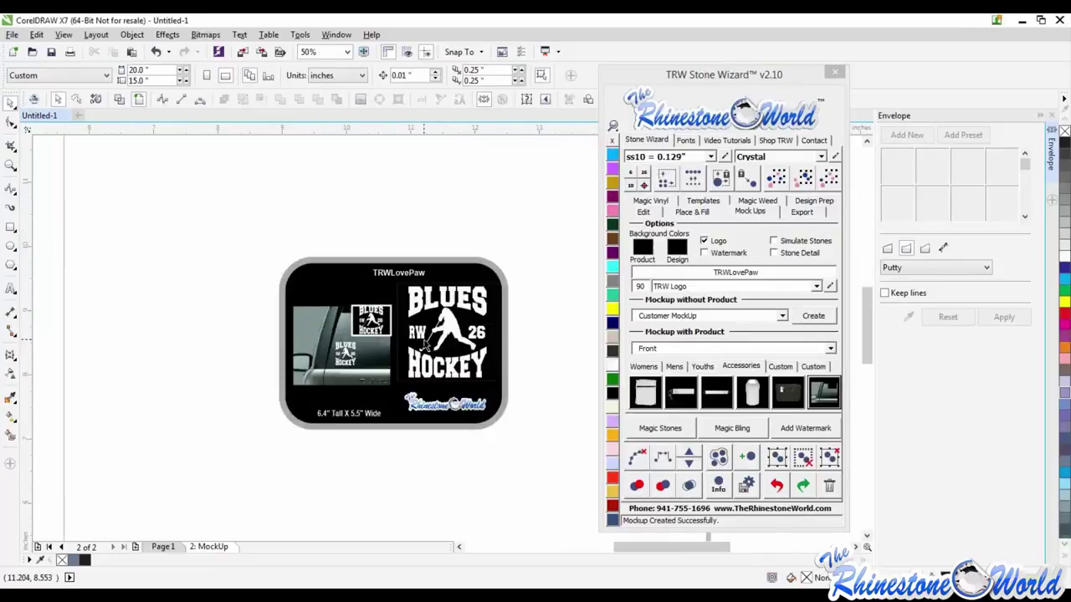
Examine the car decal mockup, then delete the MockUp page
scroll(426, 343, up, 2)
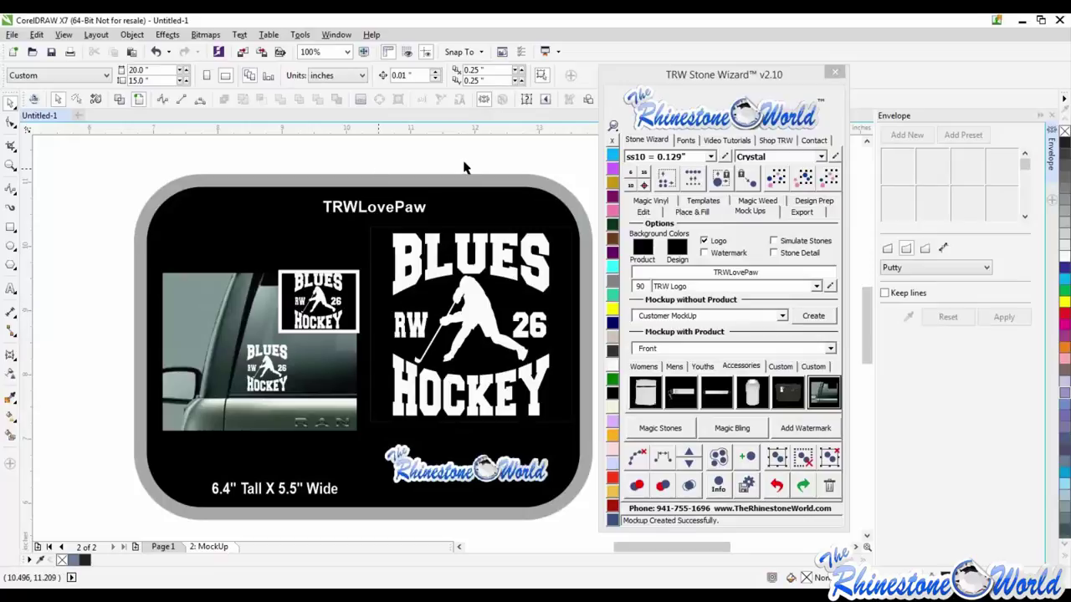
drag(635, 67, 763, 70)
scroll(609, 232, down, 2)
right_click(223, 542)
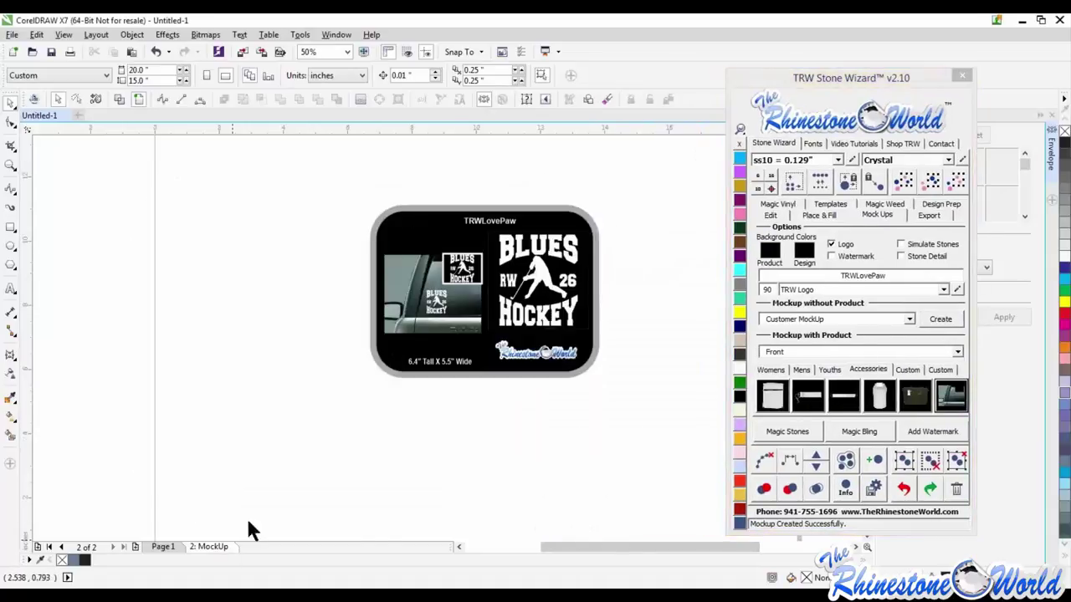
click(259, 511)
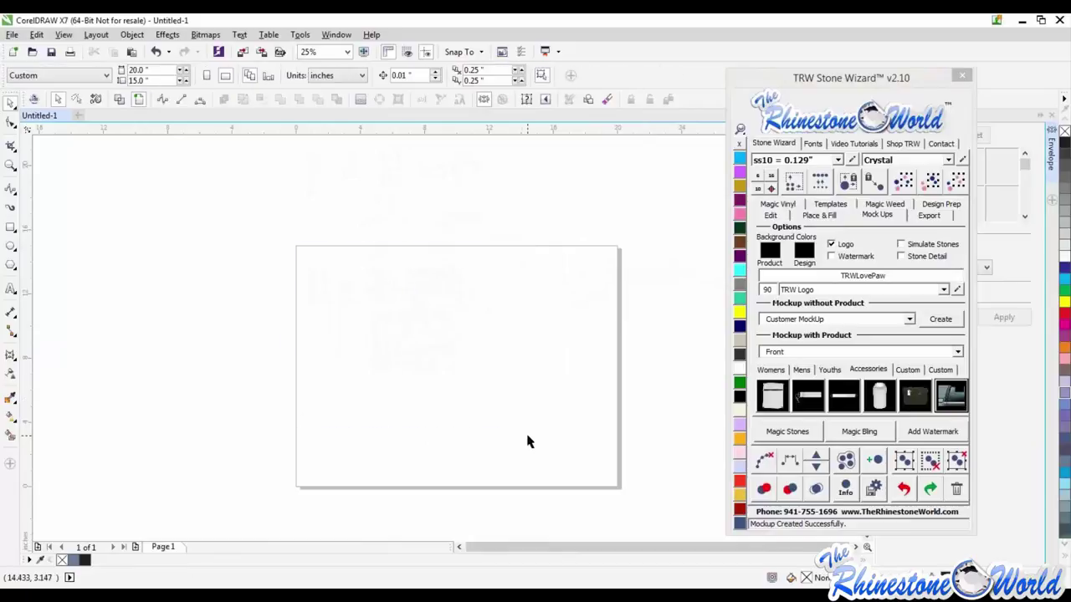
Undo the design edits back to the empty yellow shapes around the player with the loose RW, BLUES, HOCKEY and 26 texts
key(ctrl+z)
key(ctrl+z)
key(ctrl+z)
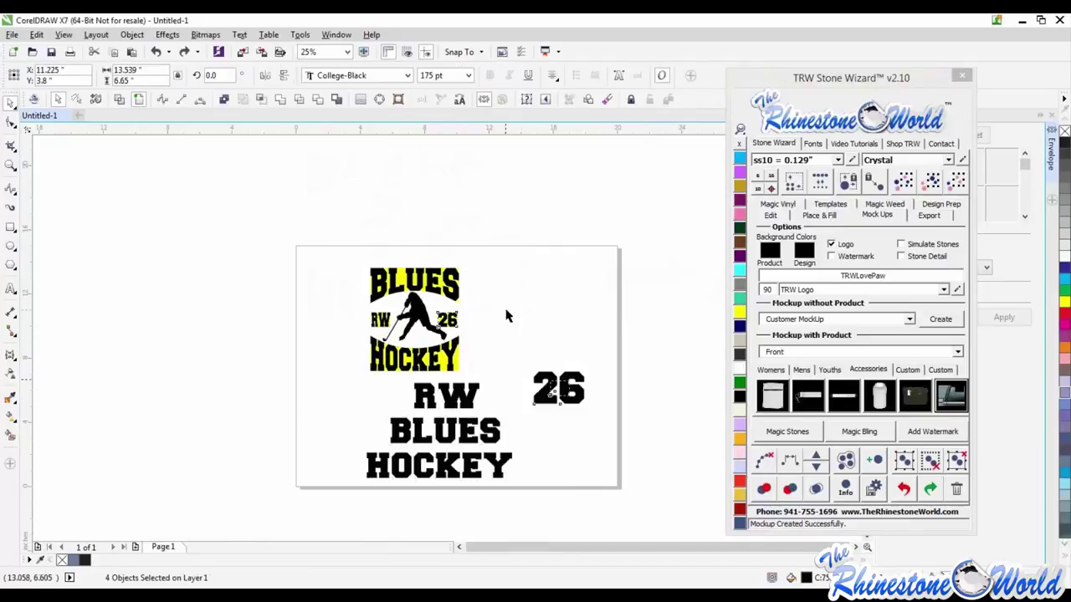
key(ctrl+z)
key(ctrl+z)
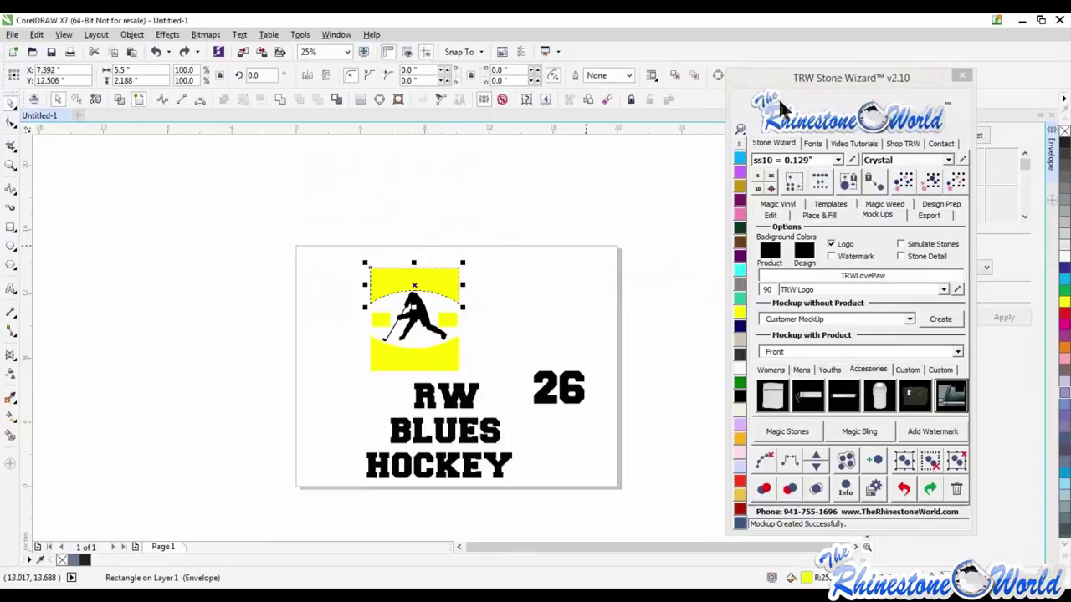
Set the text alignment of BLUES and fit it into the upper yellow arch with Magic Envelope
click(538, 263)
click(464, 435)
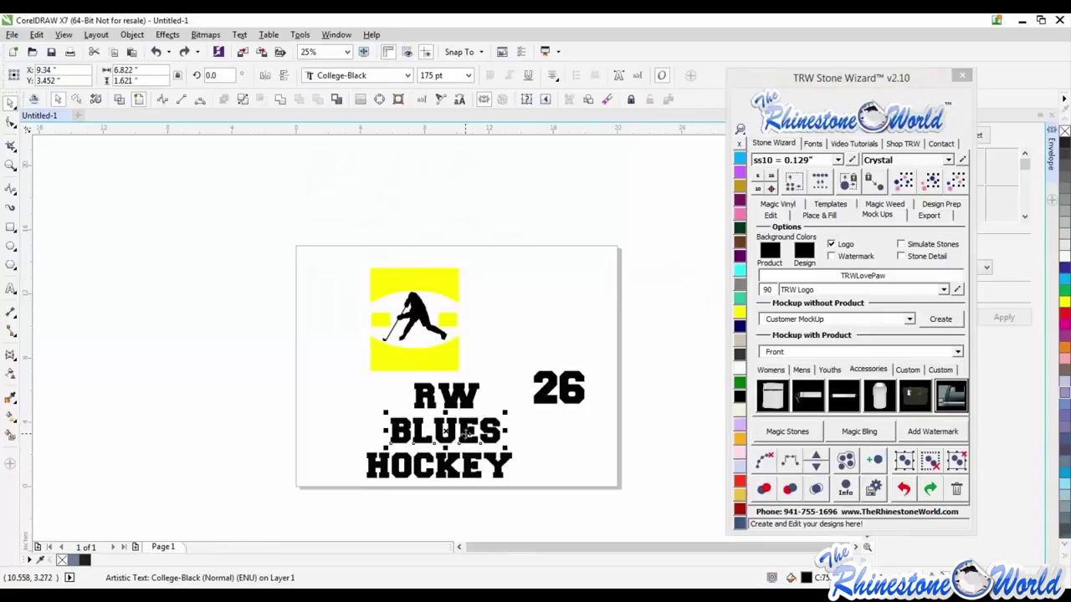
click(553, 74)
click(577, 112)
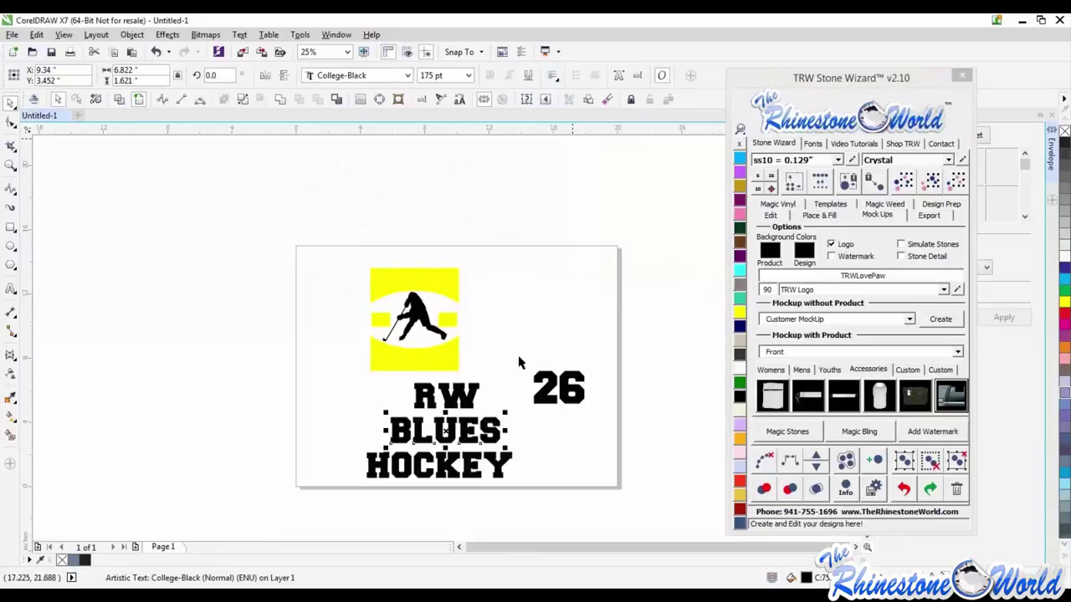
click(456, 324)
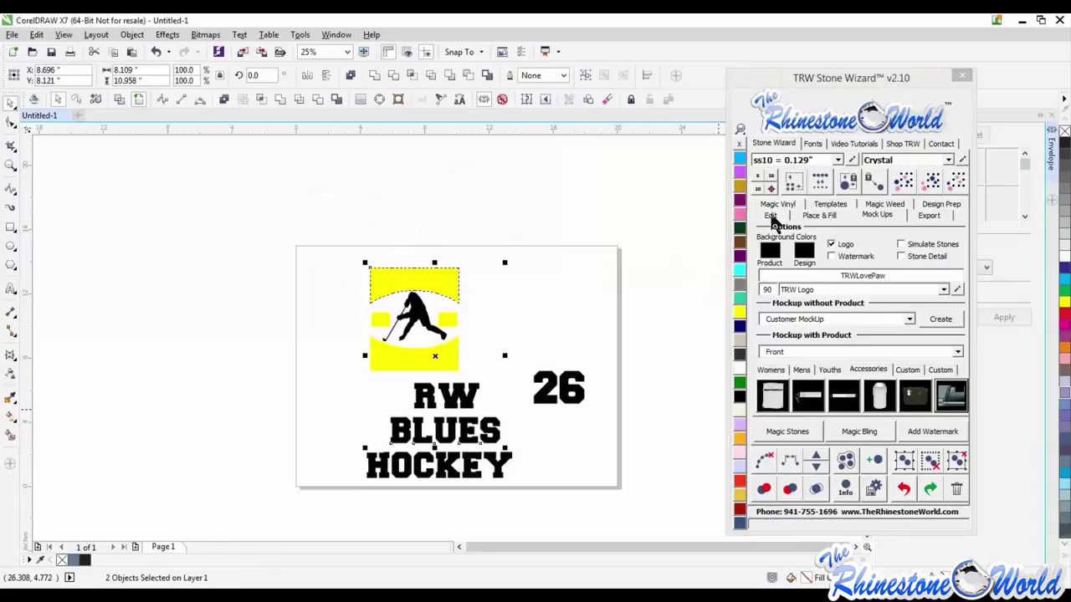
click(770, 216)
click(824, 428)
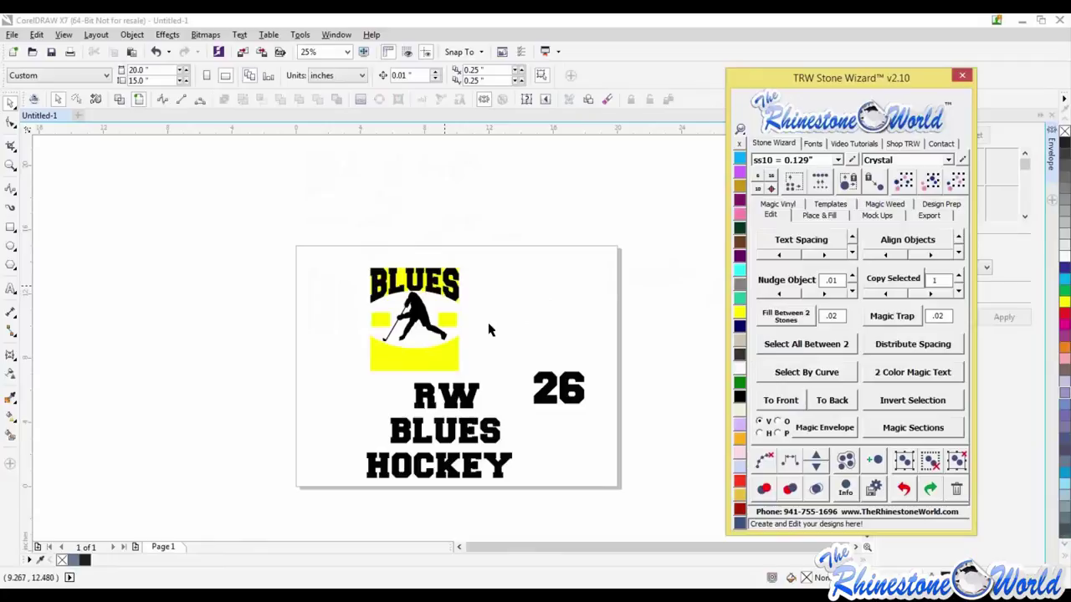
Set the text alignment of the loose RW text
click(455, 291)
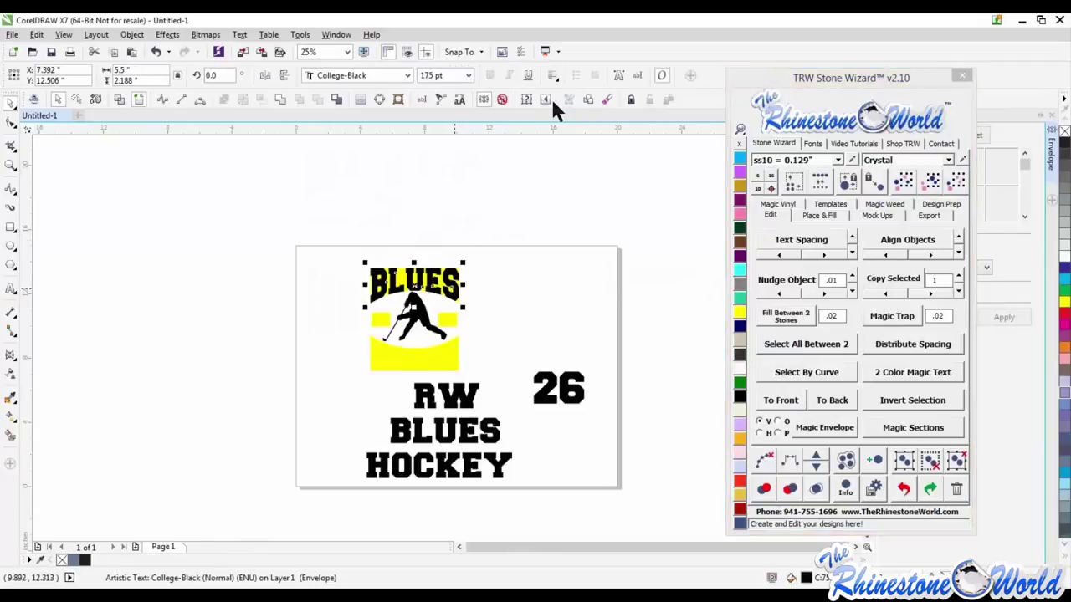
click(575, 253)
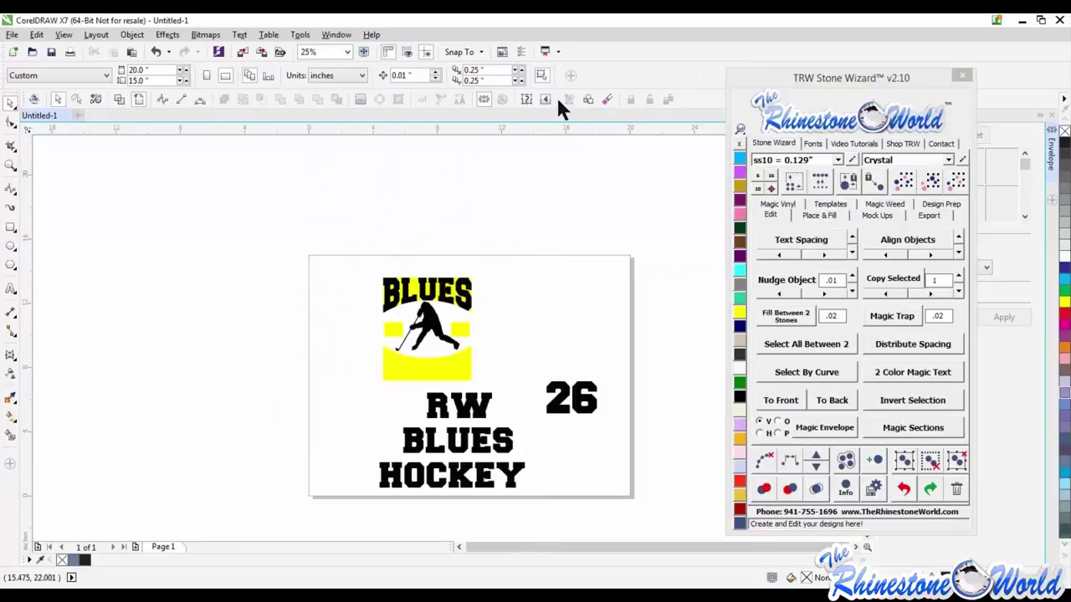
click(473, 414)
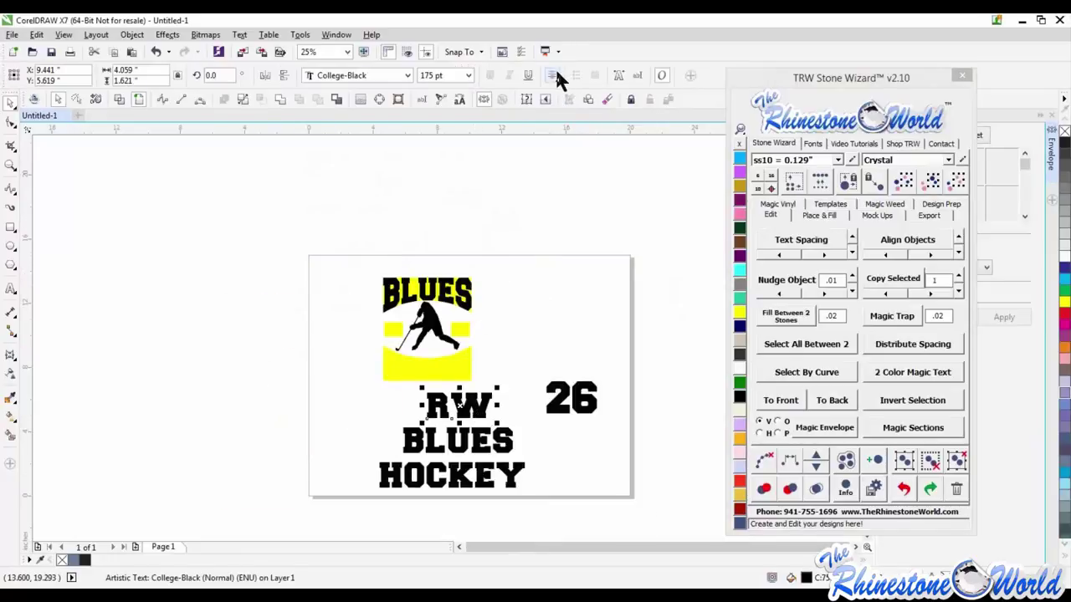
click(557, 75)
click(574, 123)
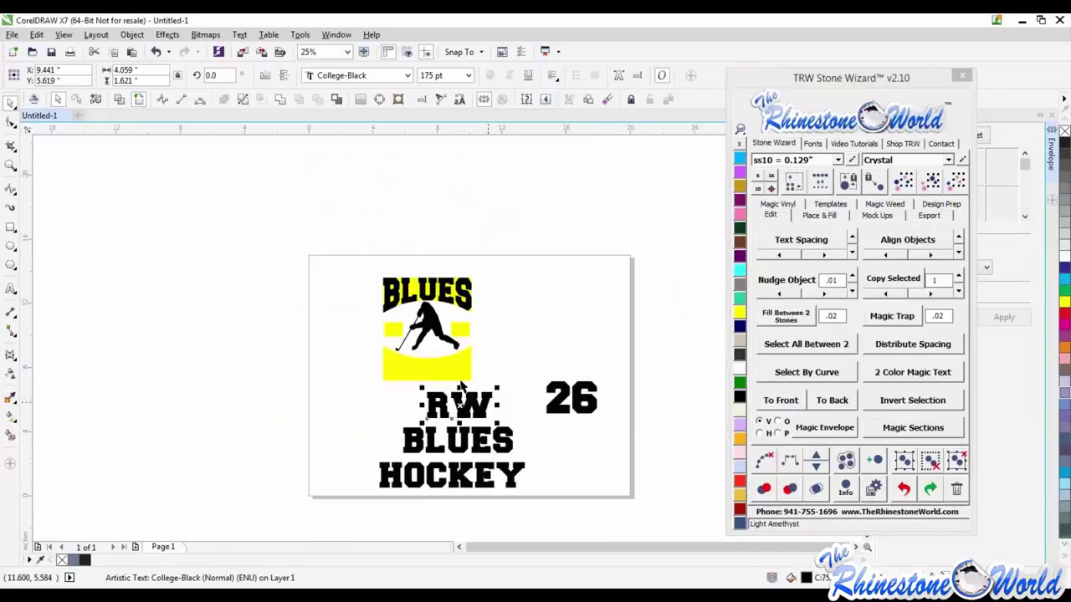
Set the text alignment of HOCKEY and fit it into the lower yellow arch with Magic Envelope
click(510, 477)
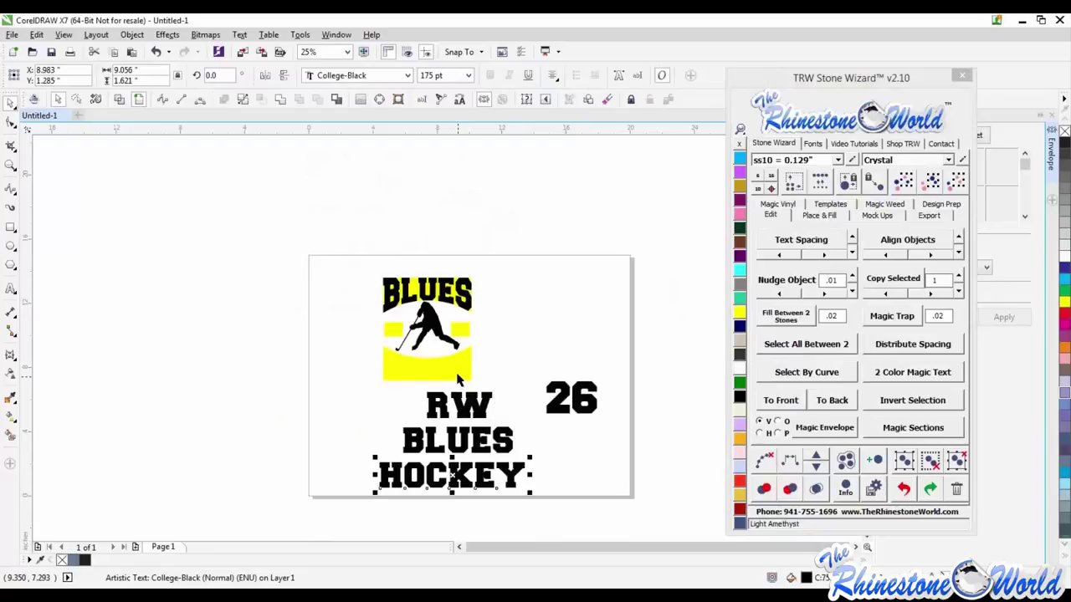
shift+click(458, 379)
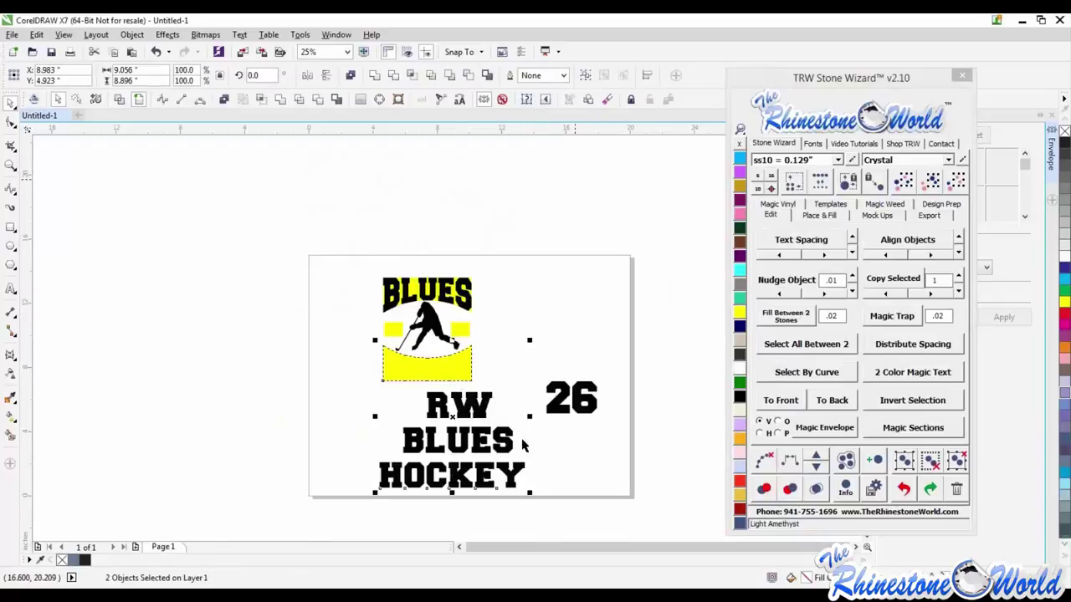
click(523, 484)
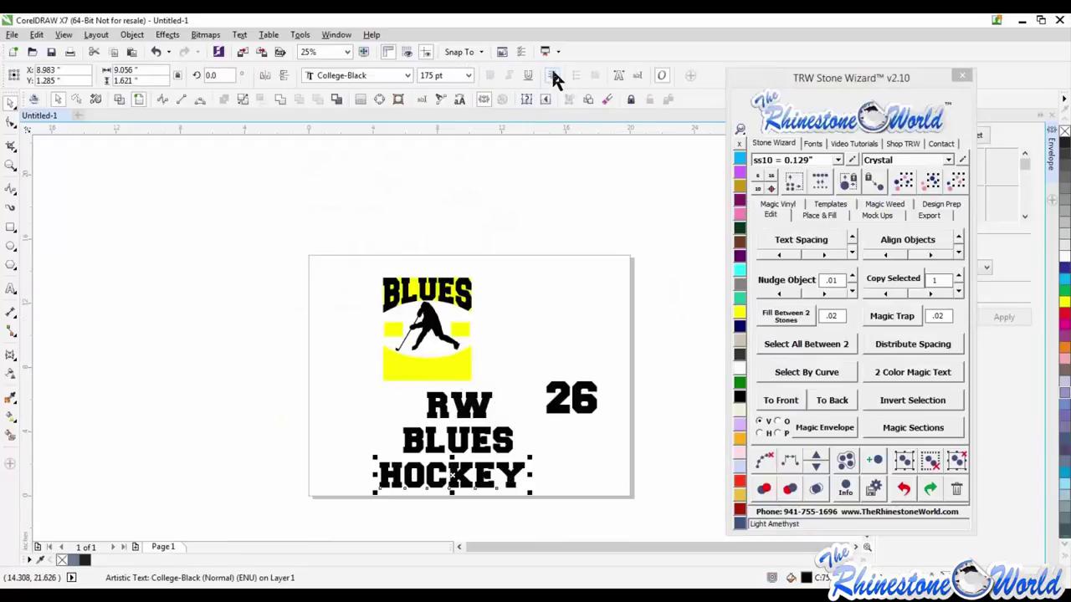
click(555, 78)
click(577, 139)
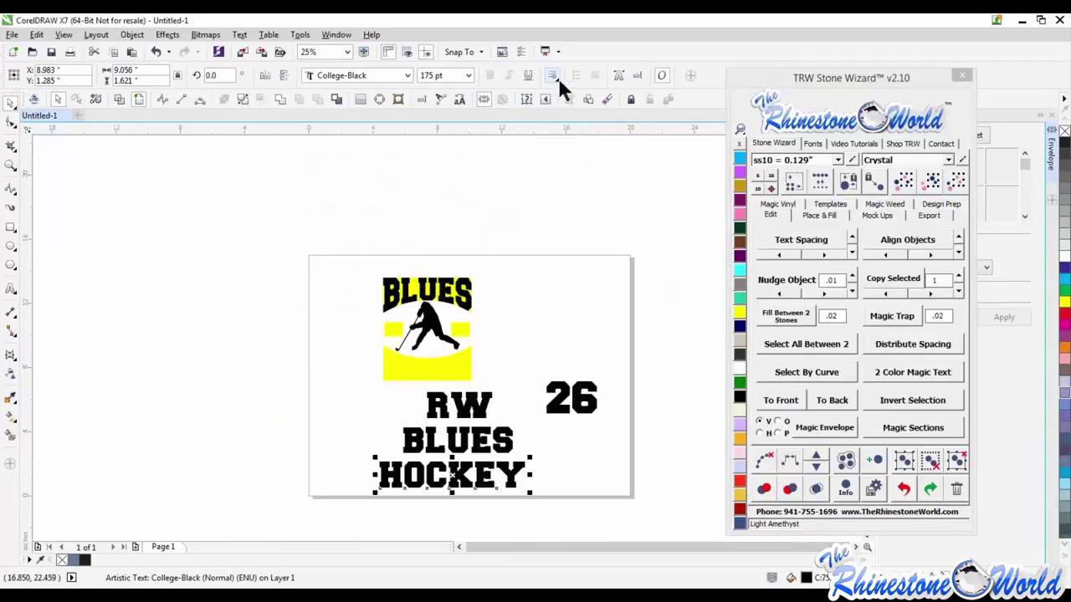
shift+click(465, 372)
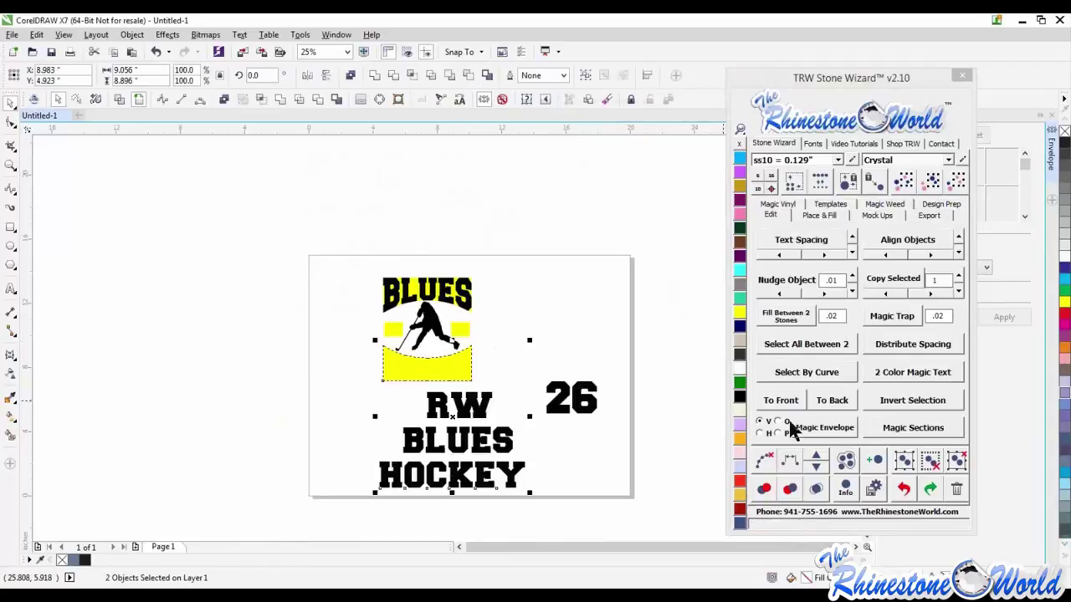
click(824, 430)
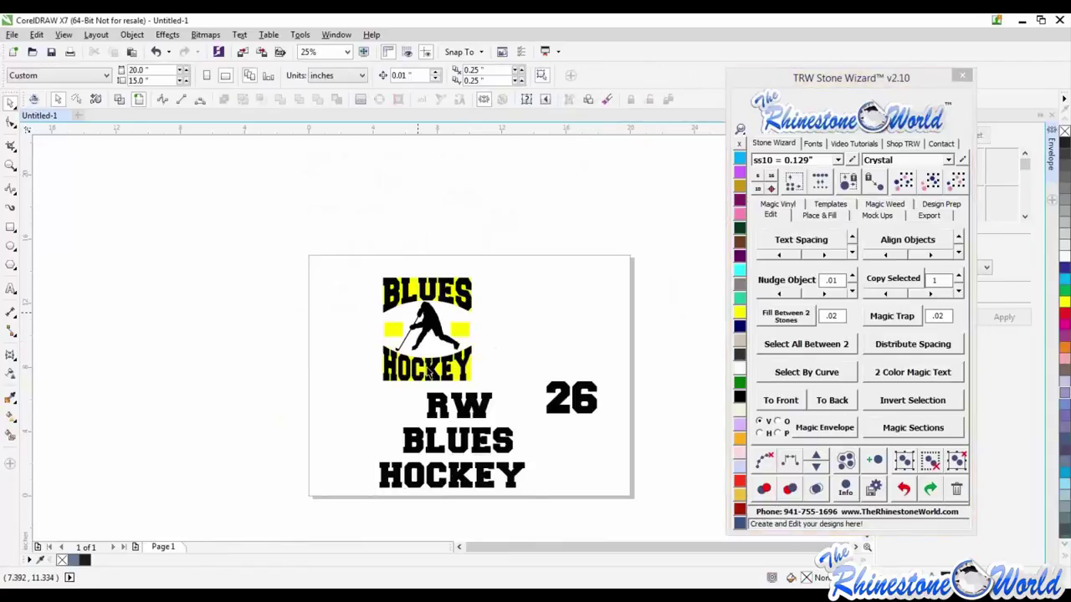
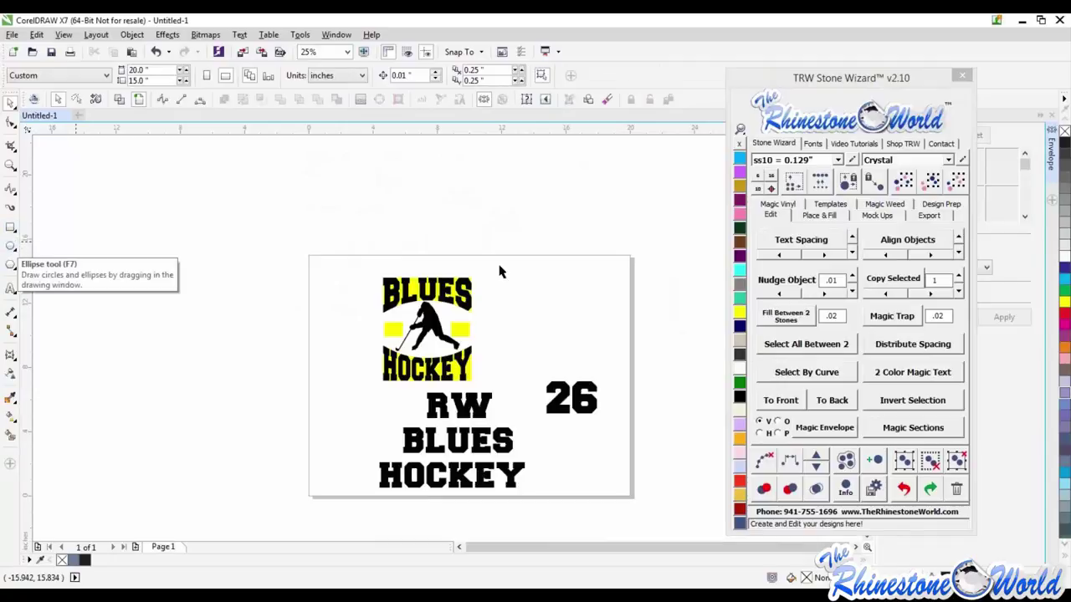
Draw a rectangle about 6.7 by 1.7 inches beside the BLUES HOCKEY design, above the loose 26
click(11, 227)
drag(505, 285, 619, 319)
click(12, 105)
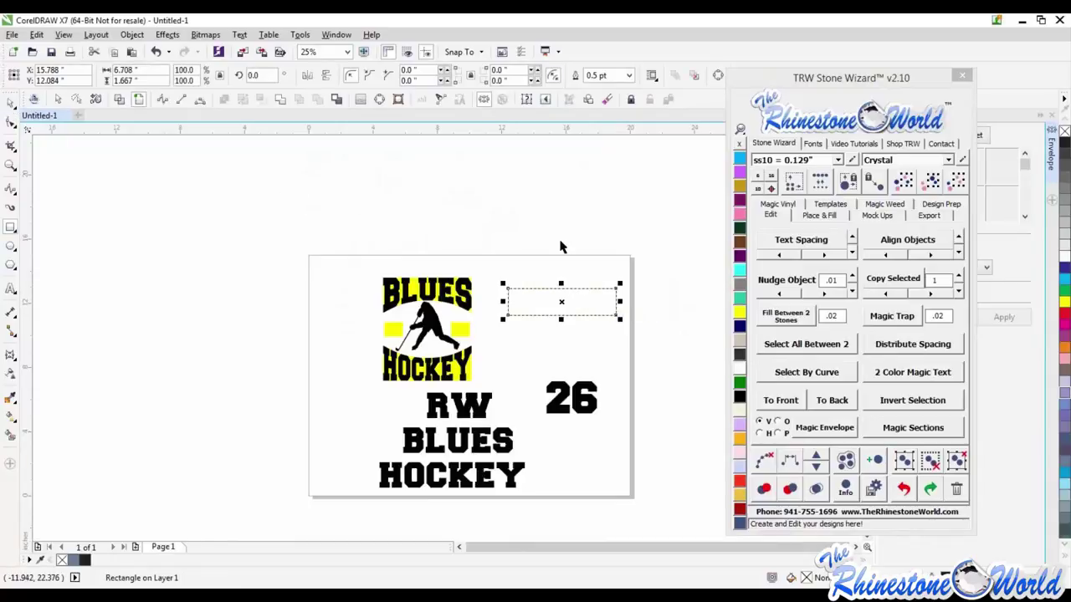
click(639, 277)
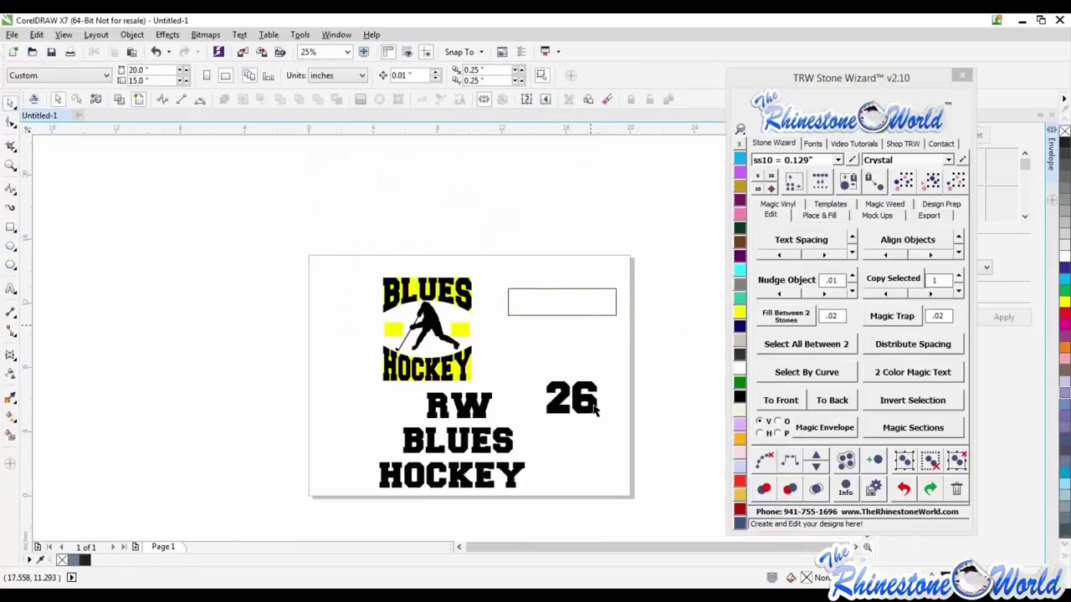
Fit HOCKEY into the plain rectangle with Magic Envelope, then undo the fitting
click(511, 474)
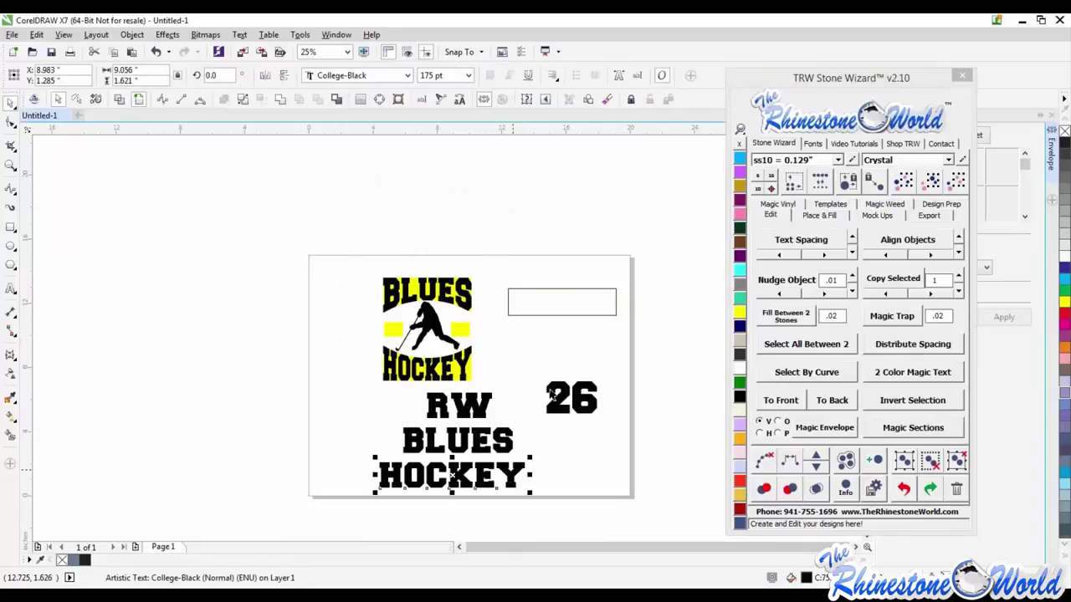
shift+click(584, 306)
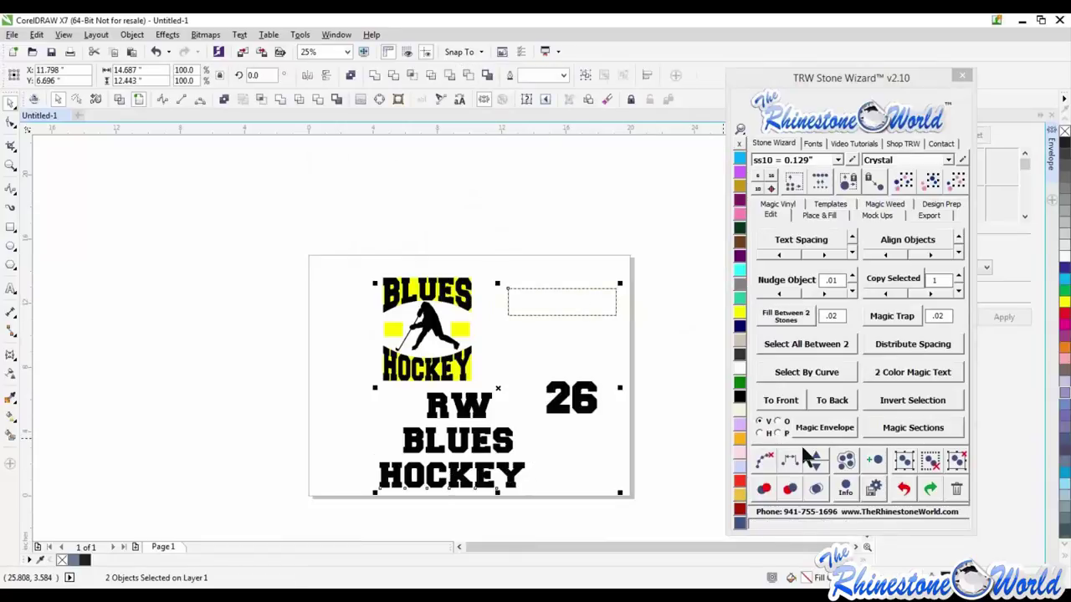
click(815, 427)
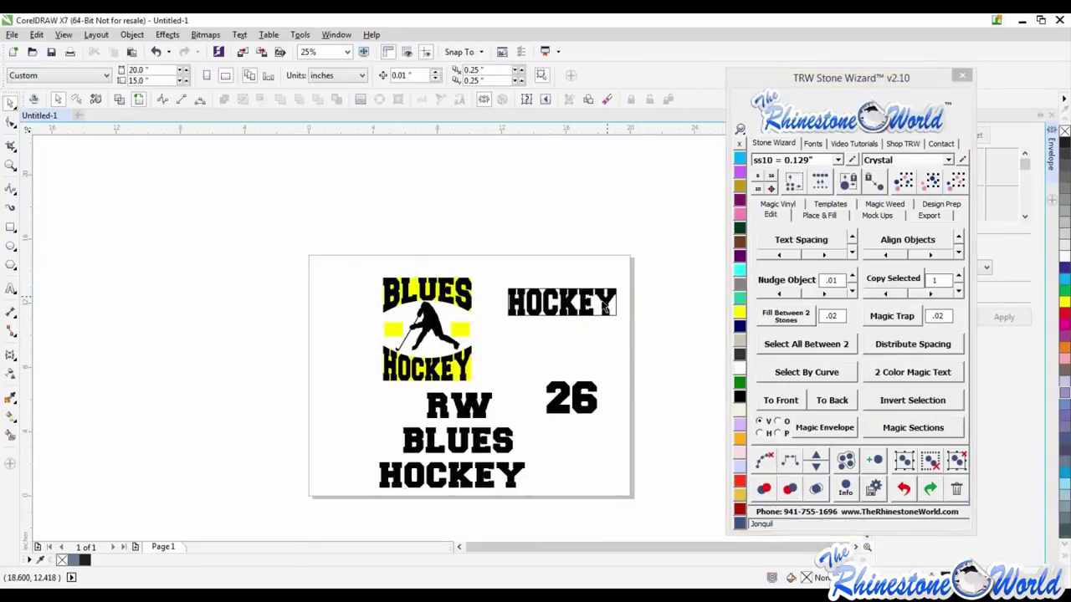
scroll(604, 301, up, 1)
scroll(608, 391, down, 1)
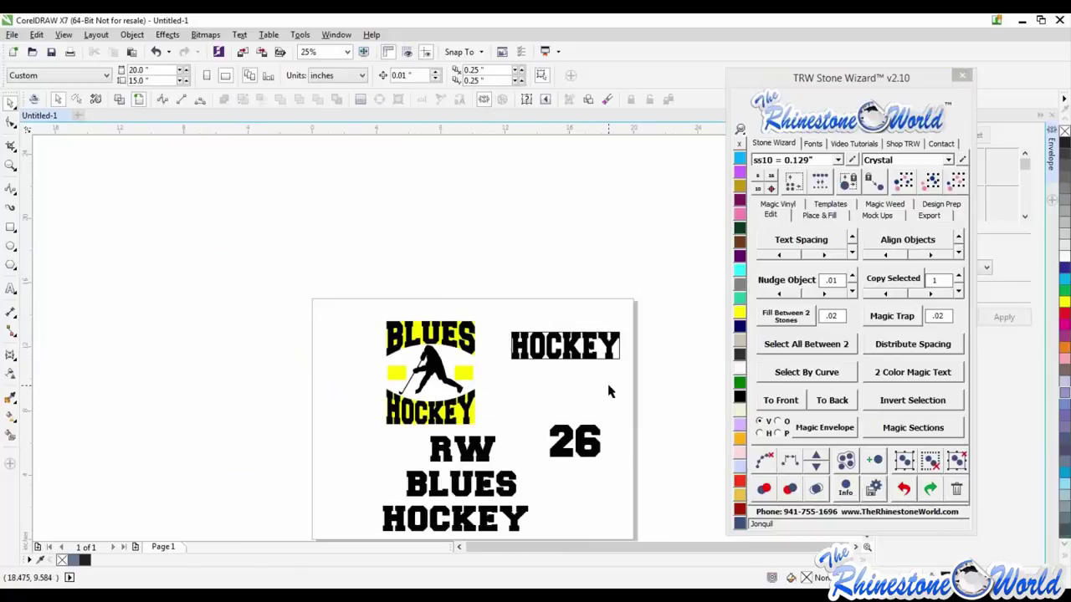
key(ctrl+z)
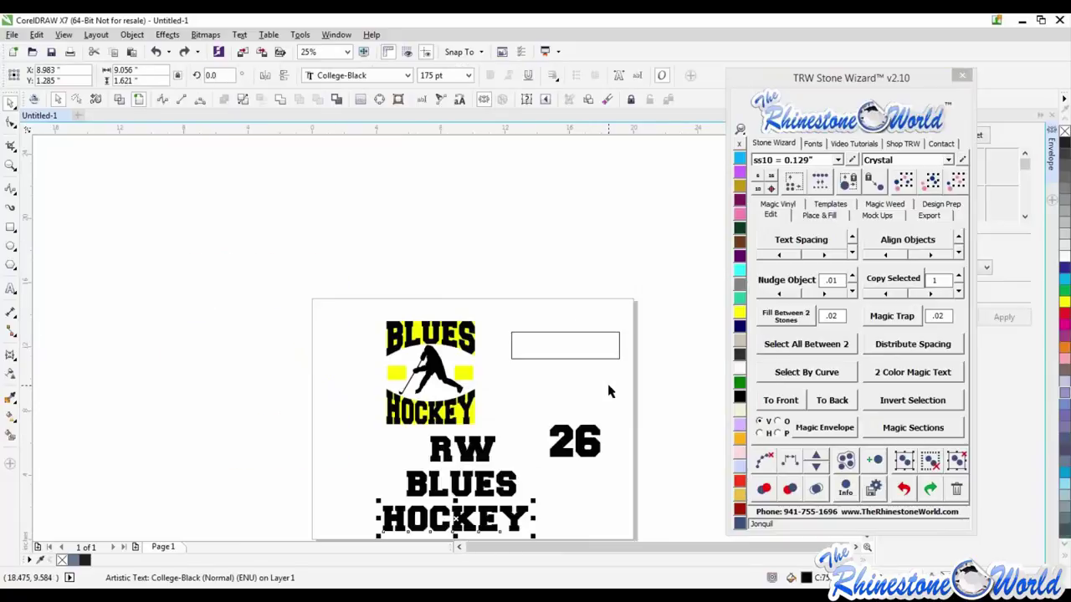
Add a Single Arc envelope to the rectangle and bend its top and bottom edges upward into an arch
click(578, 354)
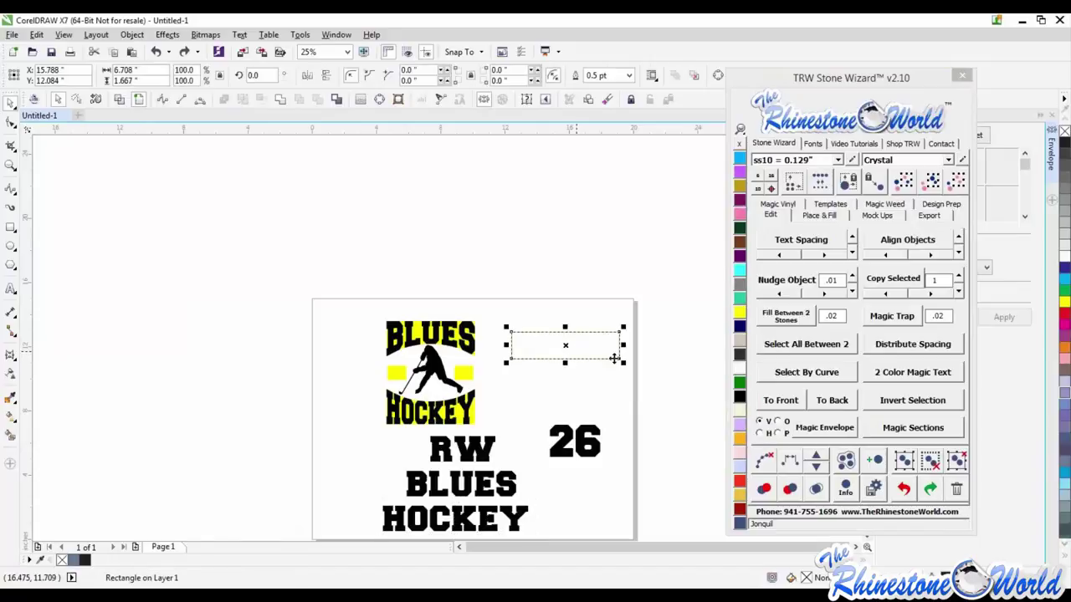
drag(811, 79, 704, 77)
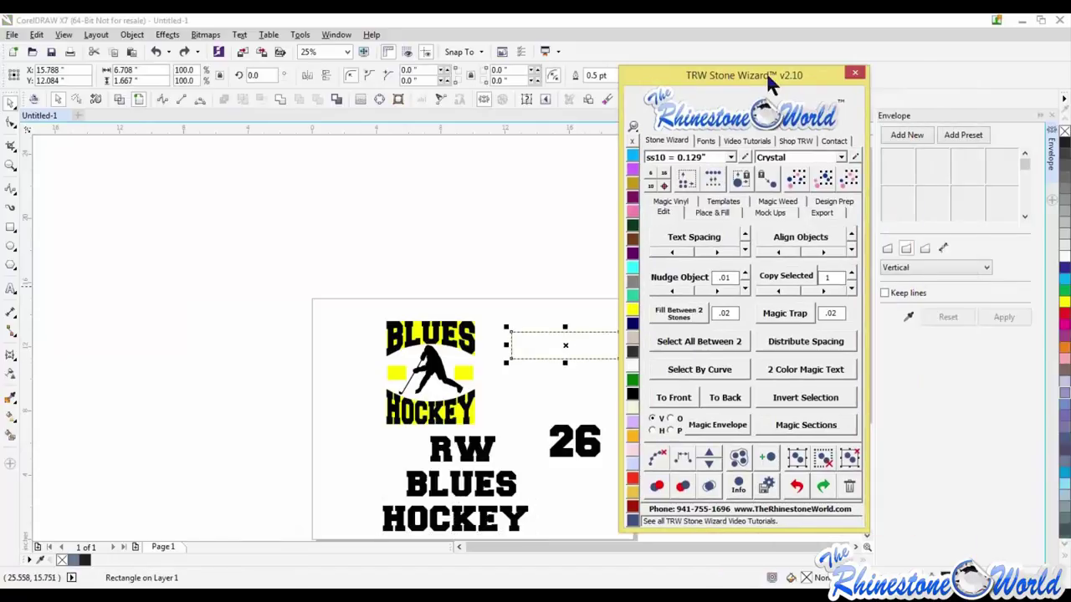
click(903, 138)
drag(567, 361, 567, 355)
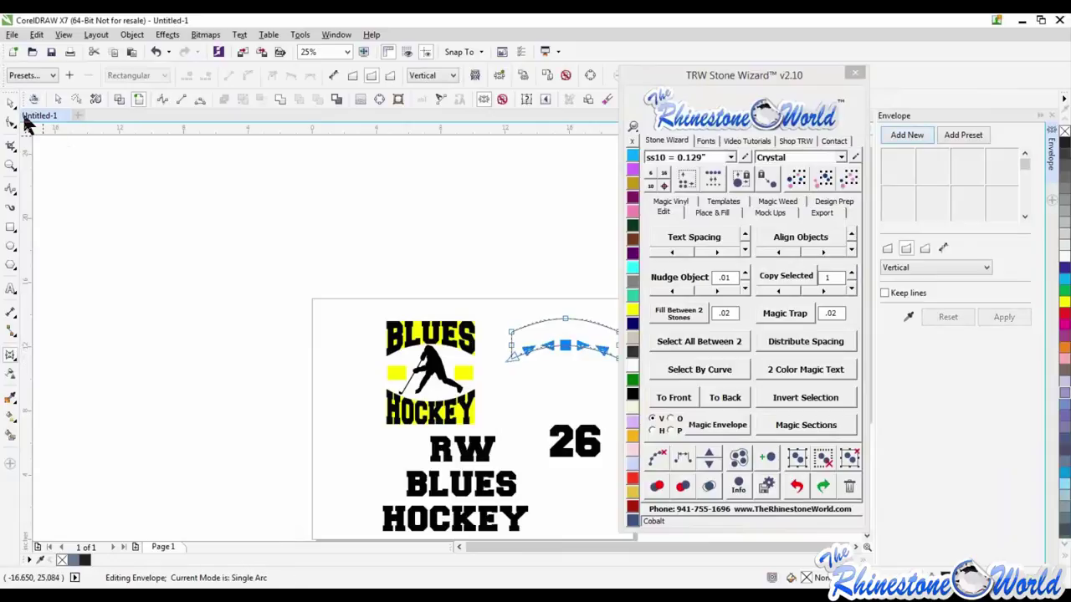
key(space)
key(Escape)
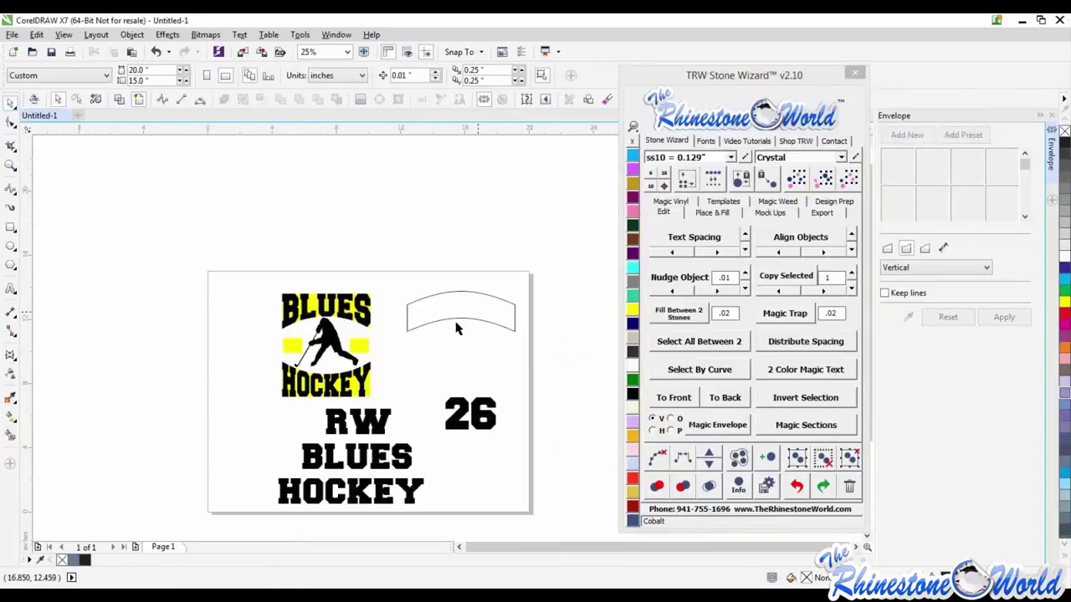
Fit HOCKEY into the arched rectangle with Magic Envelope, then undo back to the straight rectangle
click(386, 504)
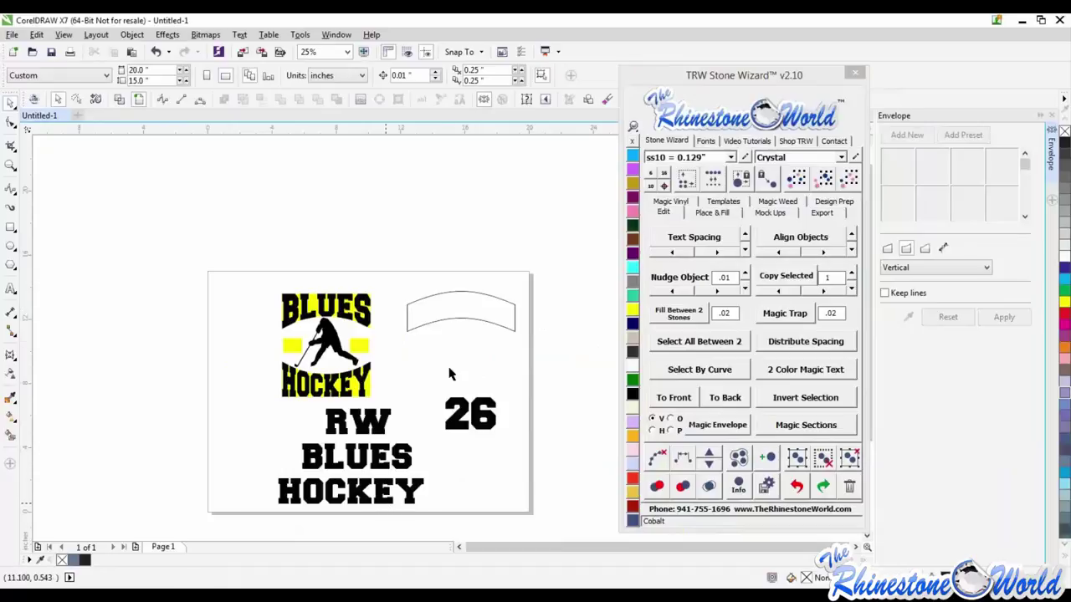
shift+click(473, 311)
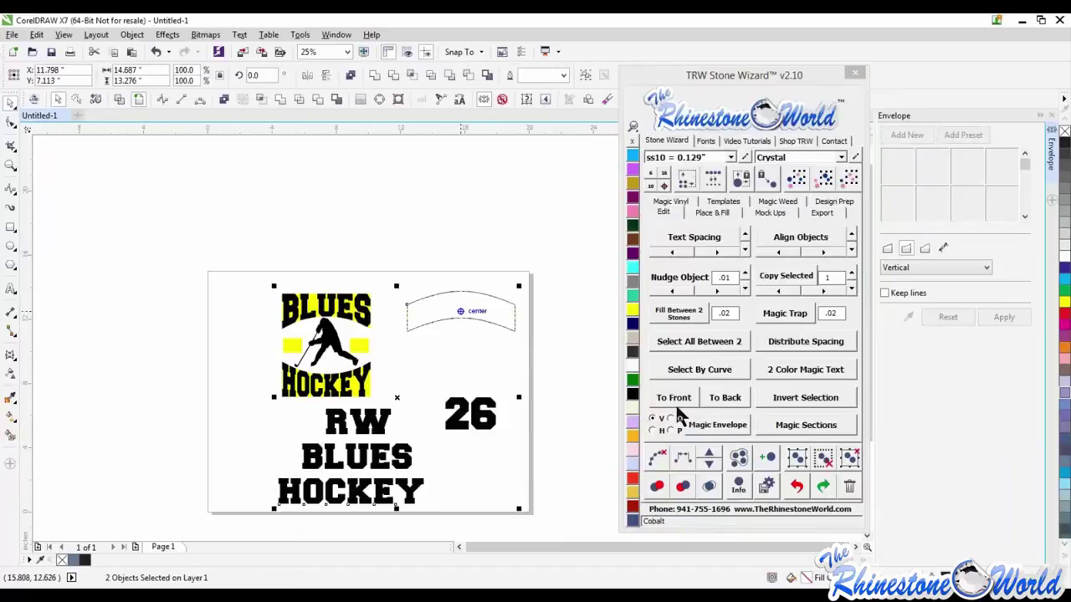
click(702, 428)
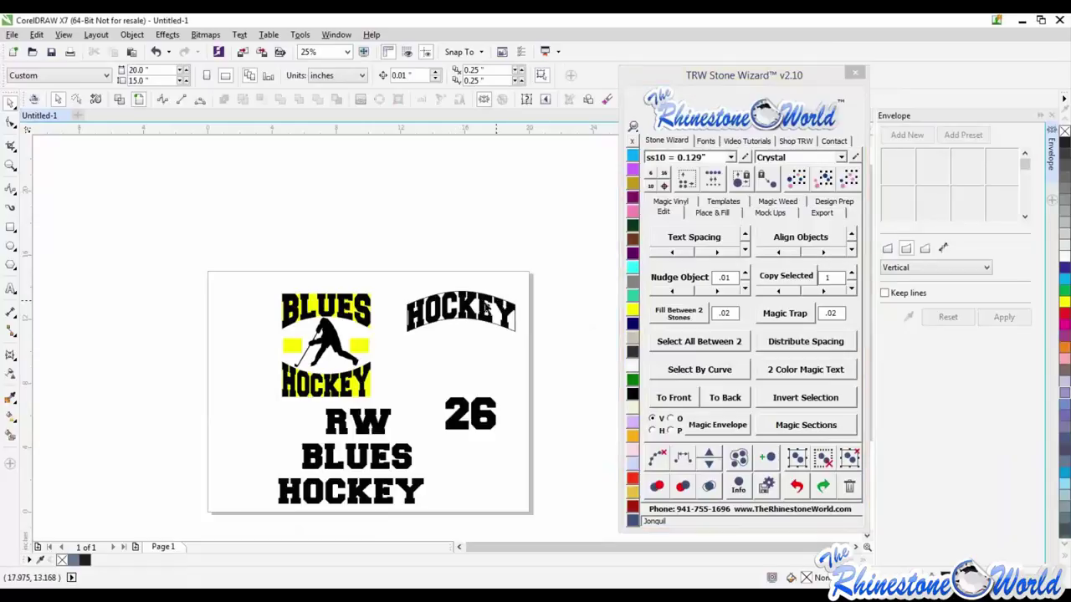
key(ctrl+z)
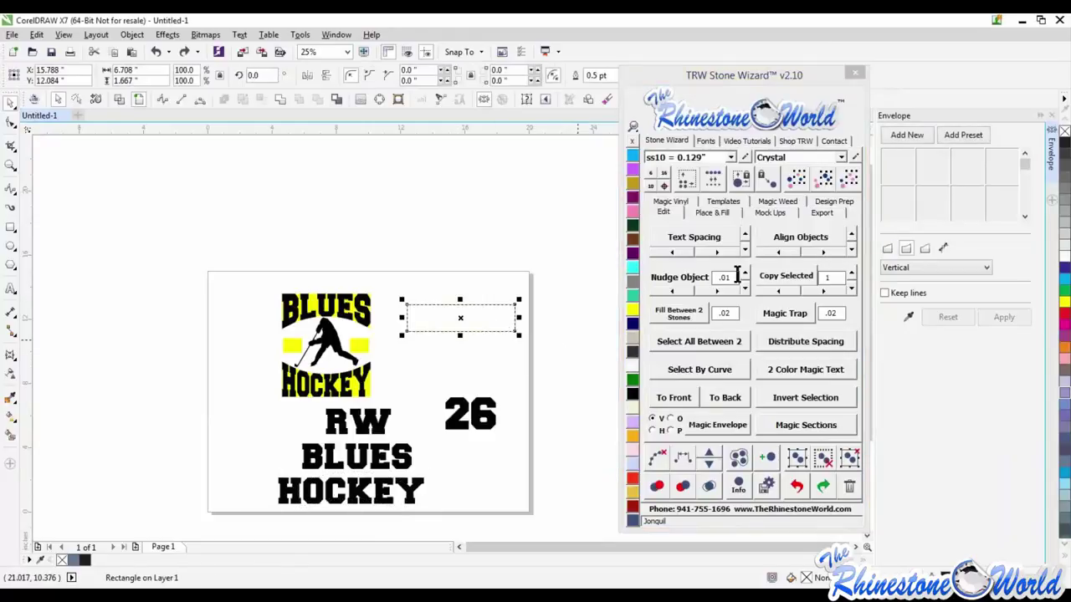
Add a Single Arc envelope to the rectangle and bend its top edge upward and bottom edge downward into a bulged shape
click(908, 136)
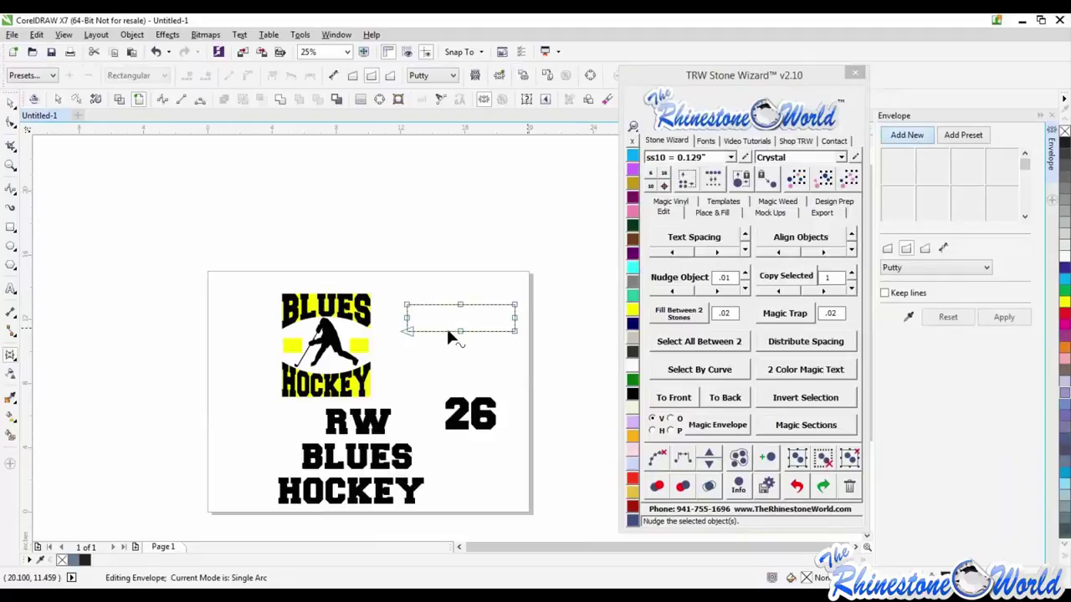
drag(460, 331, 468, 367)
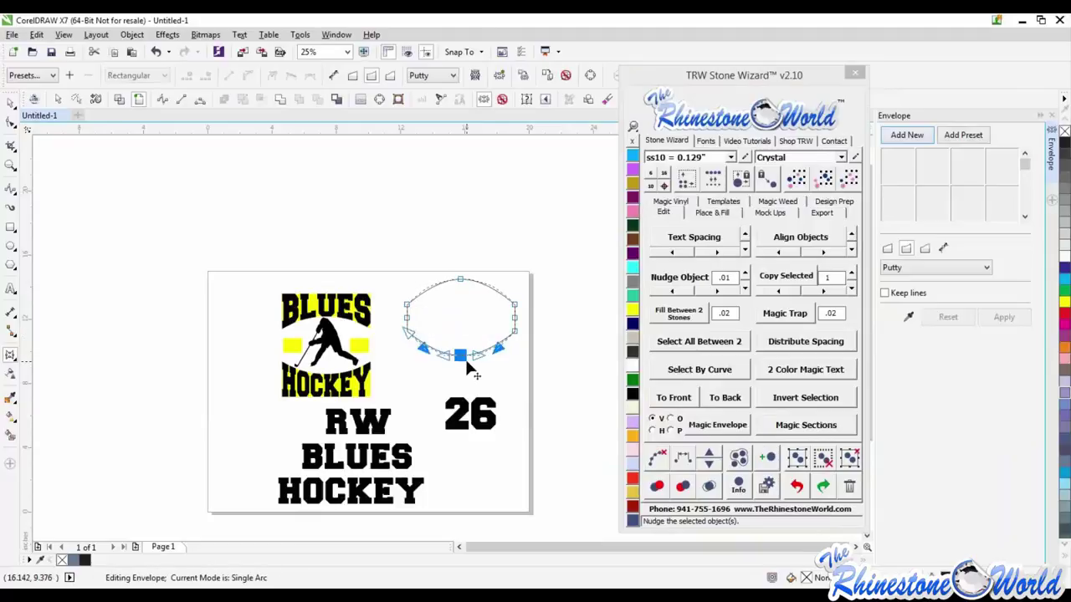
click(10, 103)
click(325, 184)
Fit HOCKEY into the bulged rectangle with Magic Envelope, then undo the fitting
click(413, 485)
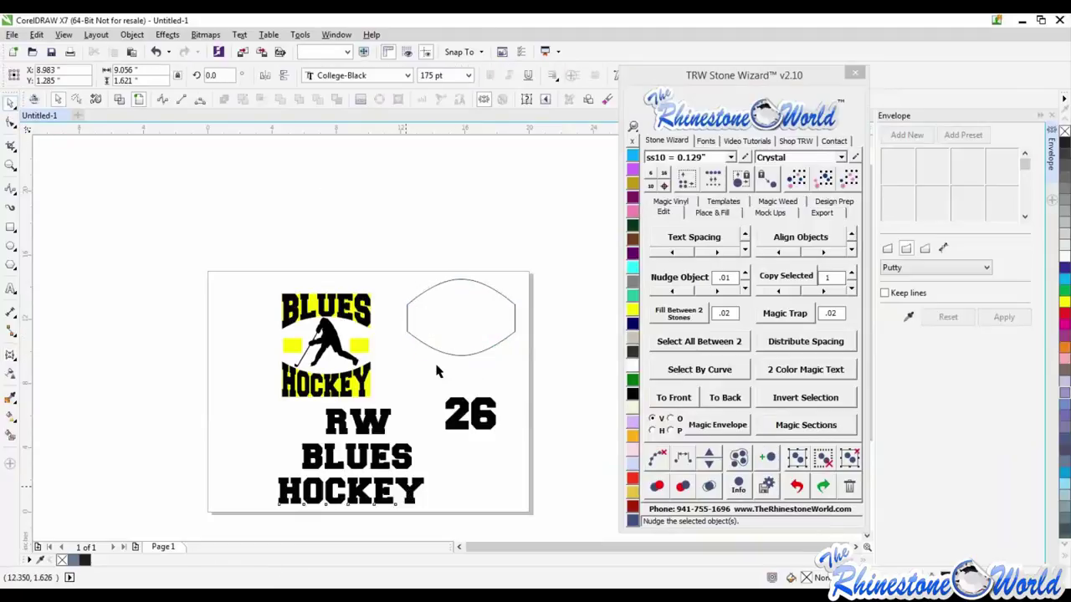
shift+click(437, 352)
click(713, 425)
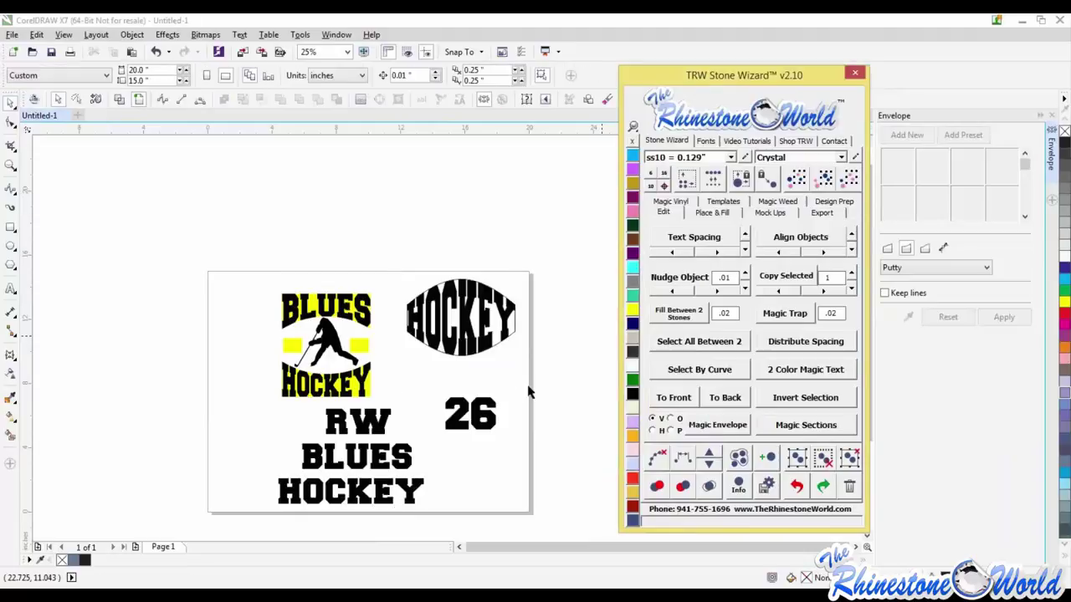
scroll(435, 318, up, 1)
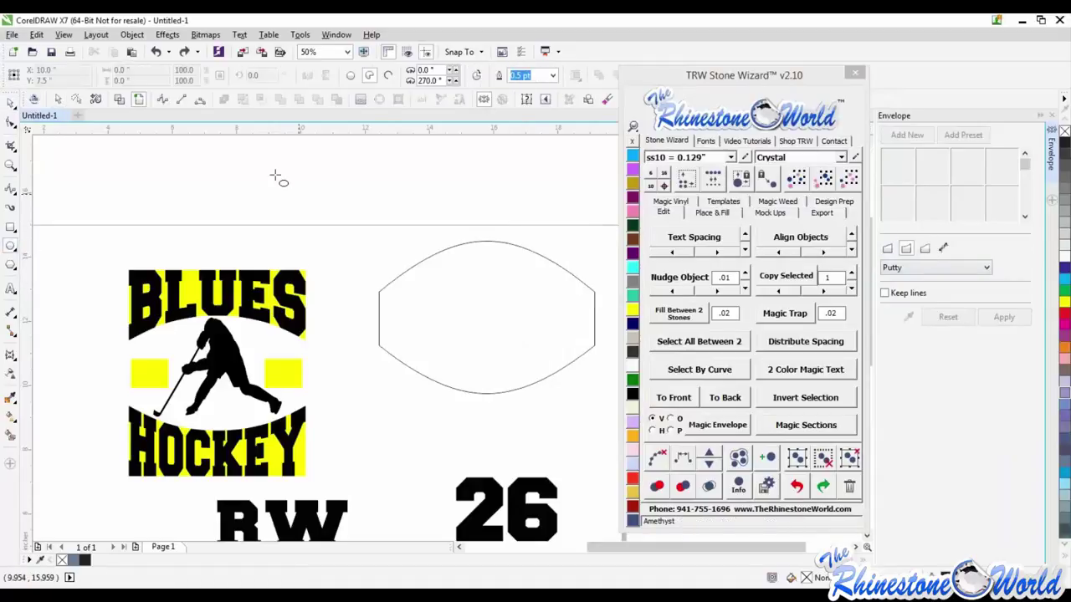
Draw an ellipse about 7.9 by 2.0 inches above the bulged shape and turn it from a pie into a full ellipse
drag(275, 171, 536, 244)
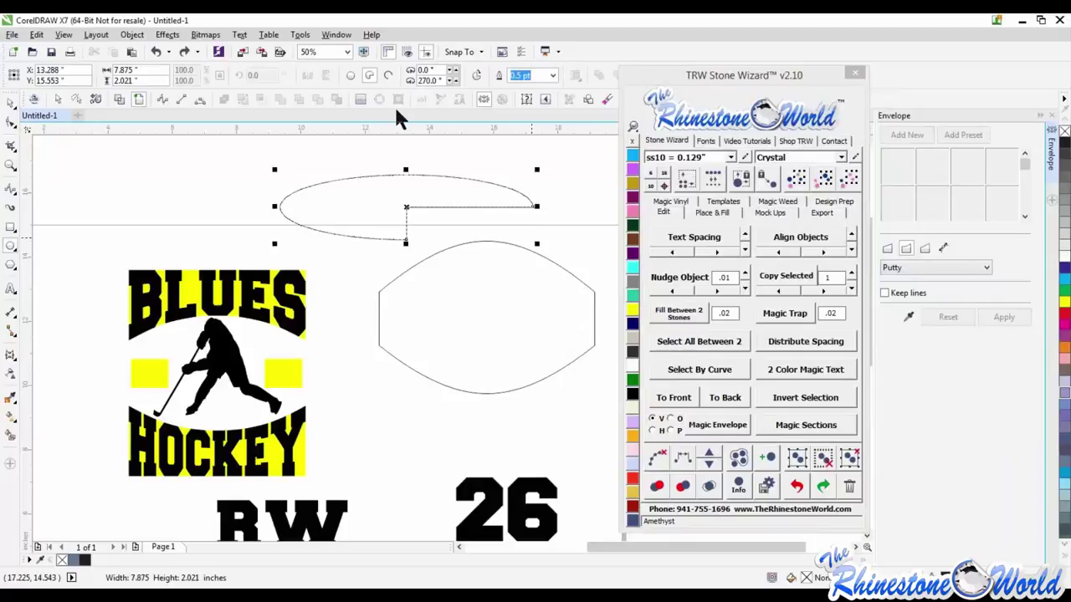
click(351, 75)
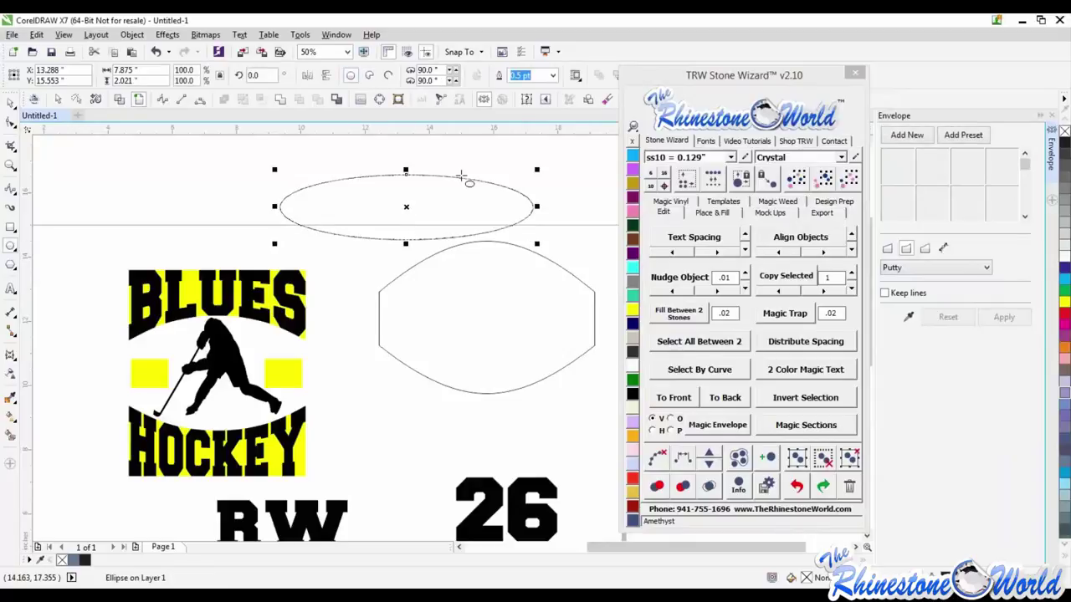
click(11, 104)
Fit the loose HOCKEY text into the full ellipse with Magic Envelope
scroll(399, 327, down, 1)
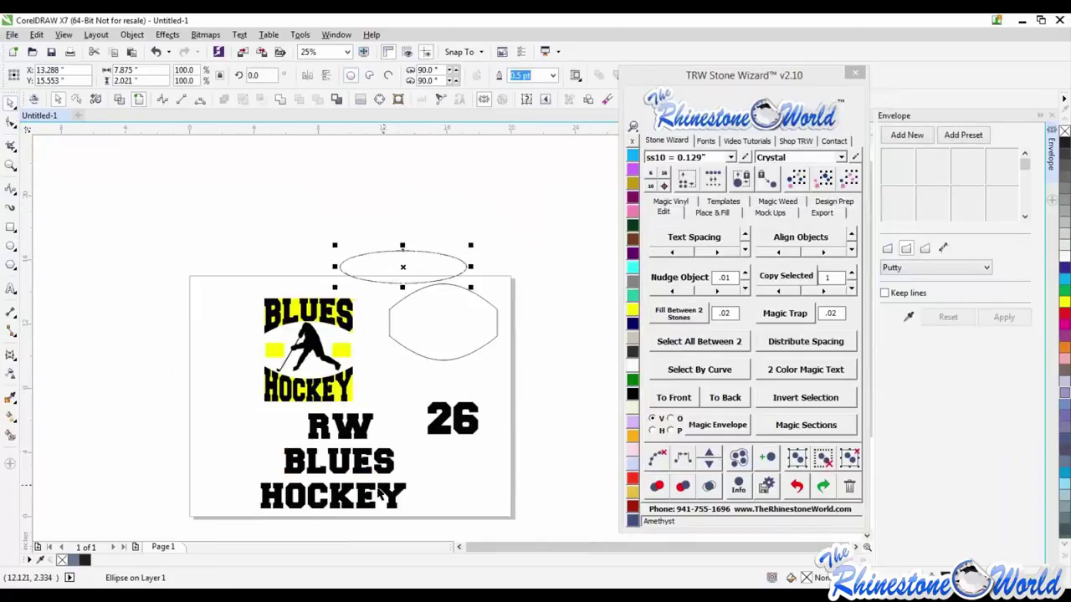
key(Tab)
shift+click(415, 260)
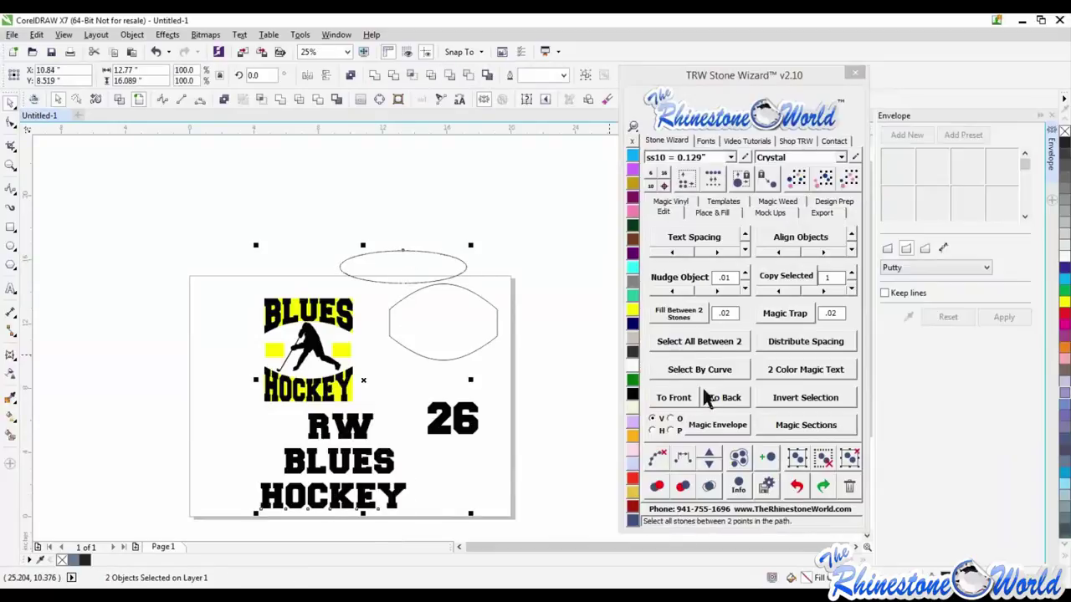
click(707, 428)
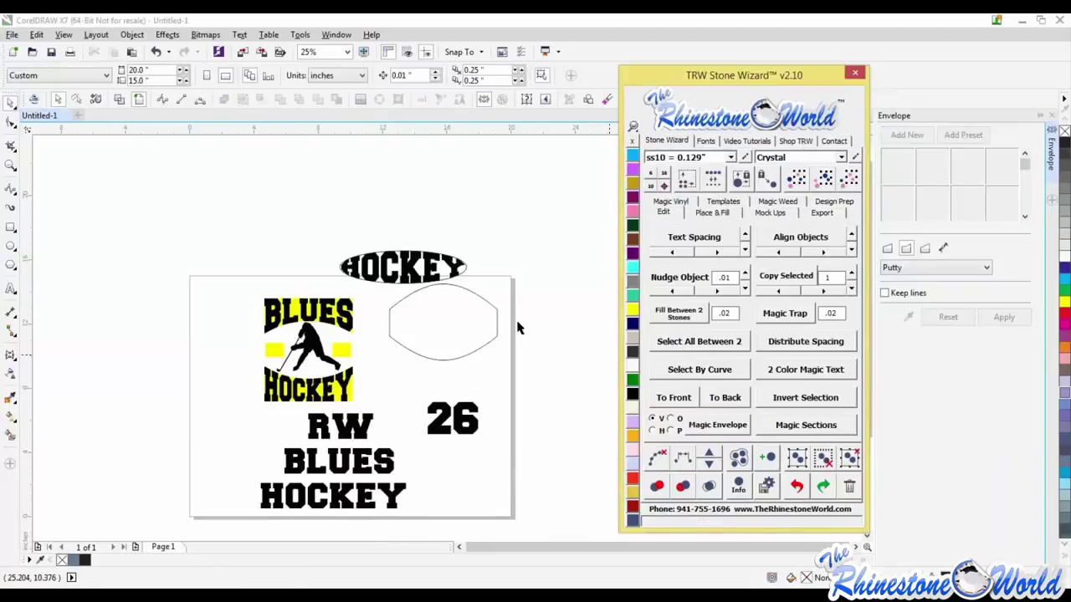
scroll(402, 265, up, 1)
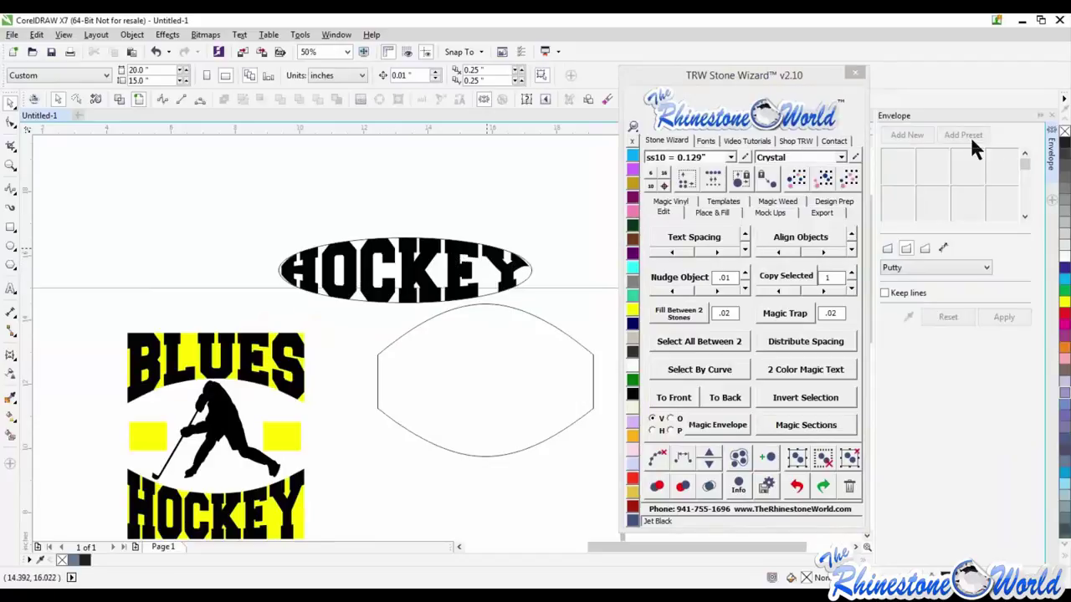
Add a new Single Arc envelope to the bulged shape and bend its bottom edge upward to form an arch
scroll(381, 279, down, 1)
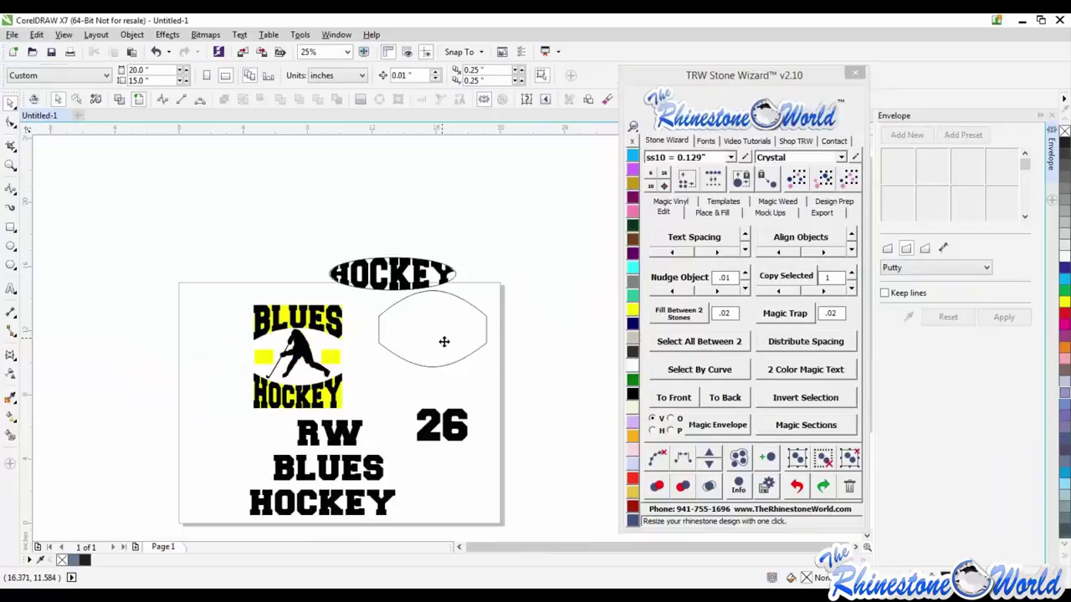
click(444, 341)
click(896, 132)
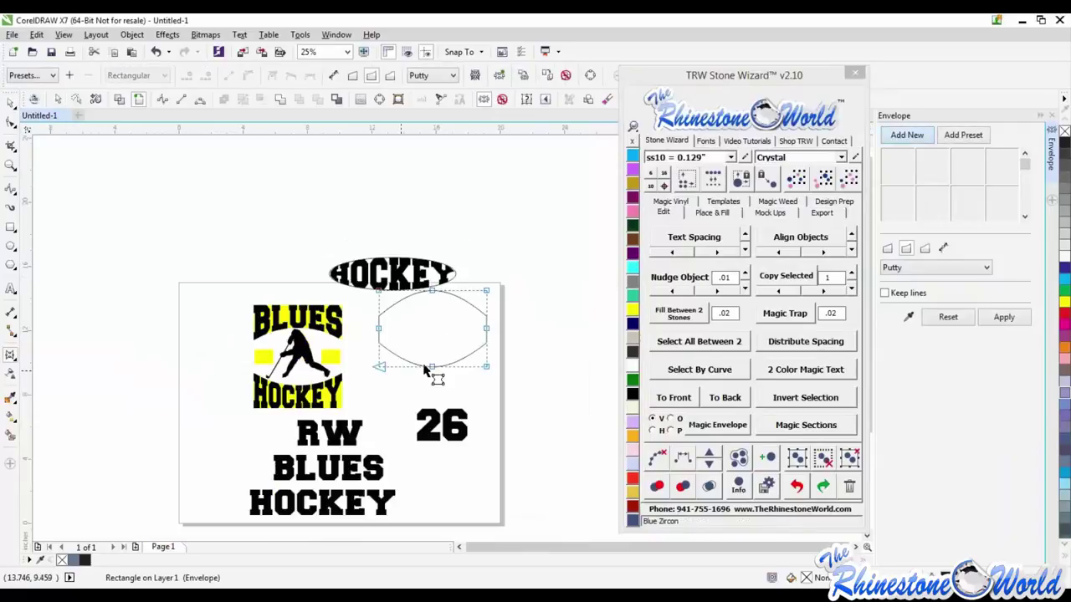
drag(428, 368, 441, 311)
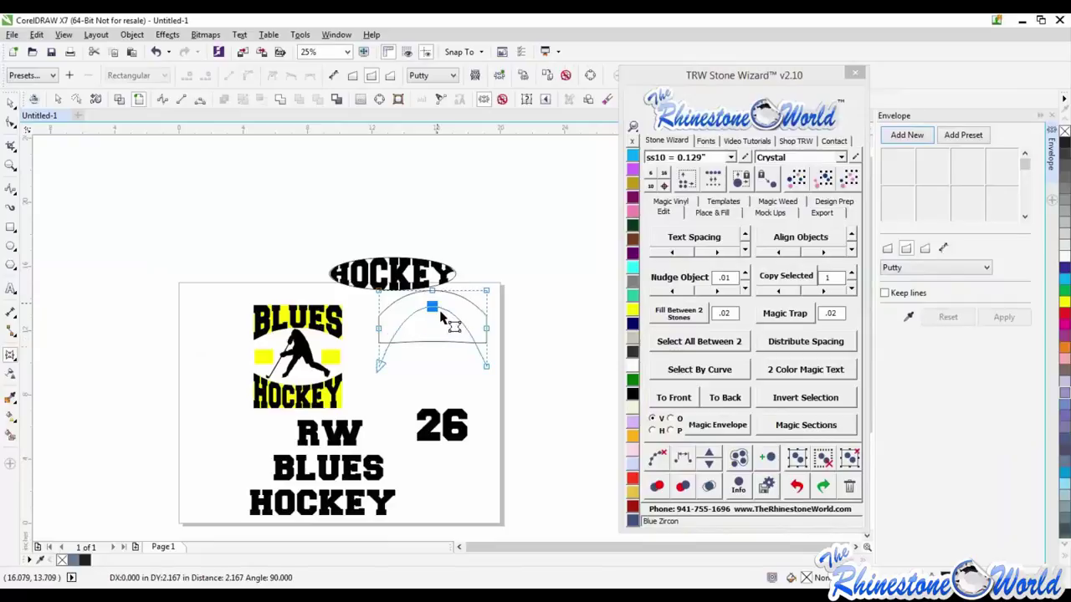
click(12, 103)
click(292, 231)
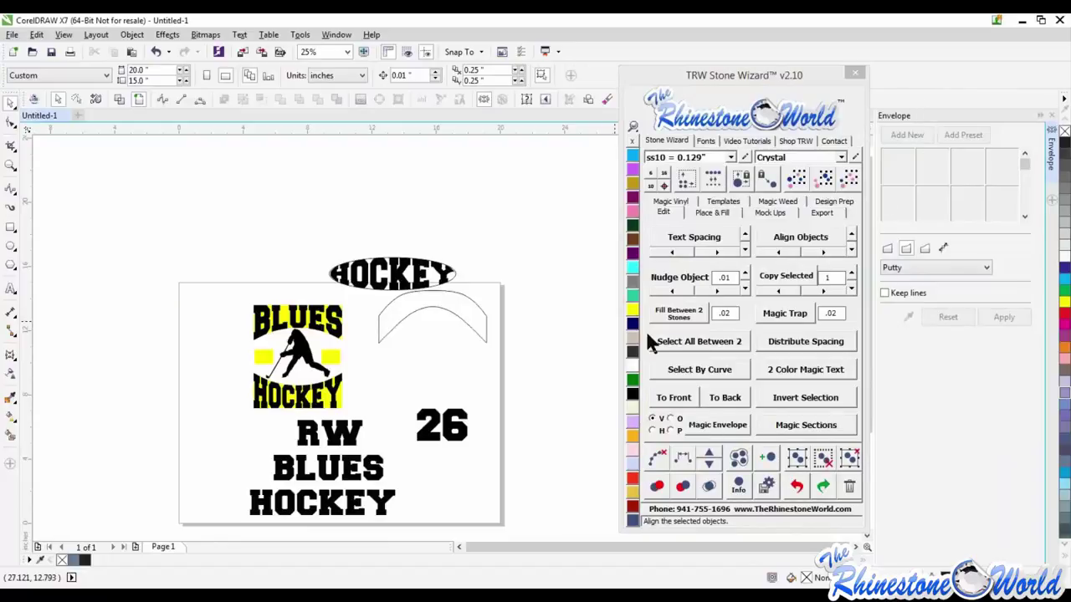
Delete the arched shape and the ellipse together with its fitted HOCKEY text
click(478, 333)
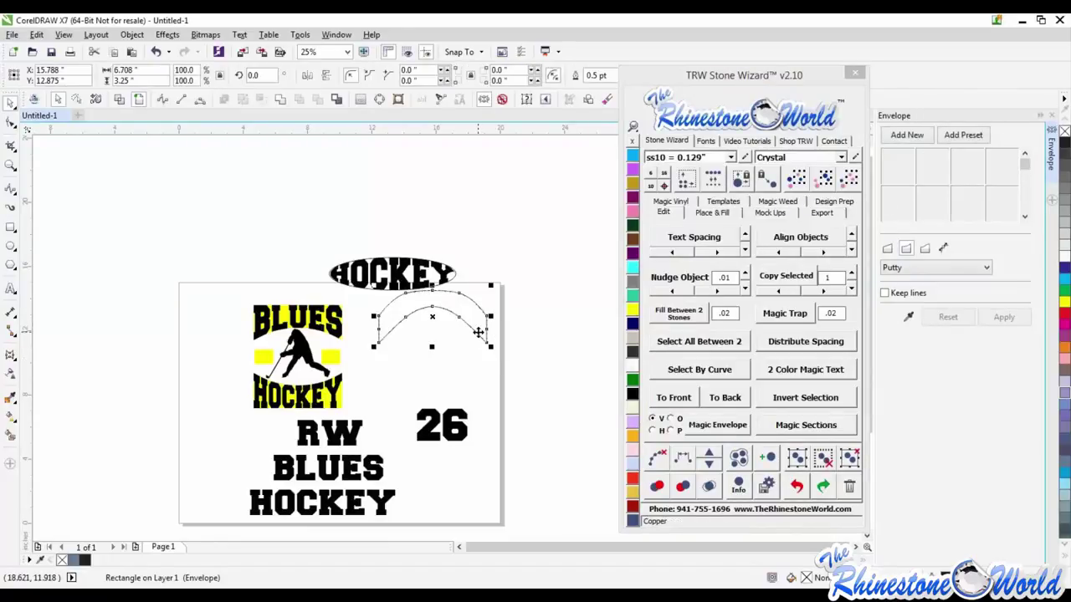
click(477, 337)
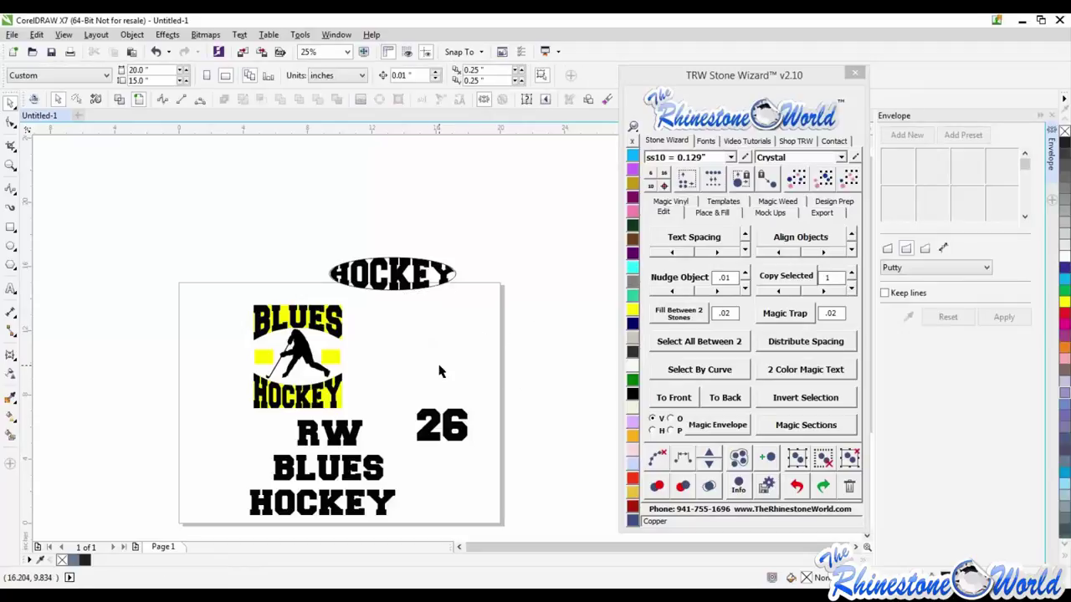
drag(478, 228, 285, 299)
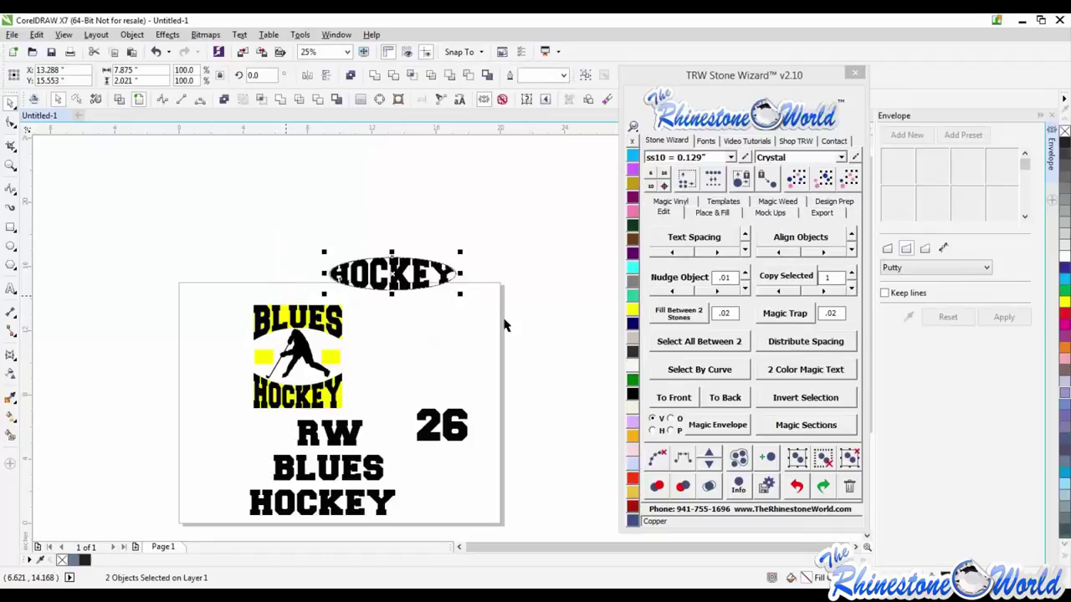
key(Delete)
Move the hockey player silhouette out of the BLUES HOCKEY design to the empty area above the loose 26
scroll(293, 356, up, 1)
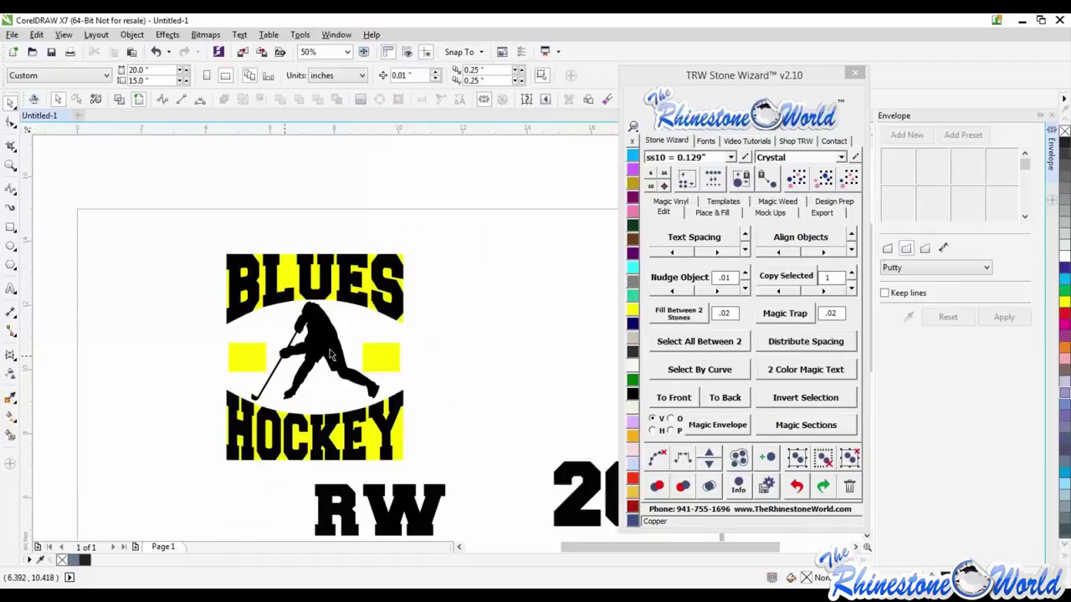
drag(326, 355, 531, 322)
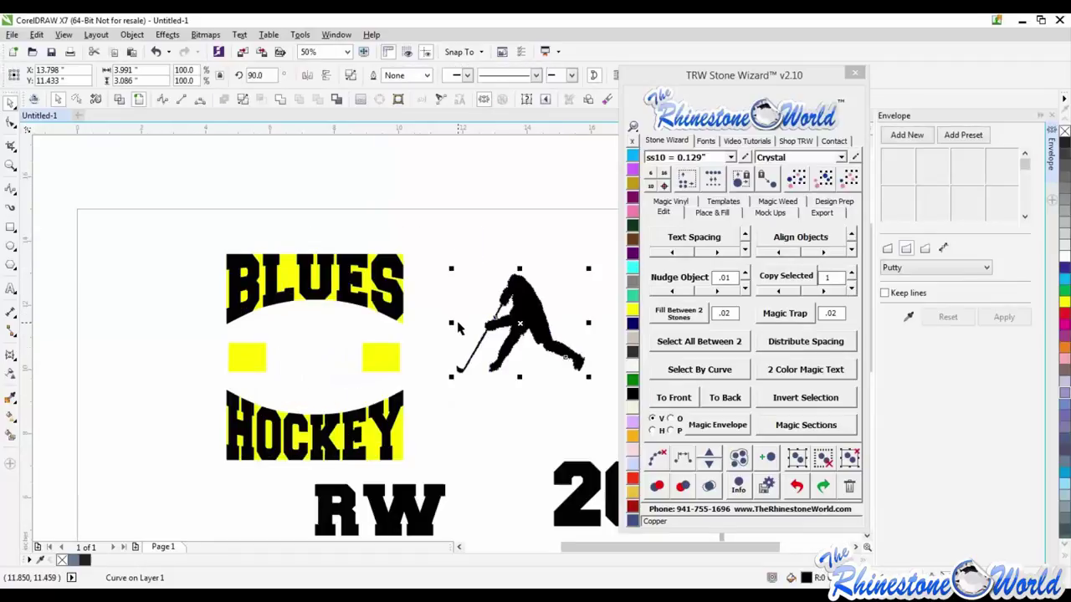
scroll(433, 328, down, 1)
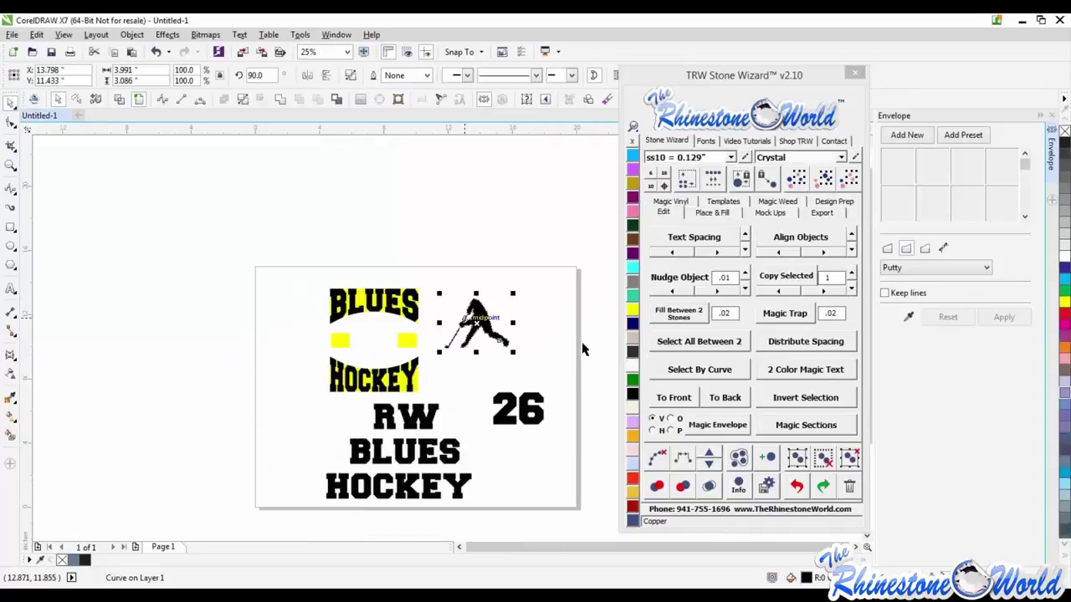
click(542, 325)
scroll(503, 324, up, 1)
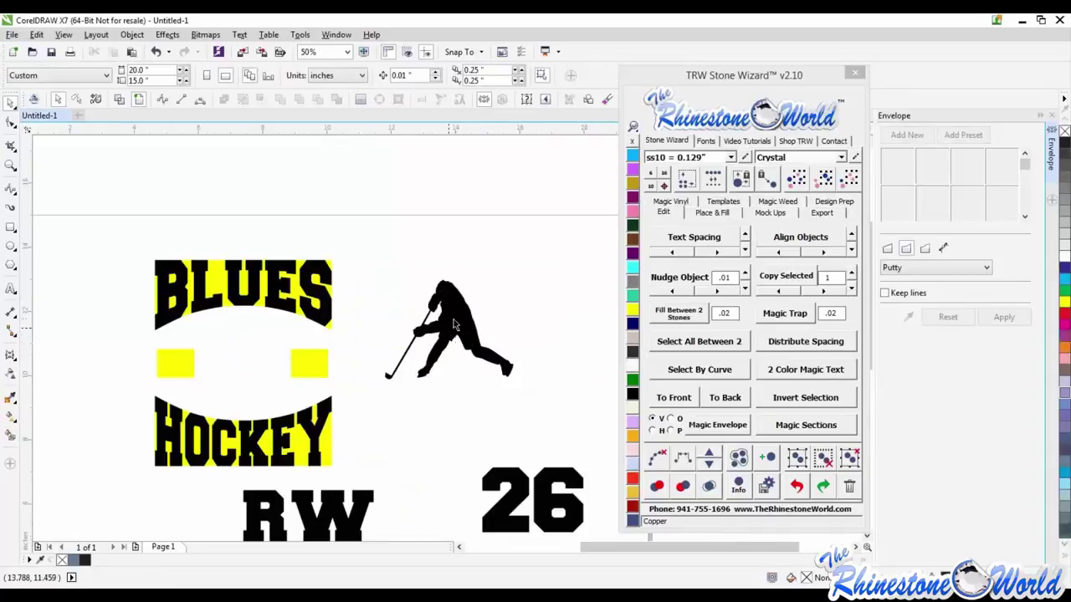
click(501, 334)
Fill the separated hockey player silhouette with the yellow Citrine color
scroll(505, 332, down, 1)
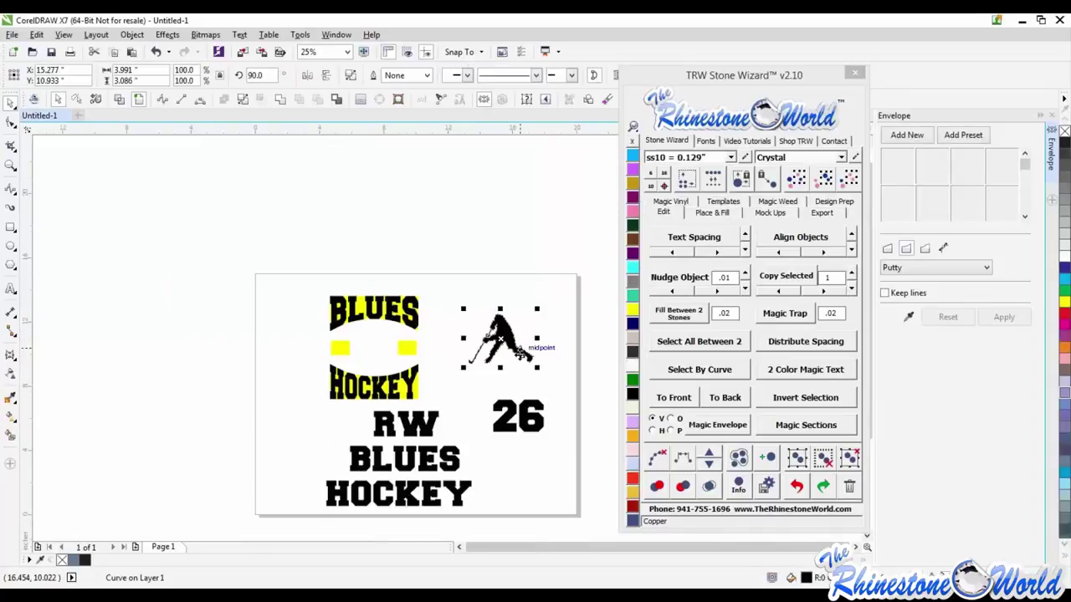
click(633, 309)
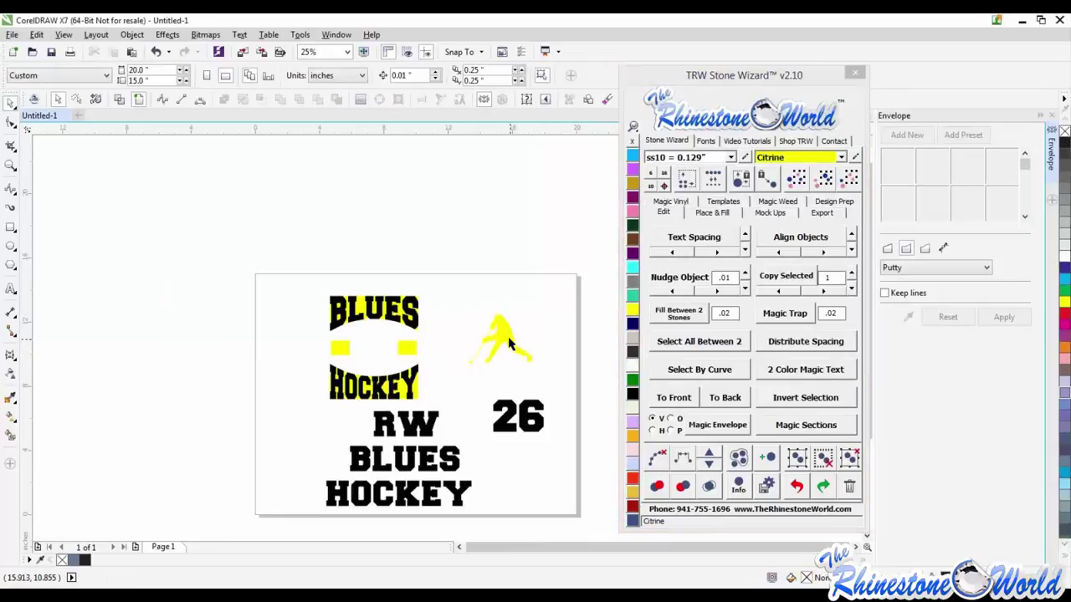
click(468, 454)
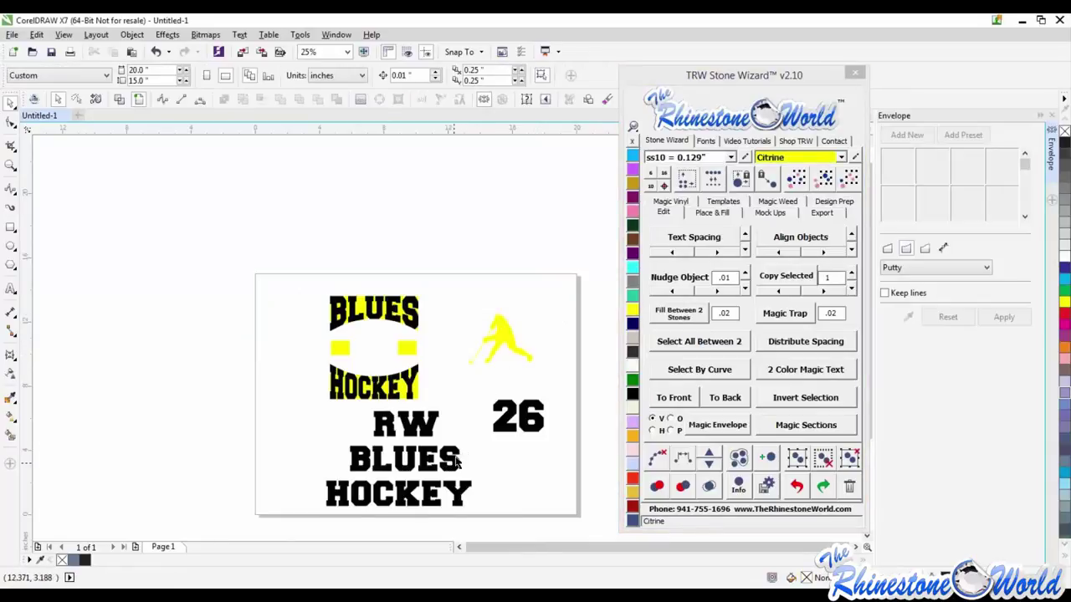
Try to fit the loose 26 into the yellow hockey player silhouette with Magic Envelope
click(505, 422)
shift+click(504, 336)
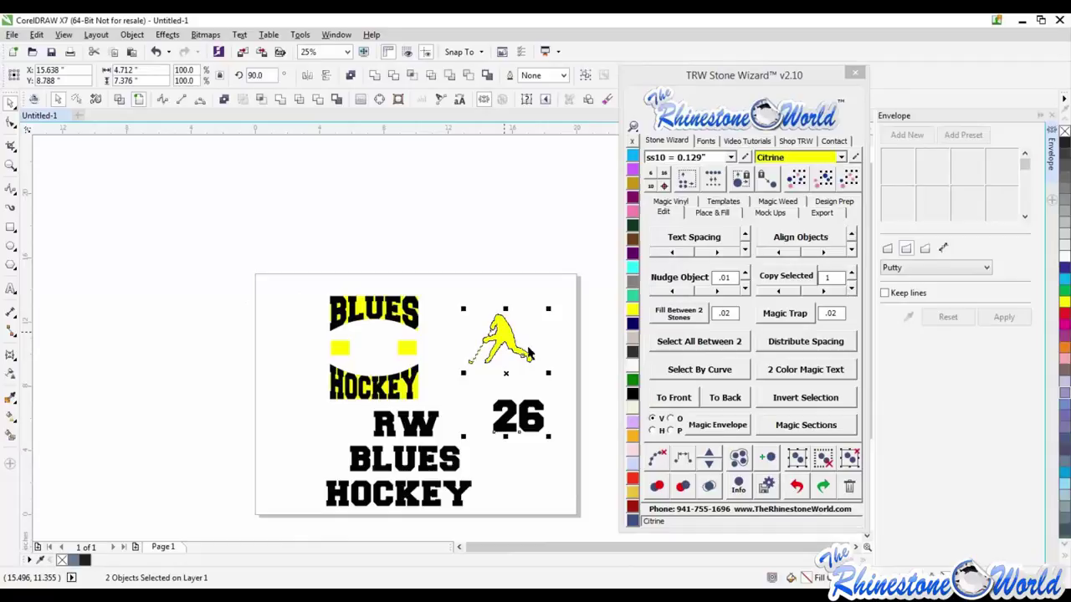
click(715, 427)
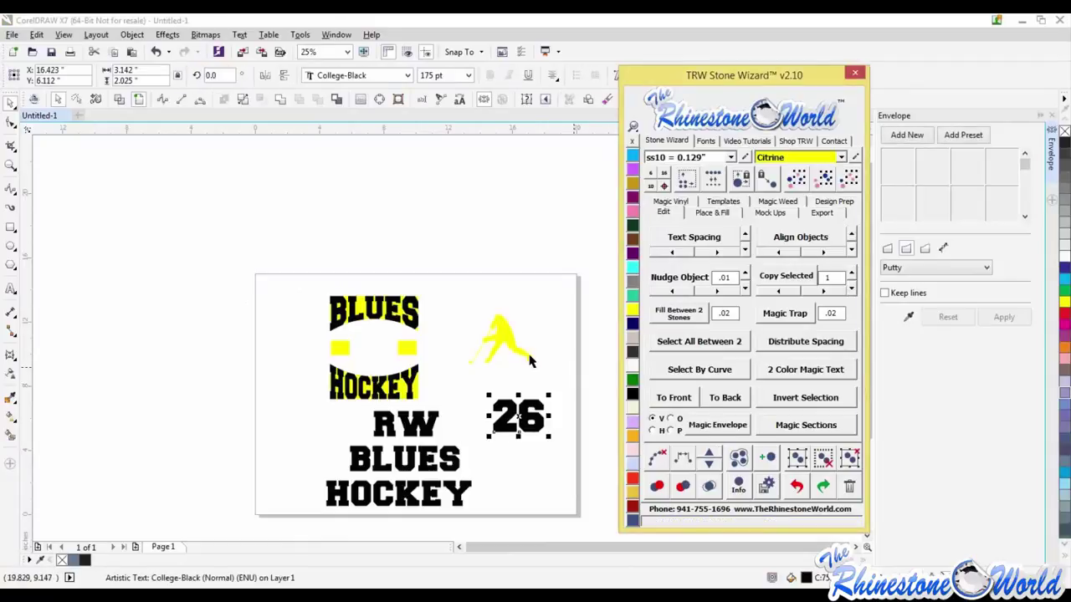
click(530, 360)
Create a slate-blue copy of the yellow player with Smart Fill and a 0.5 pt outline, and place it beside the original across the page edge
scroll(529, 359, up, 1)
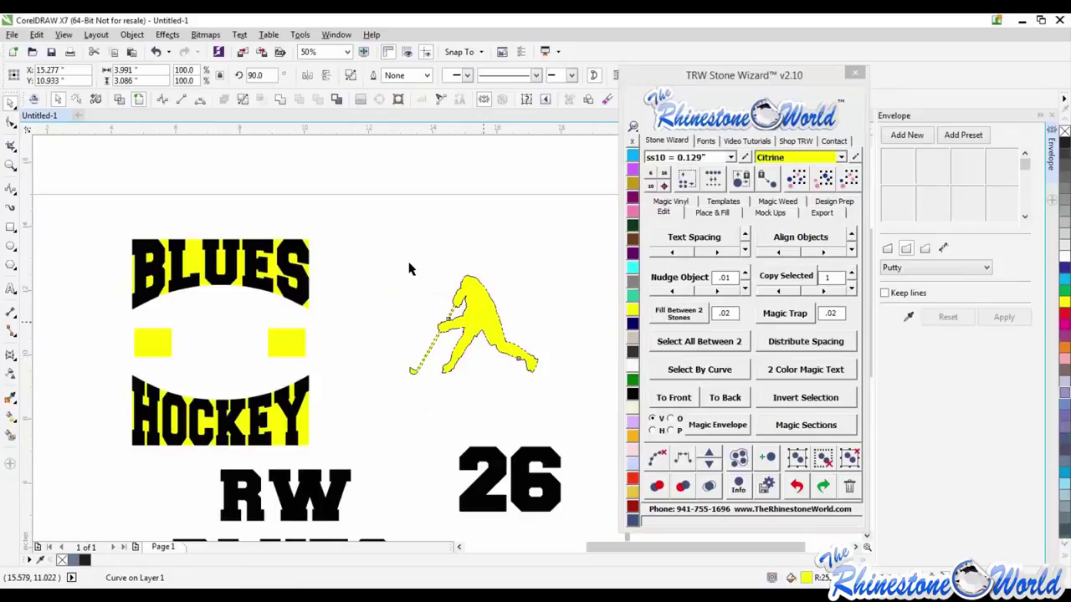
click(494, 281)
click(10, 437)
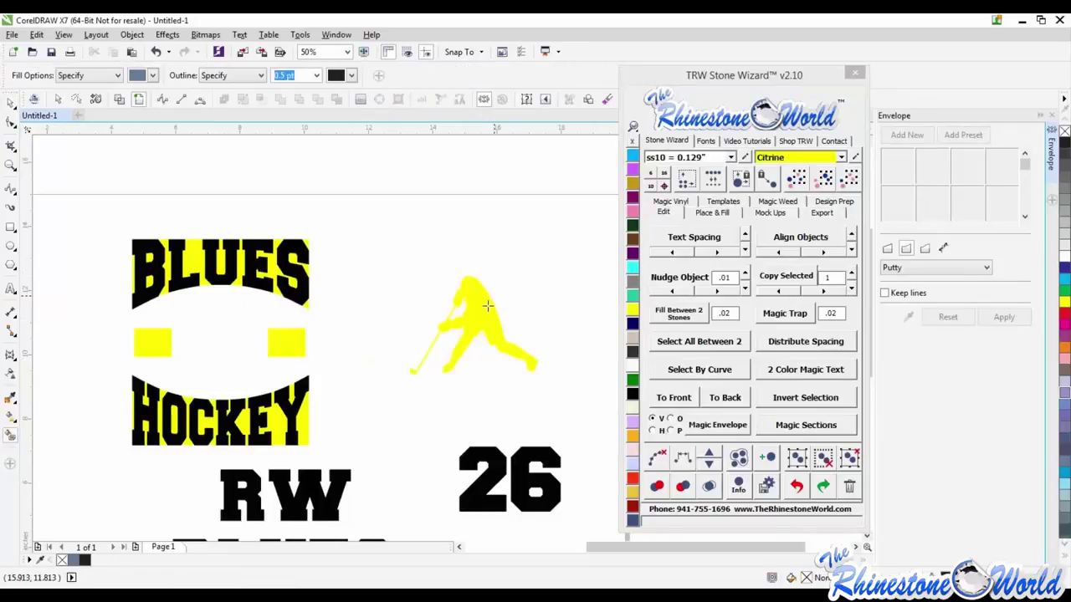
click(481, 308)
click(11, 113)
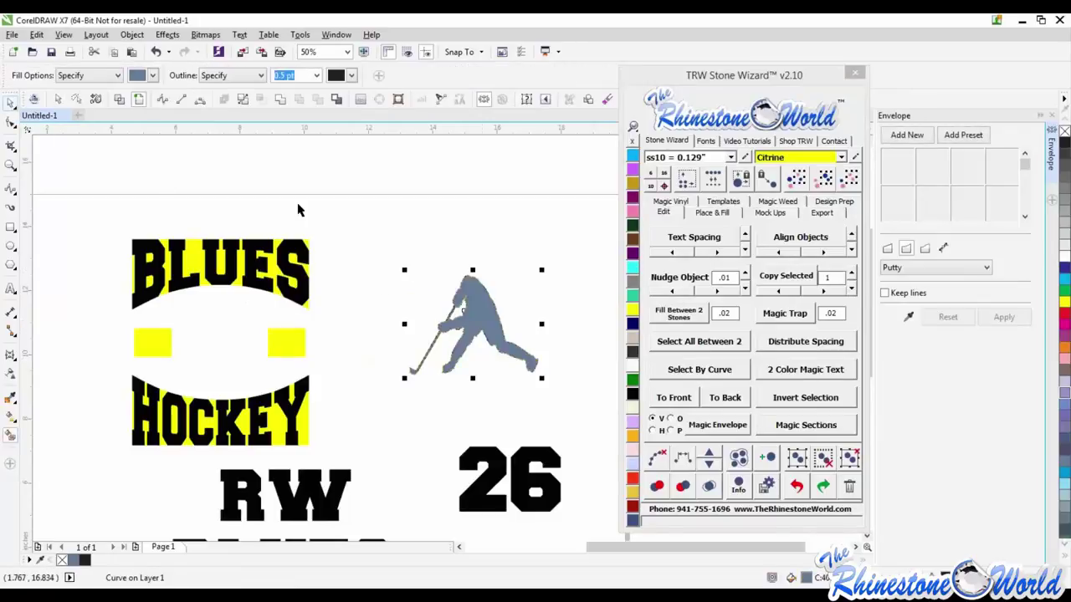
scroll(364, 258, down, 1)
drag(429, 297, 504, 297)
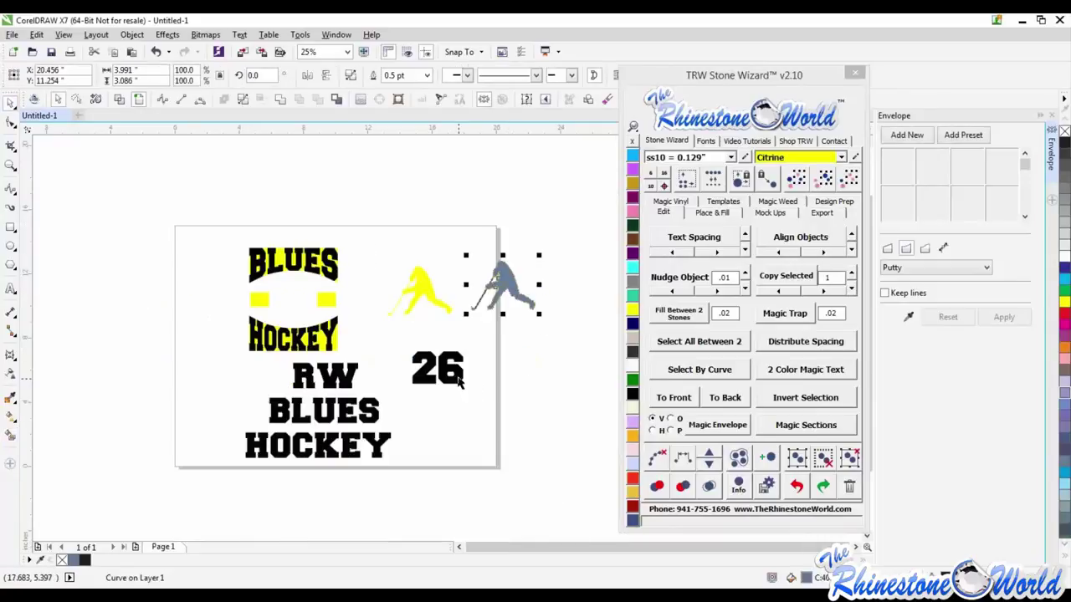
Try to fit the loose 26 into the slate-blue player silhouette with Magic Envelope, then undo the attempt
click(456, 368)
click(714, 428)
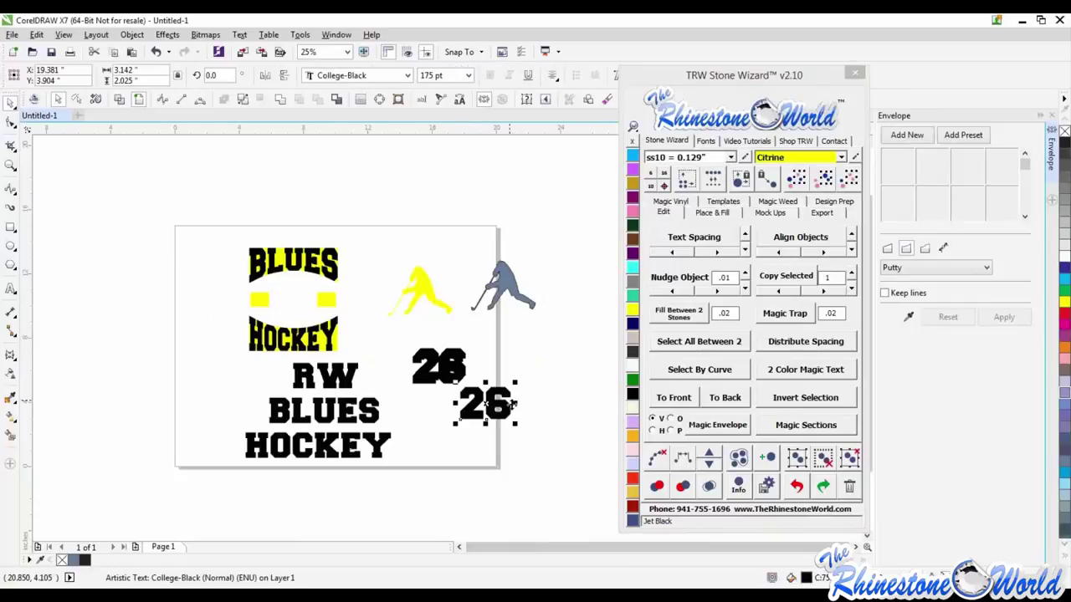
scroll(510, 301, up, 3)
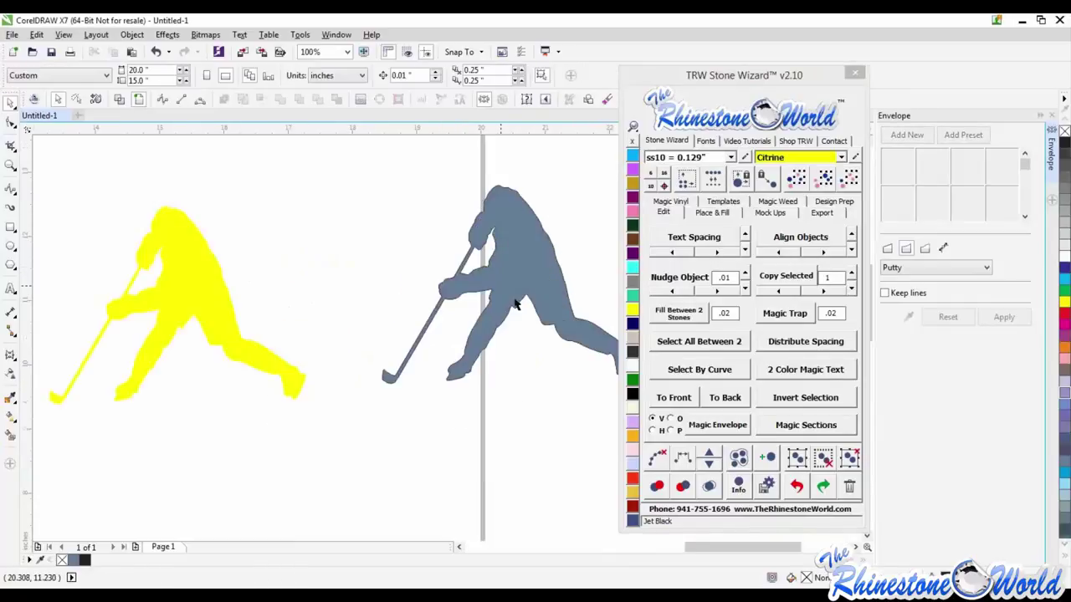
click(515, 305)
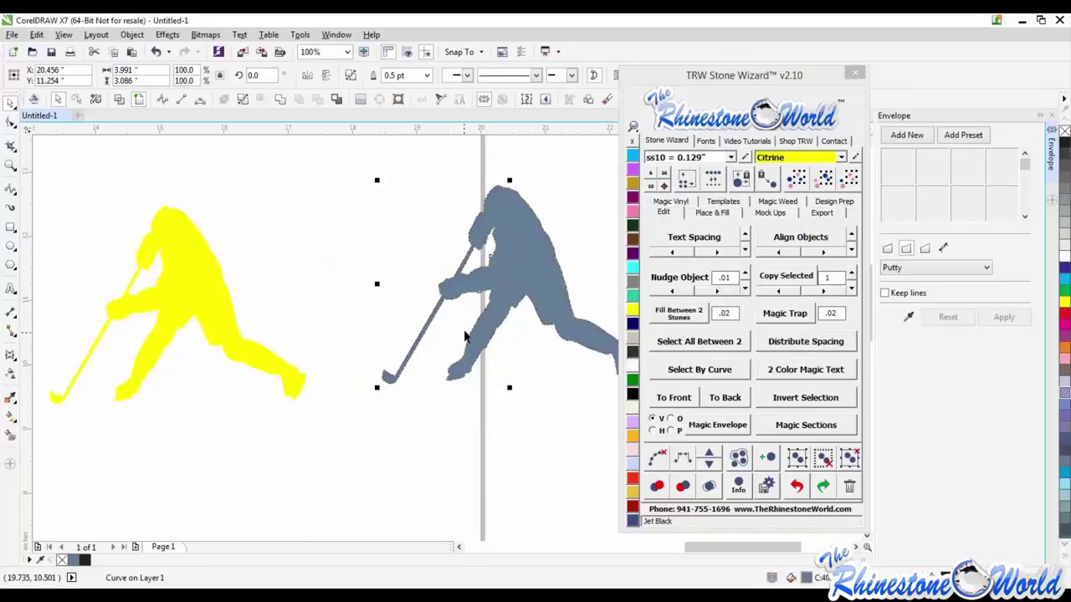
key(Escape)
scroll(468, 378, down, 2)
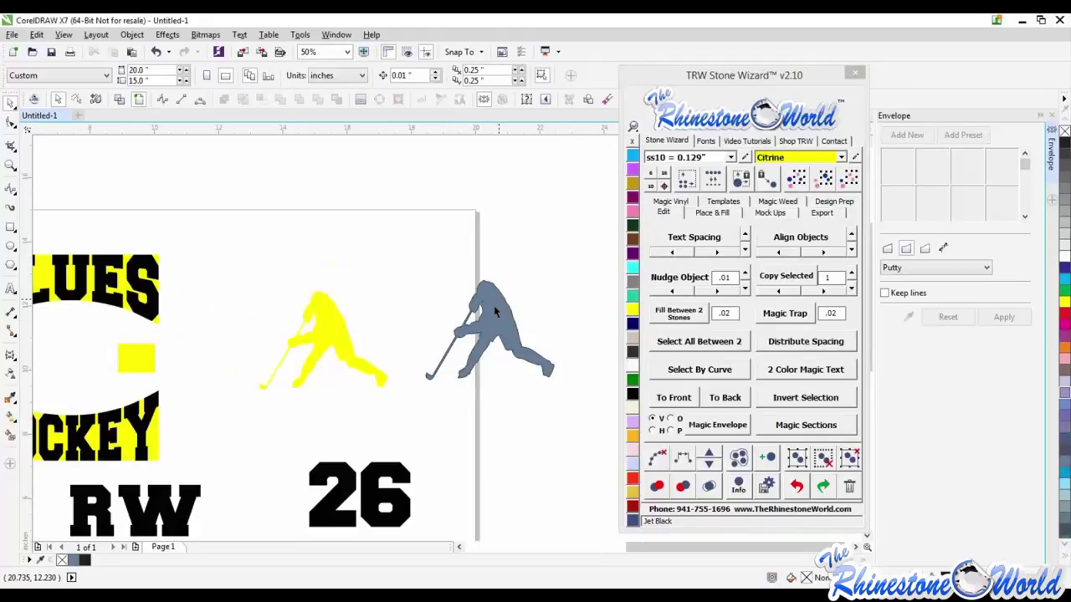
Delete both the slate-blue and the yellow hockey player silhouettes
scroll(493, 310, up, 4)
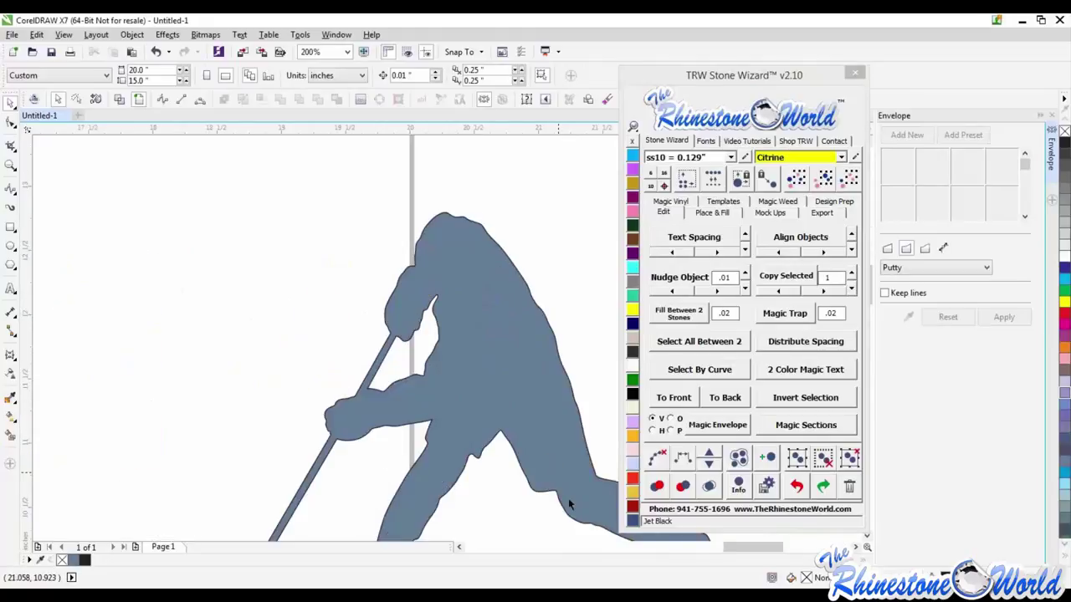
scroll(441, 388, down, 4)
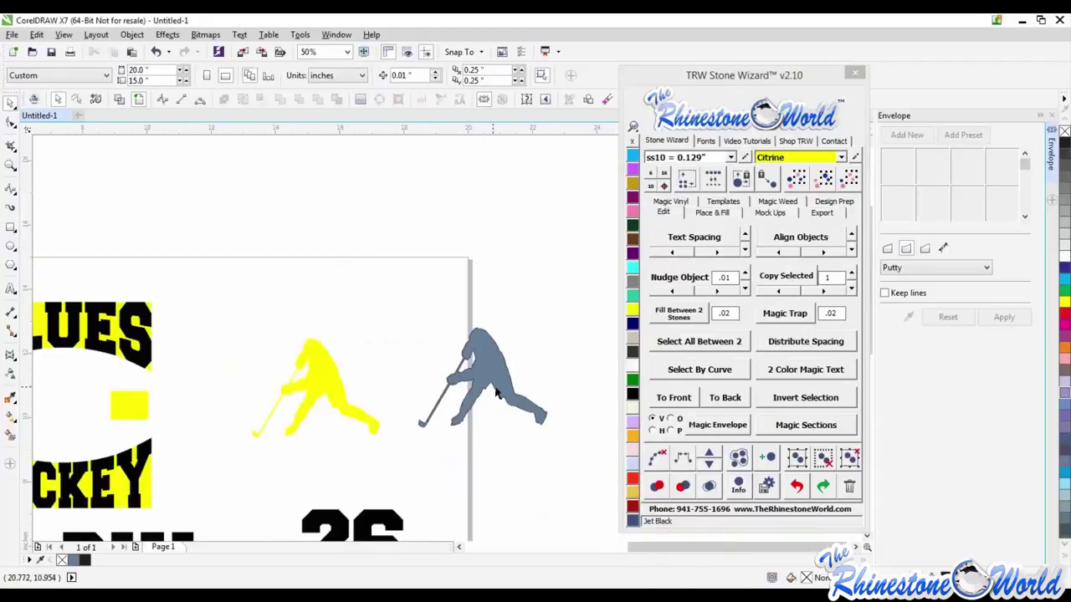
click(503, 378)
key(Delete)
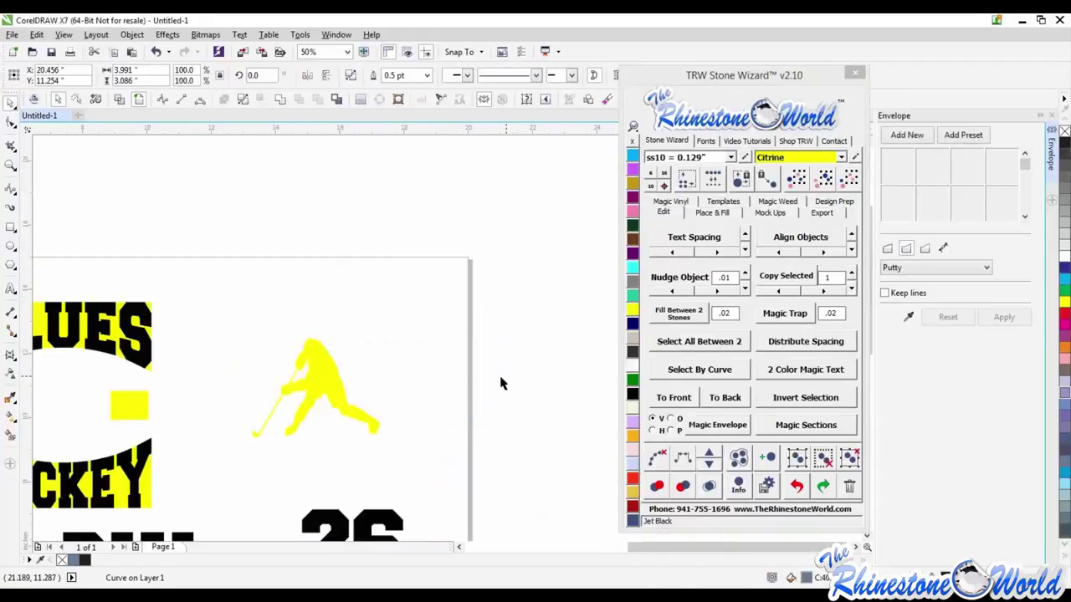
click(354, 409)
key(Delete)
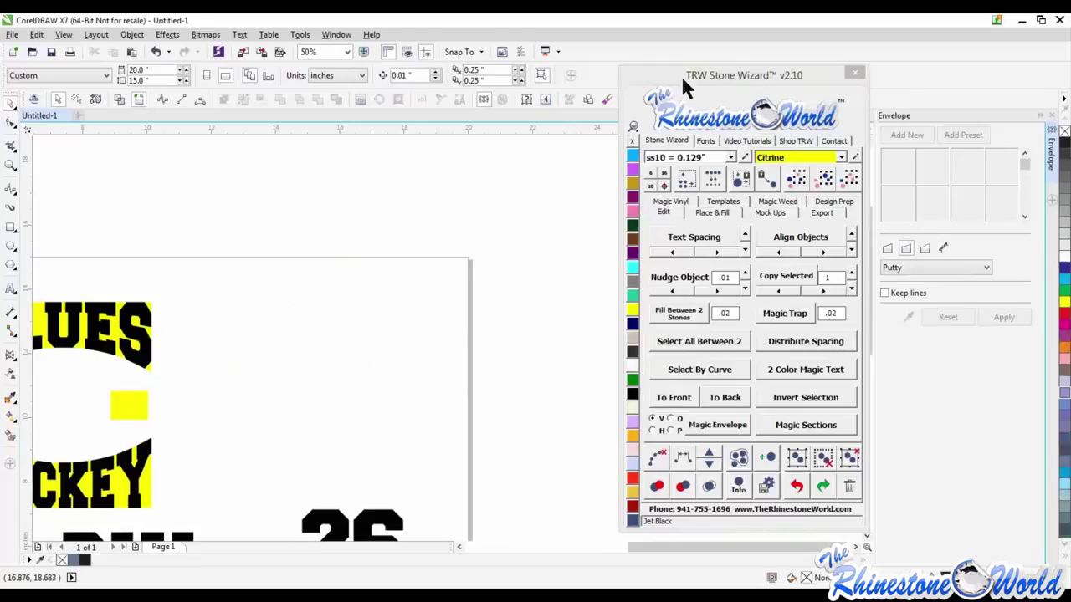
Draw a heart perfect shape about 4.48 by 4.08 inches above the loose 26, near the page's right edge
drag(680, 73, 726, 82)
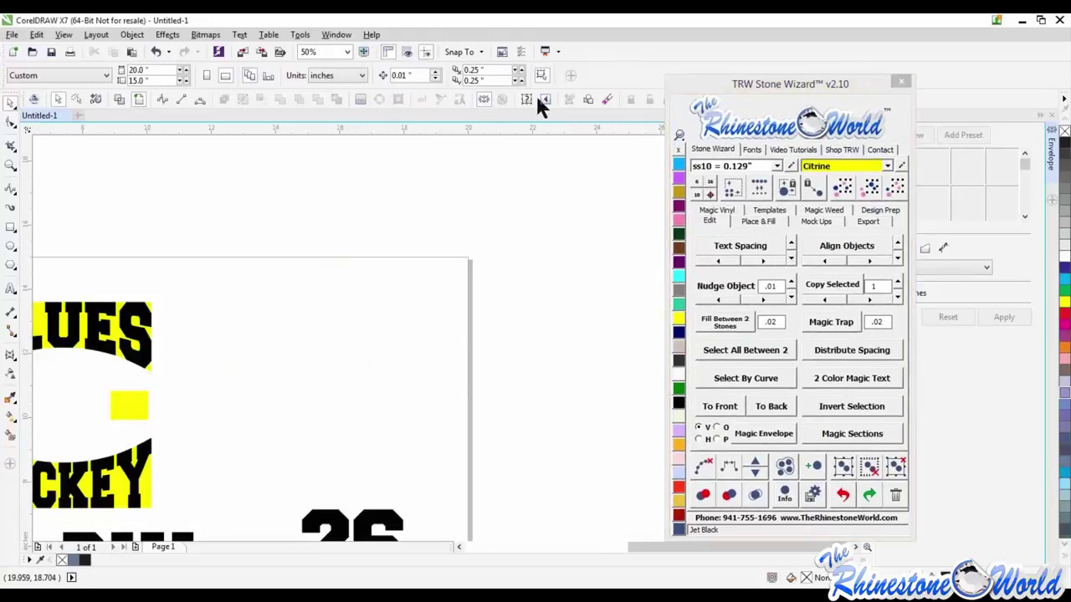
click(587, 99)
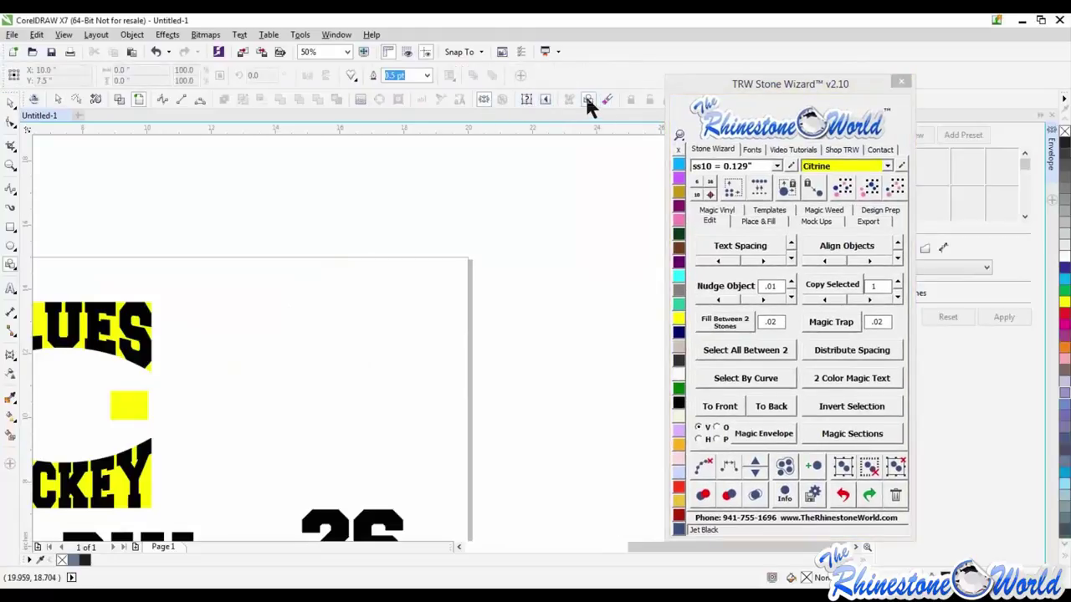
click(352, 77)
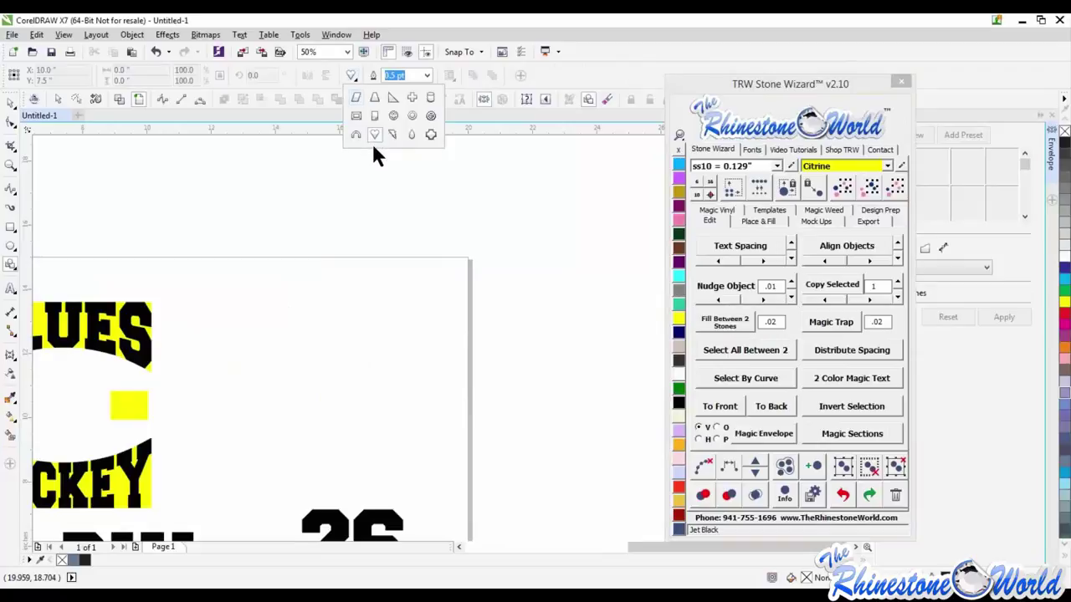
drag(273, 298, 416, 428)
scroll(421, 397, down, 1)
Try to fit the loose 26 into the unfilled heart outline with Magic Envelope in V mode
click(10, 101)
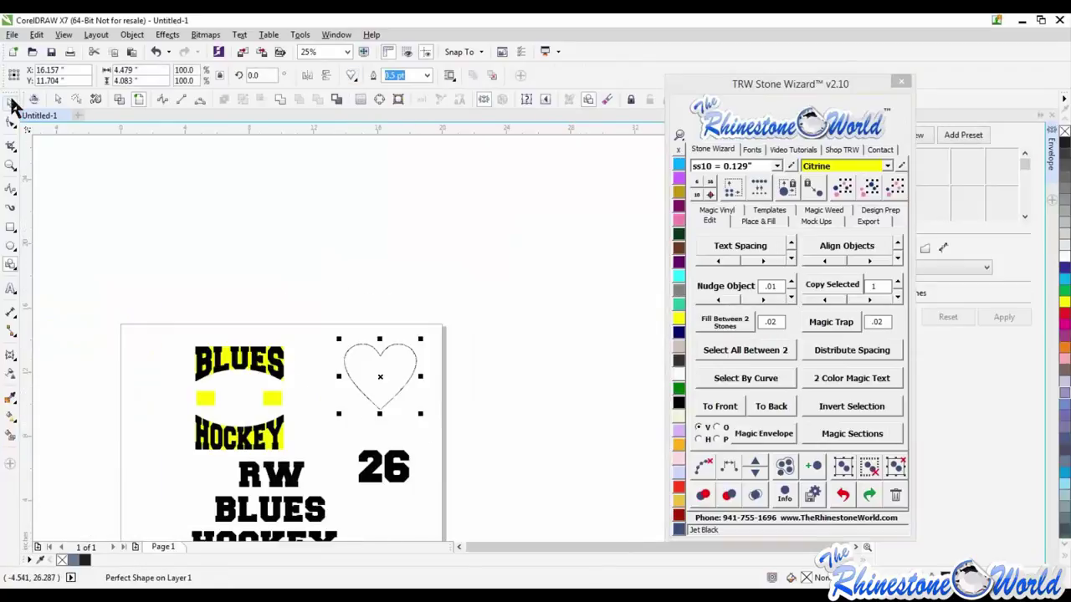
click(388, 470)
click(742, 436)
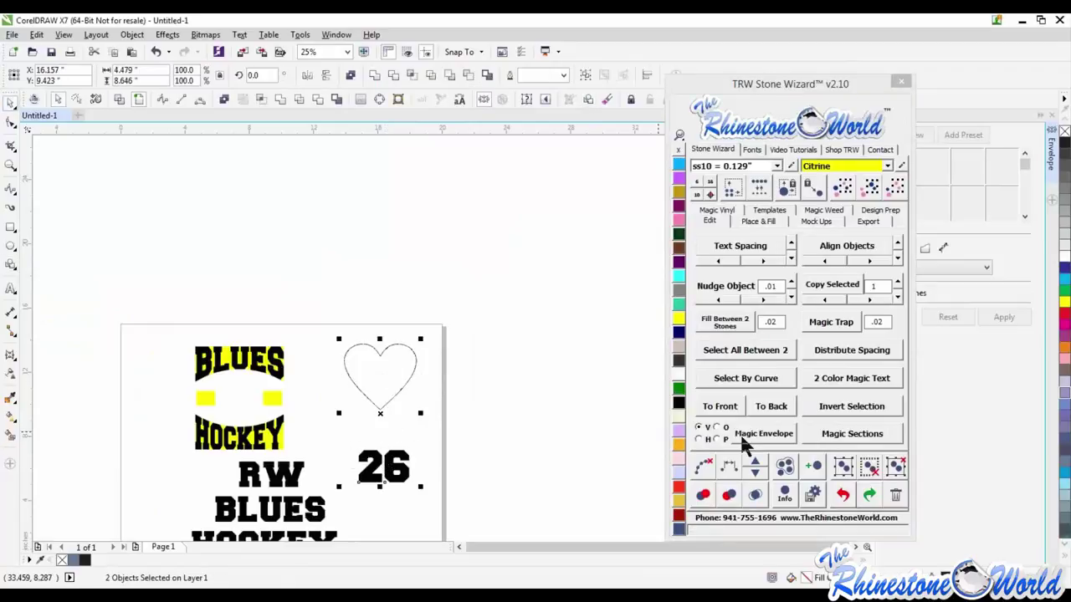
Create a slate-blue copy of the heart with Smart Fill and a 0.5 pt outline, and place it beside the original across the page edge
click(399, 408)
scroll(400, 423, up, 1)
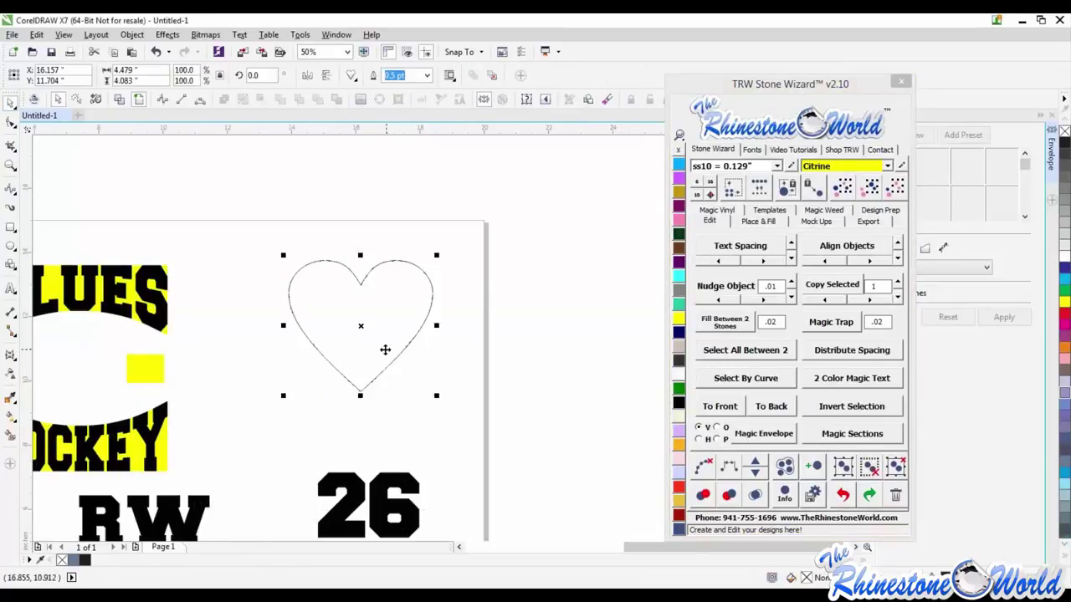
click(12, 437)
click(352, 335)
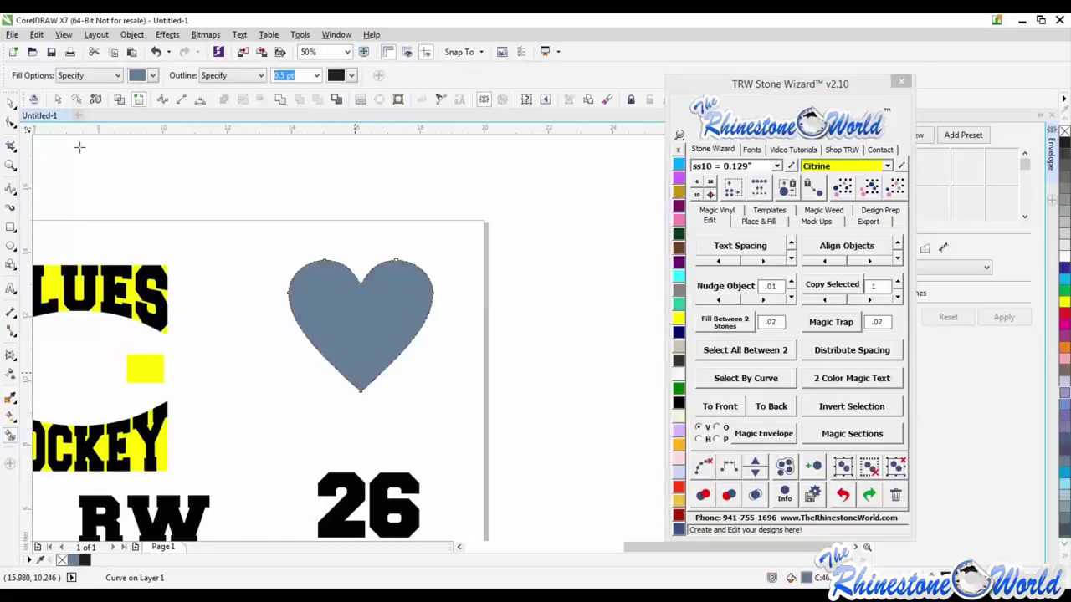
click(10, 102)
drag(323, 326, 490, 355)
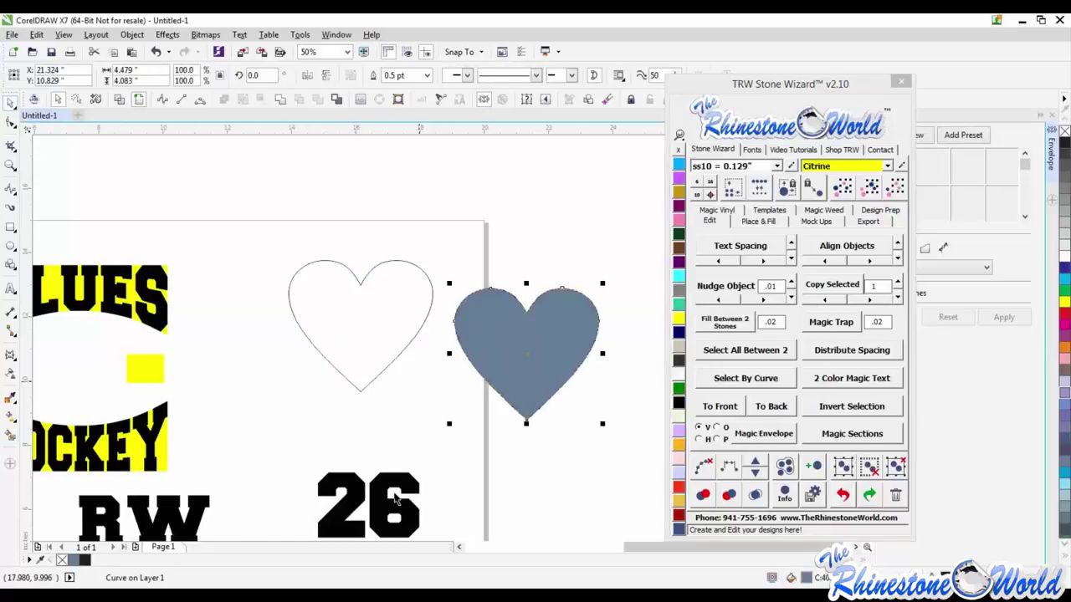
Fit the loose 26 into the slate-blue heart with Magic Envelope in V mode
click(381, 456)
click(389, 494)
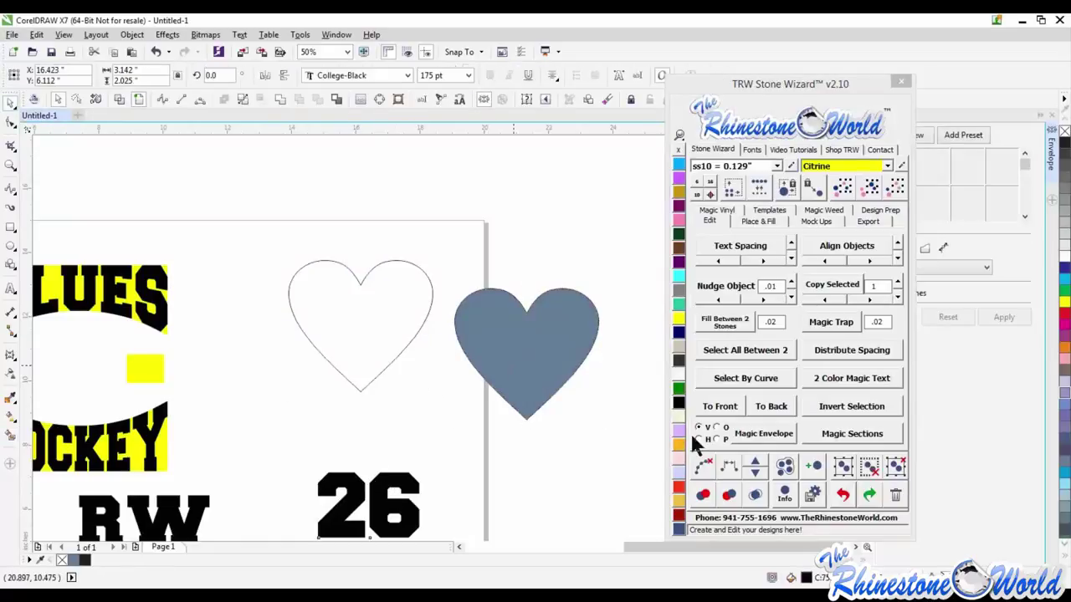
shift+click(527, 393)
click(751, 443)
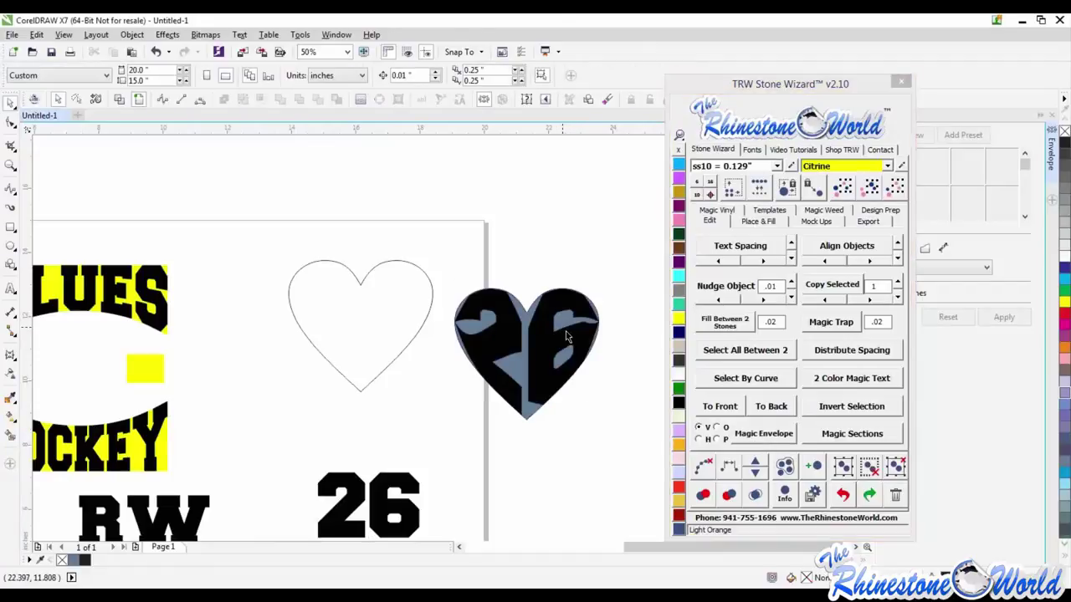
scroll(519, 374, down, 3)
scroll(519, 374, up, 3)
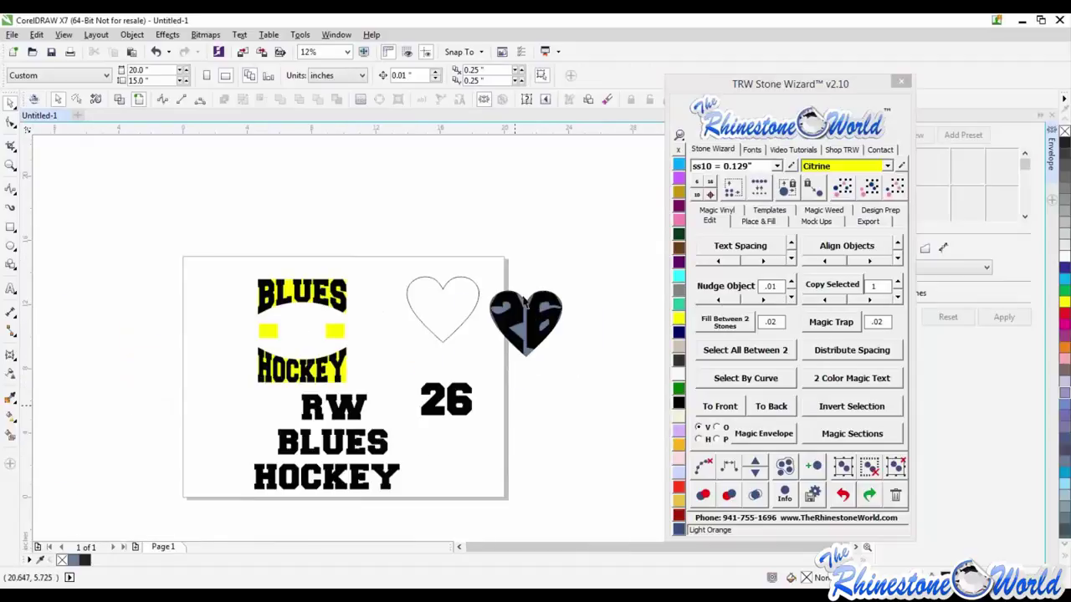
Place another slate-blue heart below the first and fit the loose 26 into it with Magic Envelope in O mode
click(532, 421)
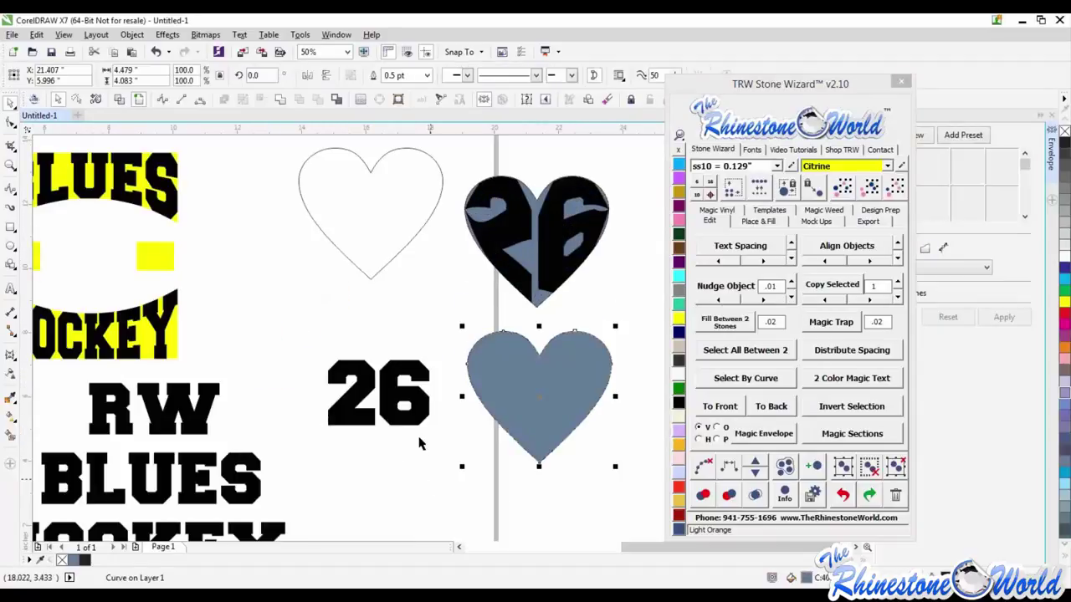
click(418, 412)
shift+click(519, 410)
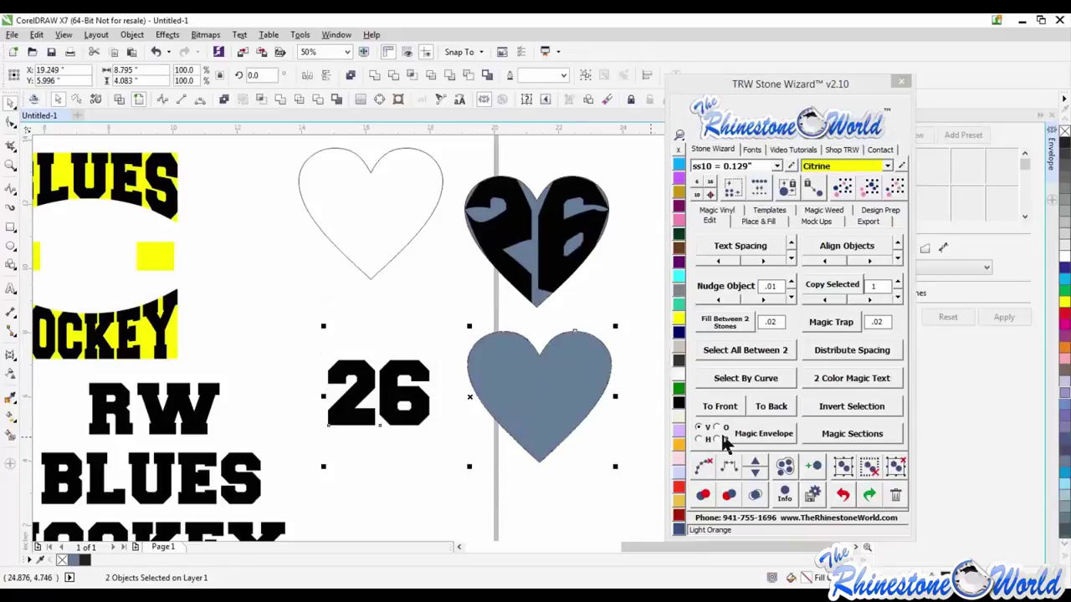
click(763, 438)
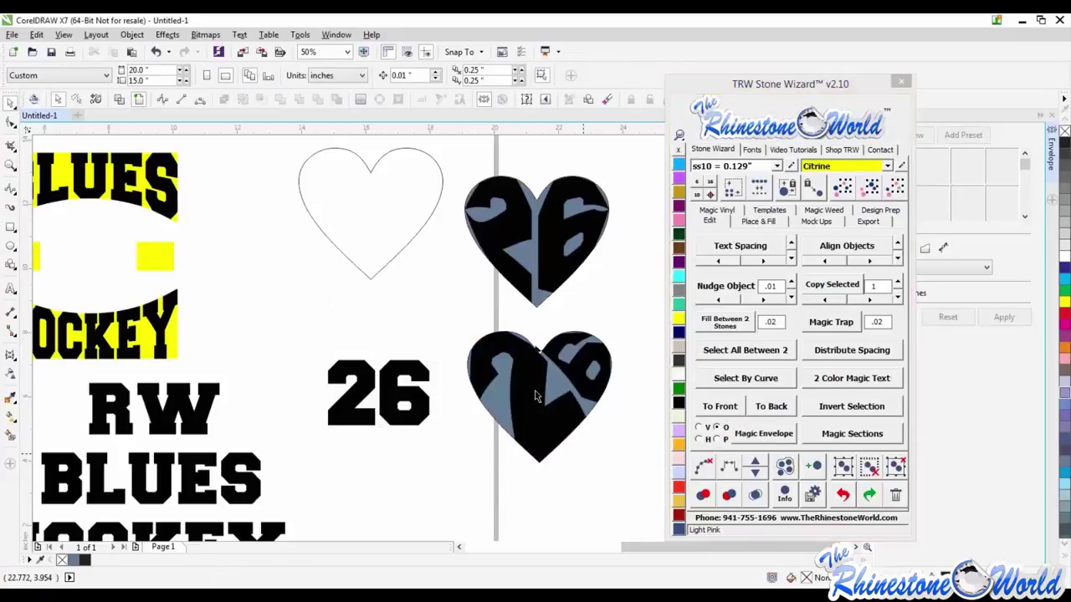
Place a third slate-blue heart below the second and fit the loose 26 into it with Magic Envelope in P mode
scroll(552, 354, down, 2)
scroll(545, 291, up, 2)
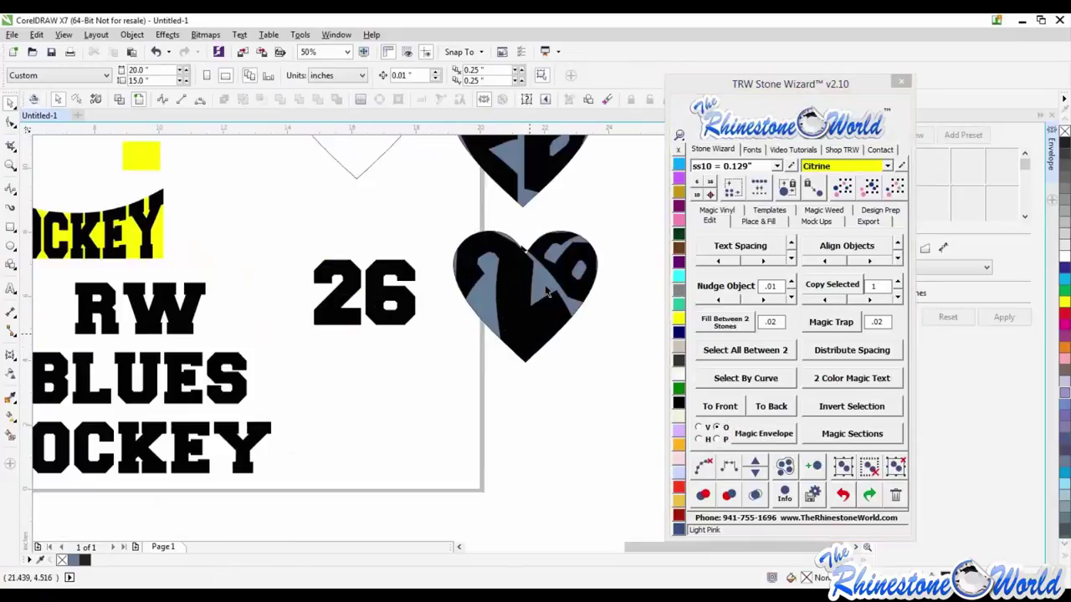
key(ctrl+z)
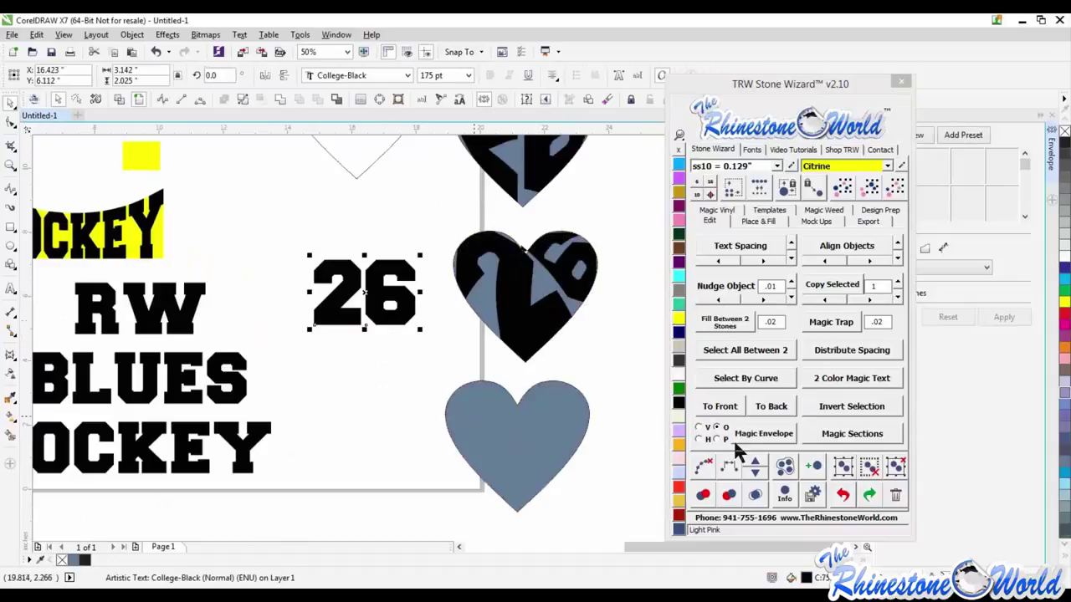
click(757, 433)
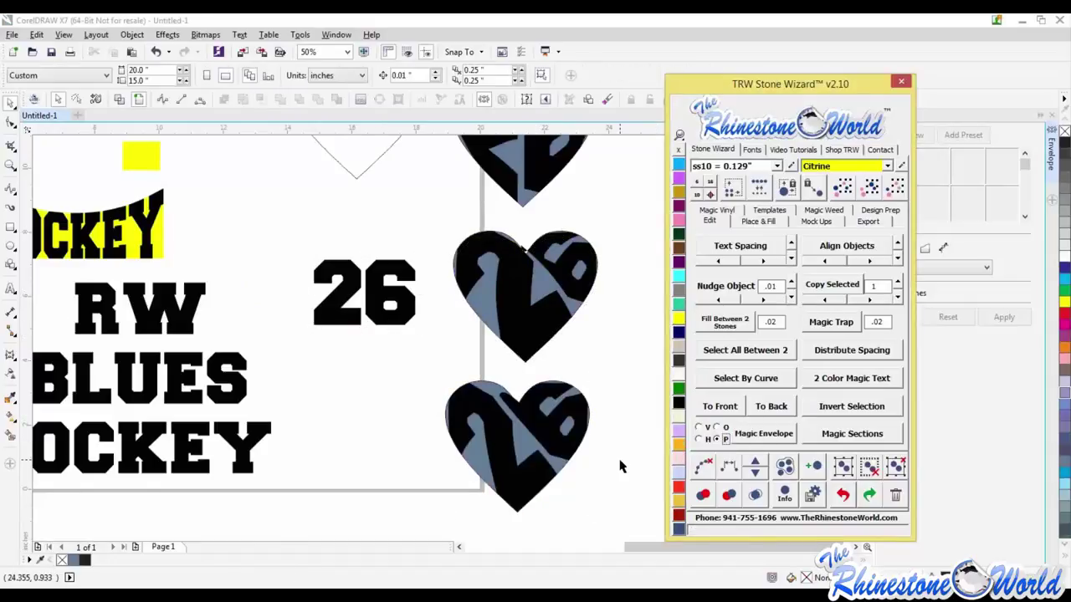
Try rotating the fitted 26 in the third heart about 18 degrees clockwise, then undo the rotation
click(570, 419)
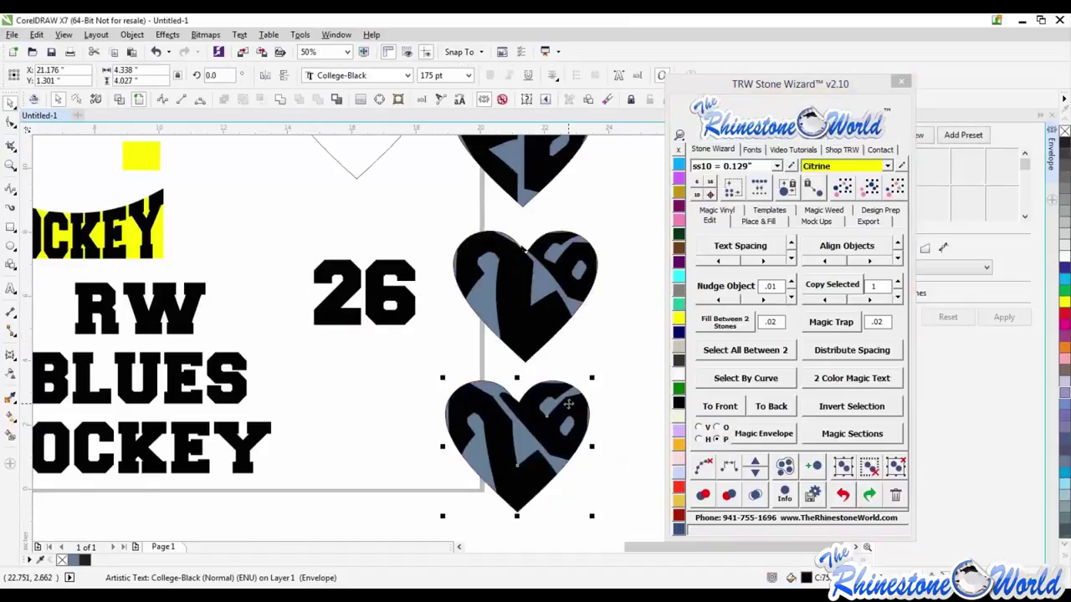
click(567, 404)
drag(593, 376, 617, 392)
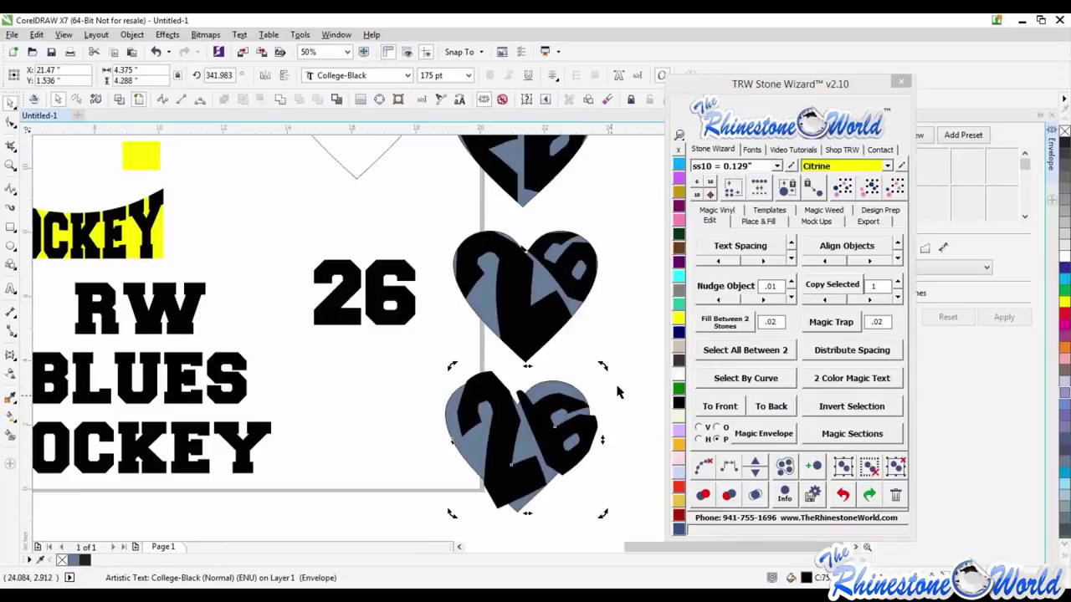
click(618, 391)
Duplicate the loose 26 directly below the original, beside the third heart
scroll(473, 364, down, 4)
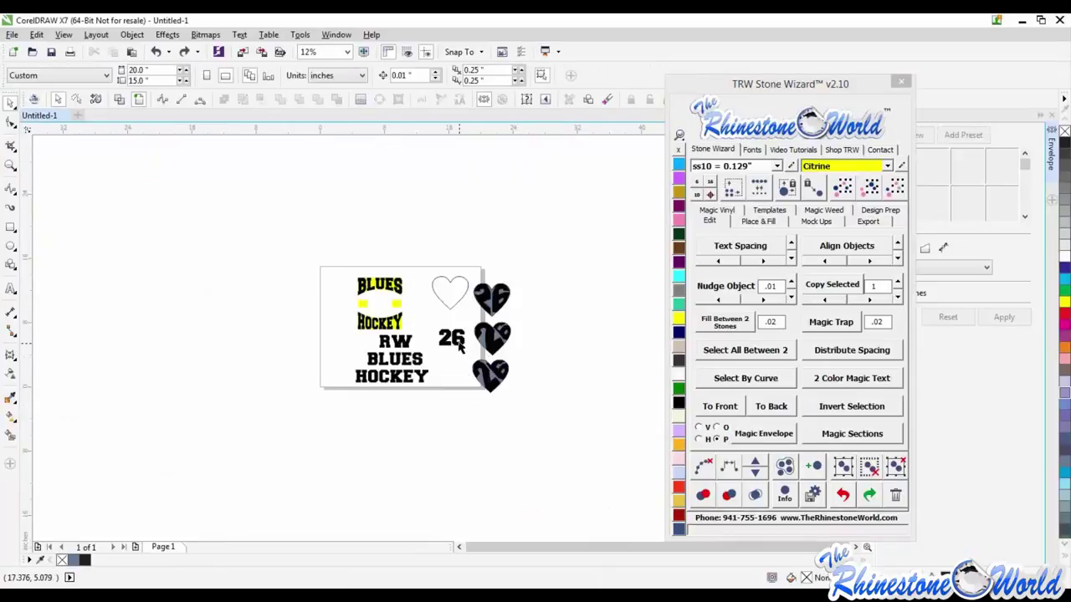
drag(452, 337, 456, 378)
scroll(457, 379, up, 3)
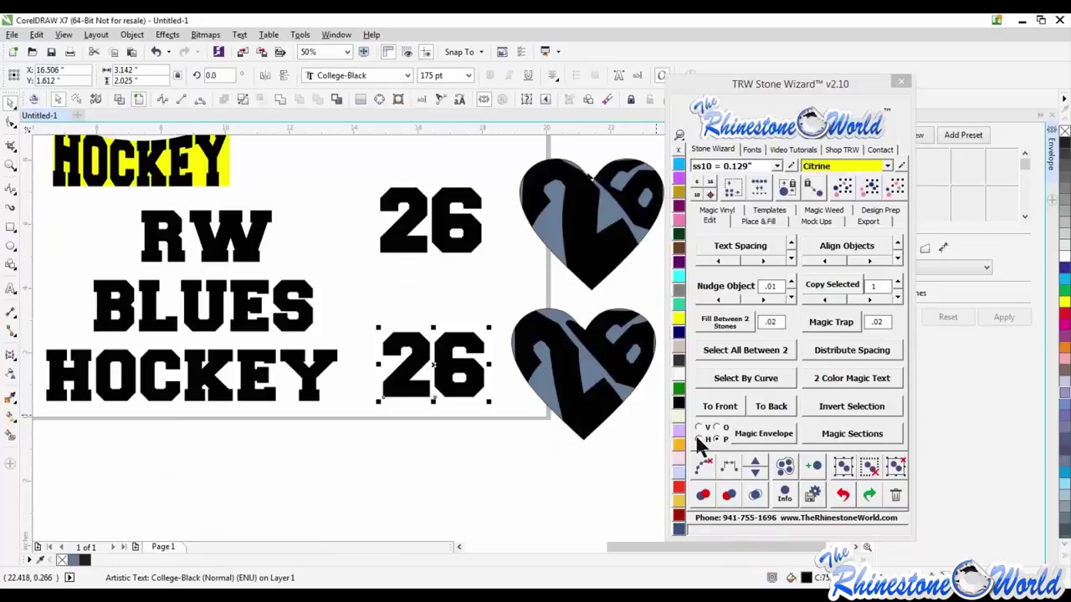
Place a fourth slate-blue heart below the duplicate 26 and fit that 26 into it with Magic Envelope in H mode
click(488, 444)
drag(536, 397, 456, 400)
shift+click(456, 400)
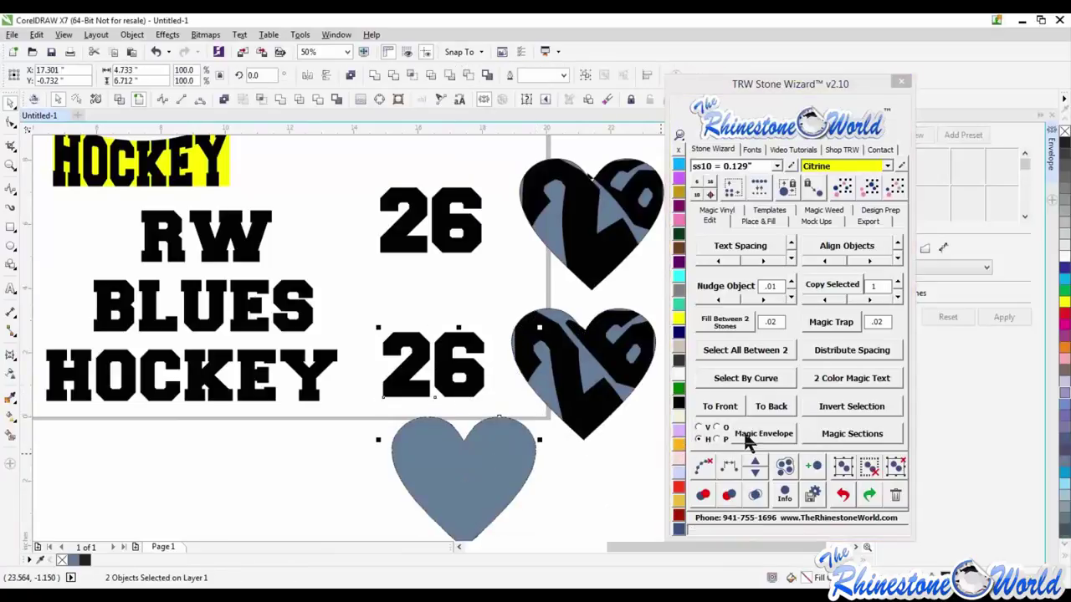
click(745, 436)
scroll(527, 481, down, 2)
scroll(448, 430, up, 2)
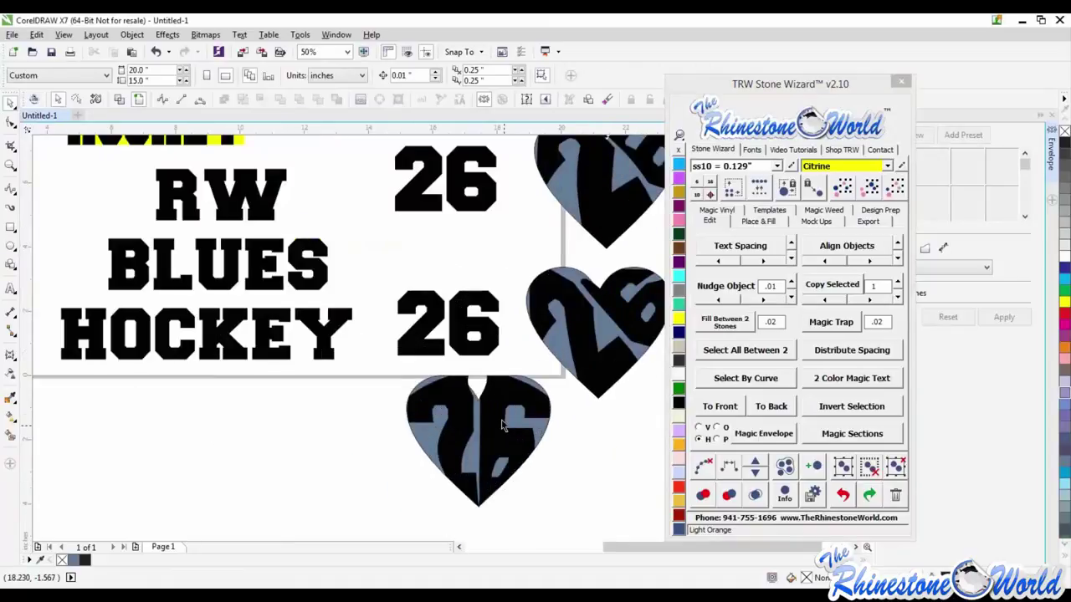
Delete all the hearts and both loose 26 texts, then undo the deletion
scroll(497, 383, down, 3)
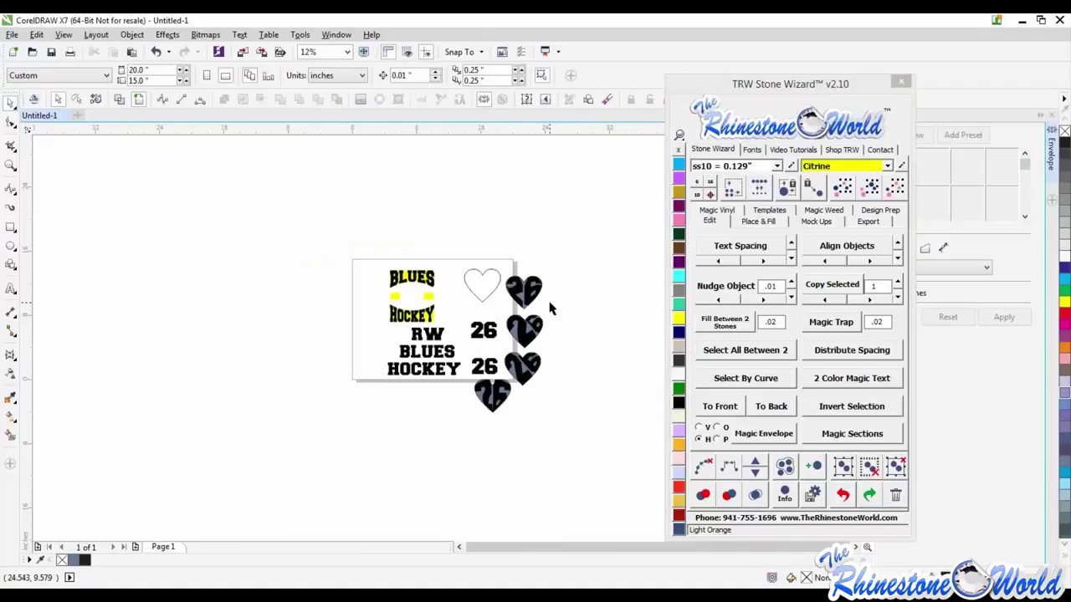
scroll(546, 325, up, 1)
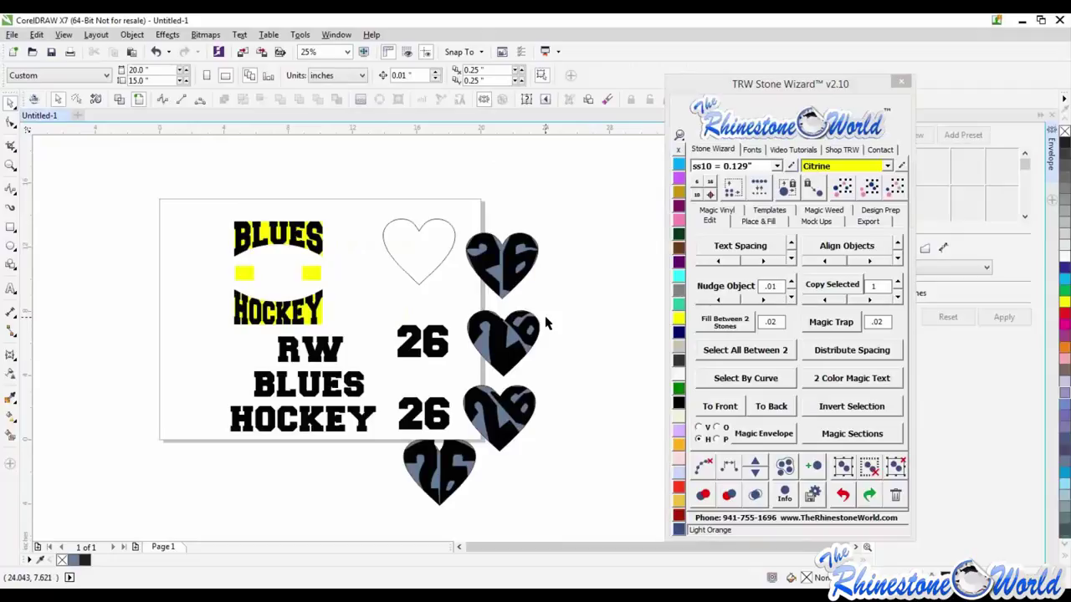
drag(588, 203, 489, 382)
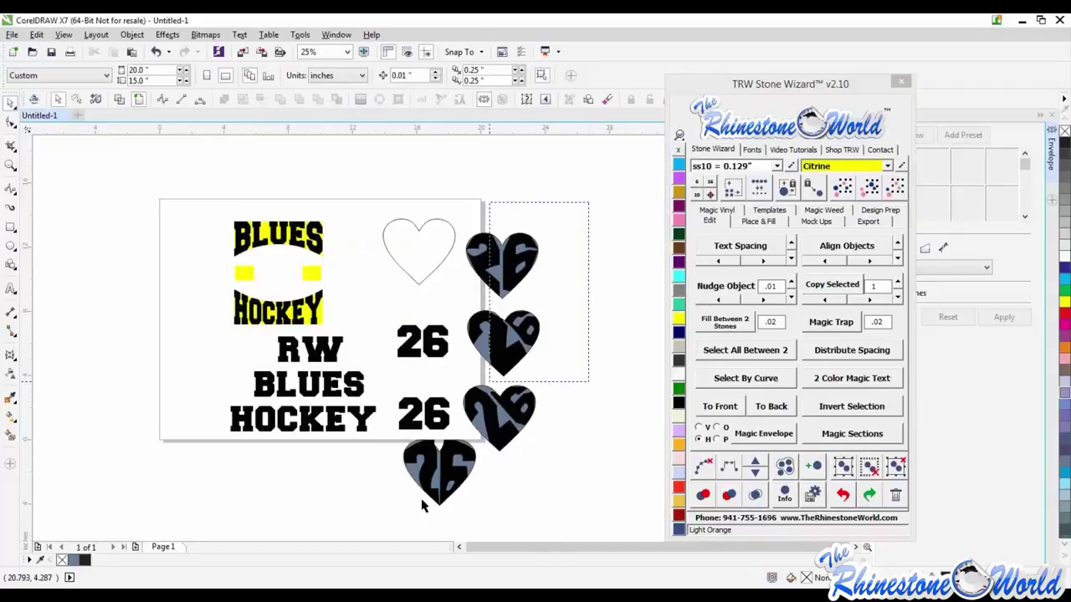
drag(423, 505, 370, 517)
key(Delete)
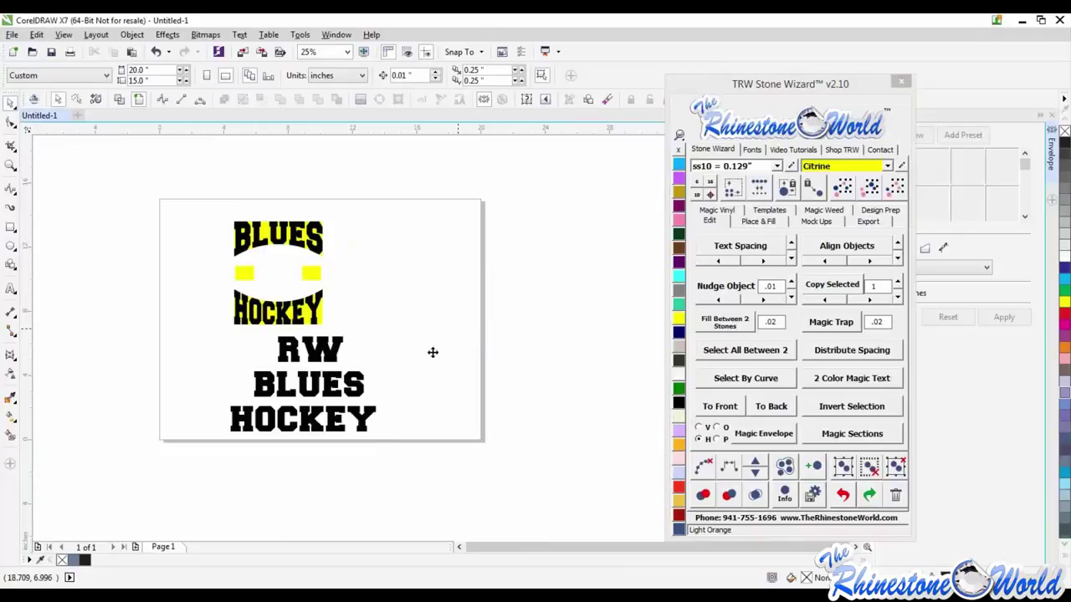
key(ctrl+v)
Move the unfilled heart slightly down and to the left, and fill it with the Amethyst color
click(418, 270)
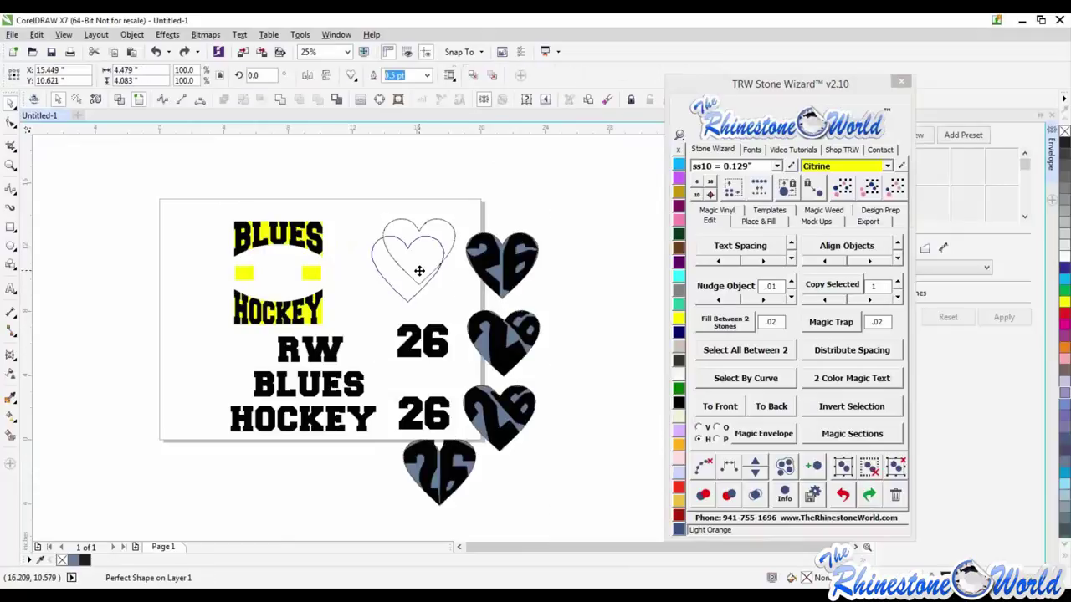
click(679, 262)
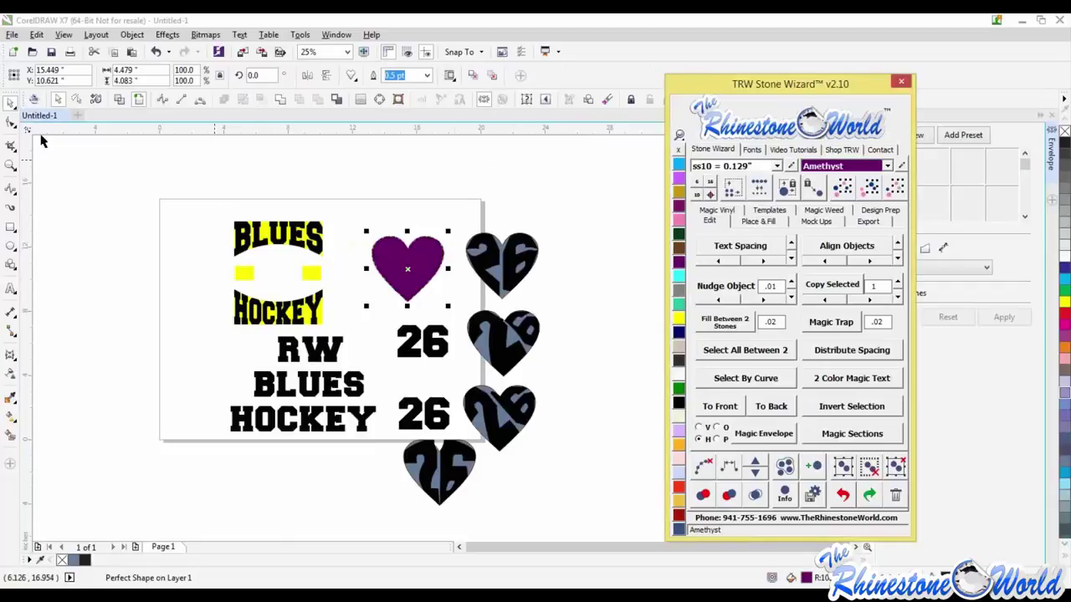
PowerClip the RW text inside the Amethyst-filled heart
click(210, 179)
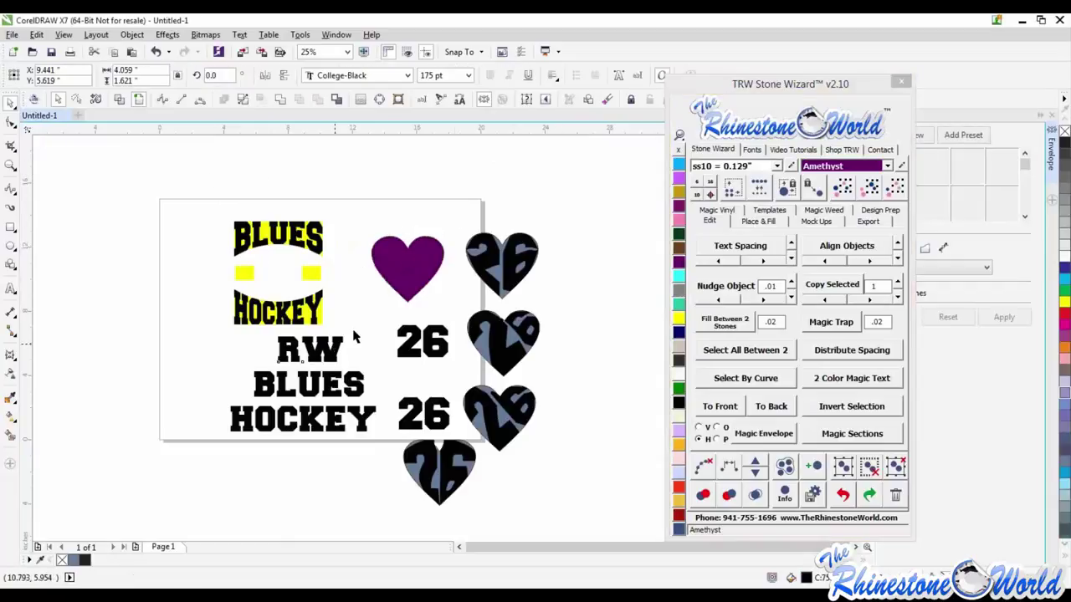
click(168, 36)
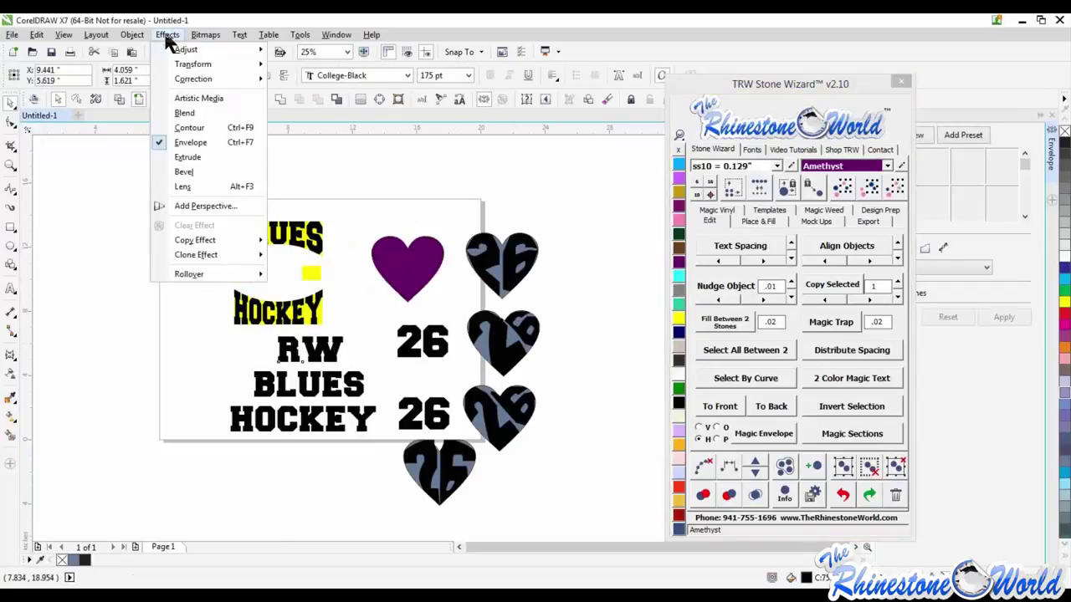
mouse_move(129, 35)
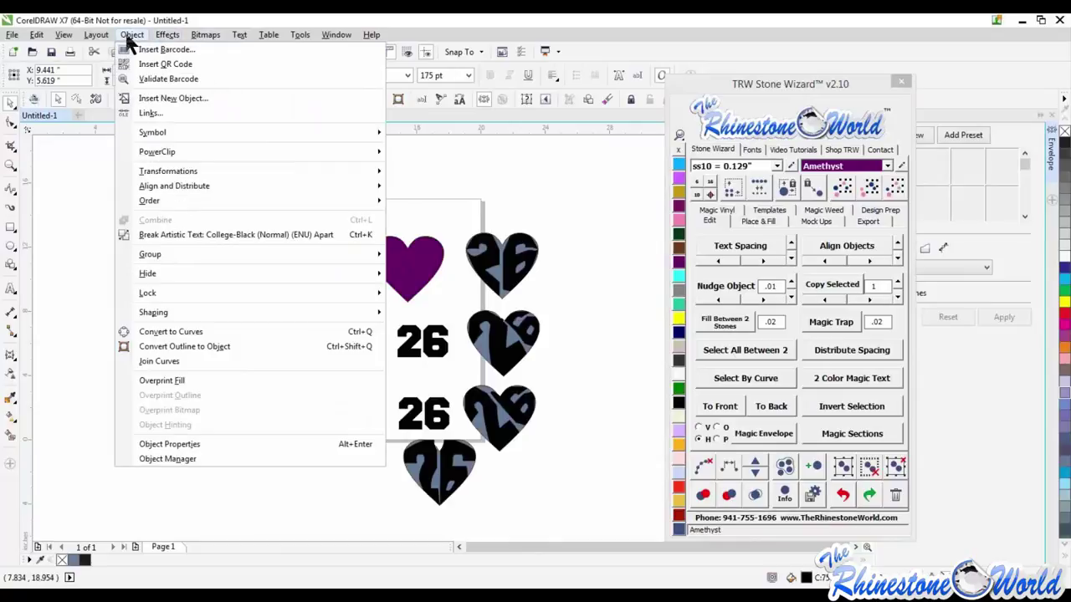
mouse_move(380, 151)
click(417, 149)
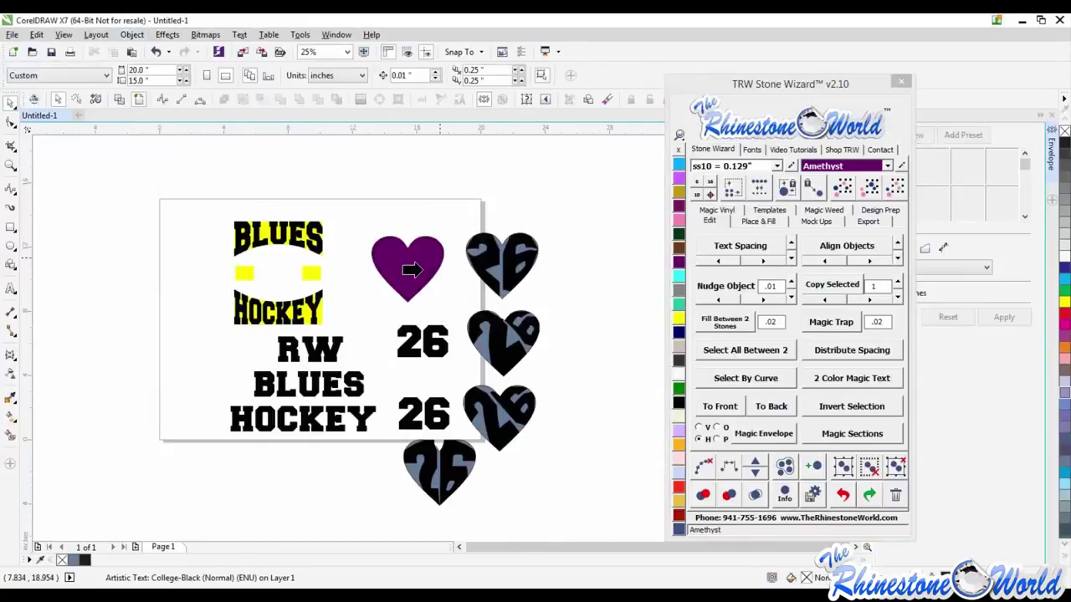
click(421, 270)
scroll(429, 274, up, 3)
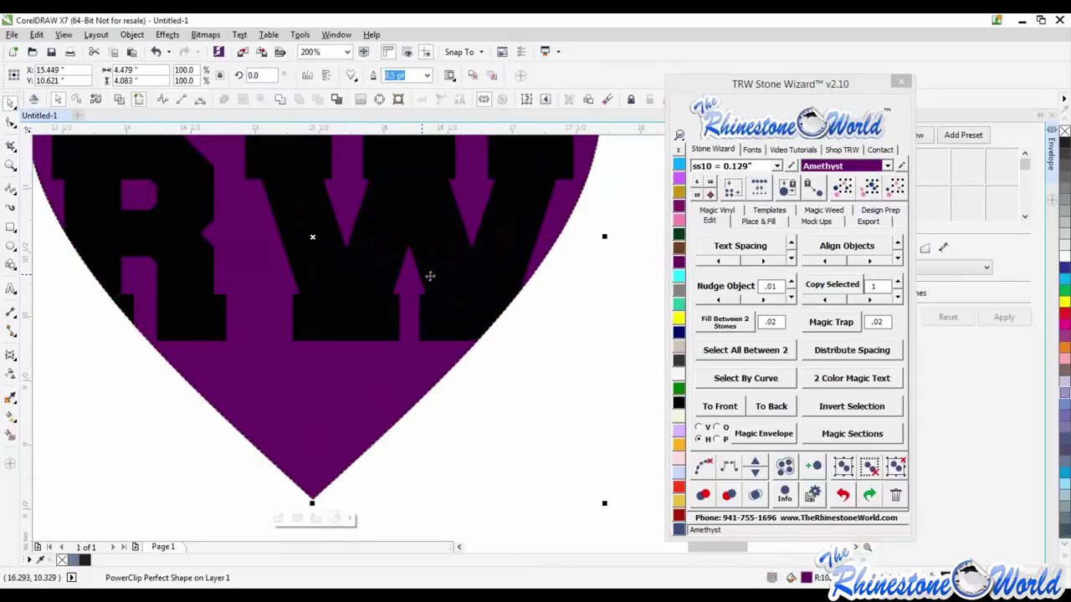
scroll(458, 291, down, 1)
scroll(460, 293, down, 2)
Move the RW heart slightly up, examine it in wireframe view, and return to the full-color view
mouse_move(478, 244)
mouse_down()
mouse_move(456, 266)
mouse_move(482, 232)
mouse_up()
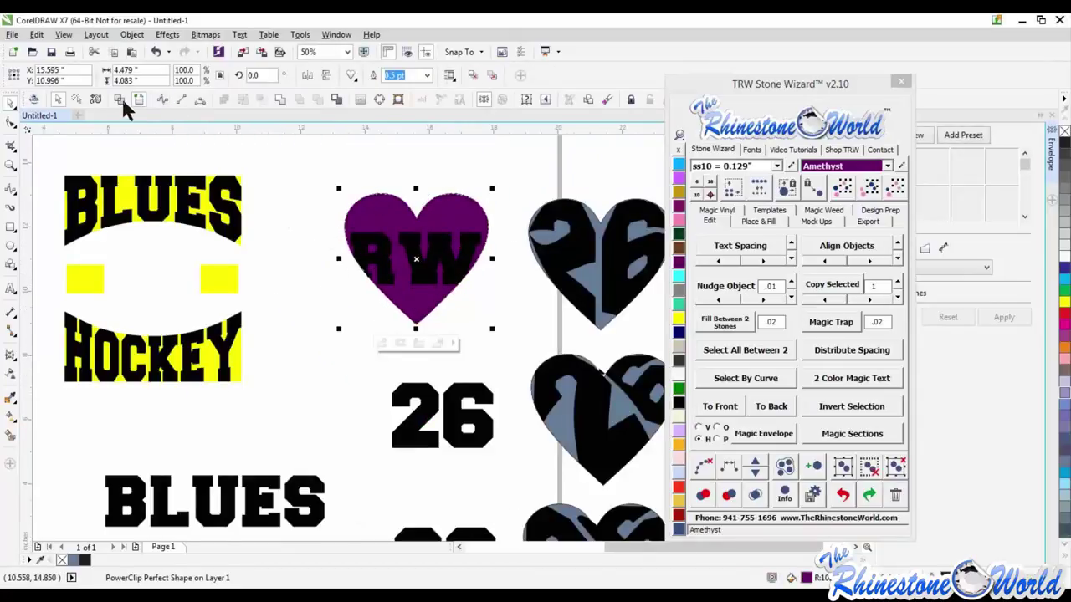
key(shift+F9)
click(442, 244)
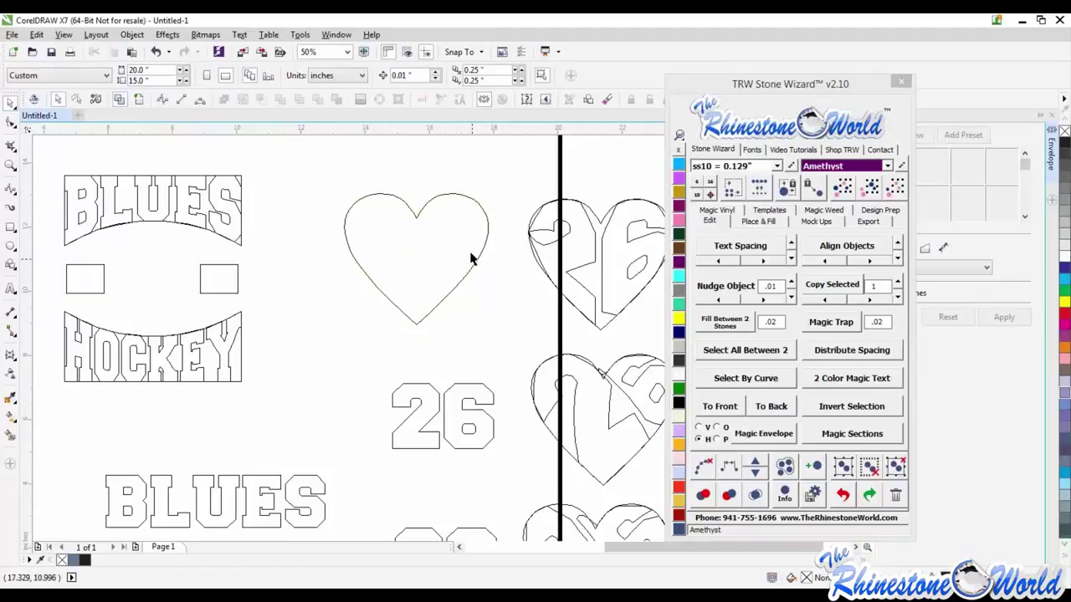
key(shift+F9)
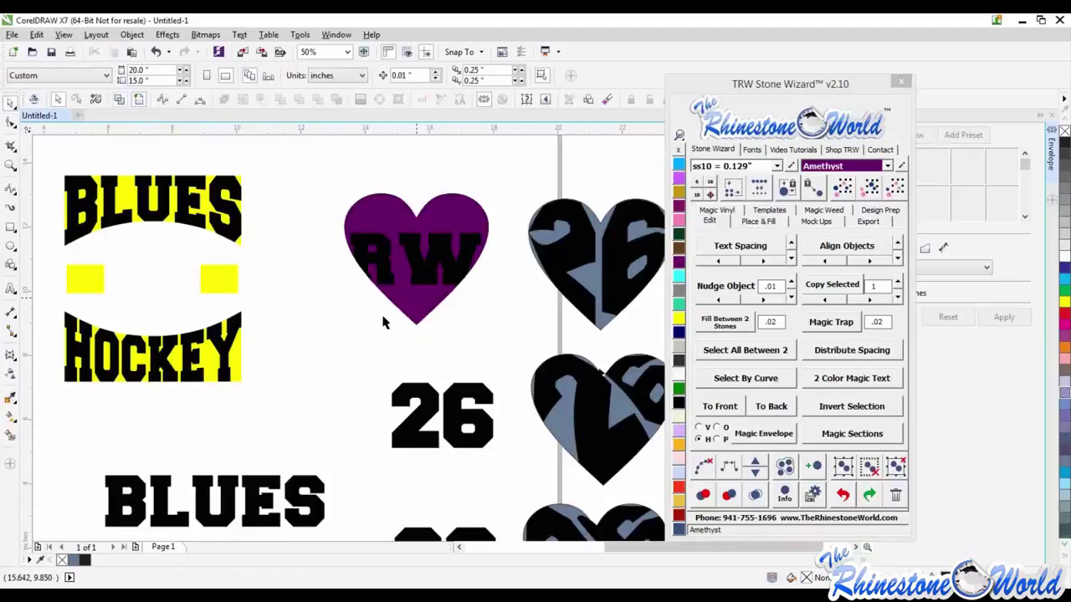
Move the RW heart slightly down, about a quarter inch, and deselect it
click(422, 269)
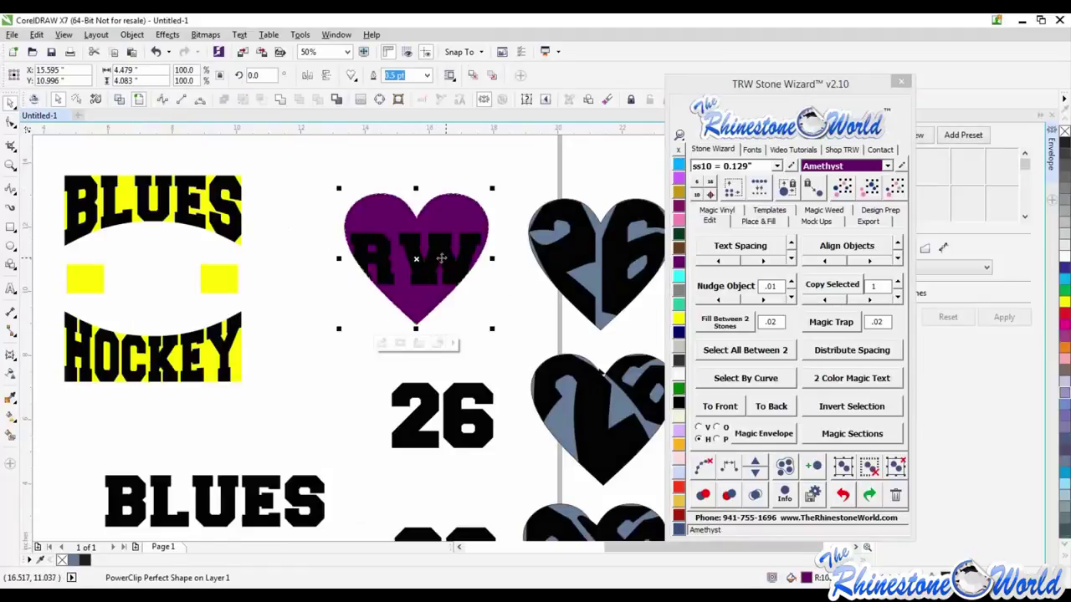
drag(445, 254, 444, 255)
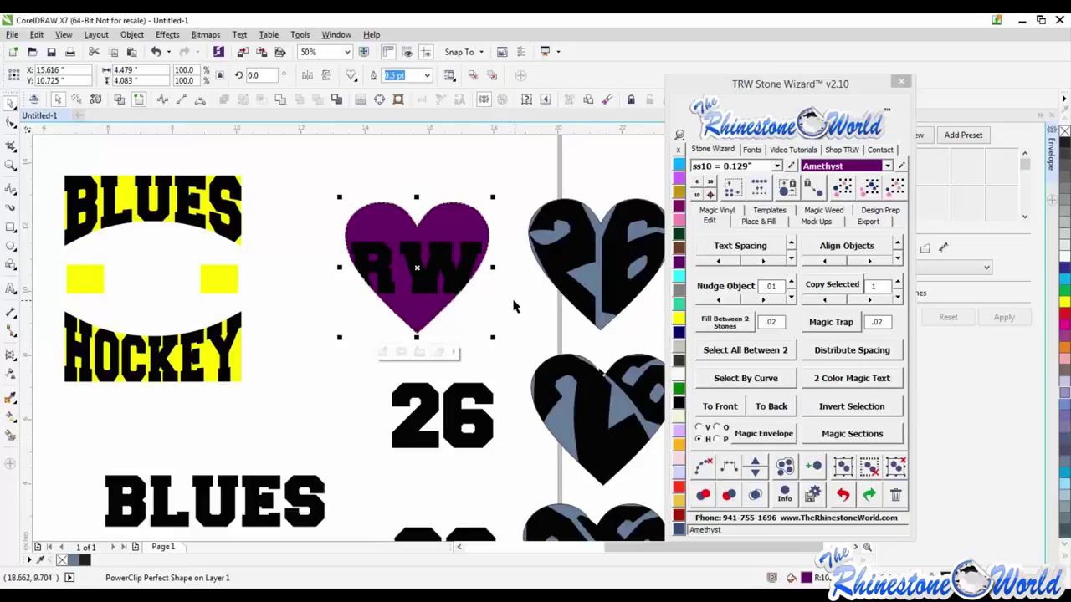
key(Escape)
click(430, 315)
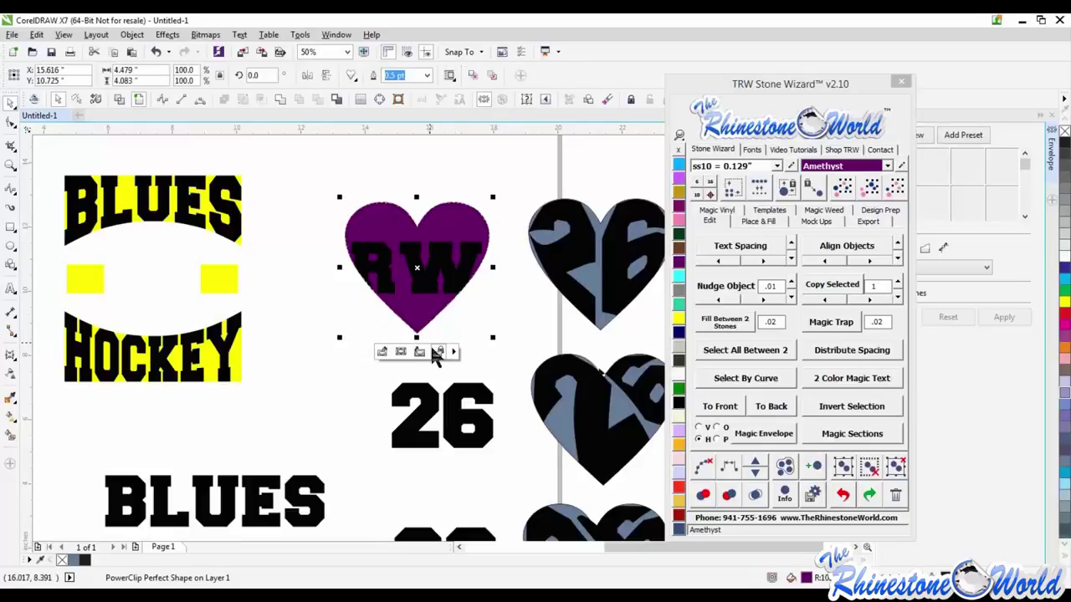
click(488, 314)
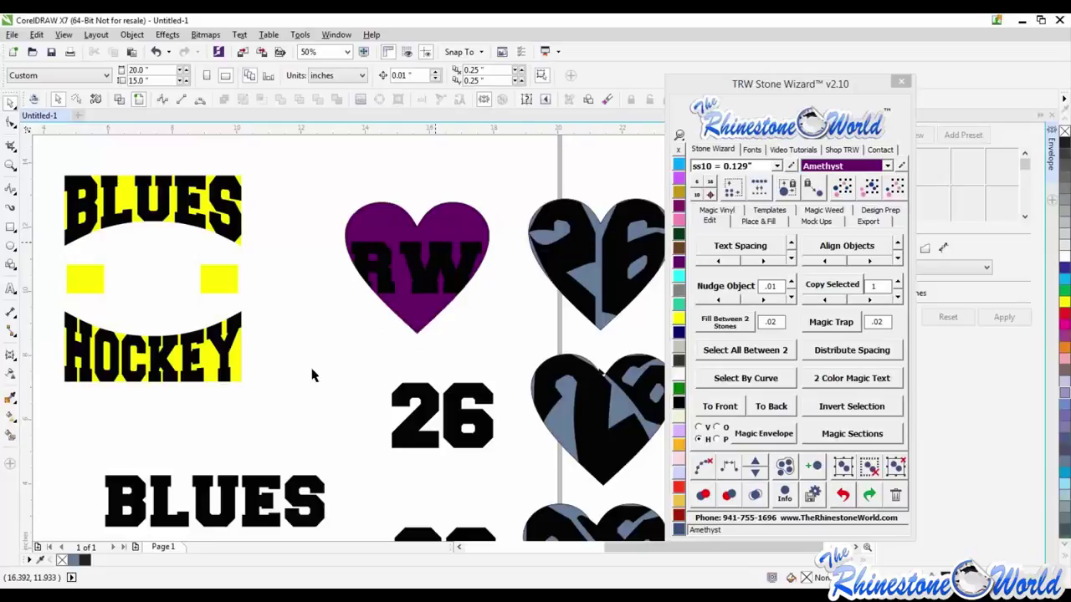
Delete all the hearts, numbers, BLUES HOCKEY texts and yellow shapes, leaving the page empty
scroll(381, 251, down, 1)
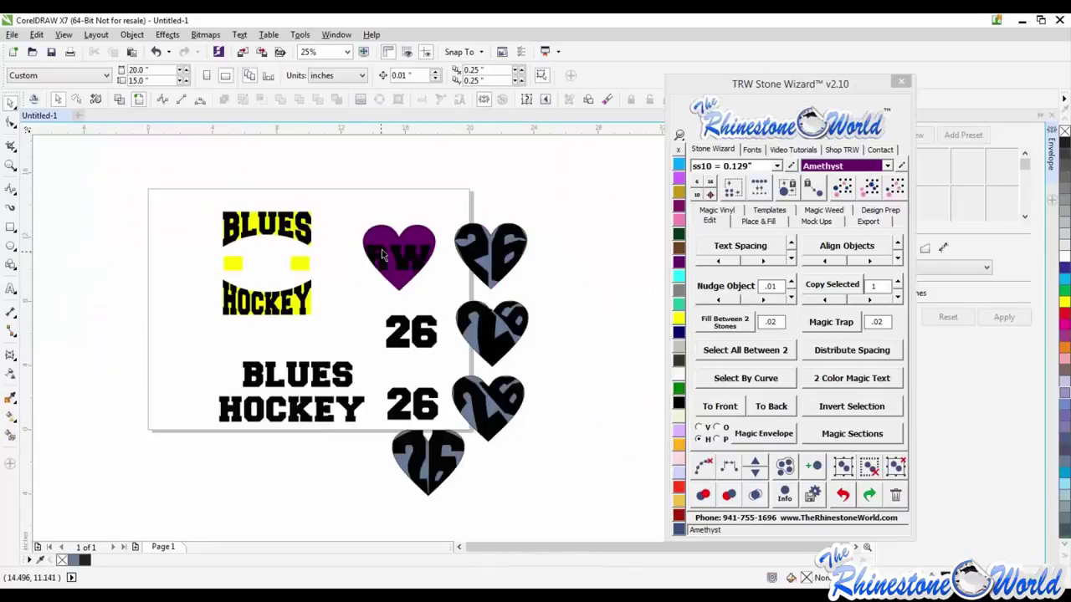
scroll(382, 251, down, 1)
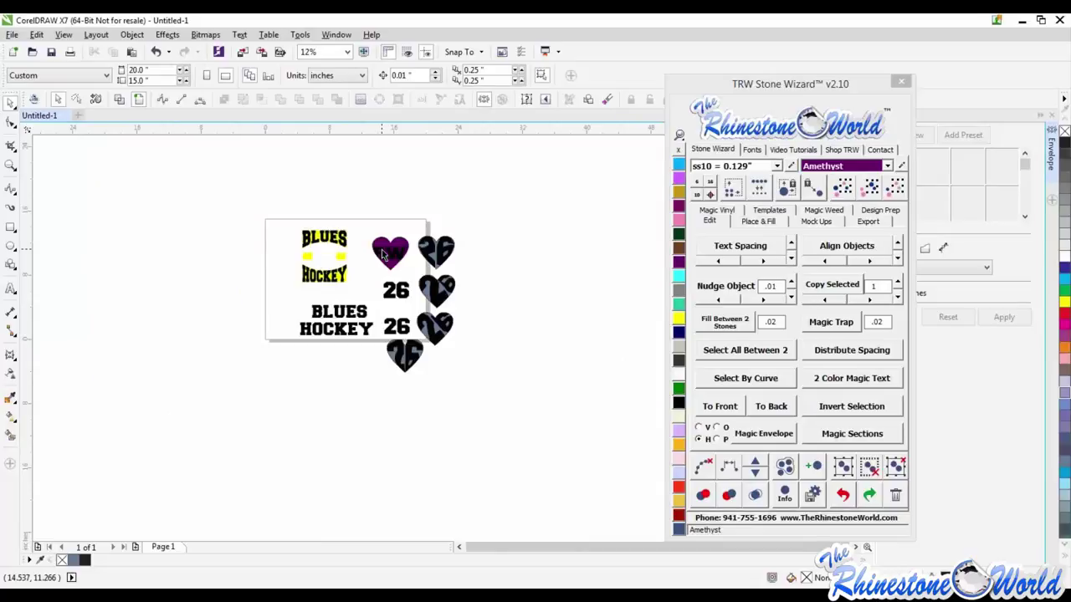
drag(489, 209, 363, 402)
key(Delete)
drag(461, 196, 263, 382)
key(Delete)
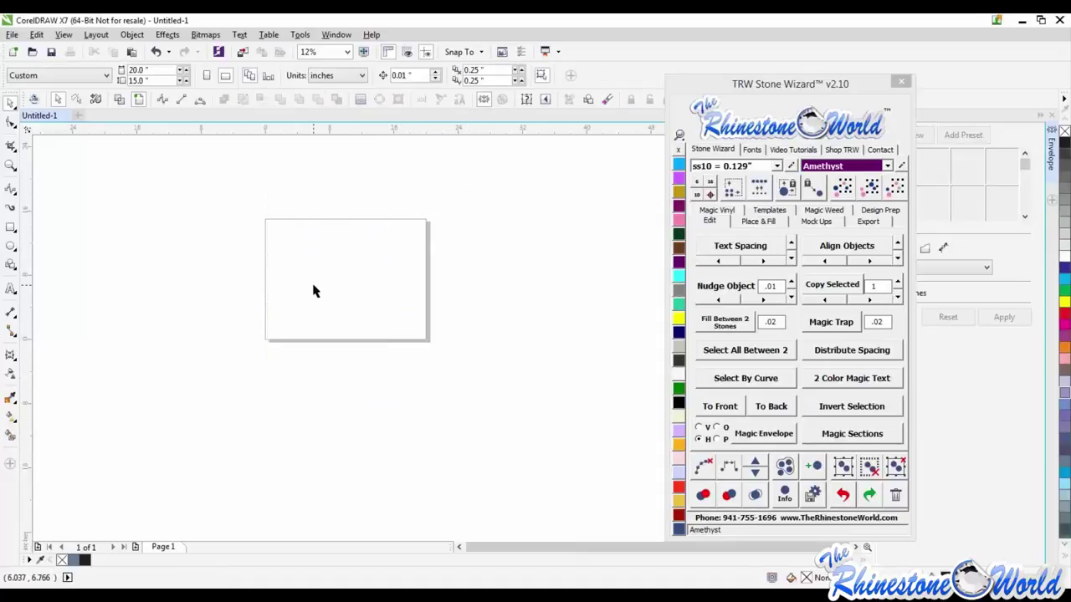
scroll(476, 306, down, 1)
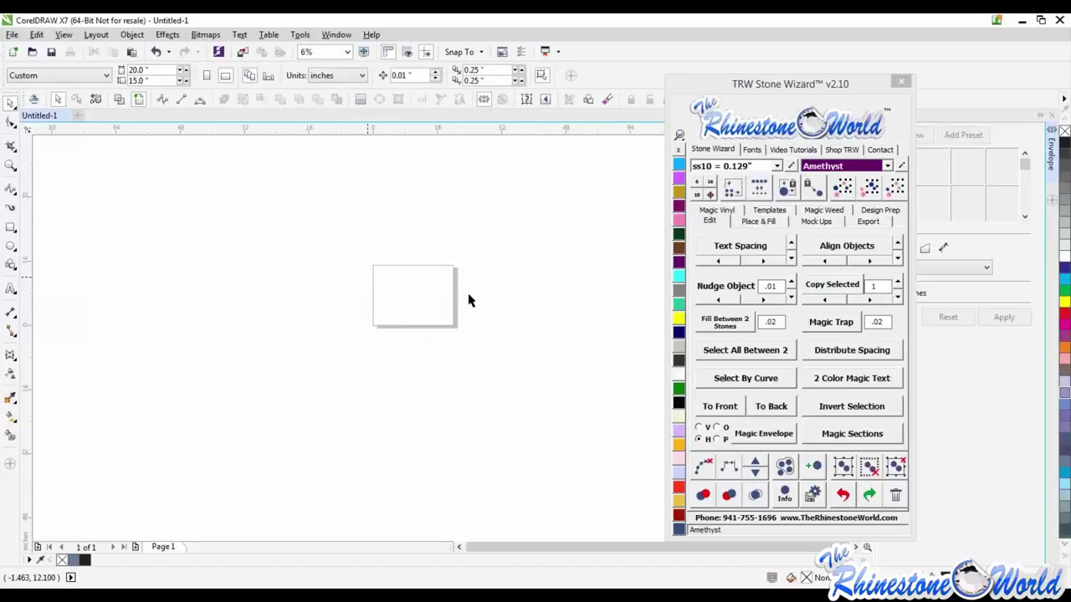
scroll(468, 300, up, 1)
scroll(555, 306, up, 1)
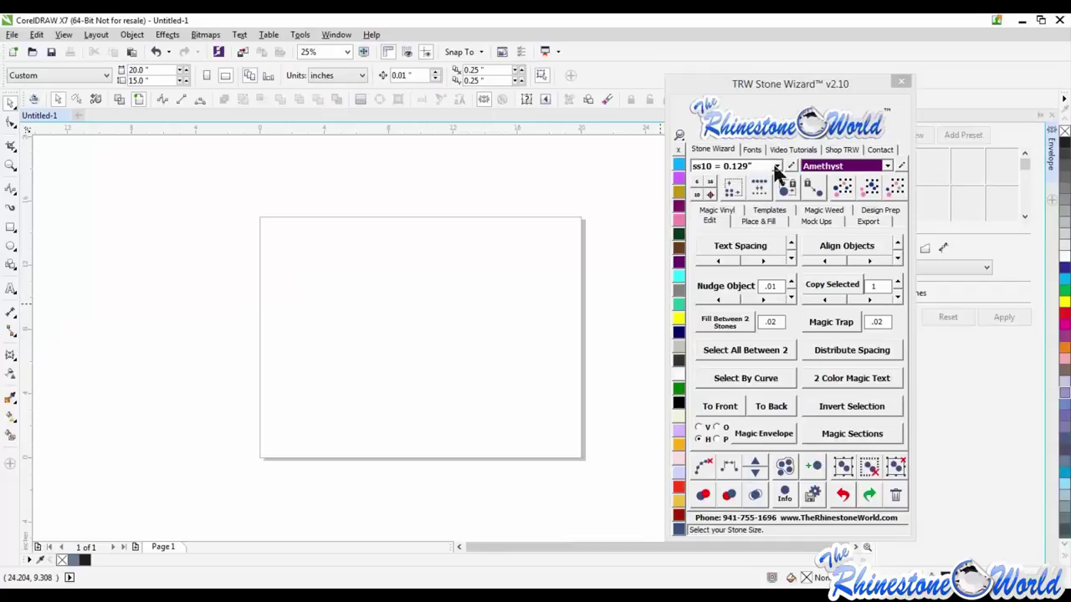
Set the Stone Wizard window's zoom to 90%, and restore it to 100%
click(688, 138)
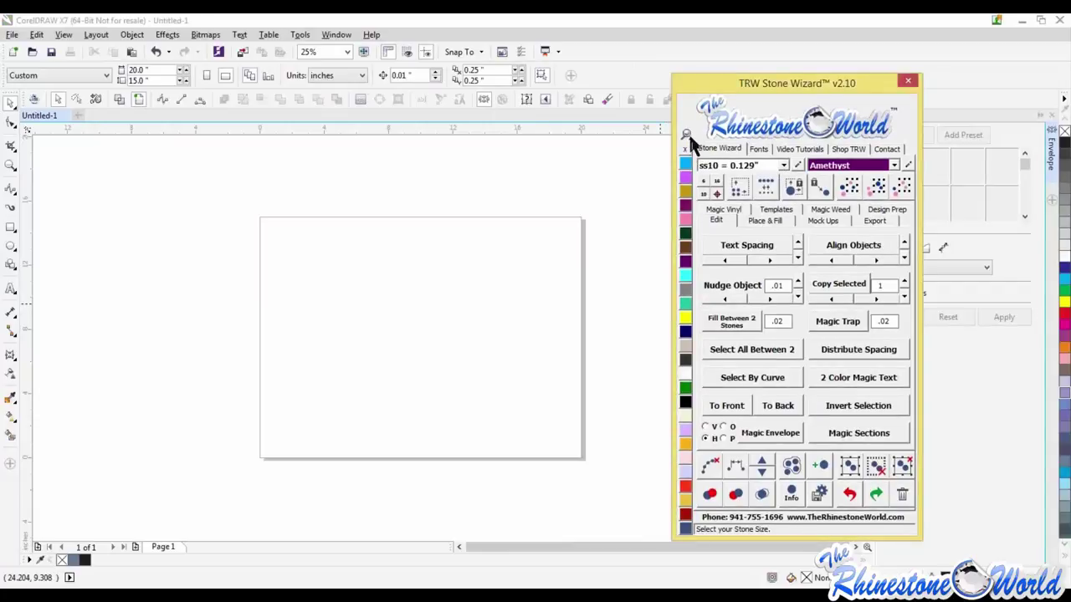
click(687, 135)
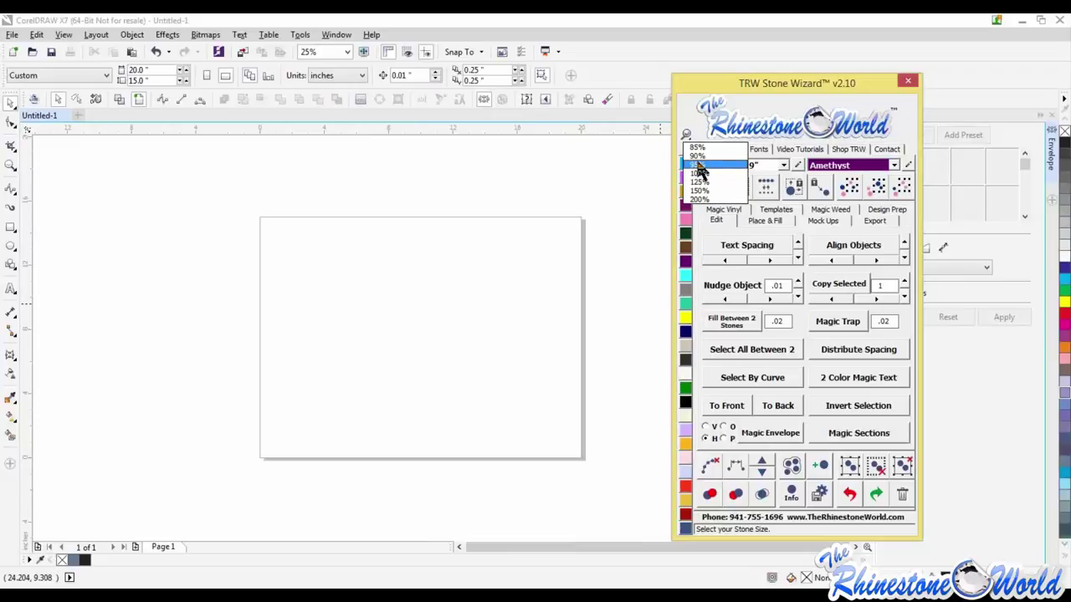
click(698, 157)
click(687, 134)
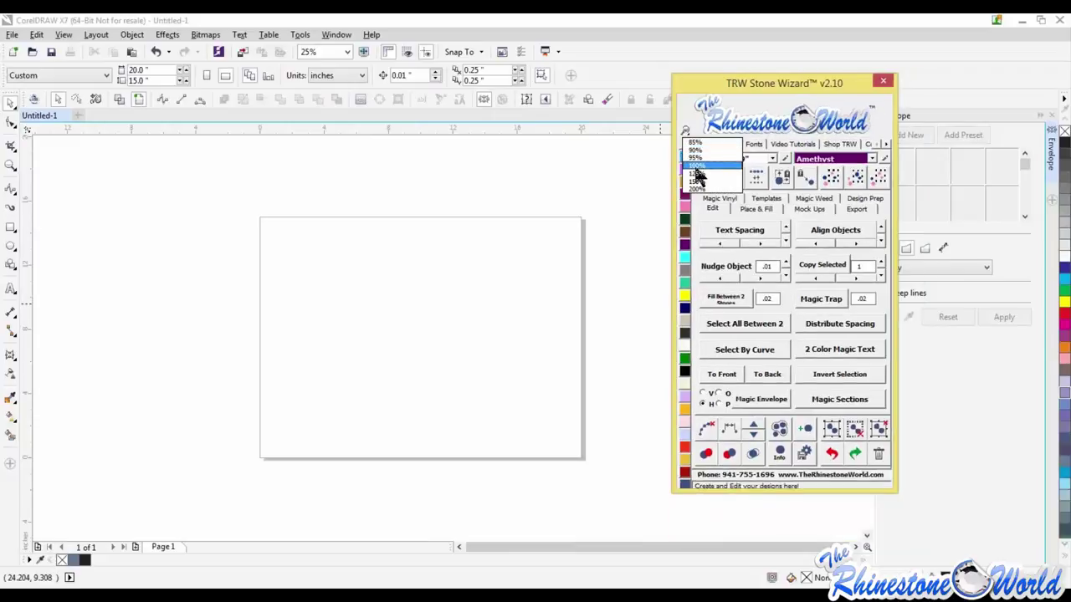
click(694, 165)
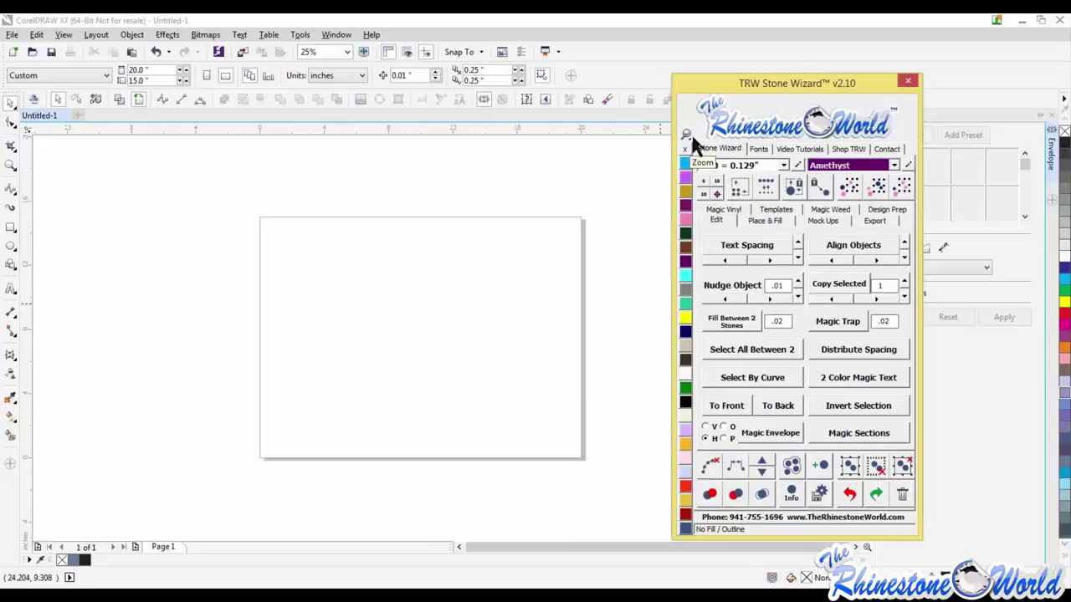
Set the Place & Fill options to 5 Inside islands with Add Stones, 0.01 space, 0.09 contour spacing, and Corner Detect up to 125°
click(774, 219)
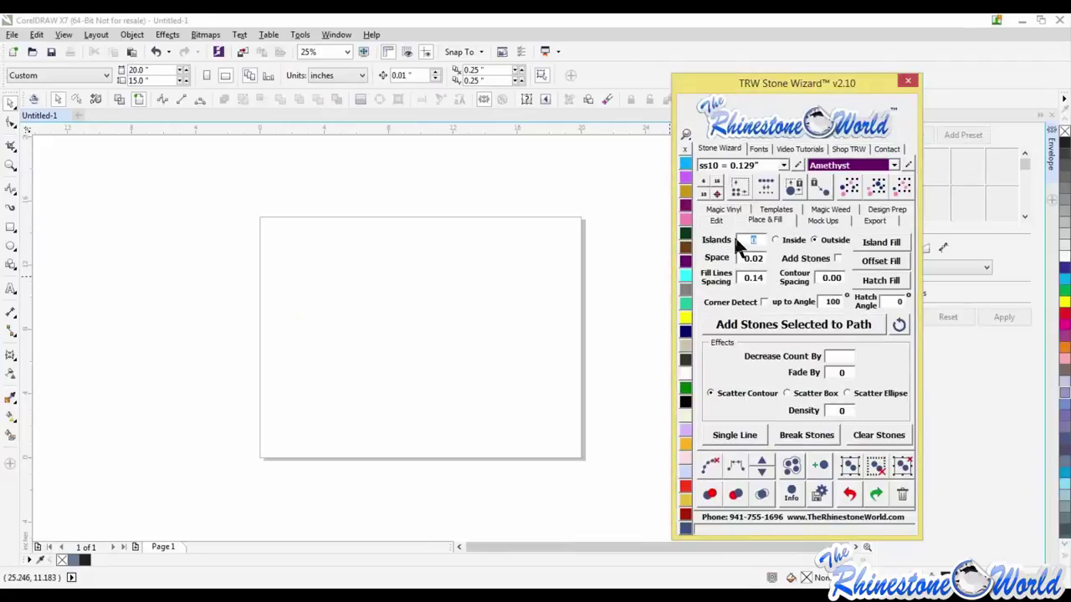
text(5)
click(790, 241)
click(838, 259)
click(843, 277)
text(0.09)
drag(757, 259, 765, 260)
text(1)
click(765, 302)
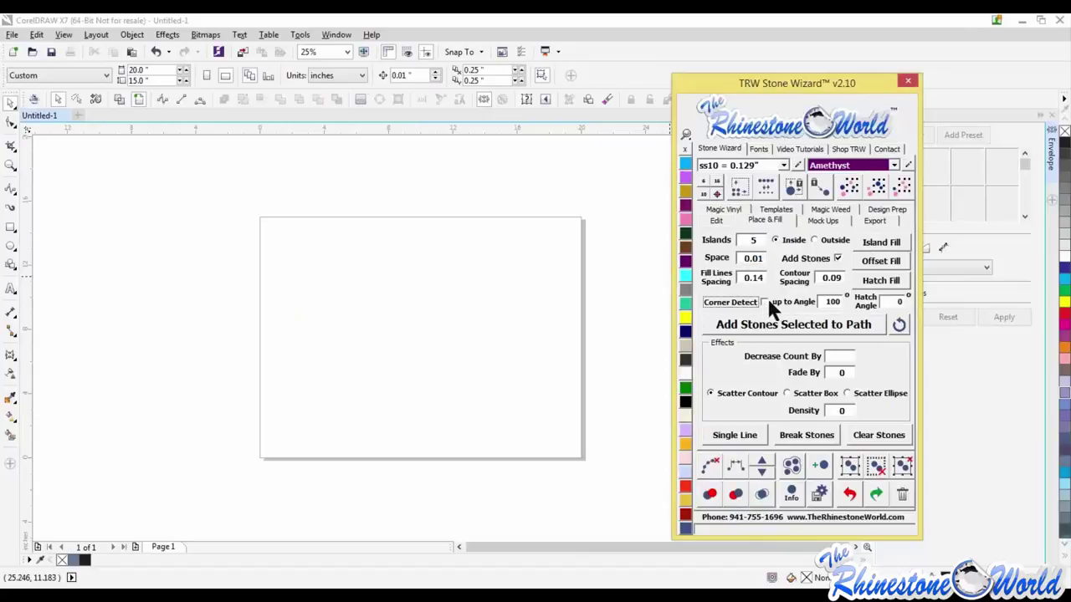
double_click(837, 301)
text(125)
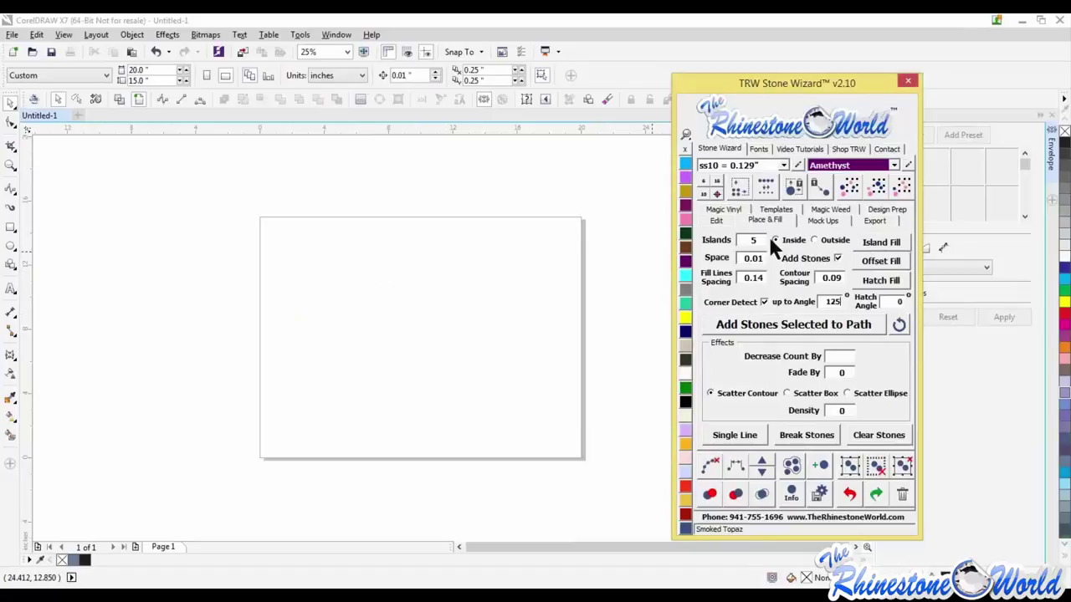
Change the islands to 7 Outside, and reset all Place & Fill options to their saved values
drag(763, 240, 733, 242)
click(814, 240)
click(838, 260)
click(837, 258)
click(752, 240)
text(7)
click(899, 326)
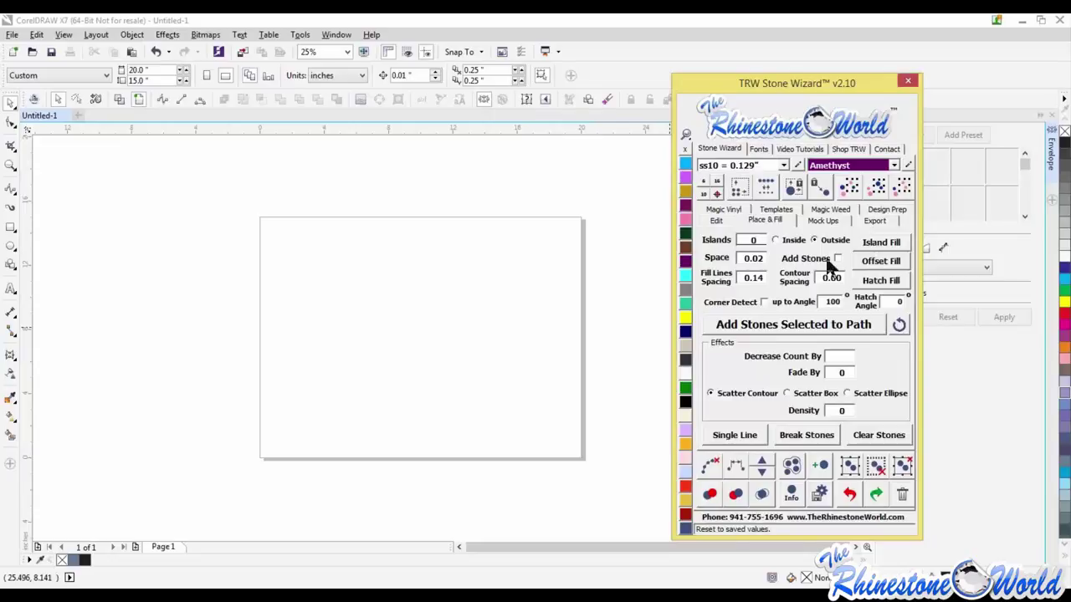
Try 6 Inside islands with Add Stones, 0.66 contour spacing, Corner Detect and Fade By 7, and reset the options to their saved values
drag(745, 242, 777, 242)
text(6)
click(775, 240)
click(838, 258)
double_click(834, 279)
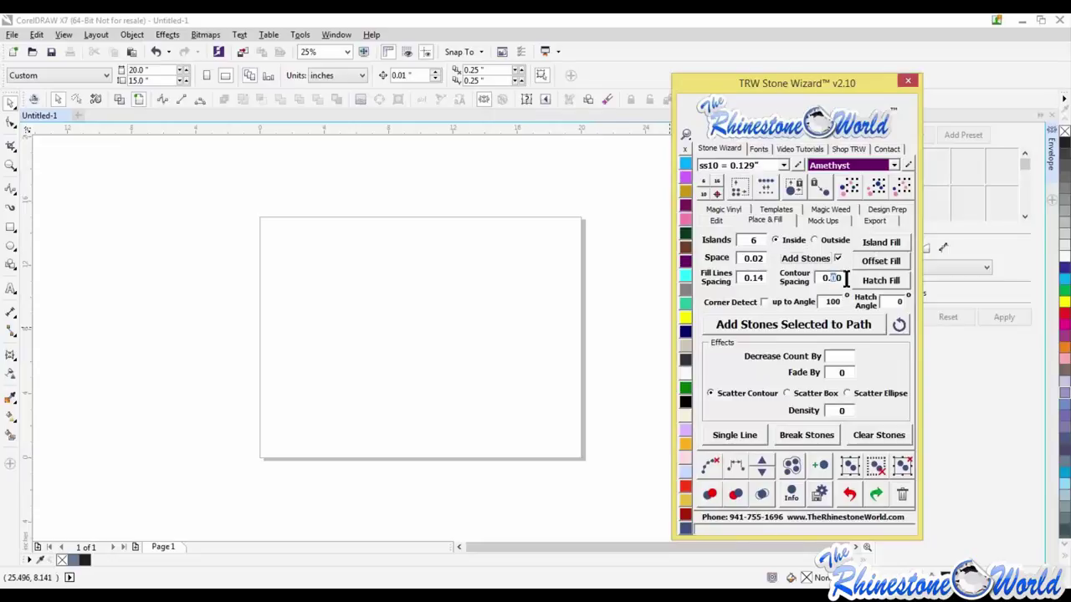
text(0.66)
click(763, 301)
click(764, 302)
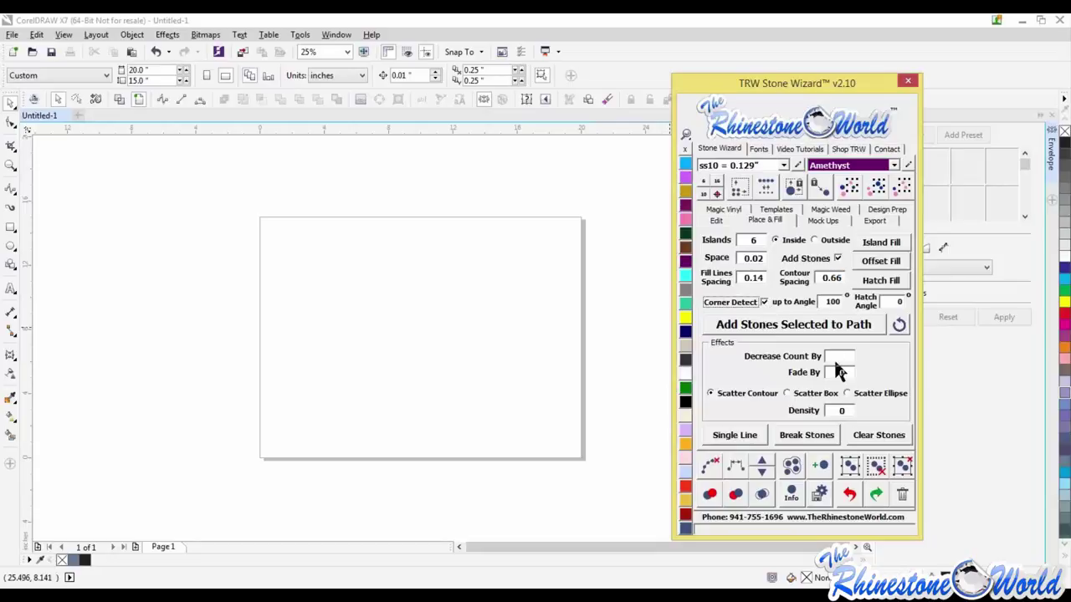
double_click(847, 372)
text(7)
click(900, 327)
Add the College-Black text 23, enlarge it to about 8.3 by 5.3 inches, and position it near the page's center
click(11, 288)
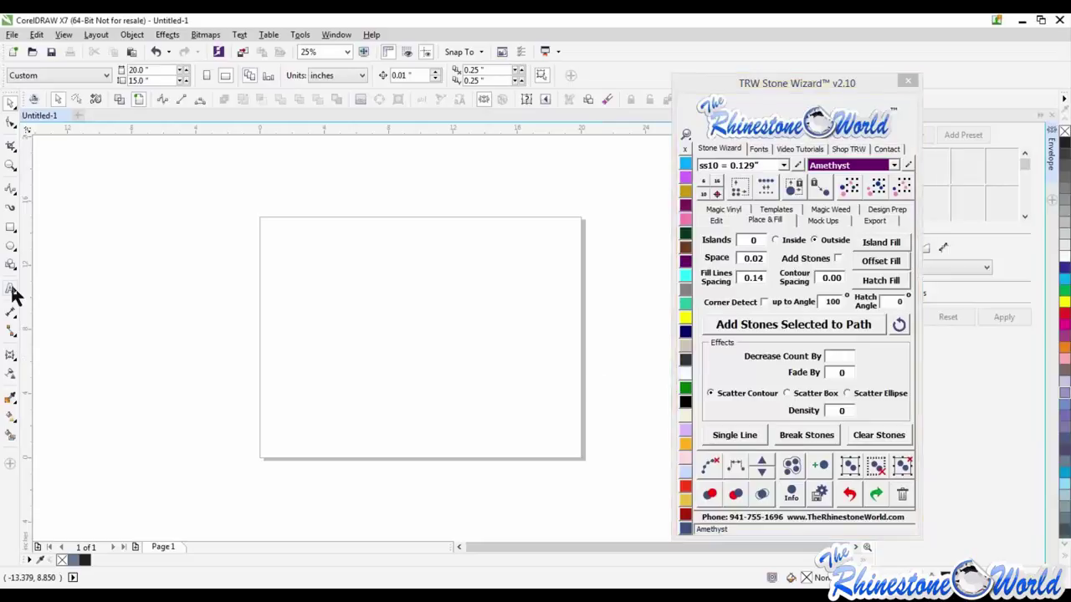
click(389, 300)
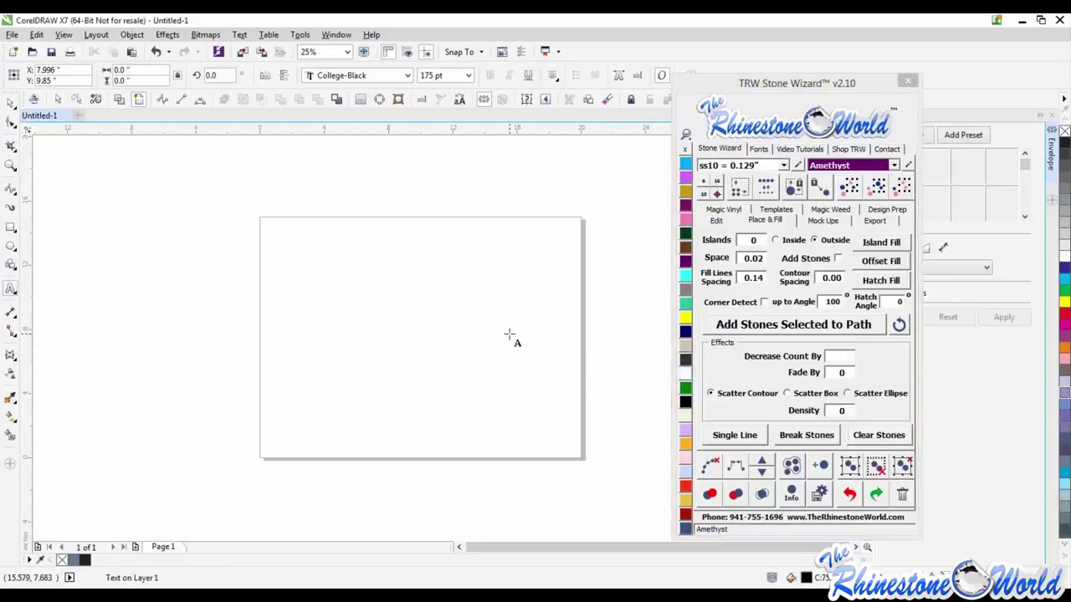
text(B)
key(BackSpace)
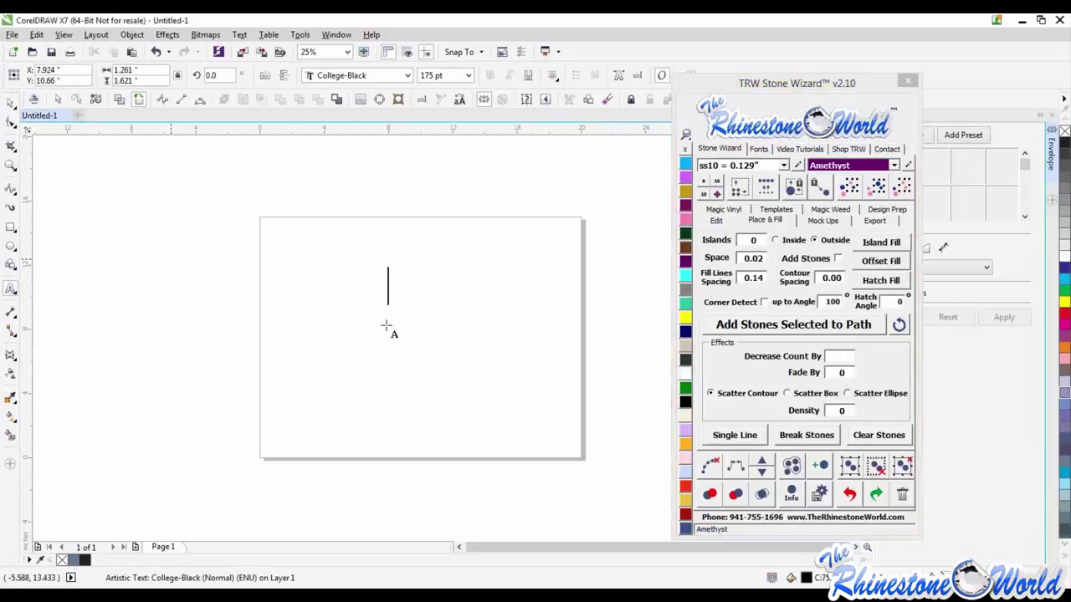
text(23)
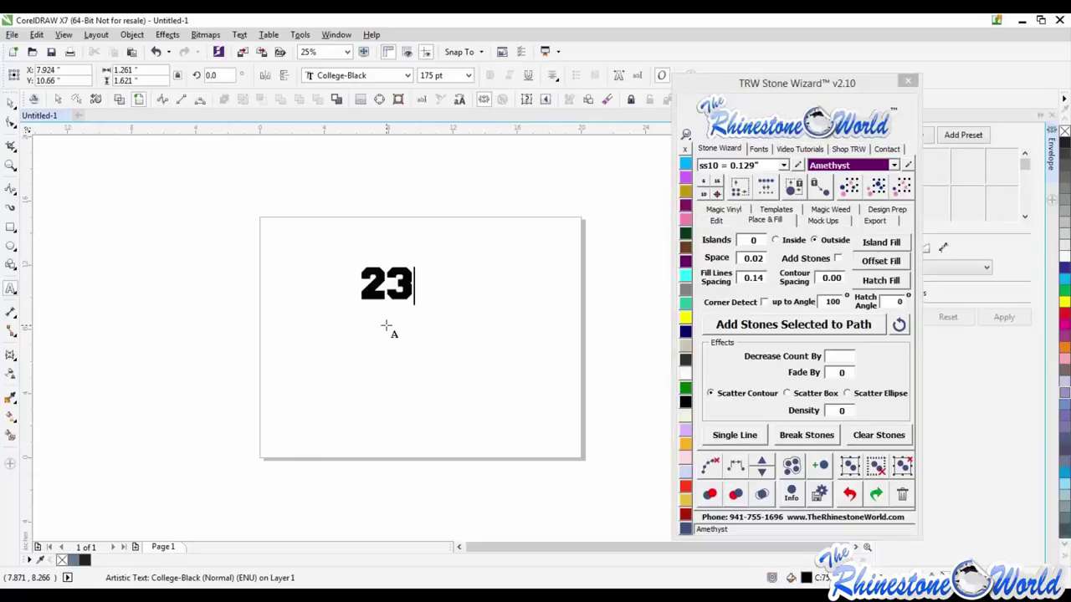
click(11, 102)
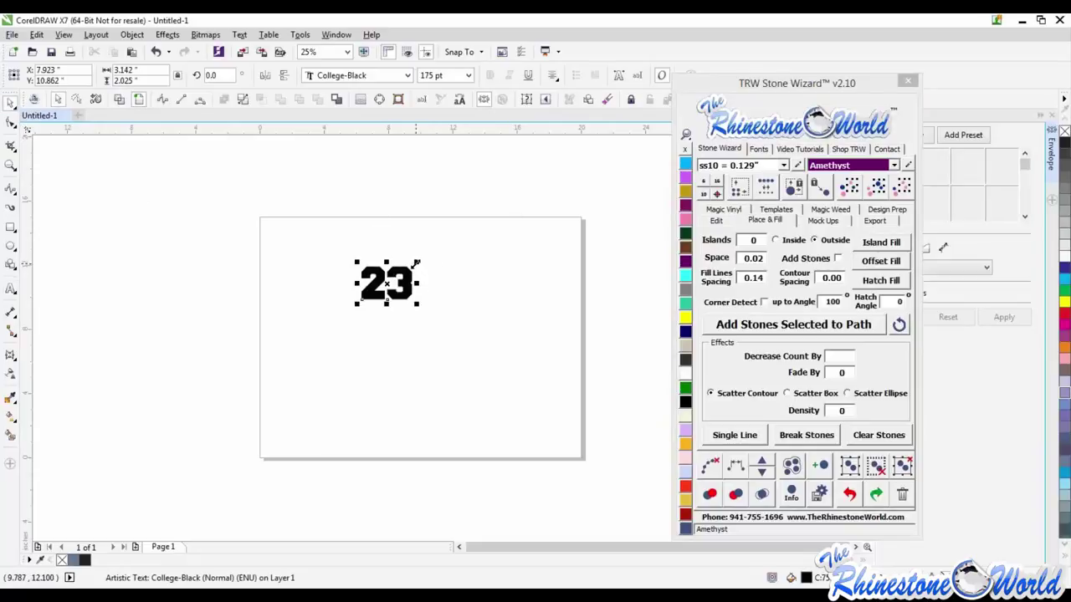
drag(417, 262, 490, 241)
drag(494, 293, 503, 351)
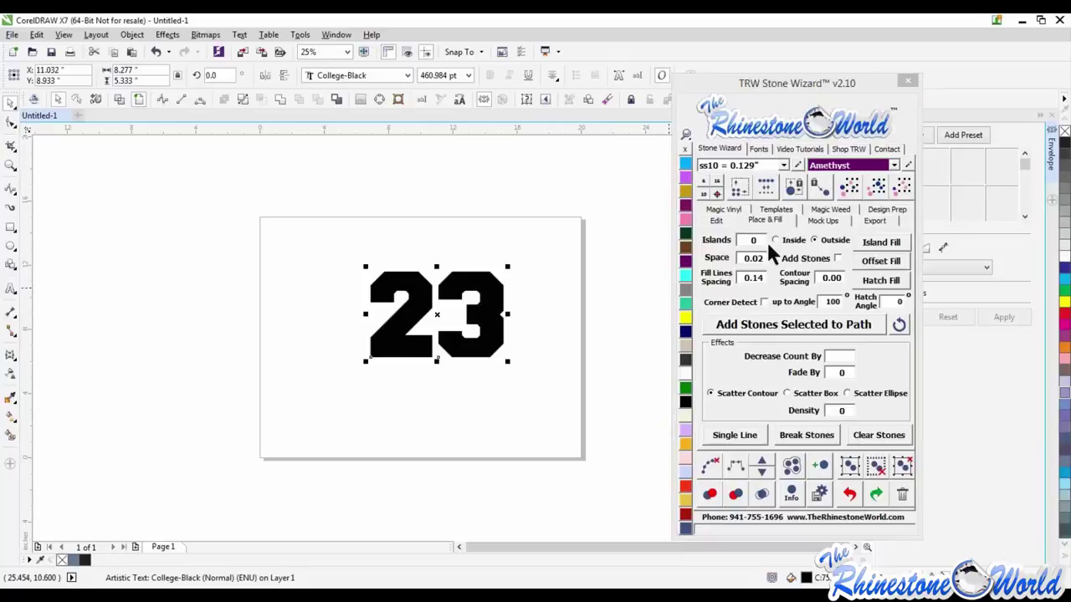
Apply an Island Fill to the 23 with 1 Outside island and 0.1 contour spacing
click(741, 242)
text(1)
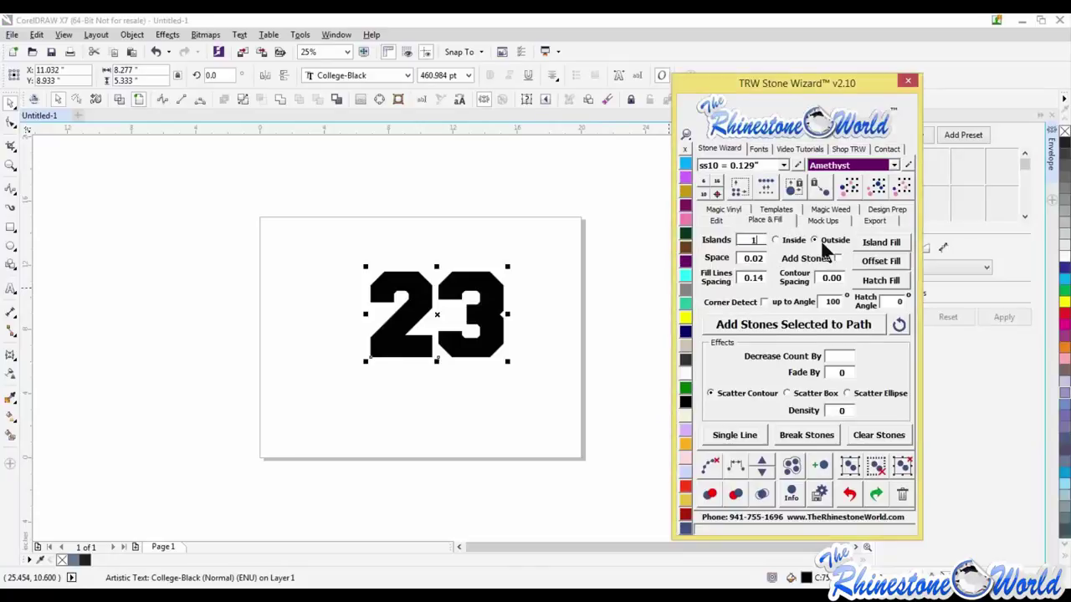
double_click(833, 277)
text(0.1)
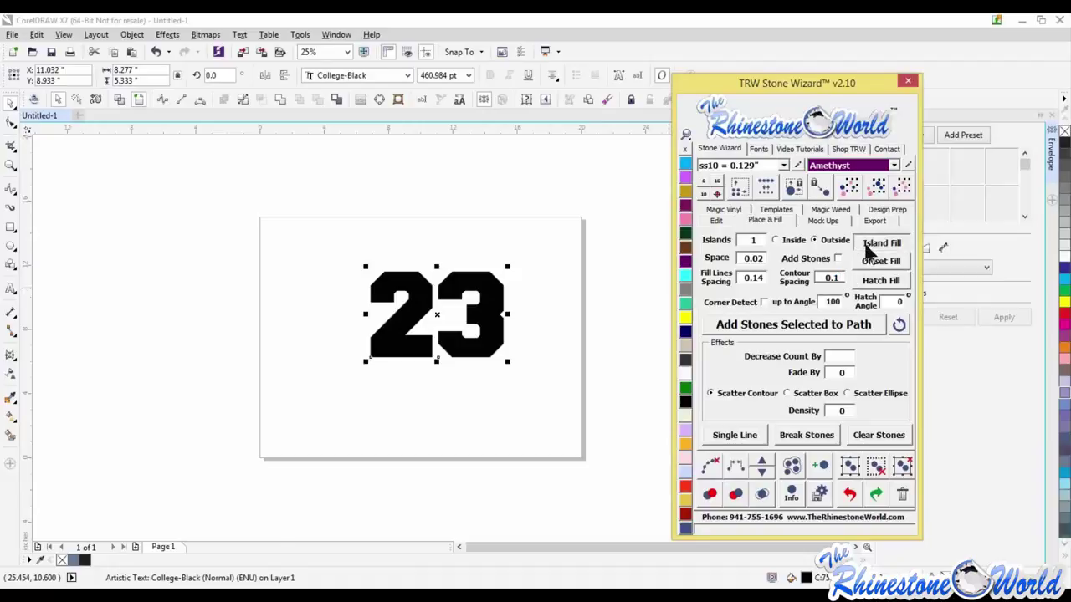
click(866, 245)
Color the new contour shape around the 23 Citrine
scroll(498, 307, up, 3)
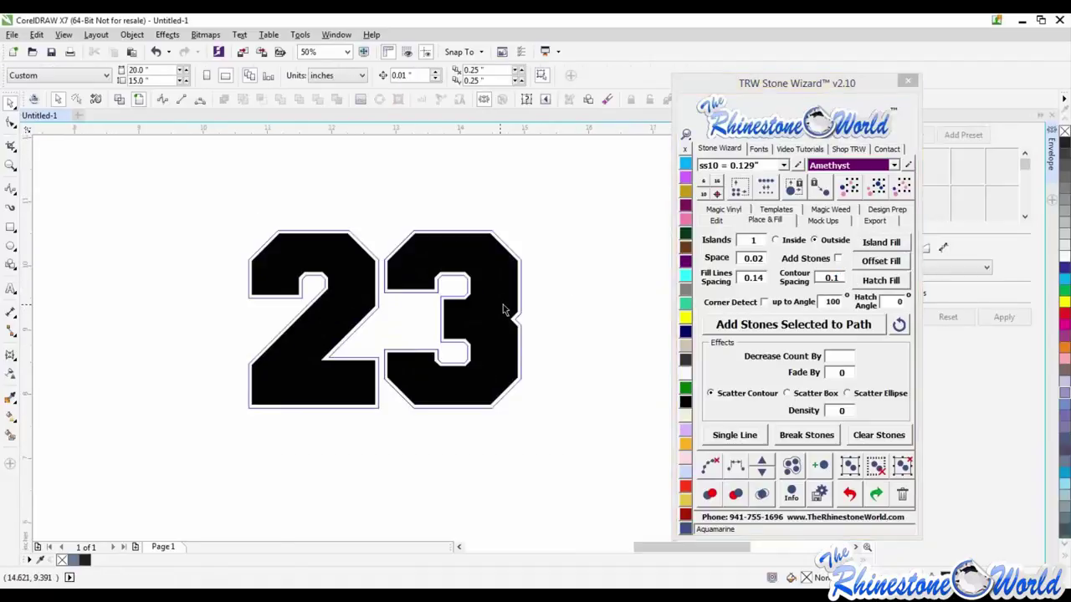
click(543, 305)
click(685, 318)
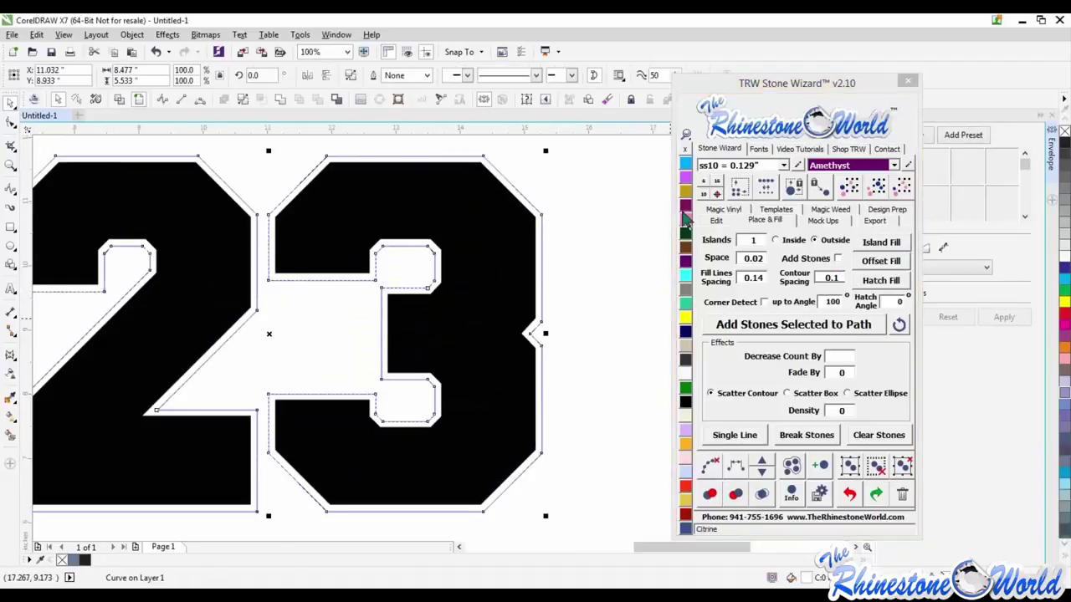
click(576, 283)
scroll(554, 288, down, 2)
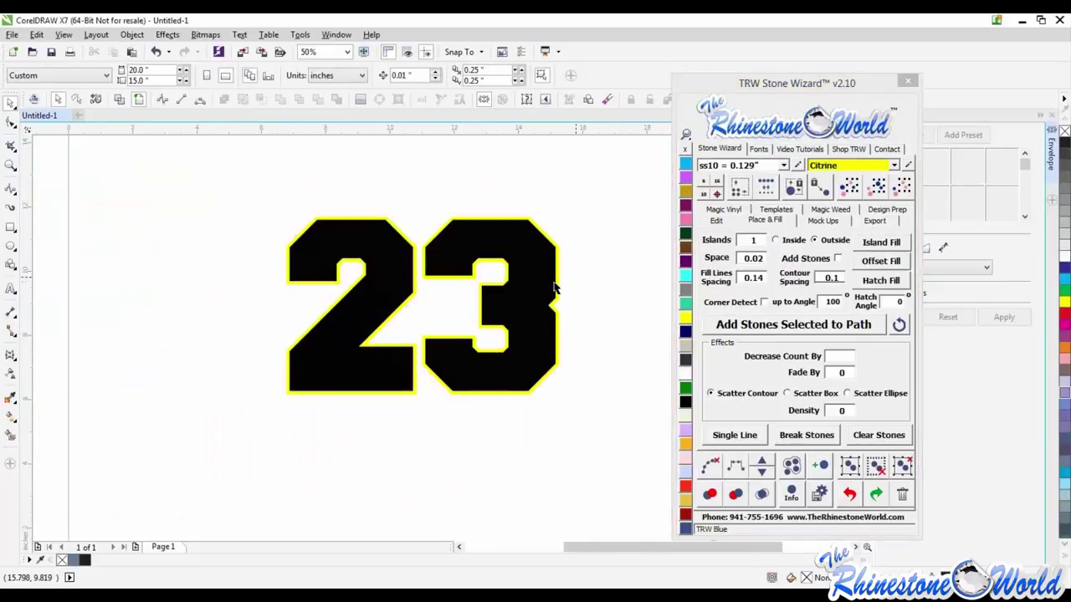
Try moving the Citrine shape about 1.6 inches right and 0.6 inches up from the black 23, and undo the move
click(559, 287)
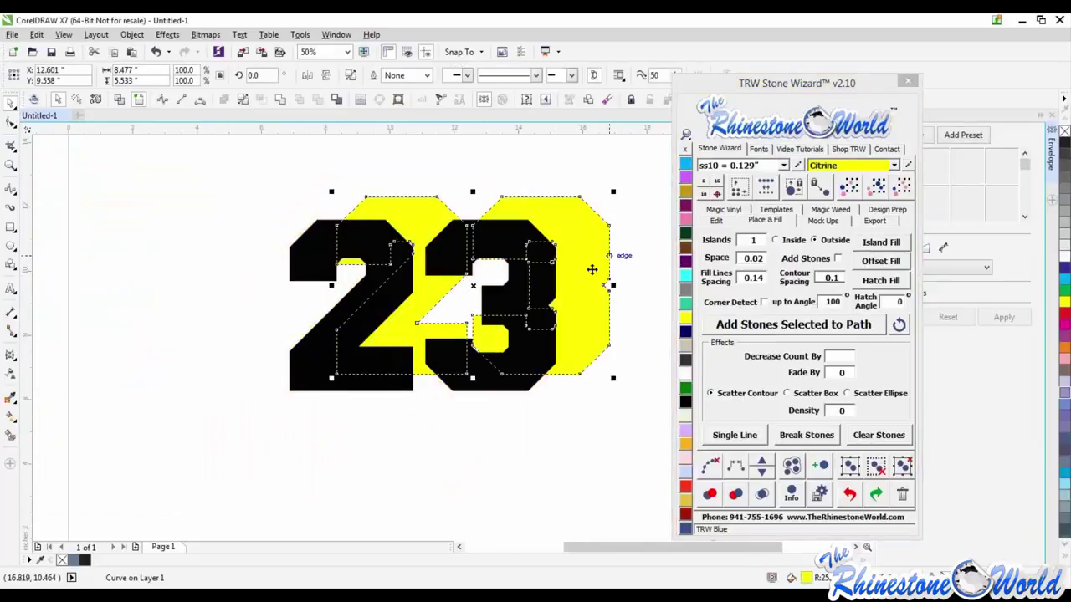
click(598, 220)
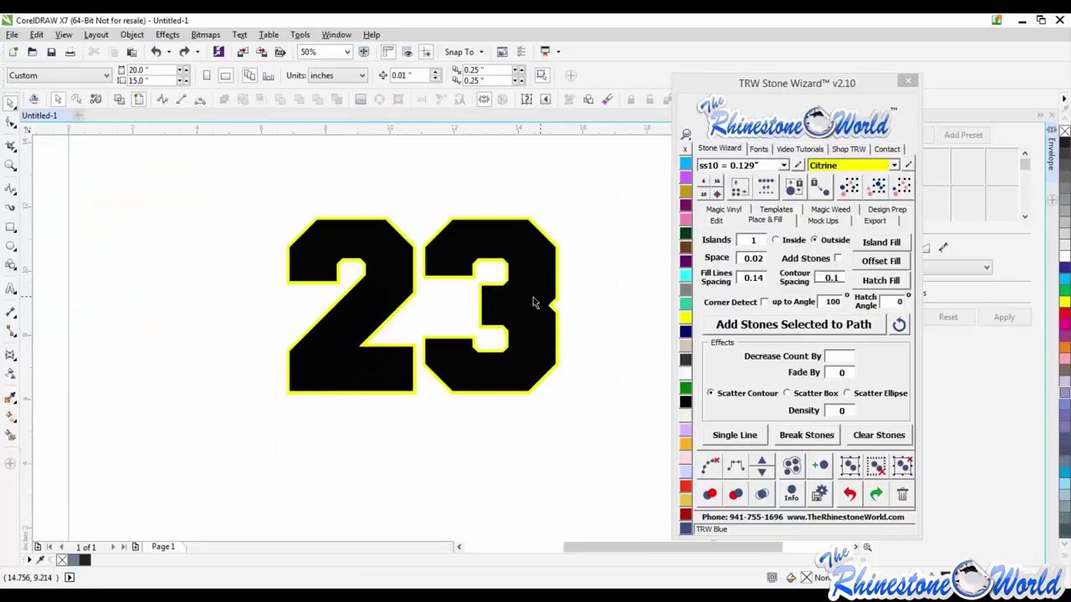
click(534, 303)
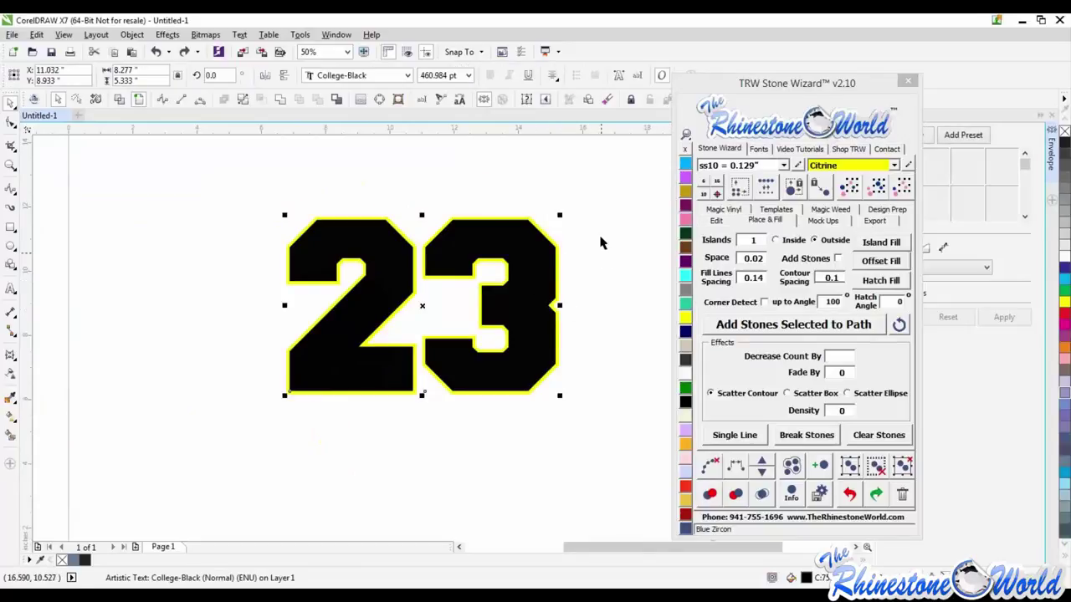
click(595, 194)
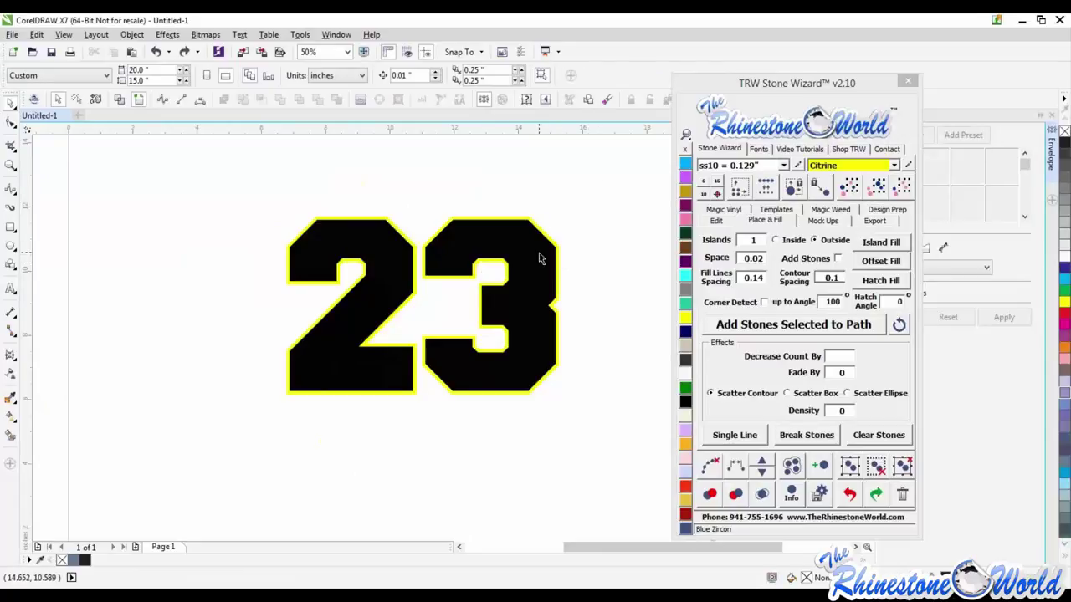
Duplicate the black 23 together with its Citrine shape, placing the copy below the original at the page's lower edge
drag(580, 191, 261, 437)
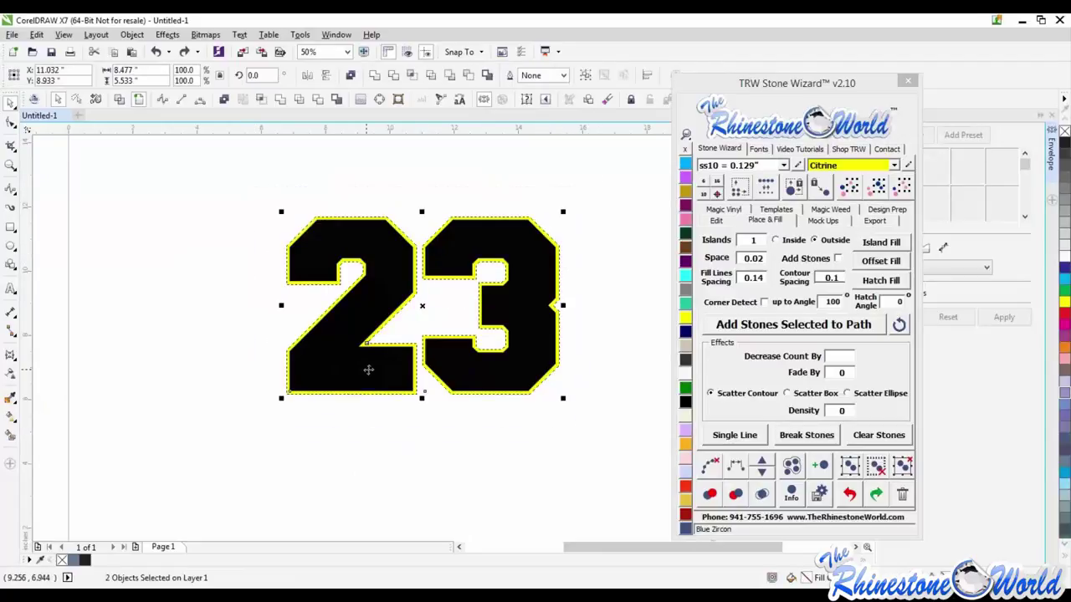
scroll(368, 370, down, 1)
key(ctrl+d)
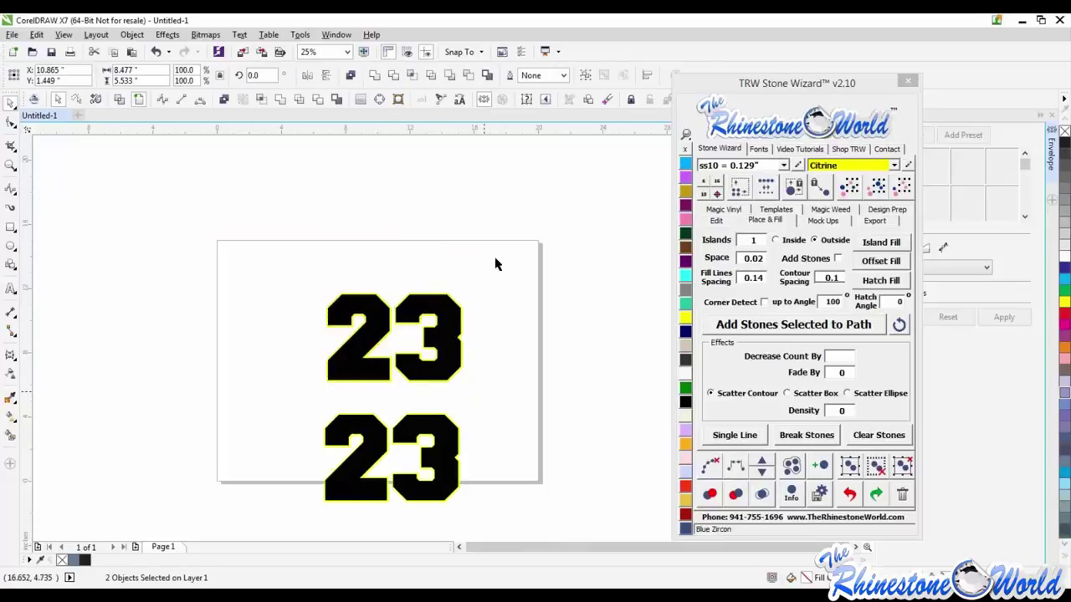
Apply a Magic Trap of .02 to the upper 23 and its Citrine shape, and inspect the overlap in wireframe view
drag(474, 280, 303, 404)
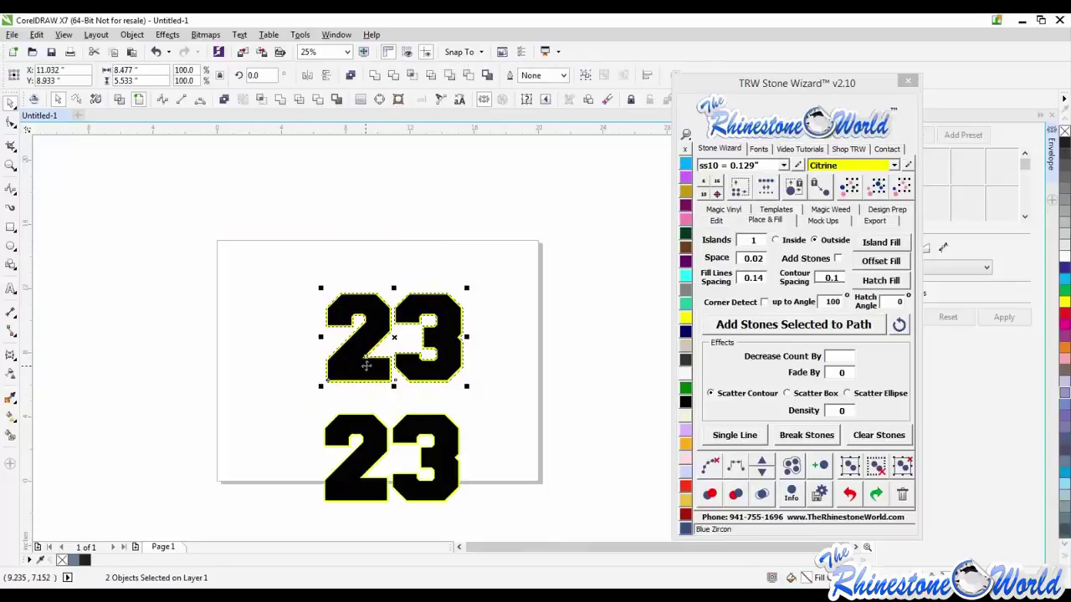
click(717, 221)
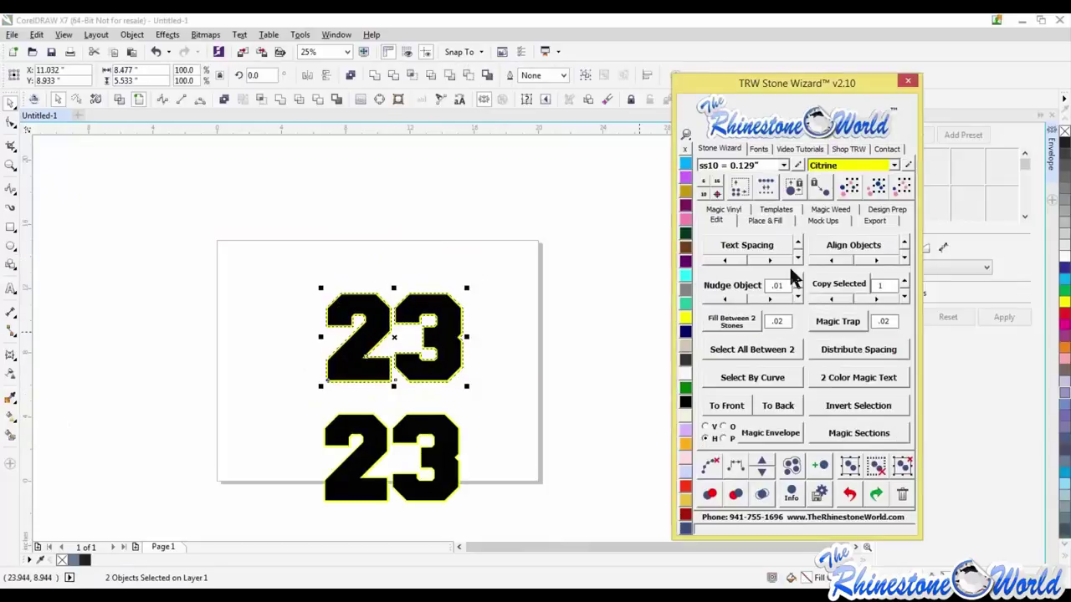
click(840, 323)
scroll(436, 313, up, 1)
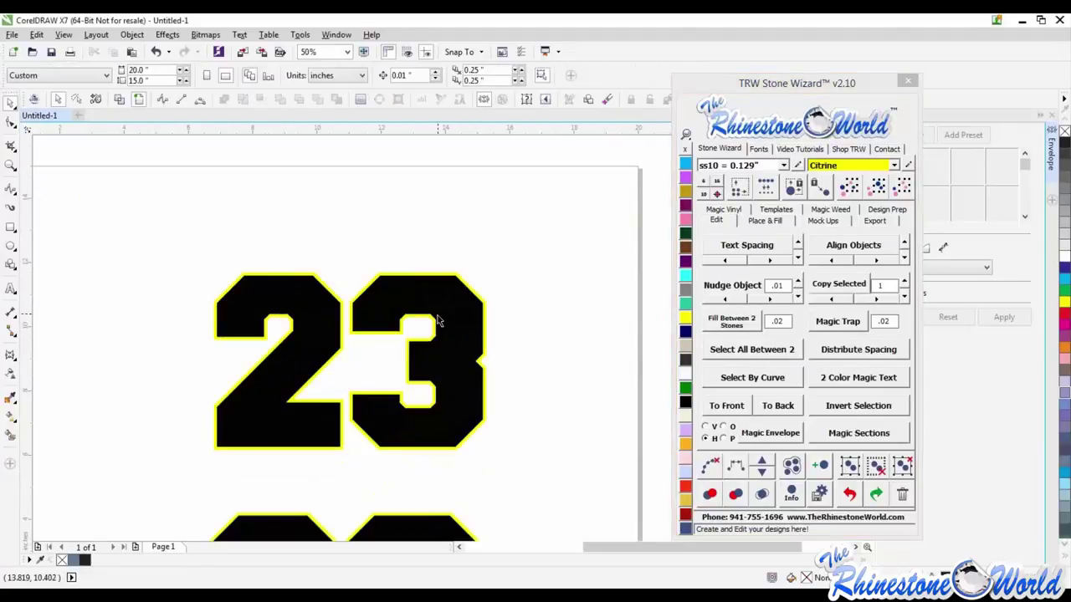
scroll(437, 321, up, 1)
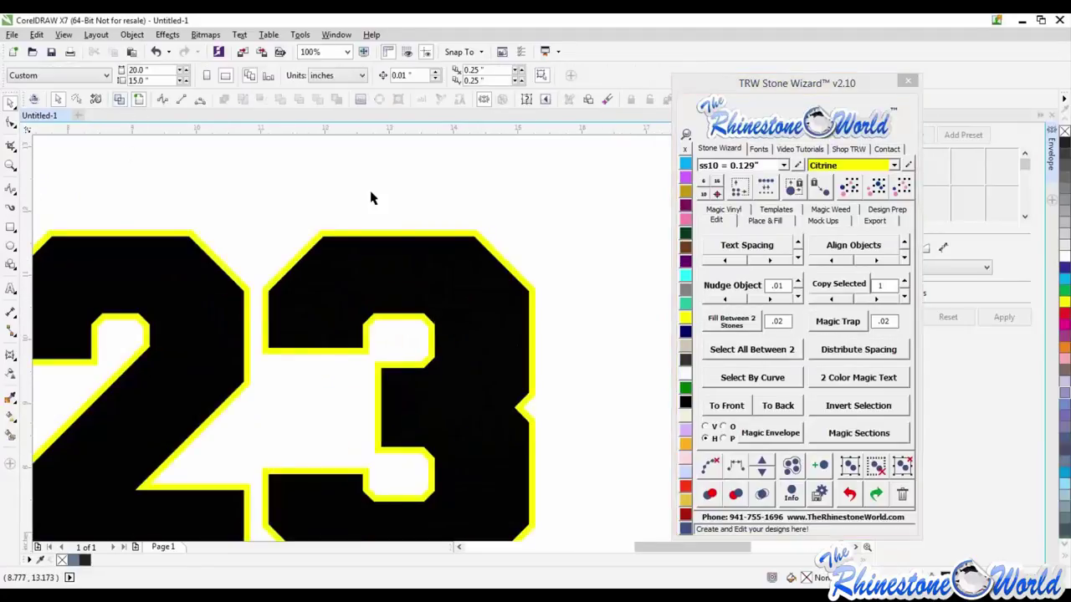
key(shift+F9)
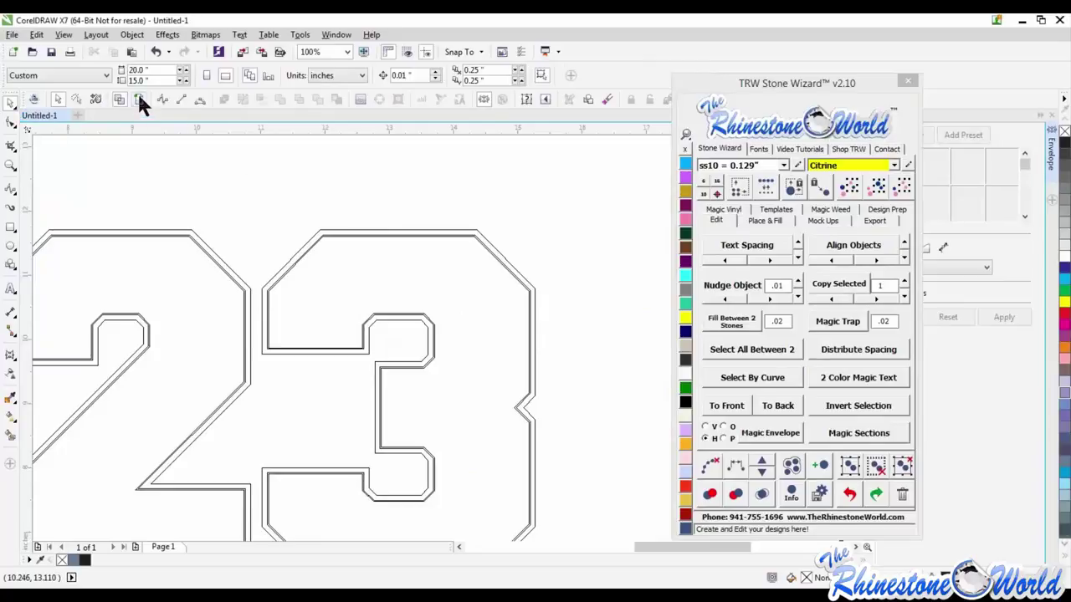
key(shift+F9)
Try shifting the upper black 23 slightly down and left against its Citrine outline, and undo the move
scroll(533, 281, up, 2)
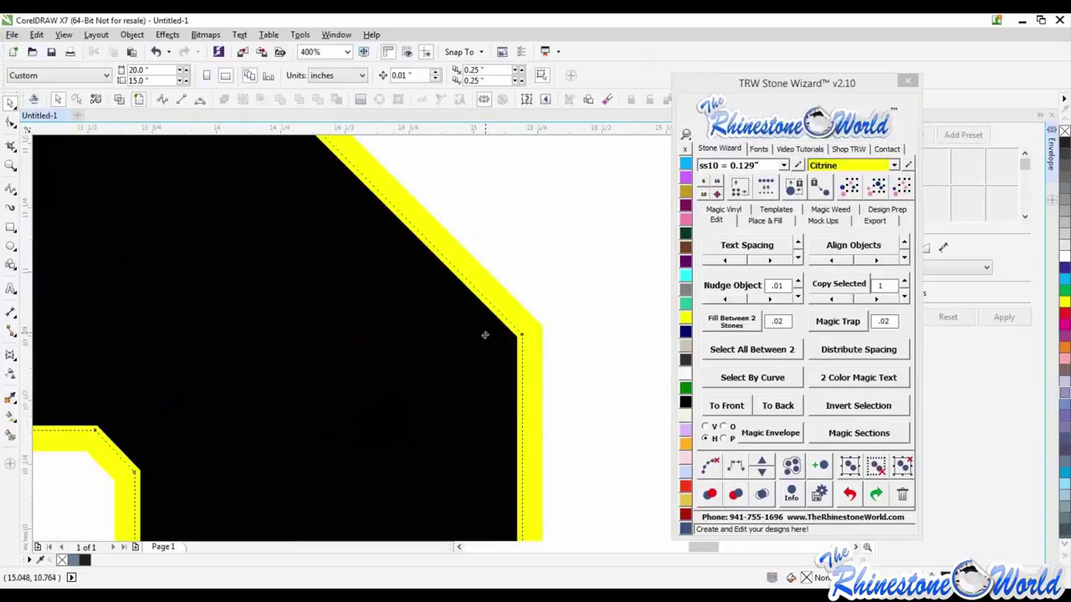
click(484, 335)
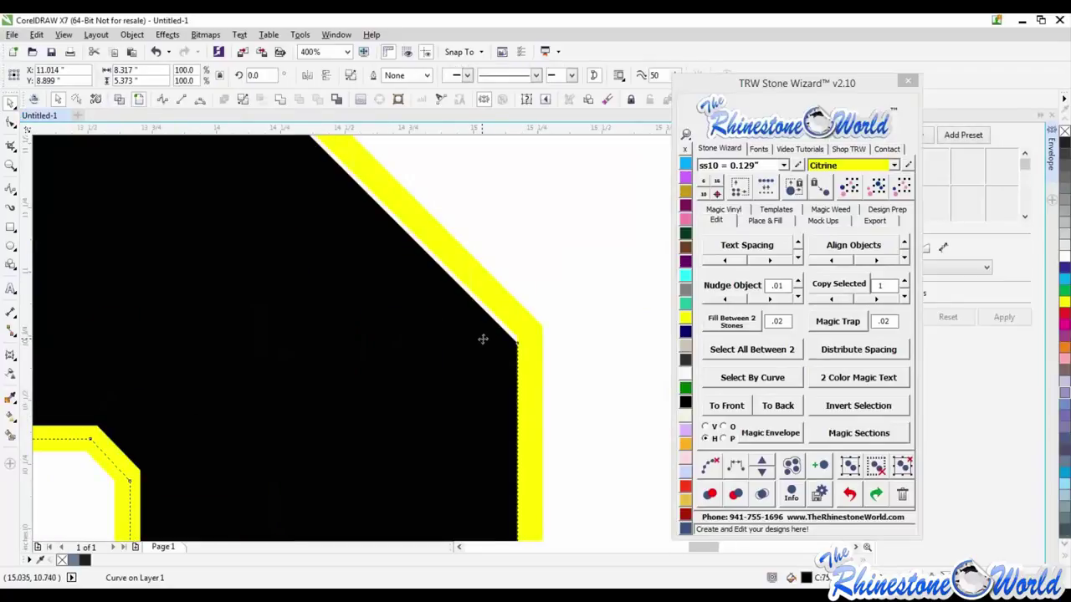
drag(482, 339, 488, 330)
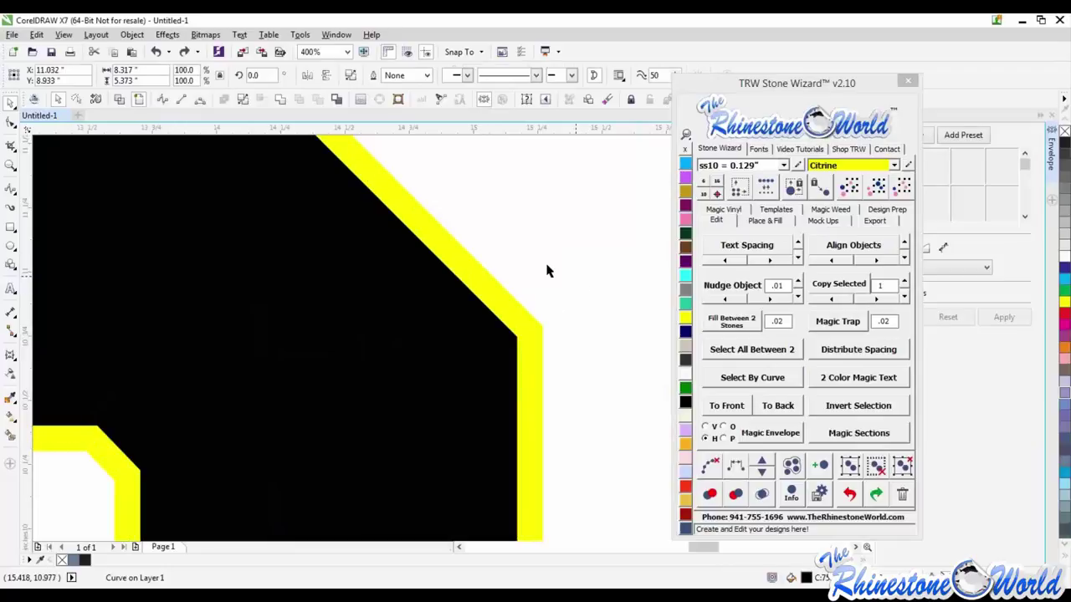
click(547, 270)
scroll(547, 276, down, 2)
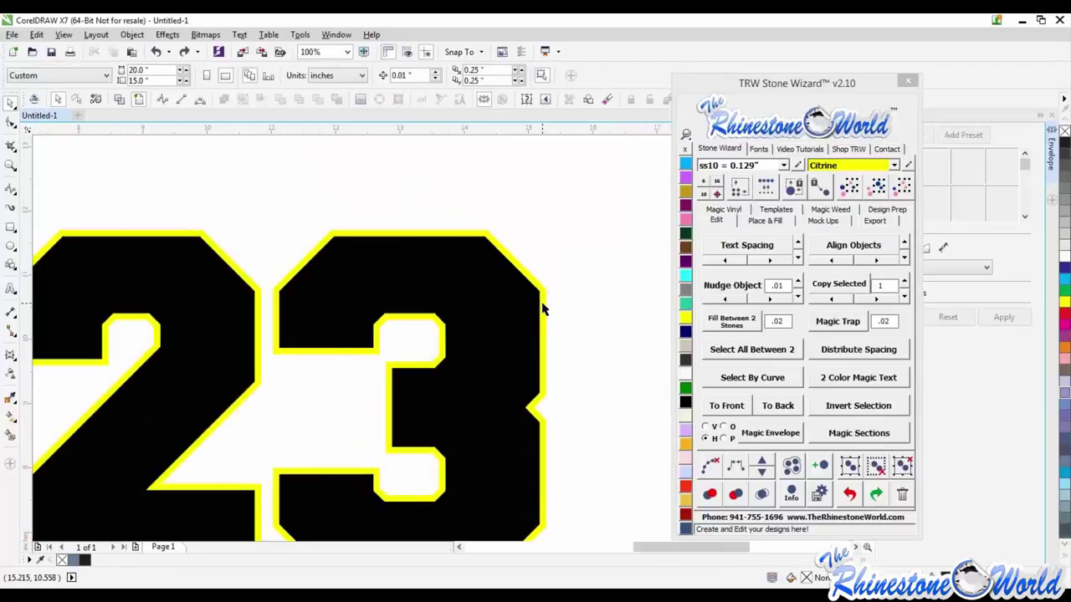
Bring the upper black 23 in front of its Citrine outline
click(522, 315)
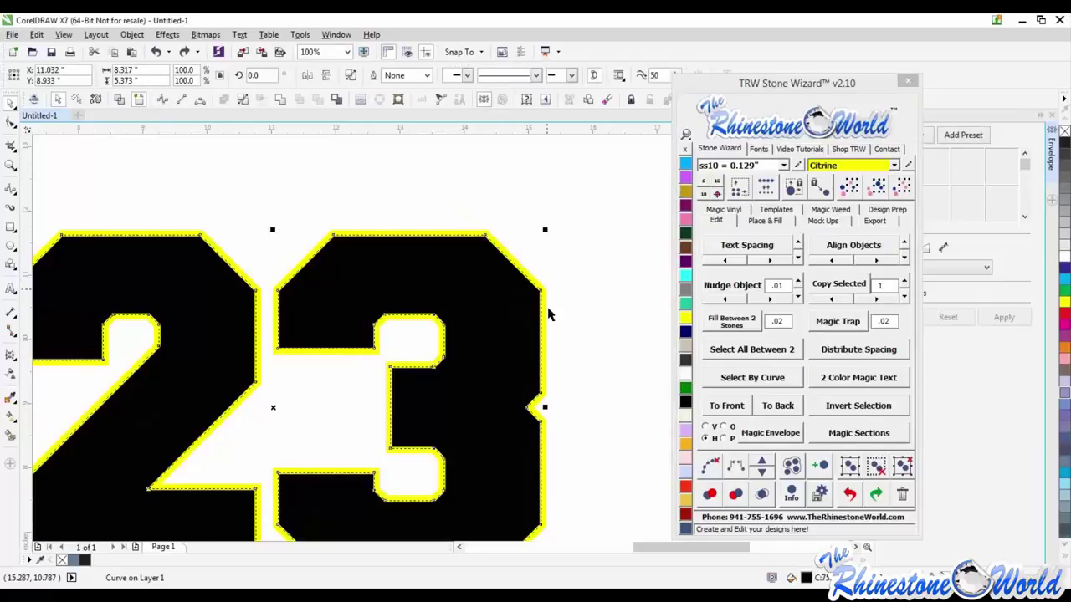
scroll(547, 310, up, 2)
scroll(473, 311, down, 1)
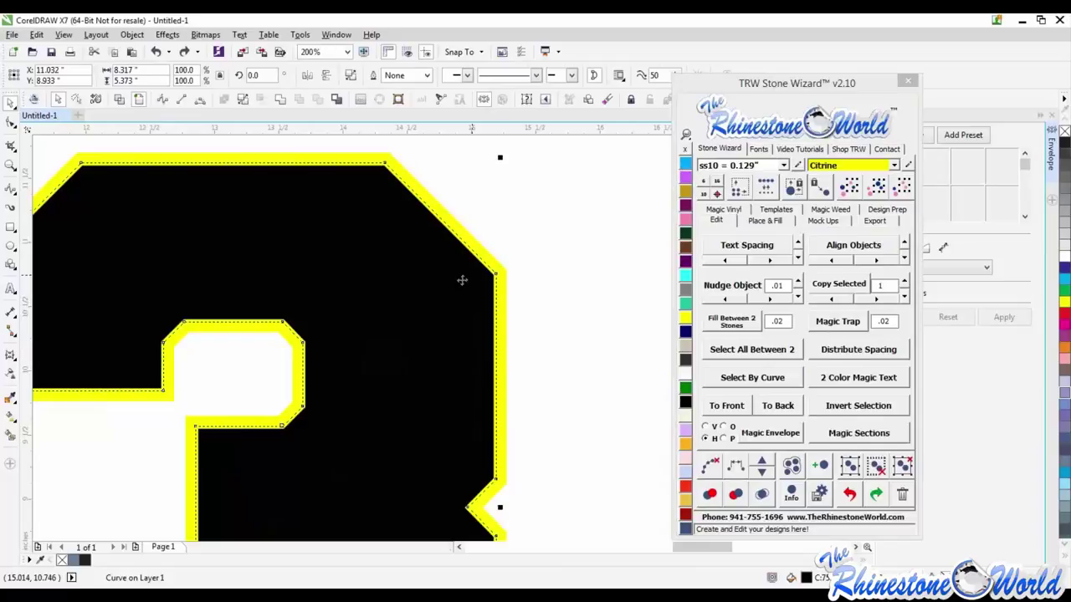
click(727, 407)
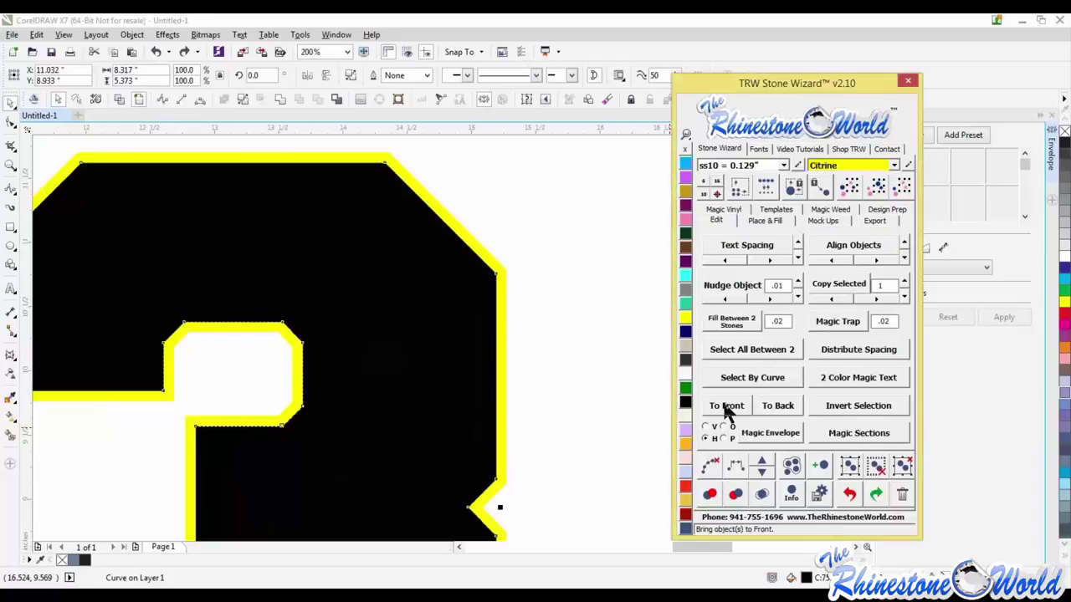
click(513, 353)
scroll(513, 354, down, 1)
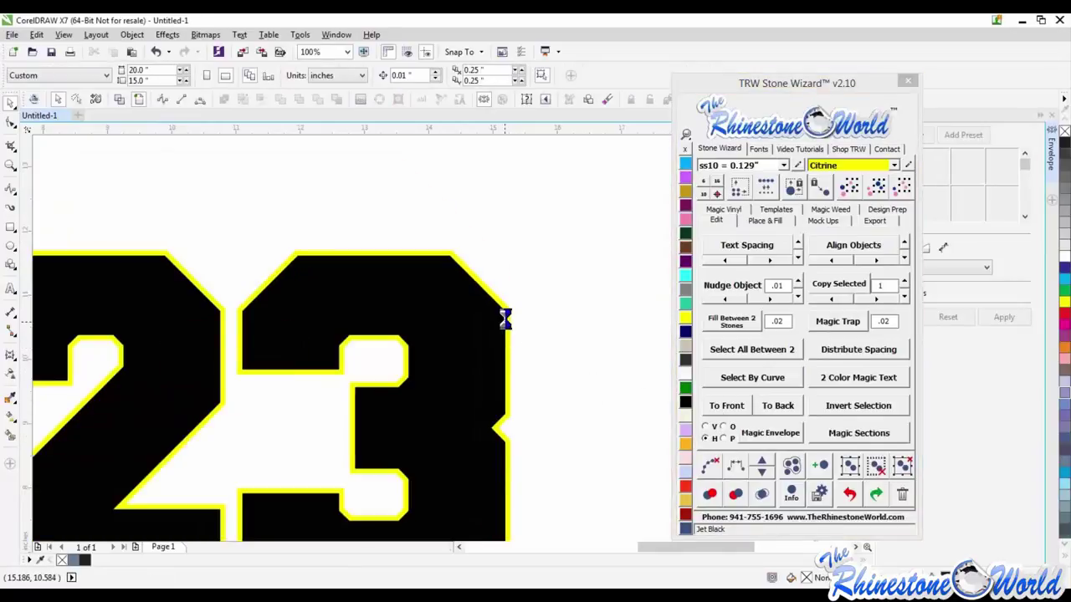
Recolor the upper 23's outline Aquamarine
scroll(507, 316, up, 1)
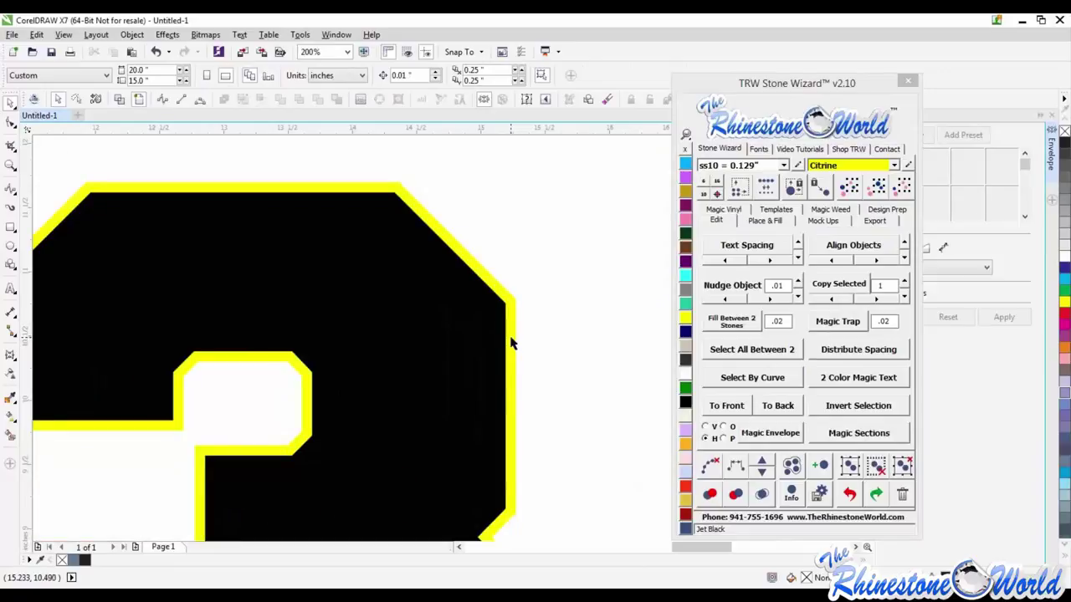
scroll(514, 339, down, 2)
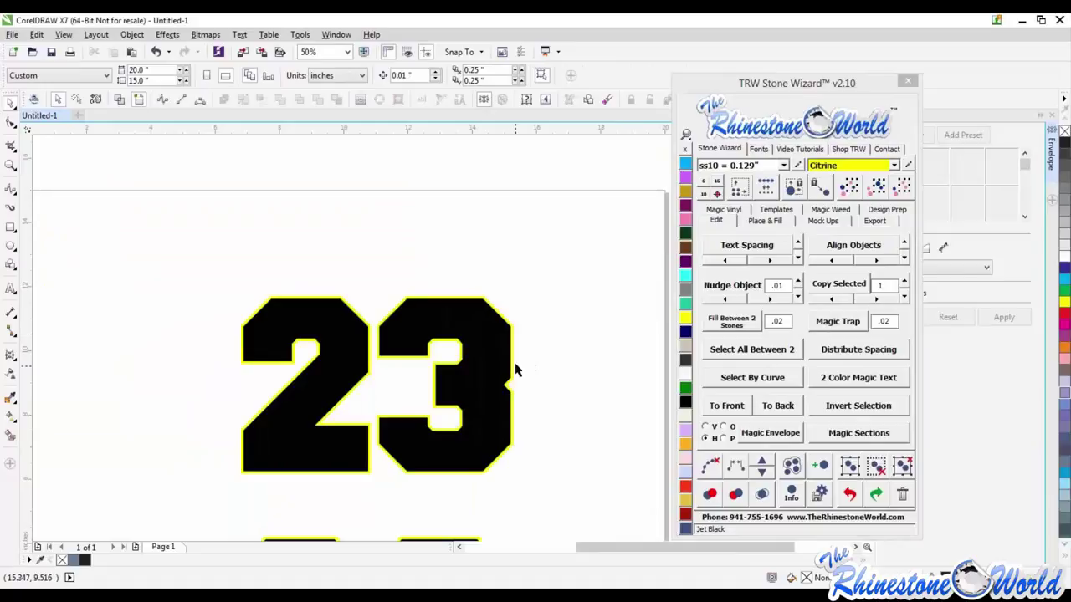
scroll(507, 388, up, 1)
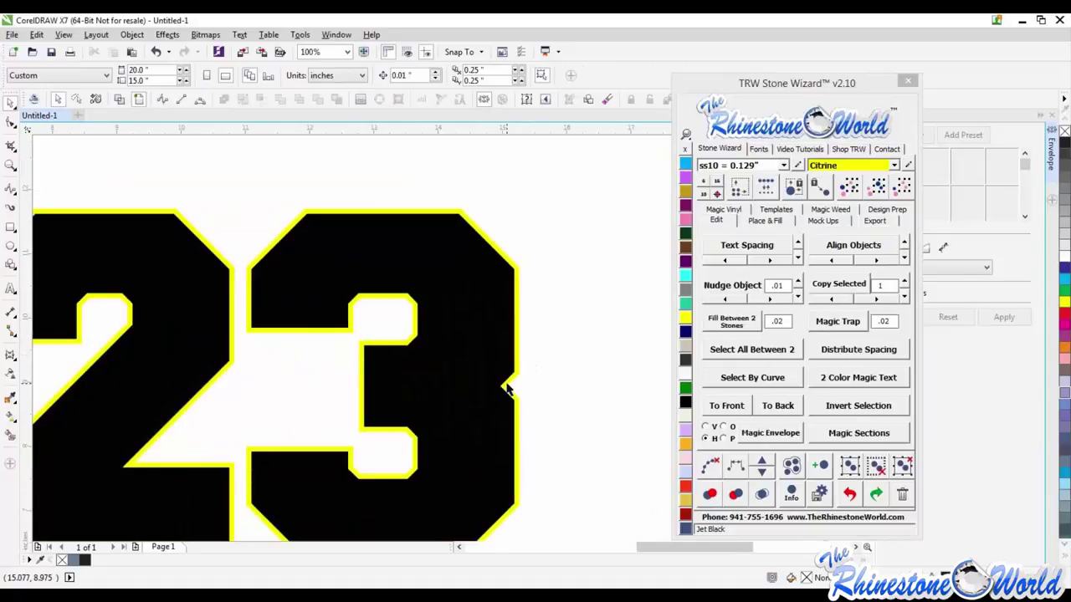
click(494, 368)
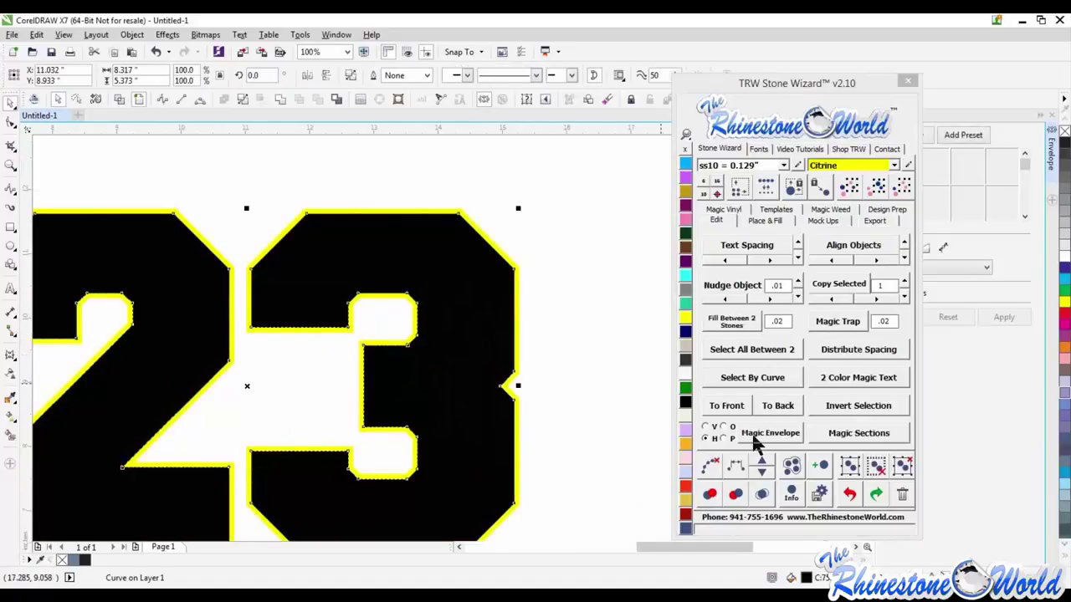
click(516, 358)
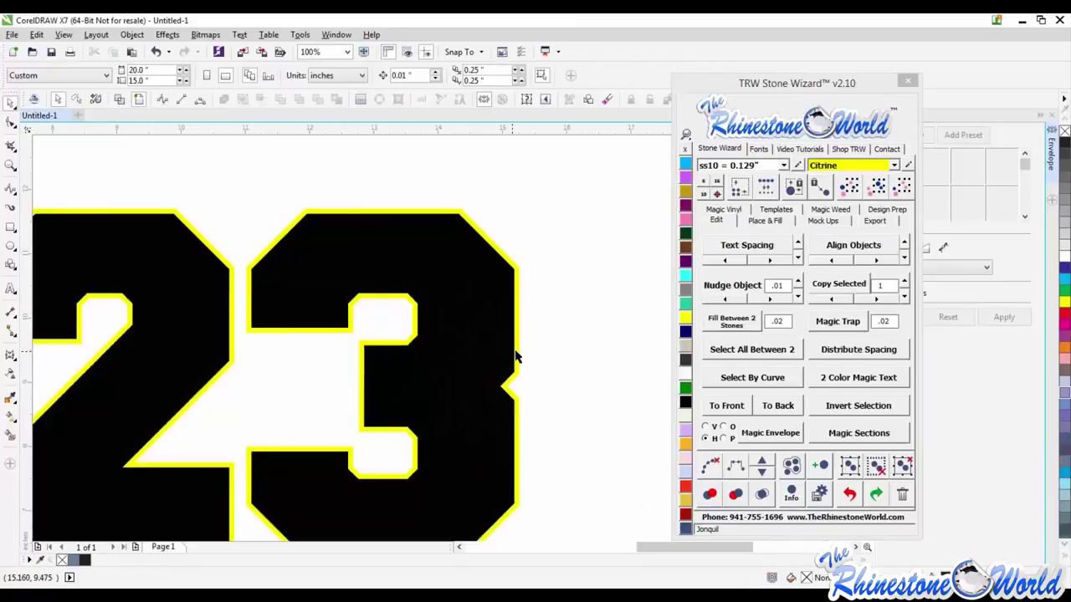
click(684, 279)
click(614, 314)
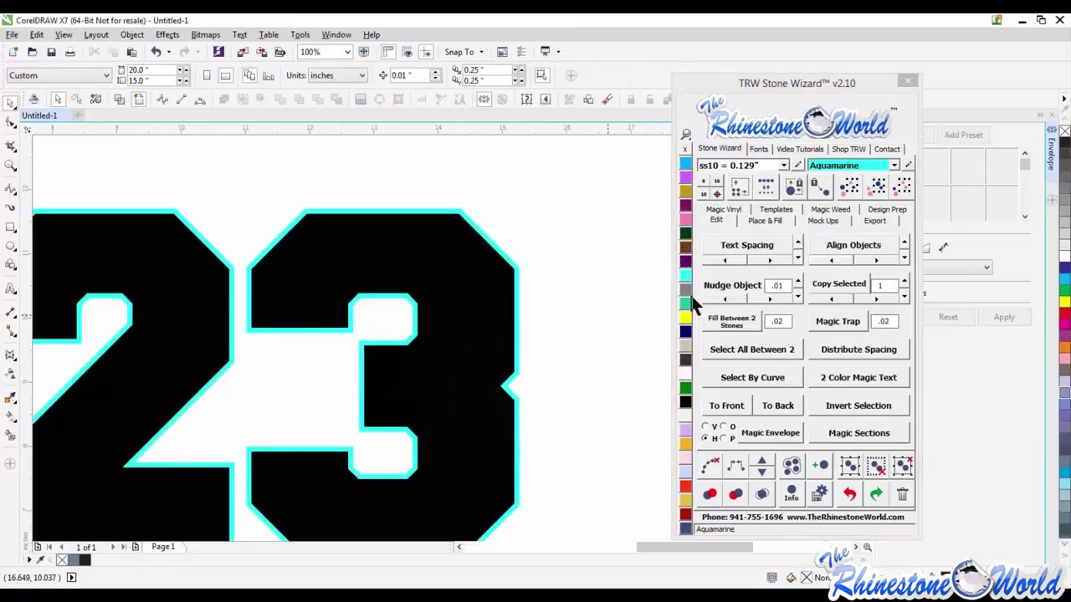
Change the upper 23's outline color to TRW Pink
click(516, 345)
click(685, 219)
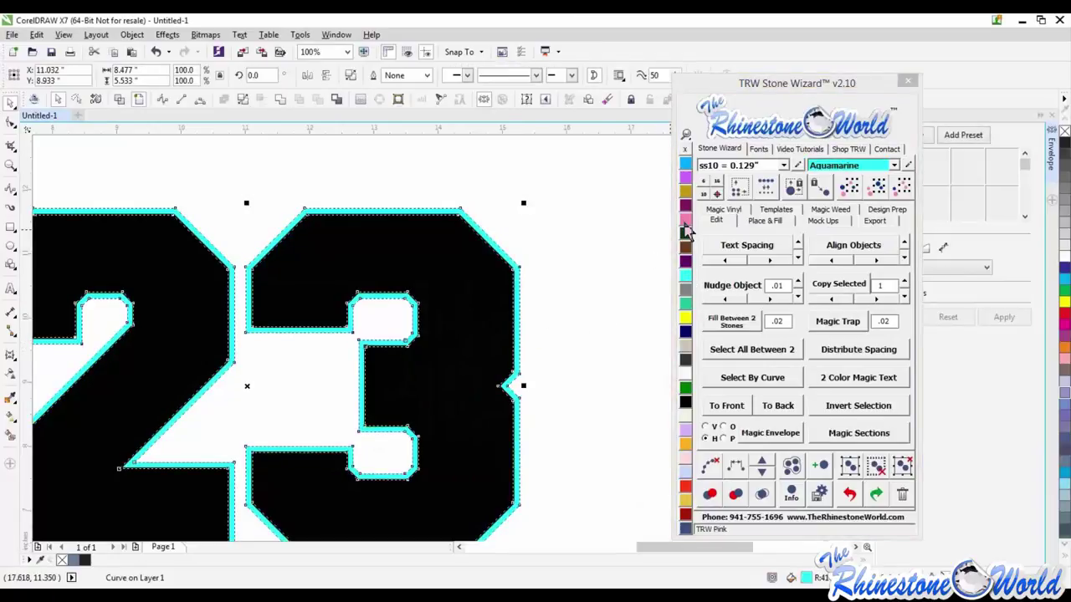
click(516, 354)
Send the upper black 23 behind its pink outline, and inspect the edge of the 3 up close
click(499, 343)
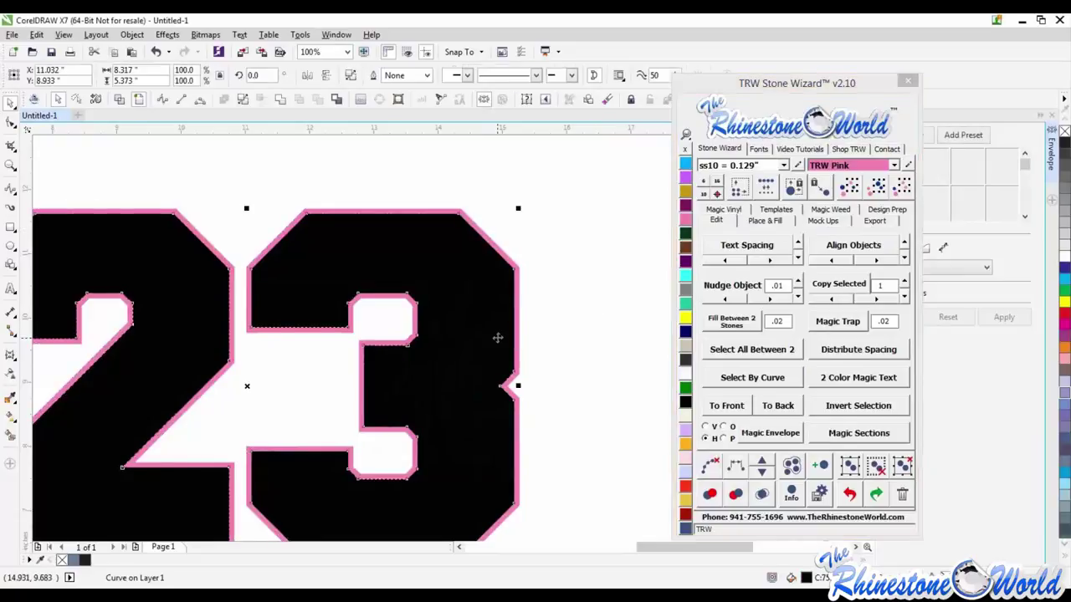
click(774, 407)
click(600, 383)
scroll(510, 338, up, 4)
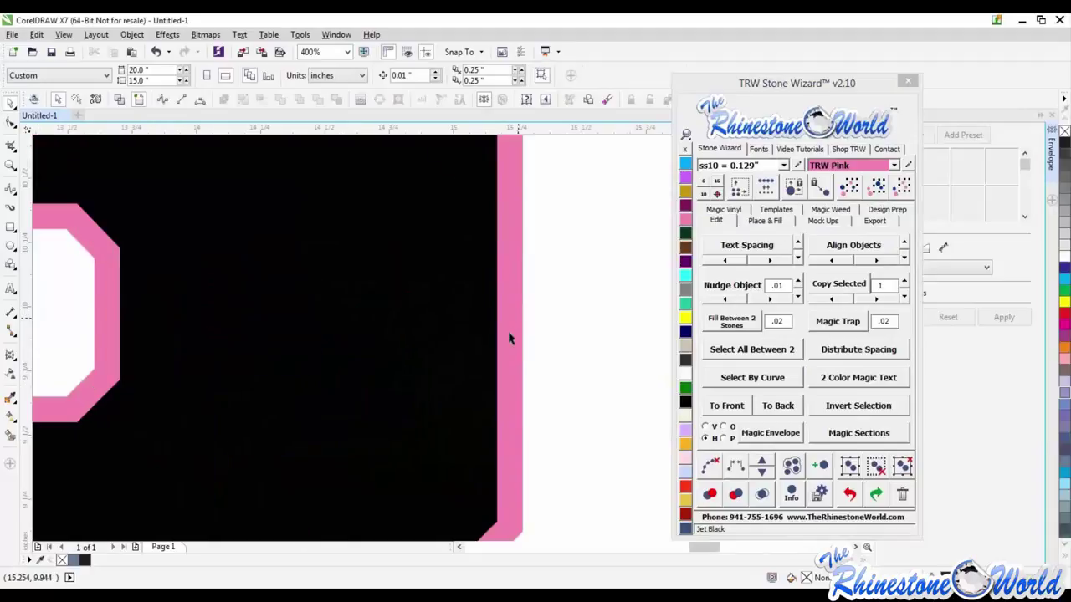
scroll(508, 329, down, 5)
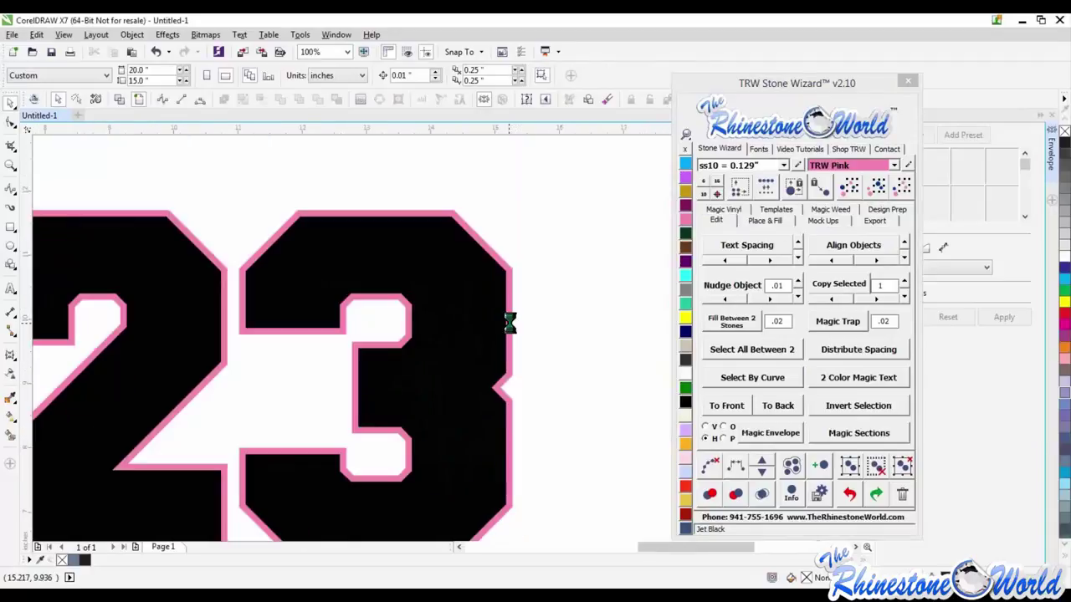
scroll(496, 483, up, 2)
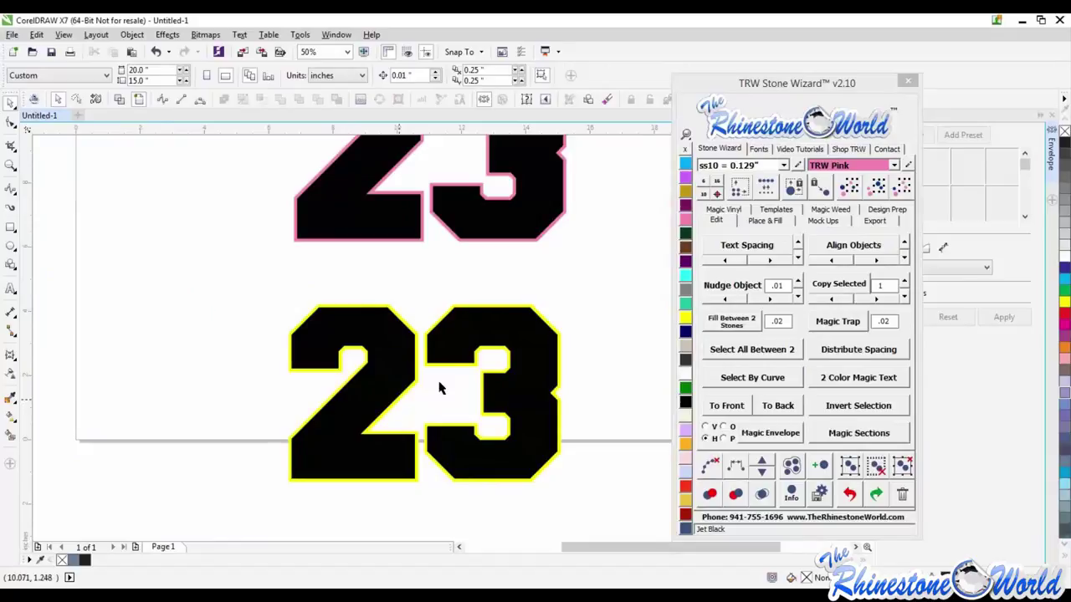
Apply Magic Trap with a value of .02 to the bottom shape of the lower 23
drag(599, 284, 231, 520)
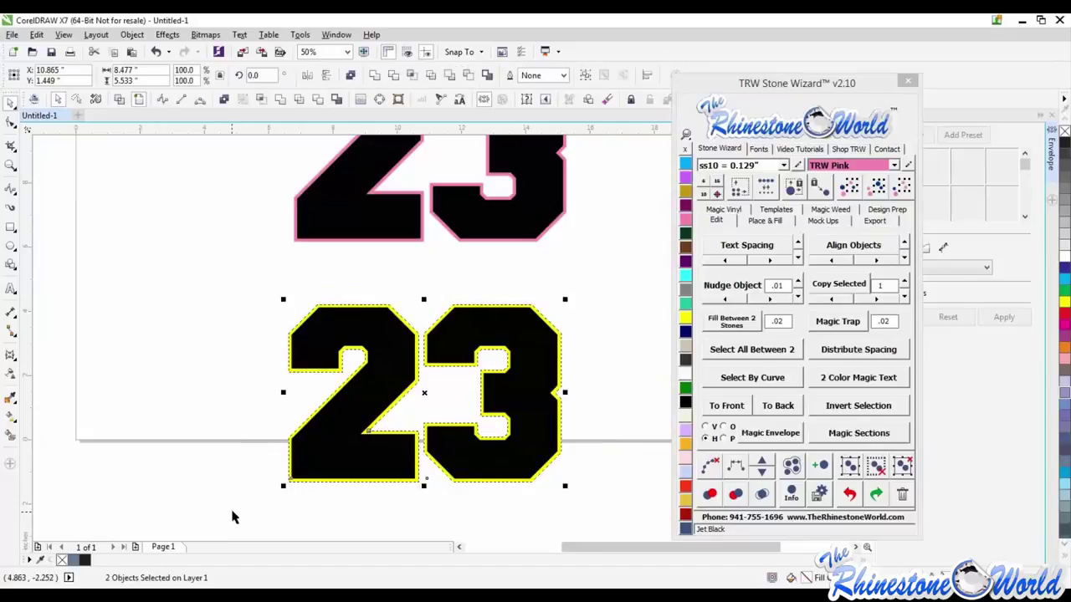
click(843, 322)
click(626, 376)
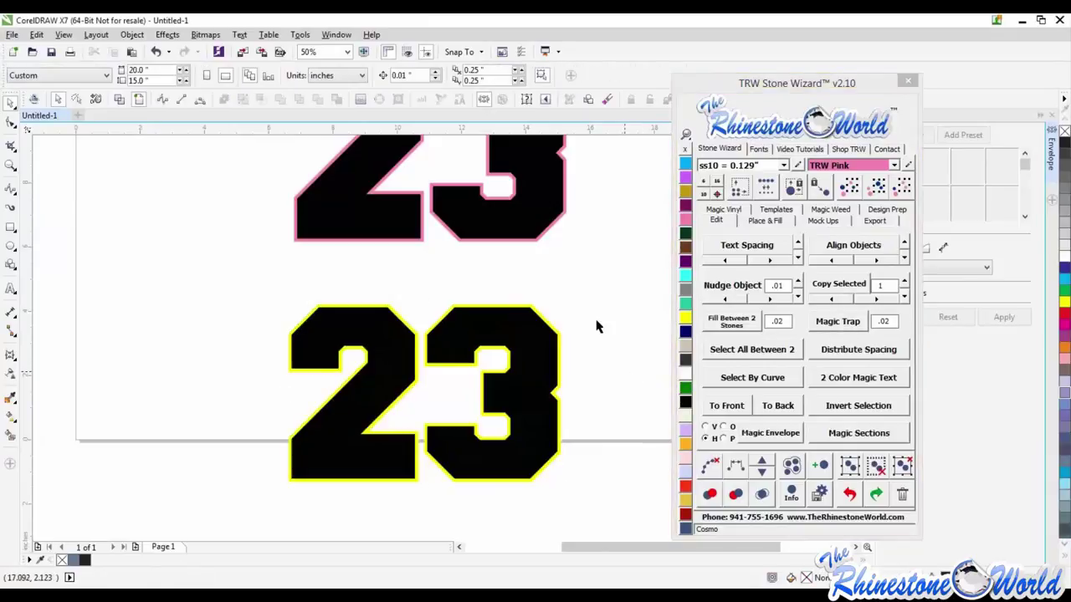
Recolor the lower 23's yellow outline TRW Pink, and send its black 23 text to the back
click(555, 334)
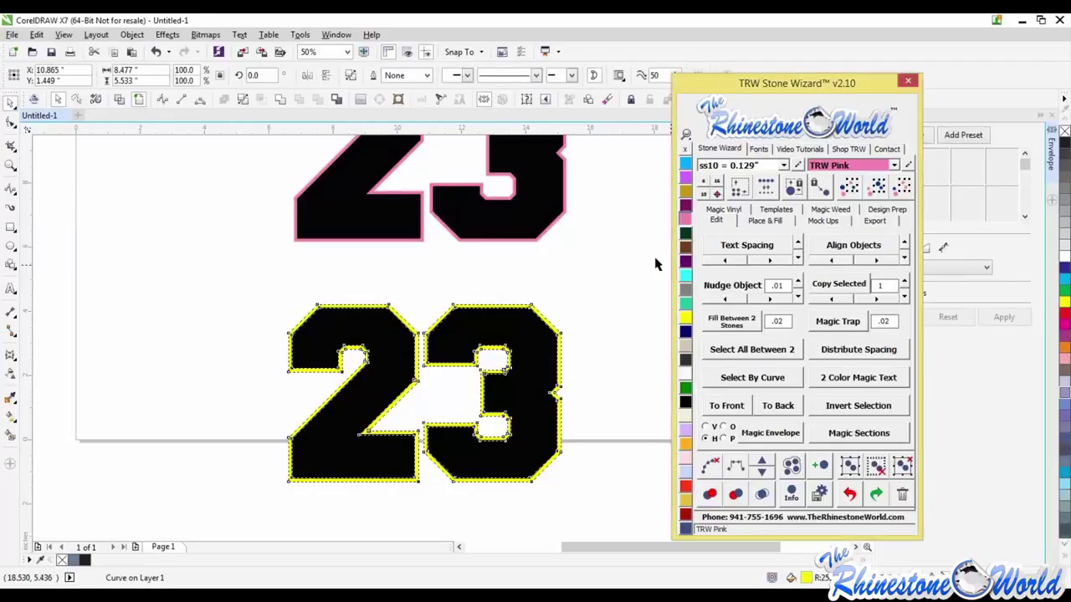
key(Delete)
scroll(561, 376, up, 2)
click(528, 360)
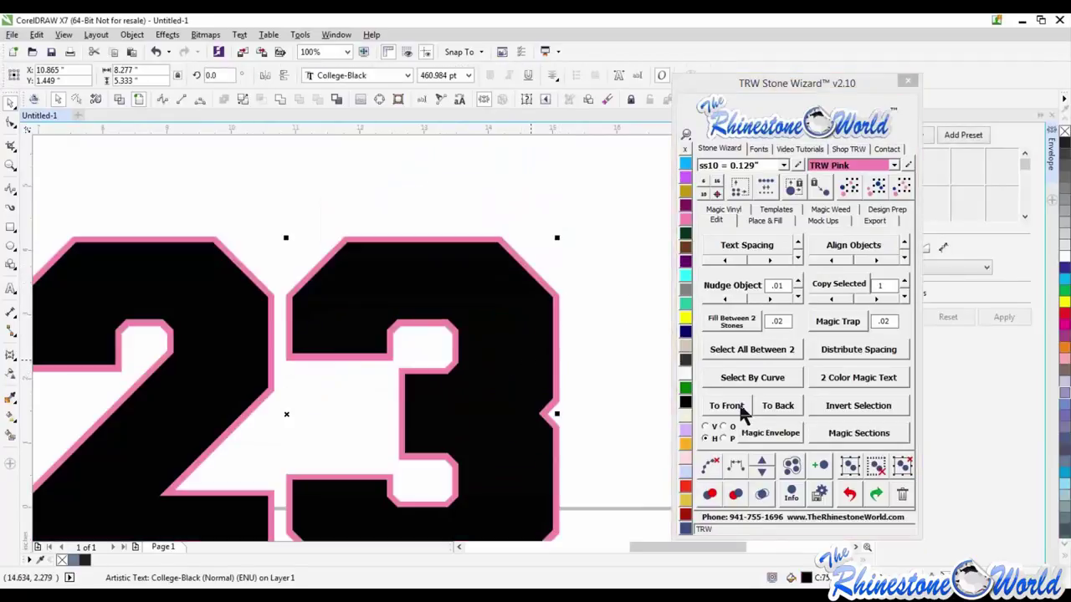
click(762, 398)
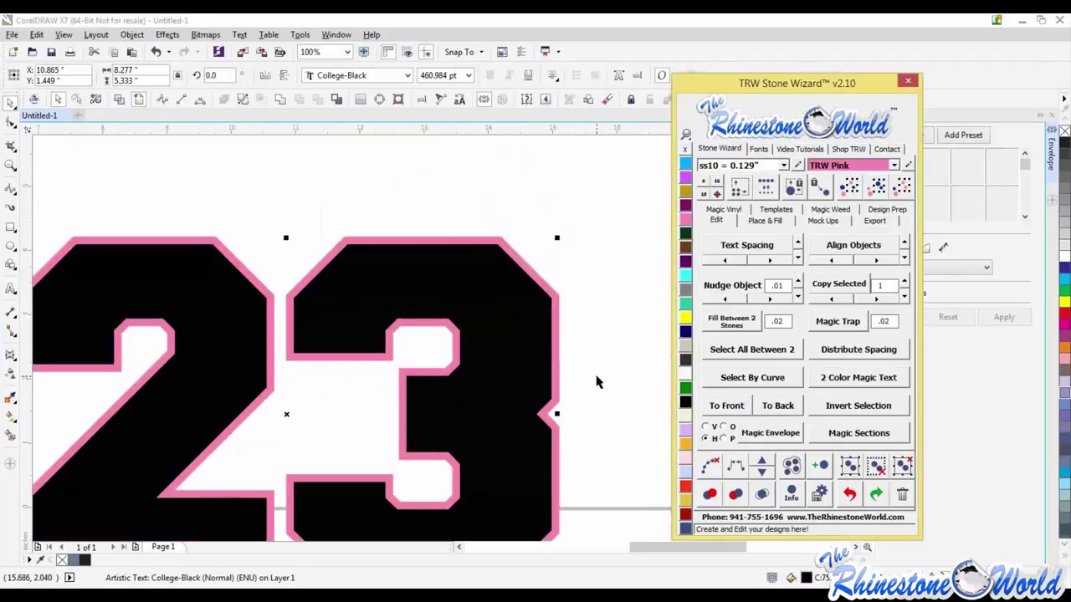
click(596, 383)
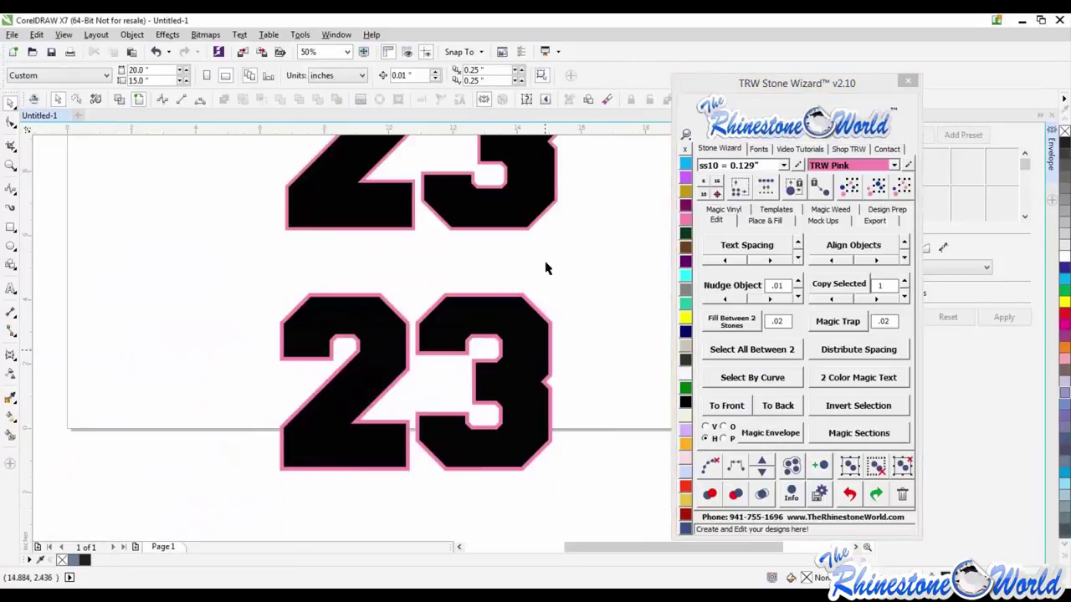
Send the upper black 23 to the back, and move it with its outline beside the lower 23 to compare their edges
scroll(545, 269, down, 1)
click(522, 213)
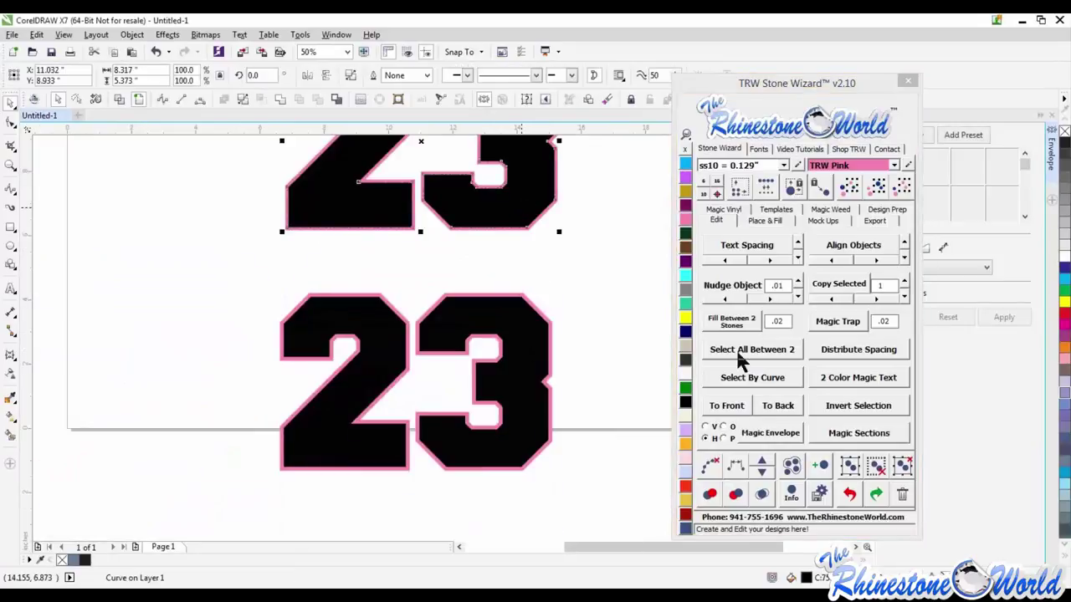
click(775, 403)
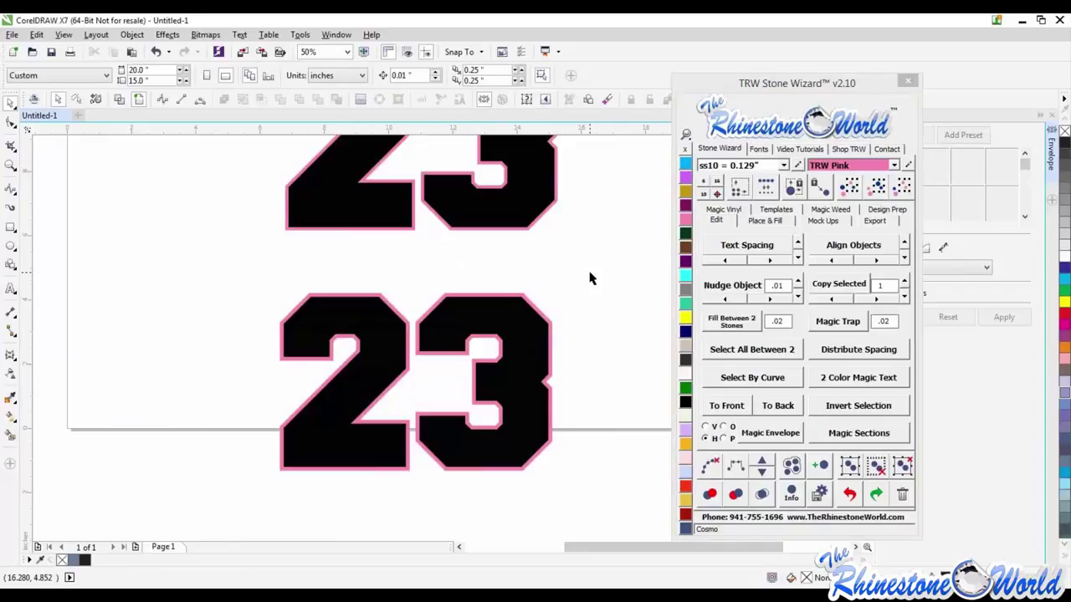
scroll(591, 299, down, 1)
drag(588, 156, 410, 280)
drag(563, 235, 441, 437)
scroll(430, 358, up, 2)
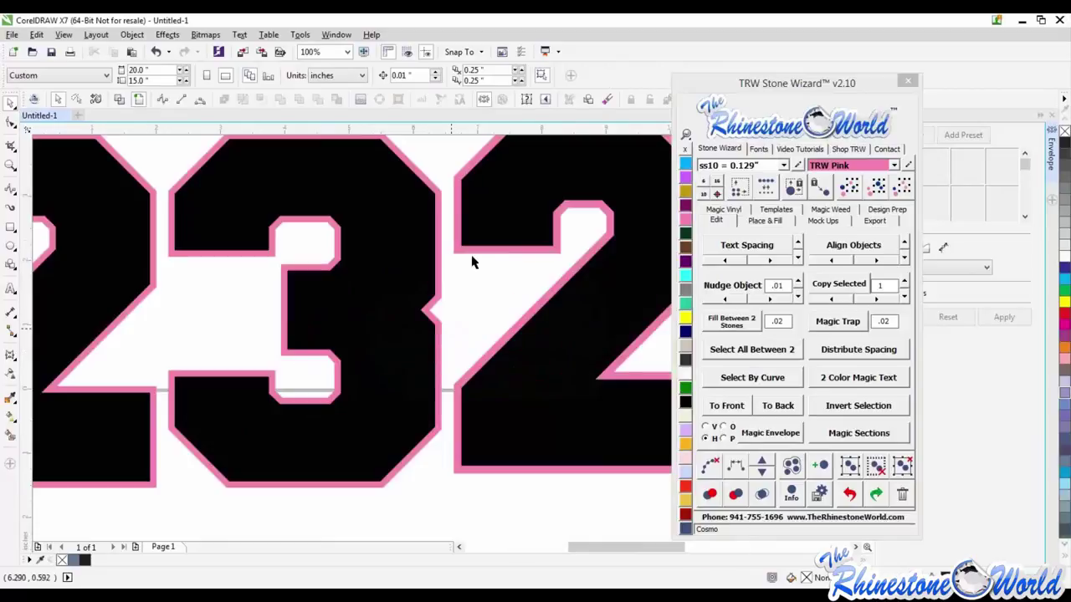
Move the black 23 text down out of its pink outline, and delete the empty outline and the other outlined 23
scroll(462, 293, down, 2)
click(493, 309)
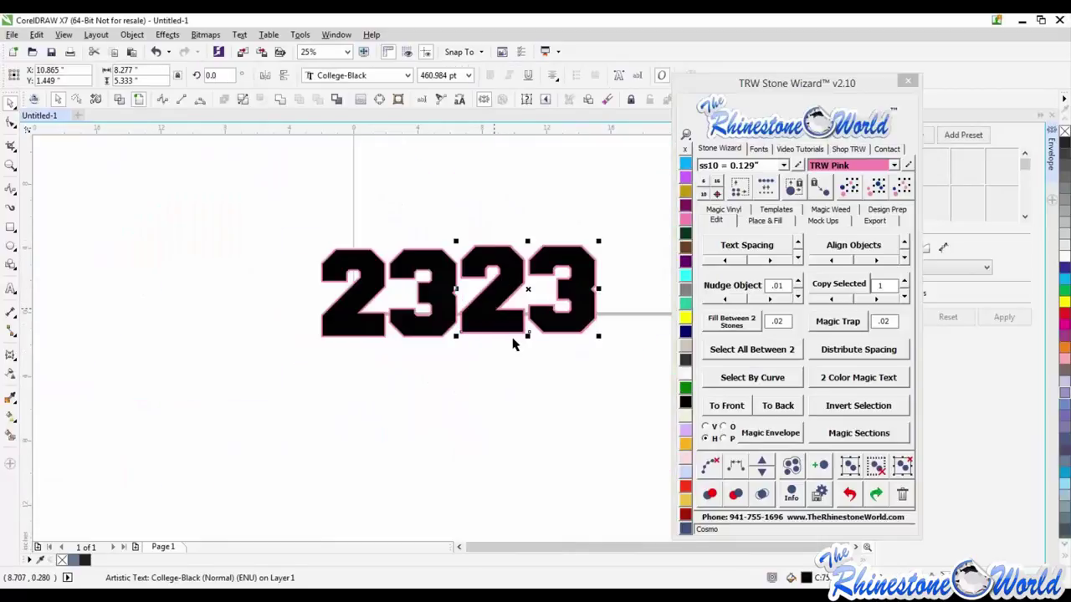
drag(493, 309, 488, 457)
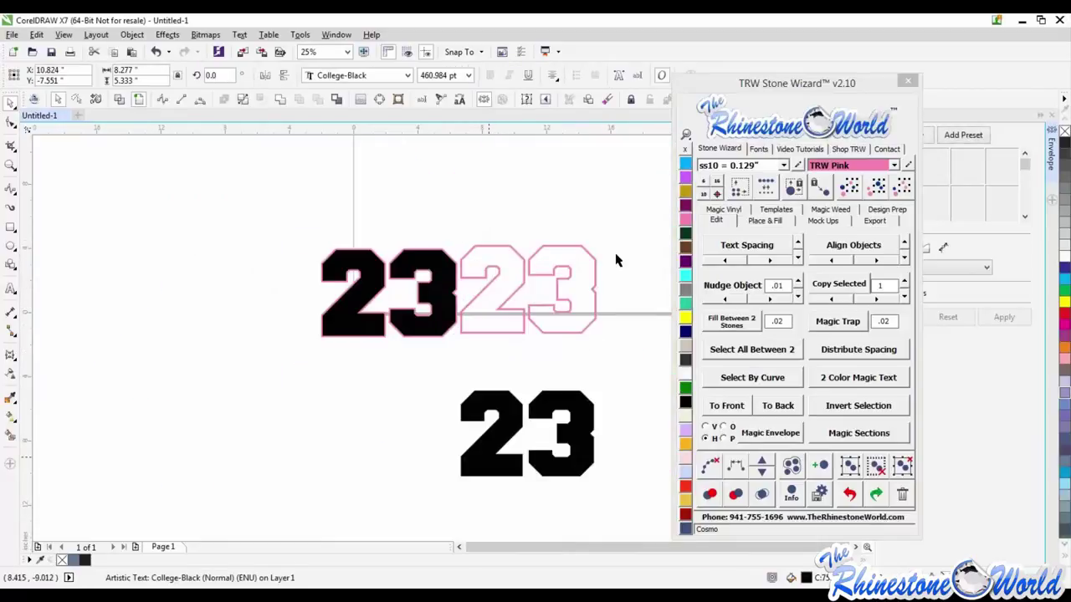
drag(611, 212, 301, 373)
key(Delete)
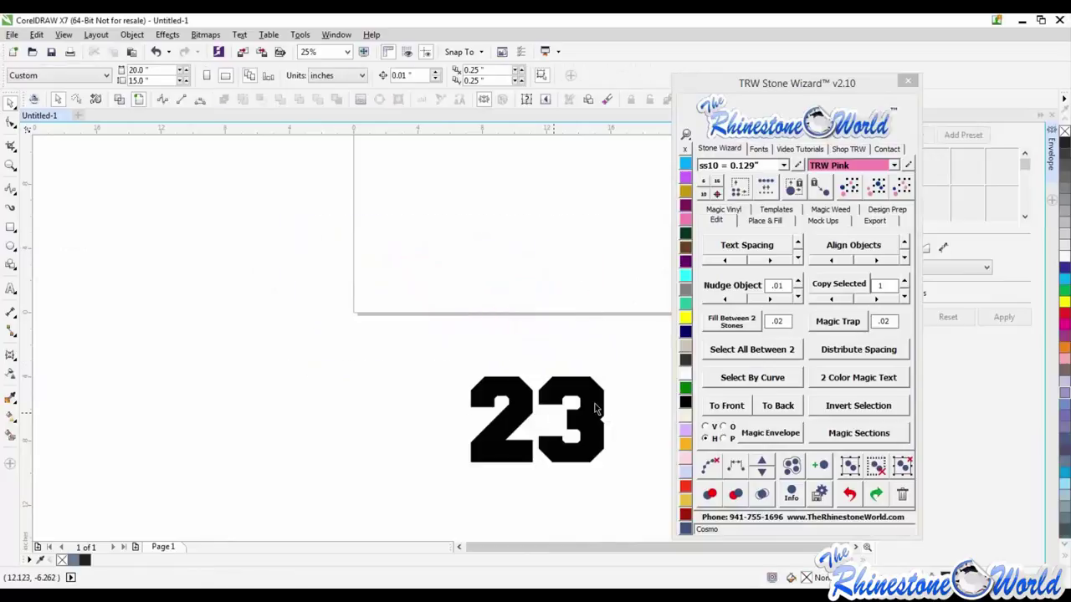
Create one outside island around the black 23 using Island Fill with a contour spacing of 0.2
click(550, 418)
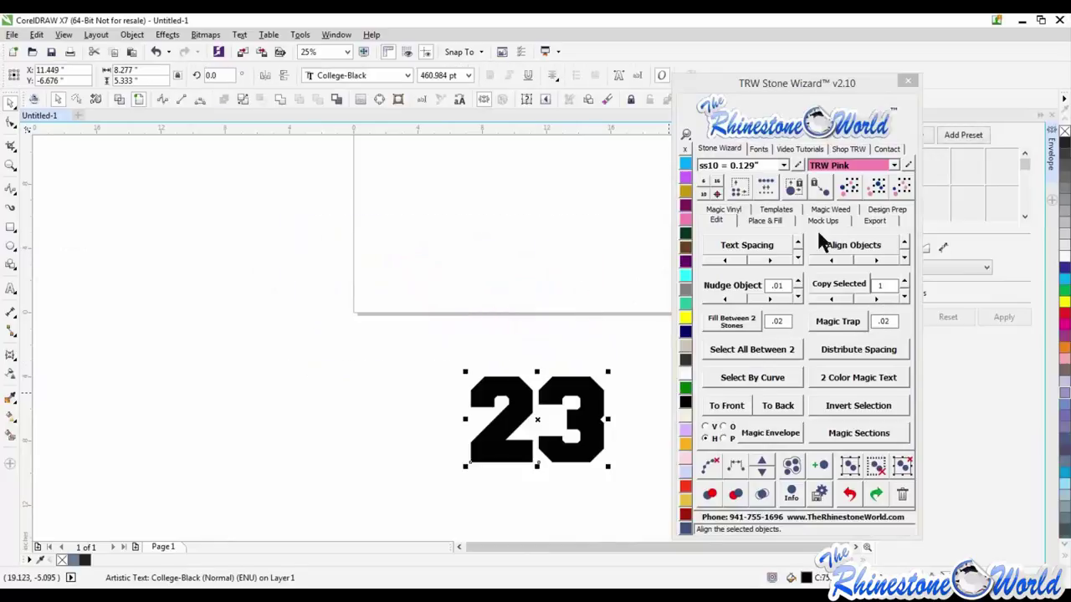
click(782, 220)
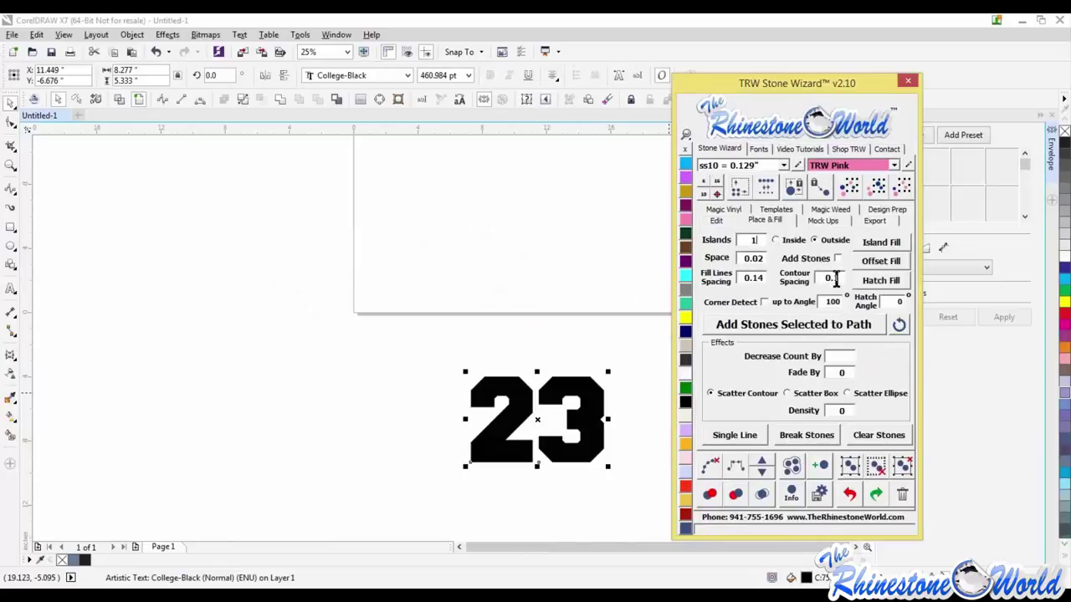
double_click(839, 280)
text(0.2)
click(878, 242)
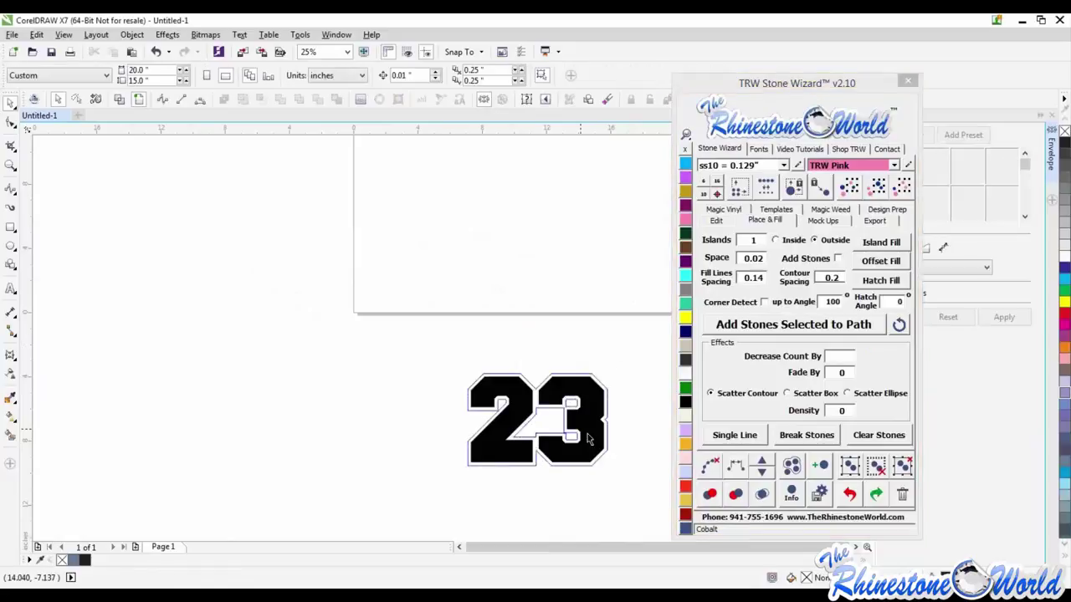
Fill the contour around the 23 with TRW Pink and remove its outline
scroll(626, 408, up, 1)
click(626, 408)
click(685, 219)
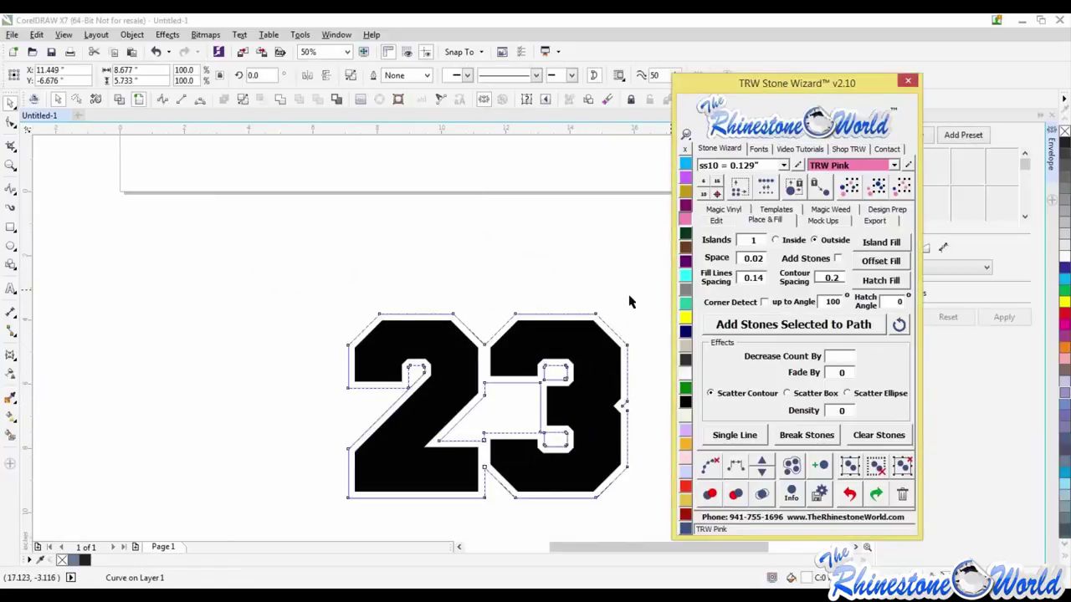
click(625, 335)
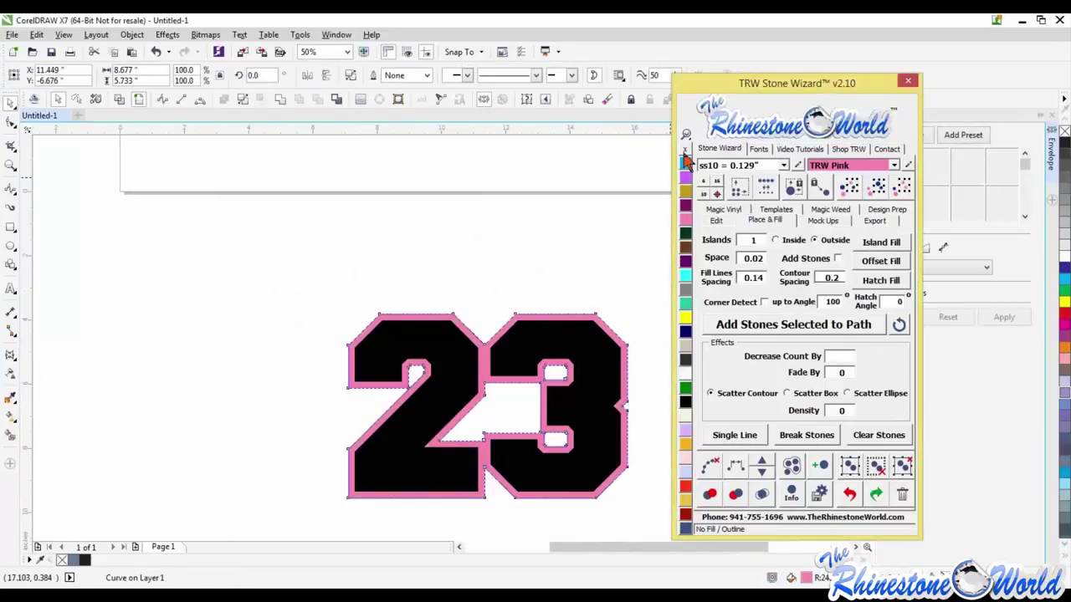
click(622, 261)
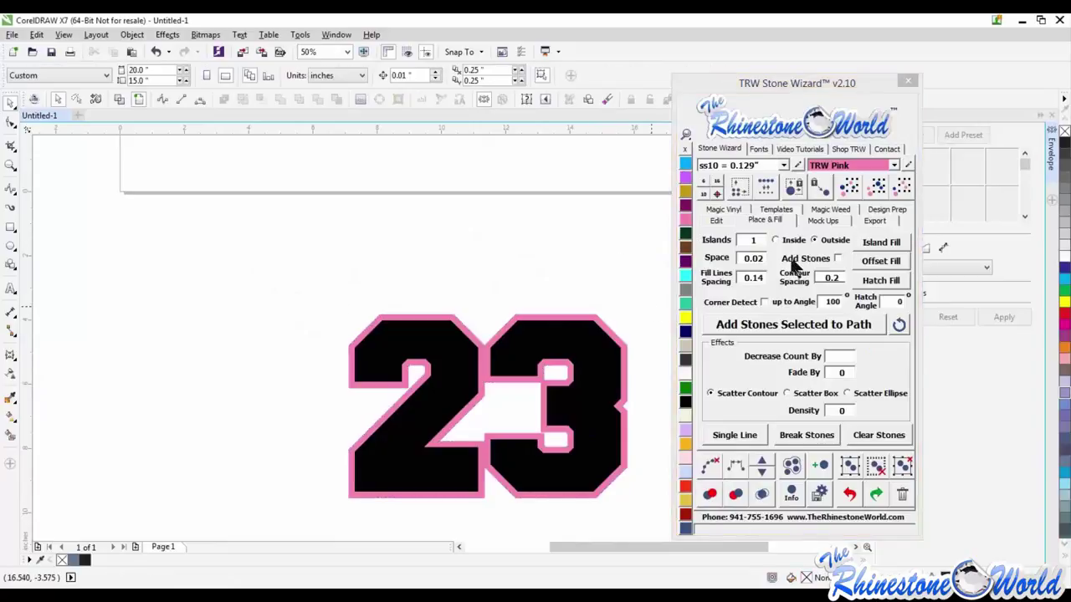
Duplicate the black 23 and its pink backing directly above the original
click(717, 220)
drag(312, 295, 657, 527)
drag(569, 467, 569, 259)
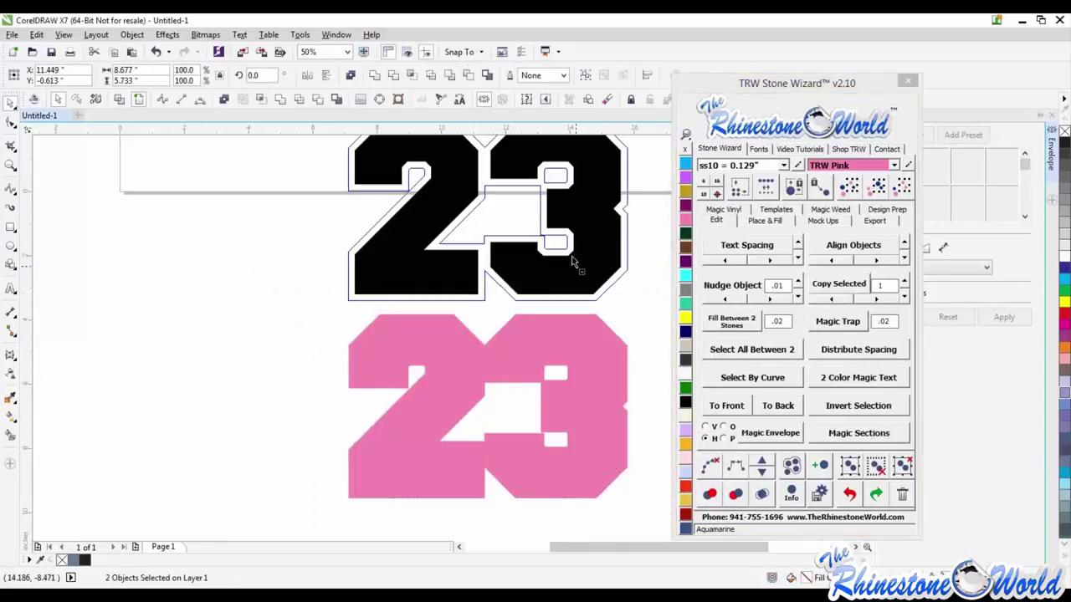
Set the Magic Trap value to .06 and apply it to the lower black 23 and its pink backing
click(886, 323)
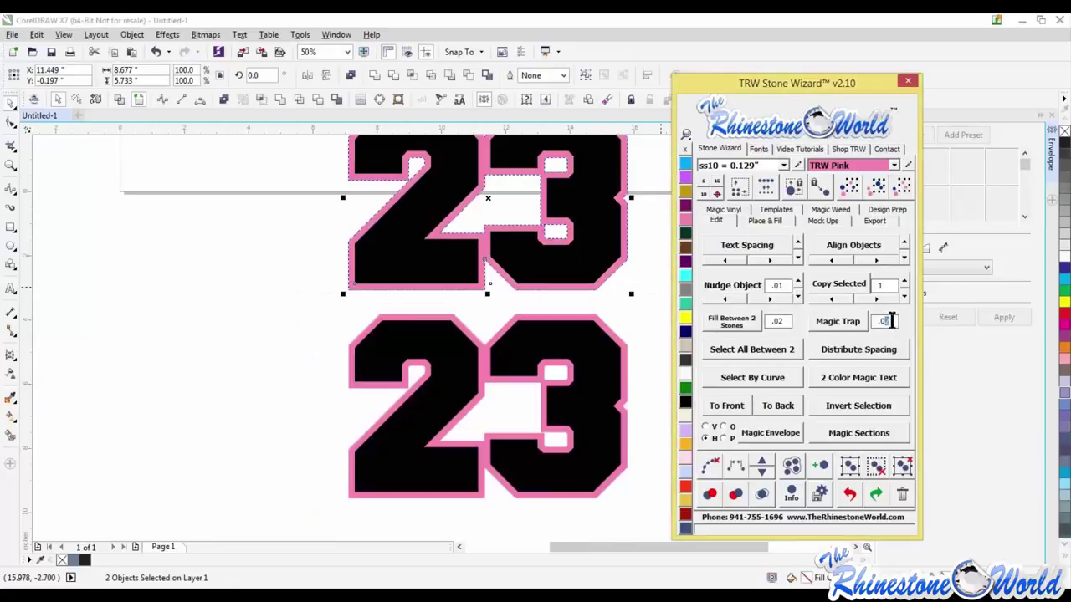
click(643, 380)
click(600, 381)
scroll(601, 382, down, 2)
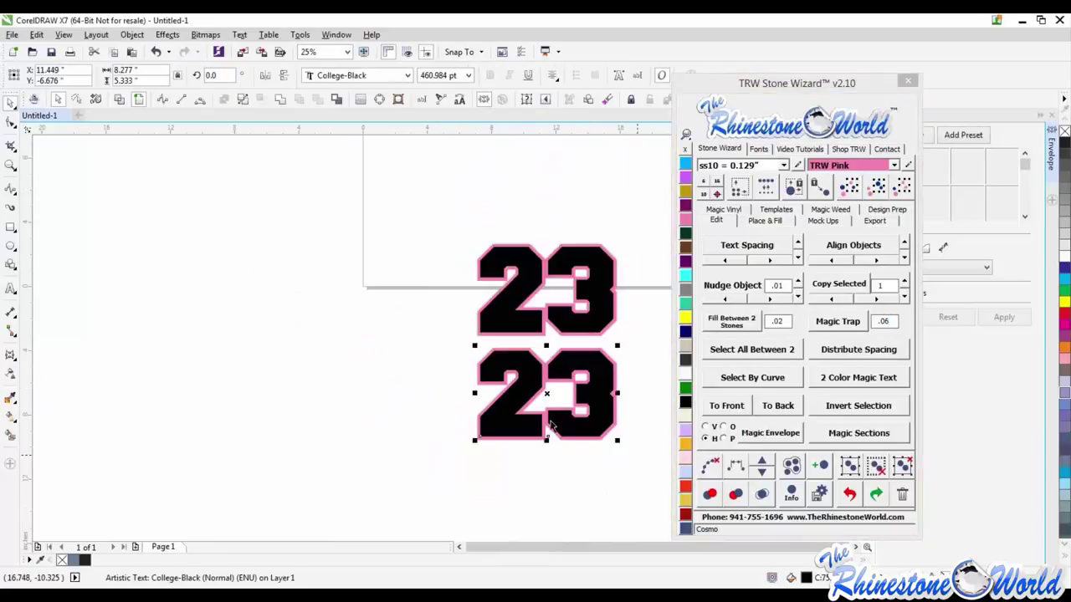
click(845, 321)
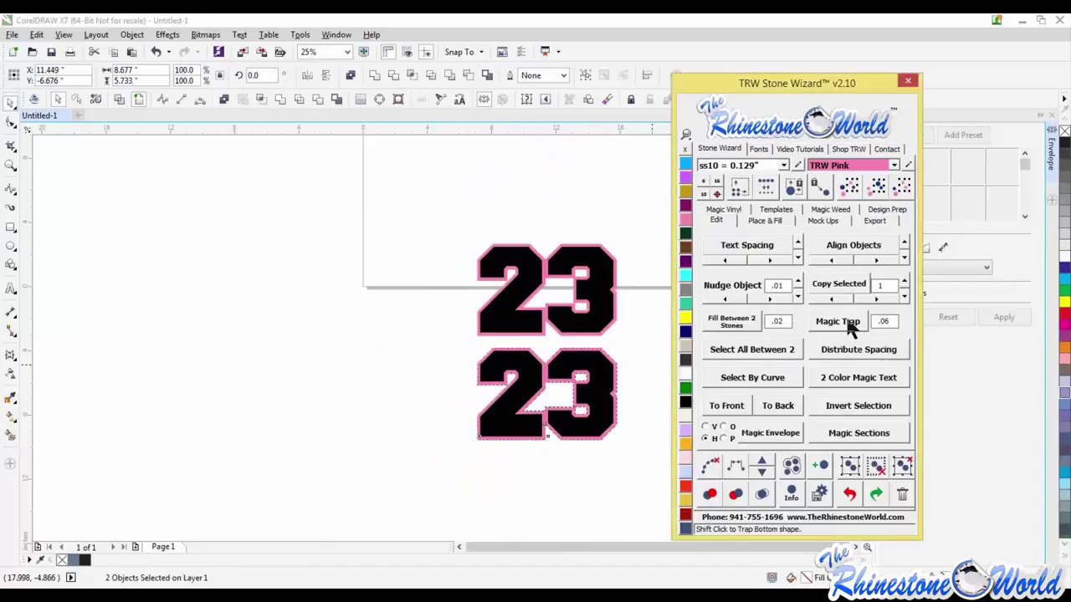
Bring the lower trapped black 23 in front of its pink backing
scroll(629, 408, up, 2)
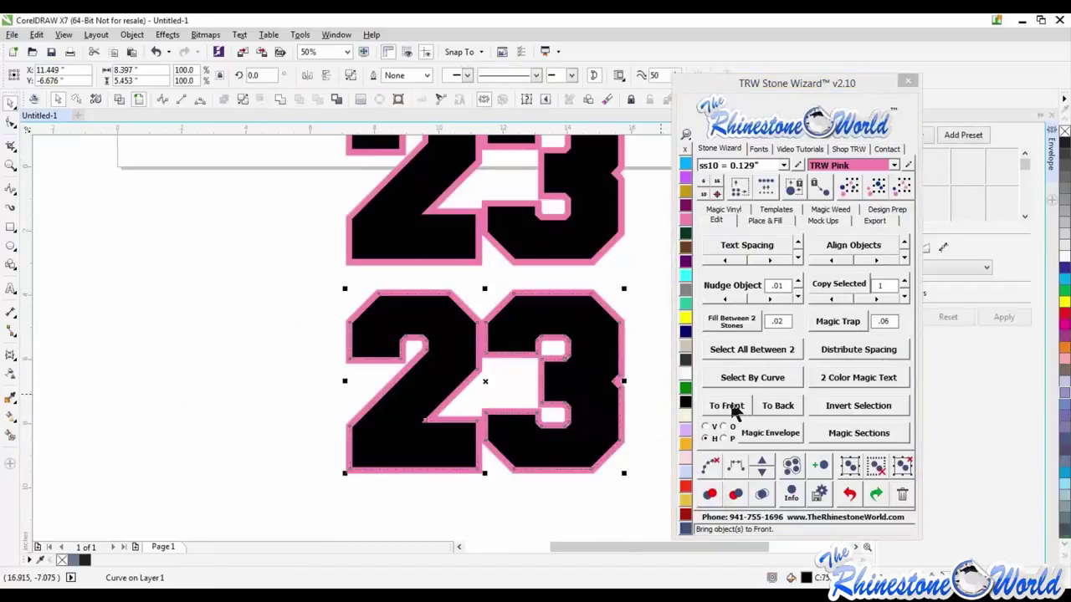
click(730, 408)
click(640, 376)
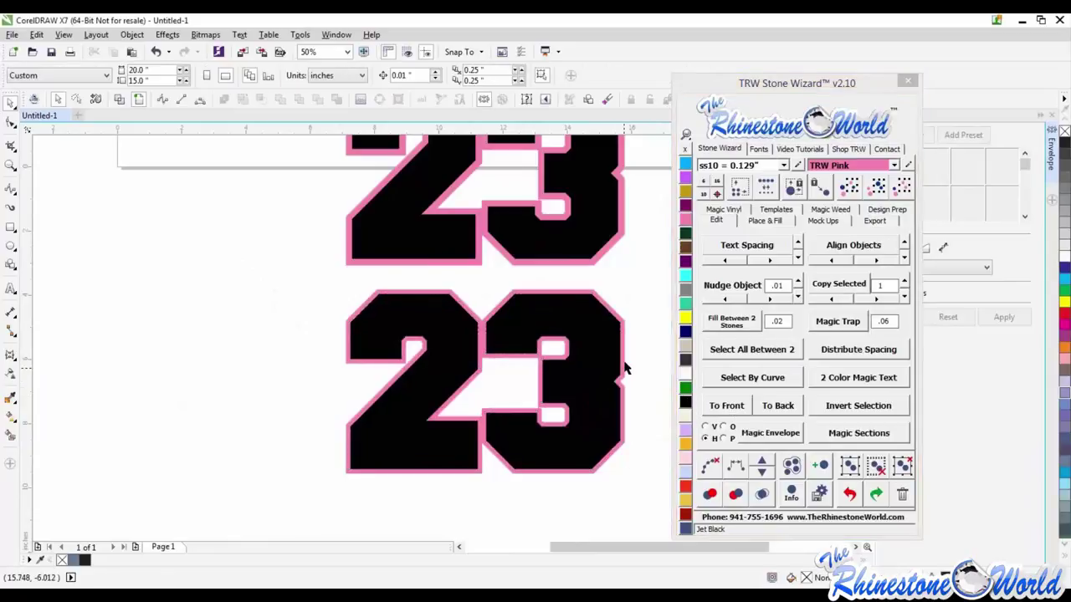
Apply Magic Trap with the .06 value to the bottom pink shape of the upper 23
scroll(627, 377, down, 2)
scroll(635, 191, up, 2)
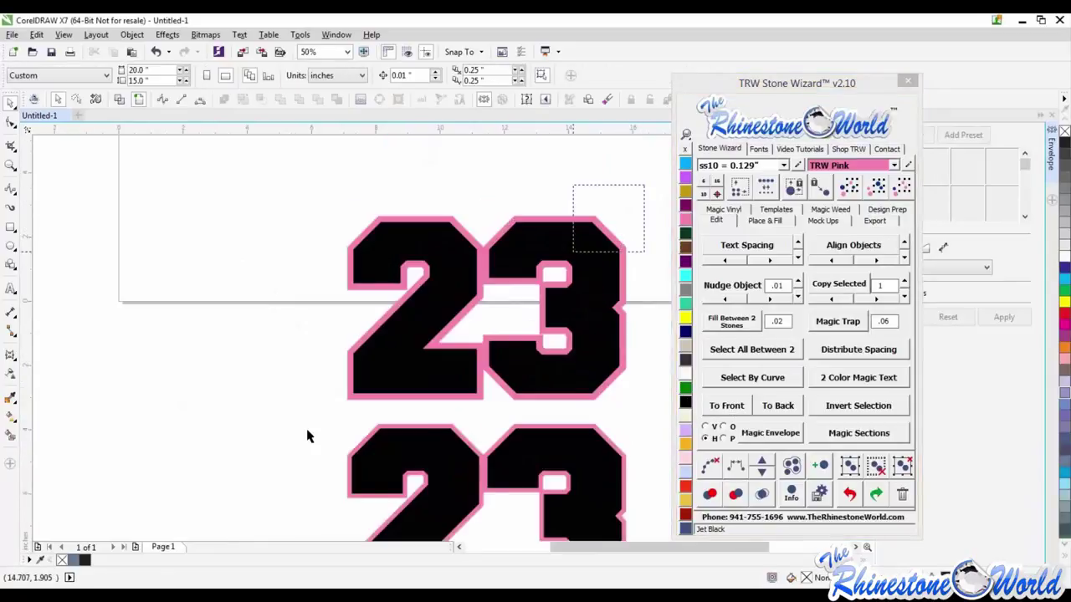
click(858, 407)
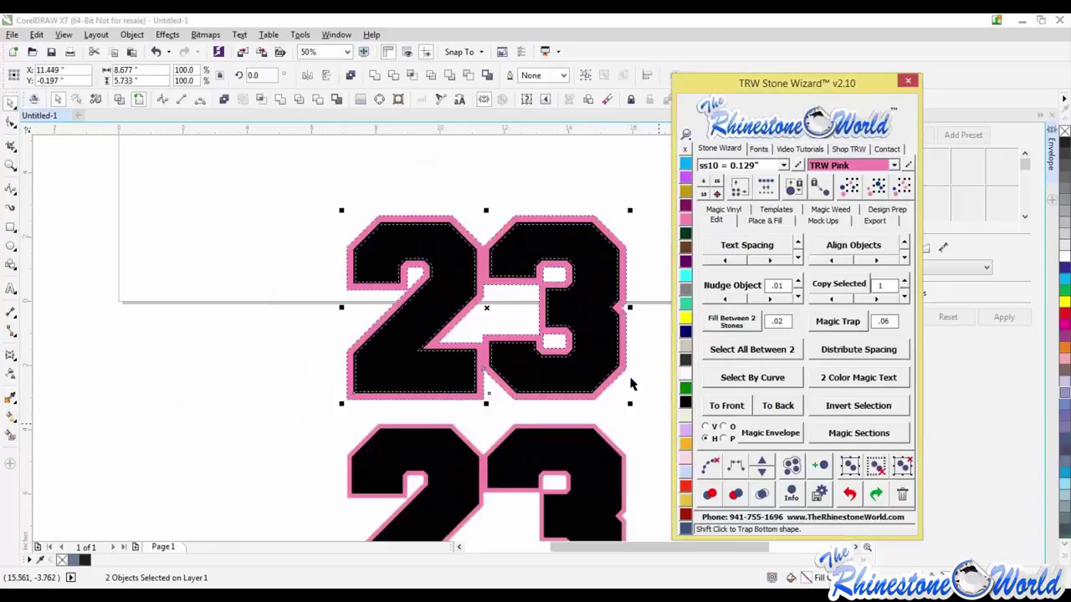
click(597, 407)
Bring the upper black 23 text to the front, and compare the pink border thickness of both 23s up close
click(597, 471)
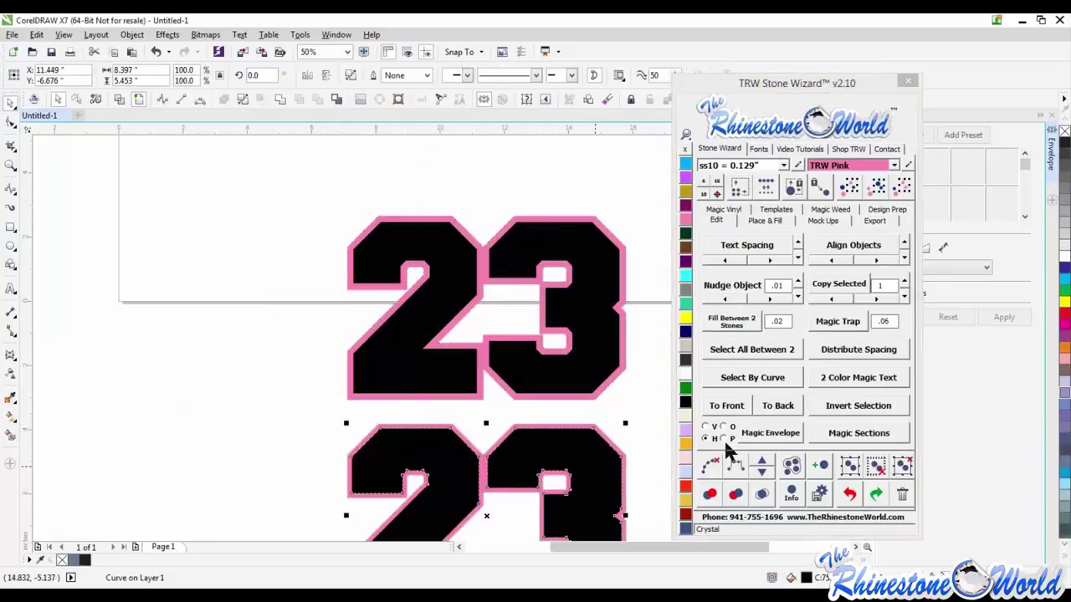
click(588, 348)
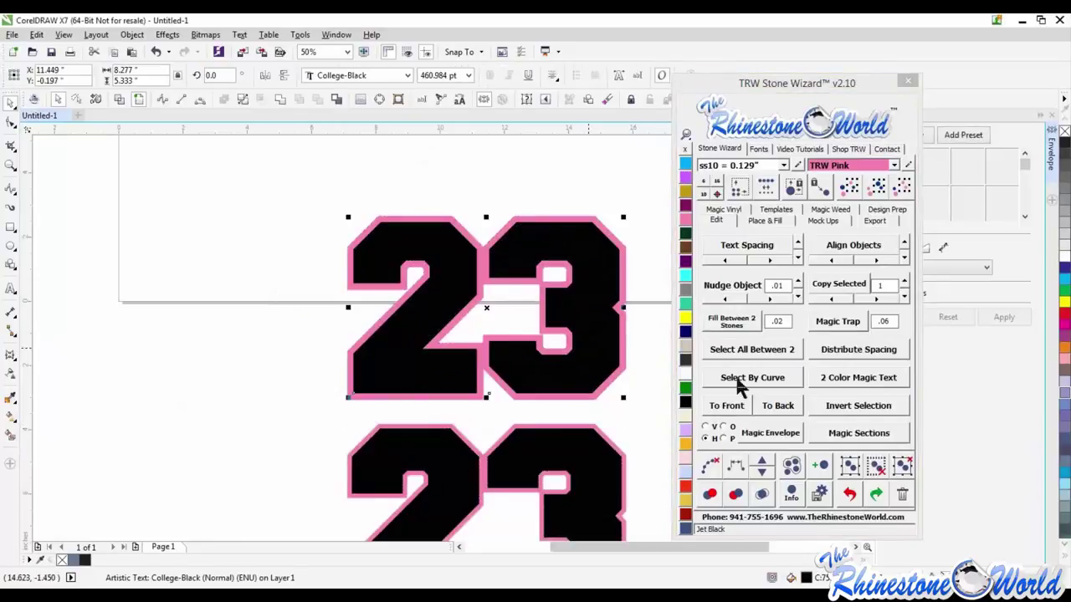
click(726, 406)
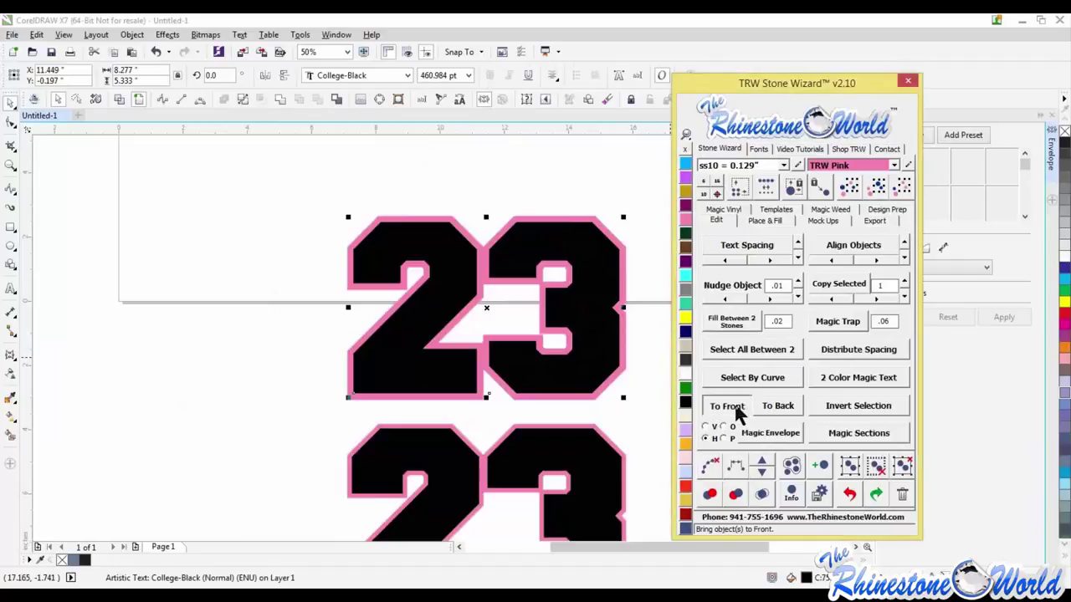
click(641, 355)
scroll(636, 368, down, 1)
scroll(591, 405, up, 2)
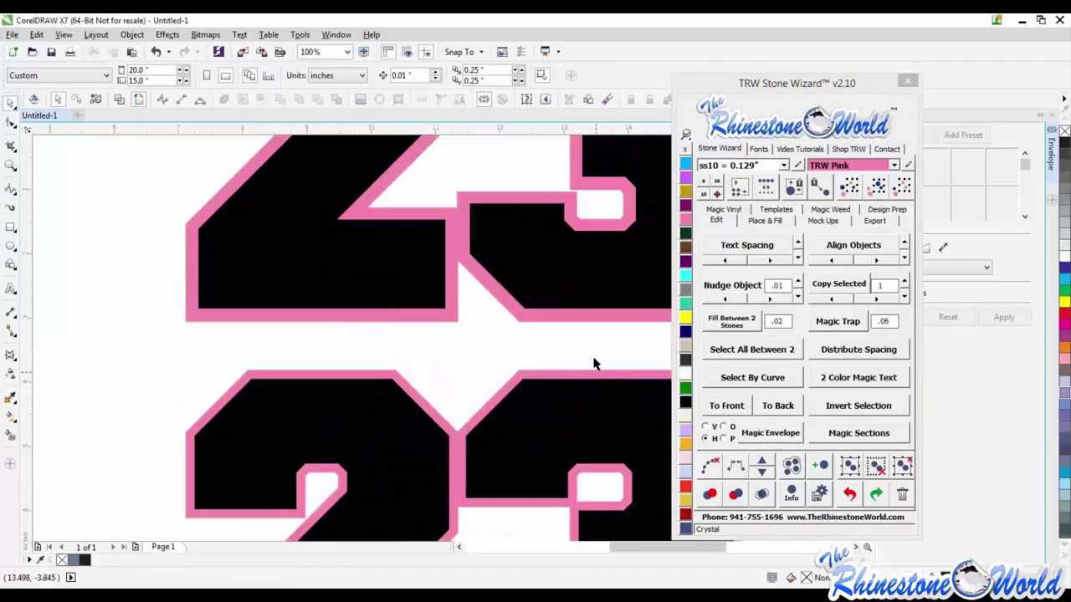
scroll(585, 382, down, 2)
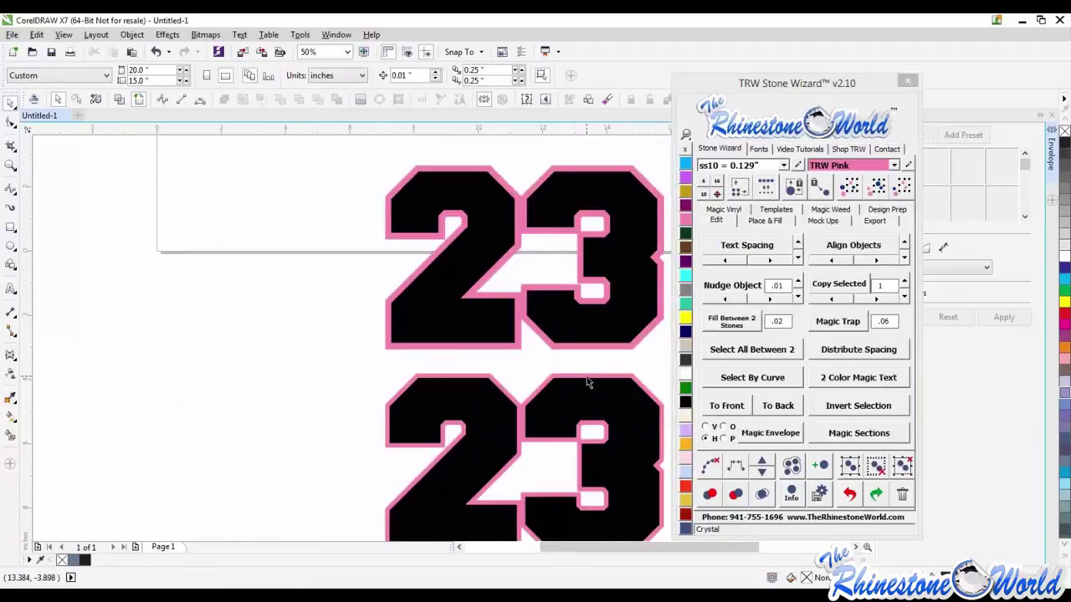
scroll(588, 383, down, 1)
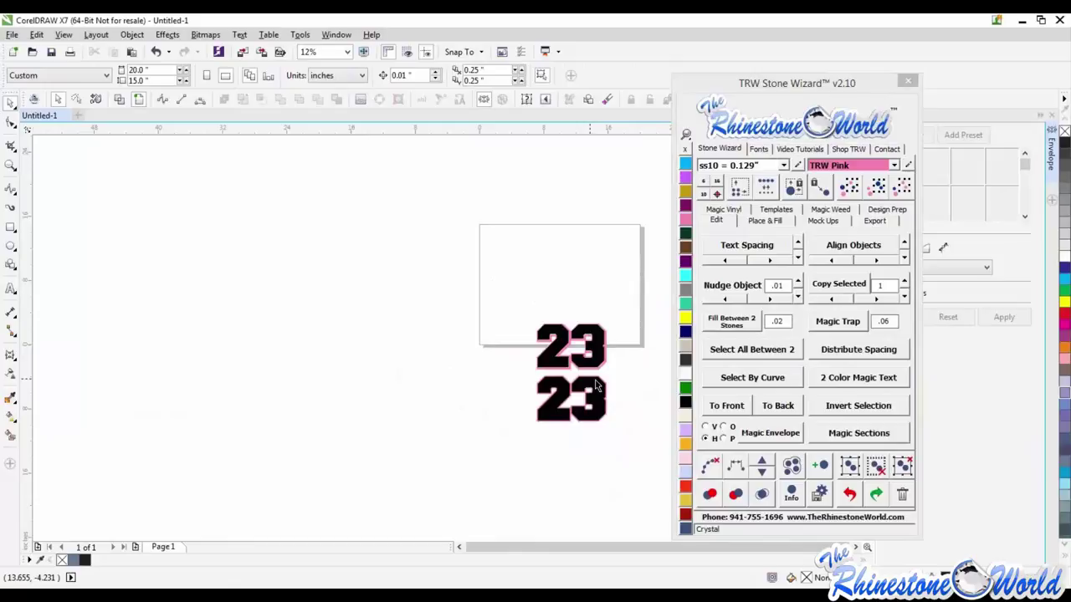
scroll(597, 385, up, 4)
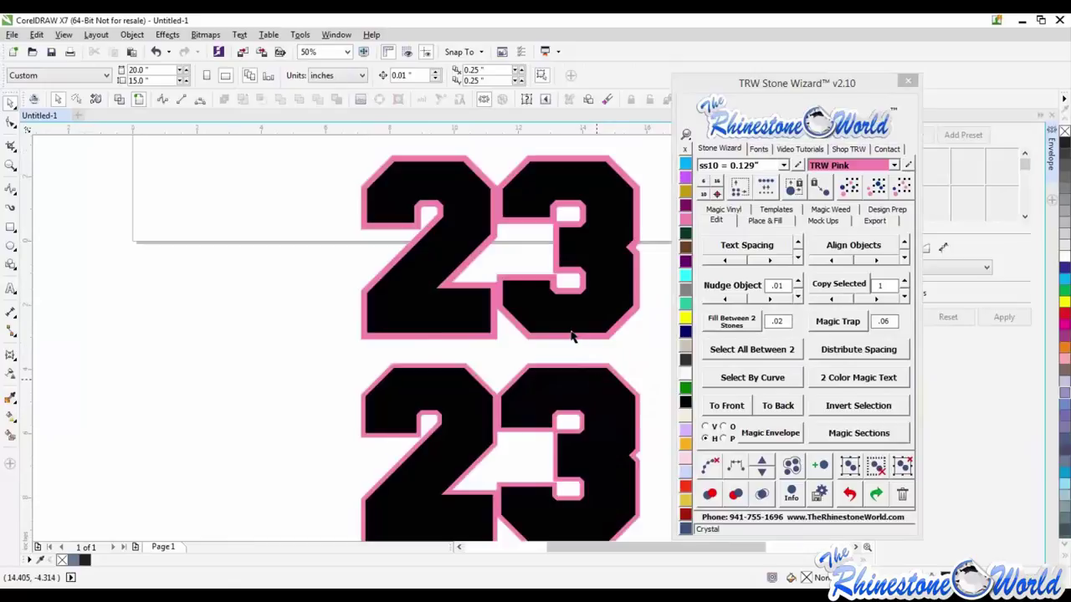
Show the Stone Wizard's export options and view both outlined 23s together
click(875, 220)
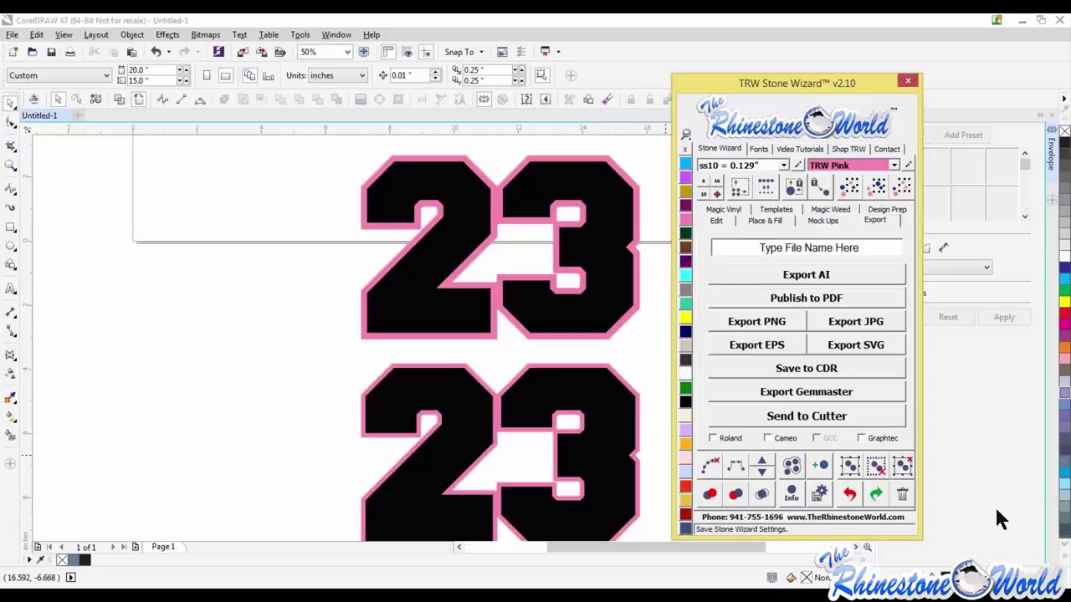
click(313, 327)
scroll(314, 326, down, 1)
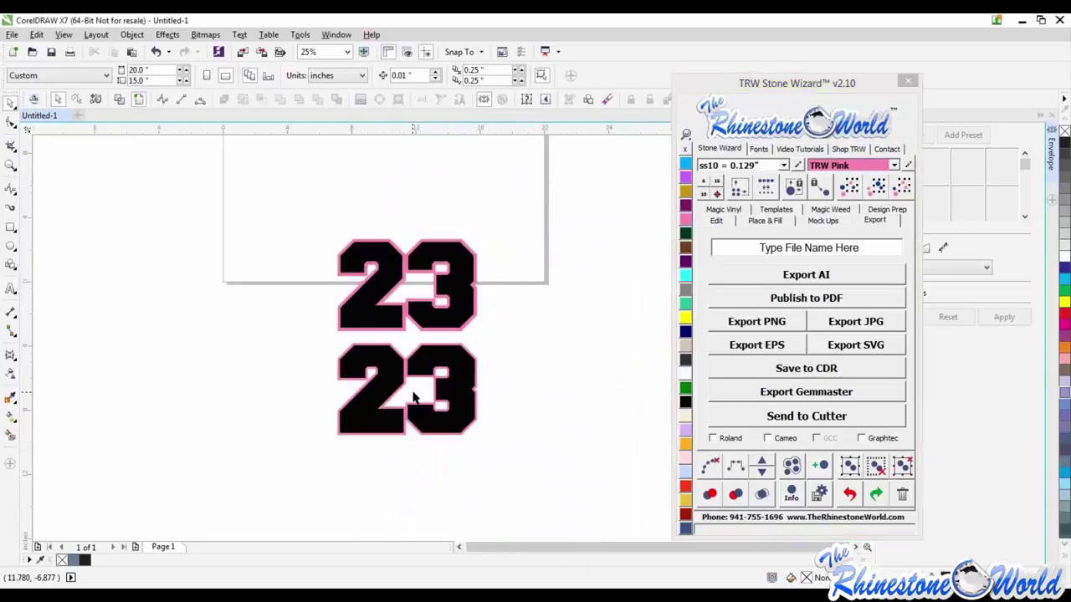
Add the artistic text TRWWIZ25 in the empty area below the lower outlined 23 and view it up close
scroll(423, 466, down, 1)
scroll(431, 461, up, 1)
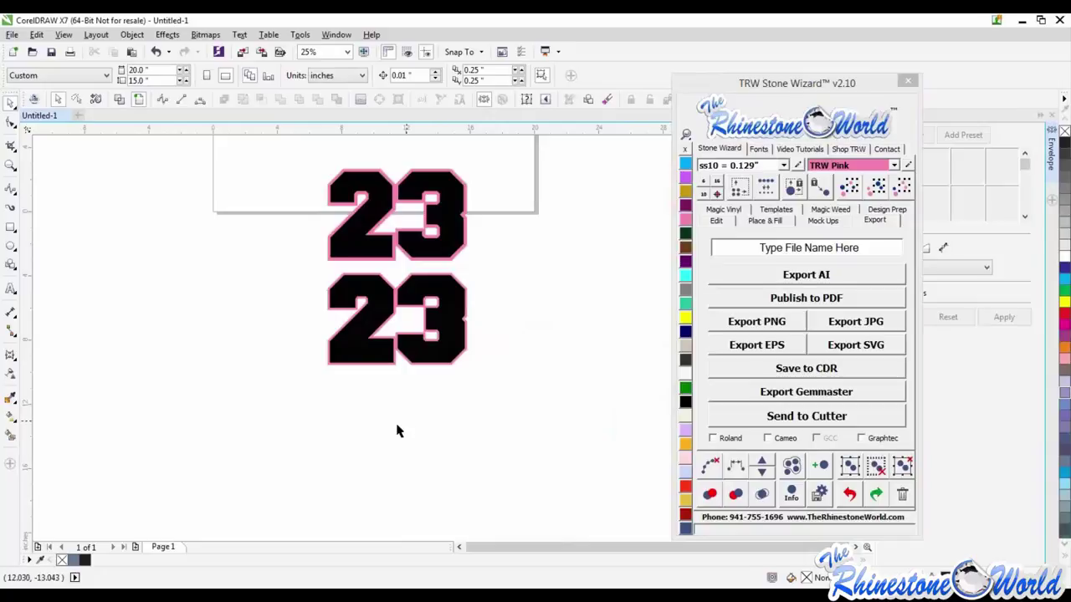
click(12, 291)
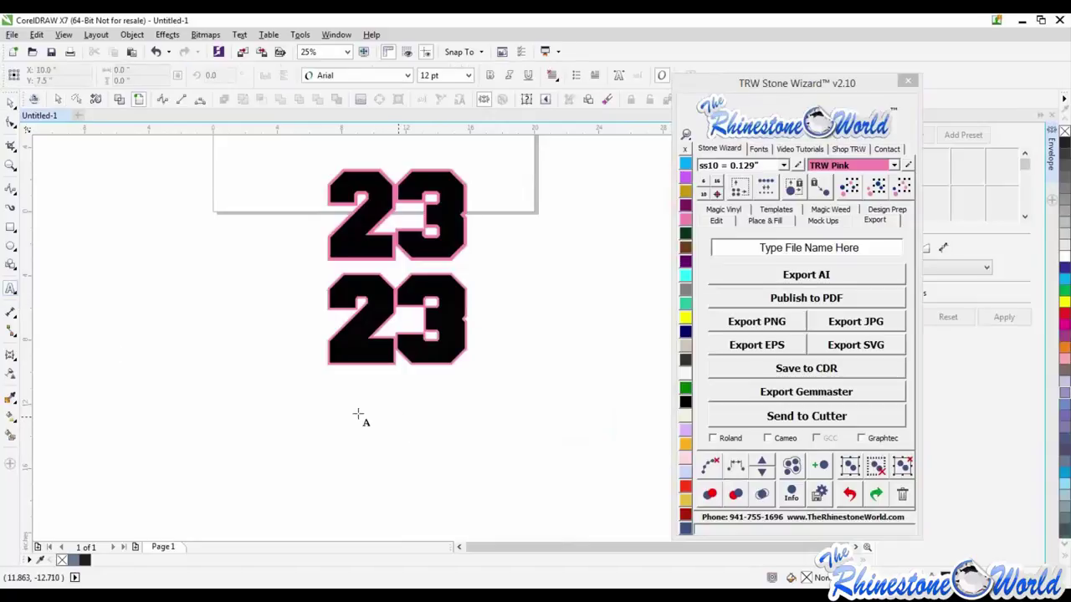
click(359, 419)
text(TRW)
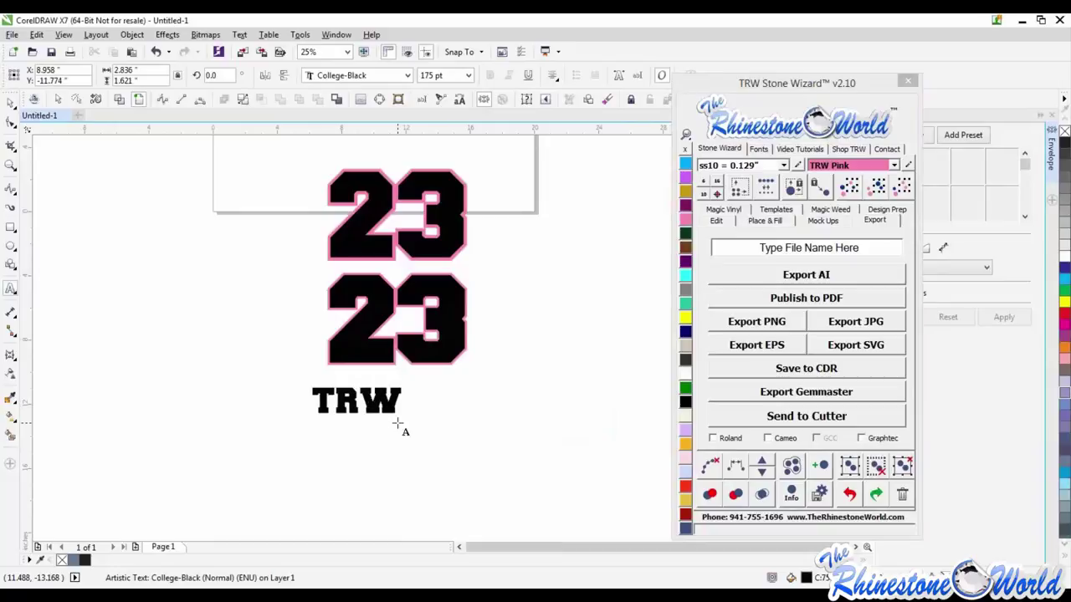
text(WIZ)
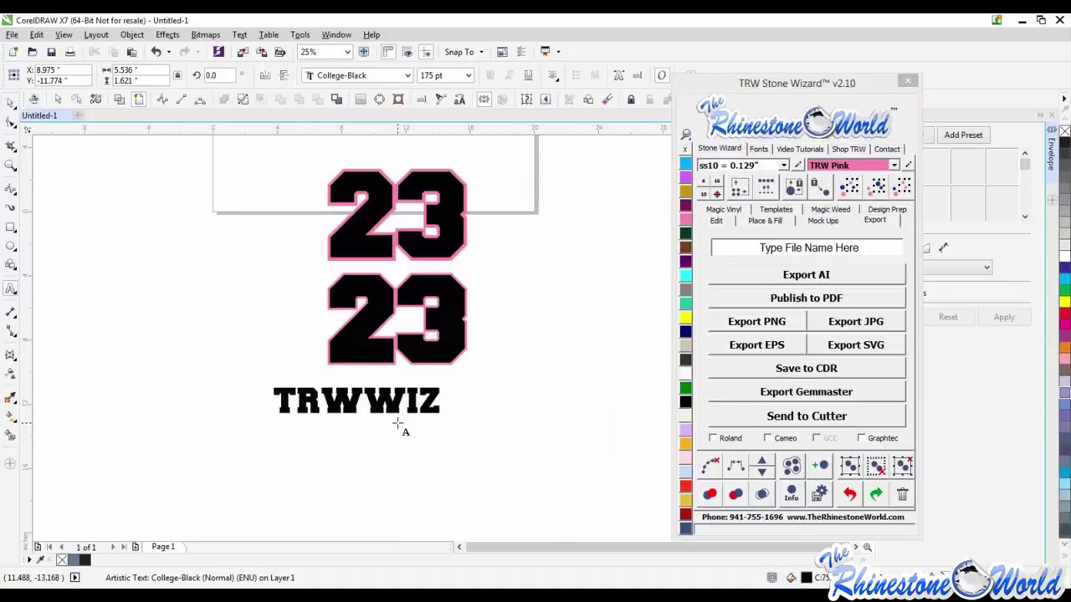
text(25)
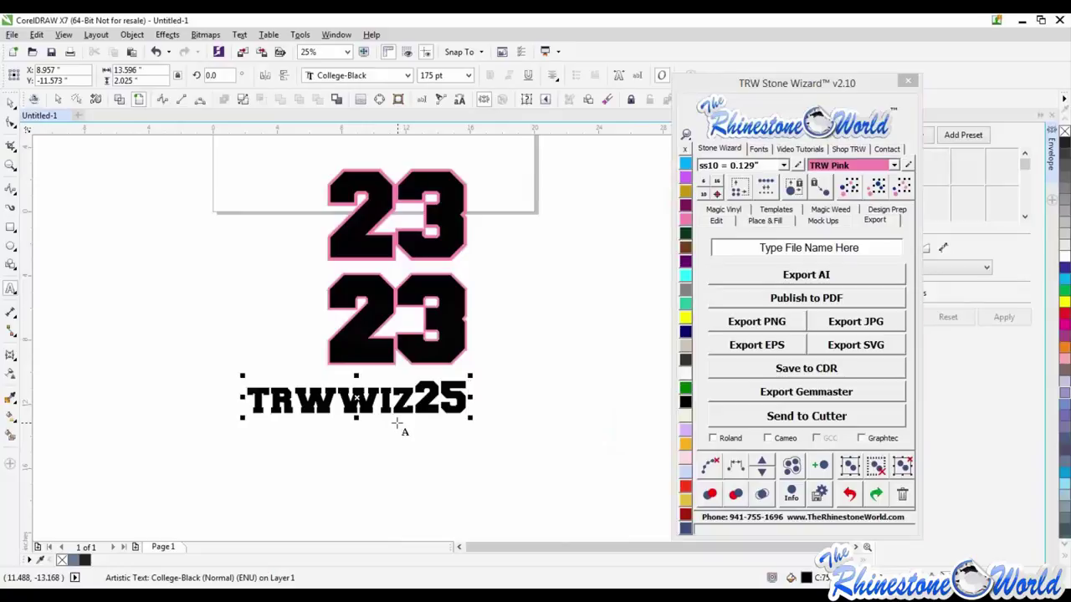
click(14, 104)
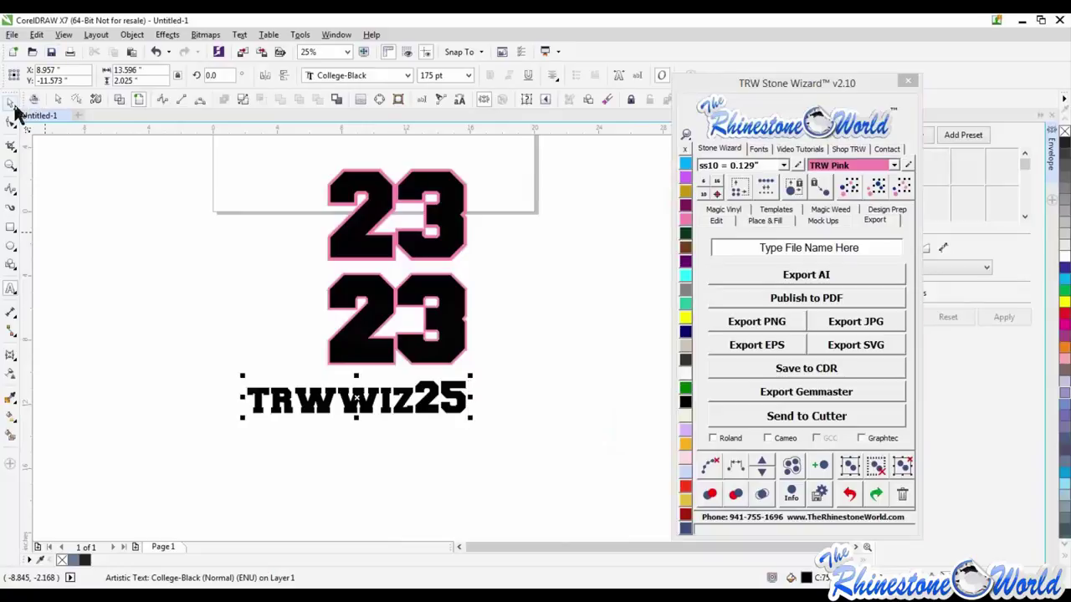
click(365, 416)
scroll(362, 402, up, 2)
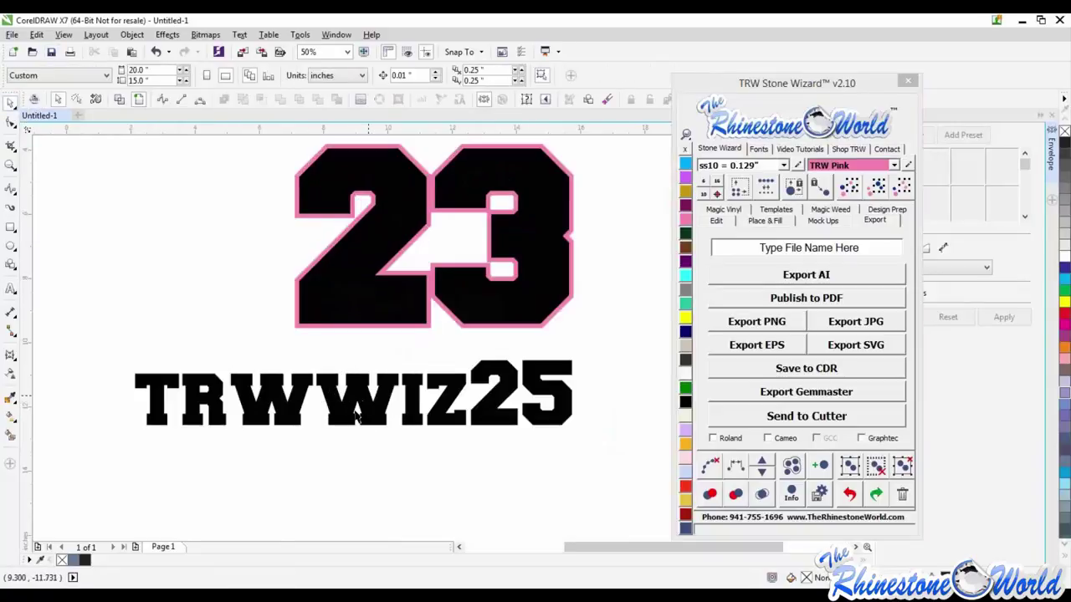